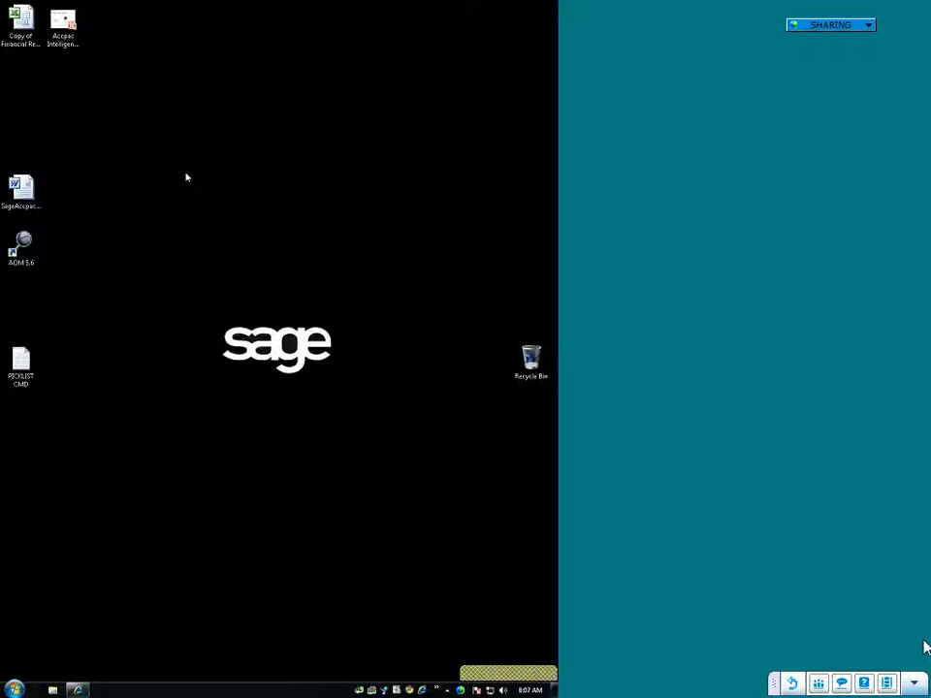
Step: Open the Copy of Financial Reports D-3-0 (AE-SQL)1 workbook from the desktop
click(28, 189)
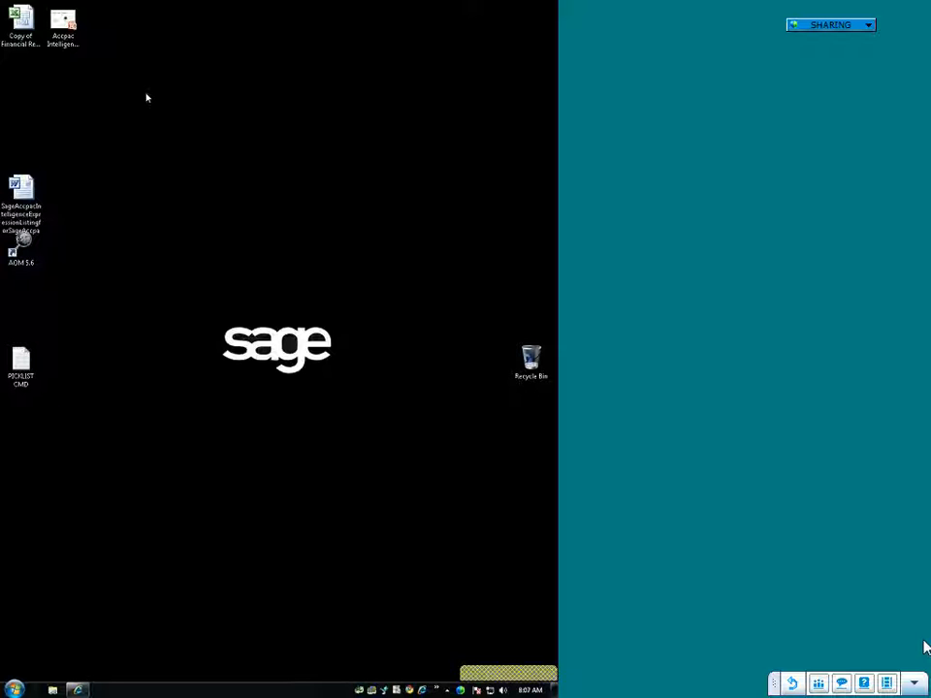
click(23, 27)
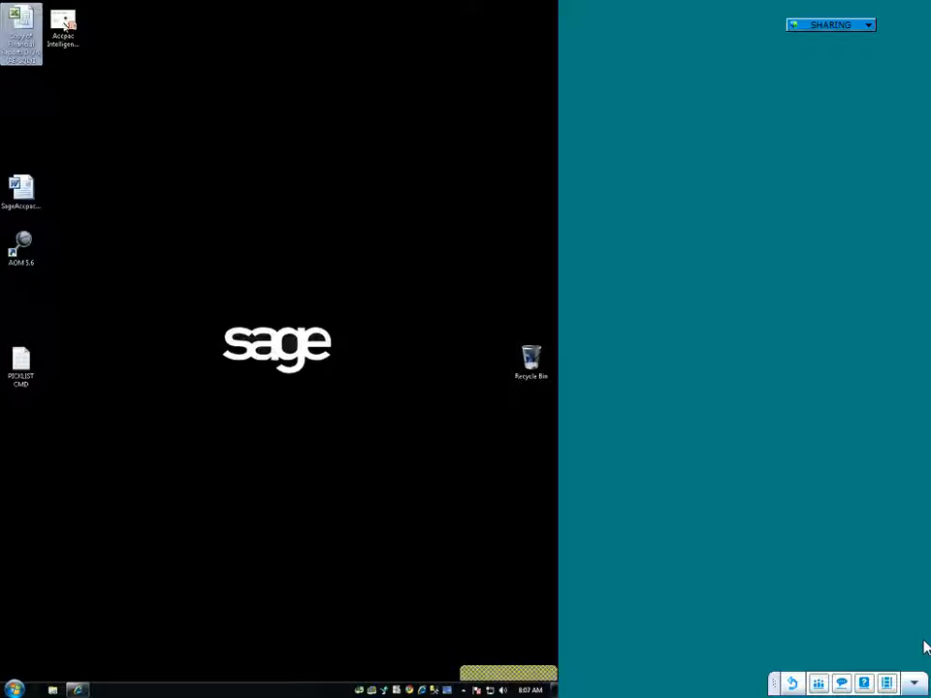
double_click(28, 37)
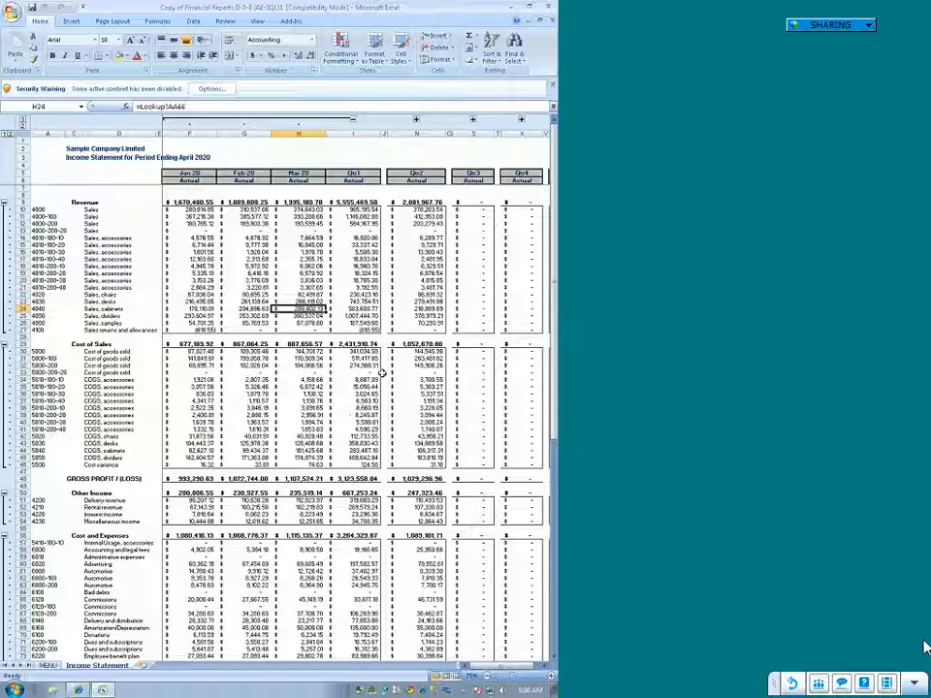
drag(363, 386, 364, 379)
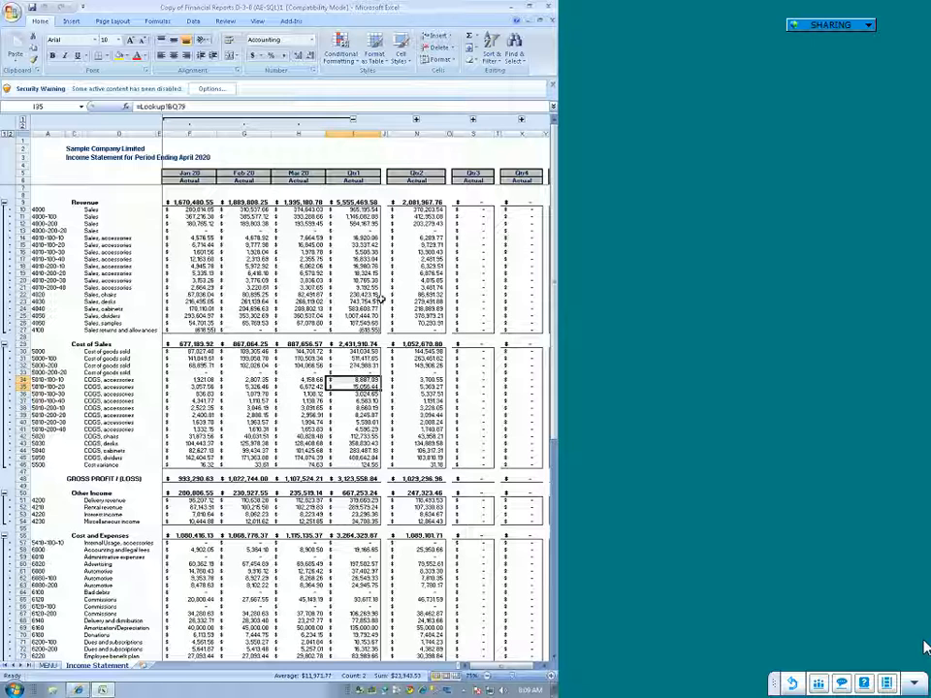
click(42, 272)
click(48, 232)
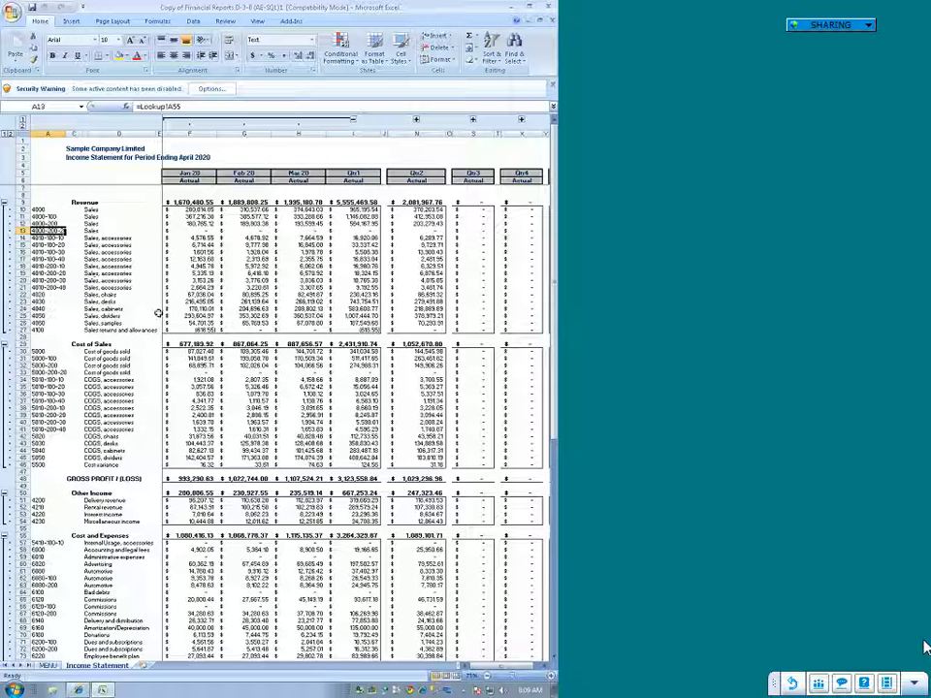
click(56, 414)
click(44, 386)
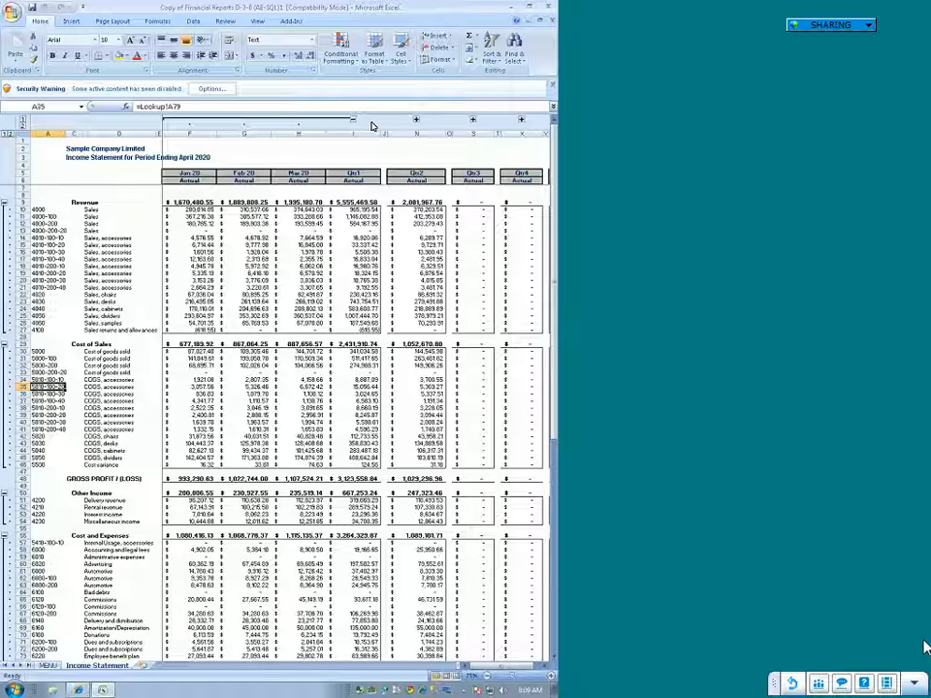
click(301, 23)
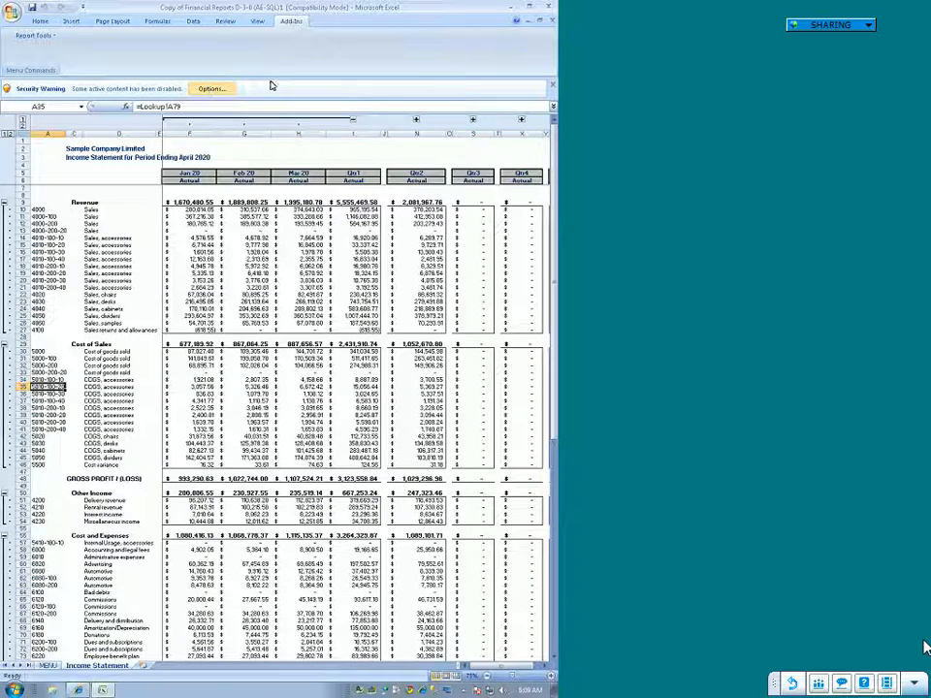
click(218, 88)
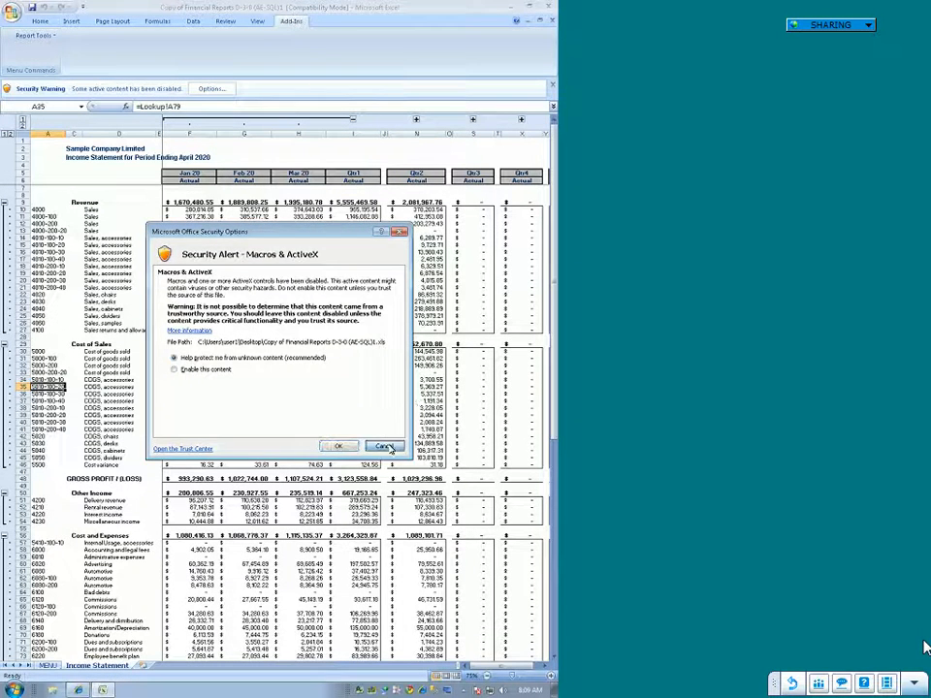
click(385, 447)
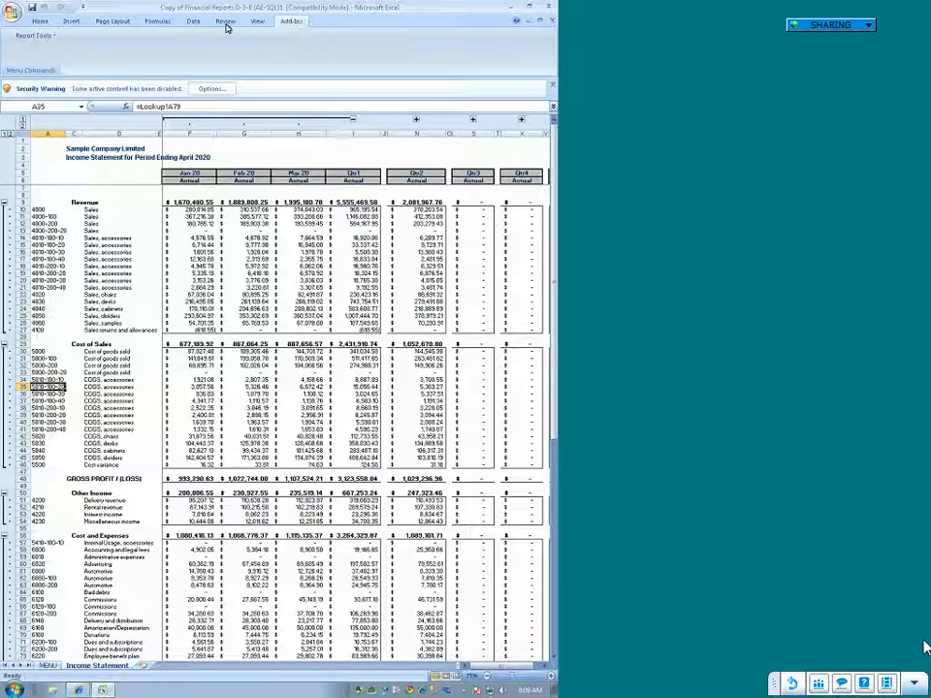
click(37, 35)
click(210, 50)
click(210, 88)
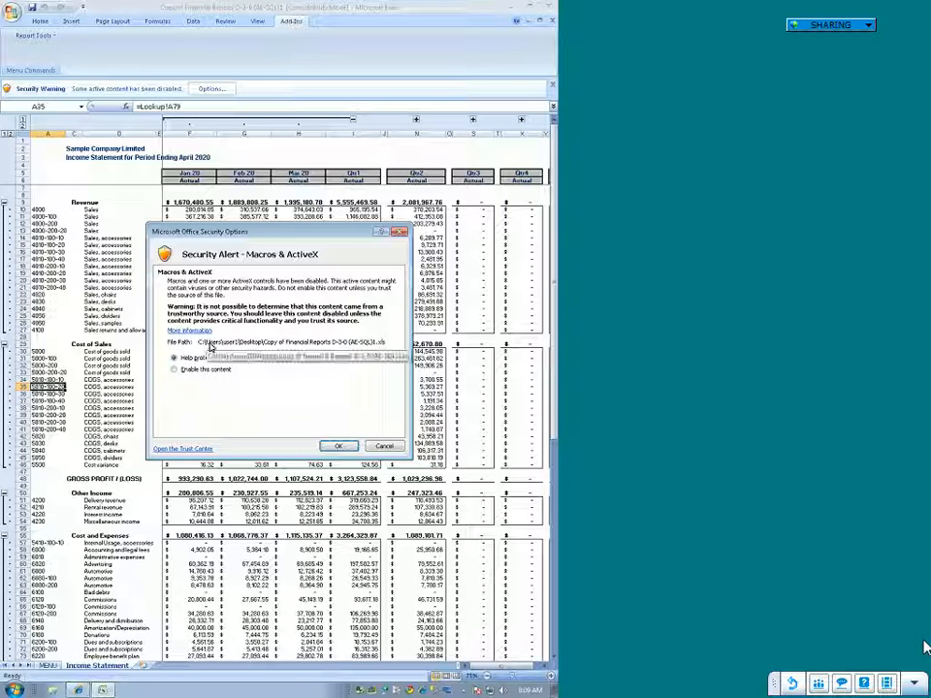
click(384, 446)
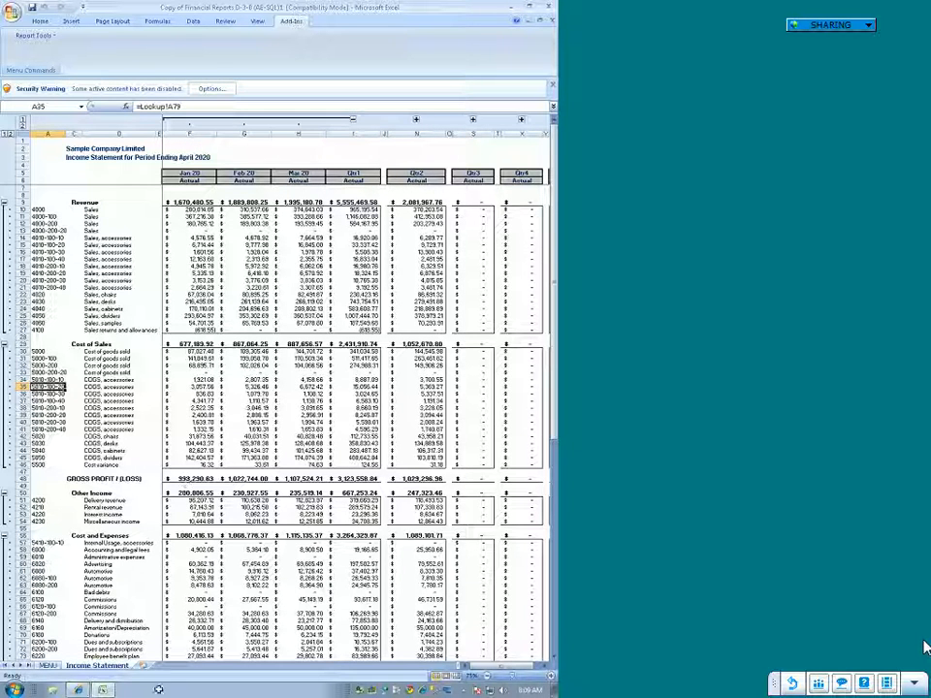
click(15, 690)
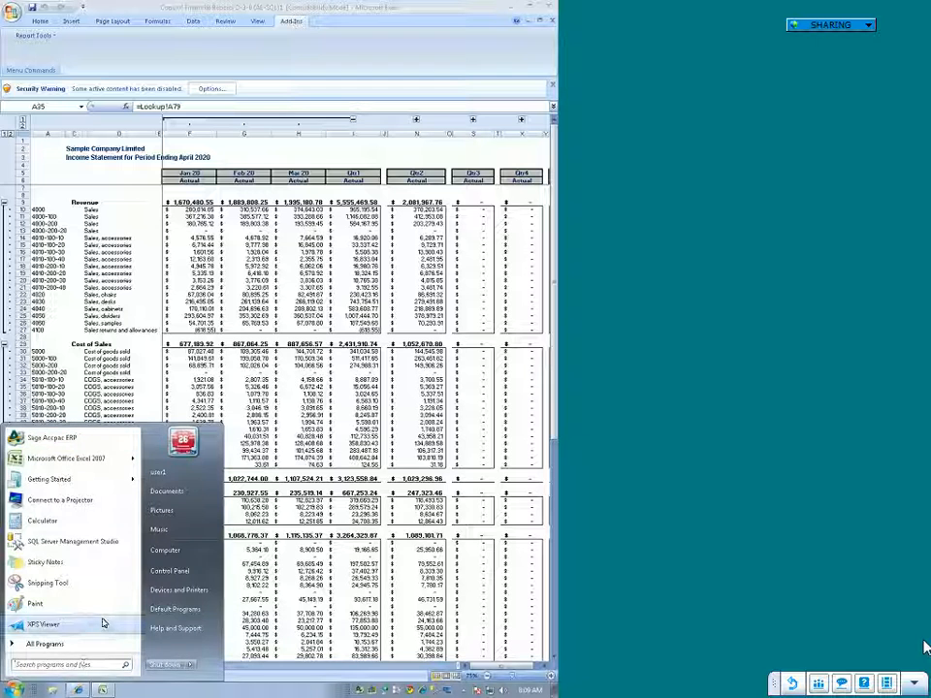
Step: Set the Trust Center's macro settings to enable all macros and apply the Excel options
click(13, 9)
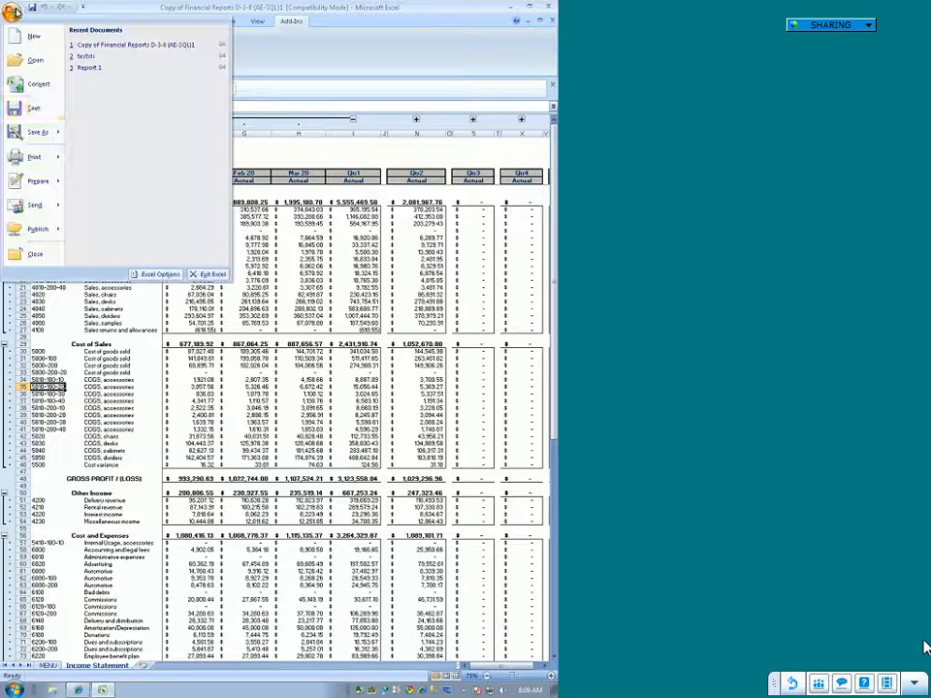
click(159, 274)
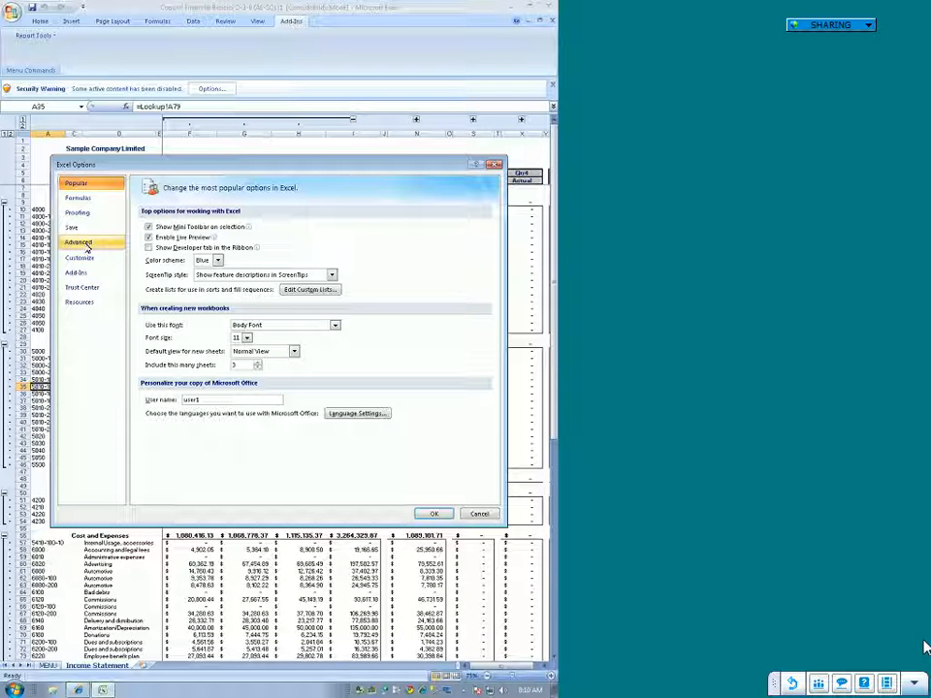
click(85, 287)
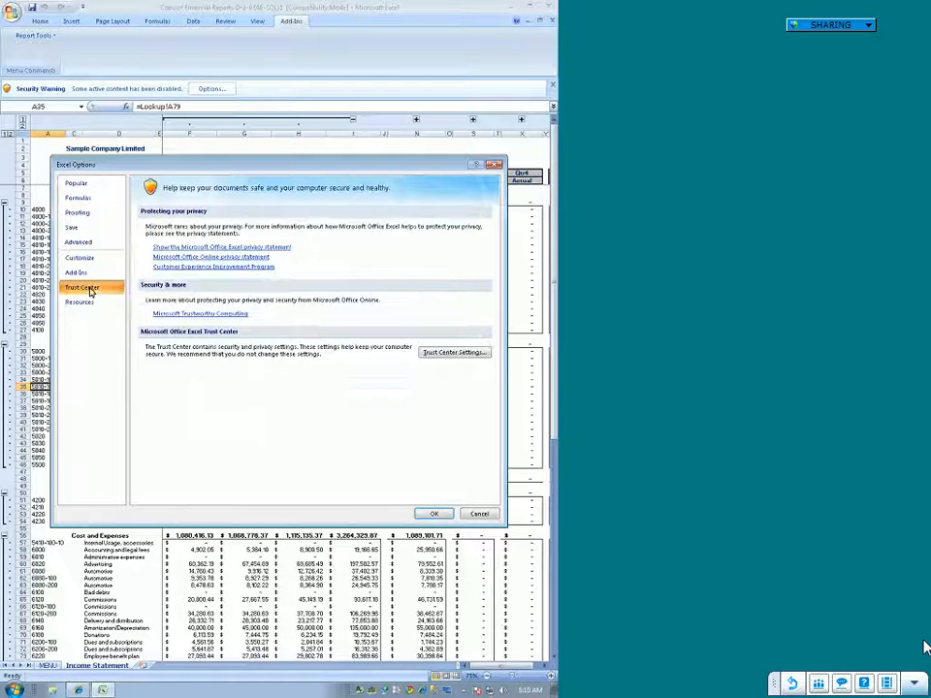
click(454, 353)
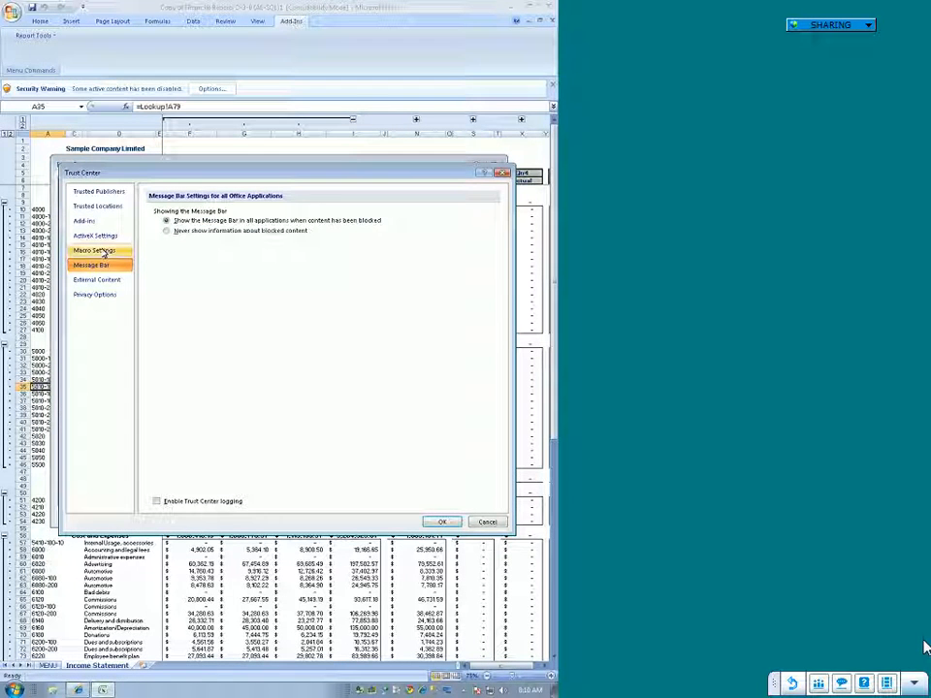
click(102, 252)
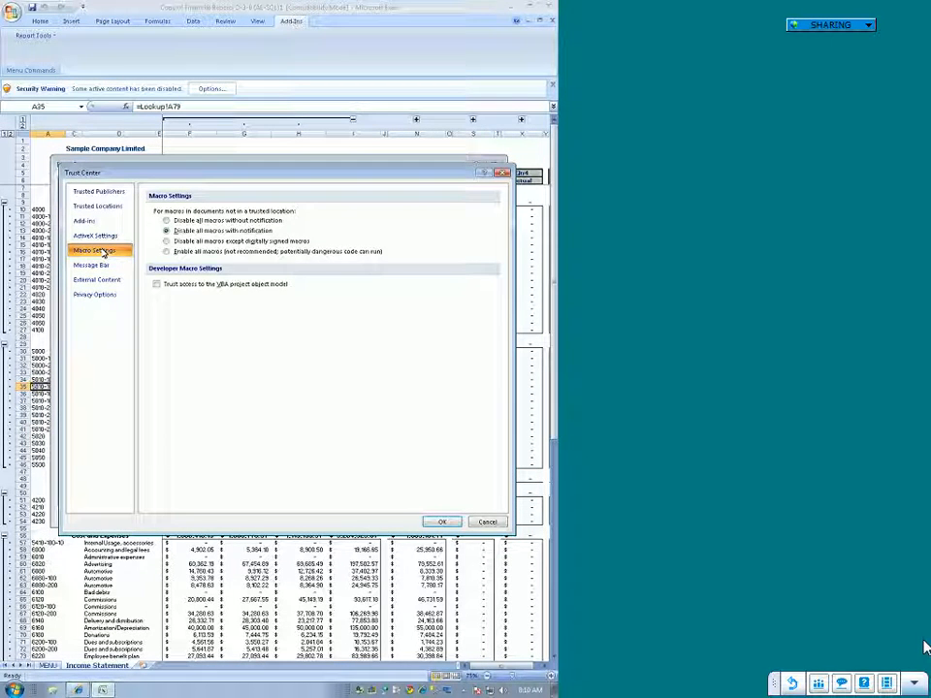
click(174, 254)
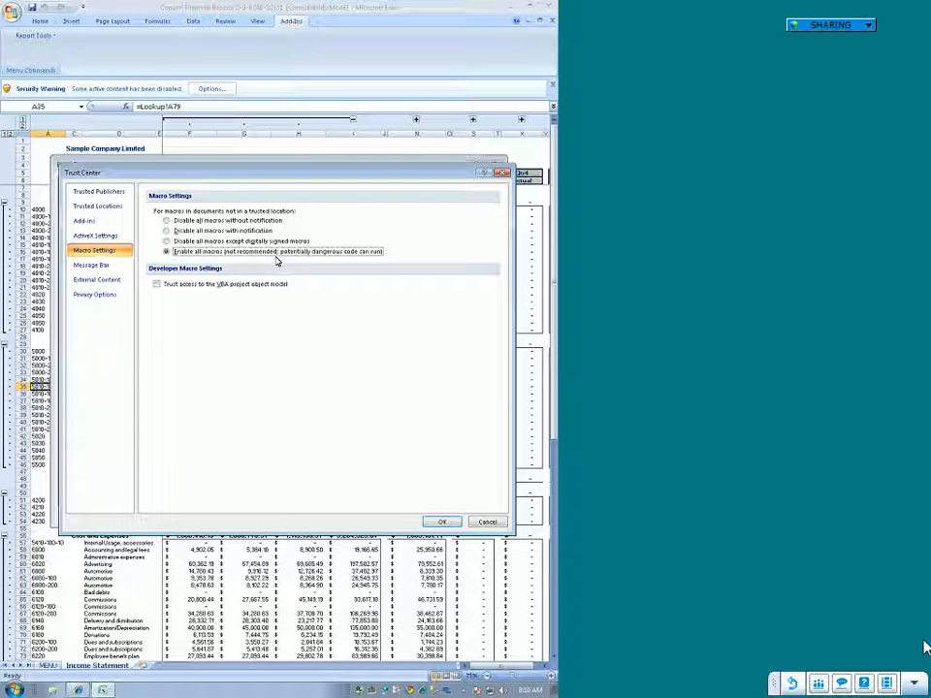
click(165, 251)
click(443, 523)
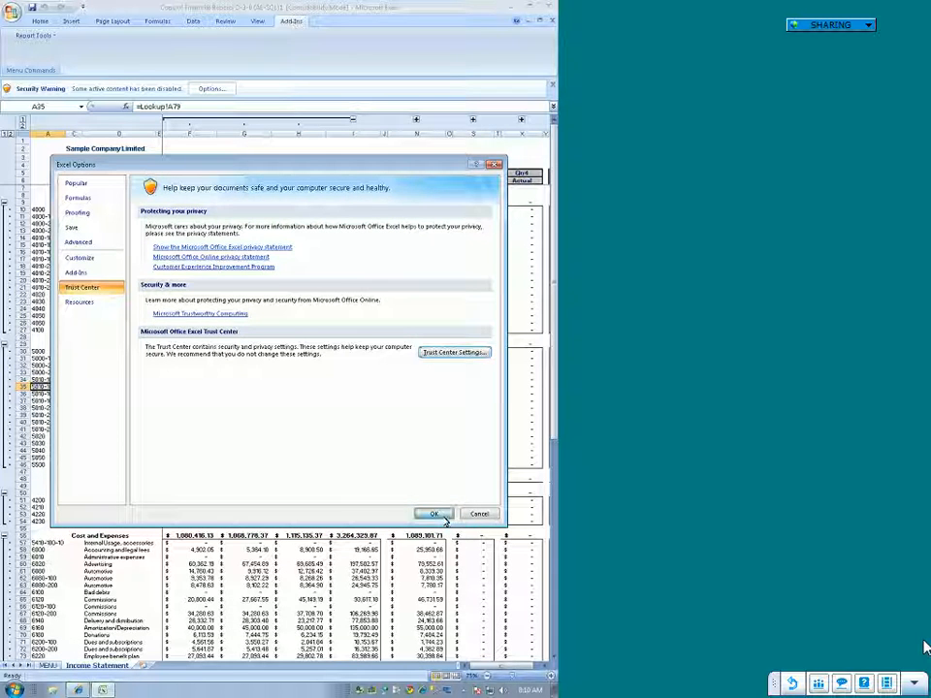
click(443, 517)
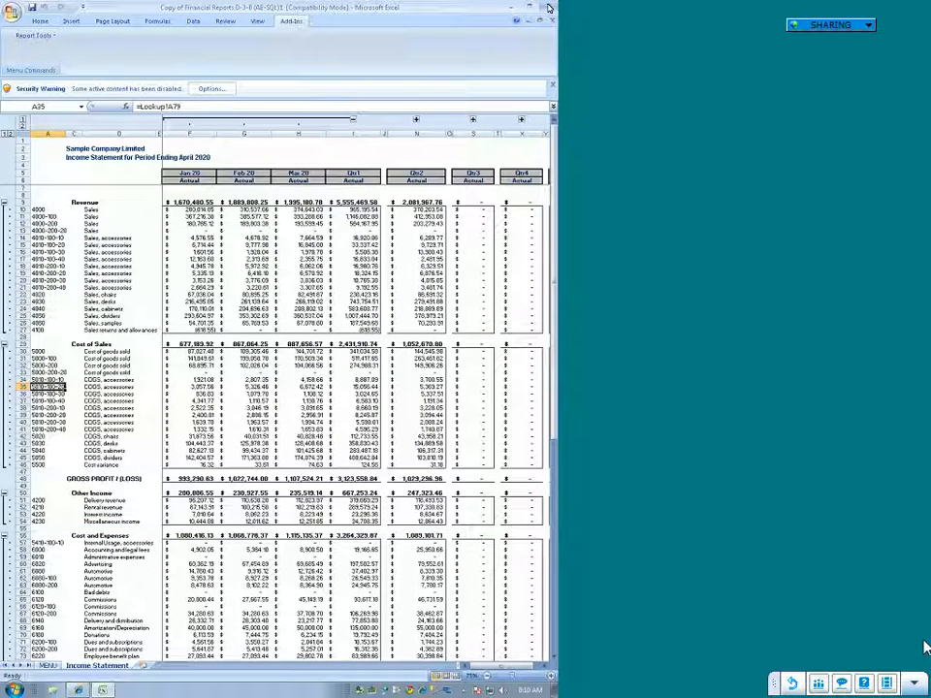
Step: Close and reopen the Copy of Financial Reports D-3-0 (AE-SQL)1 workbook, and try the Drill-Down report tool
click(549, 7)
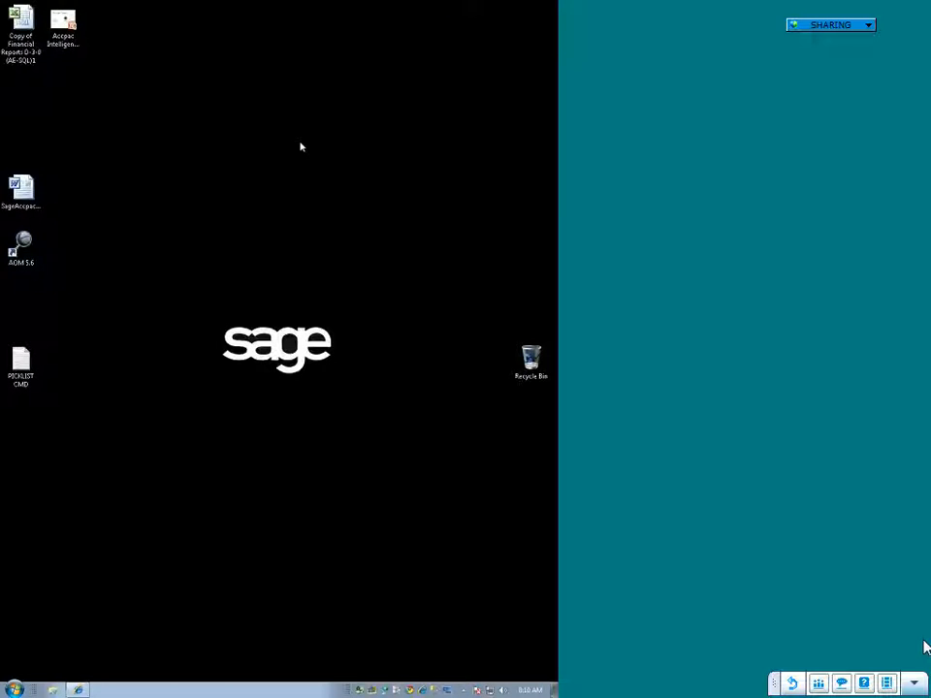
double_click(23, 34)
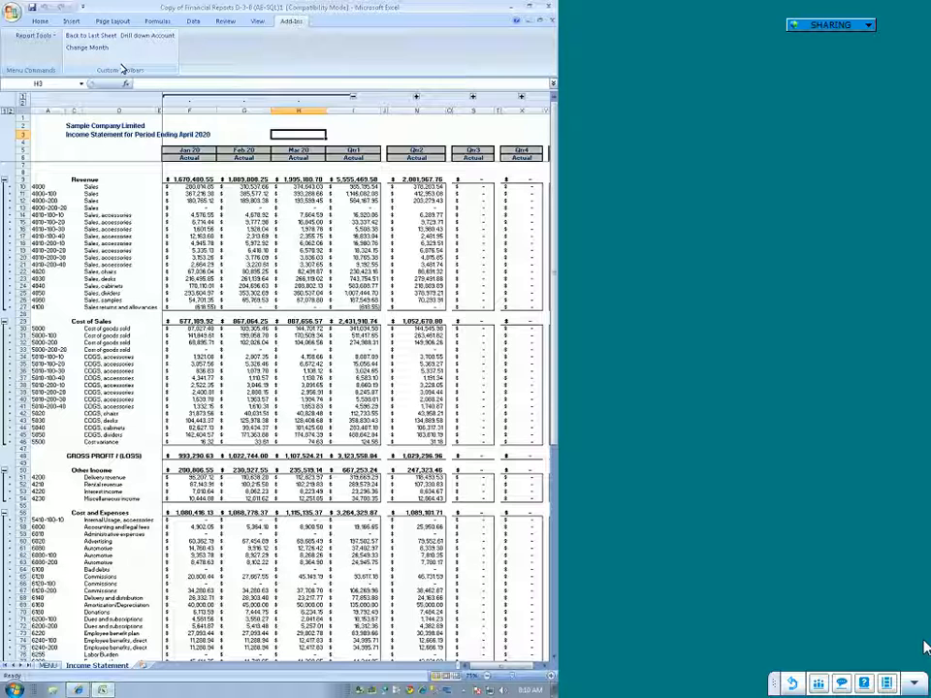
click(32, 35)
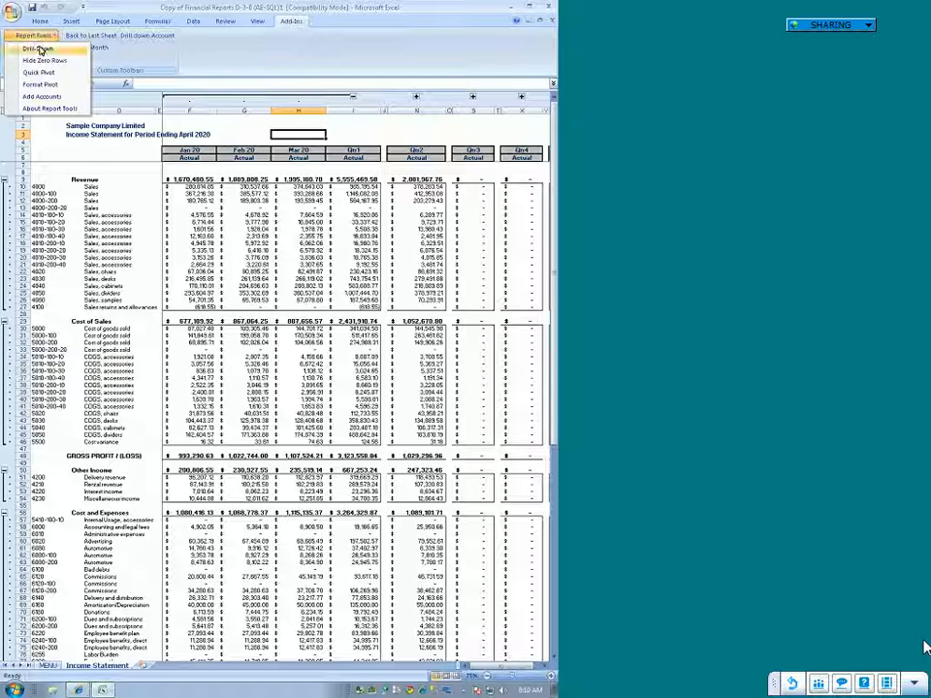
click(36, 48)
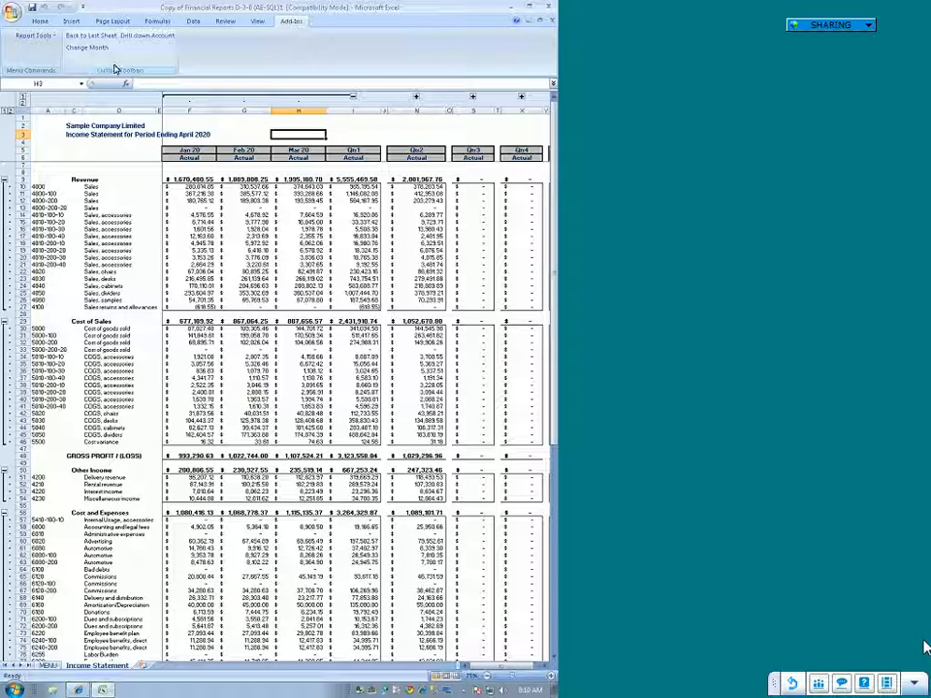
Step: Decline the incoming customer connection request and select the first Sales, accessories account in cell A14 of the Income Statement
click(57, 215)
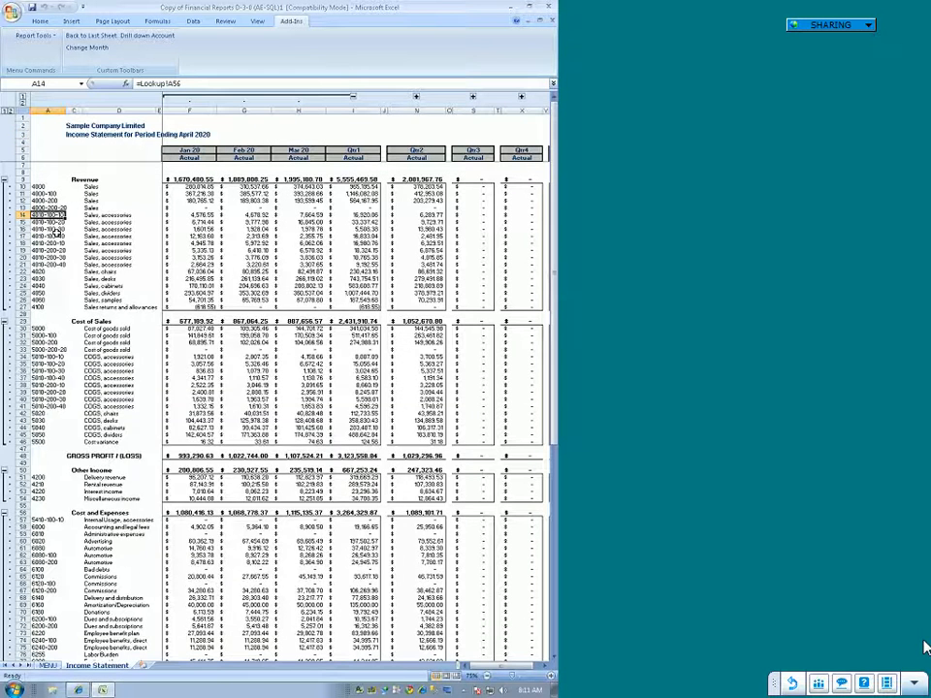
click(56, 271)
click(49, 208)
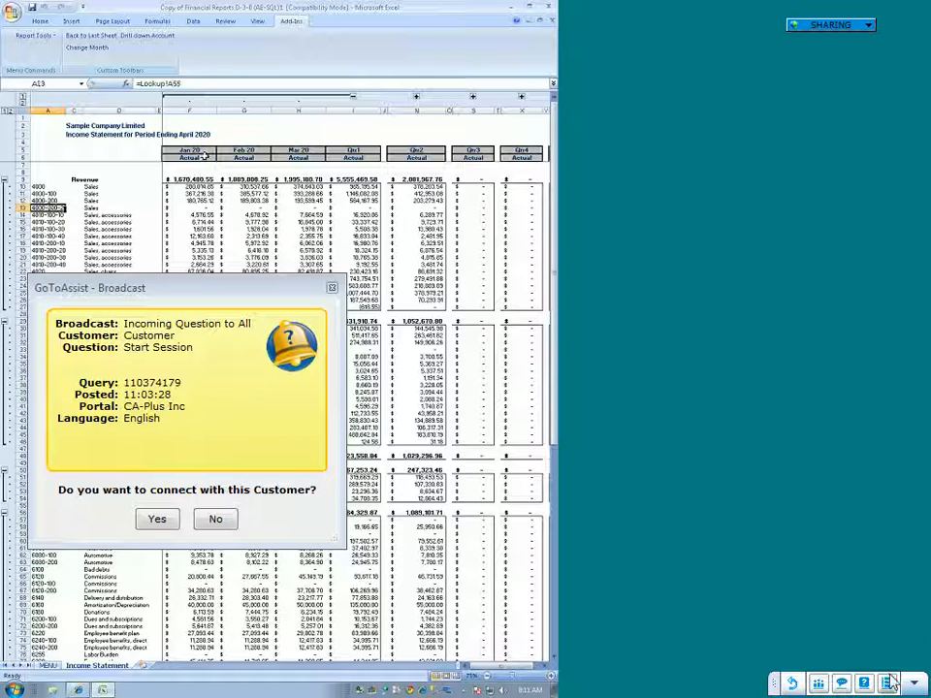
click(217, 520)
key(Down)
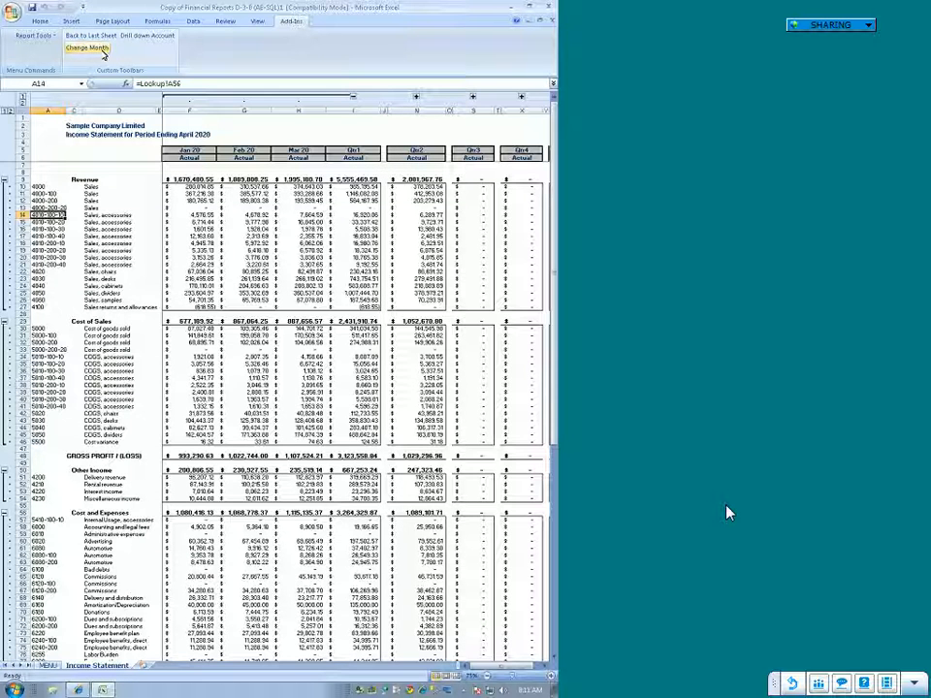
Step: Change the month up to which the Income Statement displays figures to March 2020
click(100, 51)
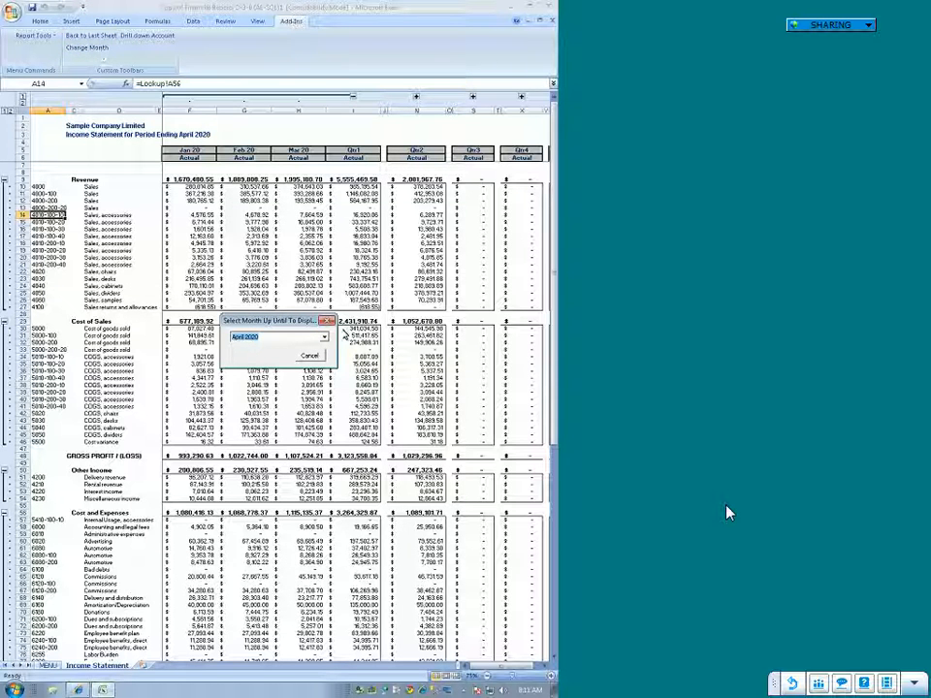
click(324, 338)
mouse_move(327, 376)
mouse_down()
mouse_move(330, 362)
mouse_move(328, 387)
mouse_move(323, 358)
mouse_up()
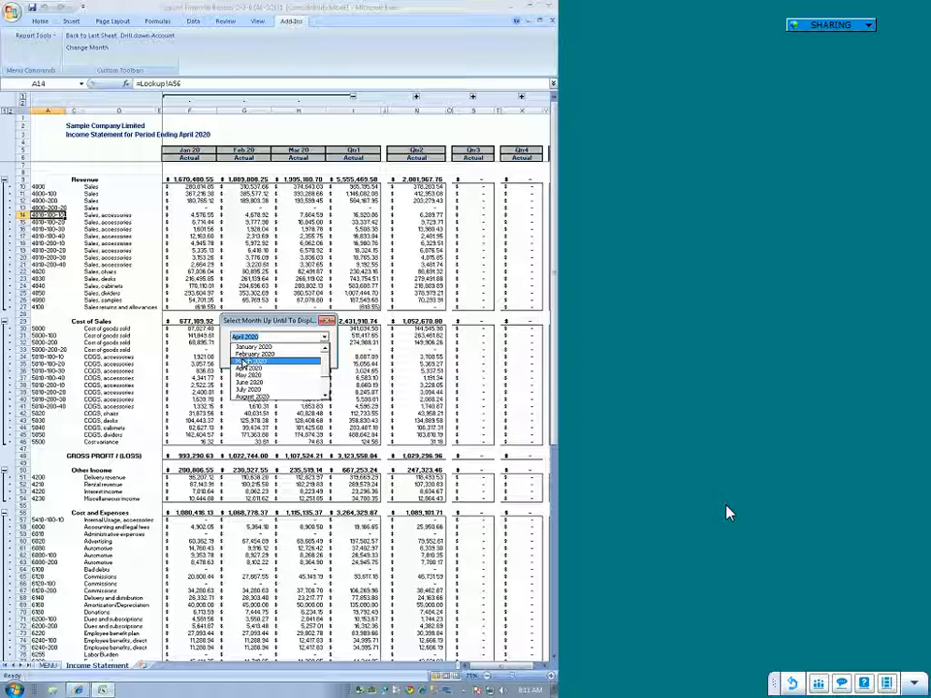
click(250, 362)
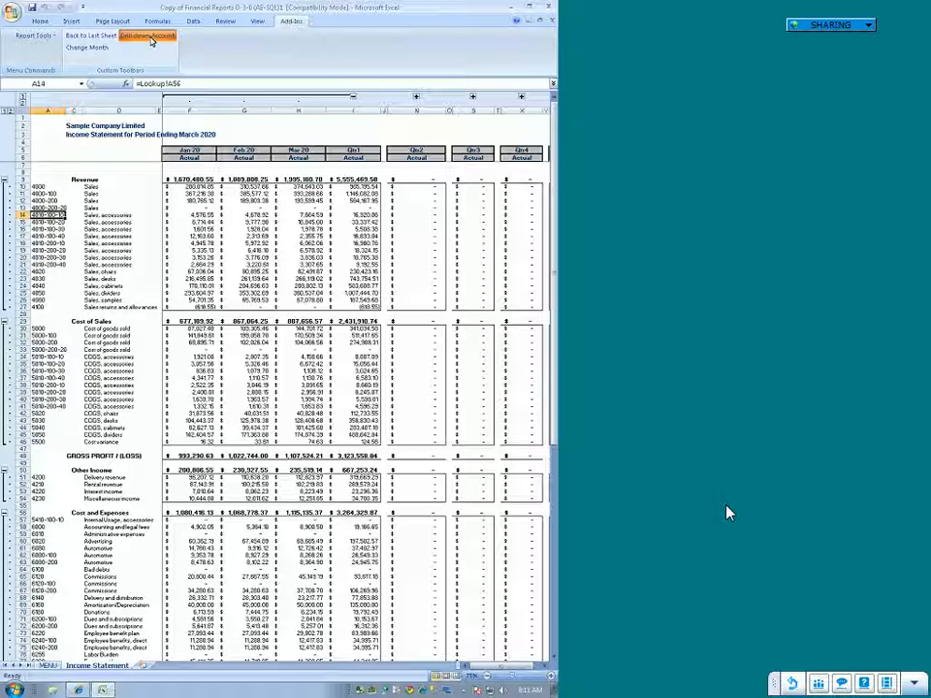
Step: Drill down into the ledger transactions of the account in A14 and fit the Reference and Srce Code columns to their contents
click(151, 41)
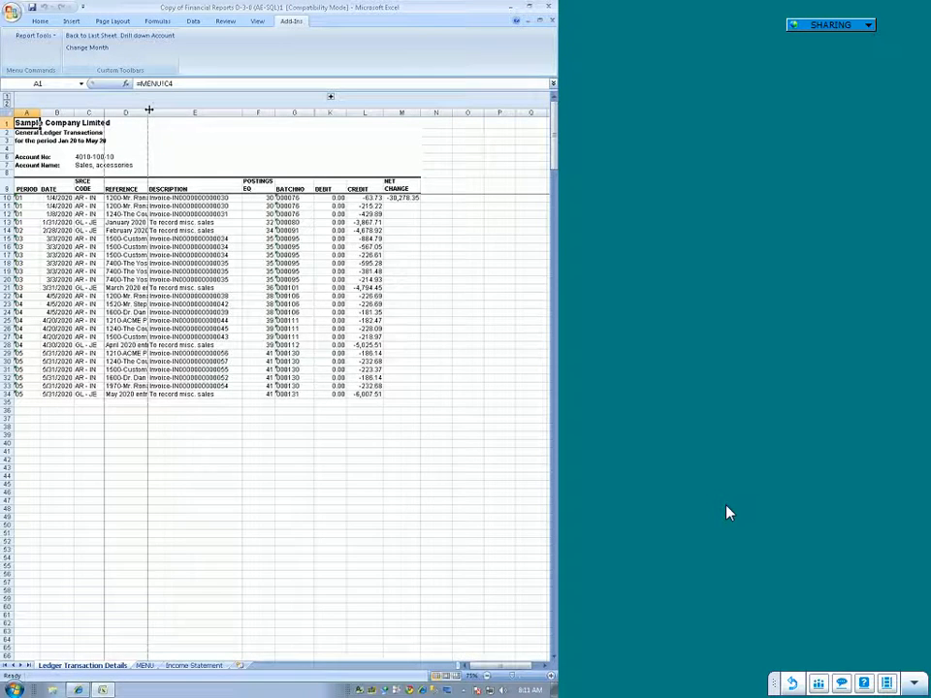
double_click(149, 110)
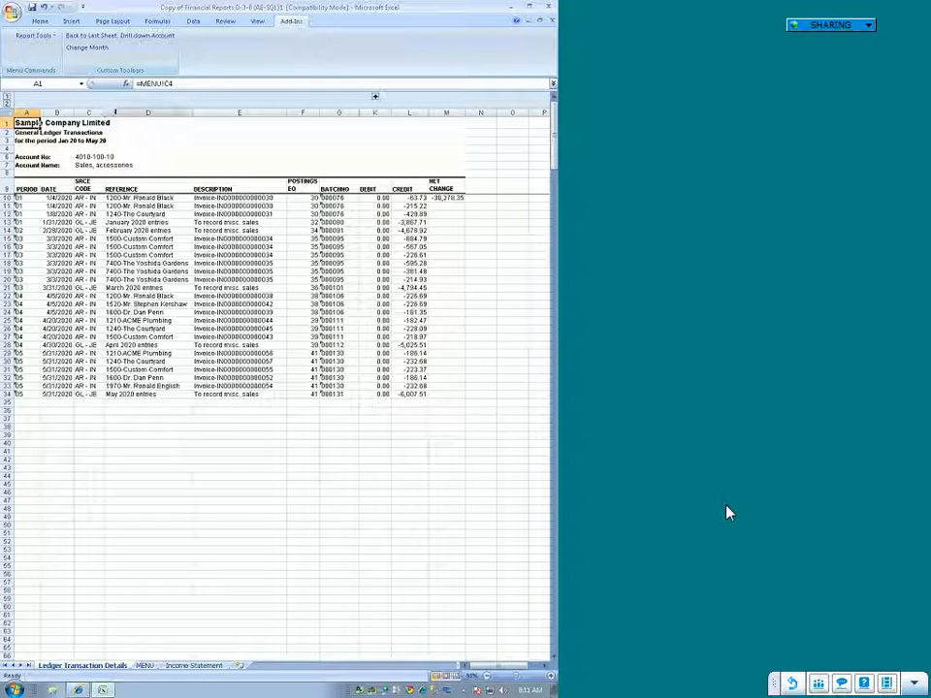
double_click(105, 113)
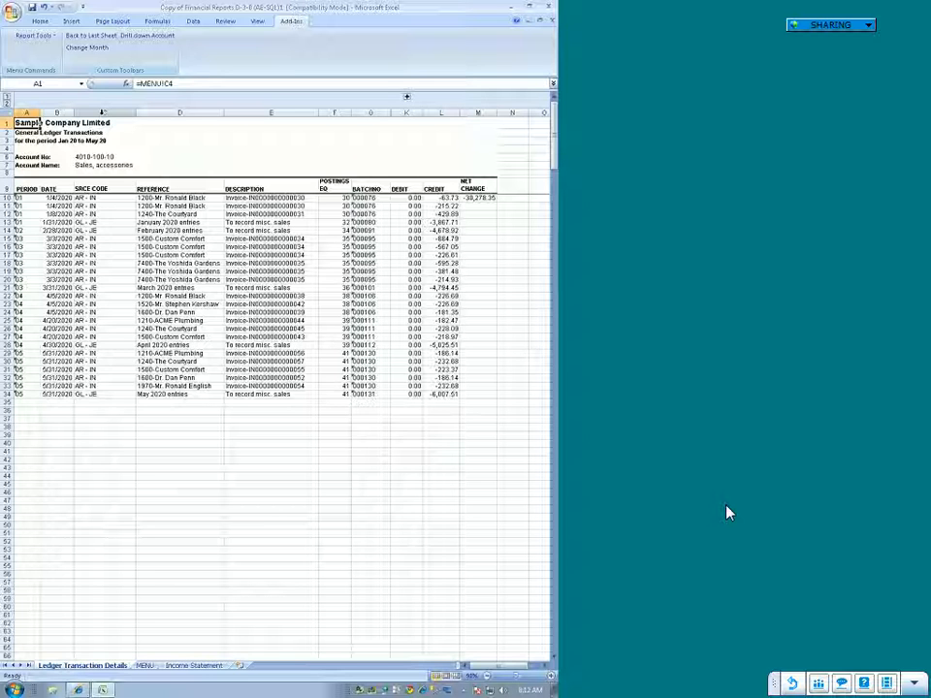
Step: Select the reference in D18 of the transaction details, and return to the Income Statement sheet
click(194, 264)
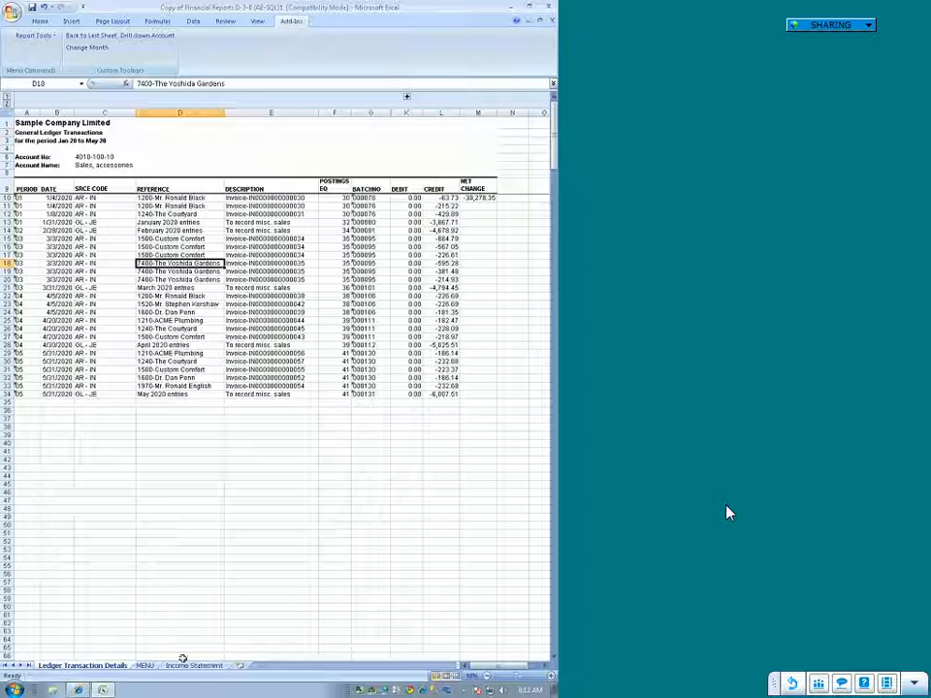
click(175, 667)
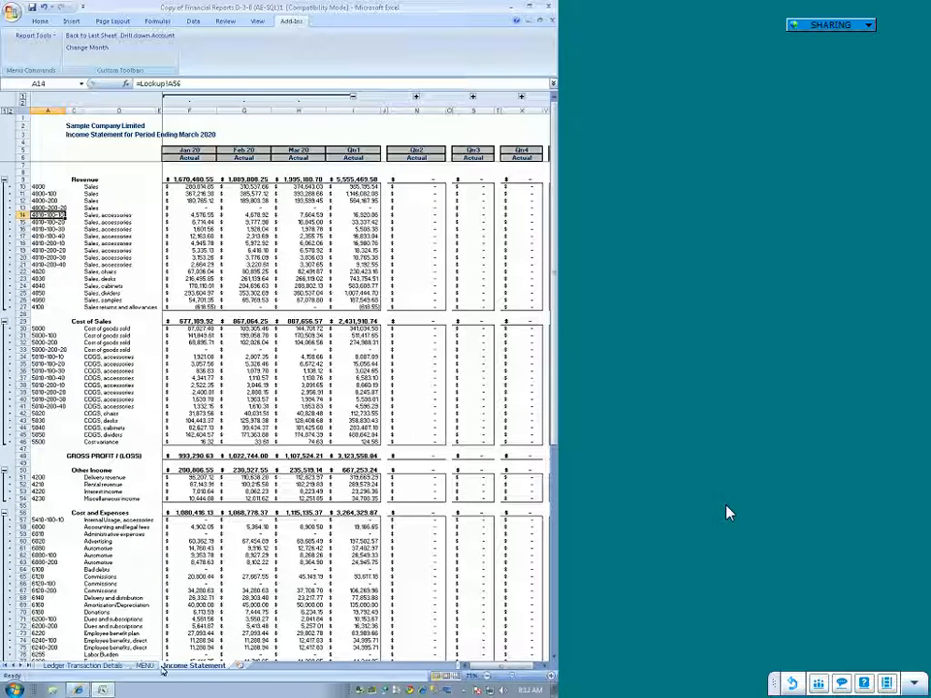
Step: Try generating the first Income Statement layout (Actual / Budget / Variance) from the MENU sheet, then cancel naming the new sheet
click(146, 667)
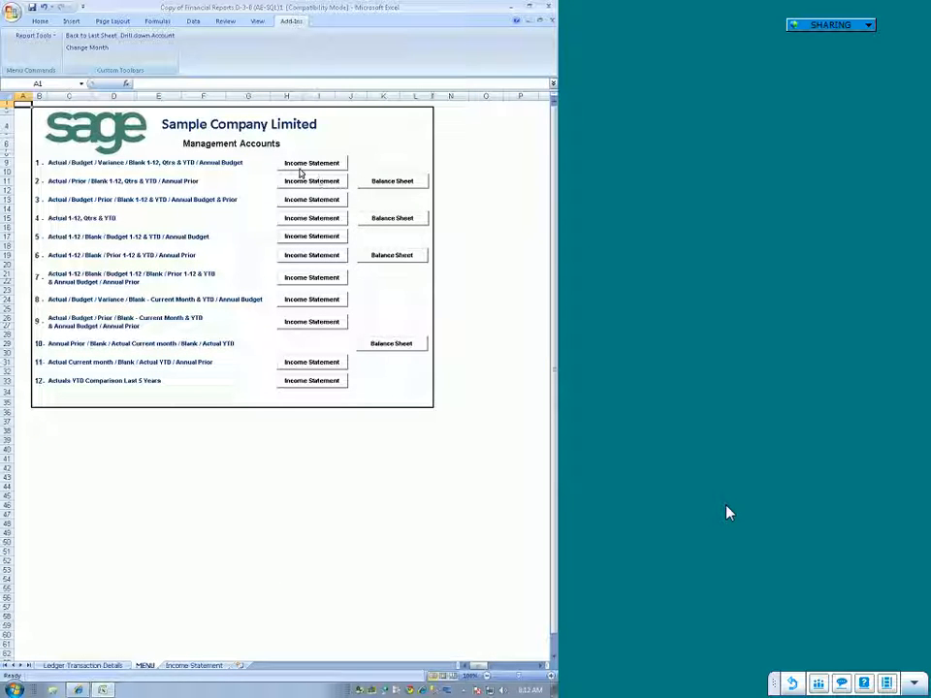
click(292, 168)
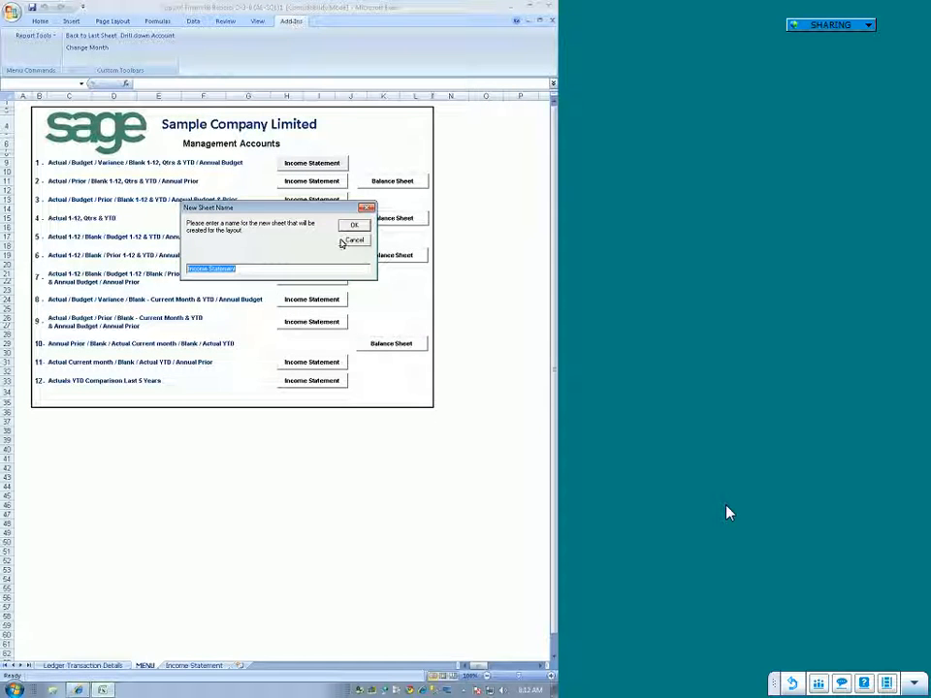
click(352, 241)
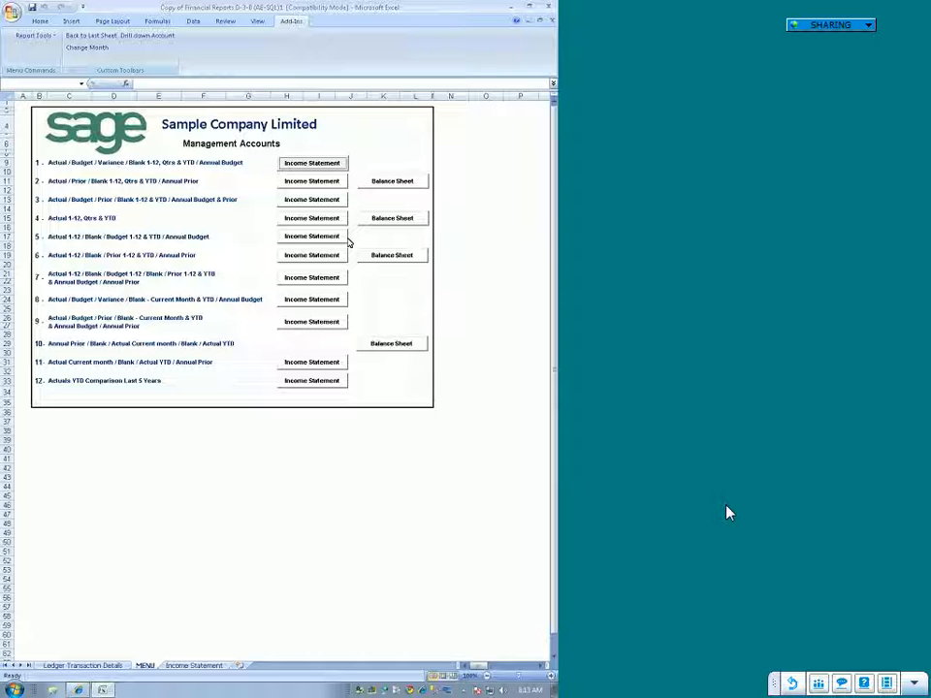
Step: Close the Financial Reports workbook without saving its changes
click(489, 120)
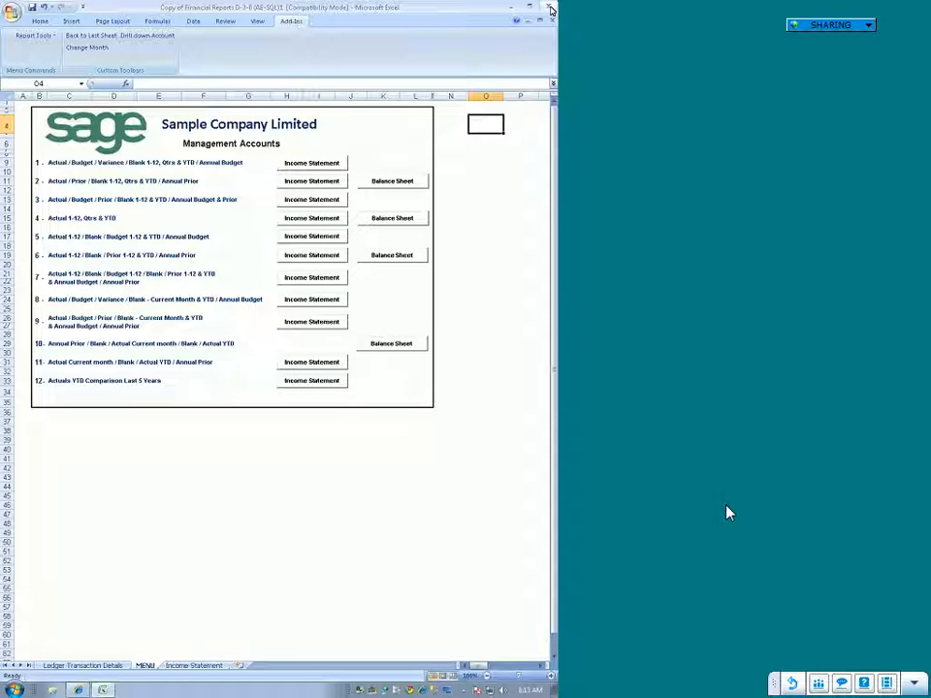
click(551, 8)
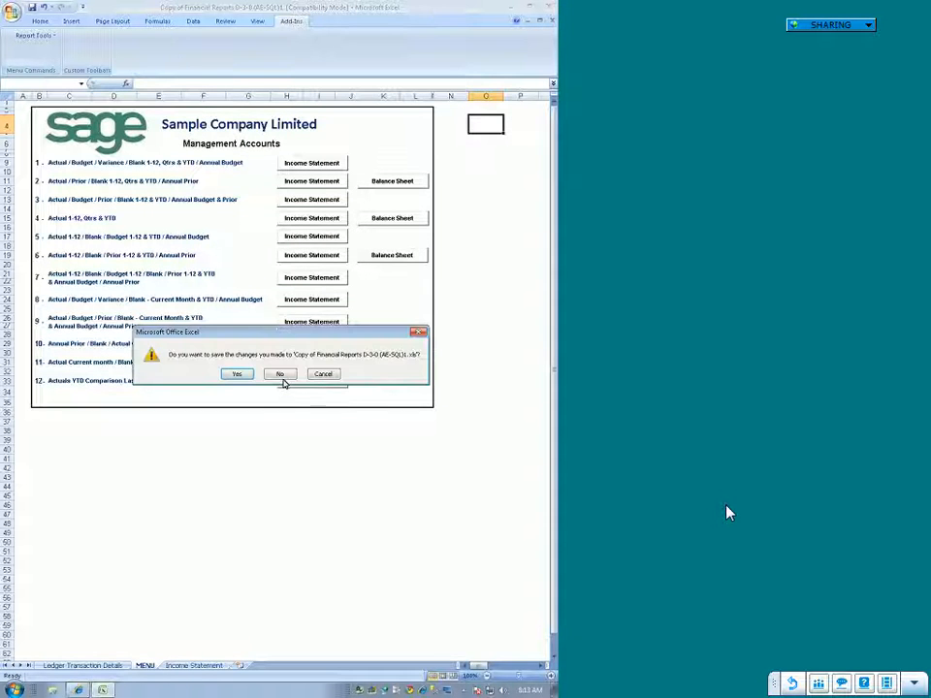
click(281, 377)
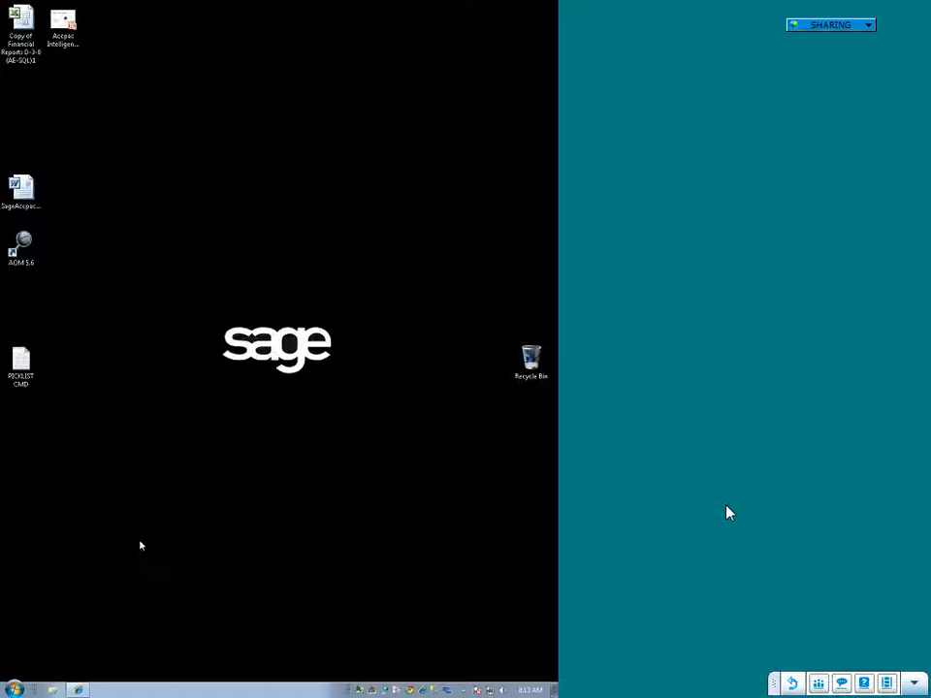
Step: Switch to Sage Accpac ERP and sign in to Sample Company Inc 5.6 (SQL Server) with the account password
click(359, 691)
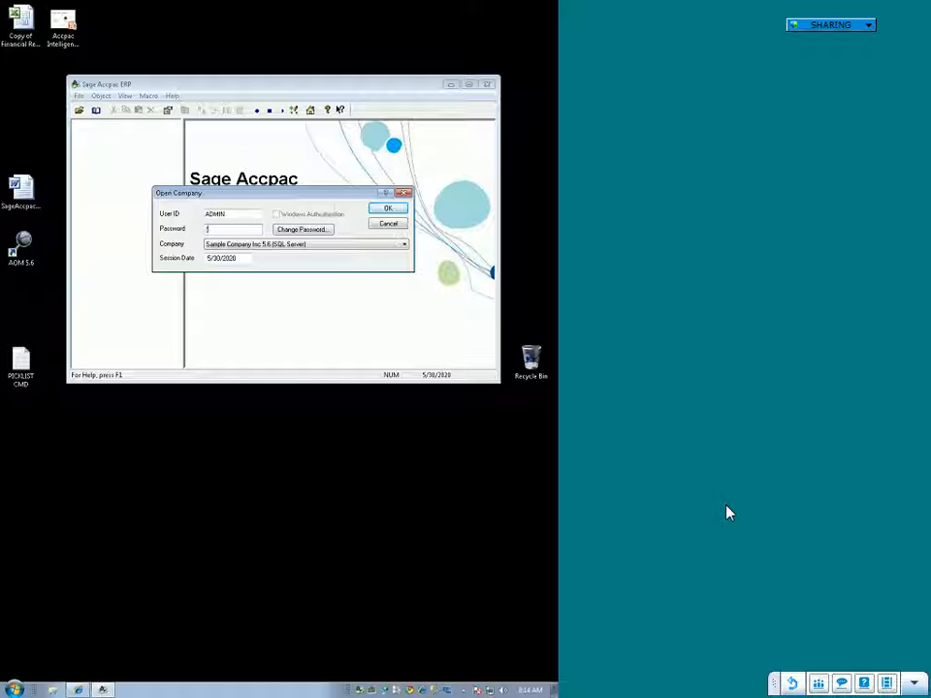
text(ADMIN)
key(Return)
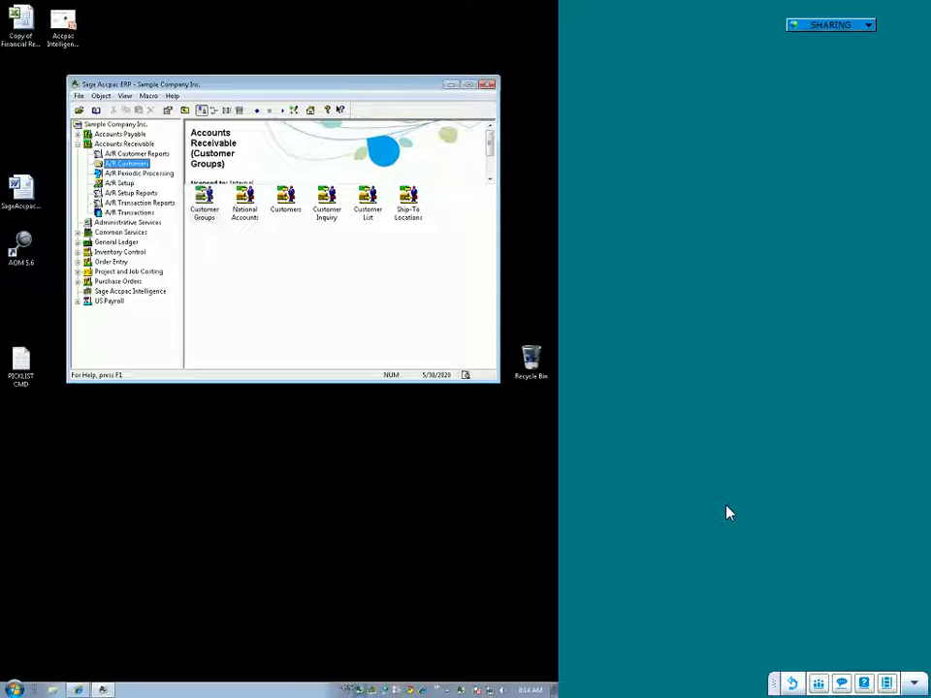
drag(346, 691, 315, 691)
click(270, 627)
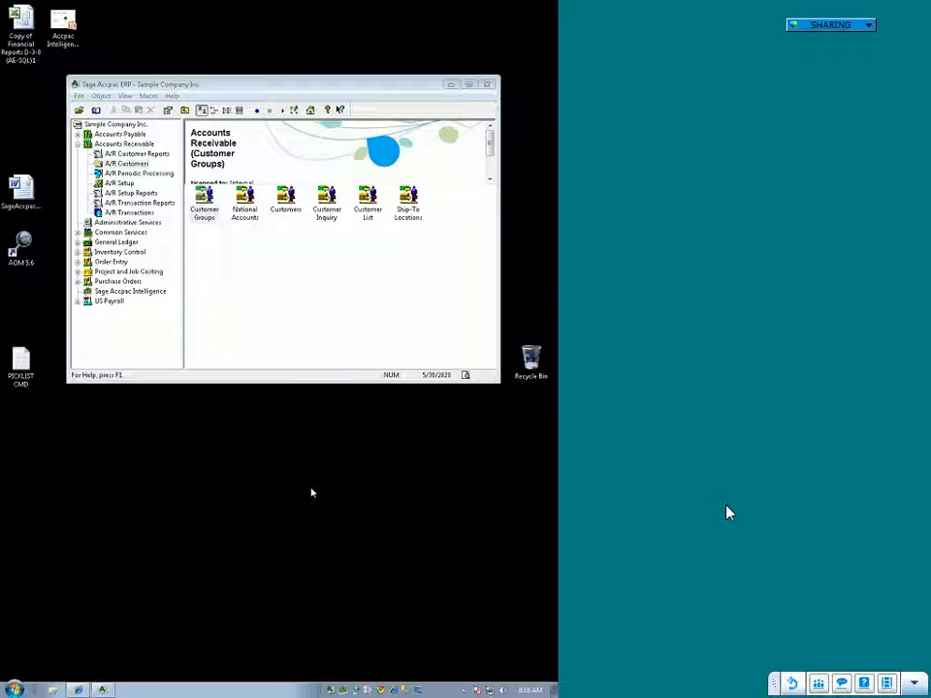
Step: Open the Connector from Sage Accpac Intelligence and maximize its window
click(133, 300)
click(134, 292)
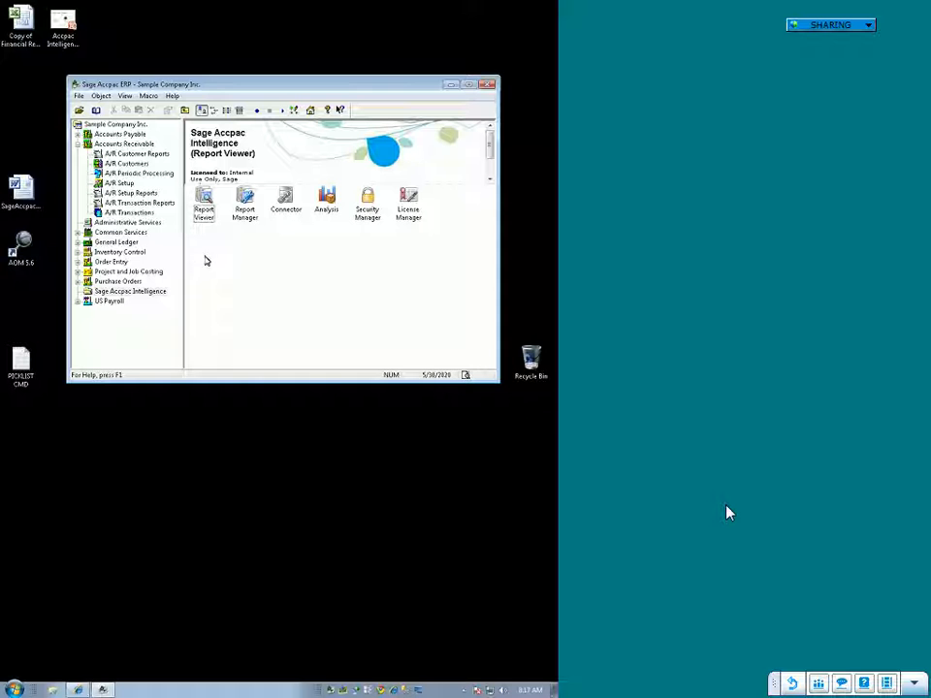
click(286, 199)
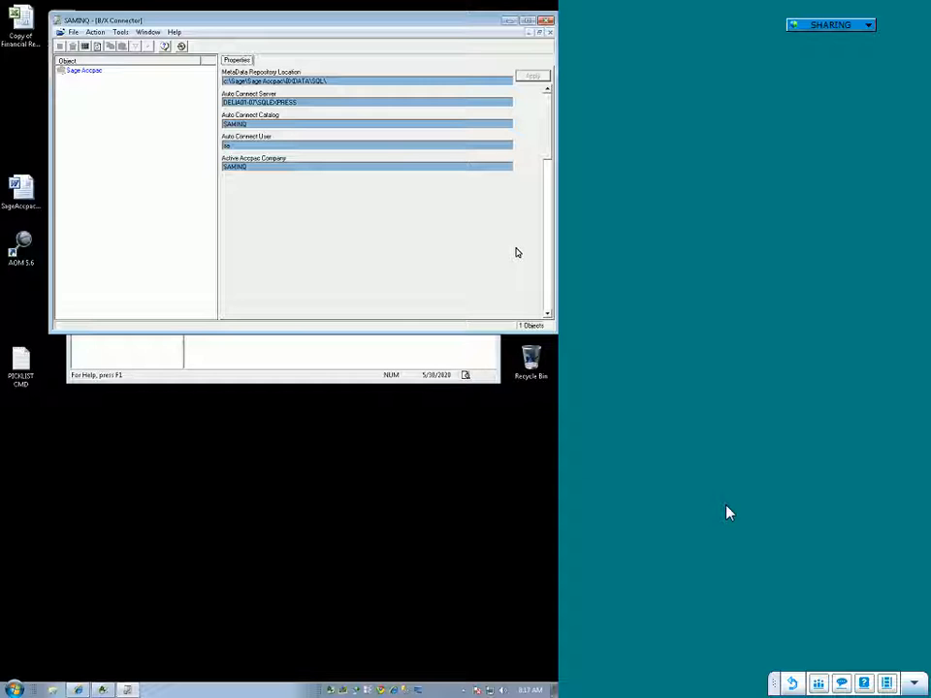
click(529, 21)
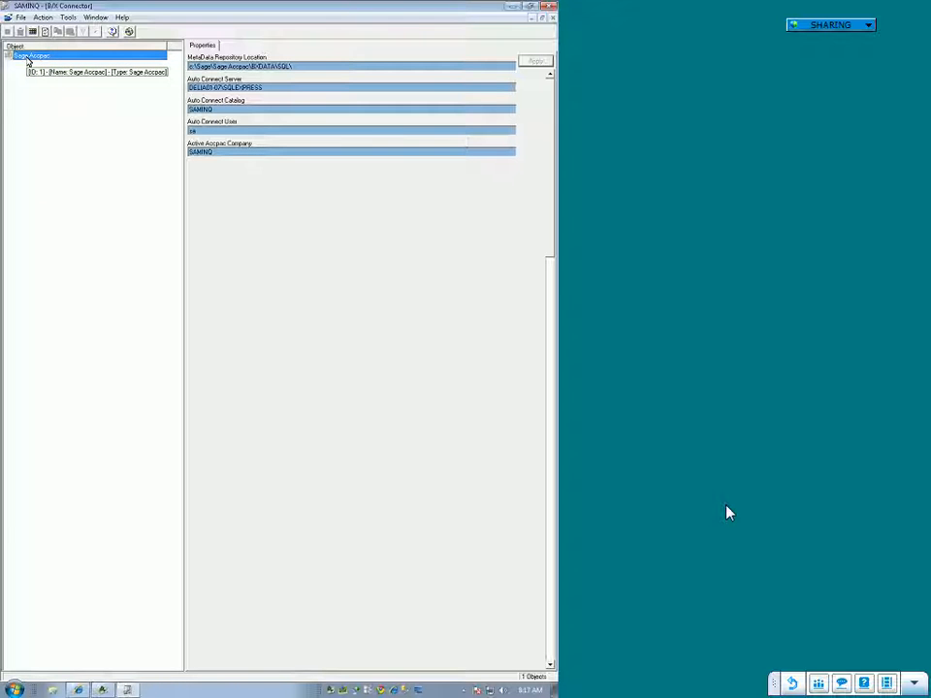
Step: Expand the Sage Accpac root object and its ODBC Driver SQL Server connection type
double_click(27, 58)
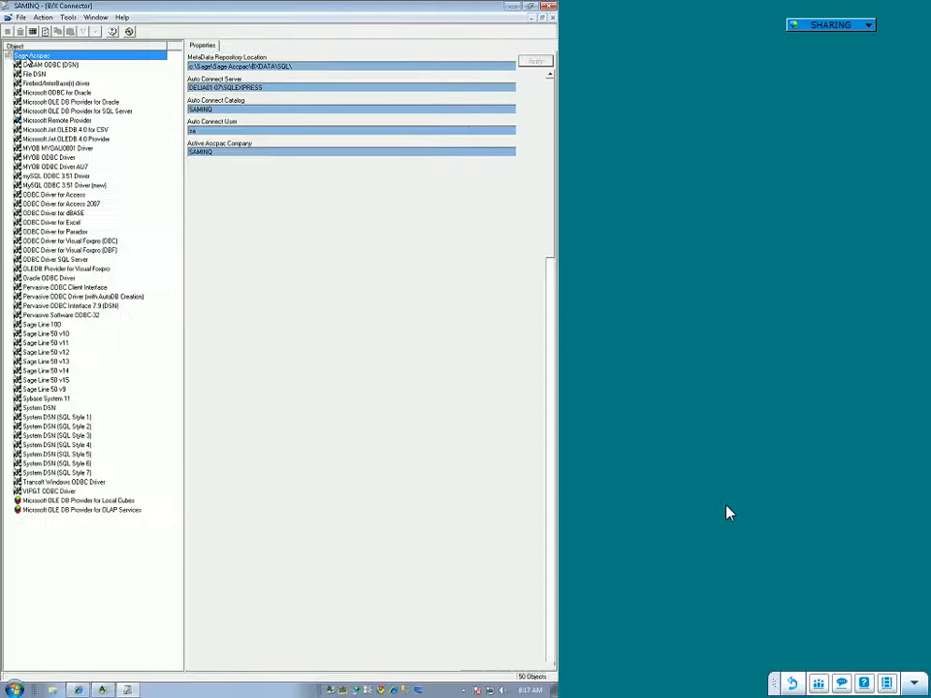
click(68, 260)
double_click(69, 262)
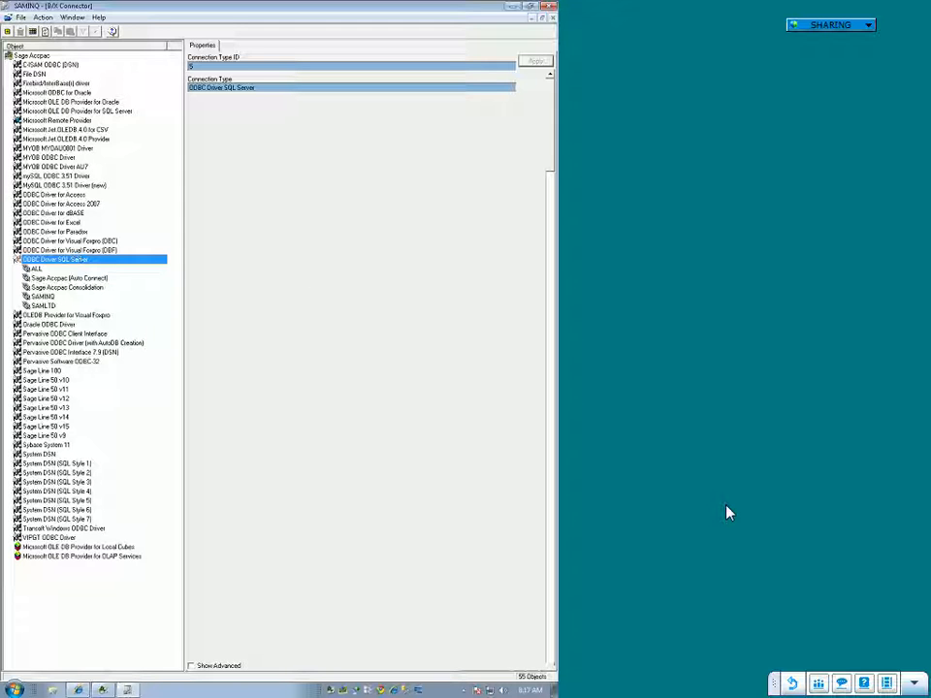
Step: Begin a new ODBC Driver SQL Server connection named SERVER1 with delia01-07\SQLEXPRESS as its server
right_click(44, 265)
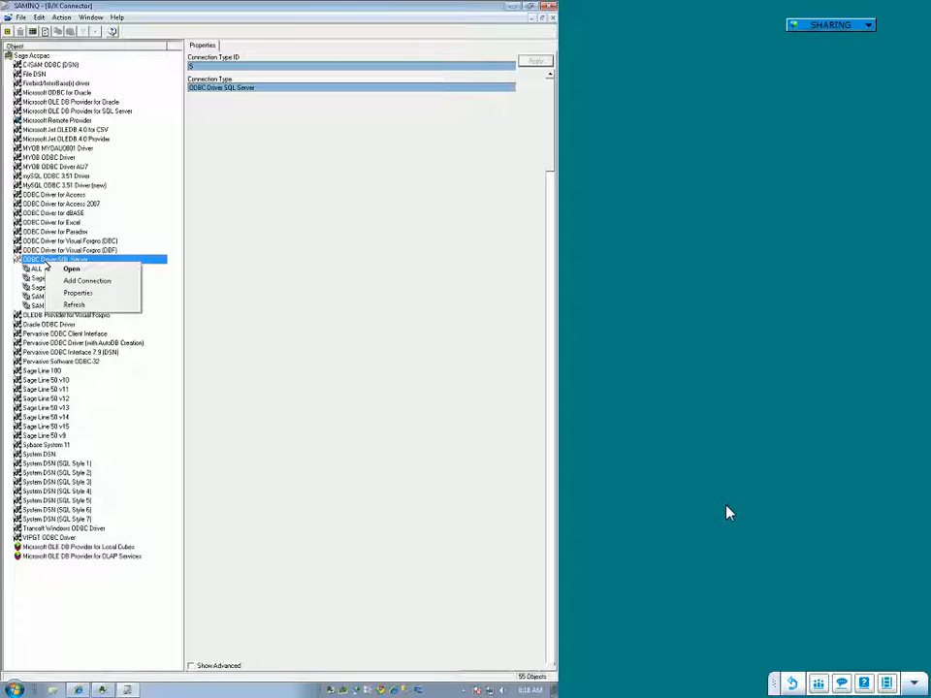
click(66, 281)
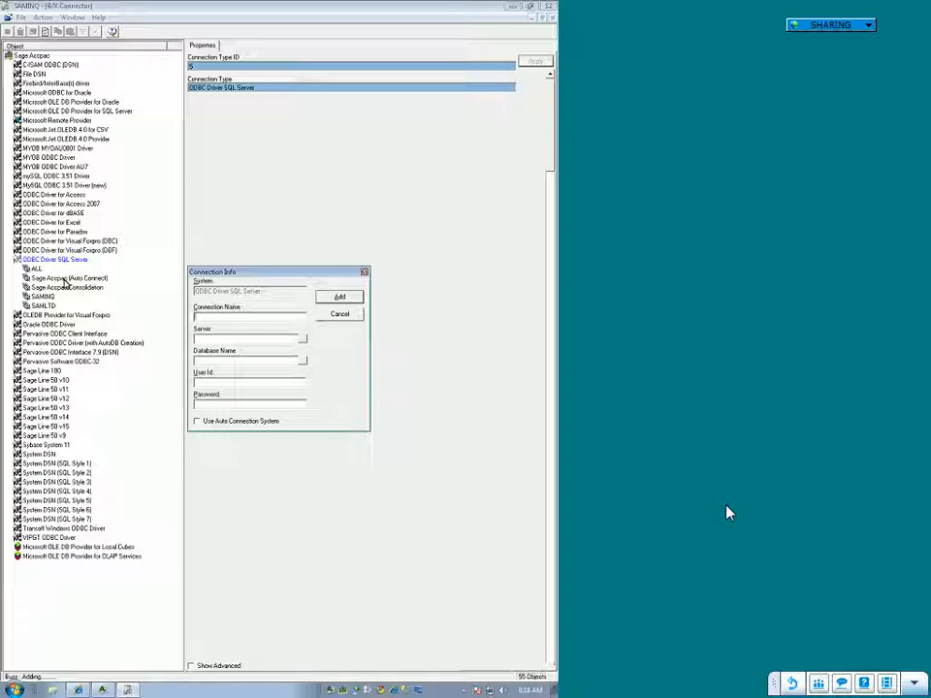
text(SERVER1)
text(delta01-07)
text(\SQL1)
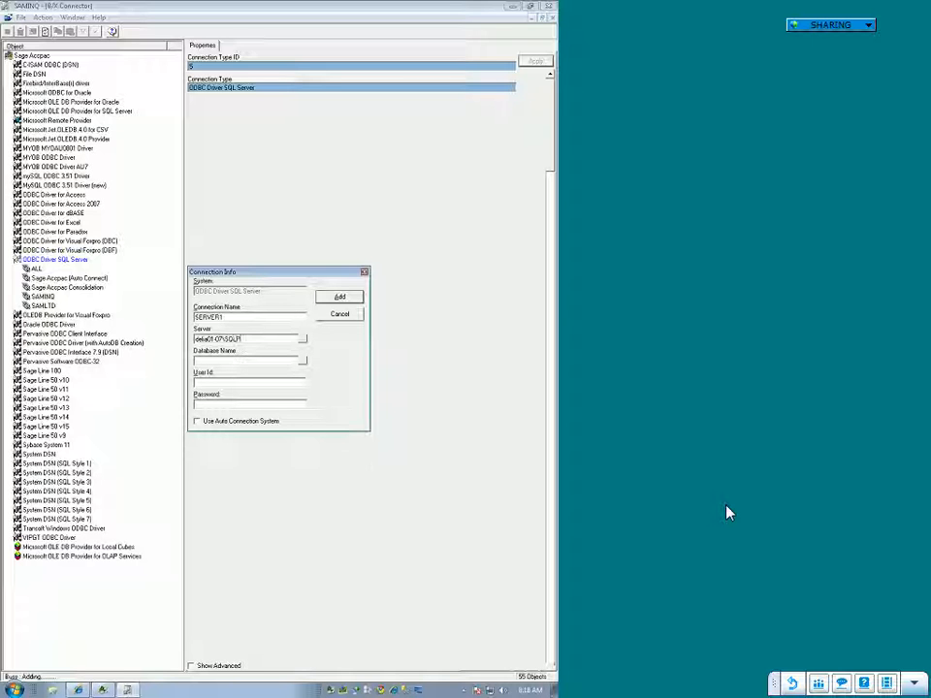
text(XPRESS)
Step: Set the connection's database to SAMINQ, enter user ID sa and the database password, and add the connection
text(SAMINQ)
key(Tab)
text(sa)
key(Tab)
text(********)
key(Tab)
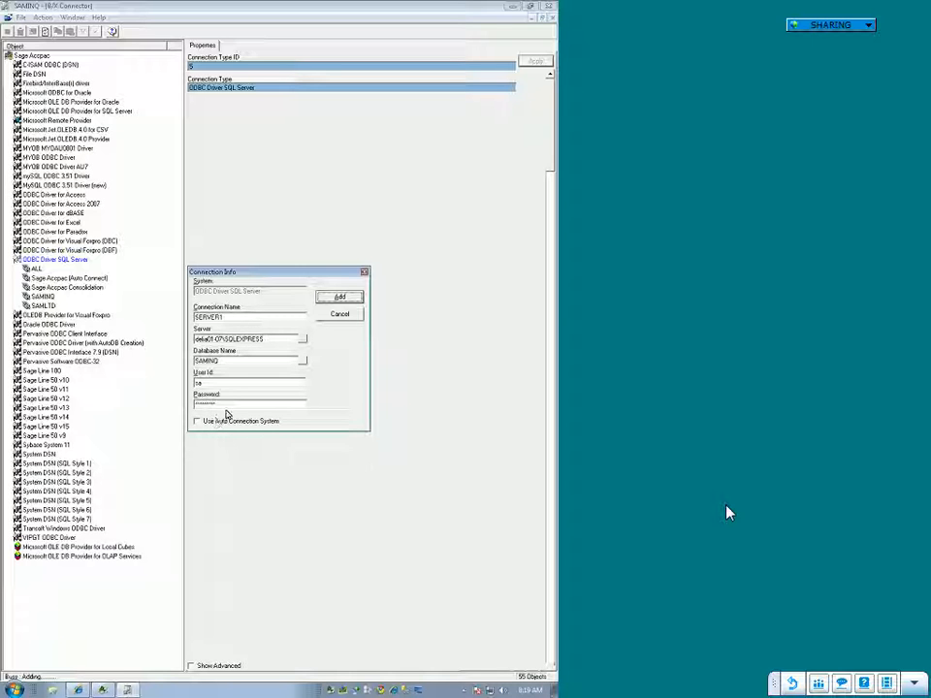
click(343, 300)
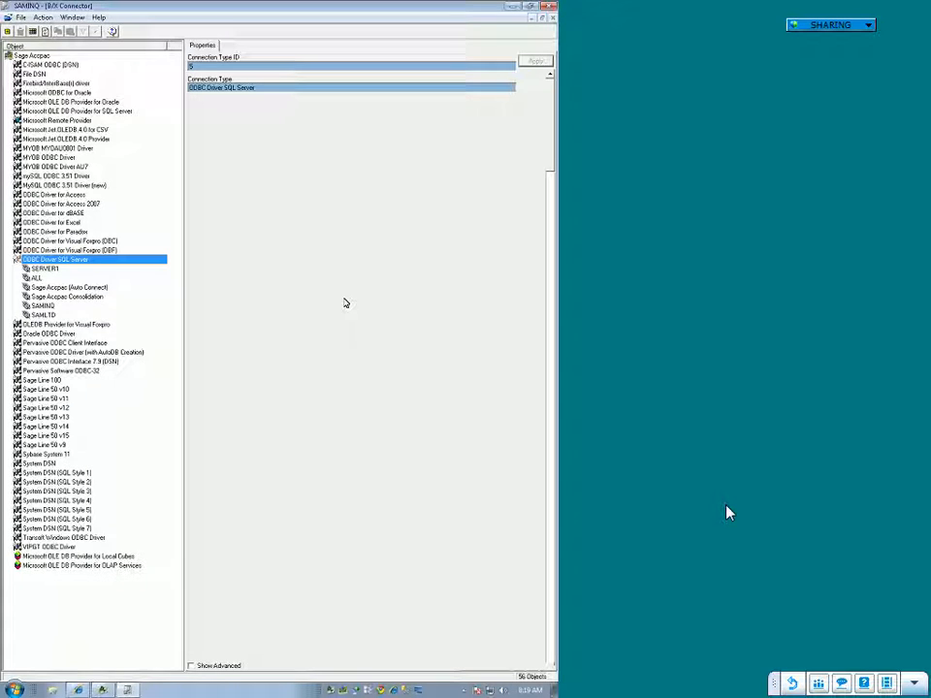
Step: Run a connection check on SERVER1 and dismiss the result
click(45, 269)
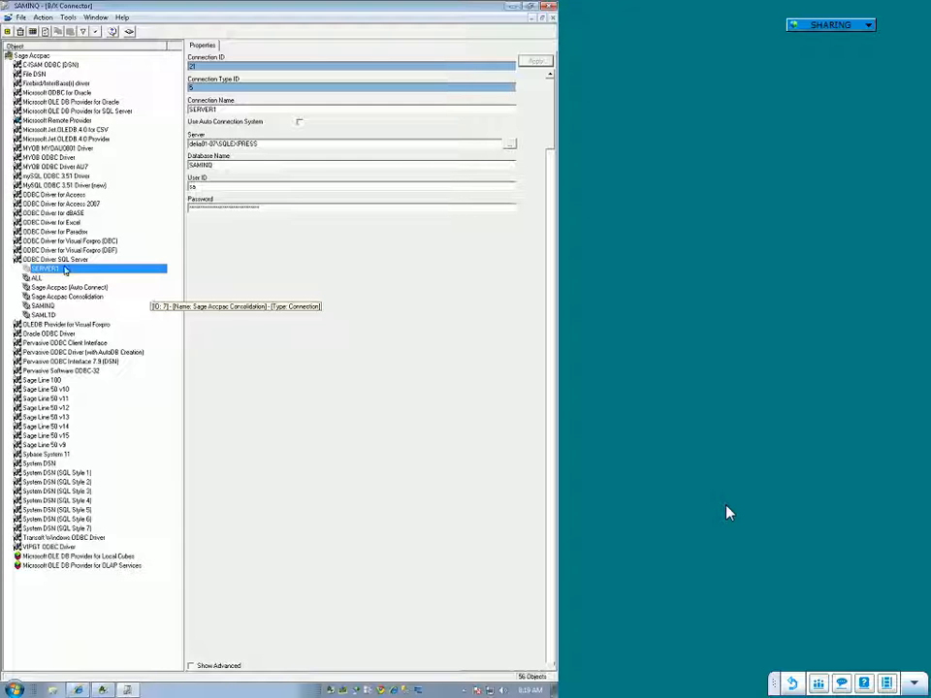
right_click(45, 269)
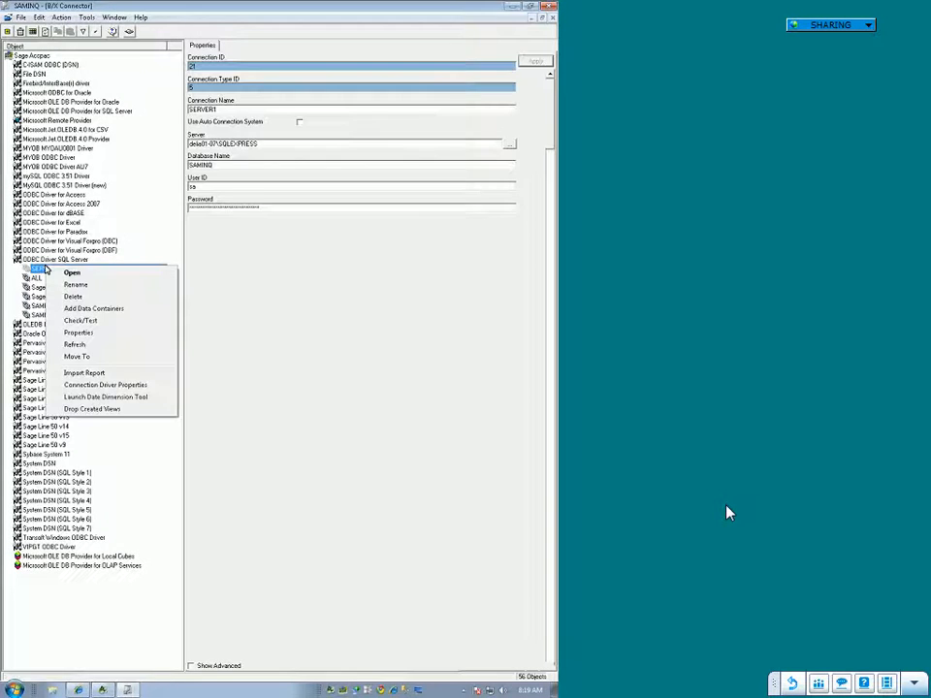
right_click(41, 274)
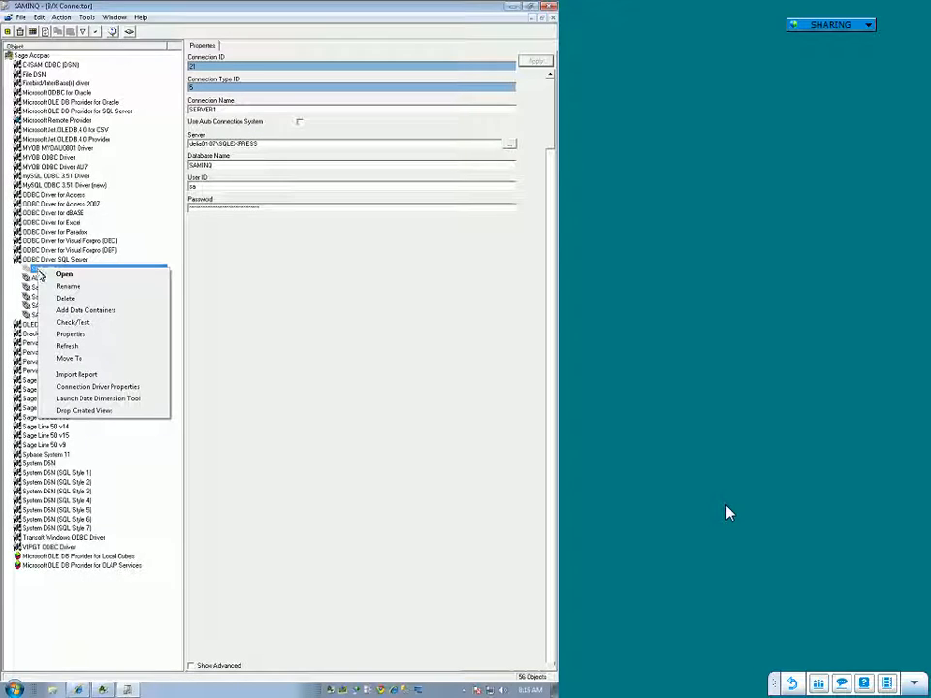
click(48, 324)
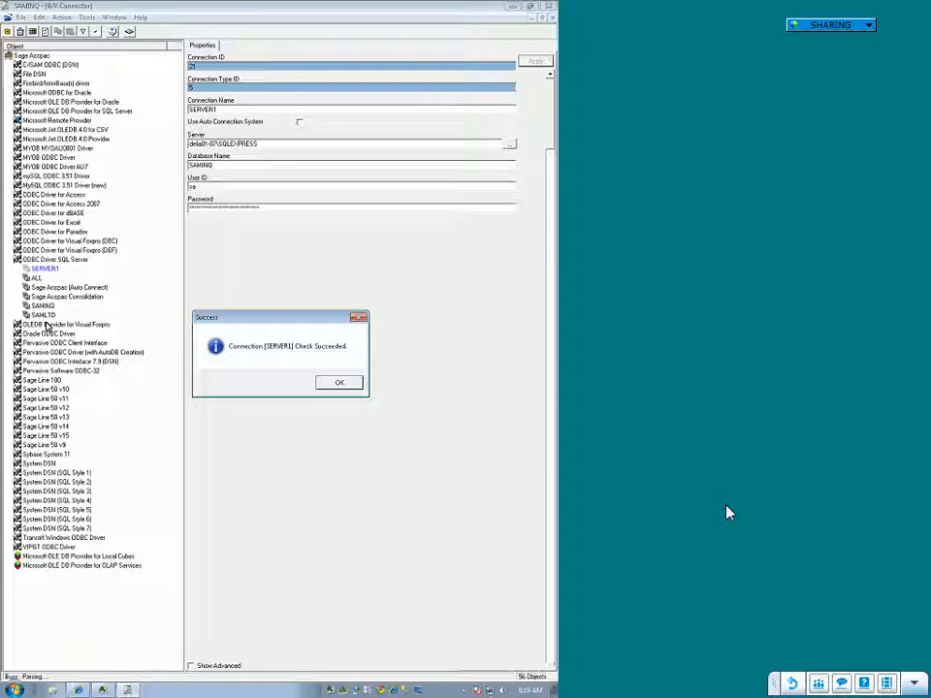
click(335, 381)
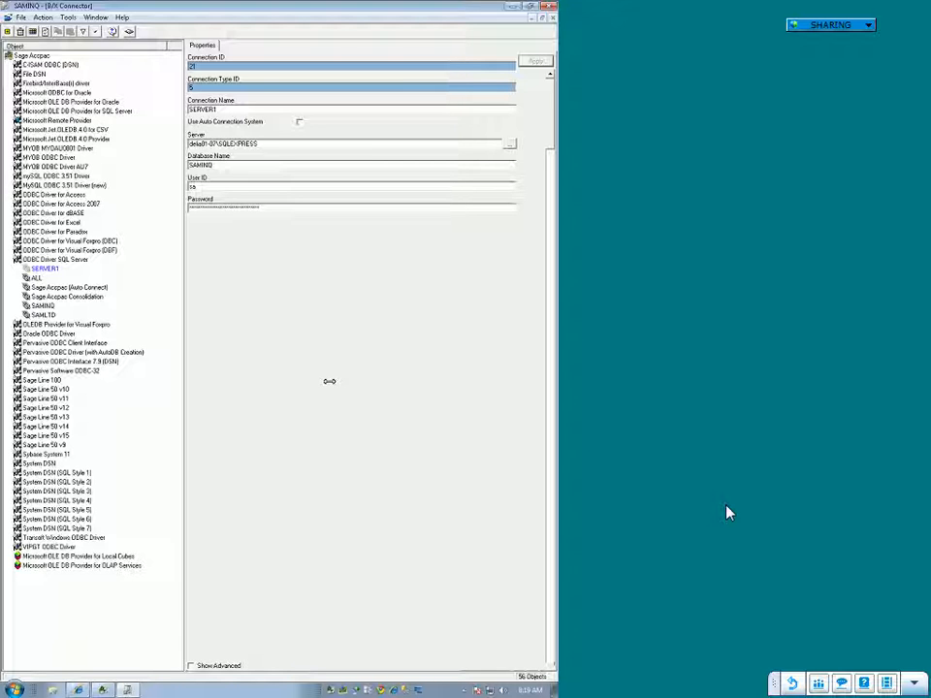
Step: Add a Graphical Join data container named Customers to the SERVER1 connection
click(46, 269)
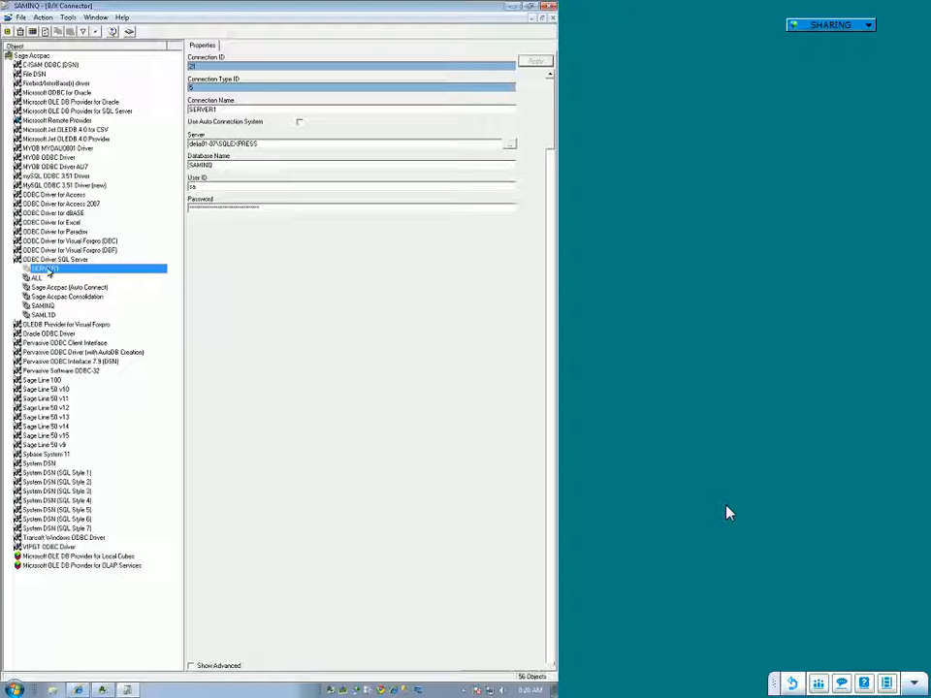
right_click(49, 271)
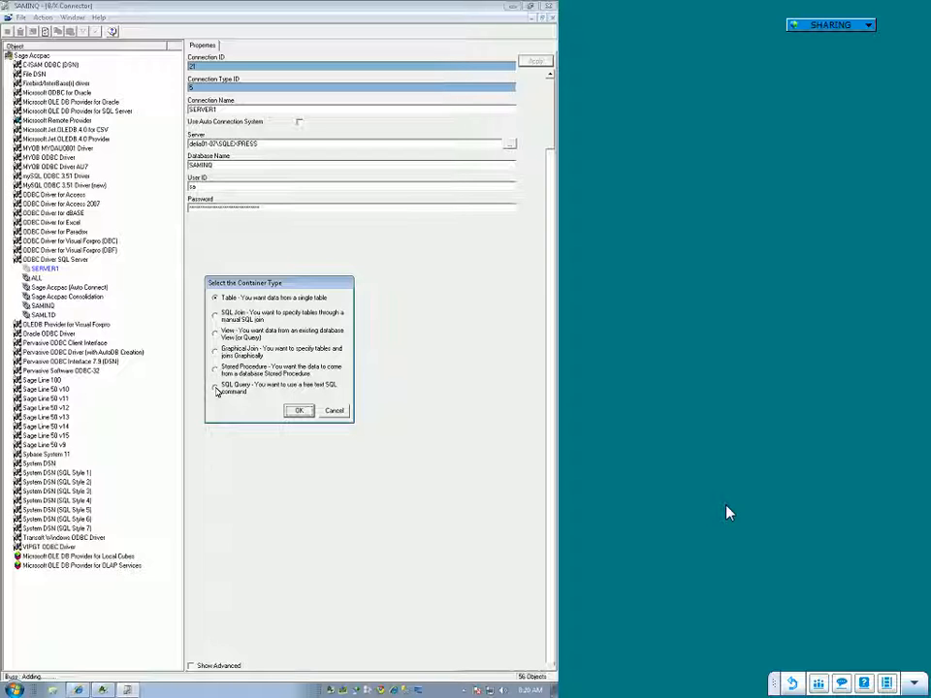
click(216, 354)
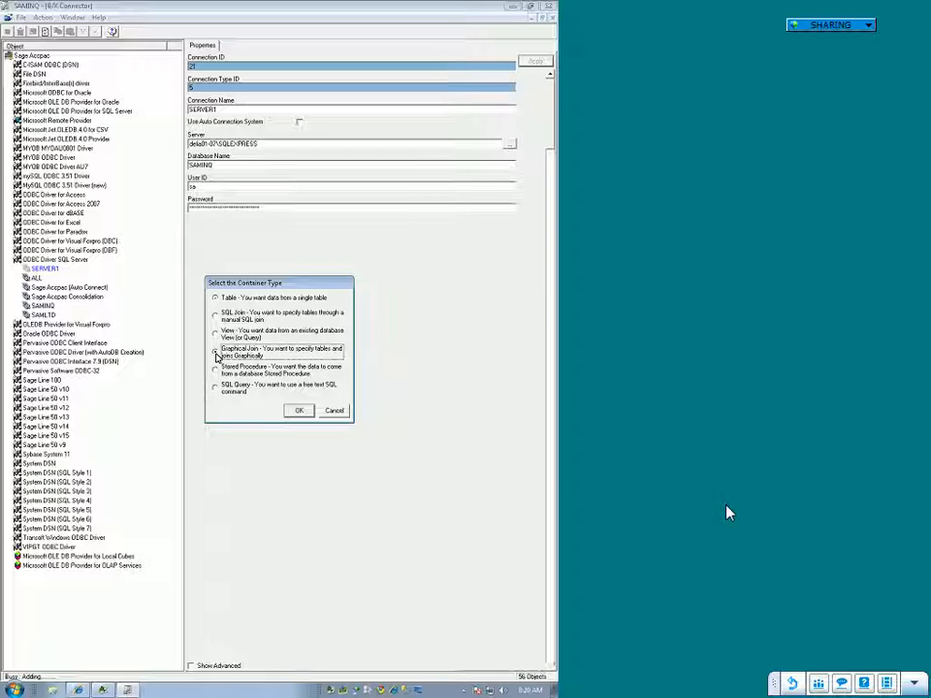
click(295, 413)
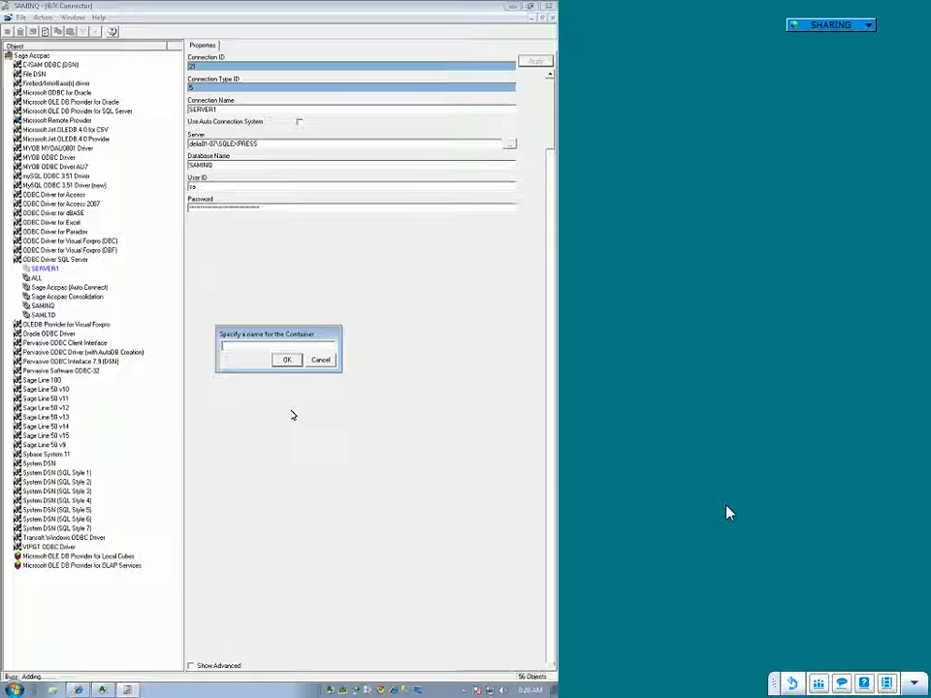
text(Customers)
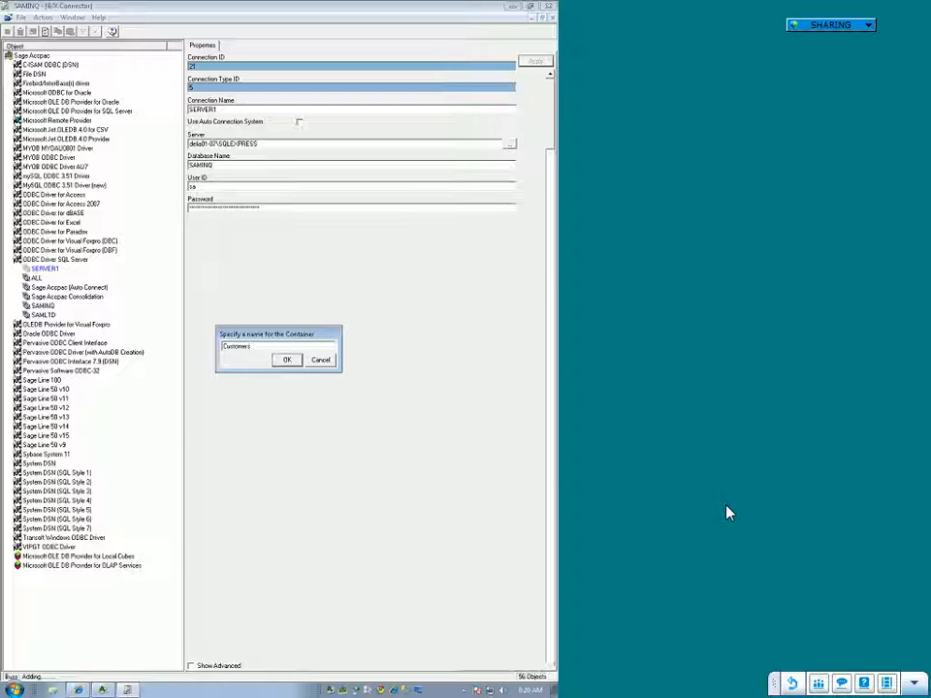
click(287, 360)
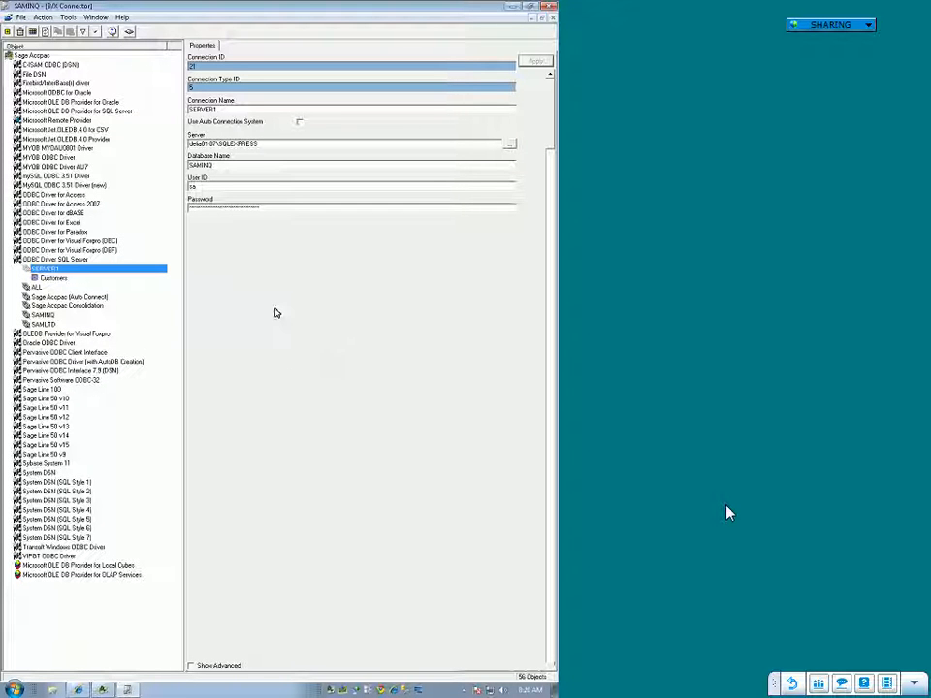
Step: Open the Graphical Join Tool for the Customers container and add the ARCUS and AROBL tables
click(48, 279)
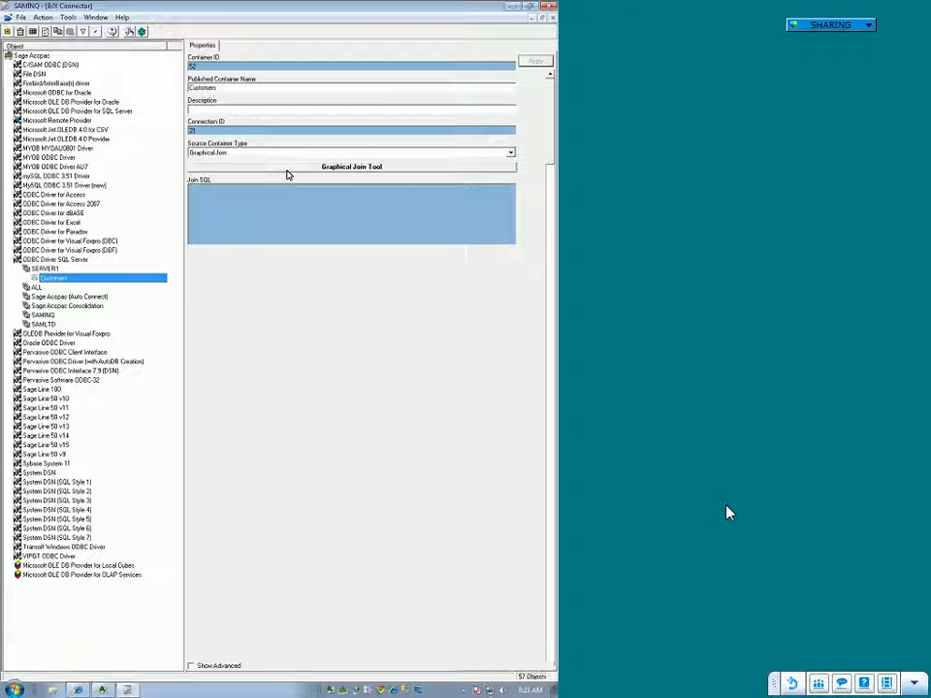
click(344, 167)
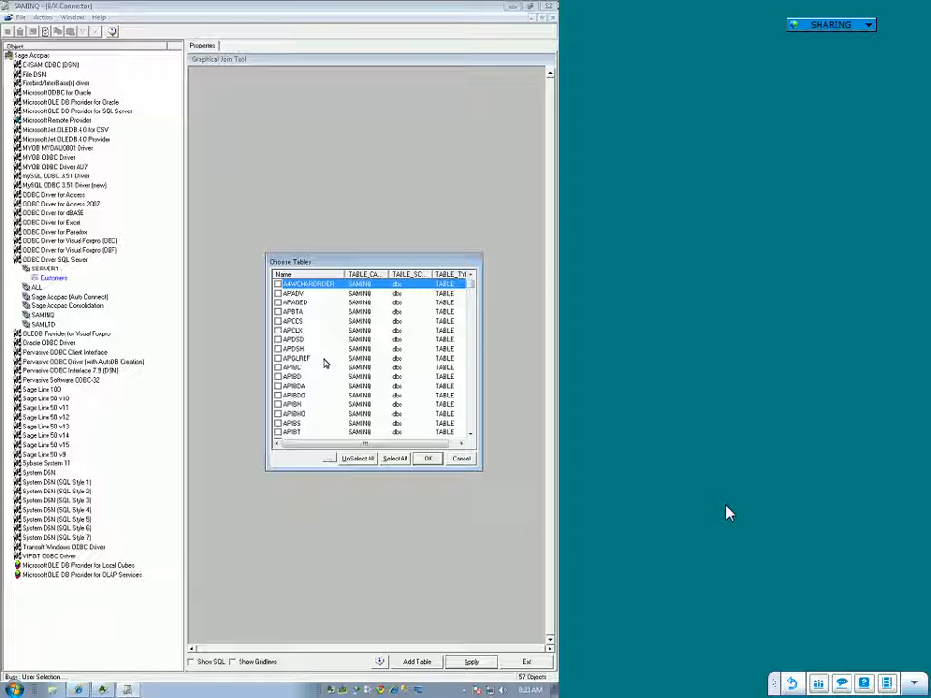
click(470, 435)
click(471, 435)
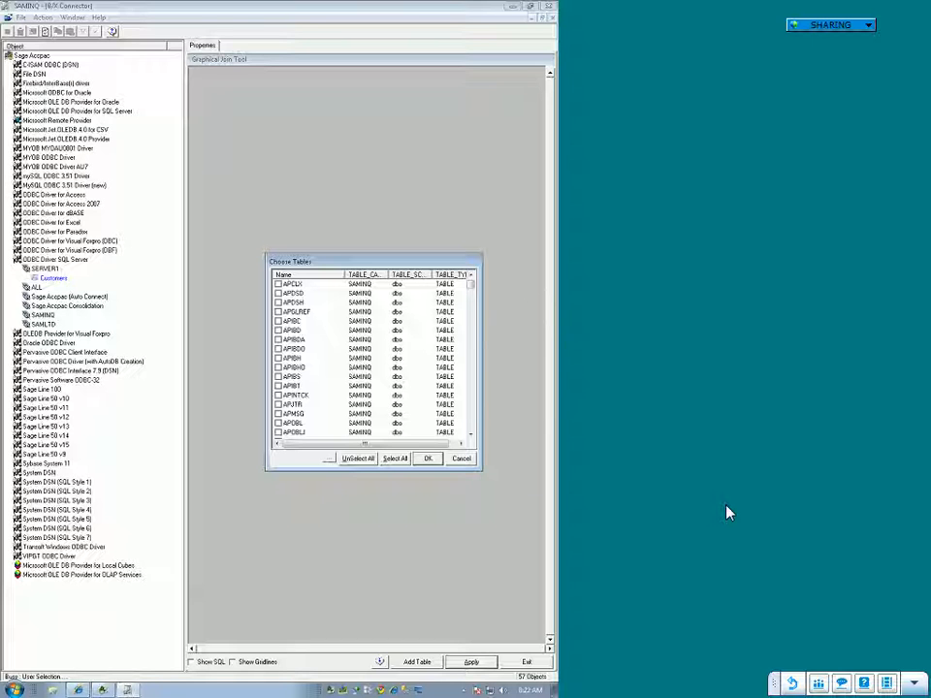
mouse_move(470, 288)
mouse_down()
mouse_move(472, 310)
mouse_move(470, 292)
mouse_up()
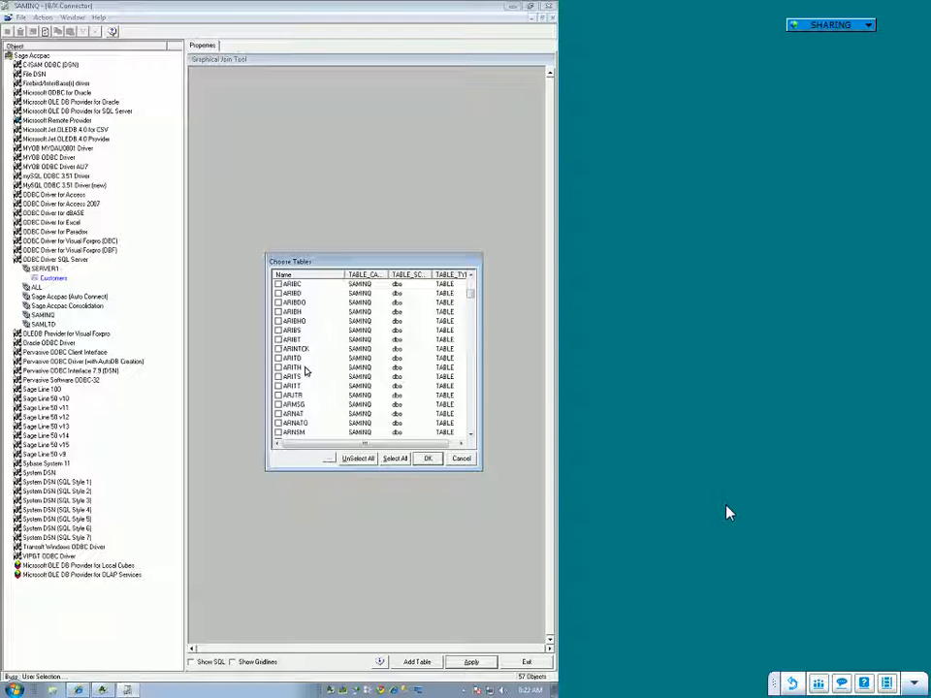
scroll(304, 396, down, 2)
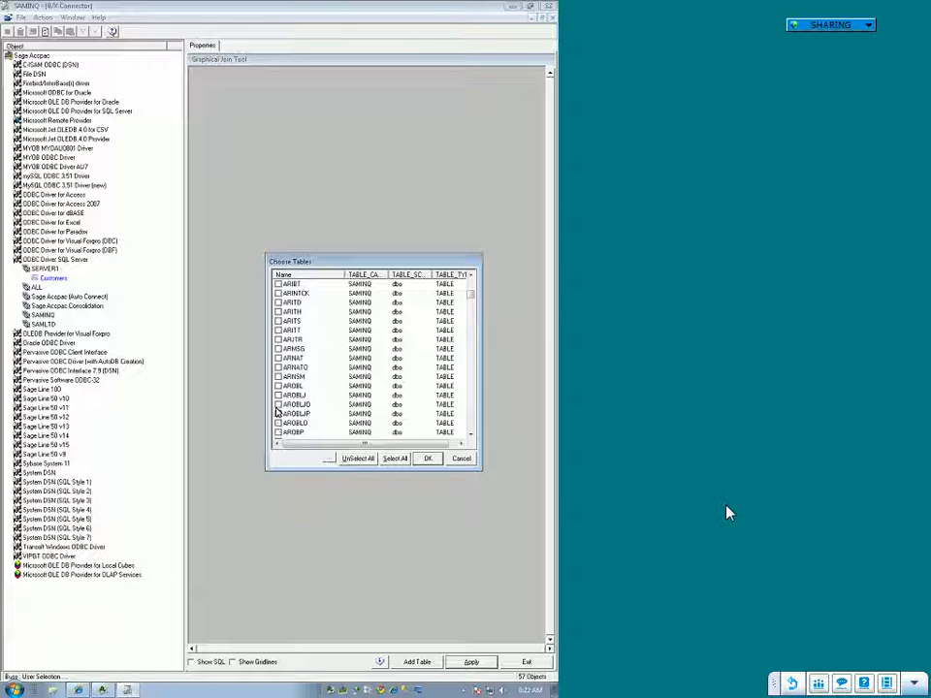
click(278, 387)
scroll(325, 364, up, 4)
scroll(326, 364, up, 2)
click(426, 458)
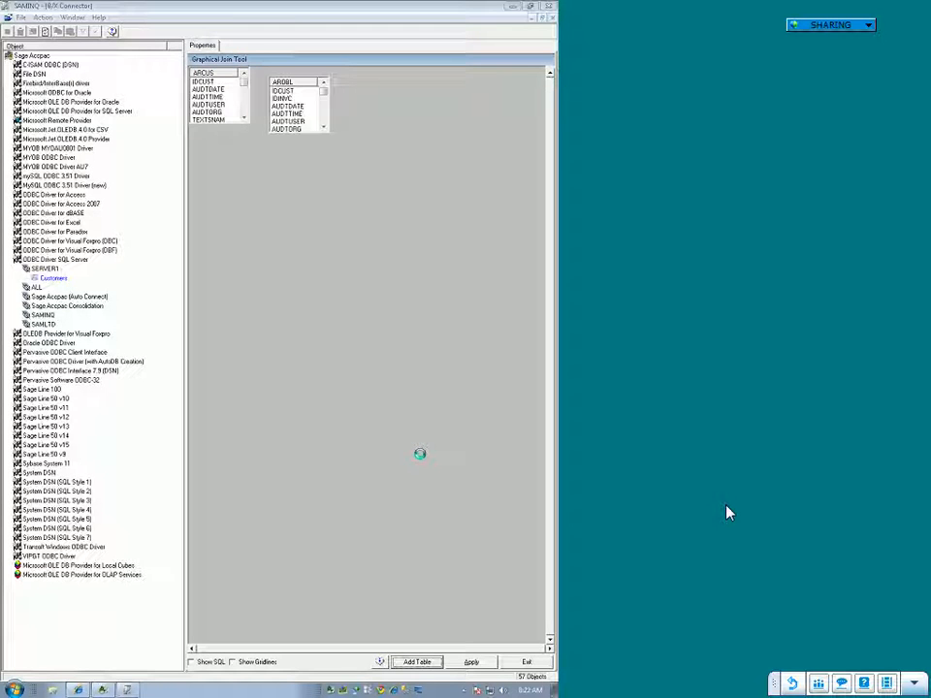
Step: Arrange the ARCUS and AROBL tables side by side in the join diagram with a wide gap between them
click(312, 111)
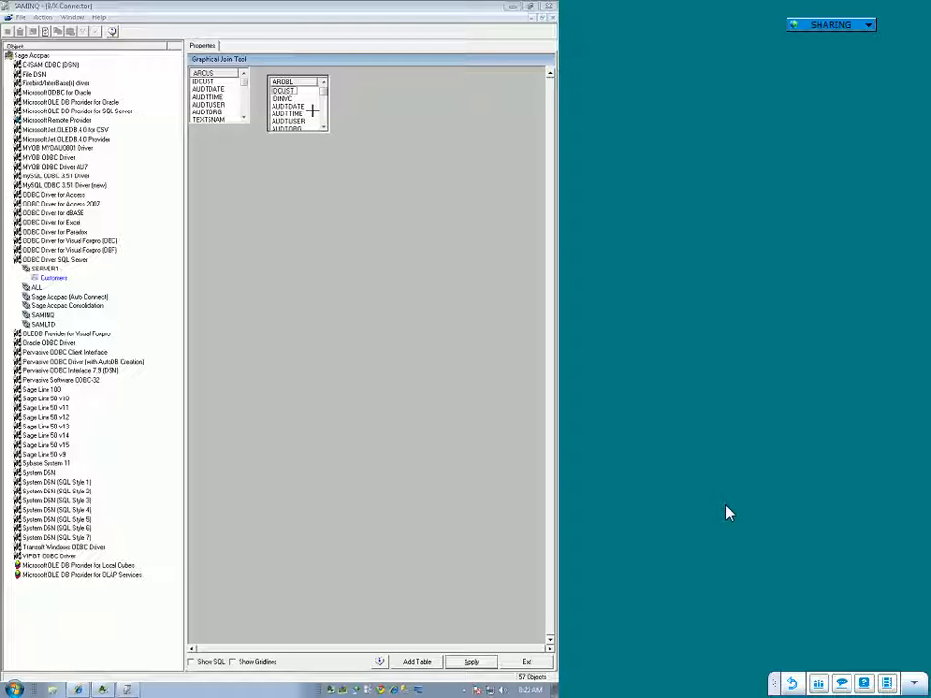
drag(312, 110, 403, 113)
click(227, 111)
drag(230, 109, 257, 171)
click(372, 91)
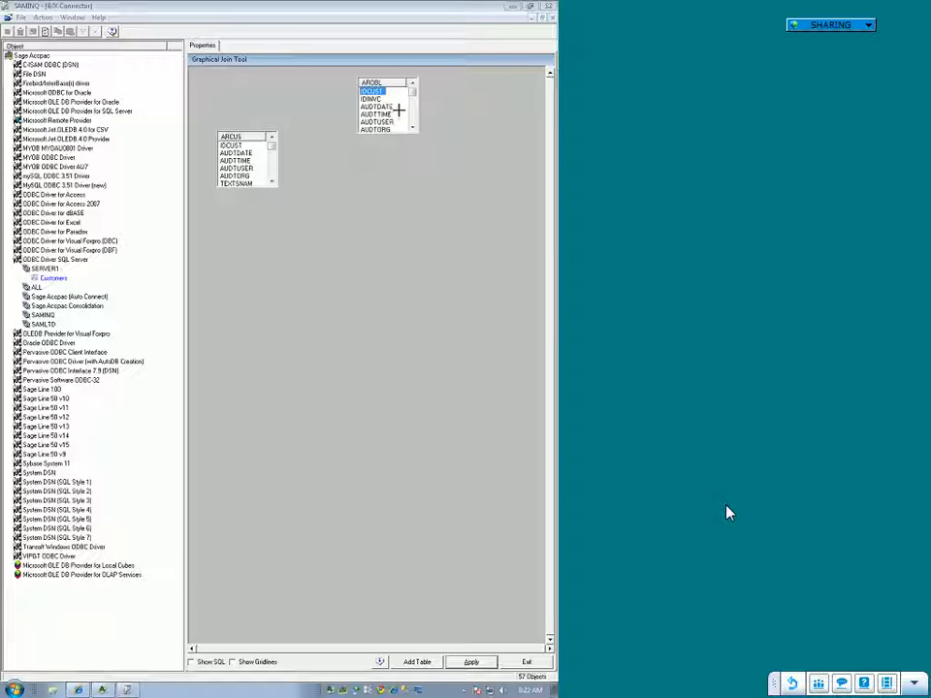
click(404, 127)
drag(404, 127, 427, 183)
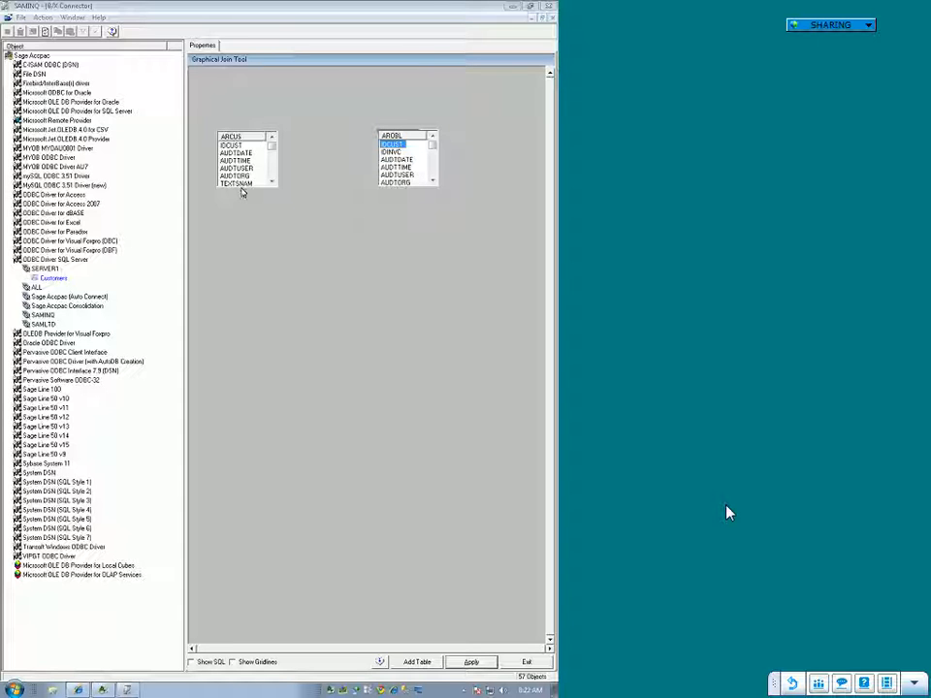
Step: Join the ARCUS table to the AROBL table by linking their IDCUST fields
click(308, 181)
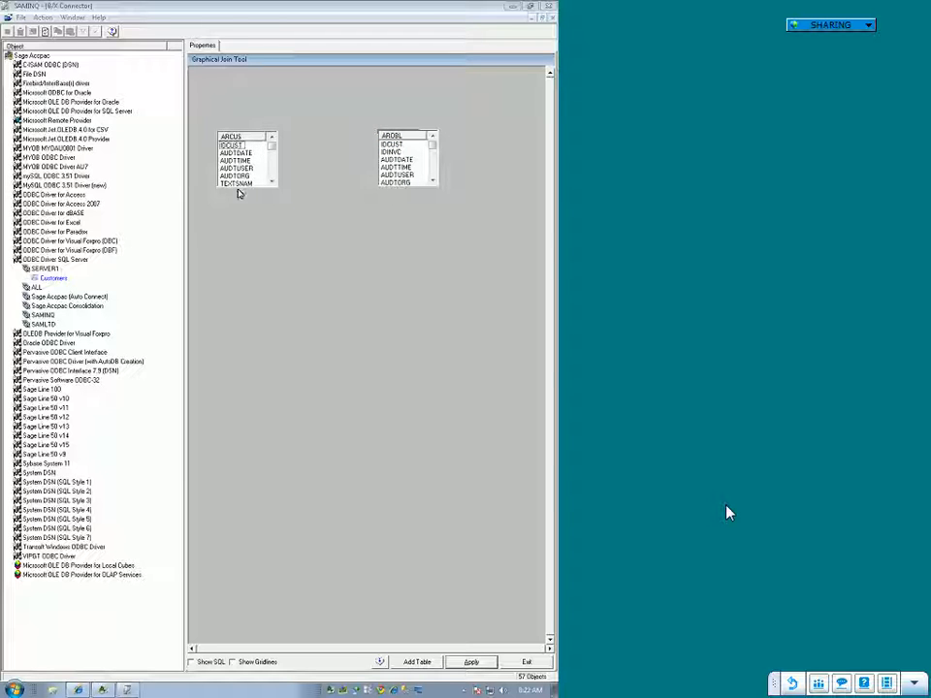
click(229, 146)
mouse_move(230, 152)
mouse_down()
mouse_move(354, 141)
mouse_move(393, 150)
mouse_up()
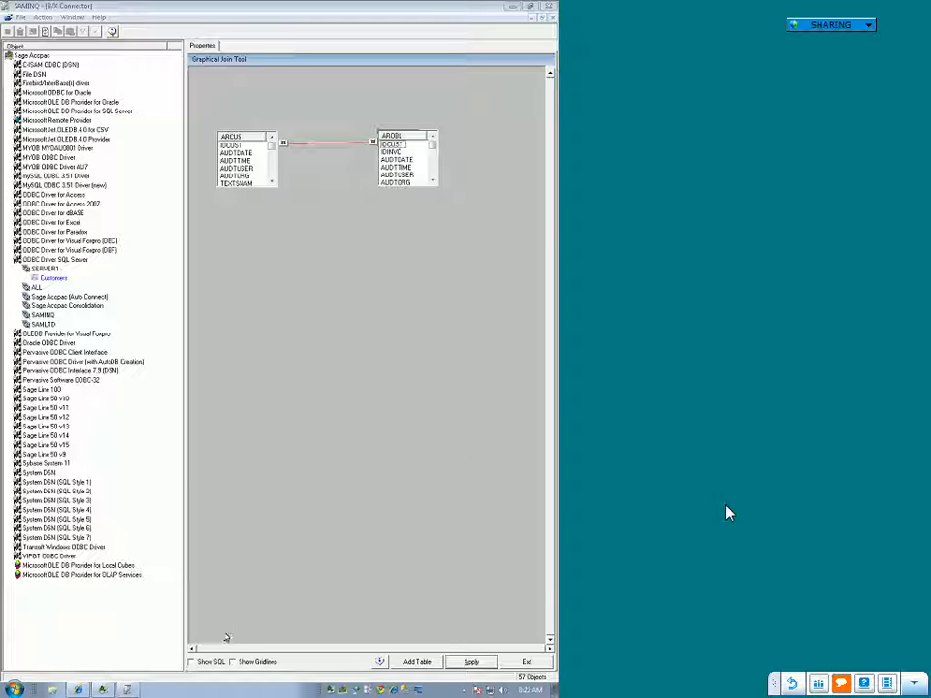
Step: Turn on the SQL and gridline displays in the join tool and apply the join to the Customers container
click(192, 662)
click(232, 662)
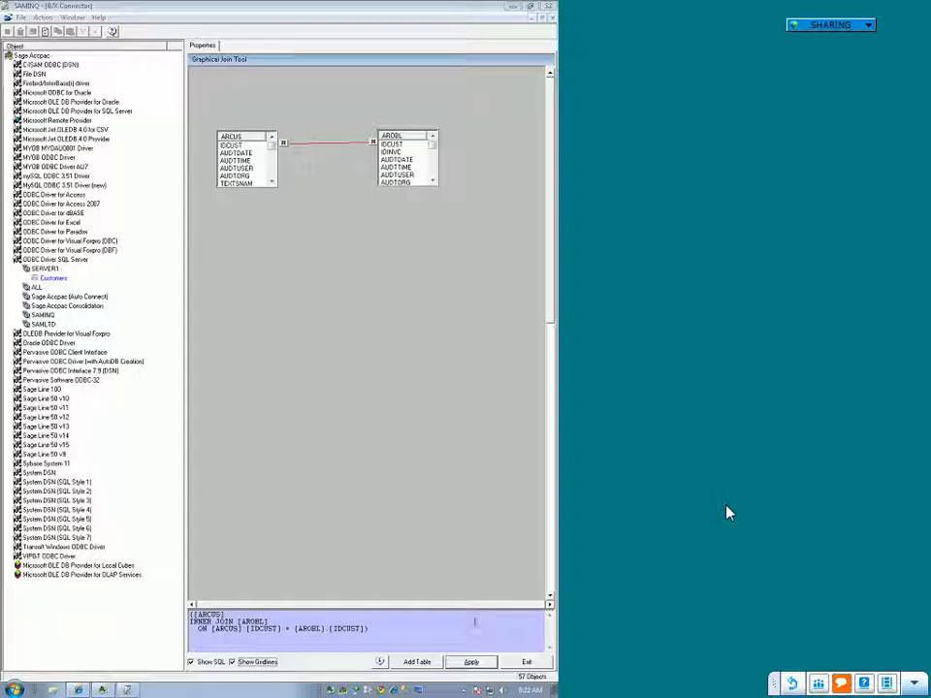
click(471, 662)
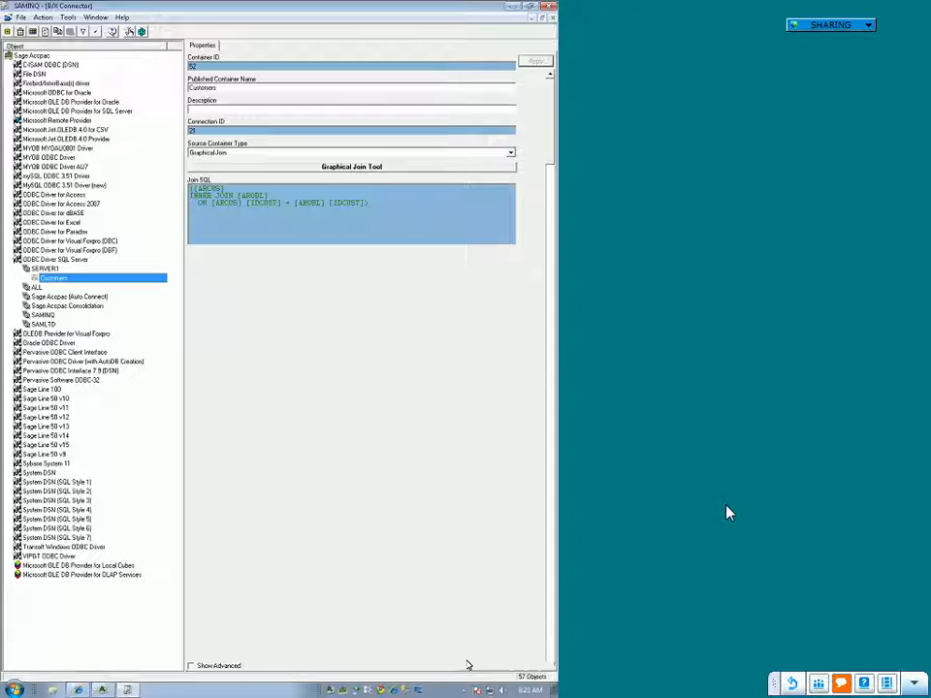
Step: Run a check on the Customers container, declining the remote support request, and dismiss the result
right_click(44, 283)
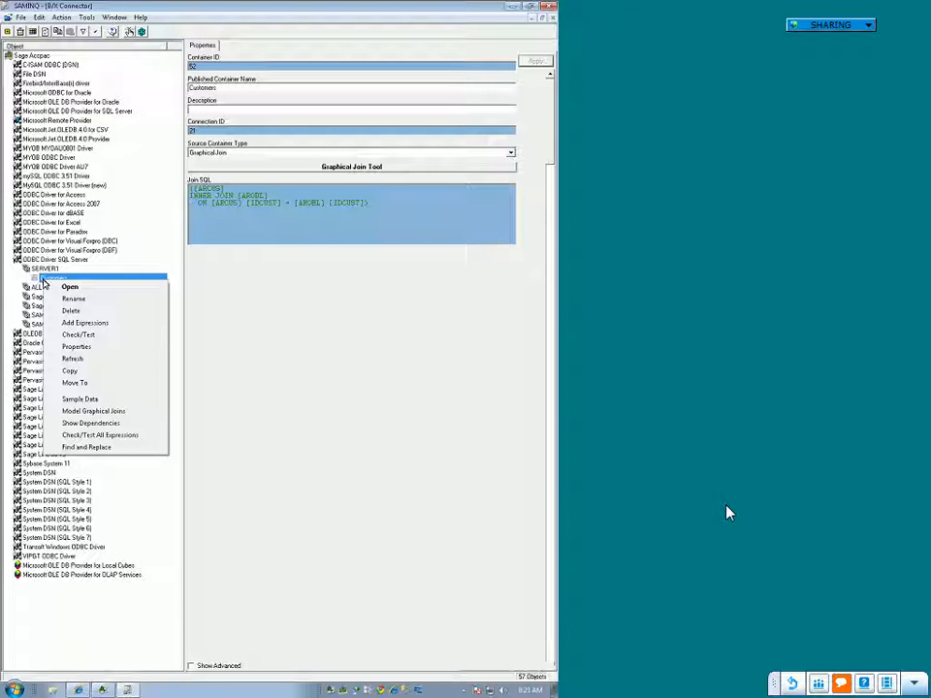
click(80, 335)
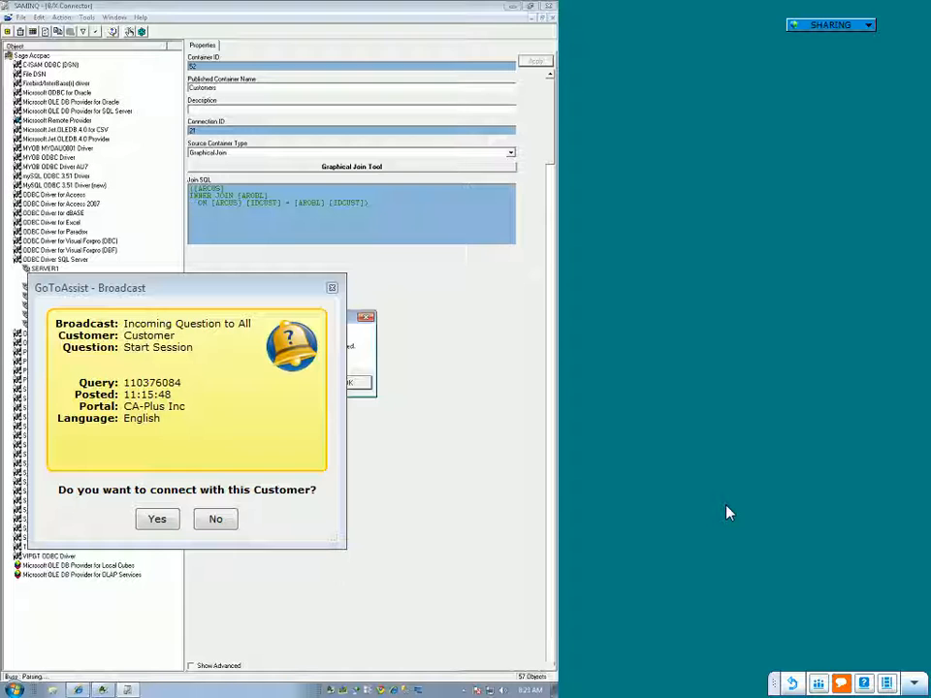
click(215, 521)
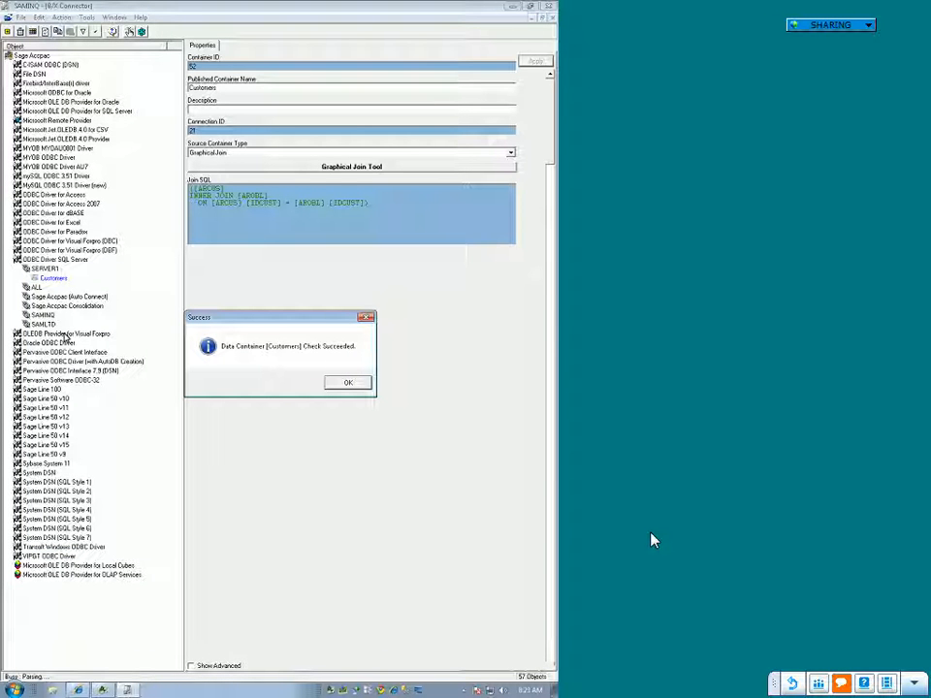
click(344, 383)
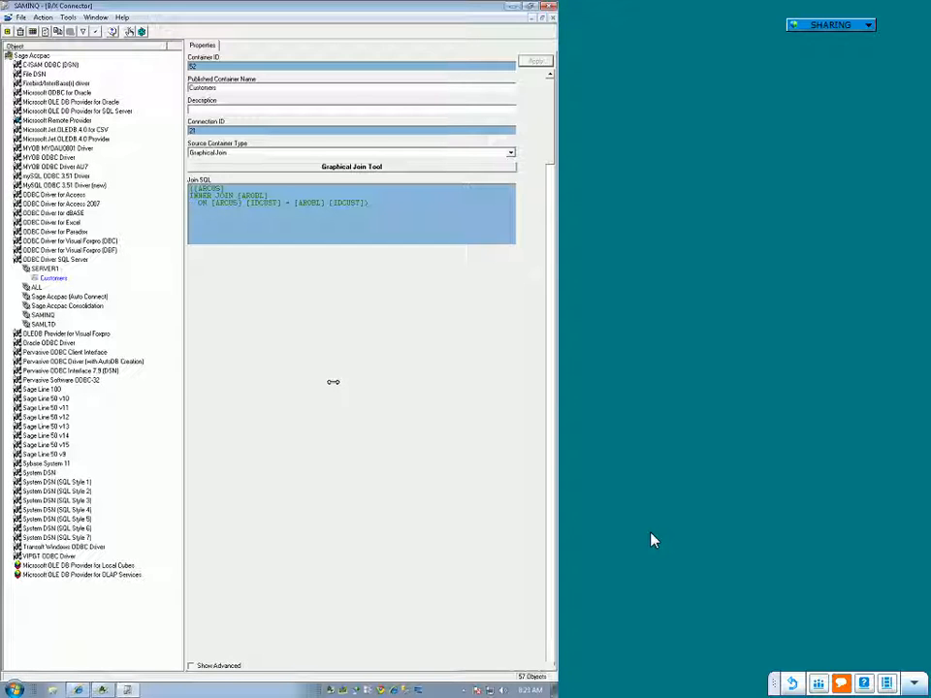
right_click(55, 282)
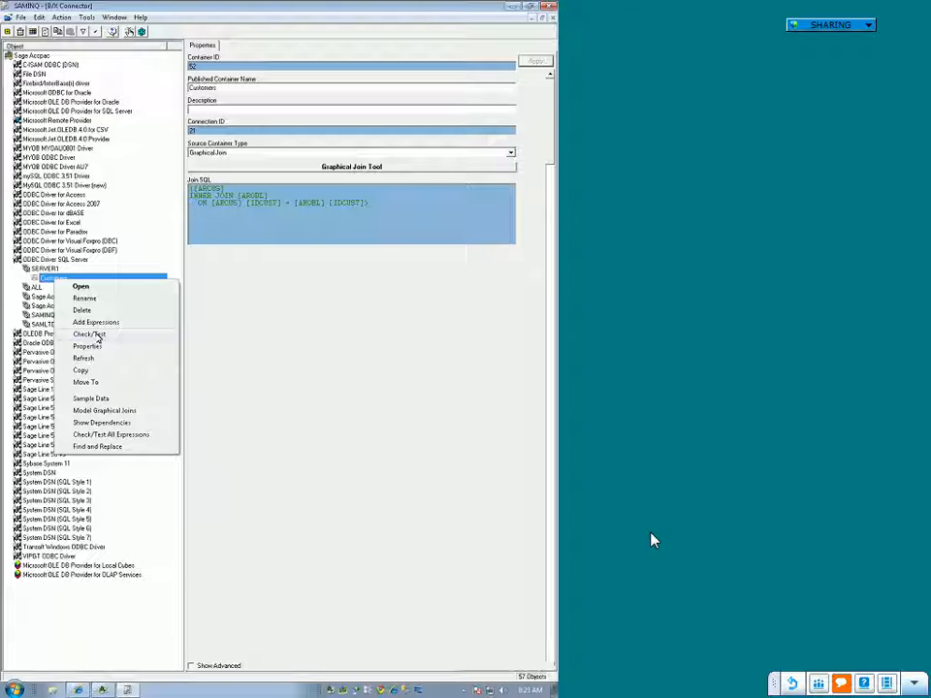
click(346, 376)
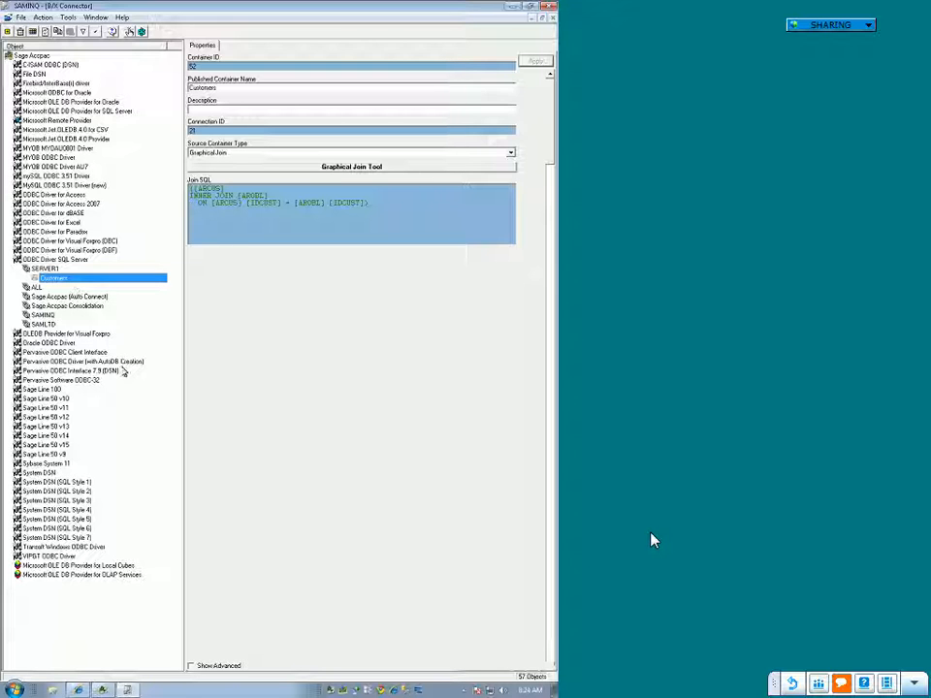
Step: Start adding data field expressions to the Customers container, choosing ARCUS and AROBL as the source tables
right_click(69, 284)
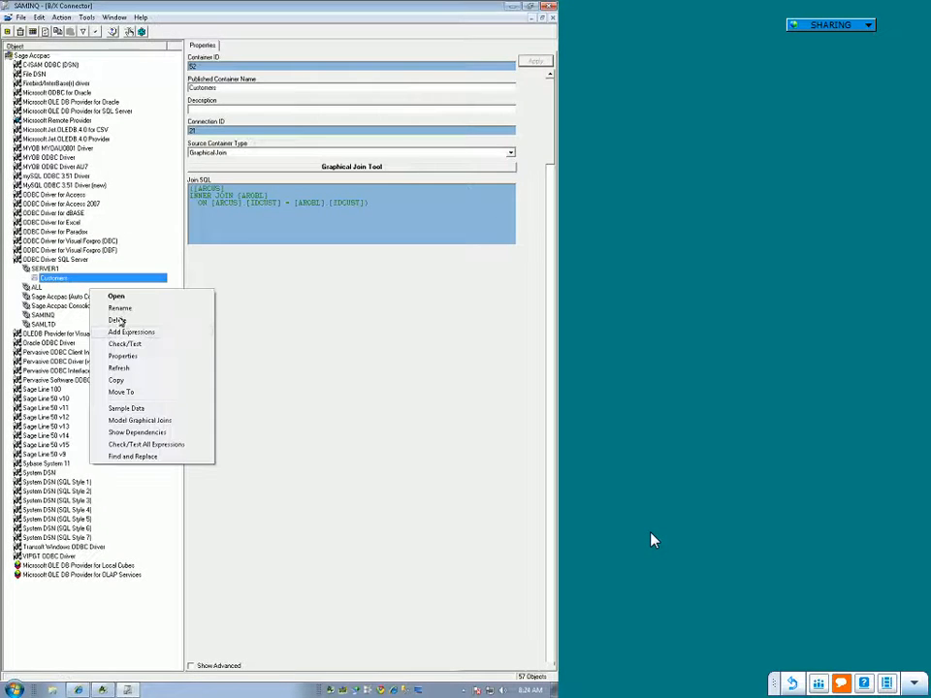
click(136, 333)
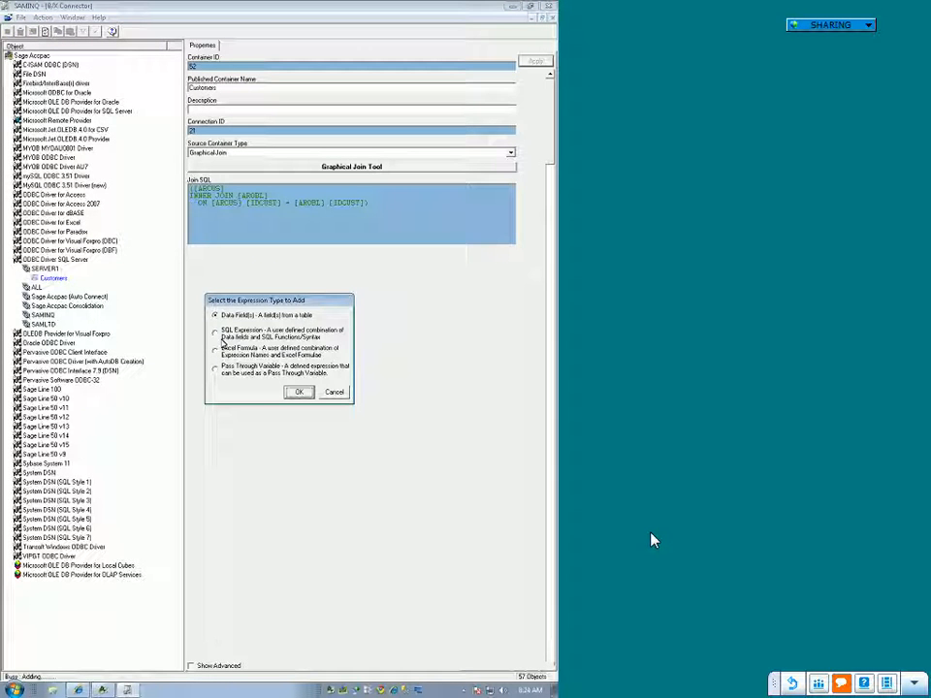
click(216, 314)
click(298, 392)
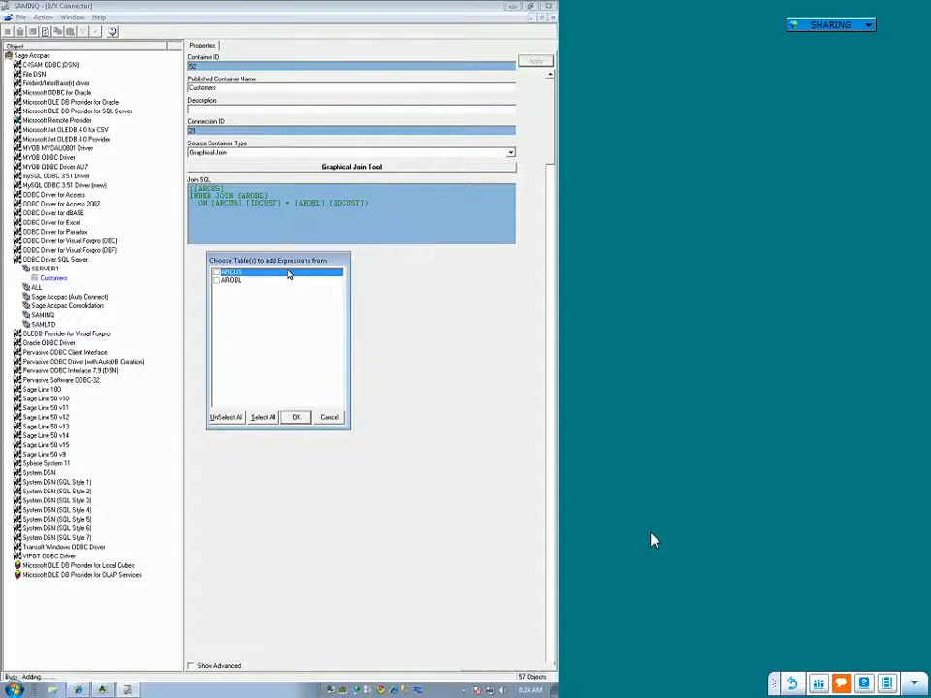
click(217, 273)
click(216, 280)
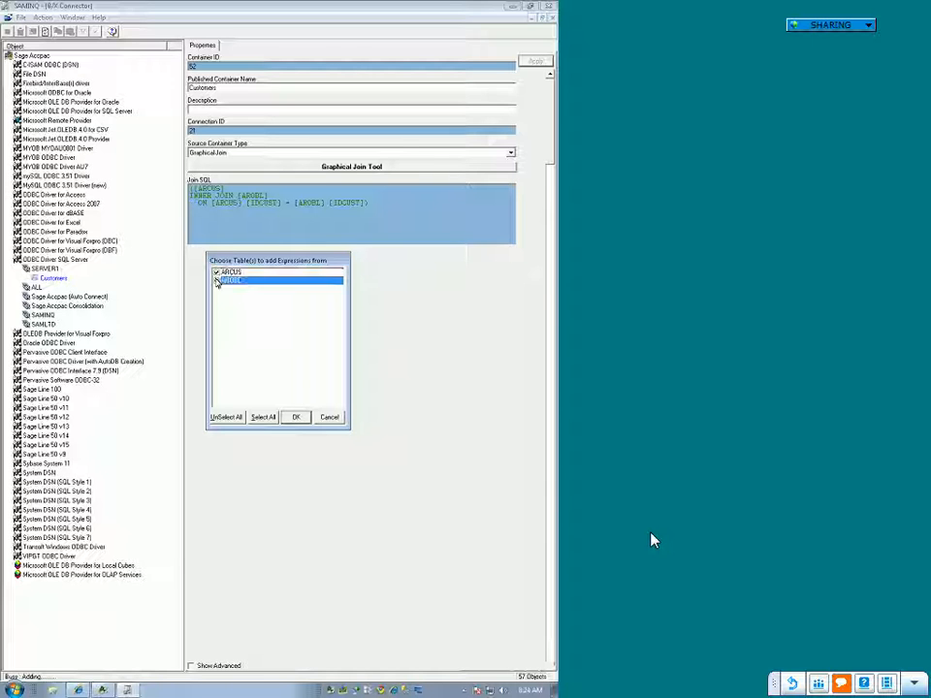
click(297, 418)
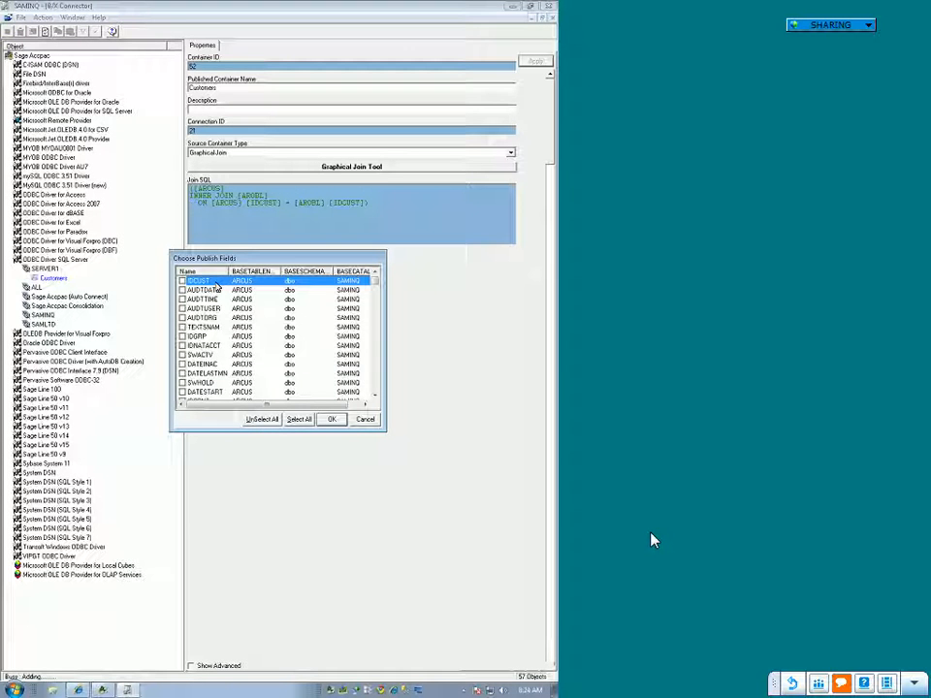
Step: Mark the IDCUST and NAMECUST fields of the ARCUS table for publishing
click(182, 281)
scroll(191, 348, down, 4)
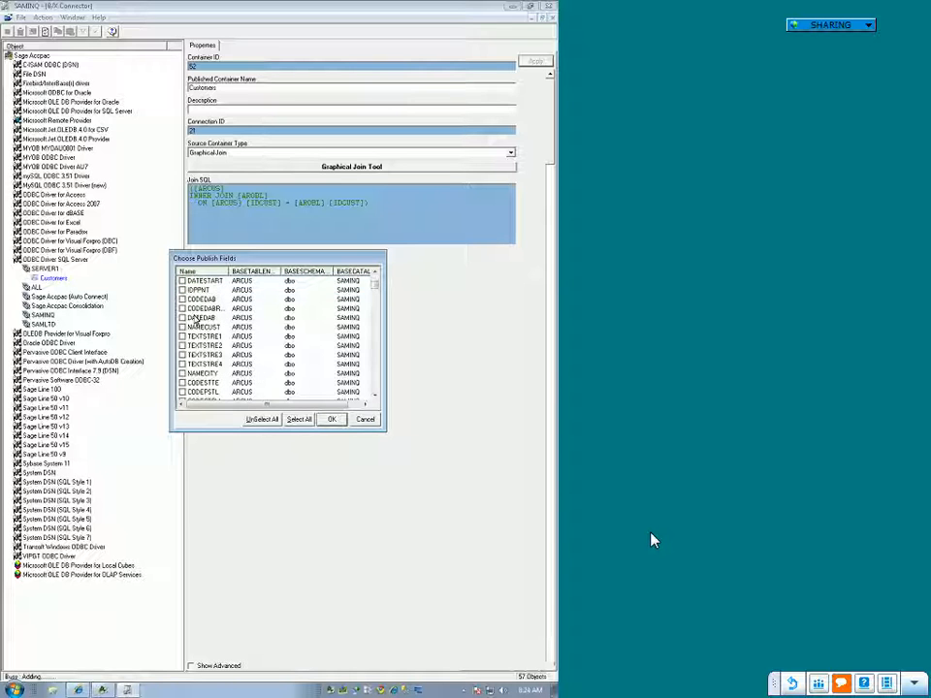
scroll(280, 353, down, 6)
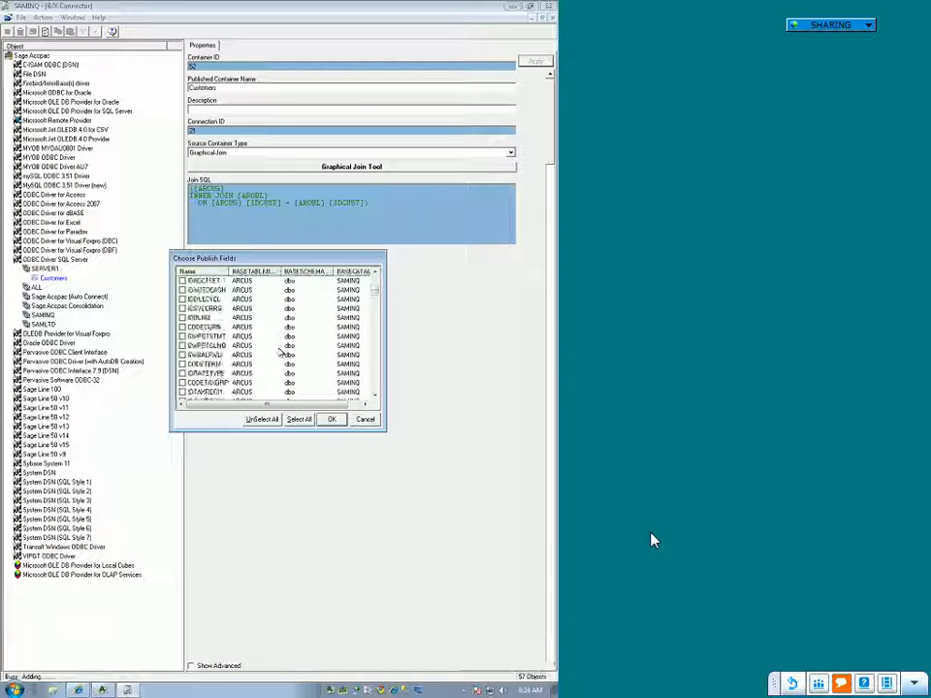
scroll(280, 353, down, 6)
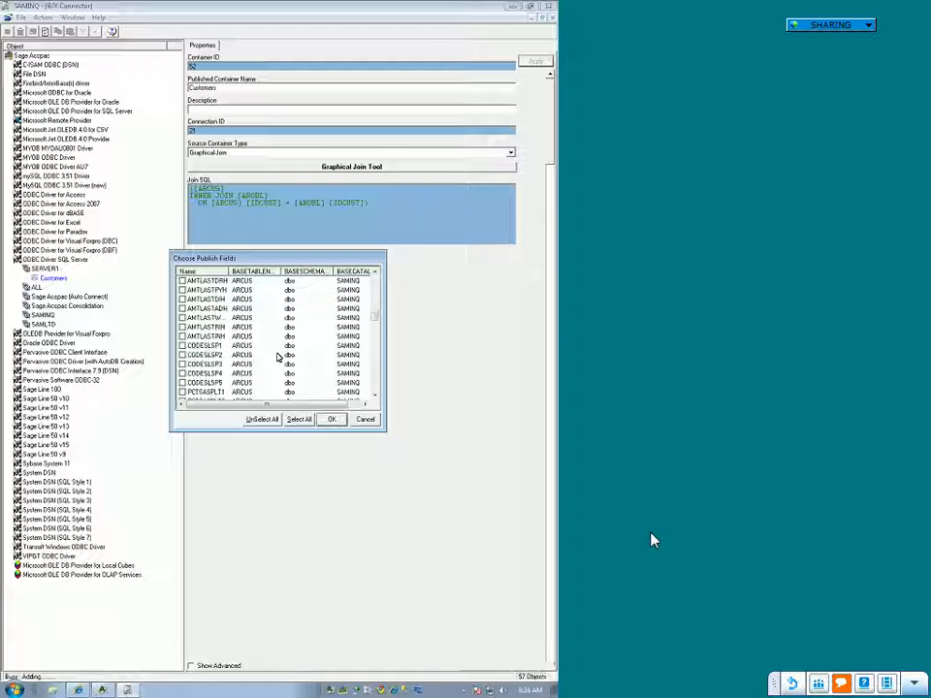
scroll(277, 359, up, 3)
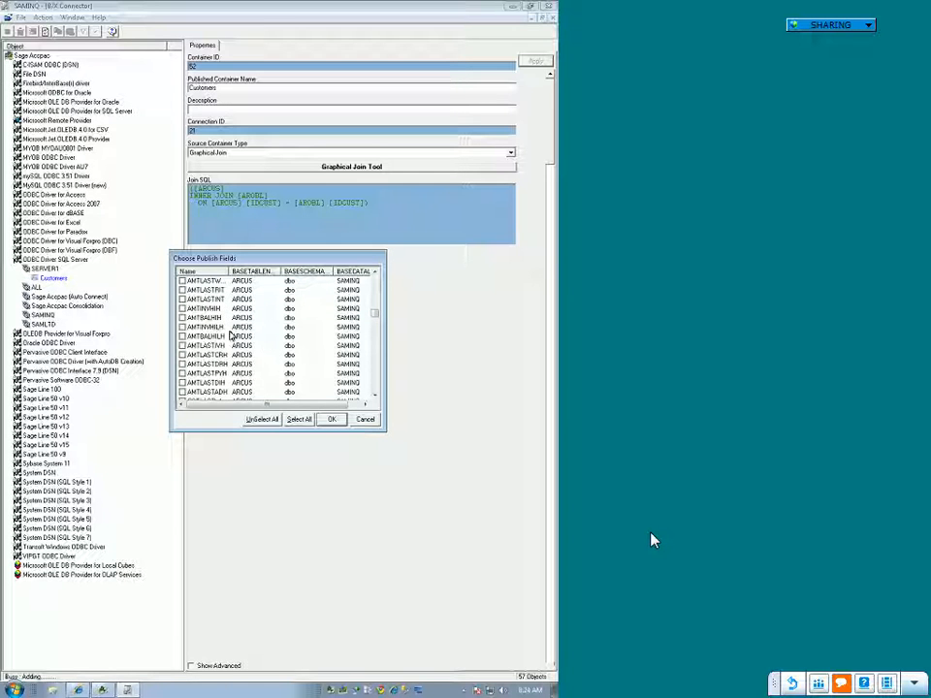
scroll(231, 336, up, 3)
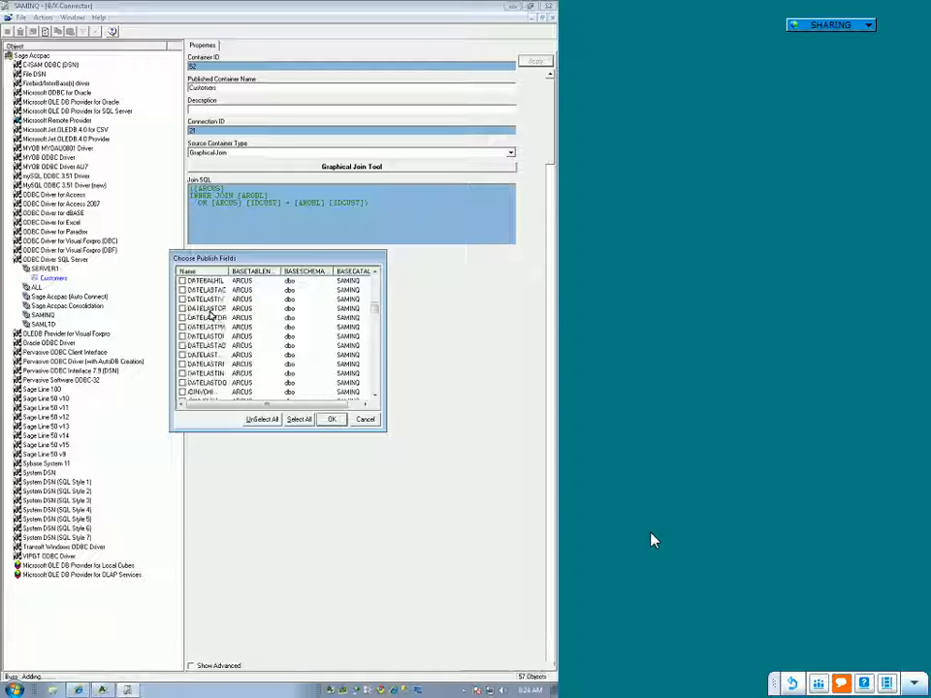
scroll(231, 330, up, 5)
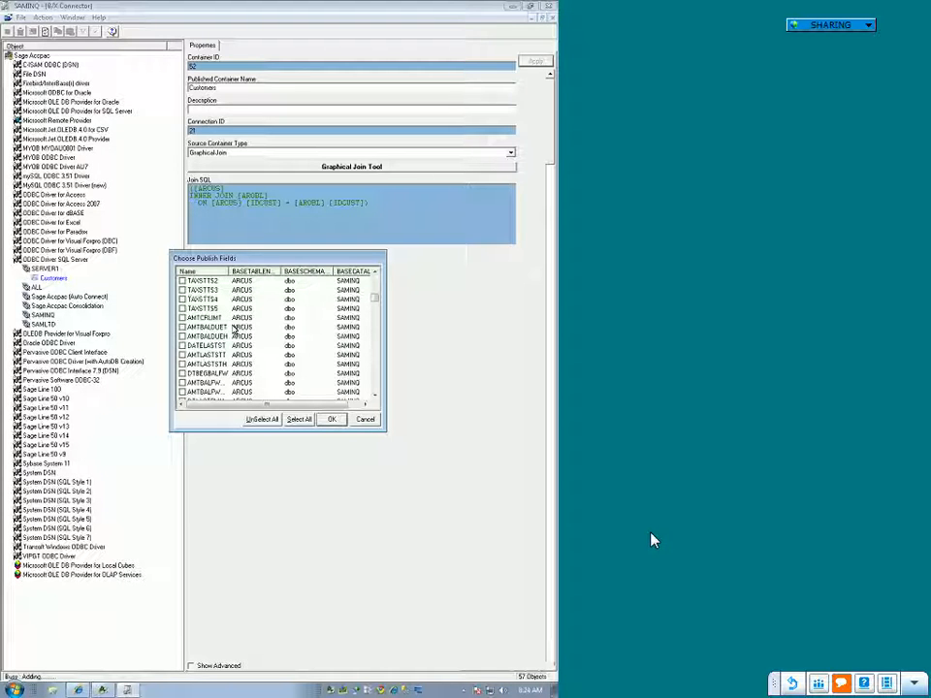
scroll(234, 332, up, 3)
scroll(234, 331, up, 2)
scroll(234, 330, up, 2)
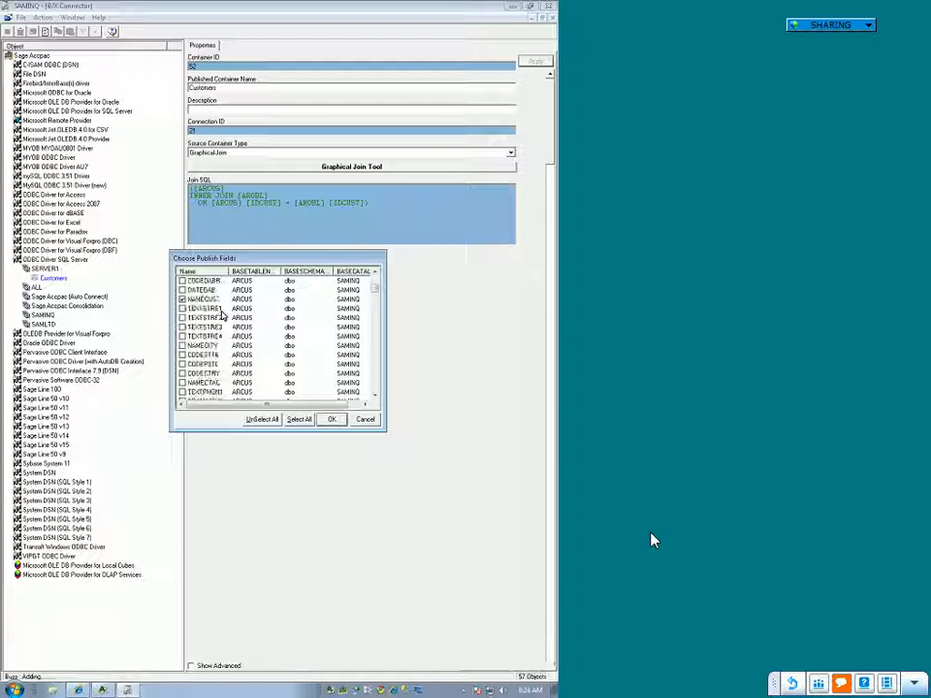
Step: Mark the IDINVC, TRXTYPEID and DATEINVC fields of the AROBL table for publishing
scroll(240, 328, down, 10)
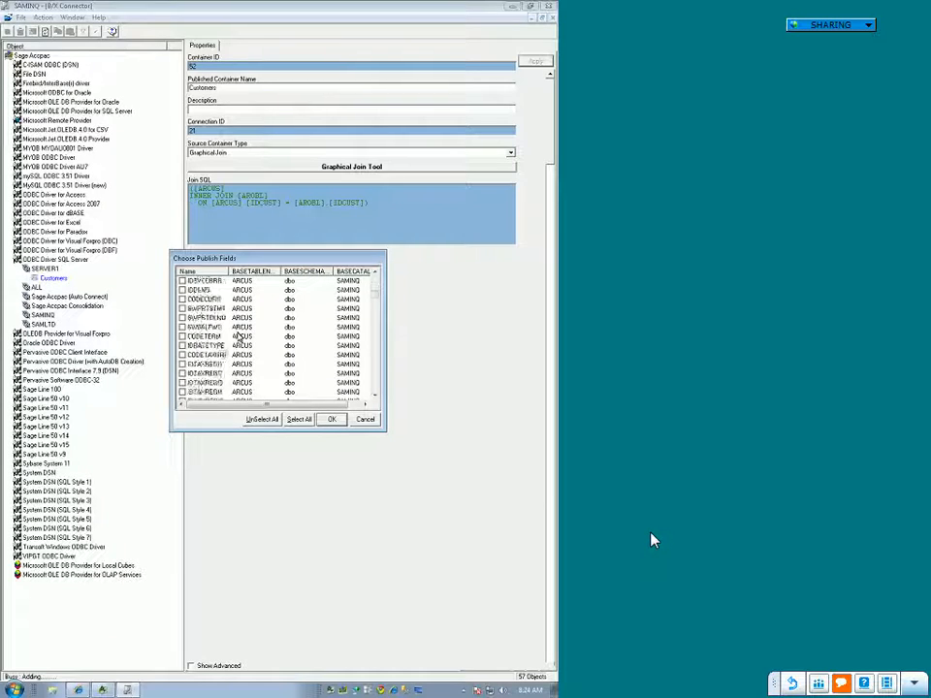
scroll(262, 346, down, 10)
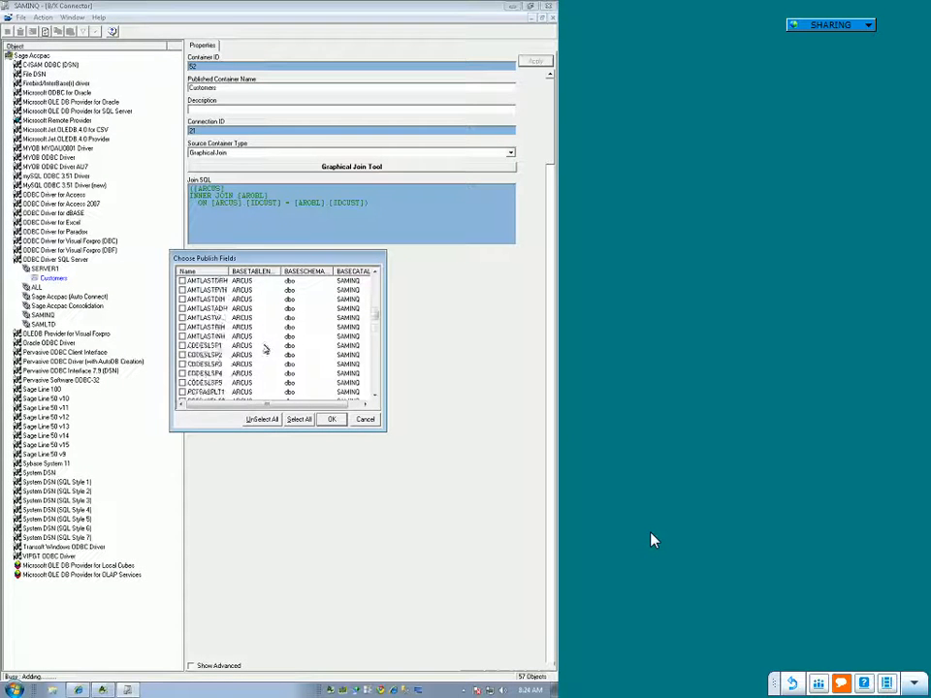
scroll(268, 351, up, 3)
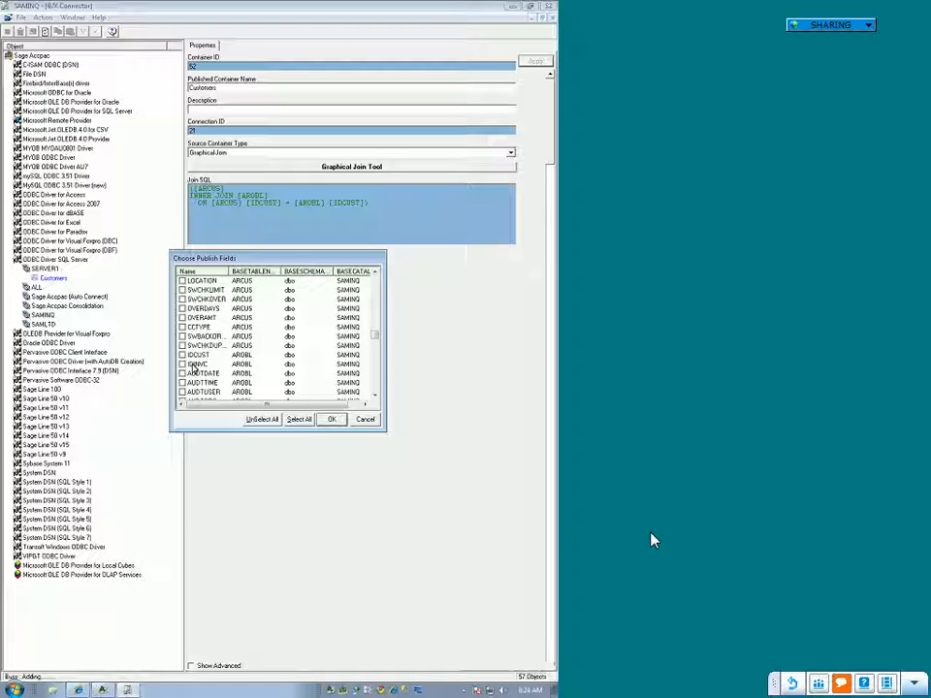
click(182, 363)
scroll(241, 365, down, 3)
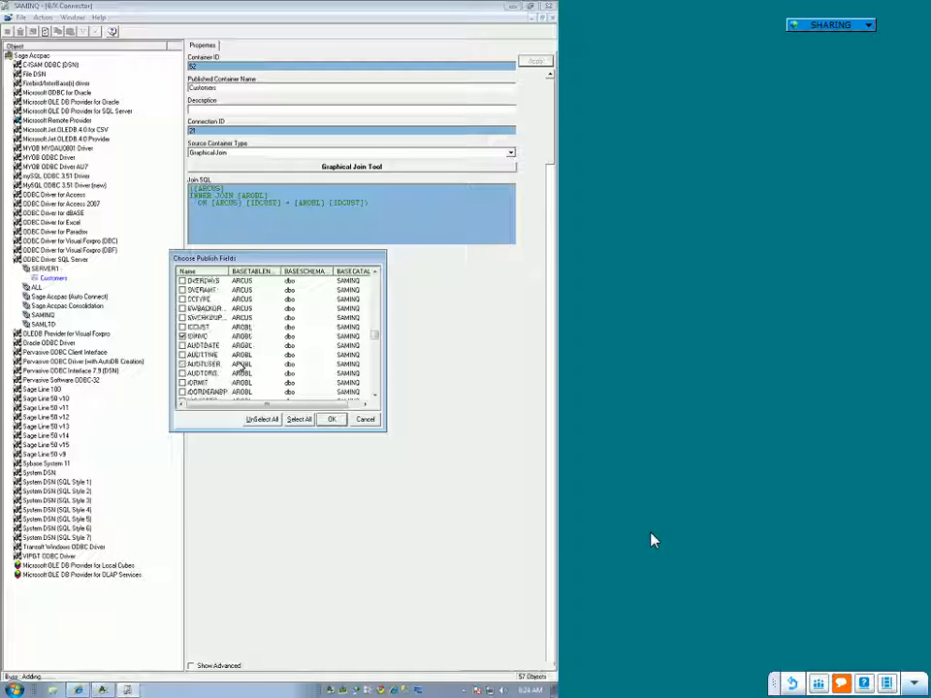
scroll(240, 365, down, 1)
scroll(241, 365, down, 2)
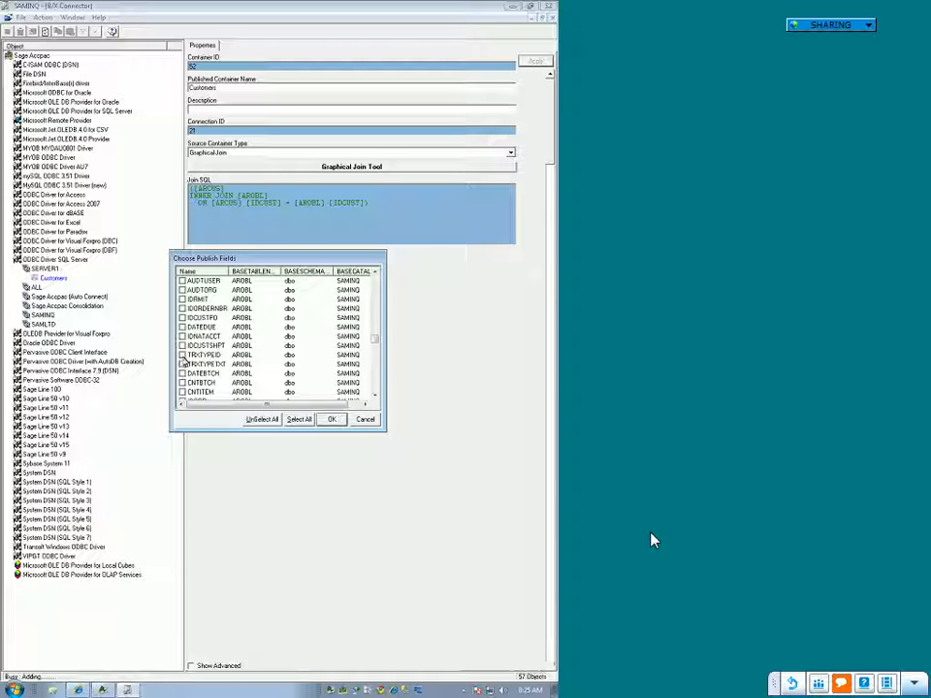
scroll(223, 373, down, 4)
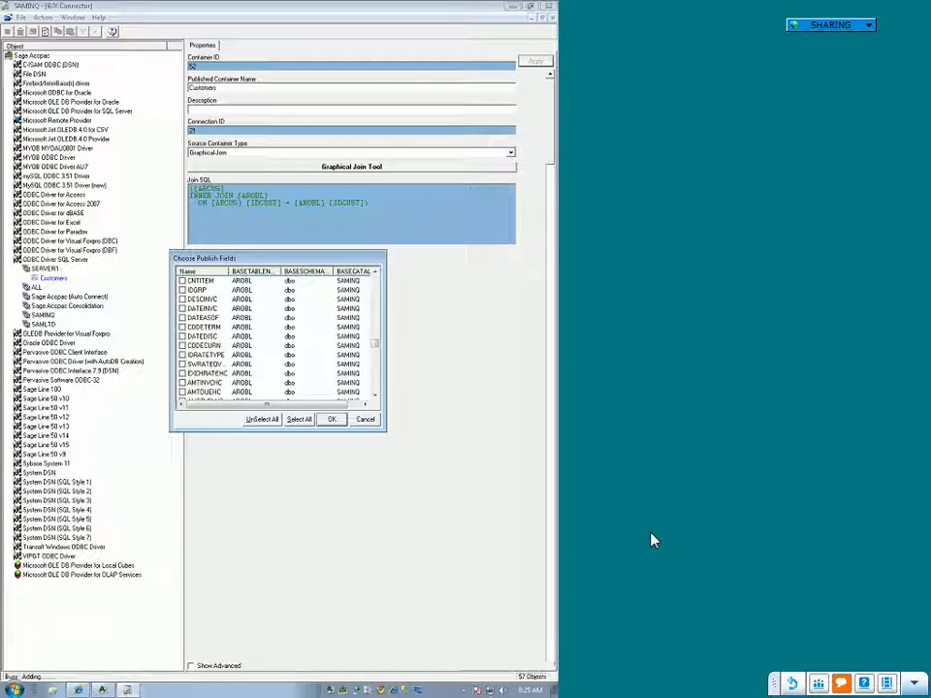
click(190, 309)
Step: Mark the AMTINVCHC field of the AROBL table and add all the chosen fields to the Customers container
scroll(204, 306, down, 5)
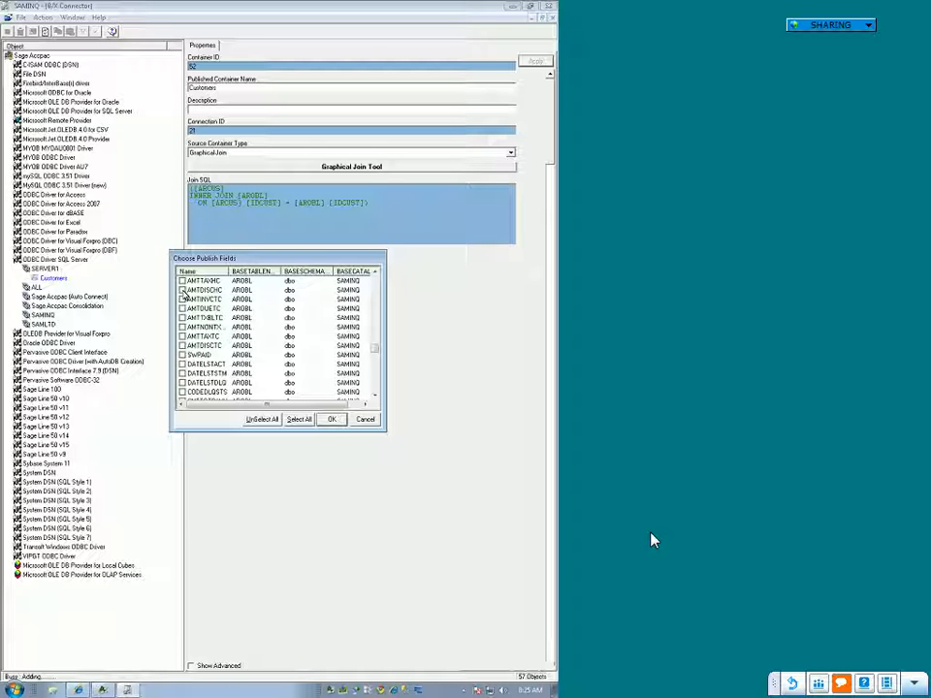
scroll(223, 313, up, 2)
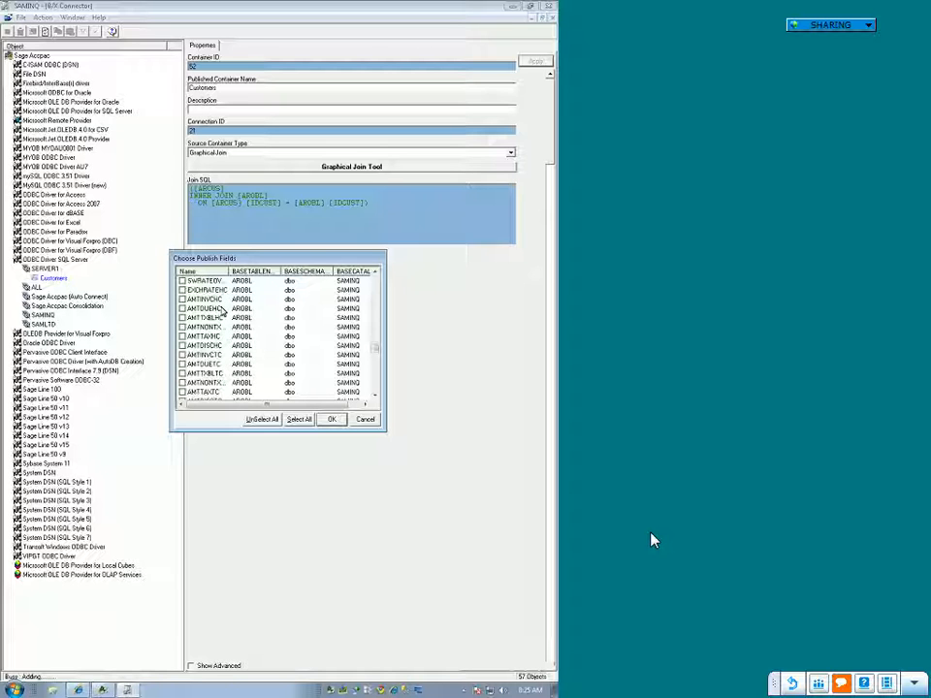
scroll(249, 316, down, 3)
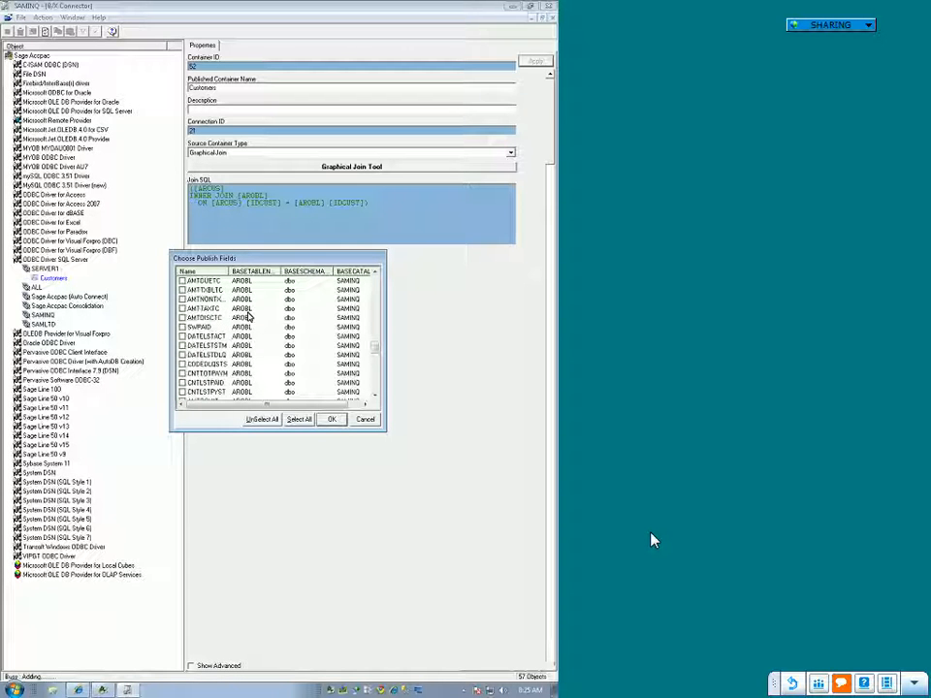
scroll(250, 331, down, 5)
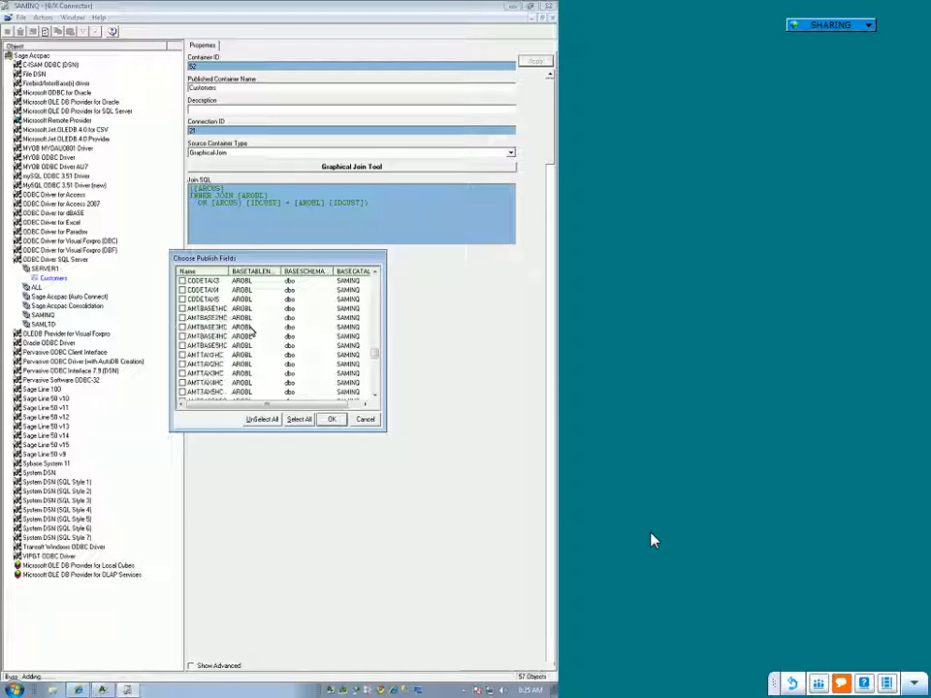
scroll(235, 346, down, 6)
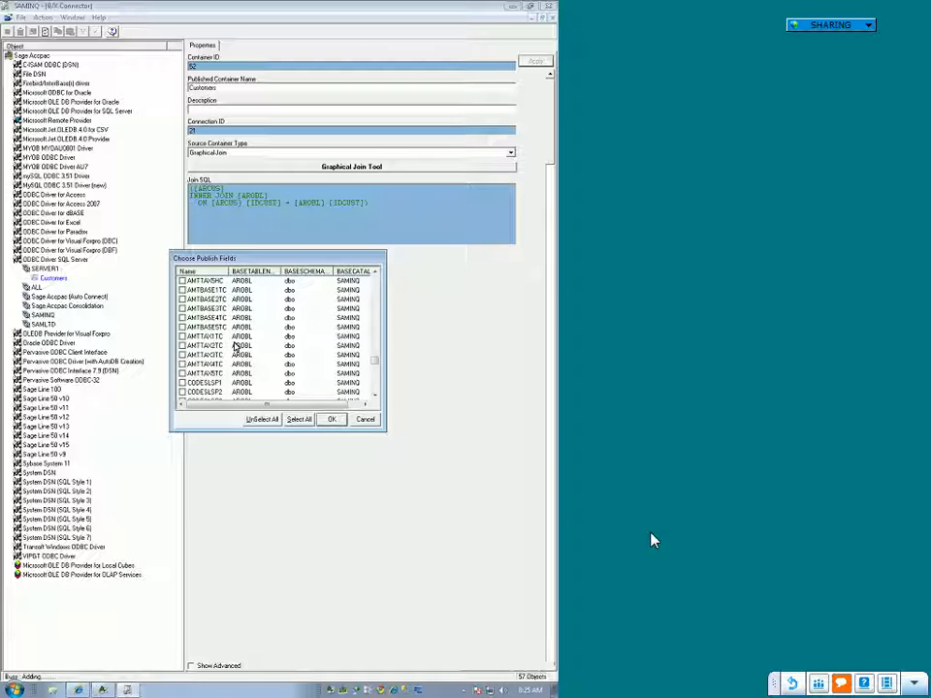
scroll(236, 346, down, 6)
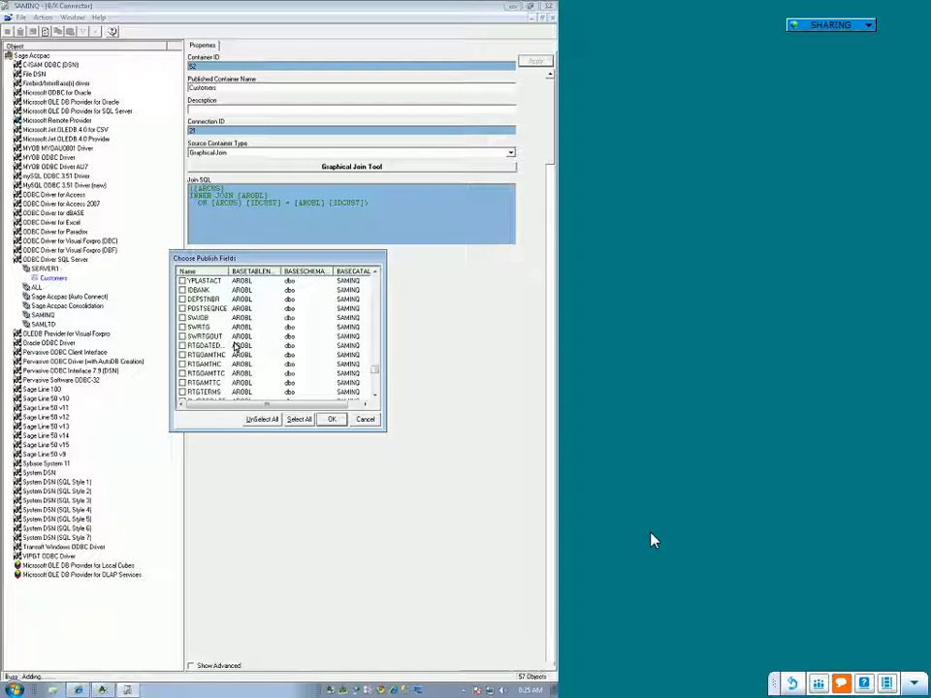
scroll(236, 346, down, 6)
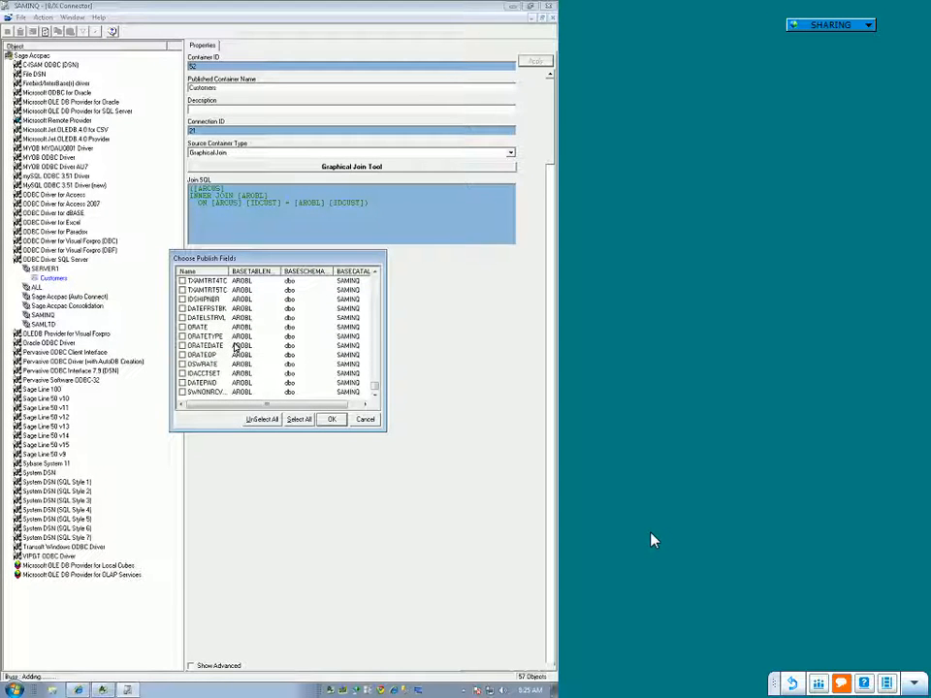
scroll(235, 346, up, 6)
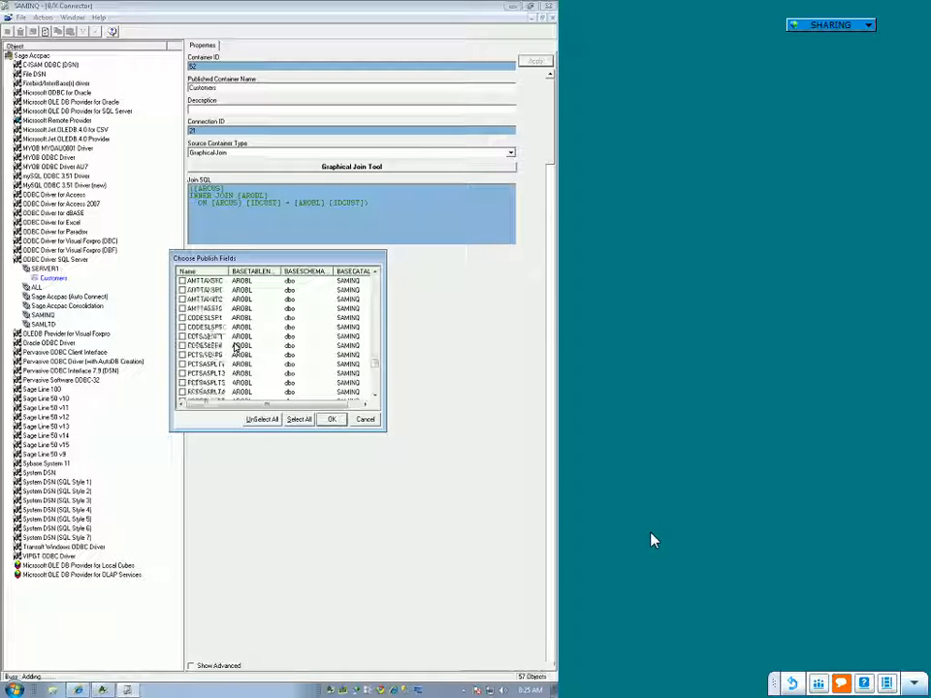
scroll(235, 346, up, 3)
scroll(235, 346, up, 4)
click(181, 290)
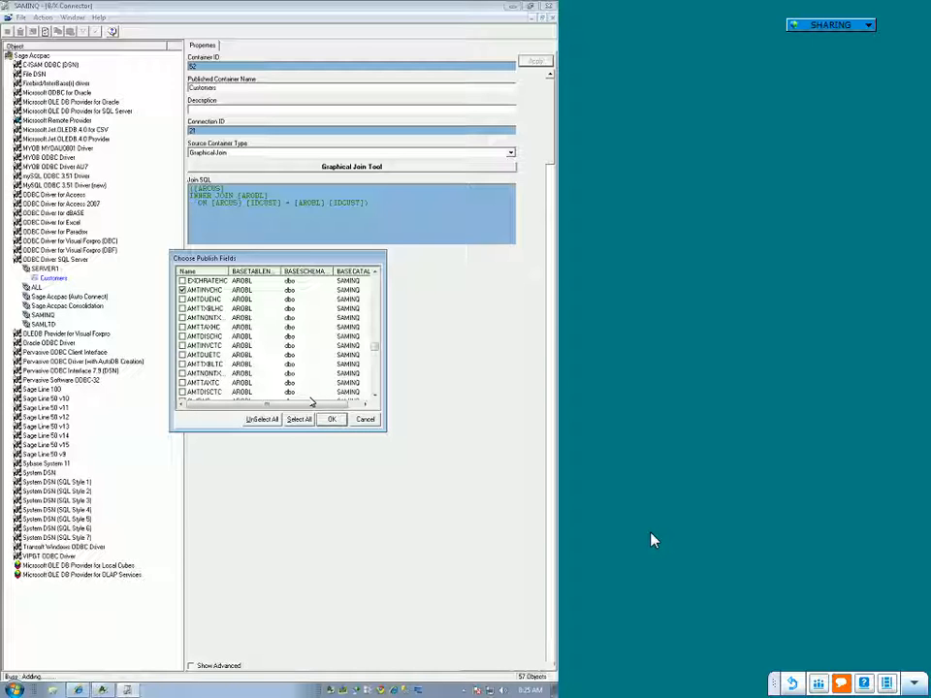
click(340, 422)
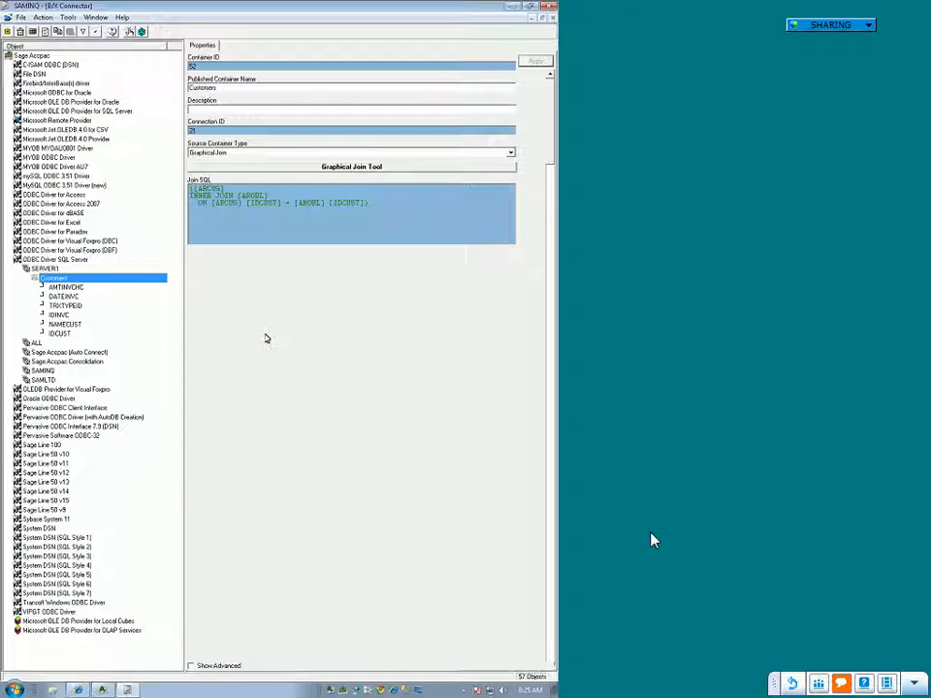
Step: Rename the AMTINVCHC expression in the Customers container as "Invoice Amount"
click(68, 287)
right_click(85, 288)
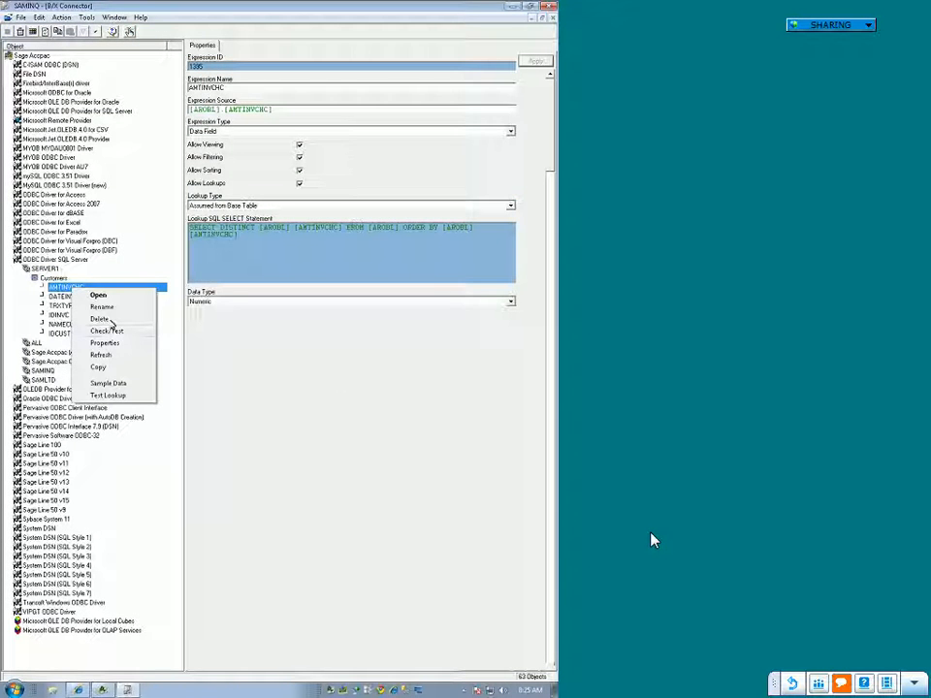
click(105, 307)
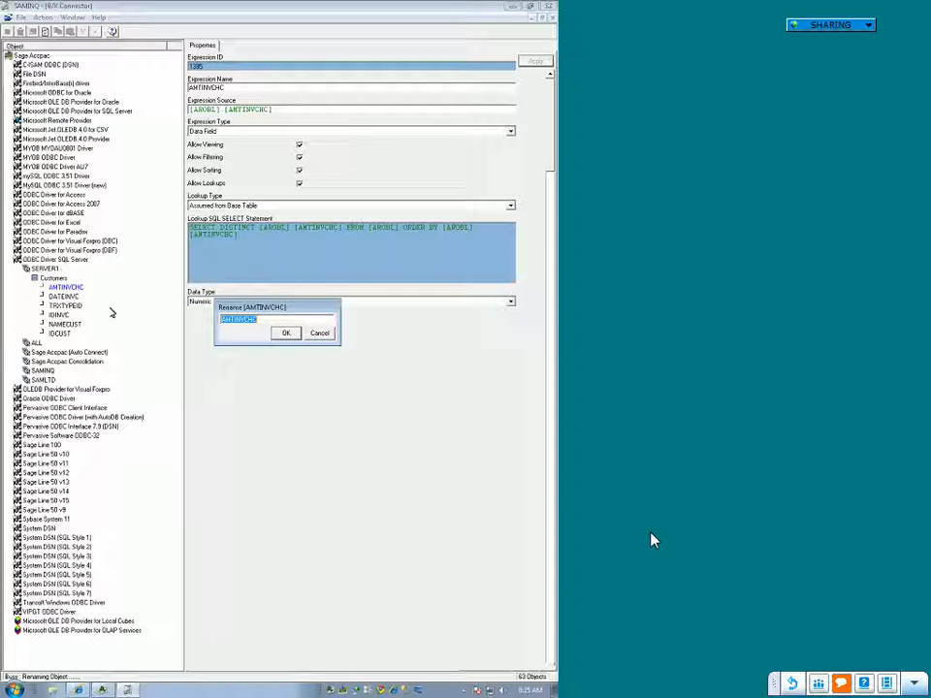
text(Invoice Amount)
key(Return)
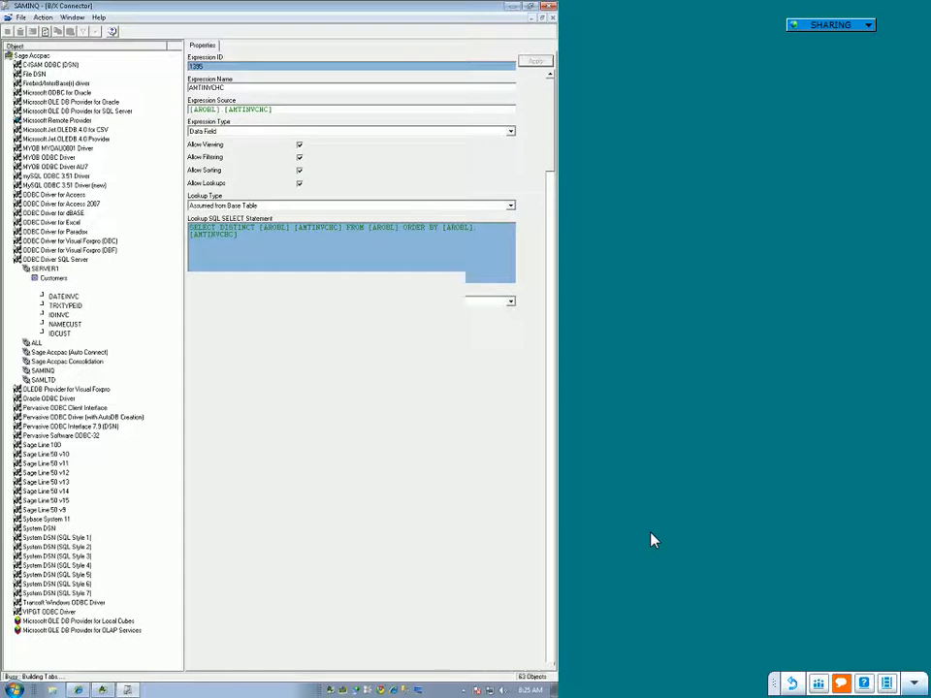
Step: Rename the DATEINVC expression in the Customers container as "Invoice Date"
right_click(63, 296)
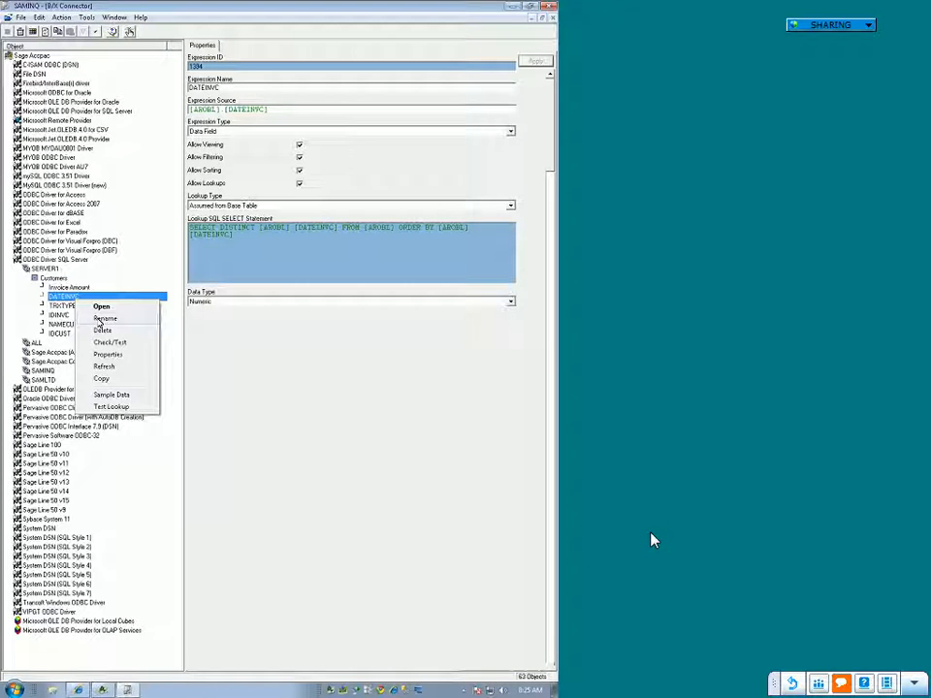
click(104, 318)
text(Invoice Date)
key(Return)
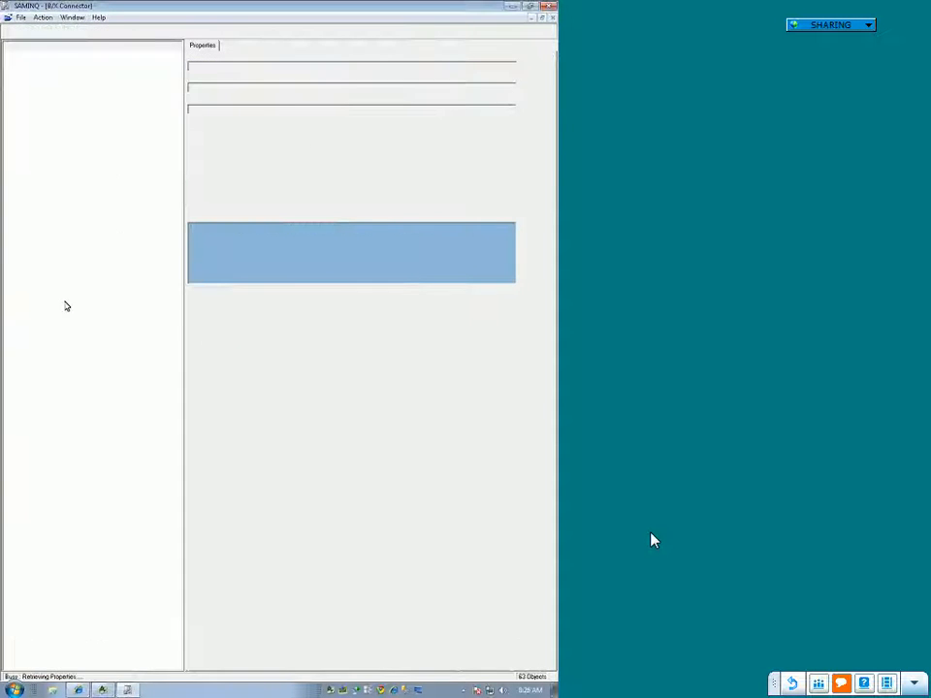
Step: Rename the TRXTYPEID expression in the Customers container as "DocumentType"
right_click(67, 307)
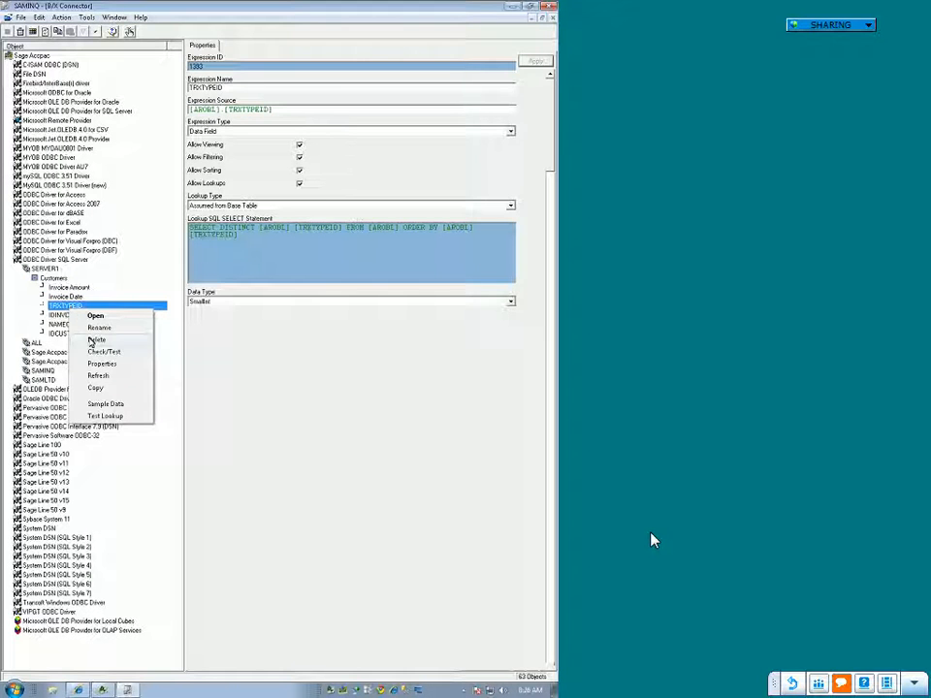
click(97, 327)
text(DOCument Type)
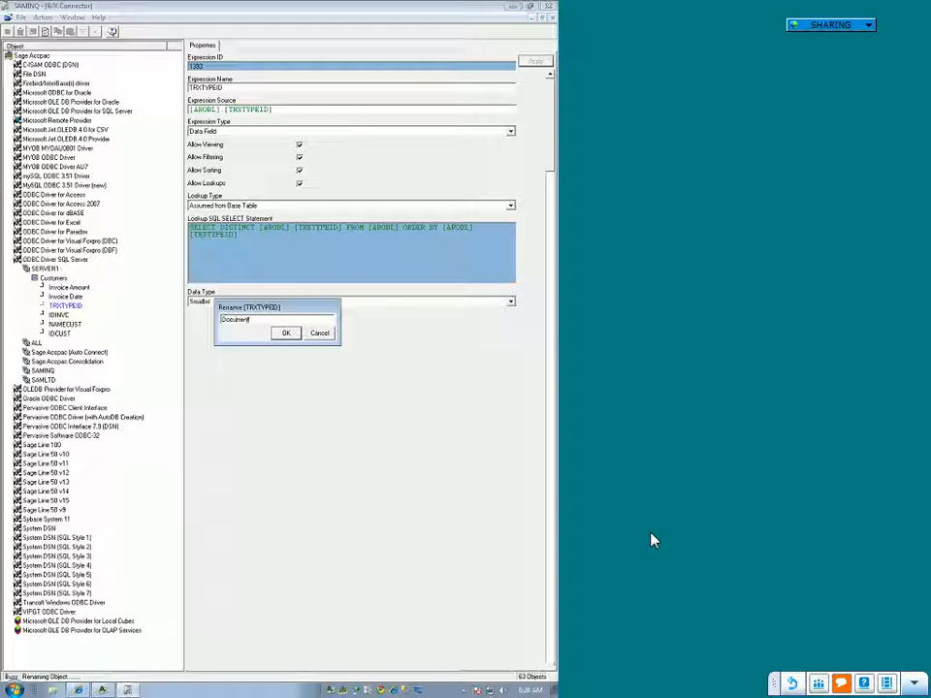
key(Return)
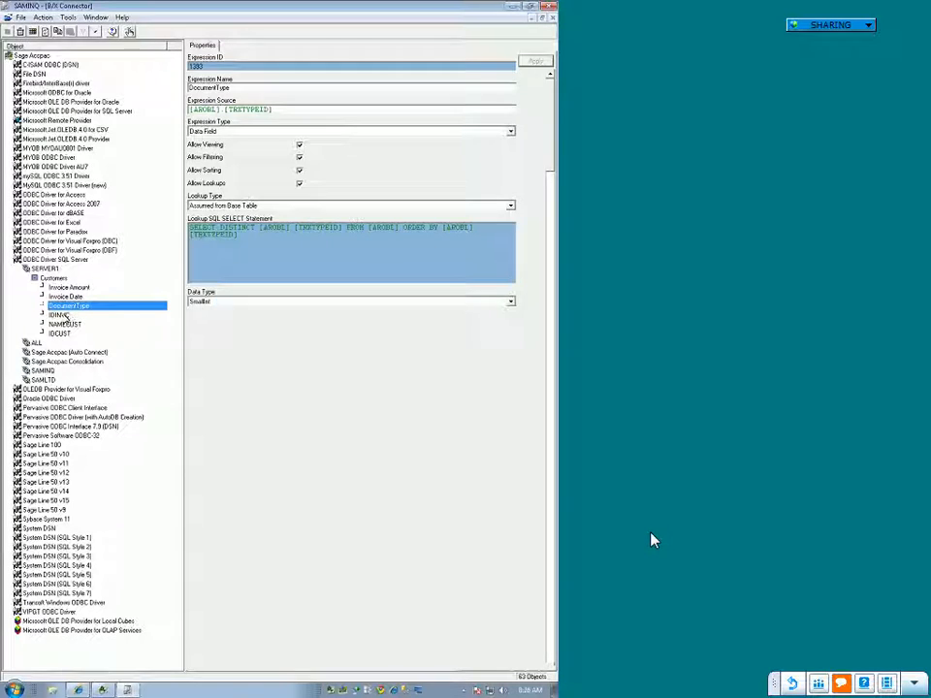
Step: Rename the IDINVC expression in the Customers container as "Invoice Number"
right_click(79, 316)
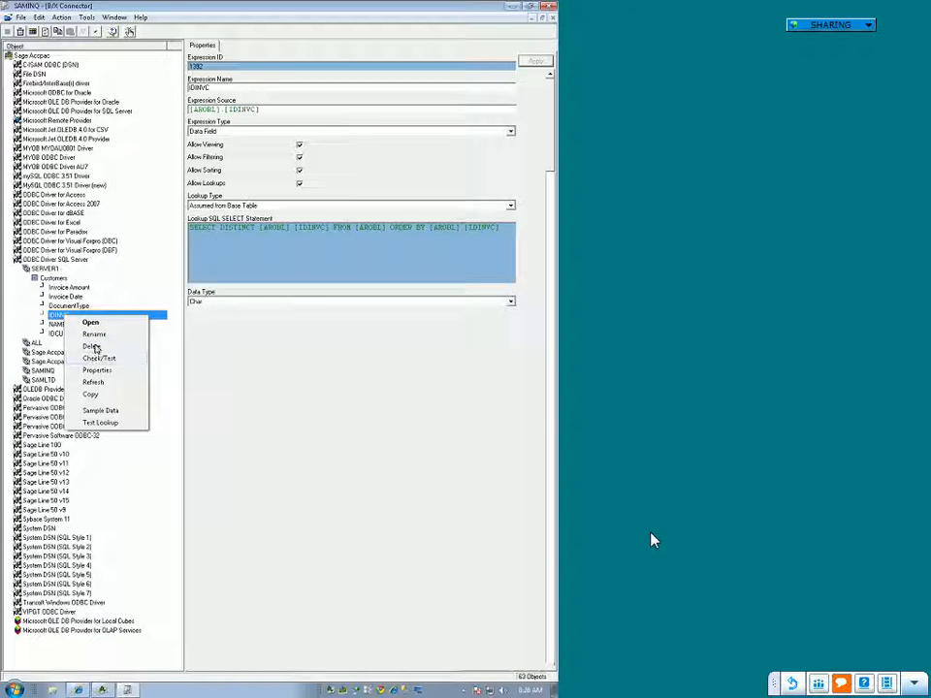
click(97, 335)
text(Invo)
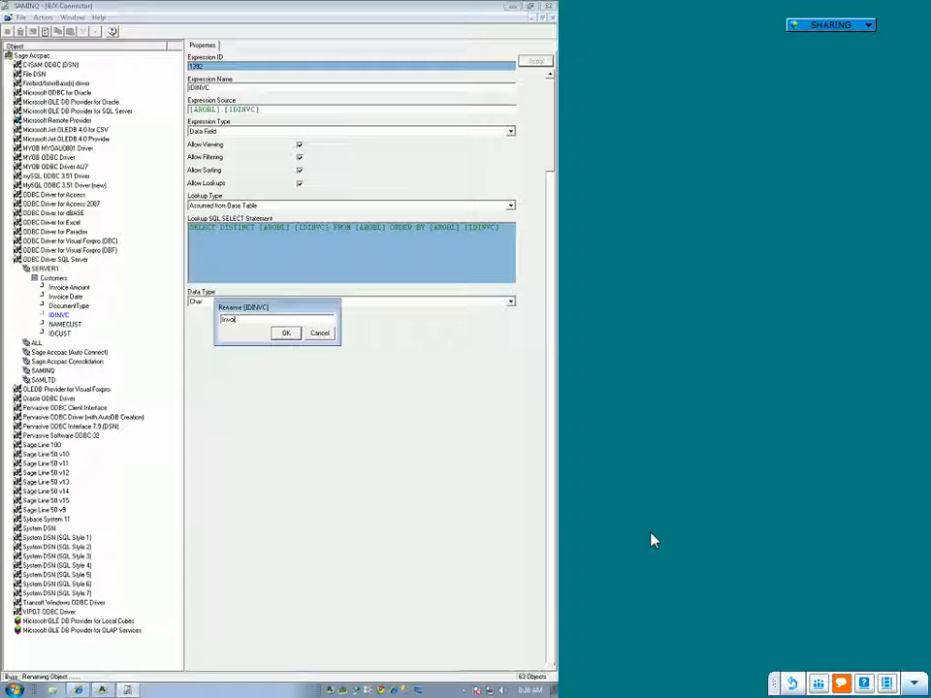
text(ice Number)
key(Return)
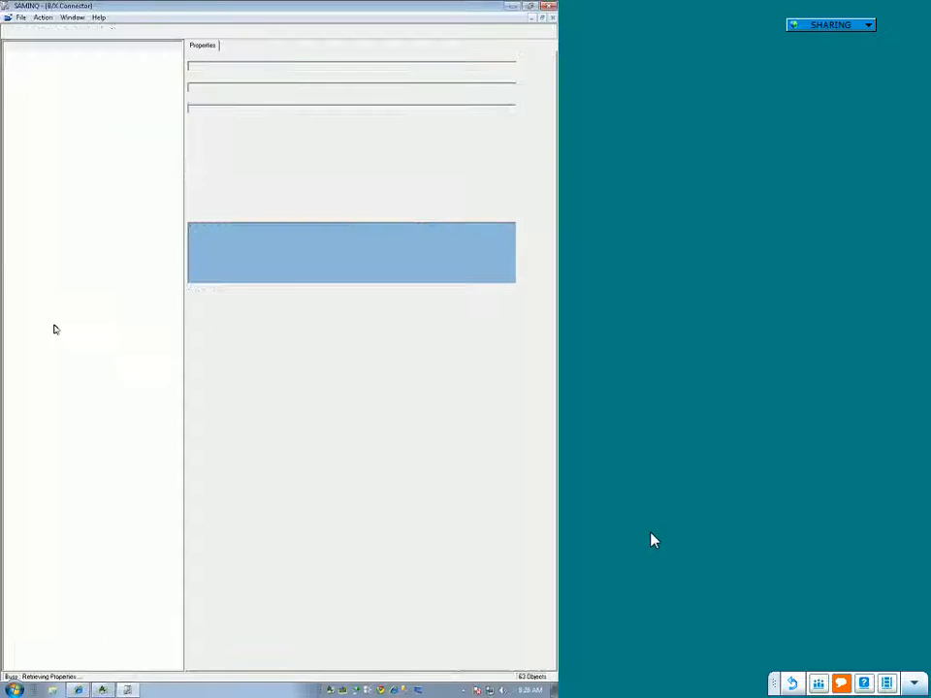
Step: Rename the NAMECUST expression in the Customers container as "Doc Number"
click(95, 340)
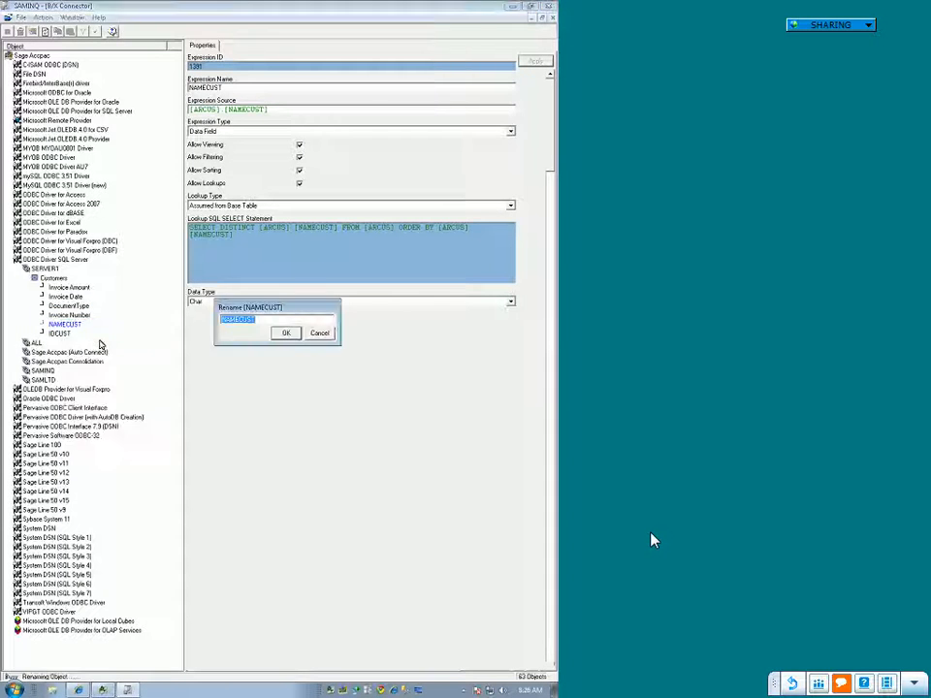
text(Inv)
key(BackSpace)
key(BackSpace)
key(BackSpace)
text(Doc Numb)
key(Return)
Step: Rename the IDCUST expression in the Customers container as "Customer ID"
right_click(62, 333)
click(74, 351)
text(Customer I)
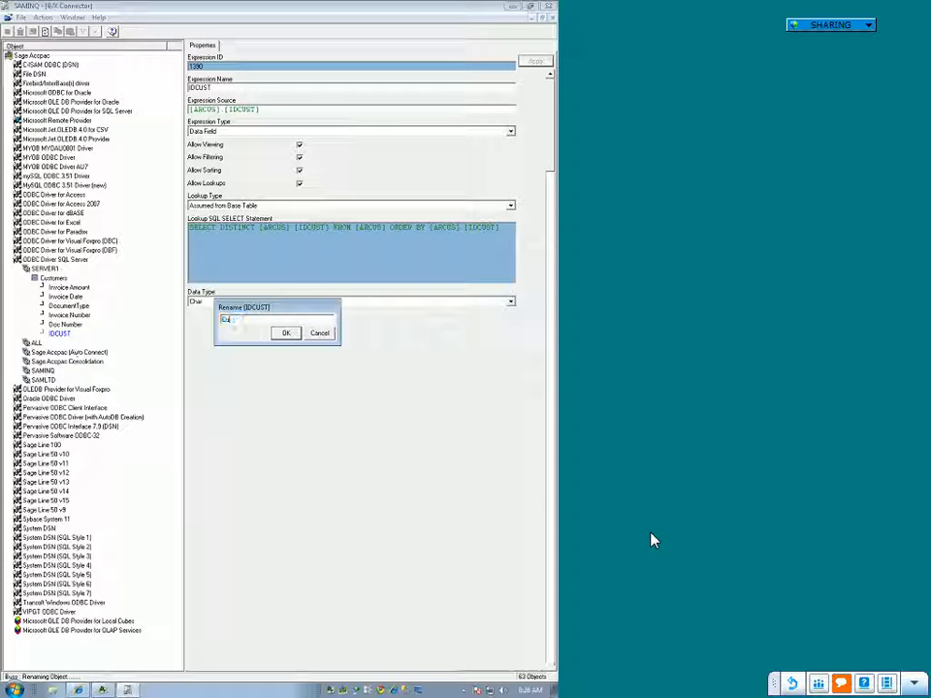
text(D)
click(285, 334)
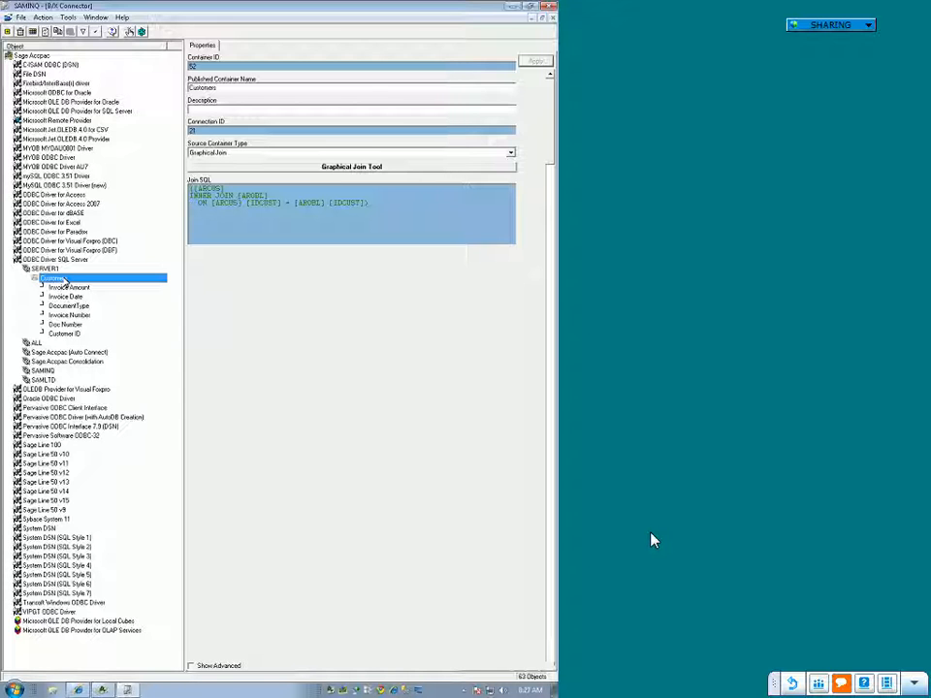
Step: Review the expression types that can be added to the Customers container, and close the choice without adding one
right_click(59, 280)
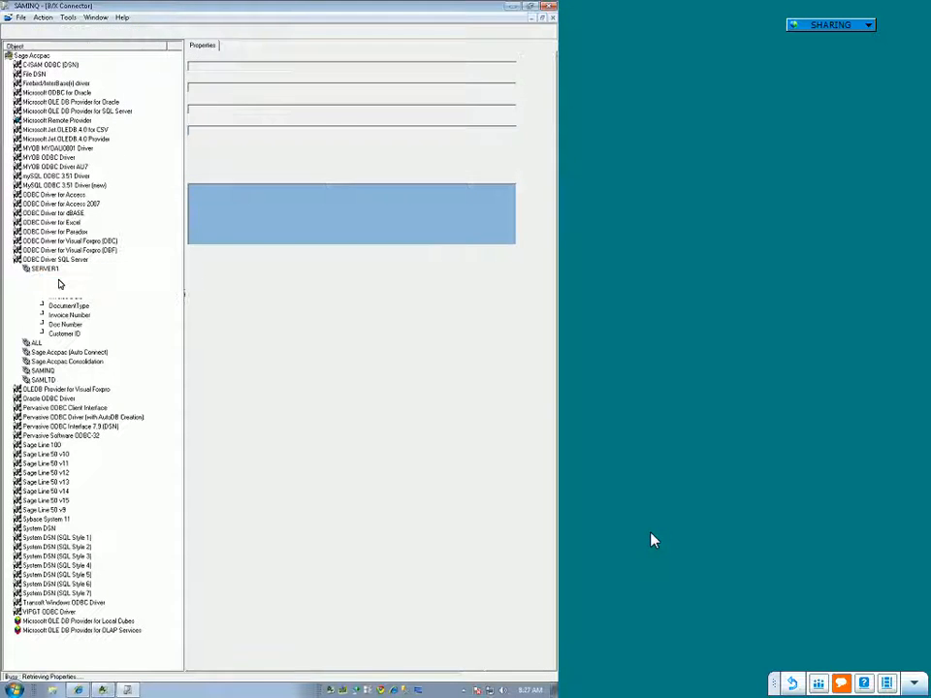
click(97, 324)
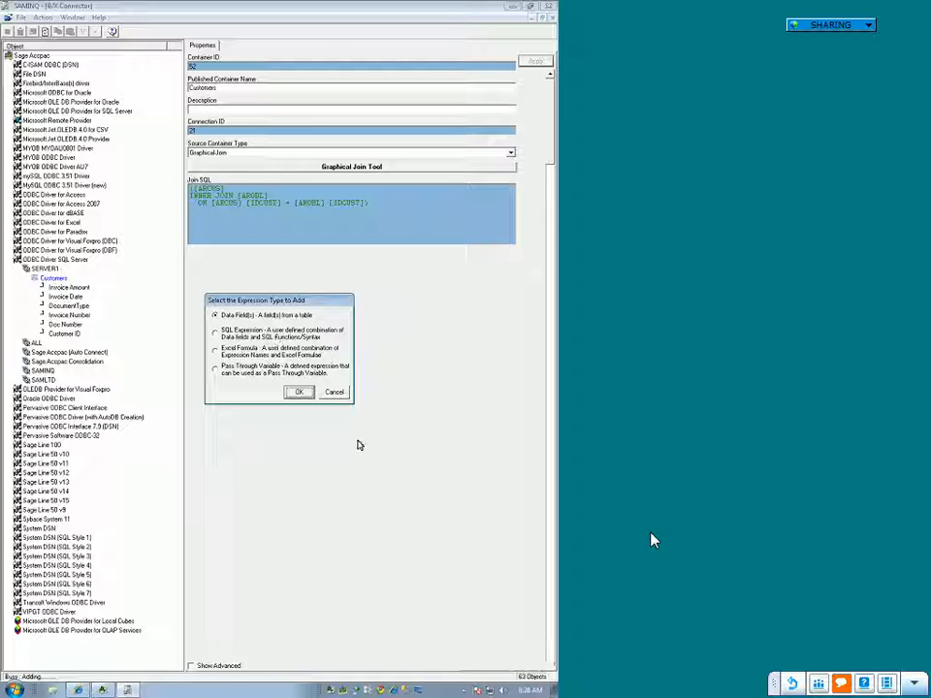
click(332, 392)
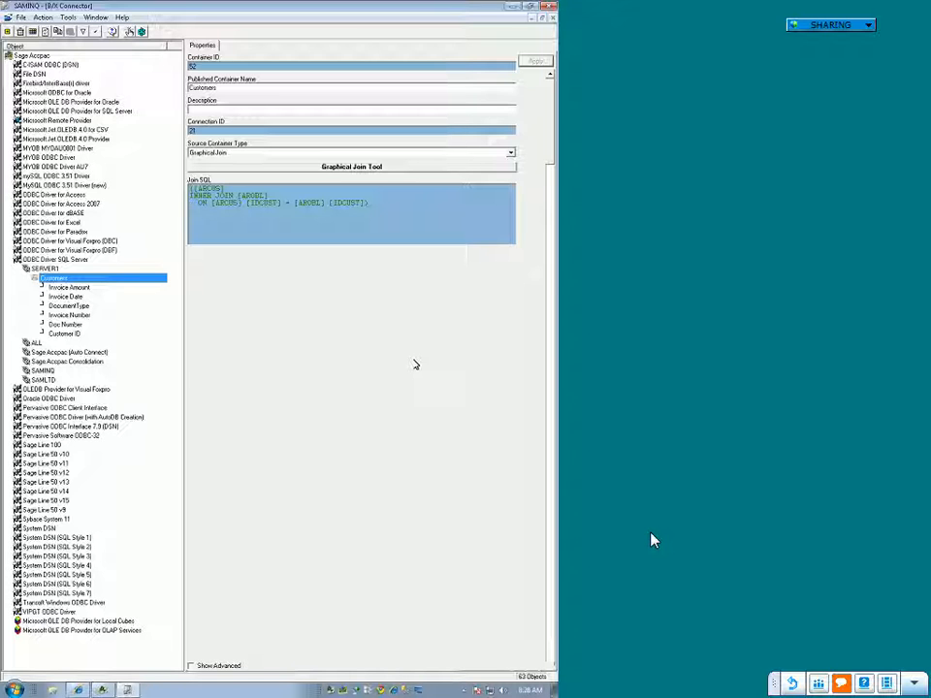
Step: Restore the Connector window from full screen to its smaller size and reposition it on the desktop
click(531, 10)
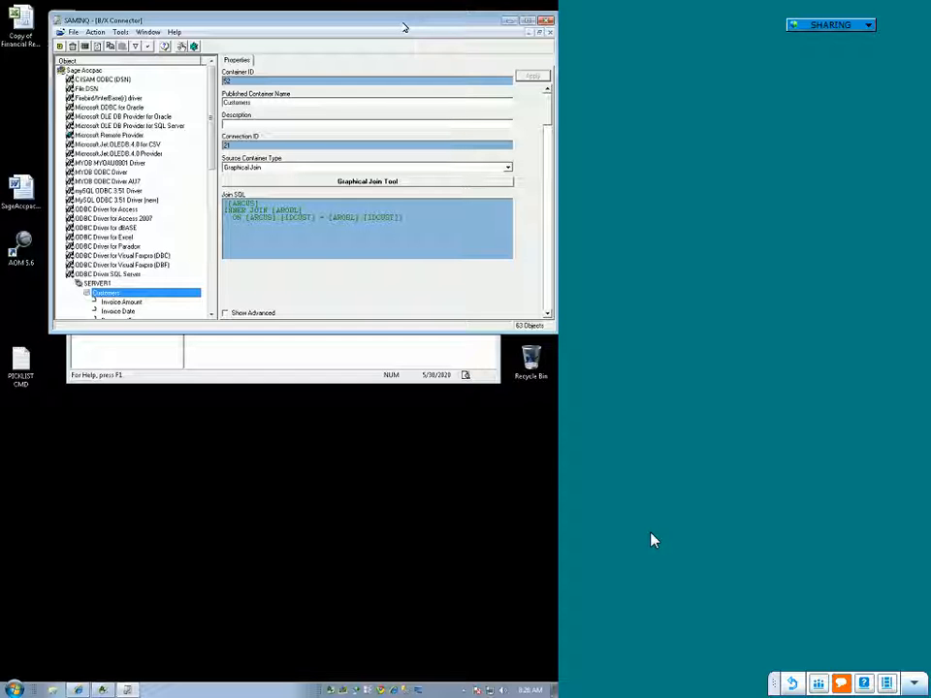
drag(402, 28, 376, 45)
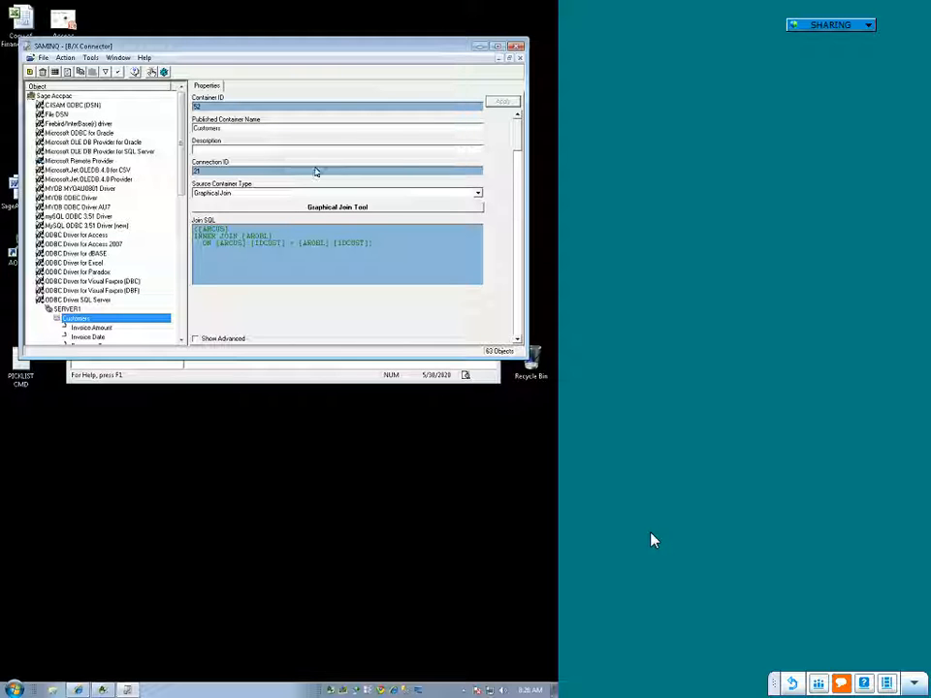
Step: Review the properties of the Invoice Amount expression and return to the Customers container
click(91, 335)
click(91, 330)
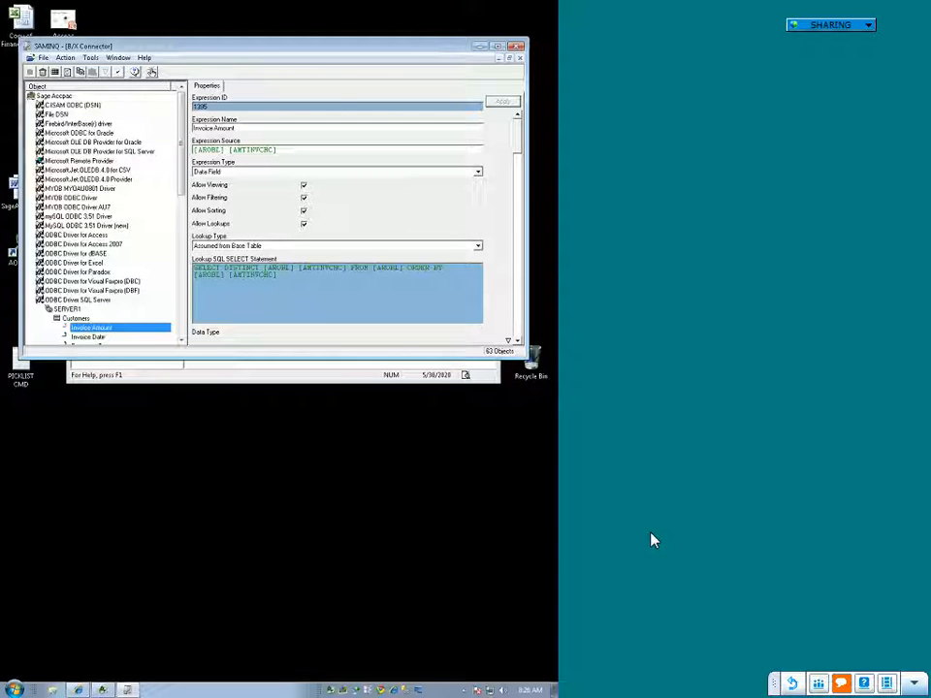
click(76, 318)
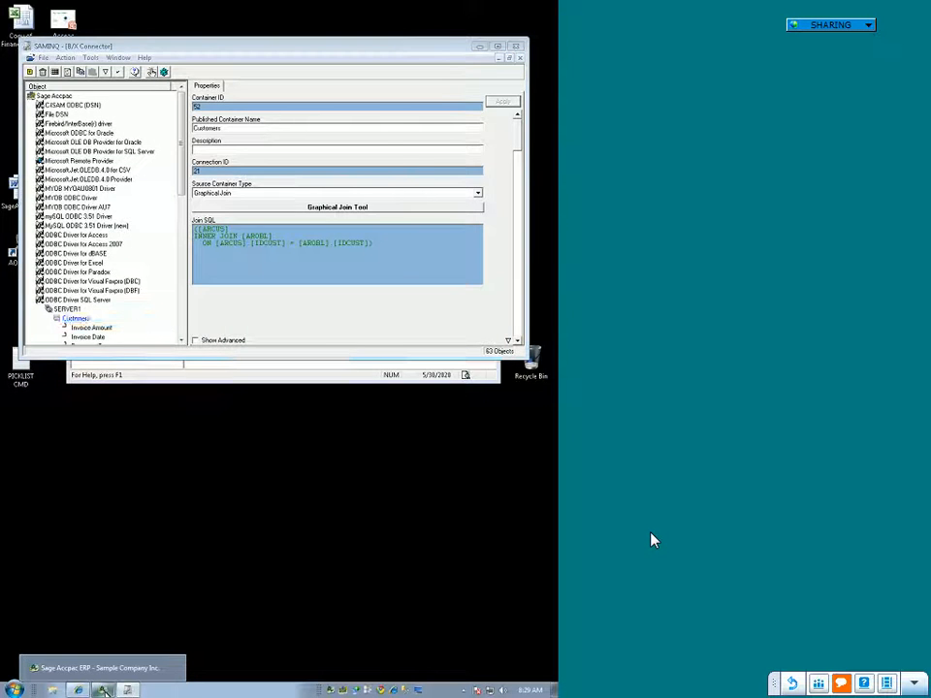
Step: Open Report Manager from Sage Accpac ERP and place its window below the Connector window
click(104, 691)
drag(308, 93, 277, 379)
click(214, 473)
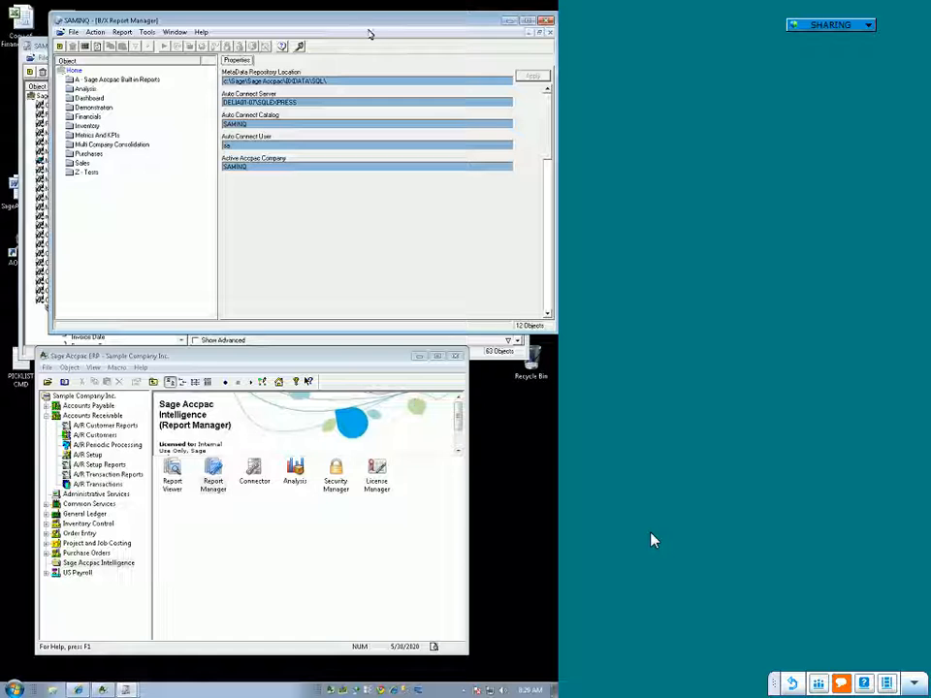
drag(366, 31, 351, 361)
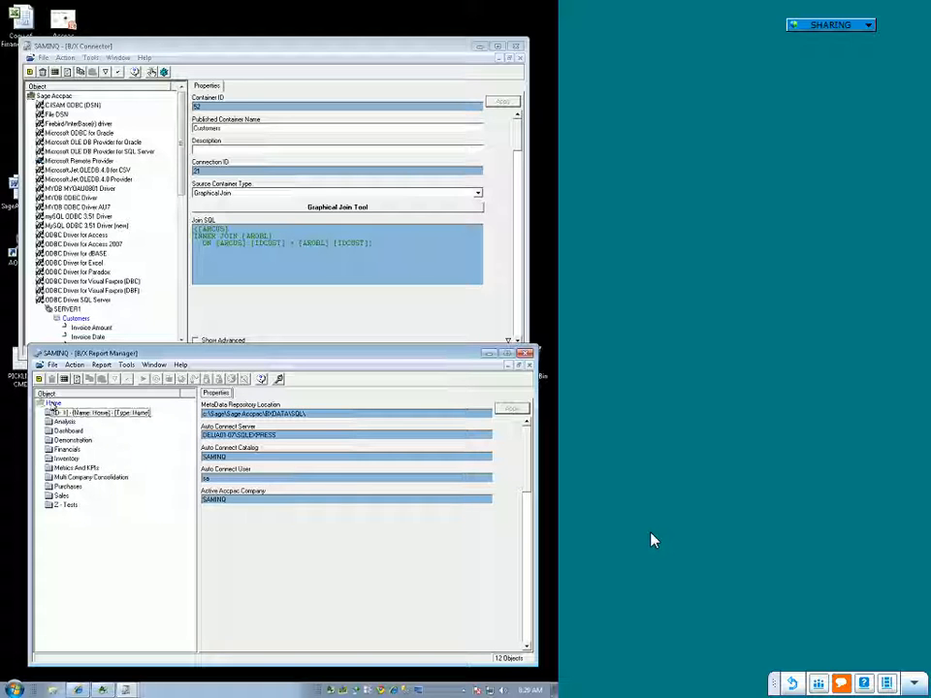
Step: Add a folder named "AA - Customer Reports" under Home in Report Manager
right_click(52, 403)
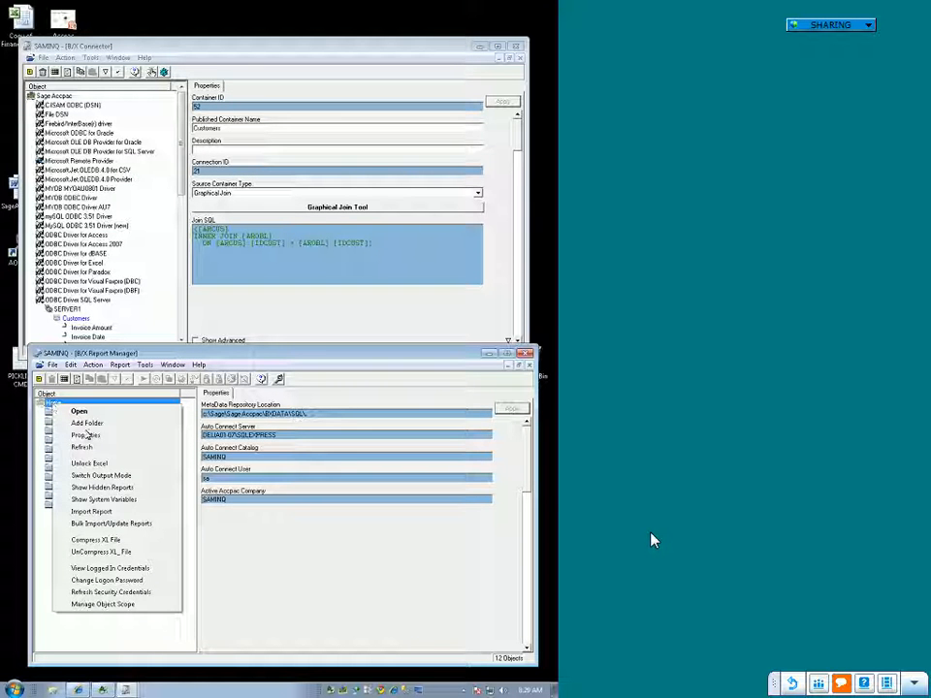
click(88, 424)
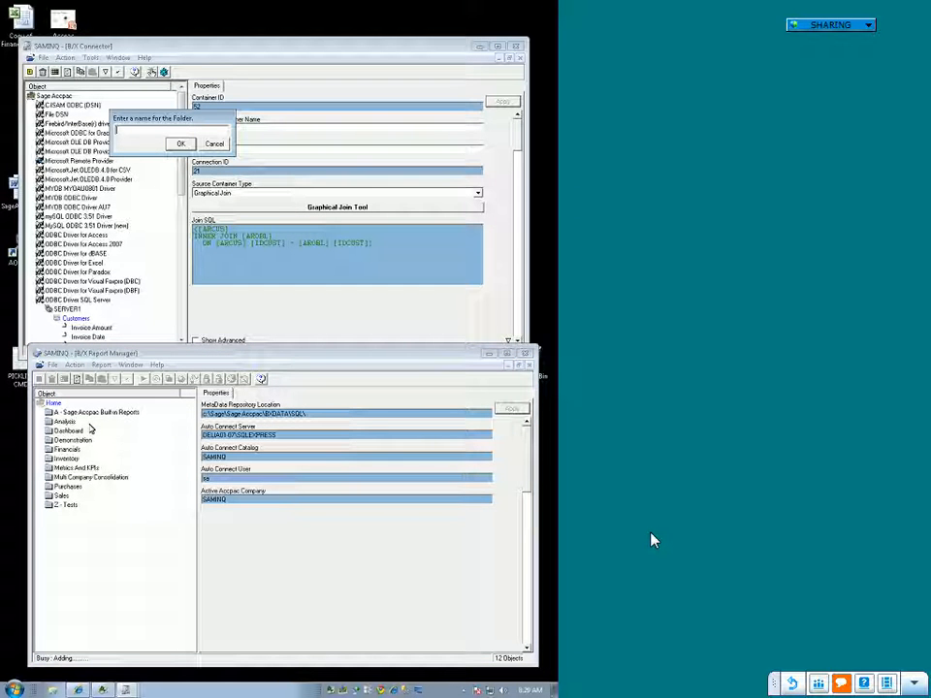
text(C)
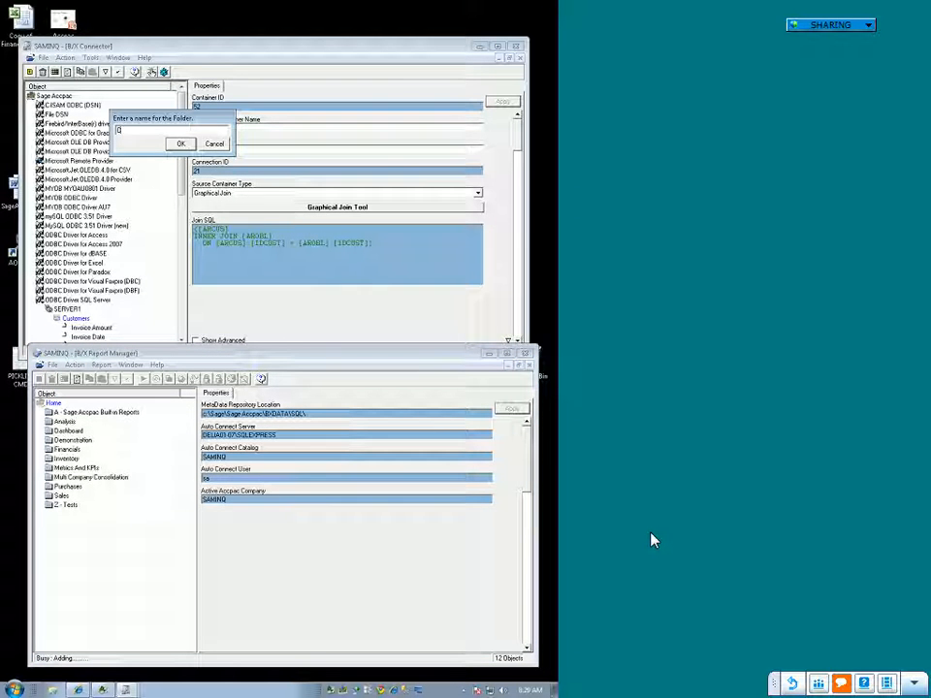
text(ustomer Reports)
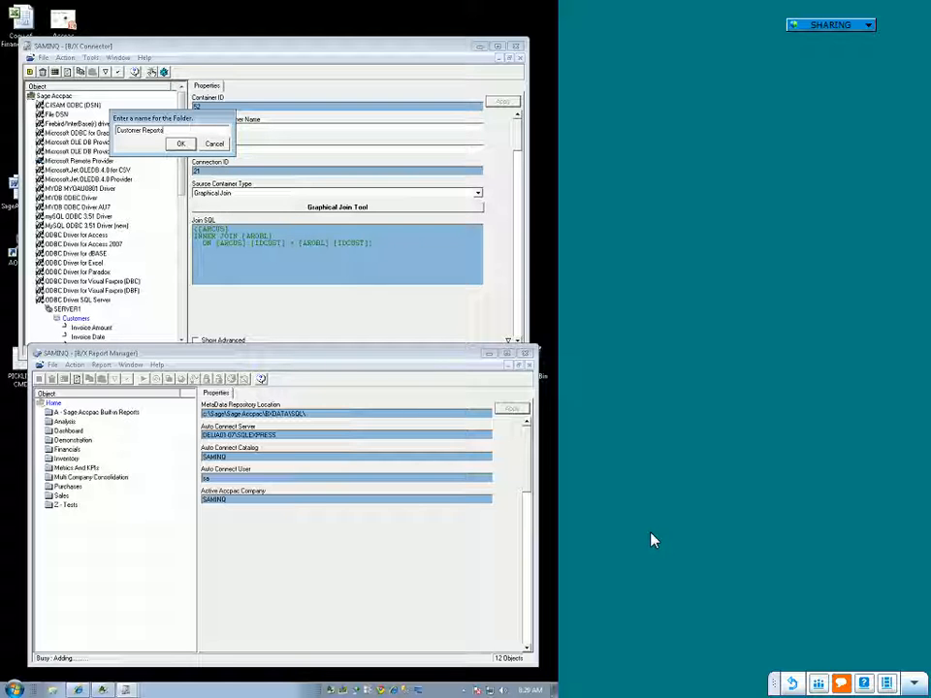
key(Home)
text(AA)
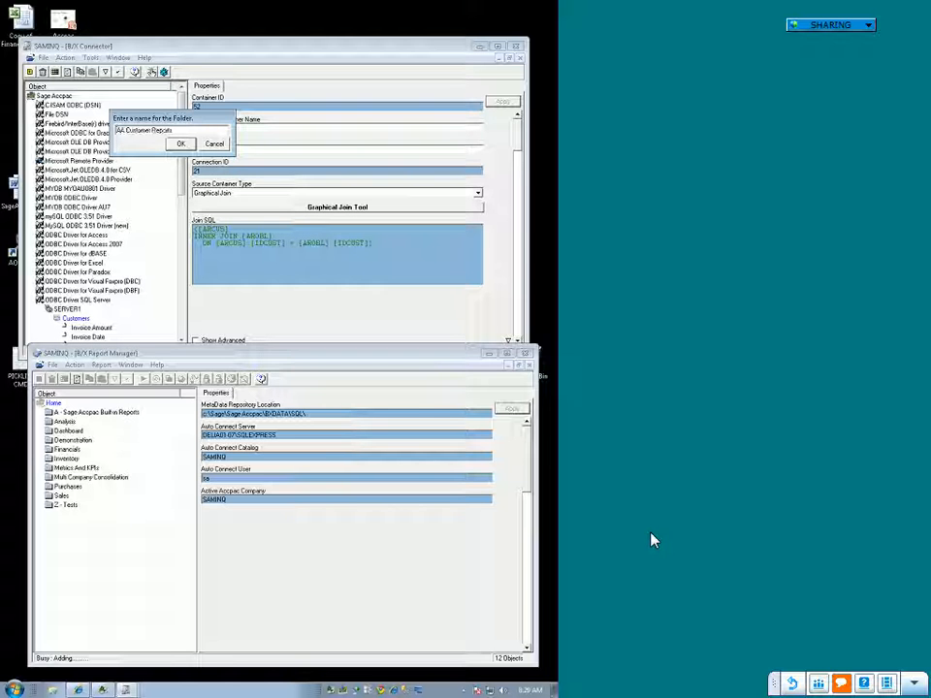
text( -)
key(Return)
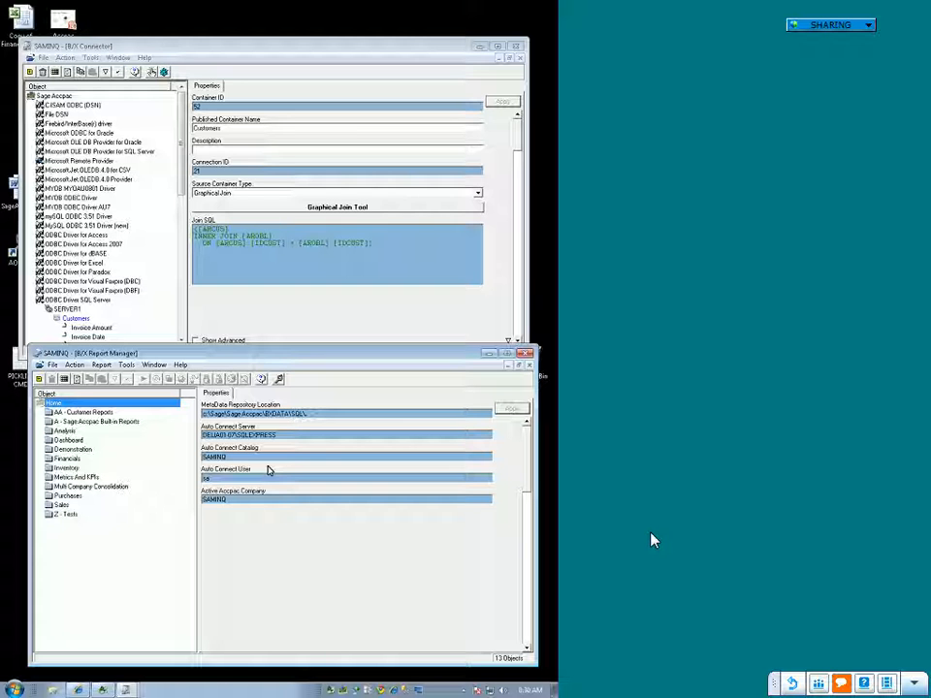
Step: Start a standard report named "Customer List" in the AA - Customer Reports folder
click(93, 413)
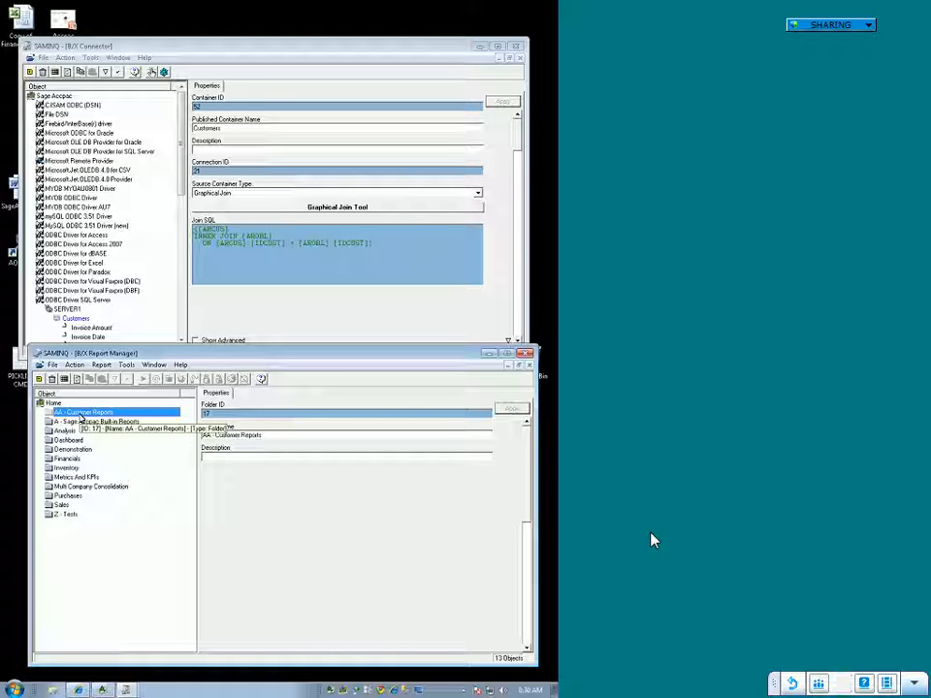
right_click(81, 417)
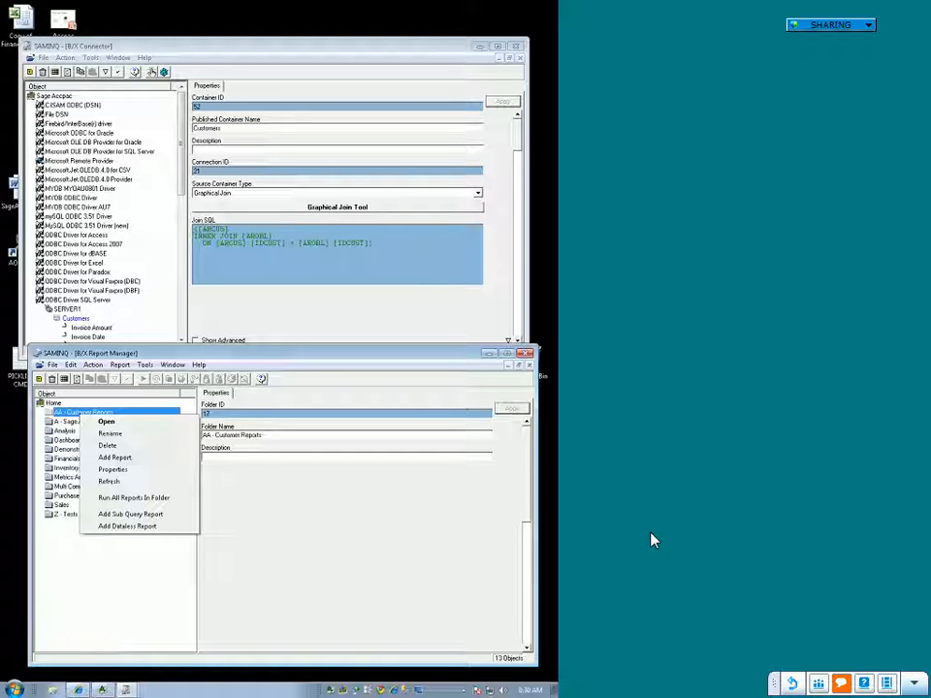
click(102, 457)
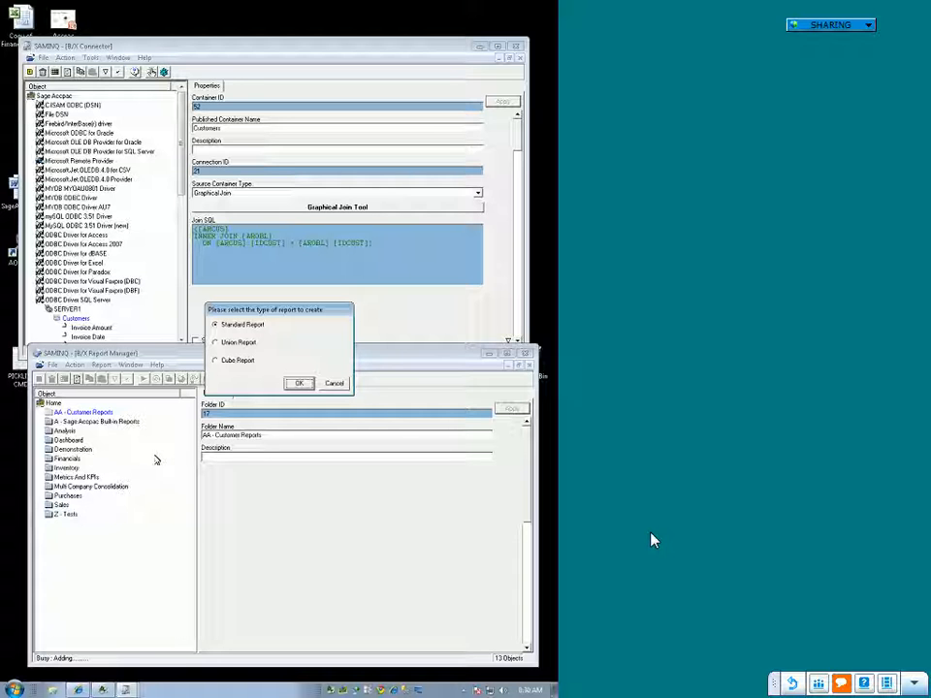
click(298, 384)
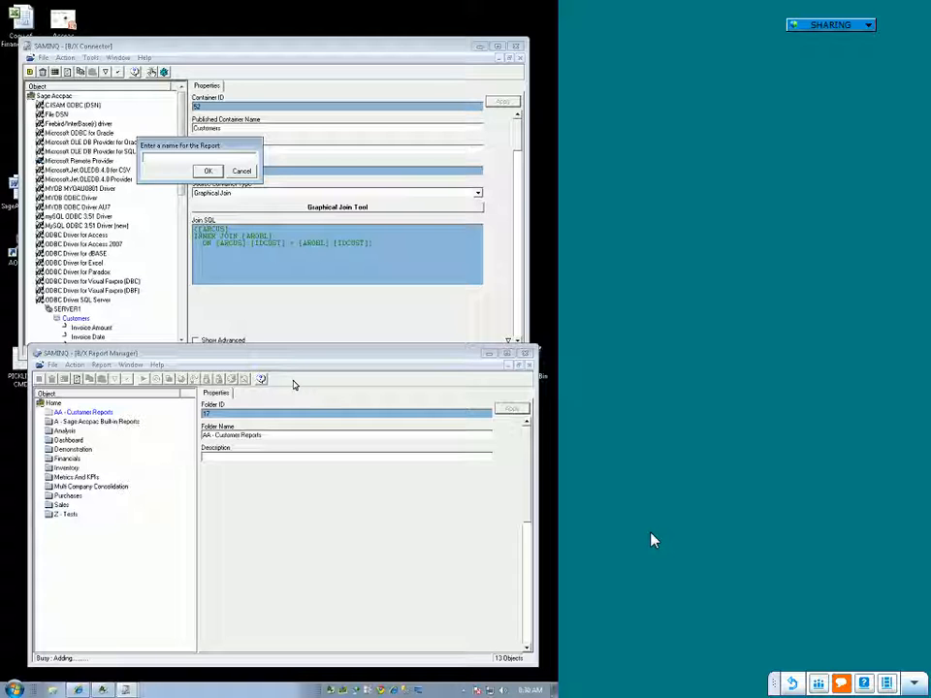
text(Customer List)
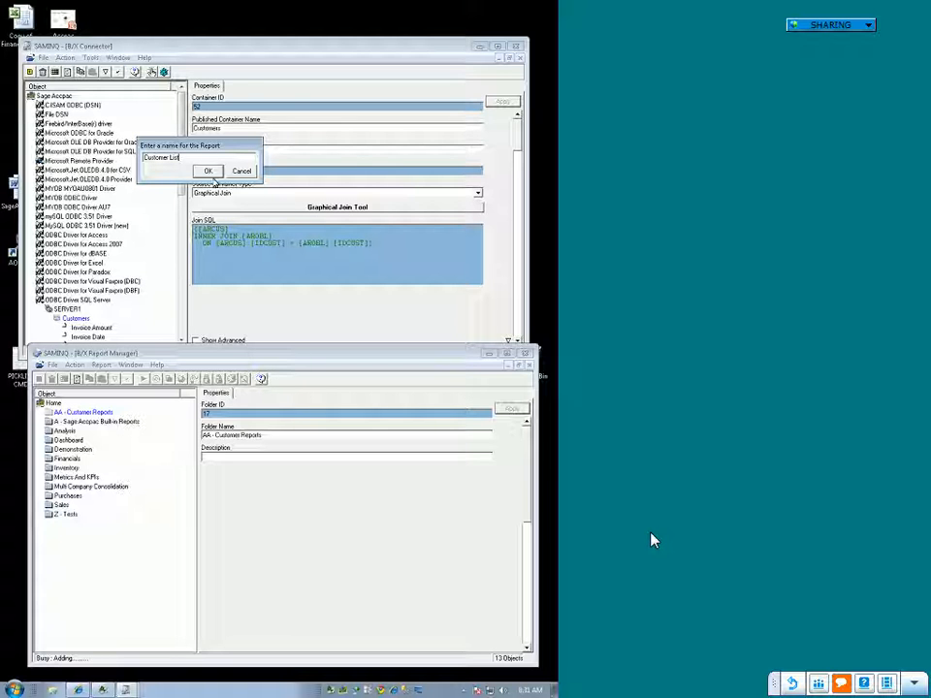
click(210, 172)
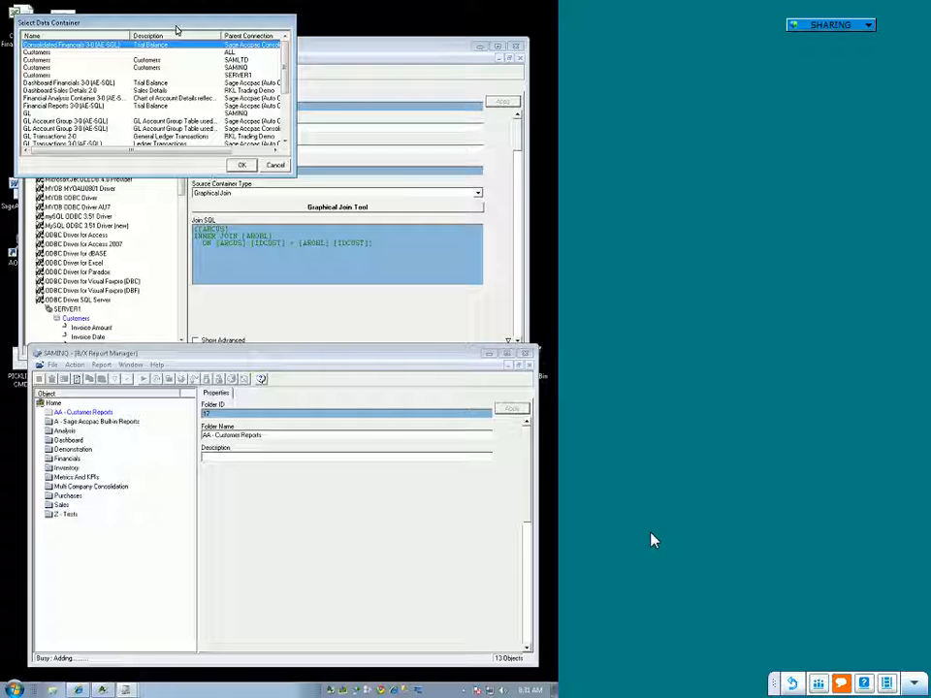
Step: Choose the Customers container with parent connection SERVER1 as the report's data container
click(43, 76)
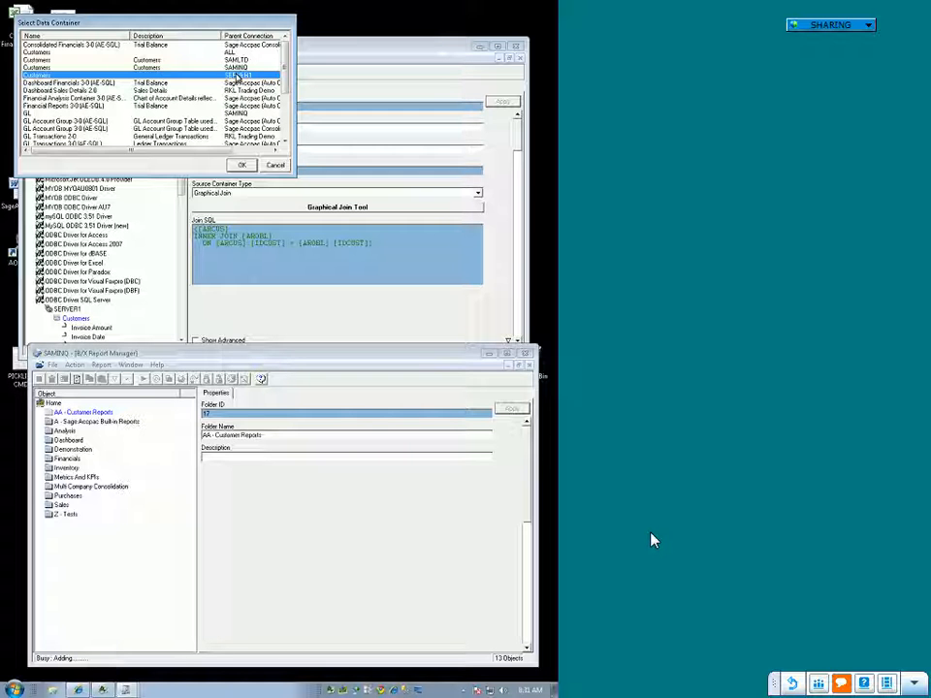
click(237, 75)
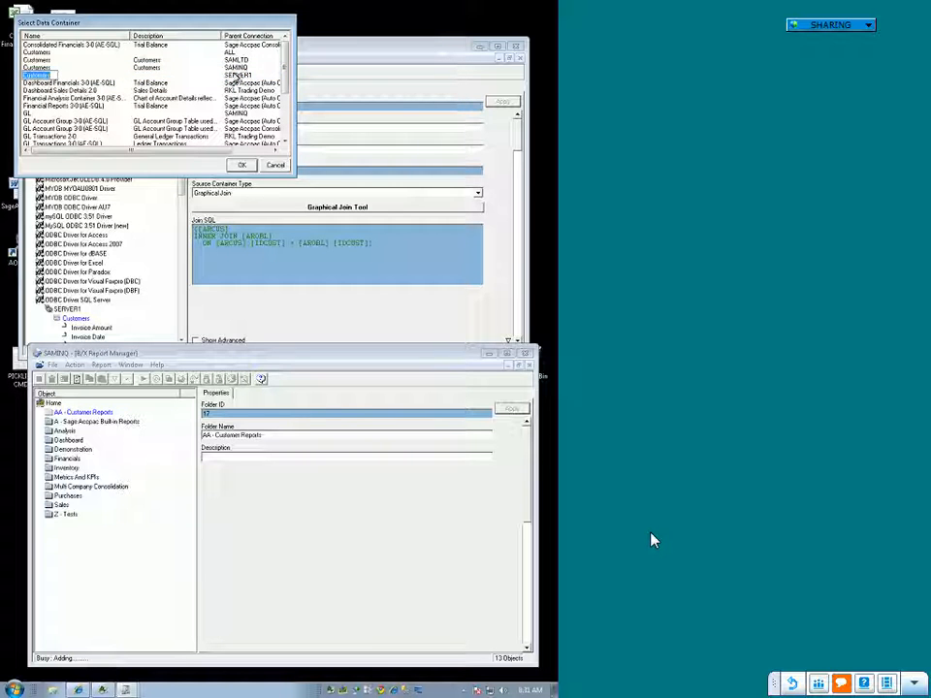
click(32, 80)
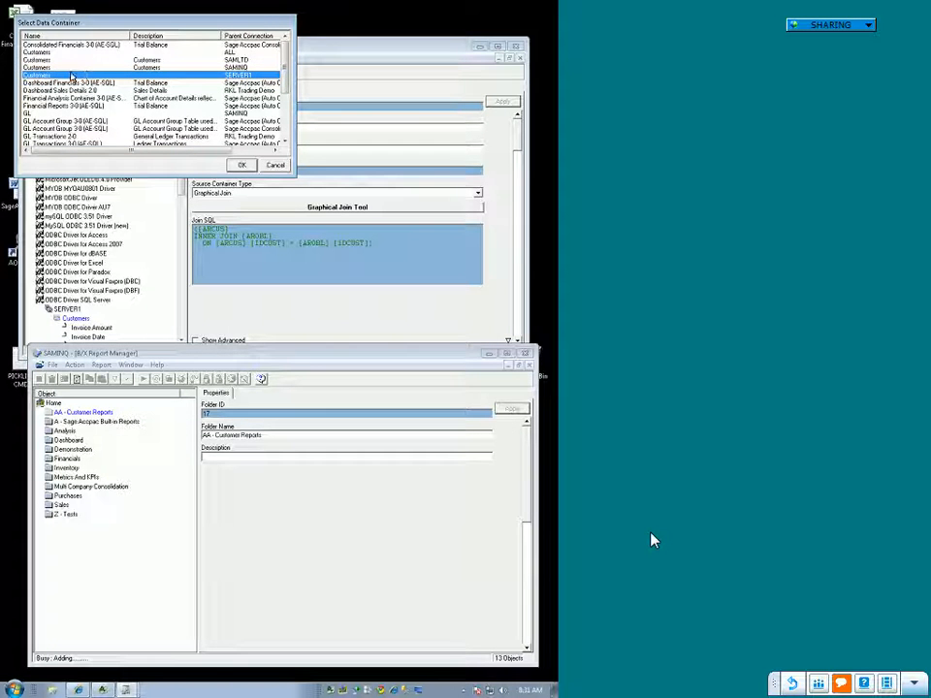
click(243, 166)
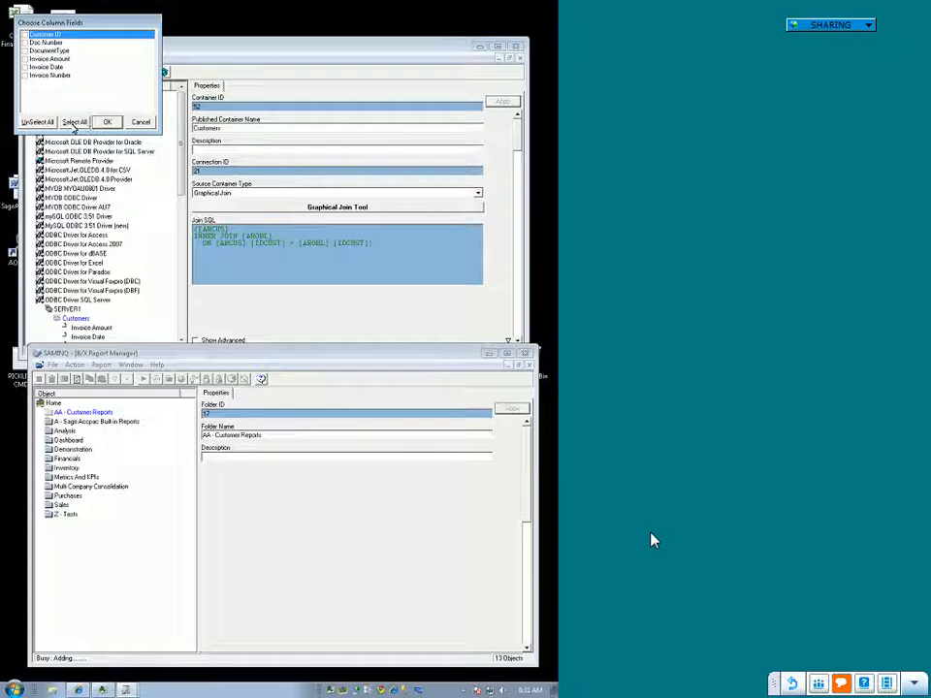
Step: Check all column fields, clear all except Customer ID, and cancel the report creation without choosing display fields
click(75, 122)
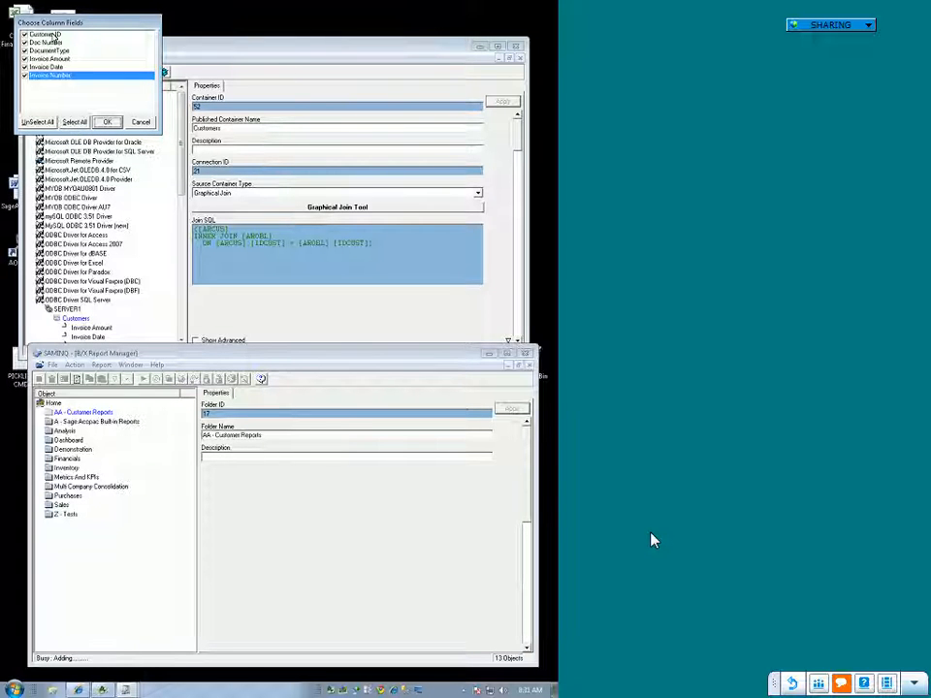
click(26, 51)
click(26, 59)
click(25, 67)
click(25, 76)
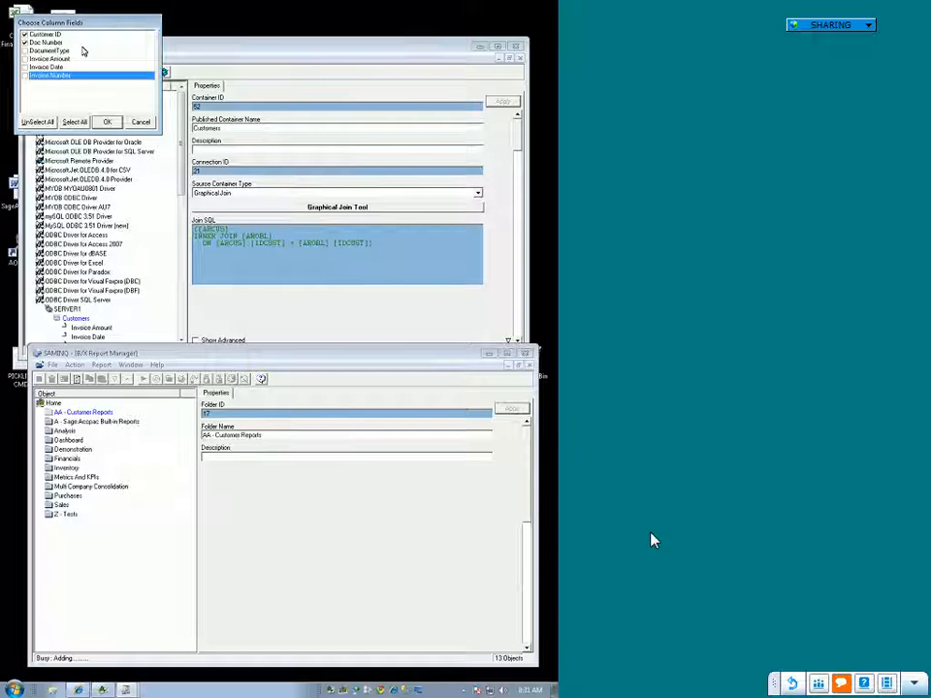
click(24, 42)
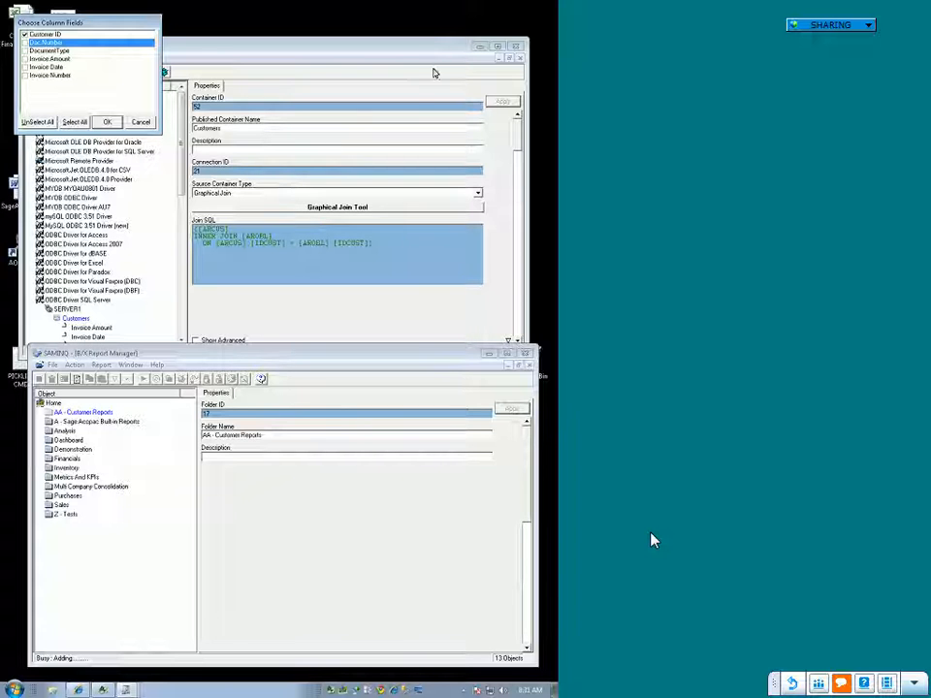
click(149, 119)
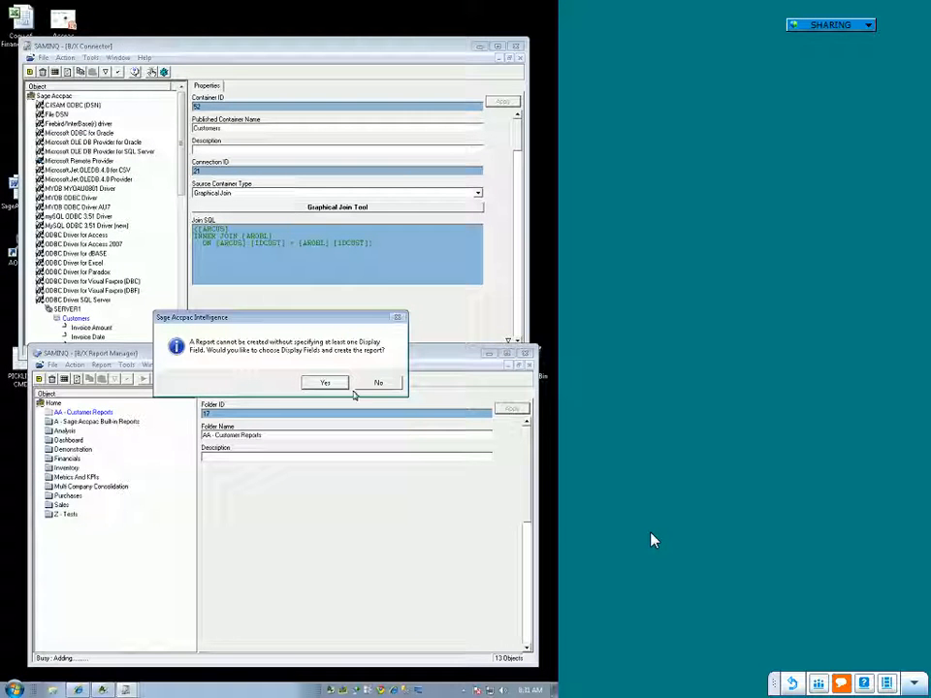
click(372, 383)
Step: Arrange the two windows one above the other and add the NAMECUST data field from the ARCUS table to the Customers container
drag(329, 355, 324, 370)
drag(231, 51, 231, 33)
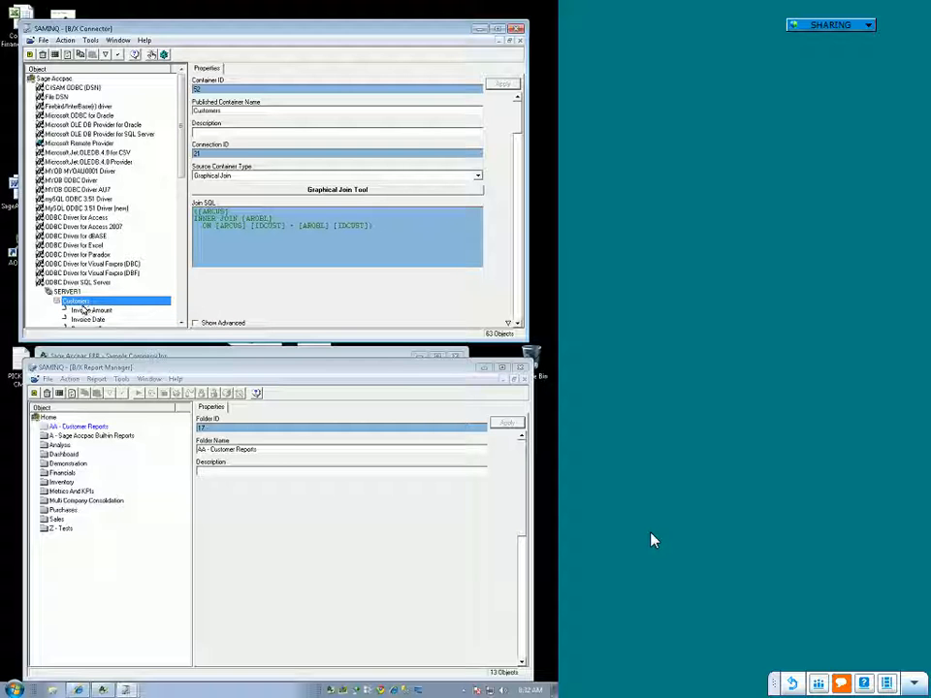
right_click(90, 302)
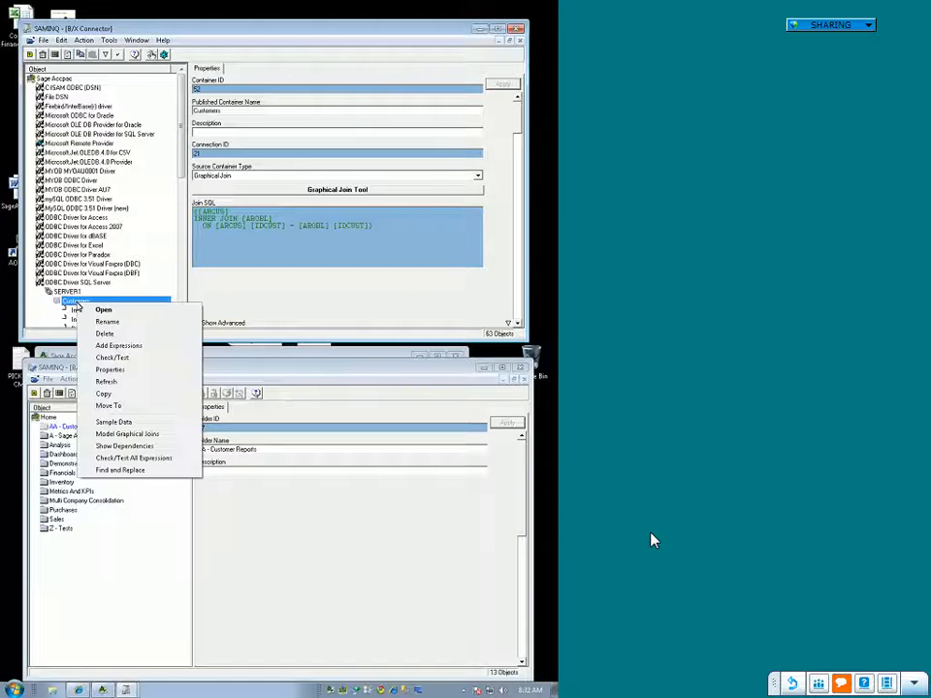
click(112, 347)
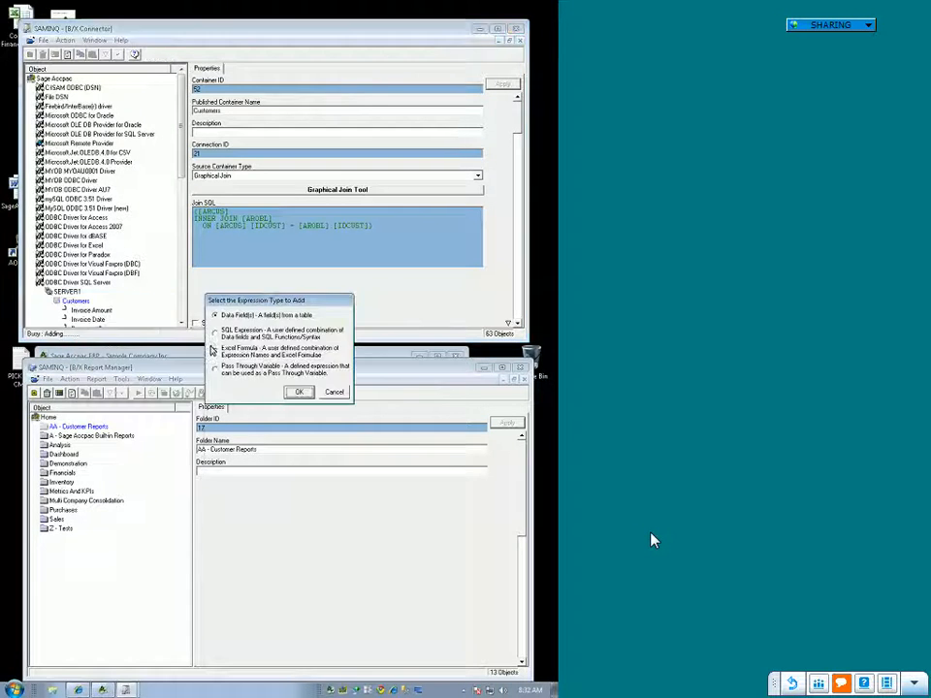
click(301, 393)
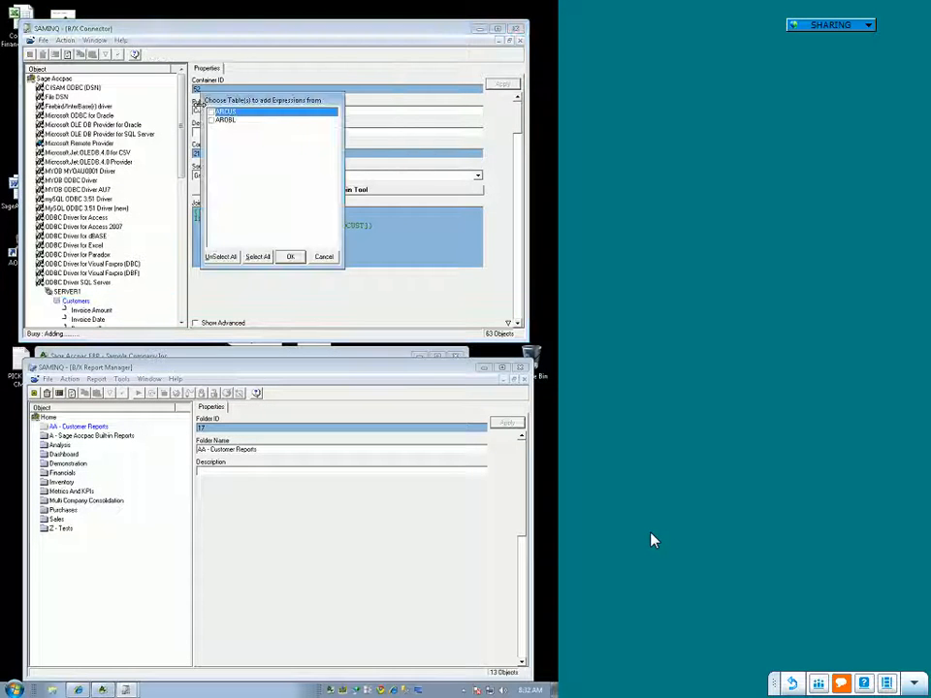
click(212, 114)
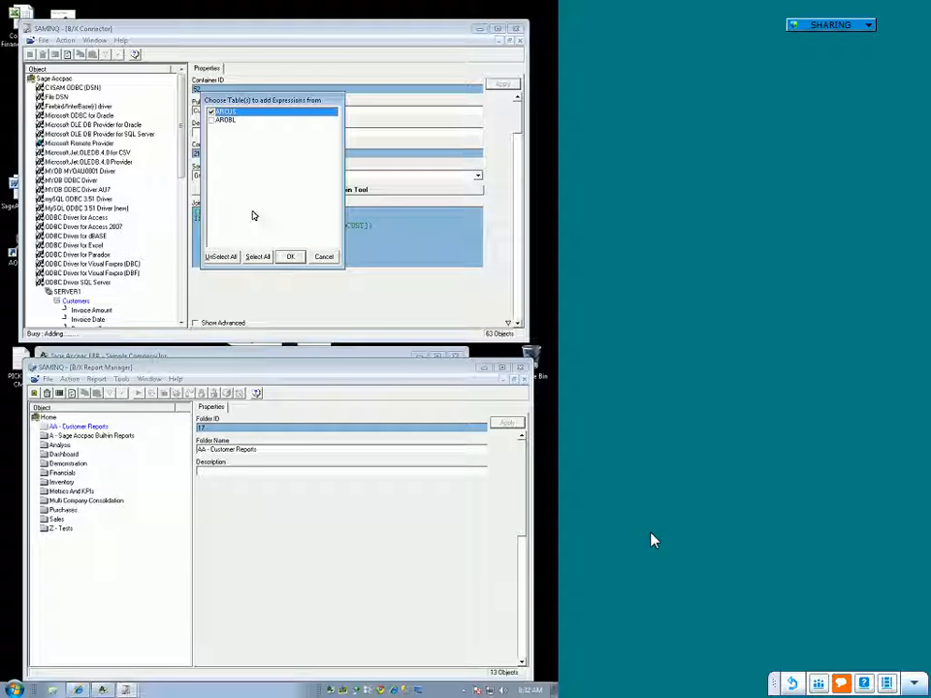
click(289, 257)
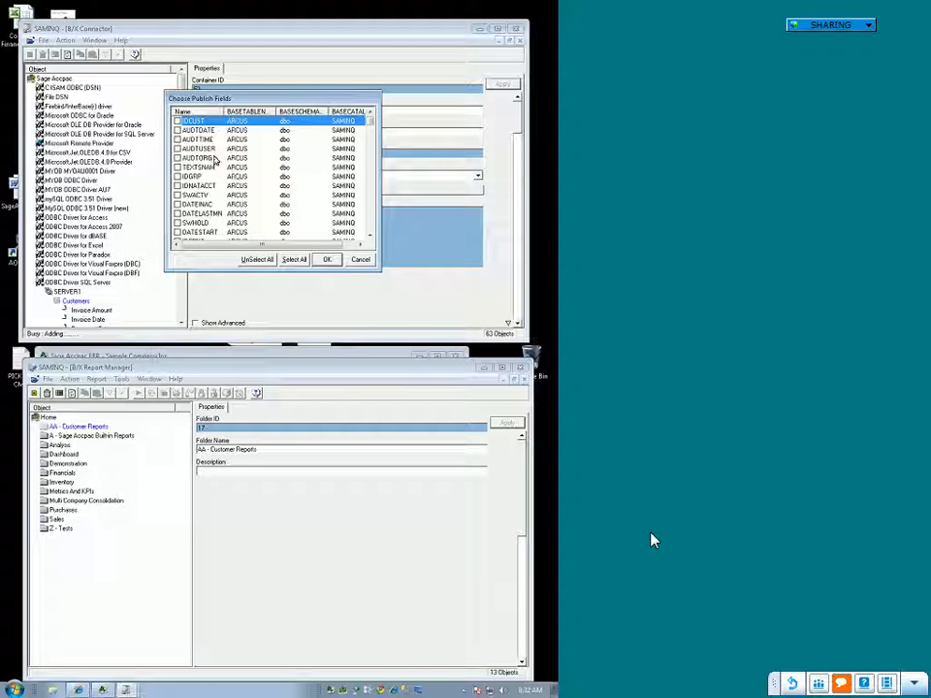
scroll(210, 233, down, 3)
click(178, 195)
click(329, 259)
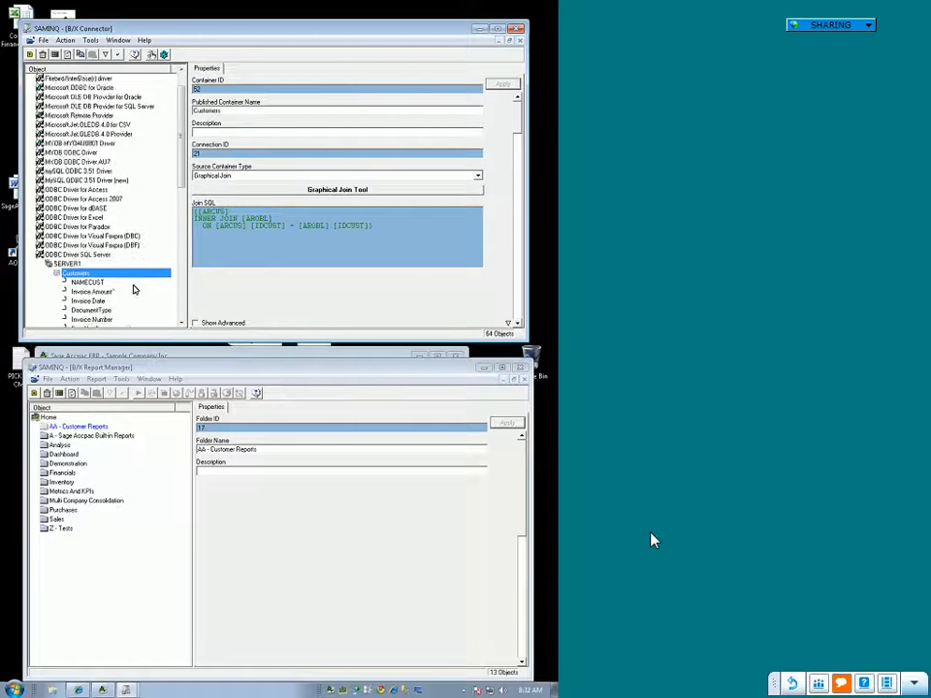
Step: Rename the new NAMECUST expression in the Customers container as "Customer Name"
click(102, 256)
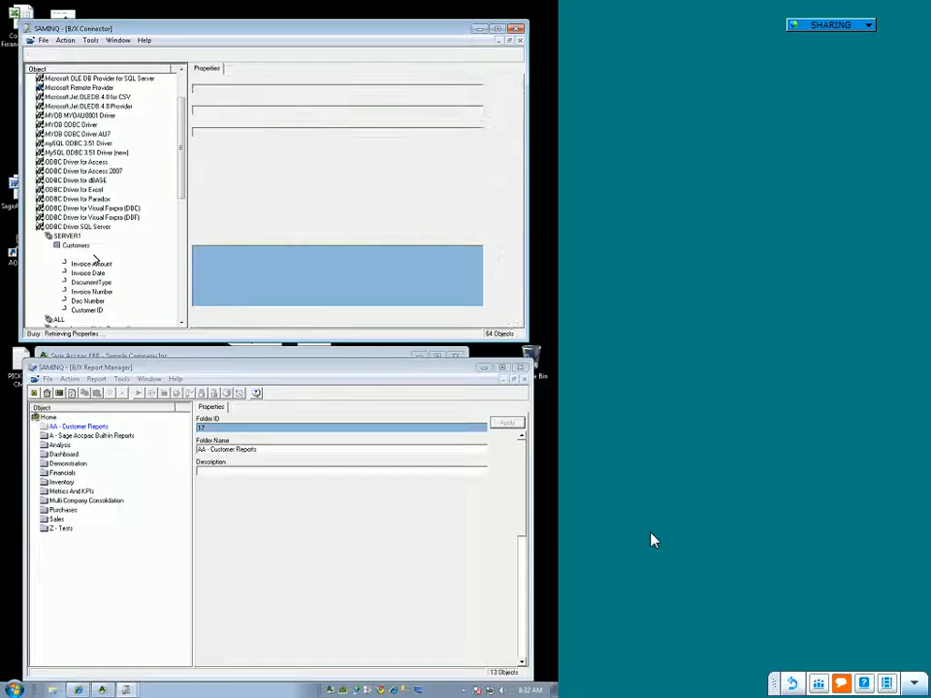
right_click(110, 257)
click(121, 275)
text(Customer Name)
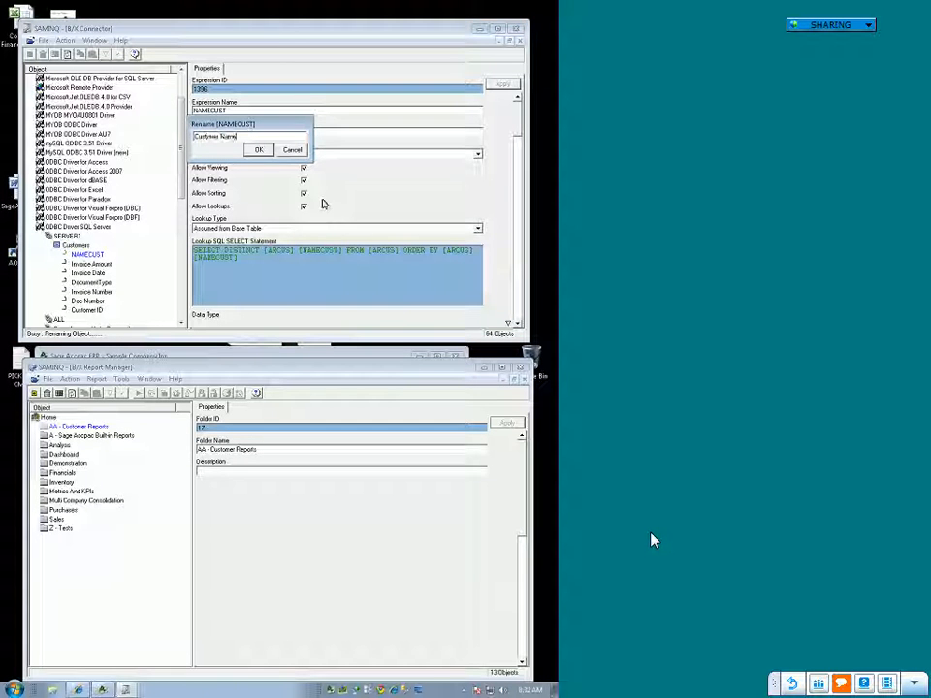
click(256, 149)
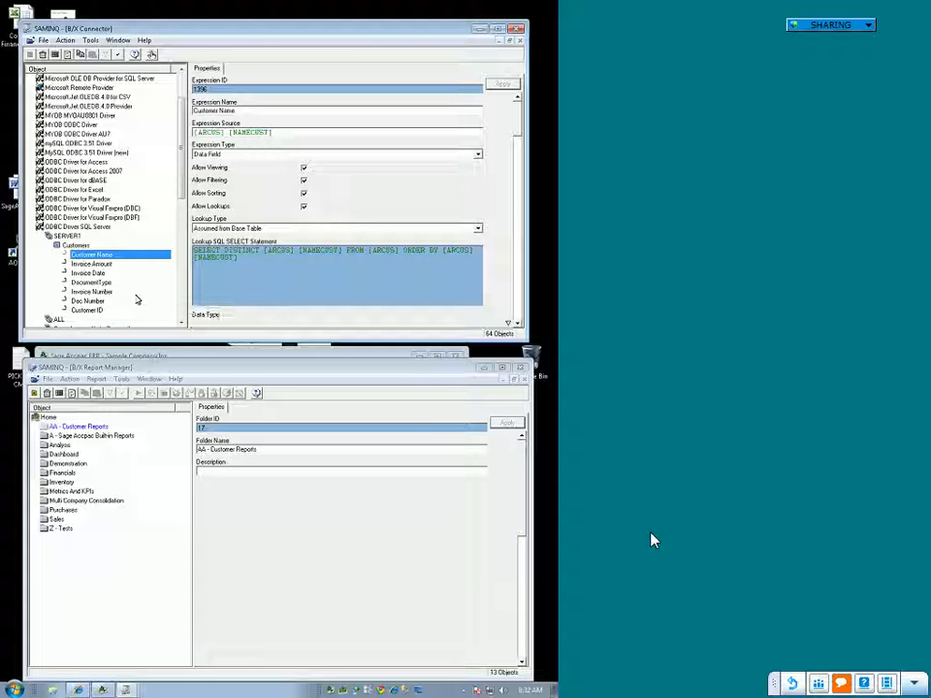
Step: Add a standard report named "Customer List" to the AA - Customer Reports folder
right_click(82, 430)
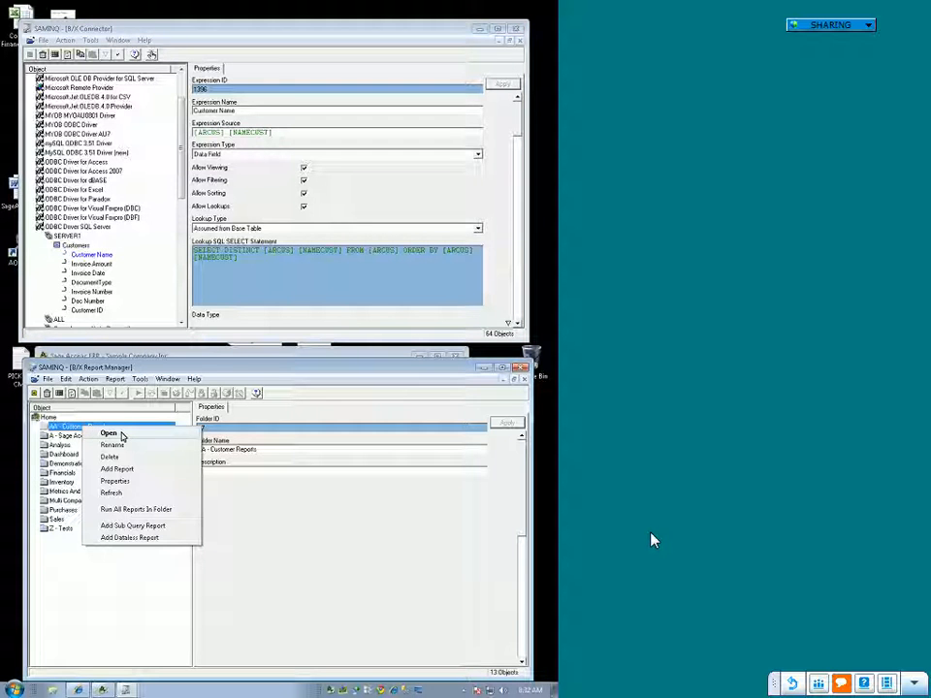
click(116, 469)
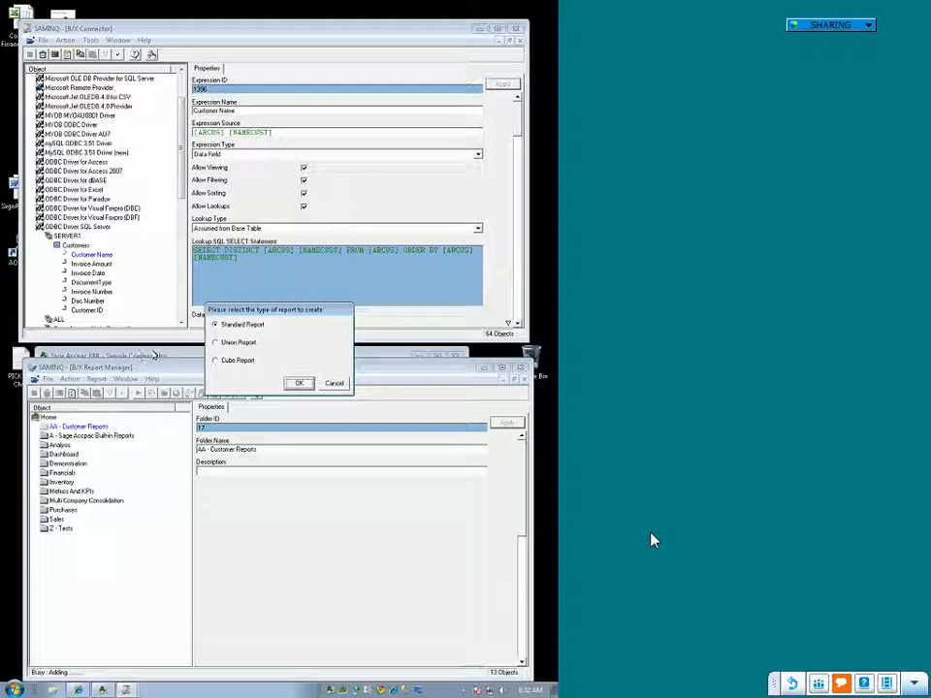
click(298, 383)
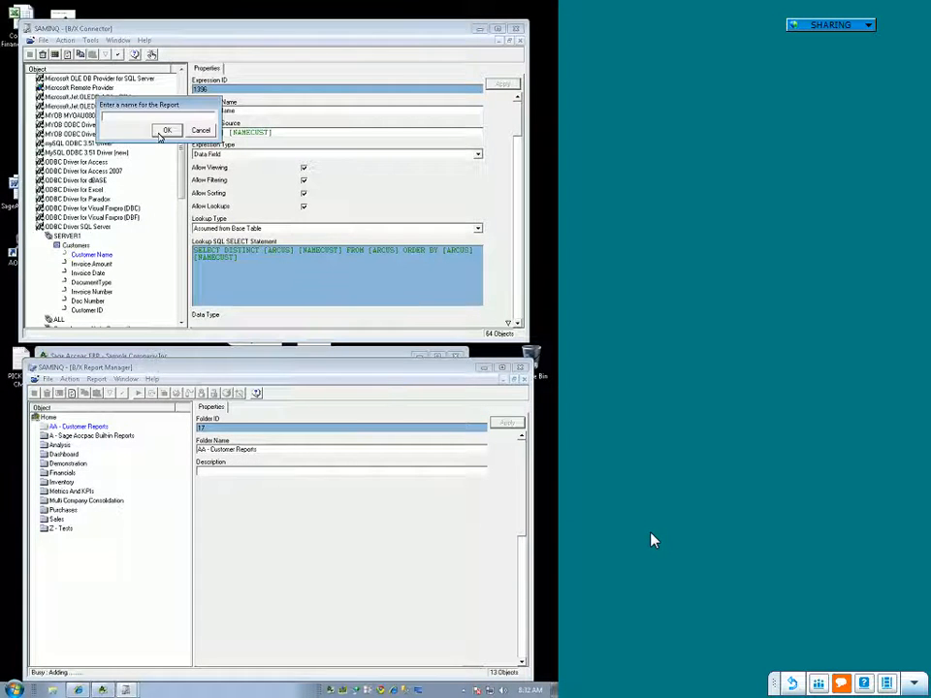
text(Customer List)
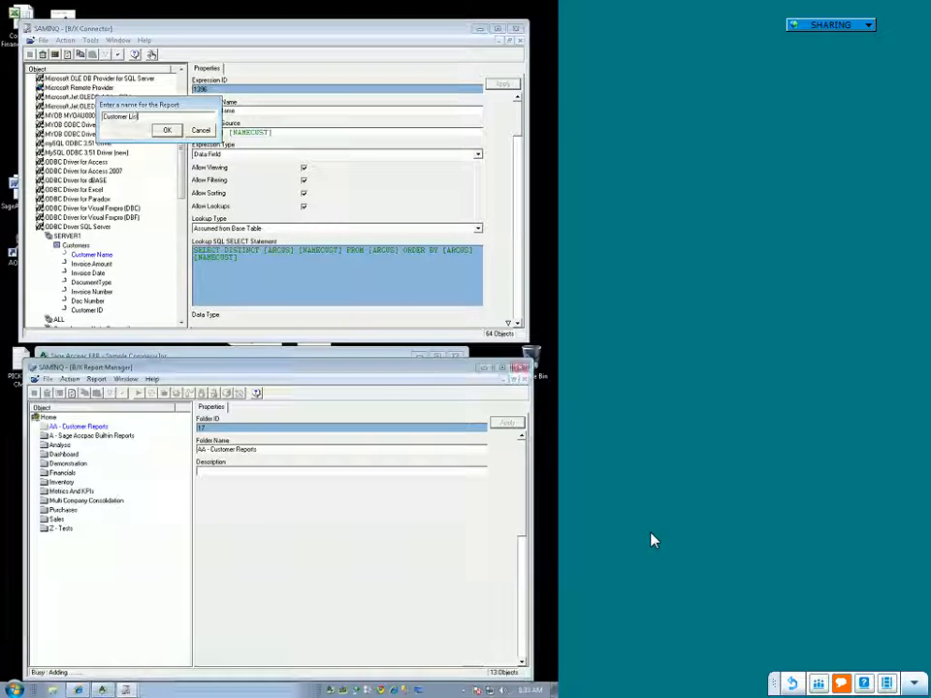
key(Return)
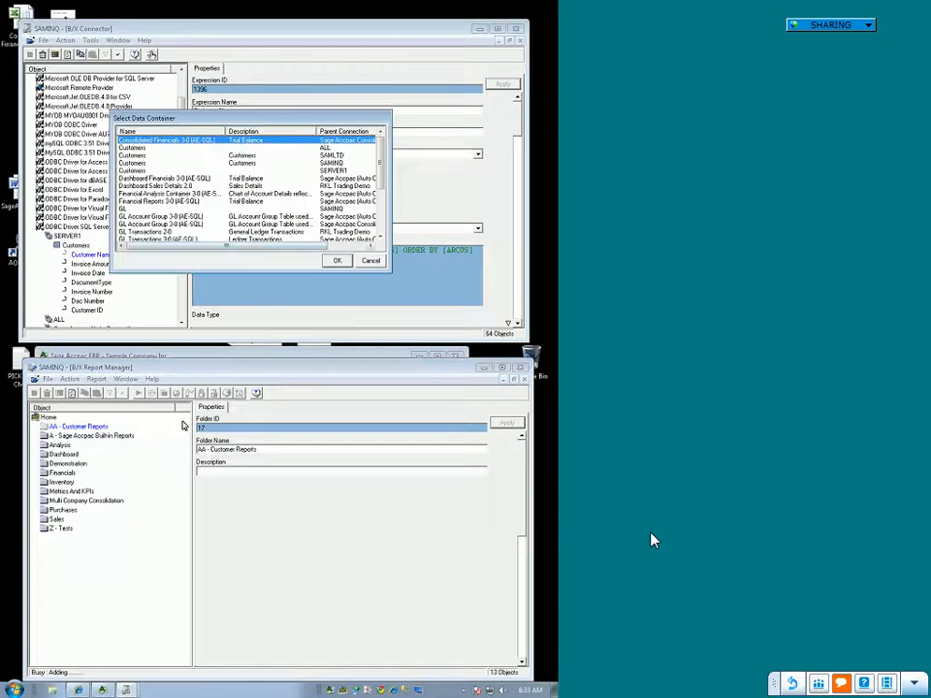
Step: Base the report on the Customers container with parent connection SERVER1 and include Customer ID and Customer Name as its column fields
key(Down)
key(Down)
key(Down)
key(Down)
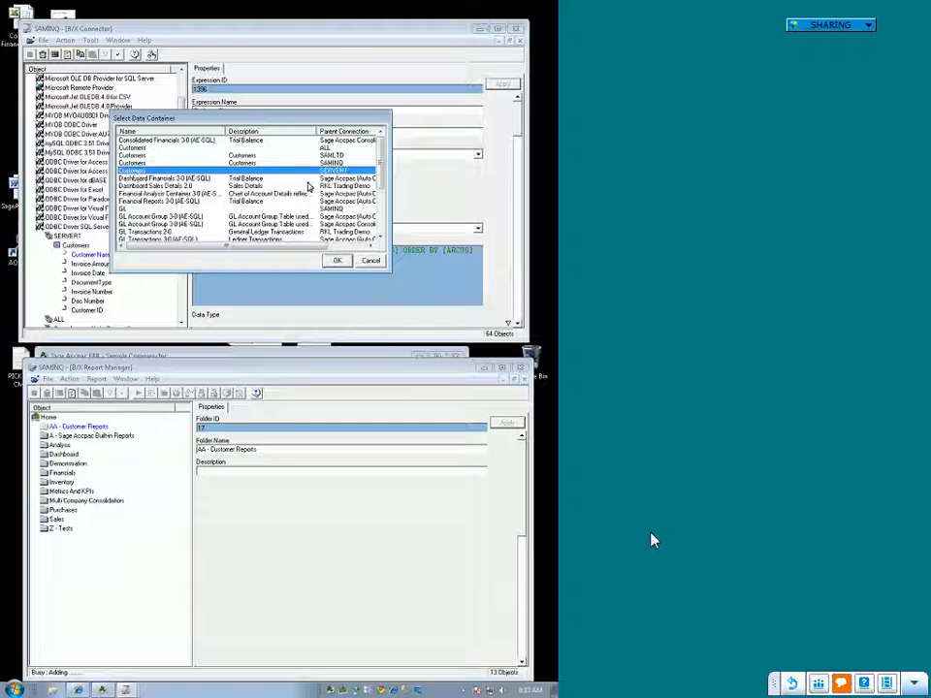
click(338, 261)
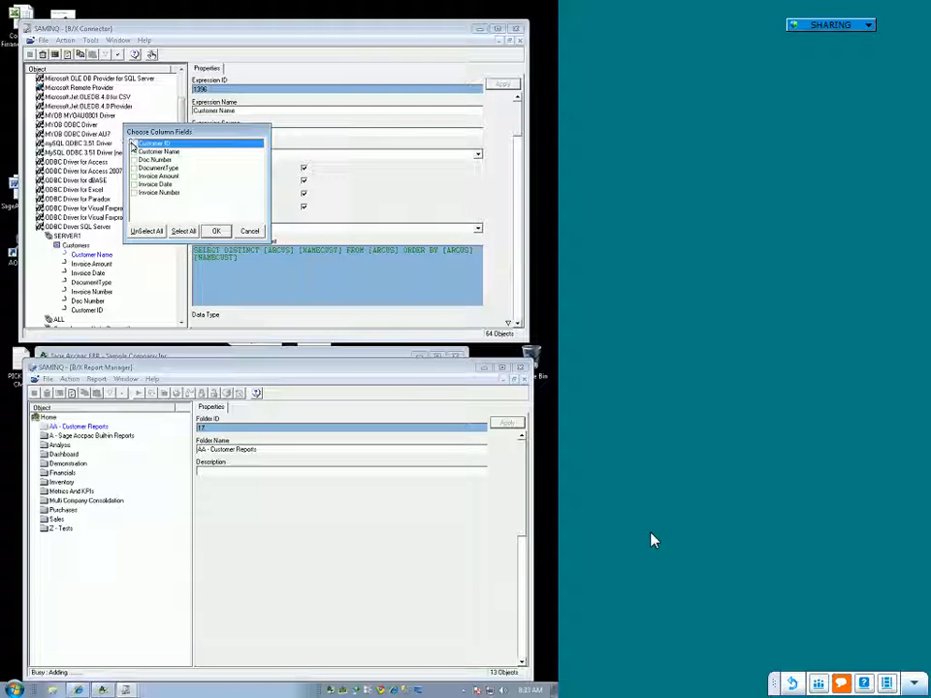
click(135, 143)
click(134, 153)
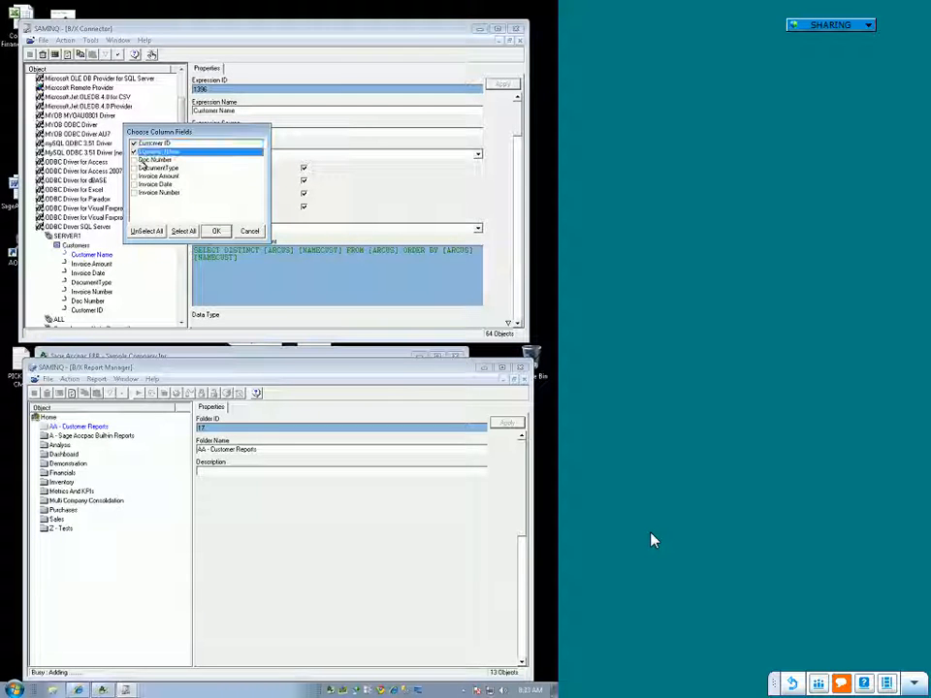
click(216, 232)
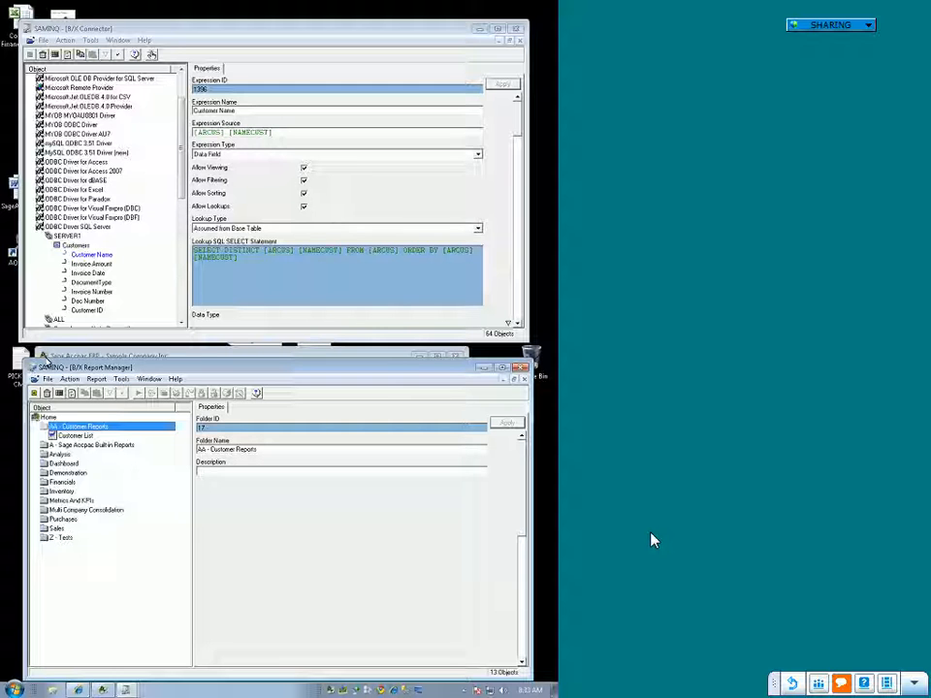
Step: Run the Customer List report and inspect the first Customer ID rows in the Excel output
click(76, 436)
right_click(77, 436)
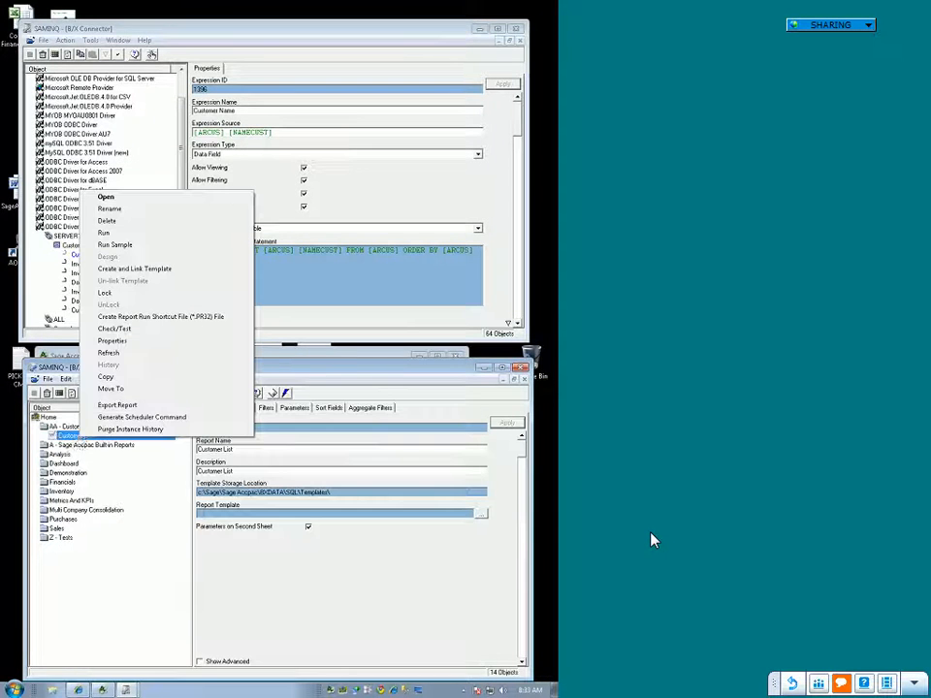
click(118, 235)
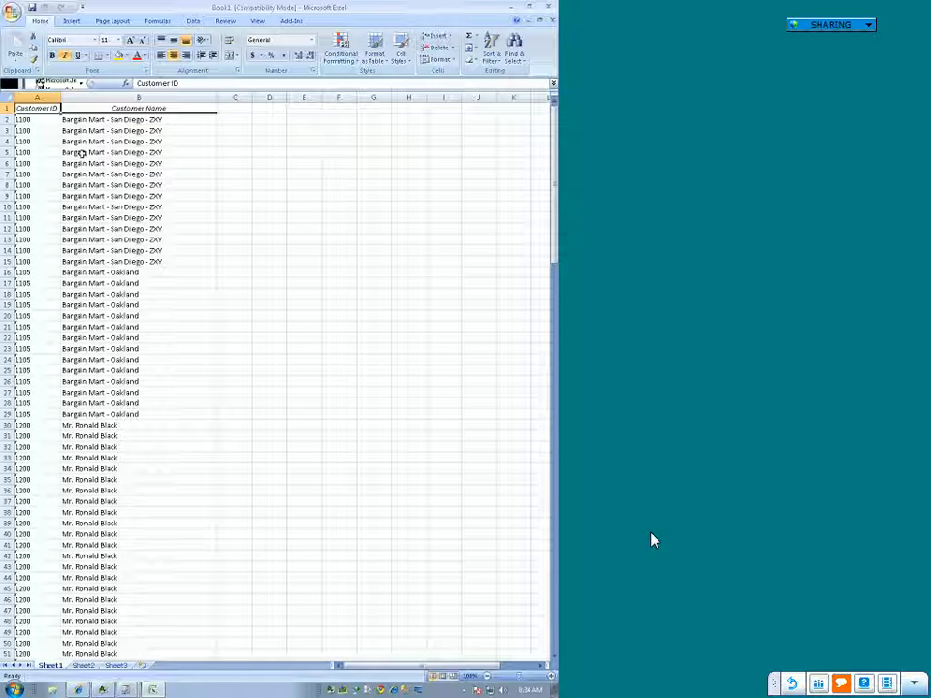
click(42, 121)
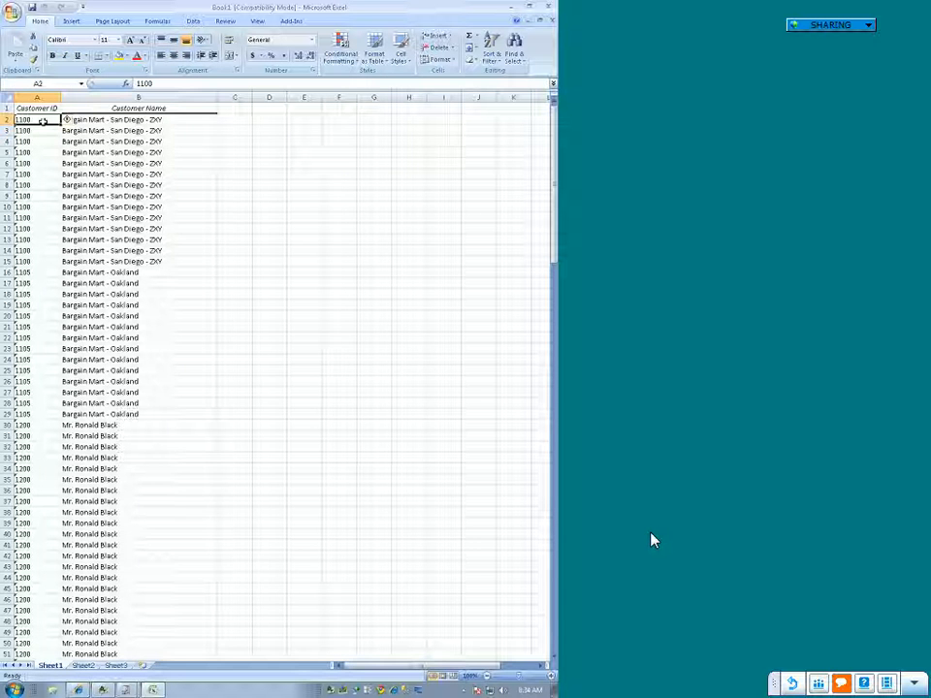
click(43, 131)
click(42, 141)
click(39, 120)
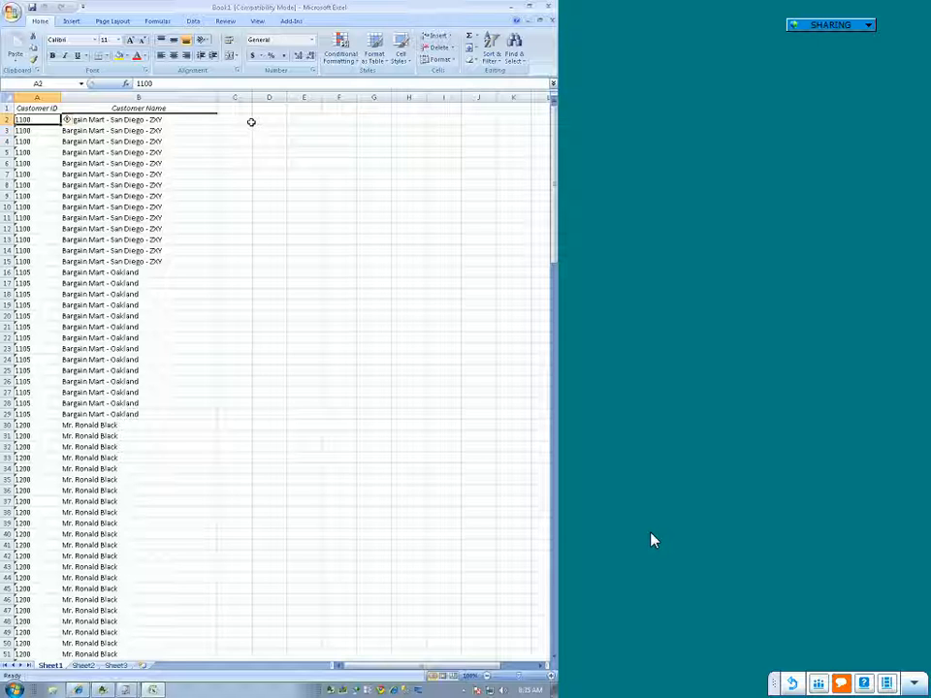
Step: Examine the Customer ID and Customer Name headers and review the report rows down to the last record
click(43, 107)
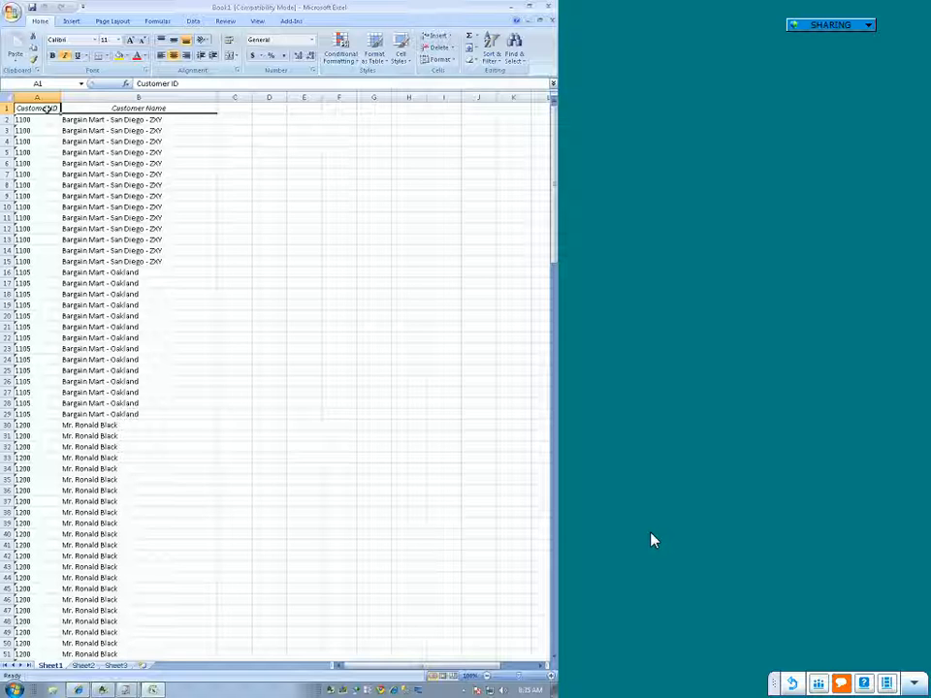
click(150, 108)
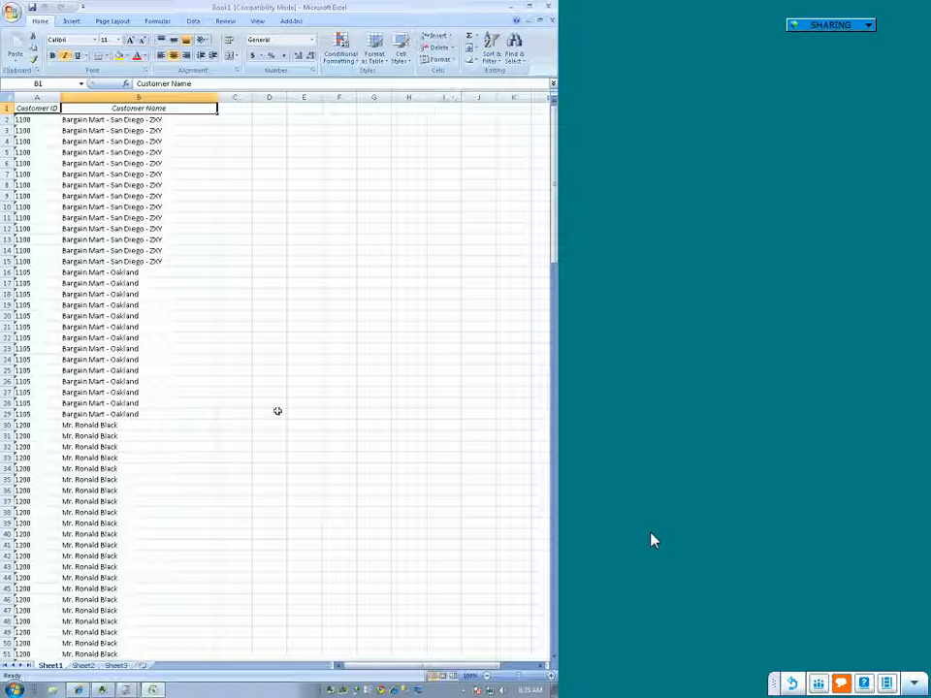
scroll(291, 396, down, 20)
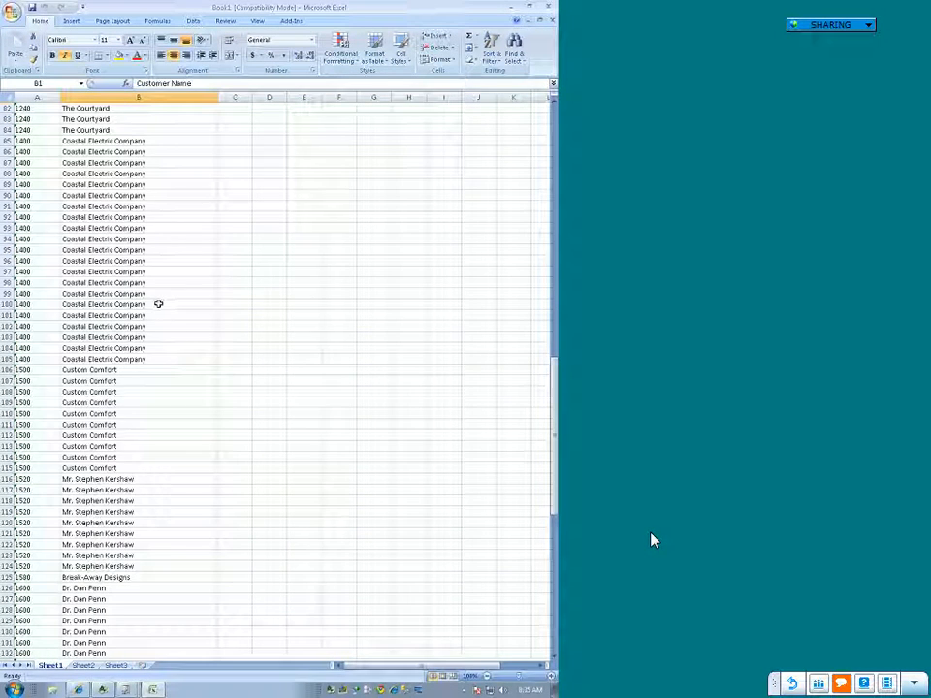
scroll(174, 316, down, 8)
scroll(176, 317, down, 11)
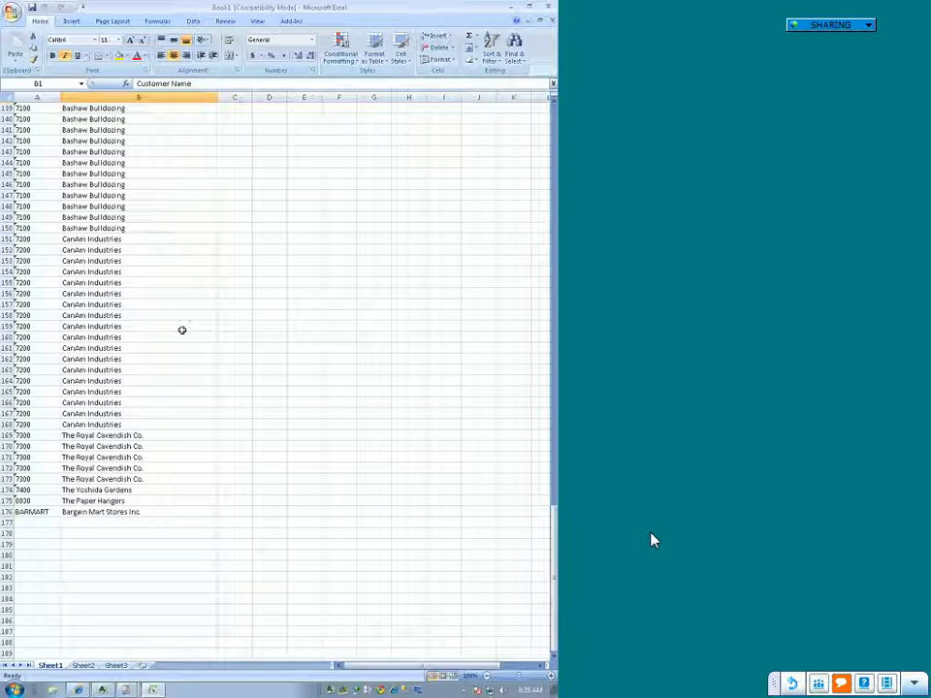
Step: Select the entire customer data region and check its range name and extent up to the header row
click(97, 382)
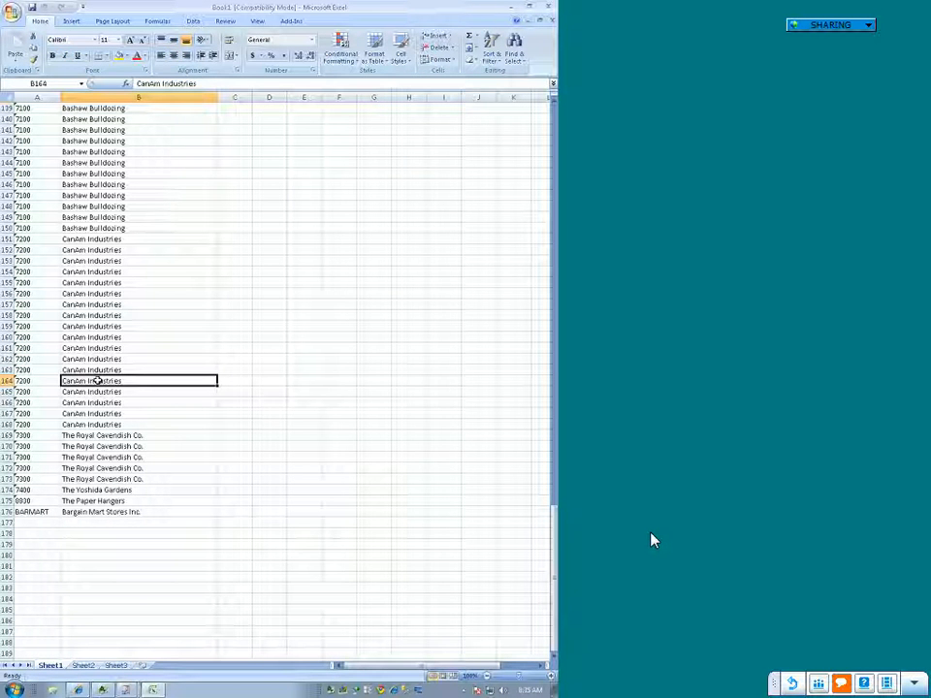
key(ctrl+shift+8)
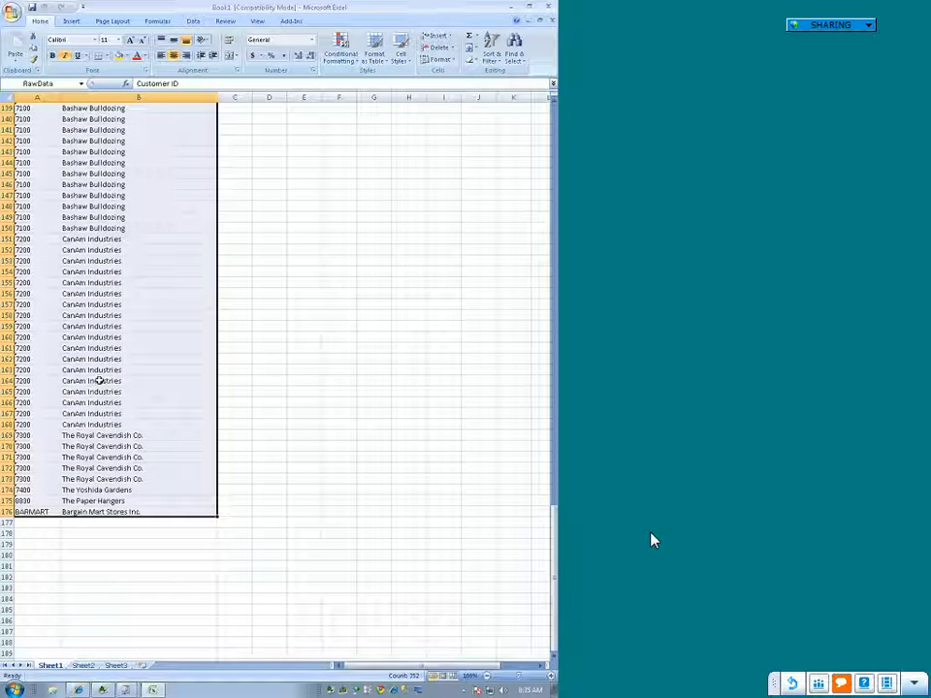
scroll(352, 372, up, 7)
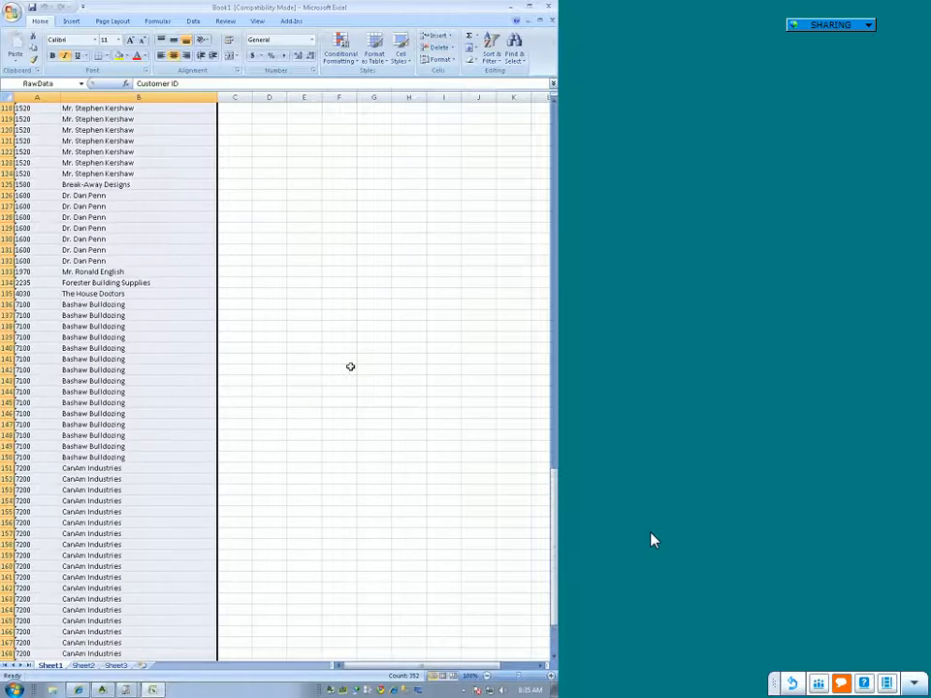
scroll(351, 367, up, 18)
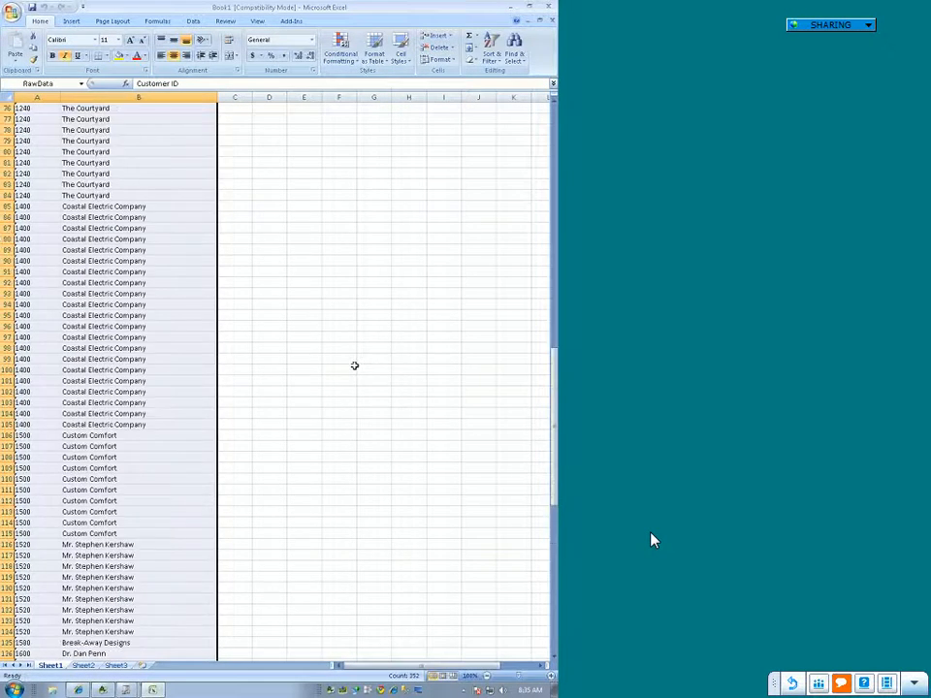
scroll(355, 370, up, 20)
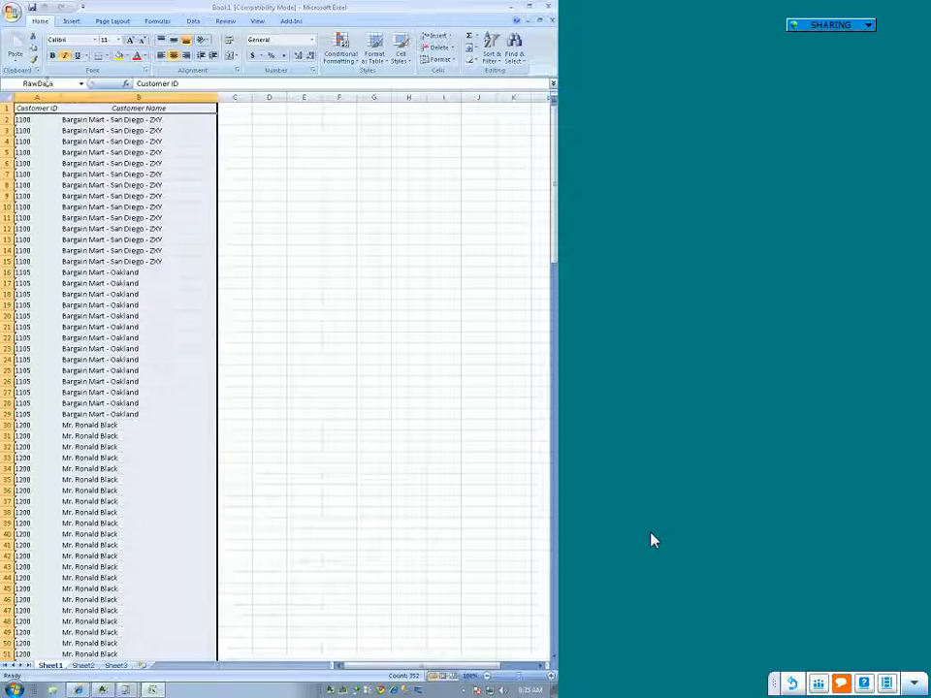
Step: Check the range names assigned to the Customer Name column, the Customer ID column and both columns together
click(146, 326)
click(74, 93)
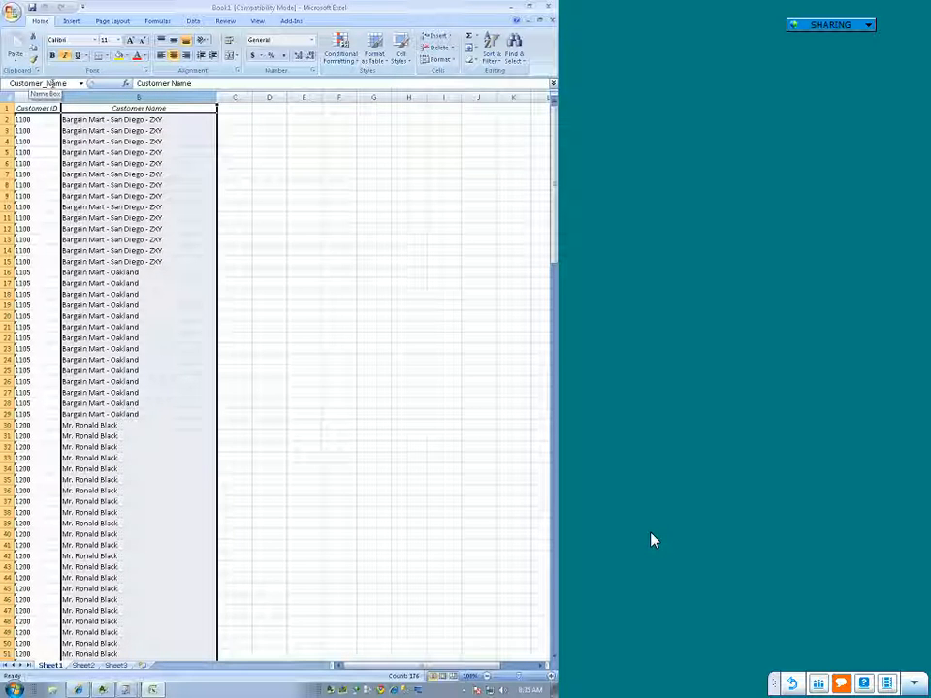
click(116, 152)
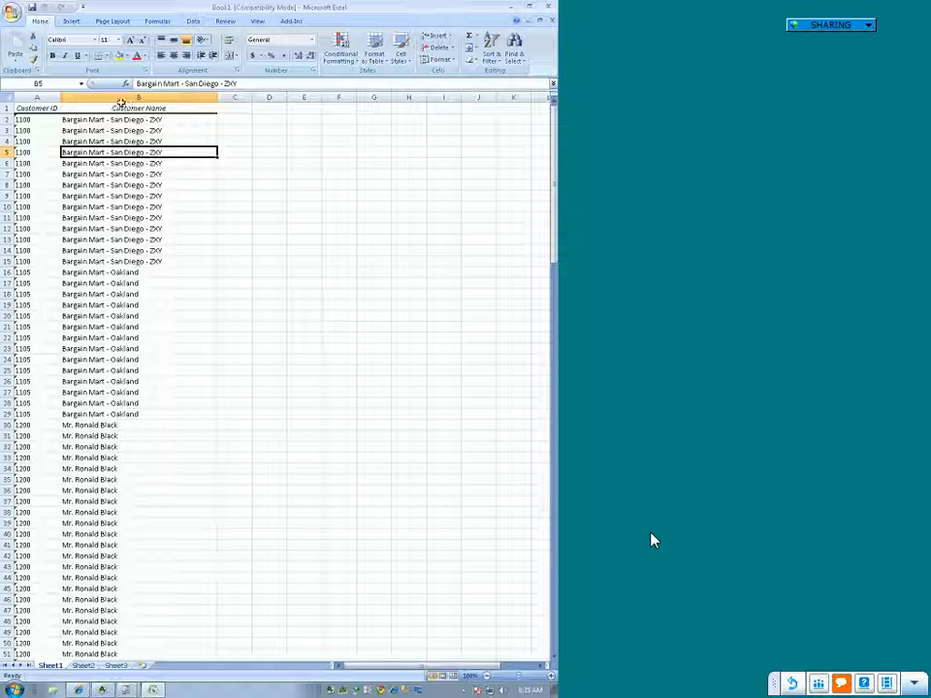
click(50, 106)
click(47, 96)
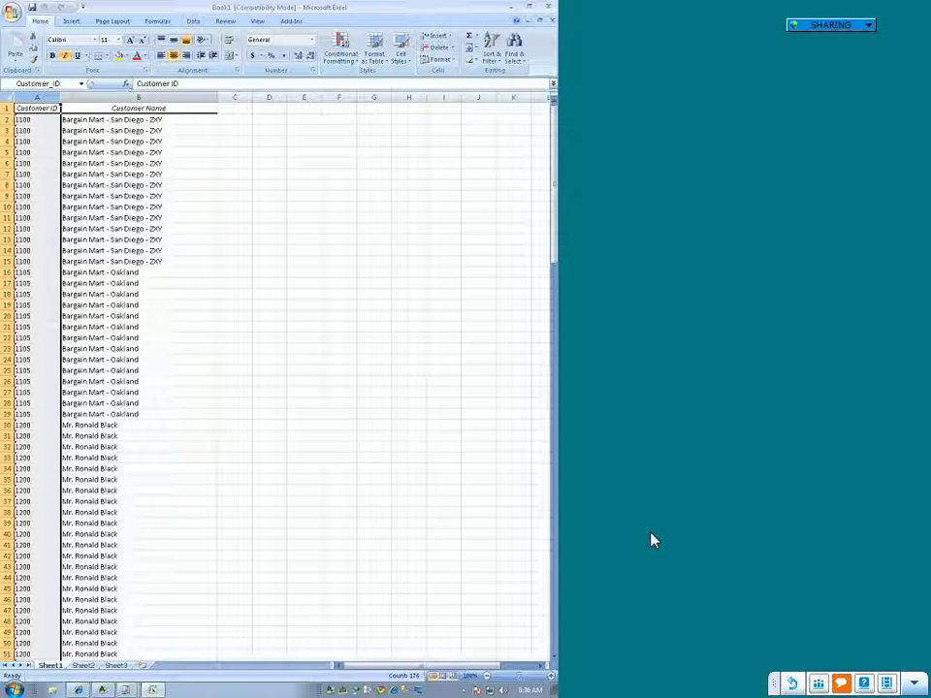
drag(41, 96, 136, 96)
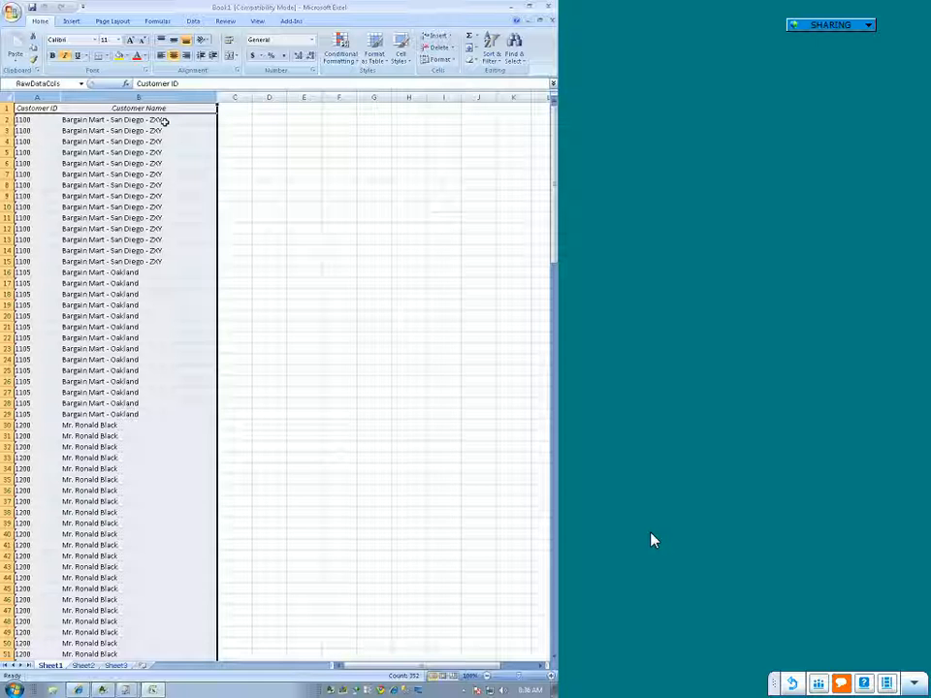
Step: List all the defined range names in the workbook from an empty cell
click(268, 162)
click(81, 84)
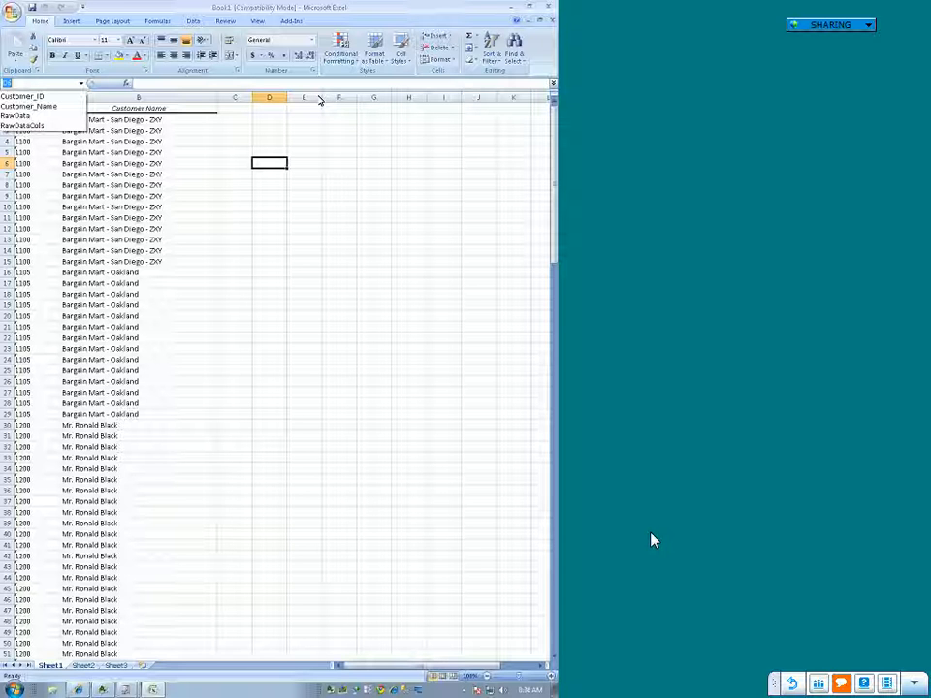
click(504, 237)
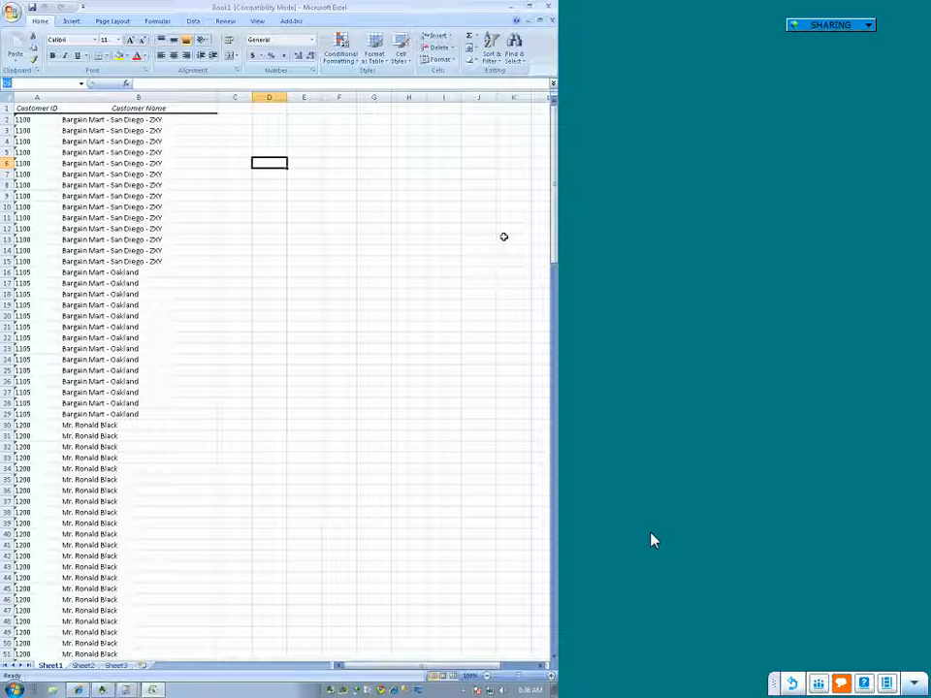
Step: Review the raw customer data on Sheet1 from the first rows to the end of the list
click(111, 402)
click(126, 207)
click(121, 164)
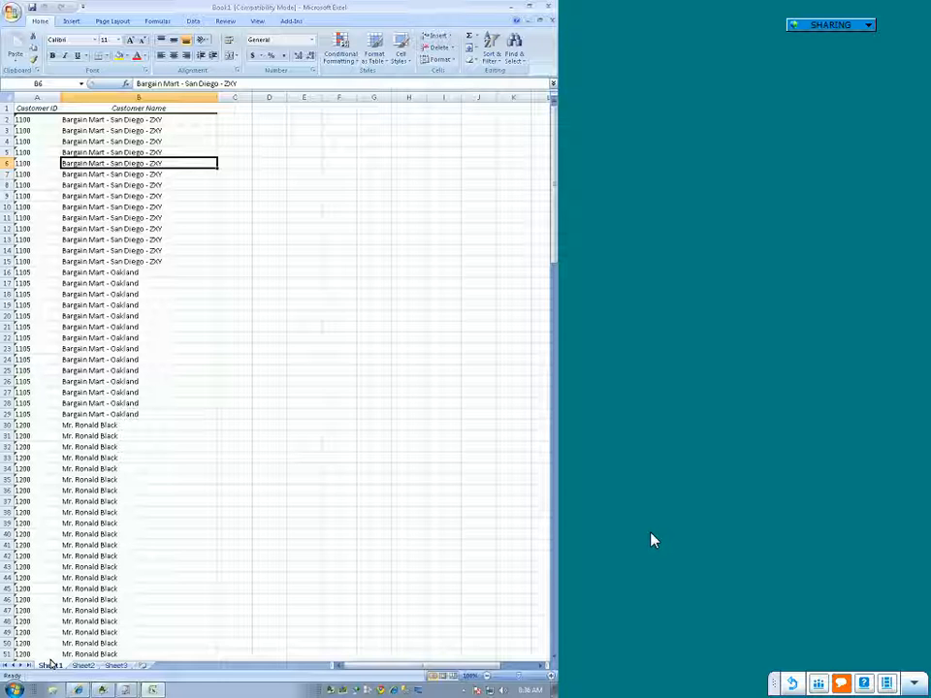
scroll(25, 544, down, 3)
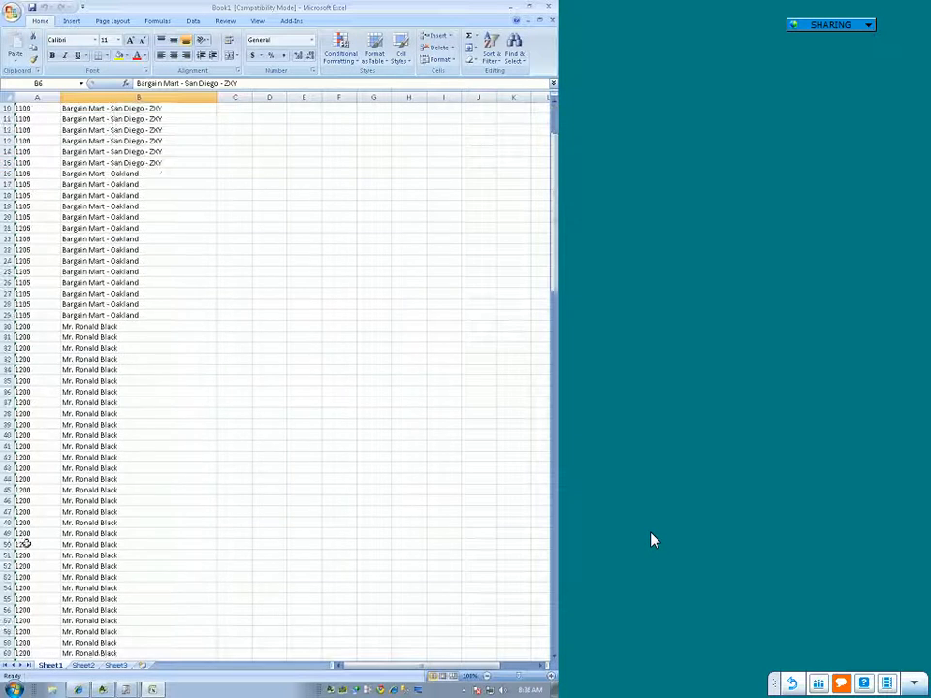
scroll(25, 544, down, 20)
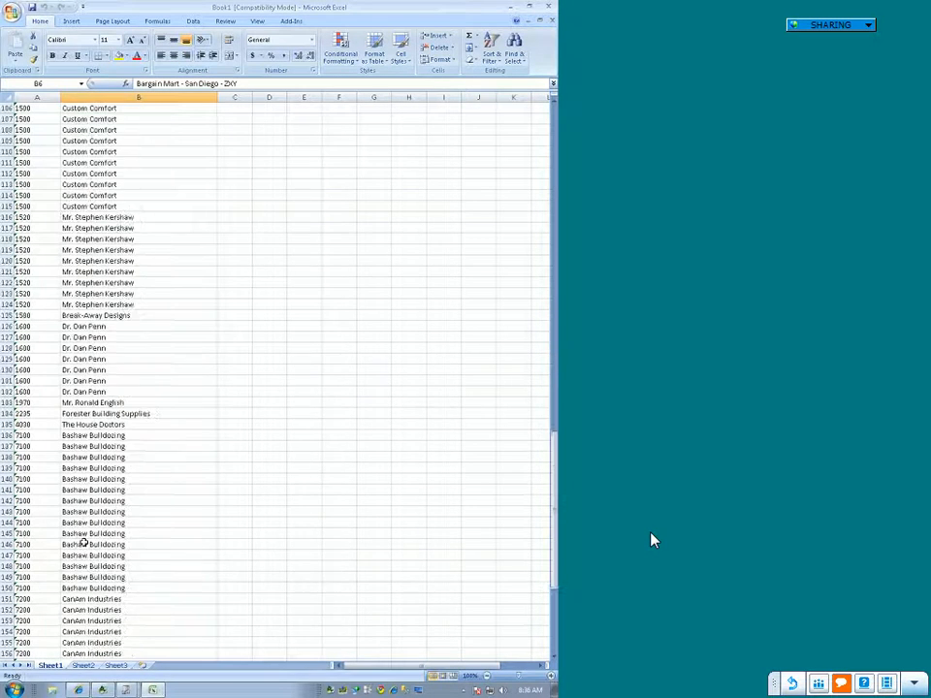
scroll(84, 544, down, 15)
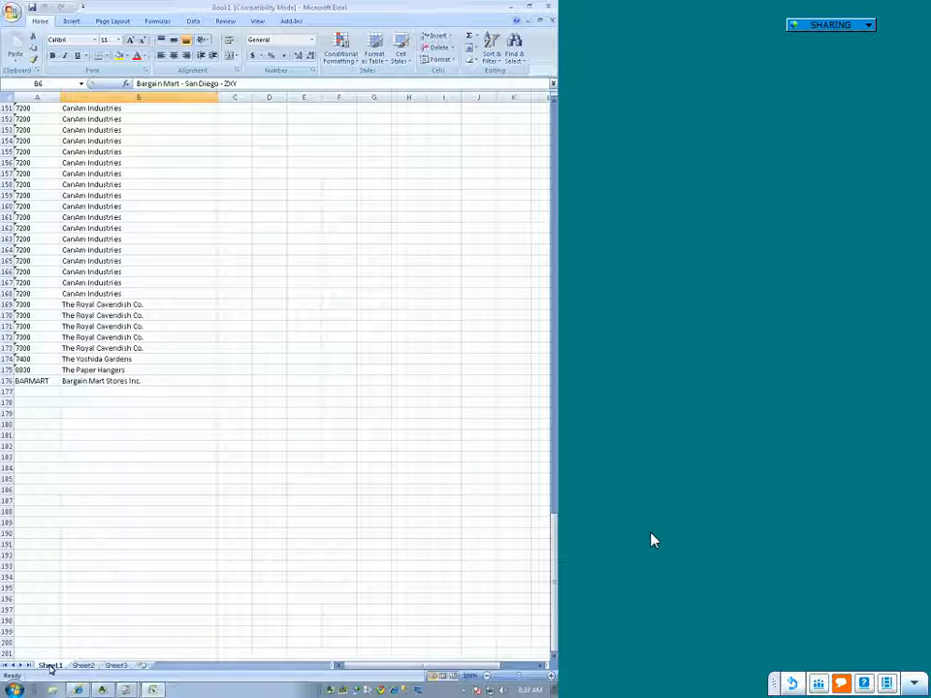
Step: Move Sheet1 behind Sheet3, switch between the worksheets, and return Sheet1 to the first position
drag(102, 668, 147, 668)
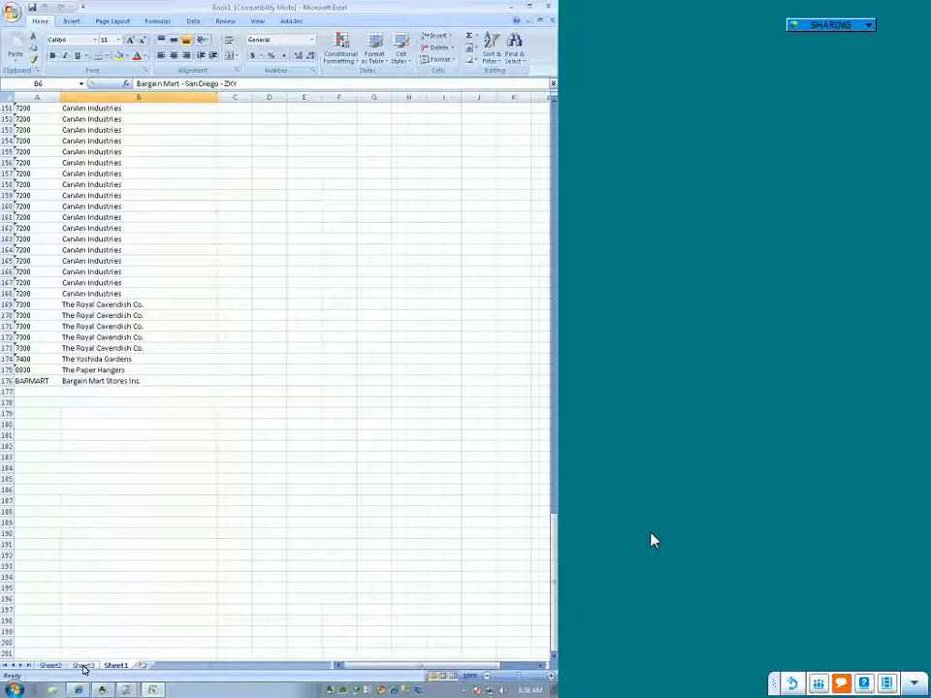
click(86, 665)
click(113, 666)
click(85, 667)
click(114, 666)
drag(98, 668, 46, 665)
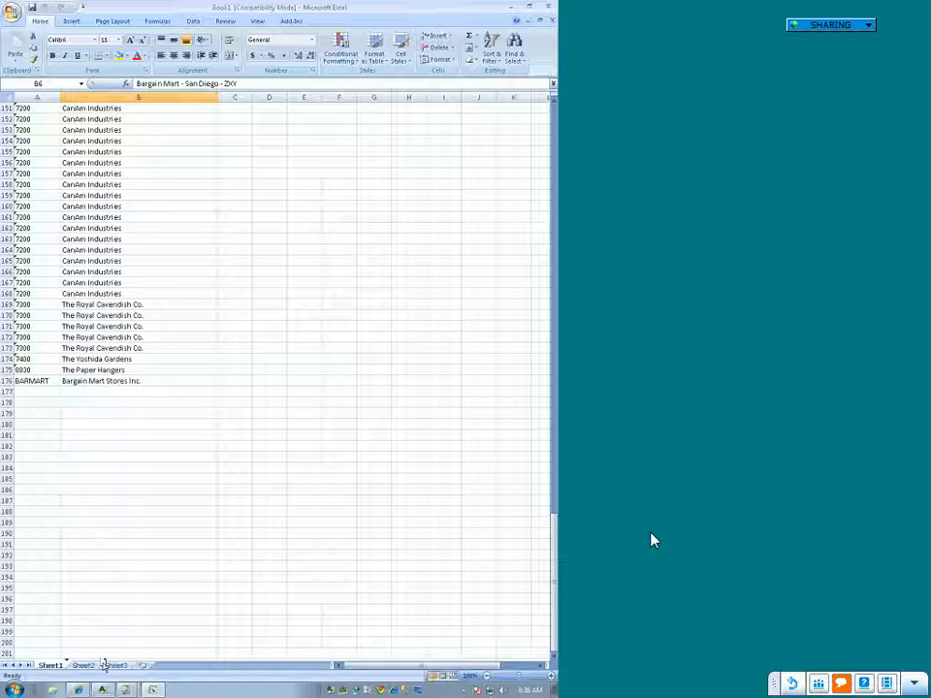
Step: Copy the full customer data range A1:B176 on Sheet1, including the headers
scroll(69, 424, up, 1)
click(84, 345)
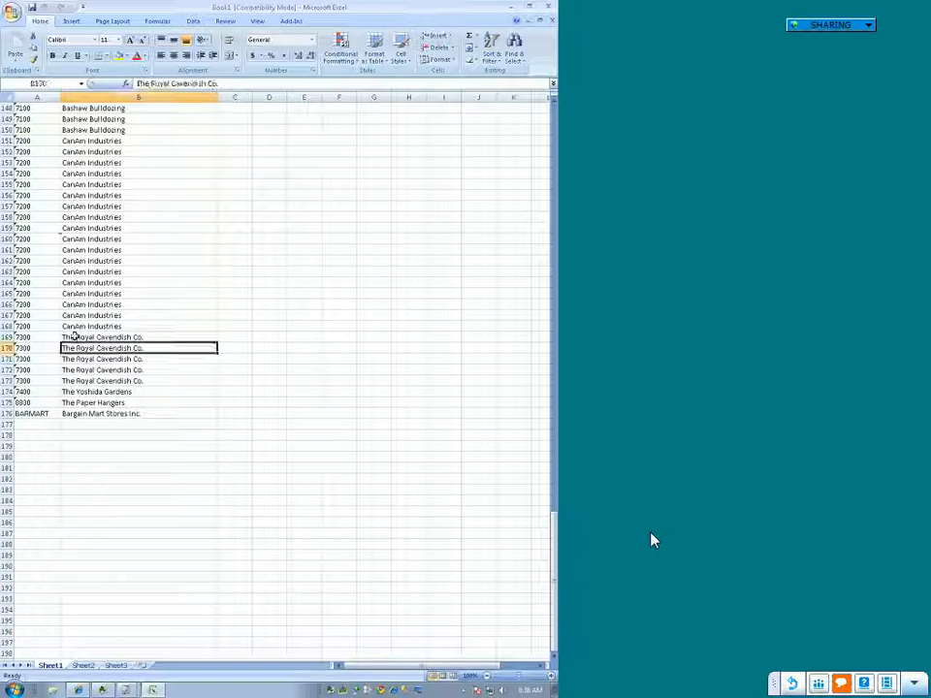
click(35, 250)
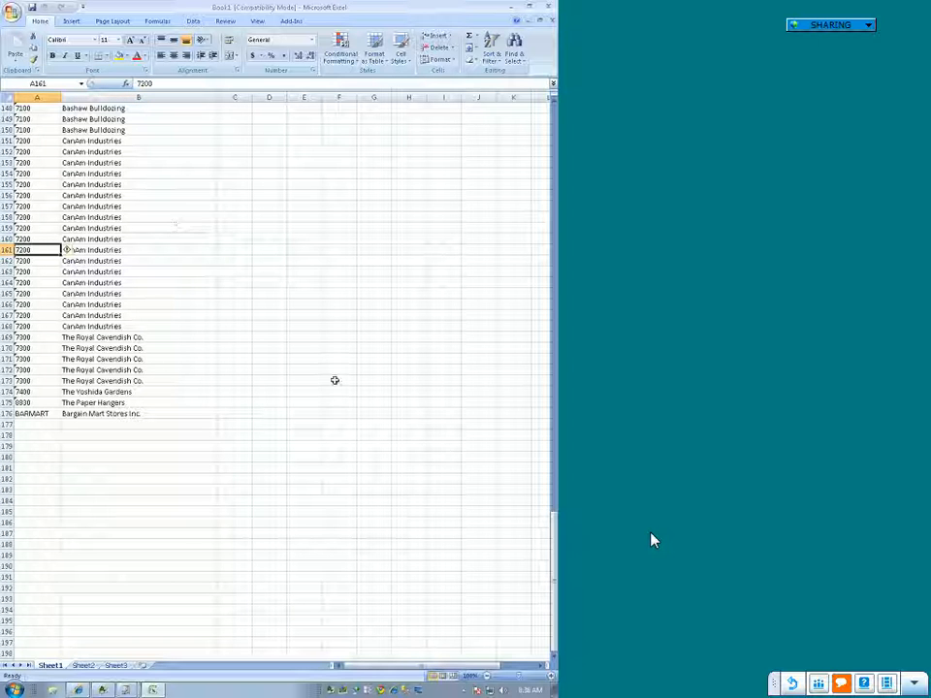
click(189, 534)
drag(133, 414, 35, 98)
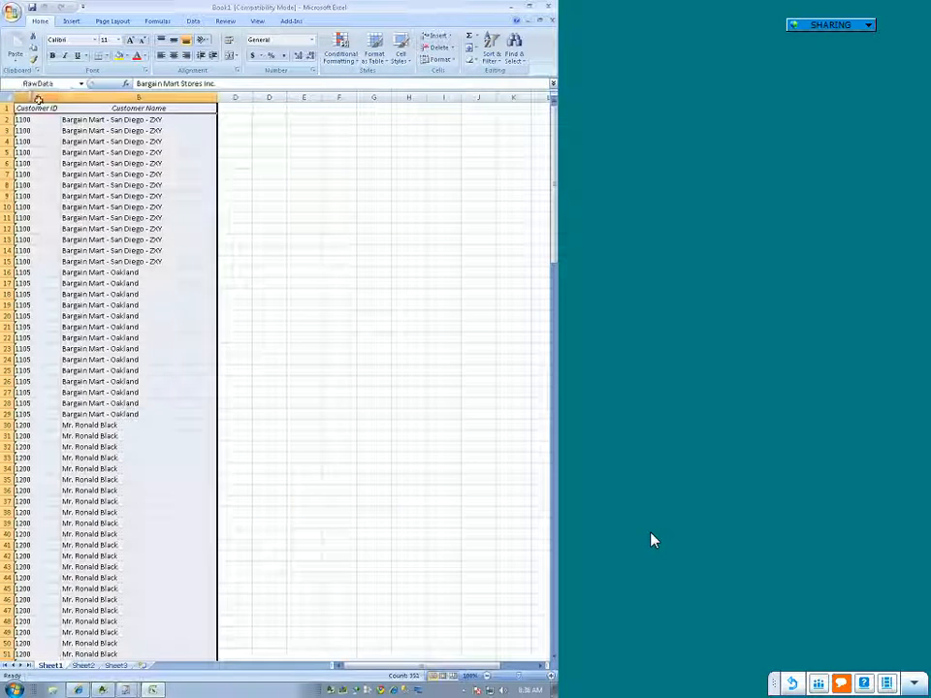
right_click(47, 182)
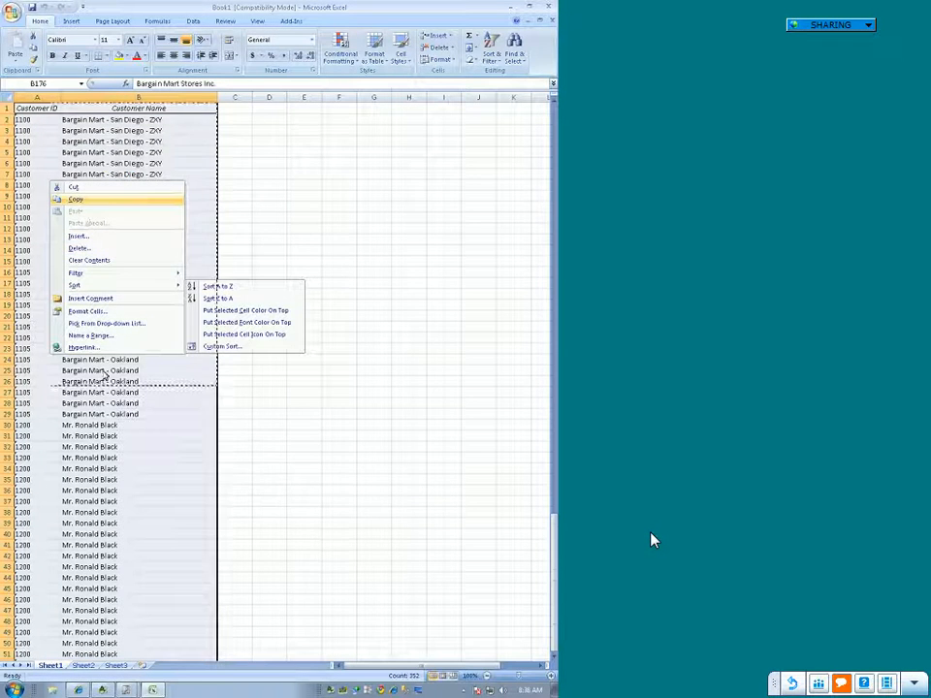
click(81, 204)
Step: Paste the copied customer data as links to Sheet1, starting at cell A1 of Sheet3
click(116, 665)
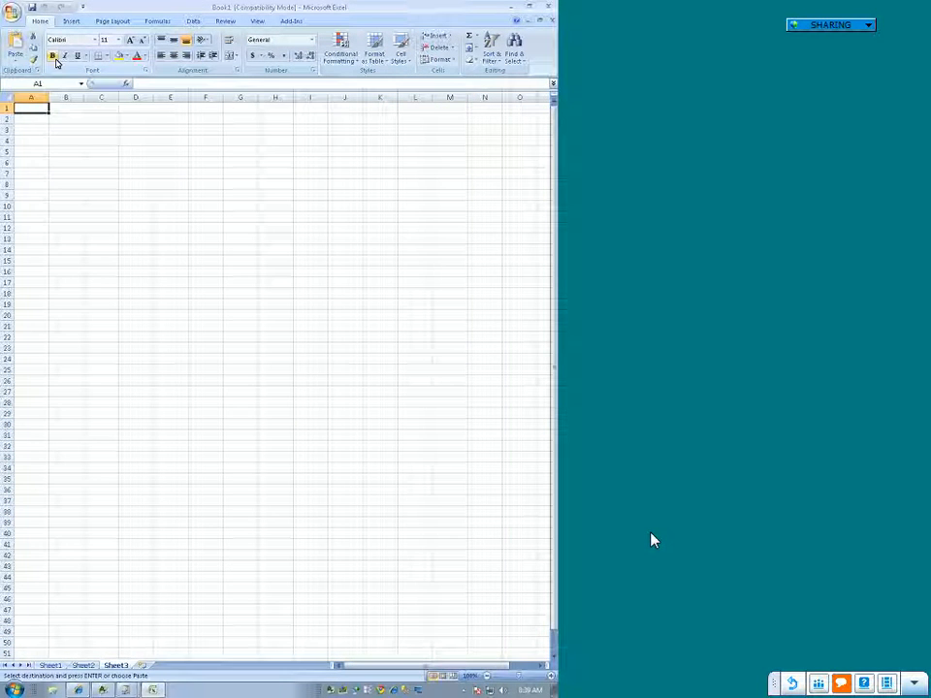
right_click(30, 108)
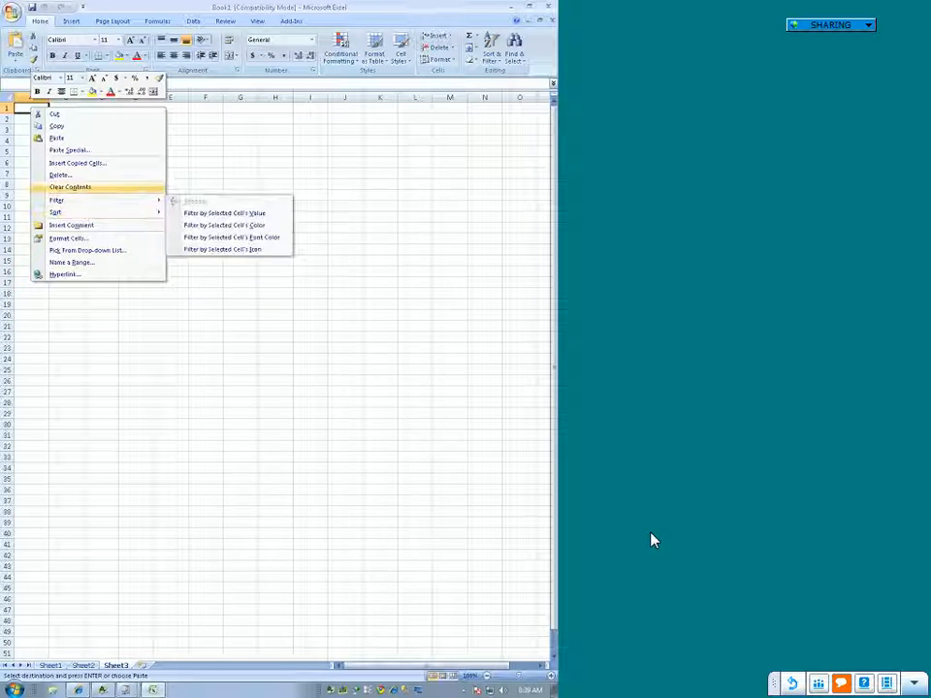
click(93, 152)
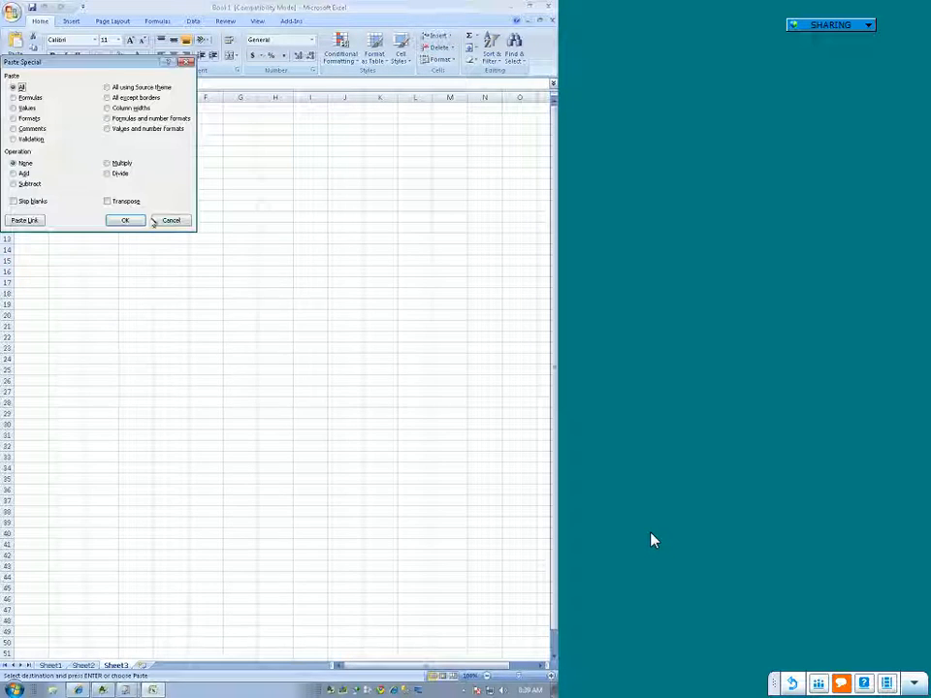
click(21, 221)
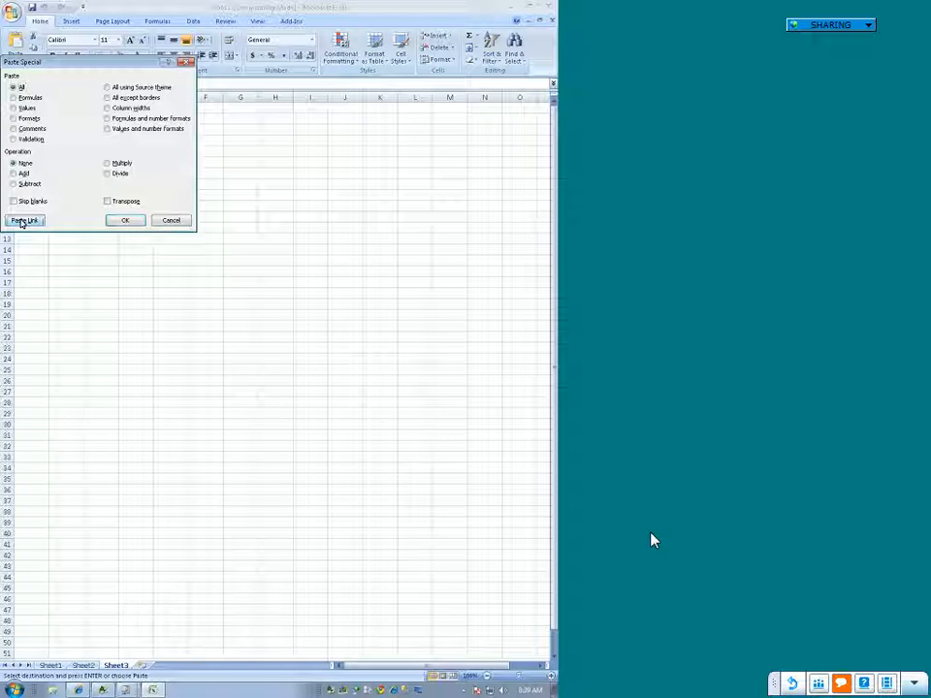
Step: Inspect a linked Customer ID formula on Sheet3 and review the linked rows below it
scroll(239, 444, down, 15)
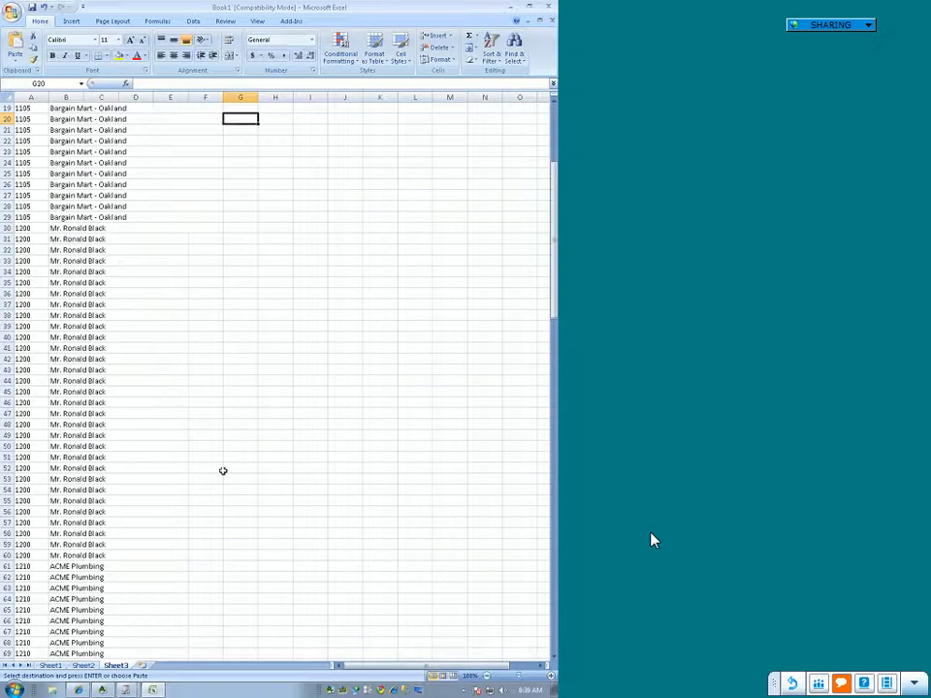
click(30, 347)
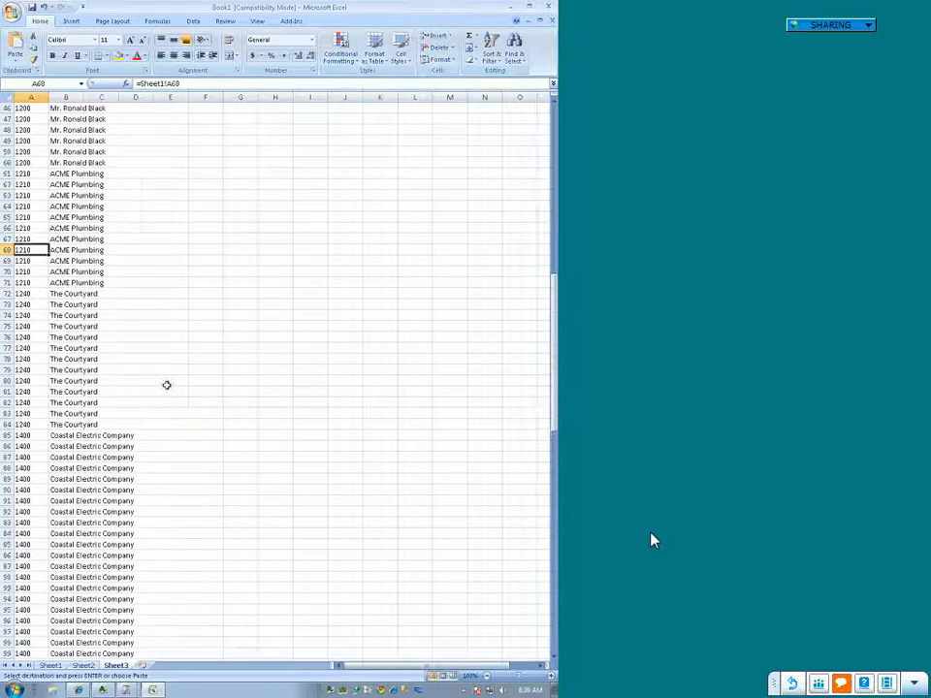
scroll(166, 384, down, 16)
scroll(111, 434, down, 9)
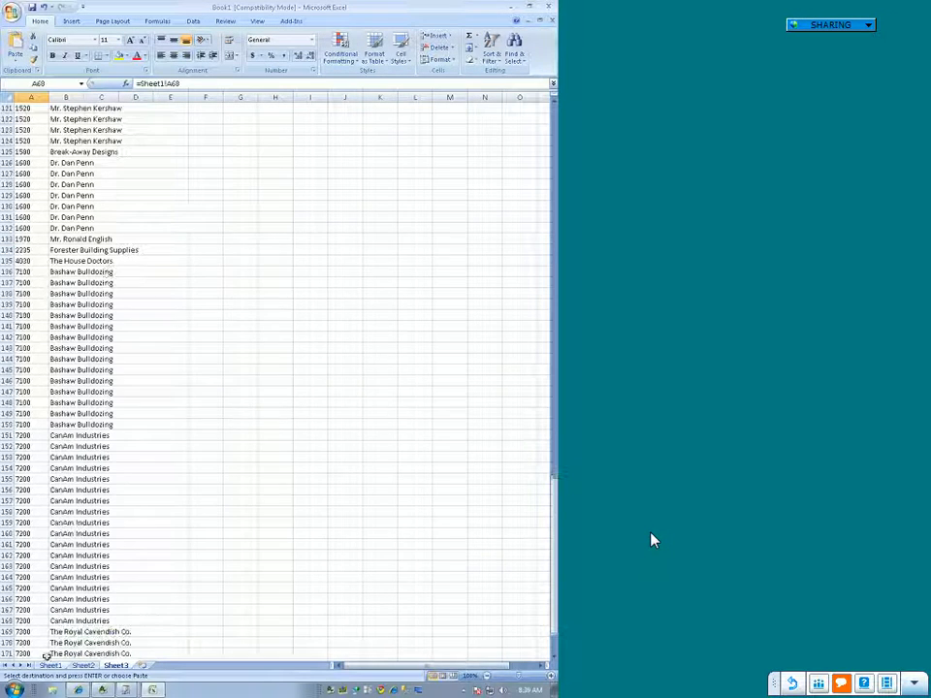
Step: Return to Sheet1 and look over the source cells of the linked customer data
click(50, 666)
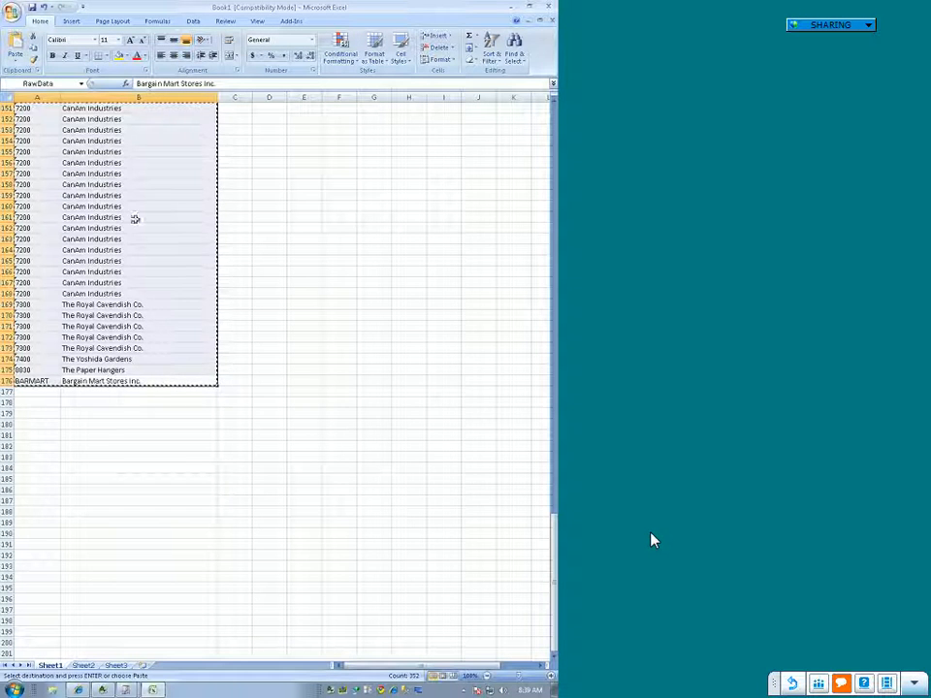
click(289, 229)
click(194, 207)
click(136, 252)
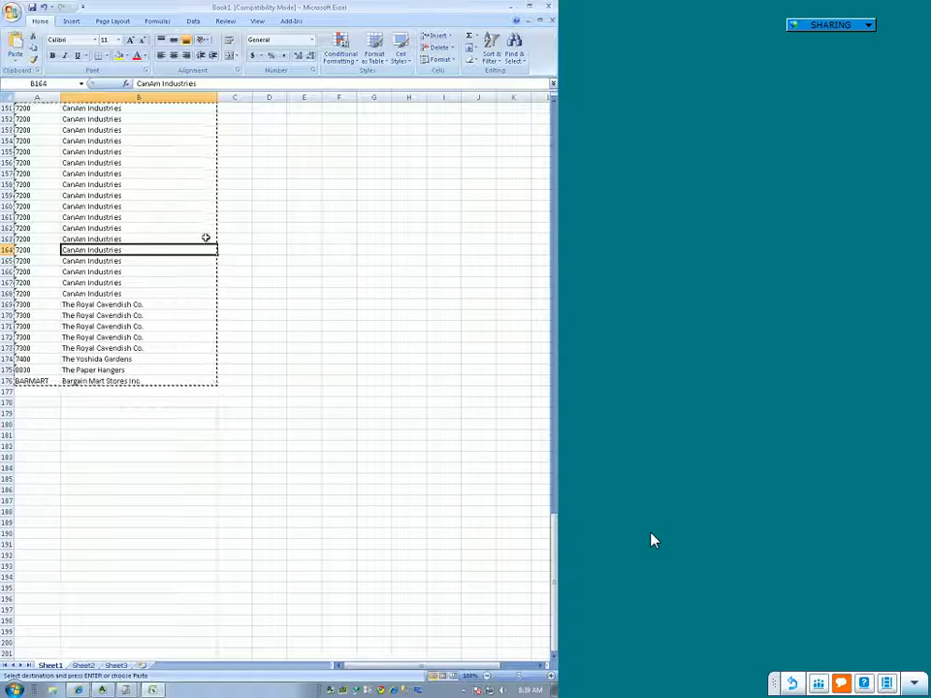
click(184, 209)
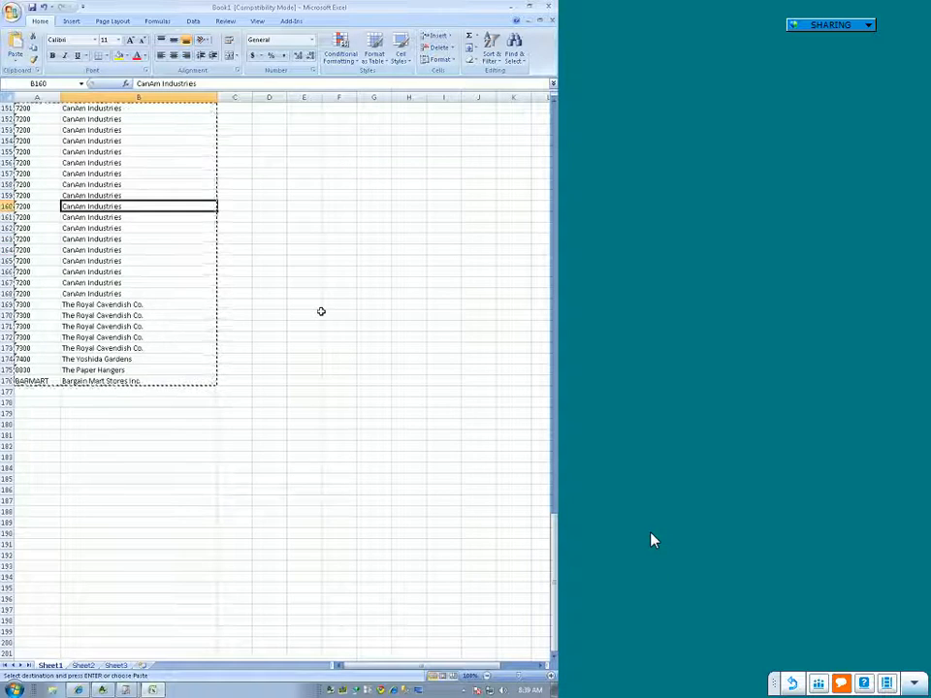
Step: Cancel the pending copy on Sheet1 and clear the linked customer data from columns A and B of Sheet3
click(372, 370)
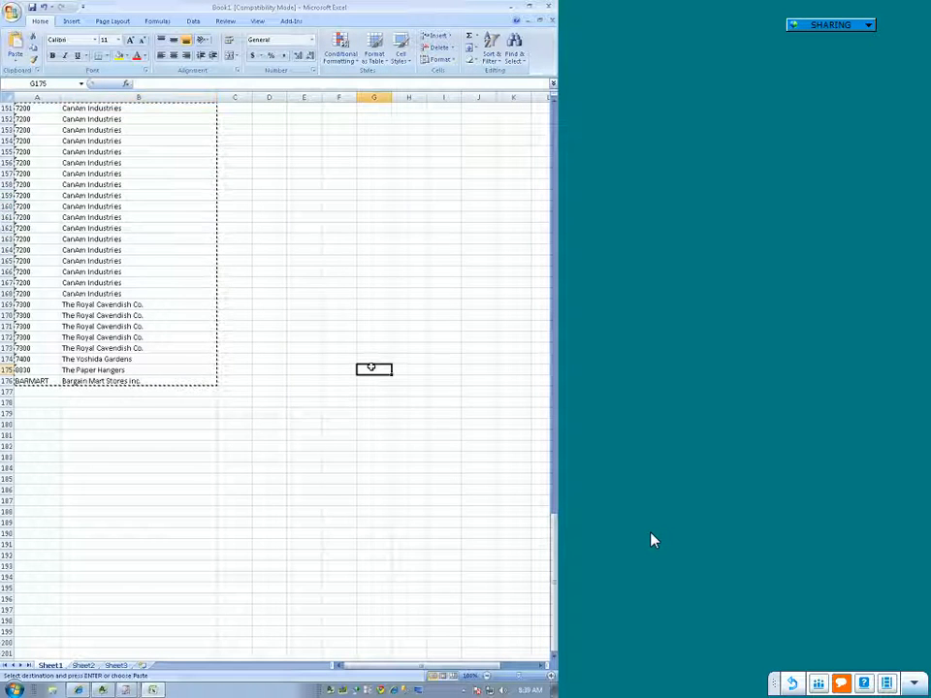
key(Escape)
click(264, 500)
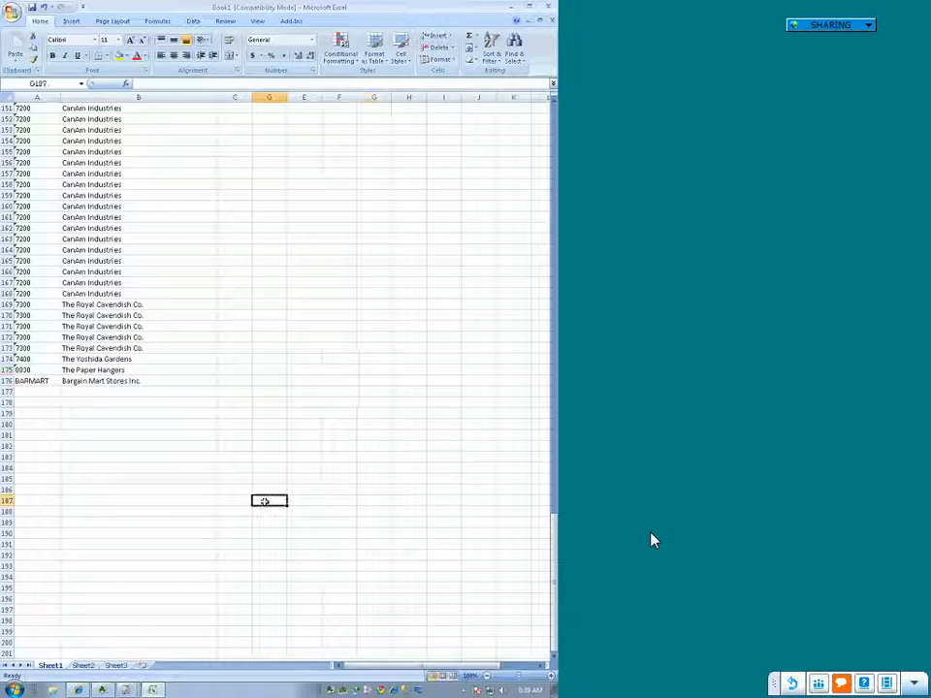
click(116, 666)
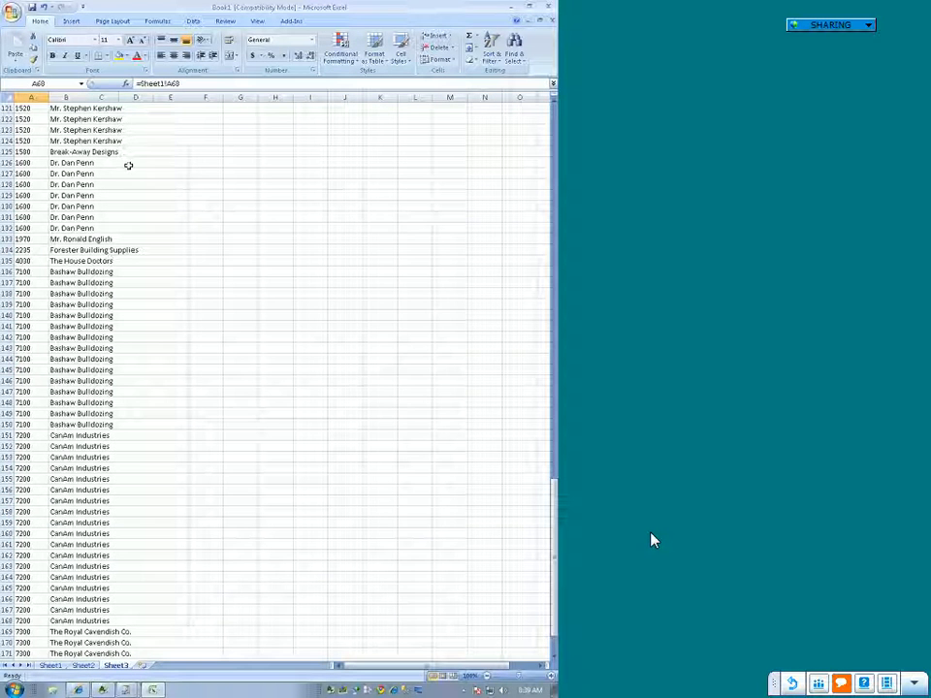
drag(43, 98, 70, 98)
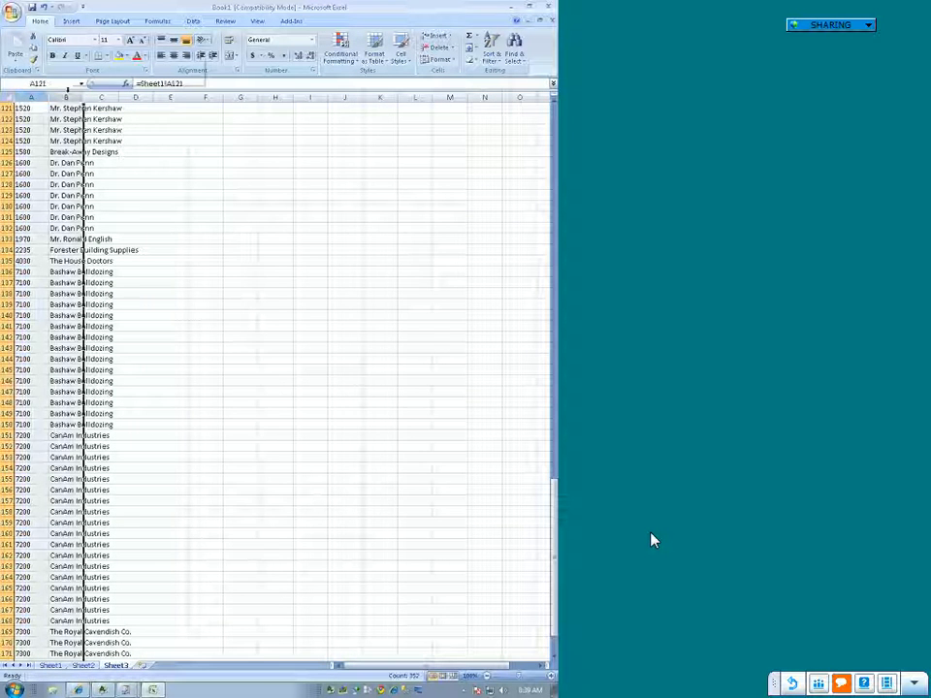
right_click(73, 98)
click(110, 165)
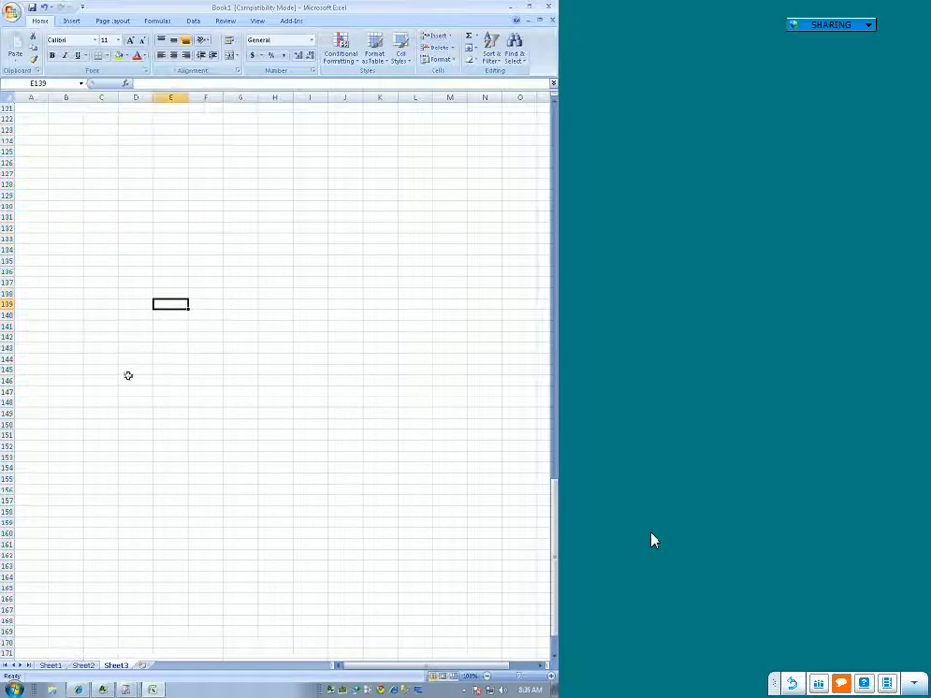
Step: Select the customer data on Sheet1 through the RawData named range and copy it
click(51, 666)
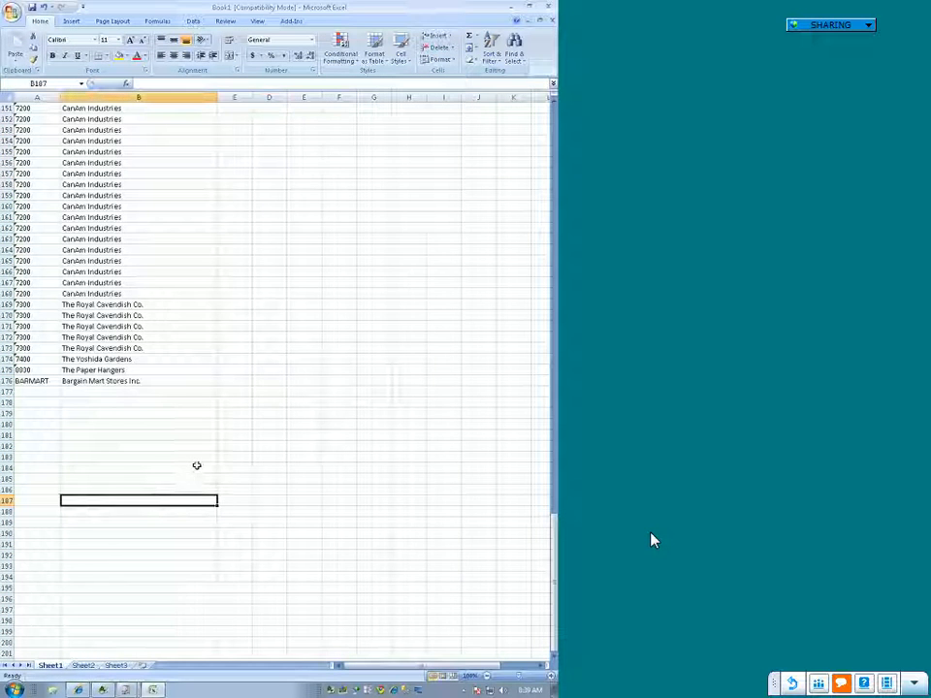
scroll(202, 472, up, 12)
click(126, 153)
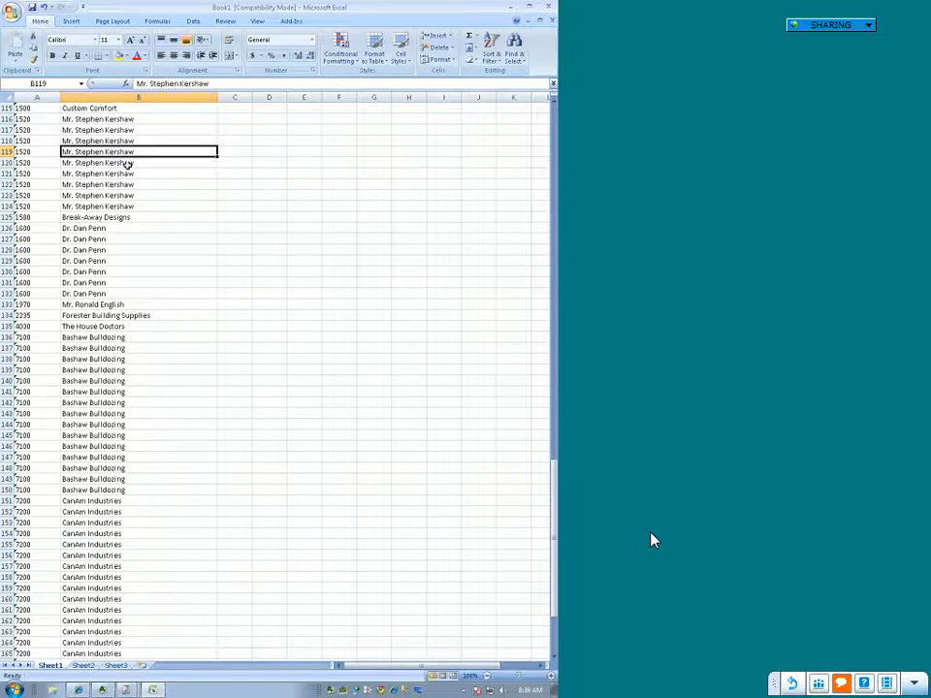
scroll(126, 164, up, 20)
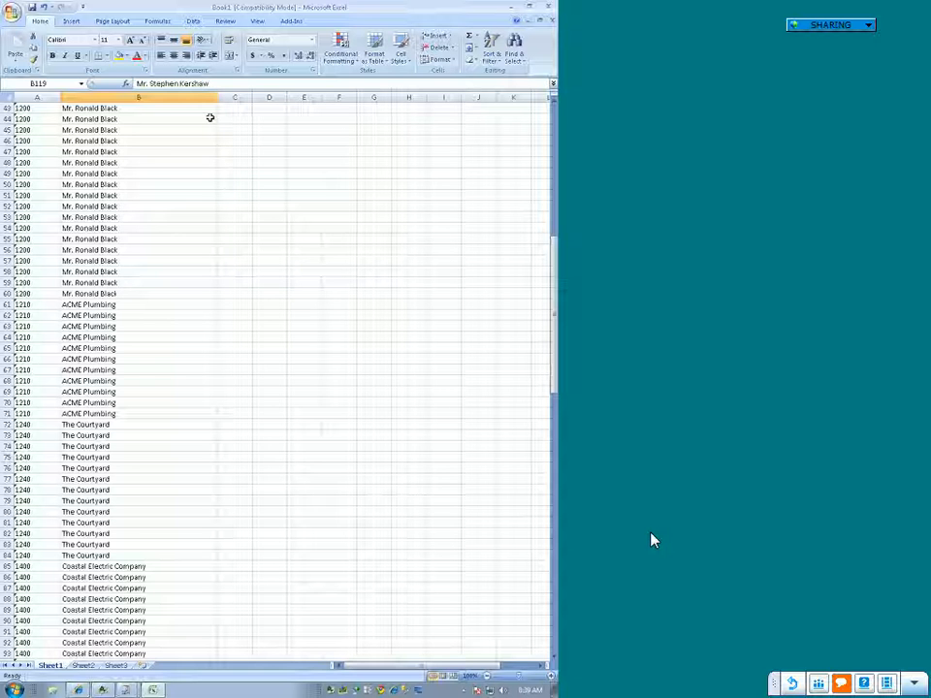
click(81, 84)
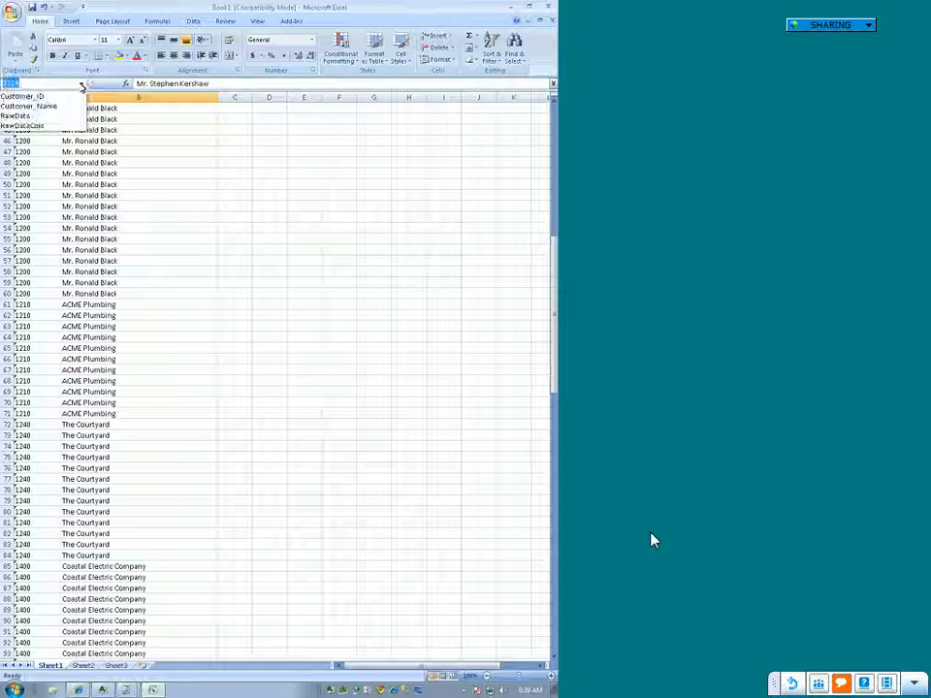
click(54, 118)
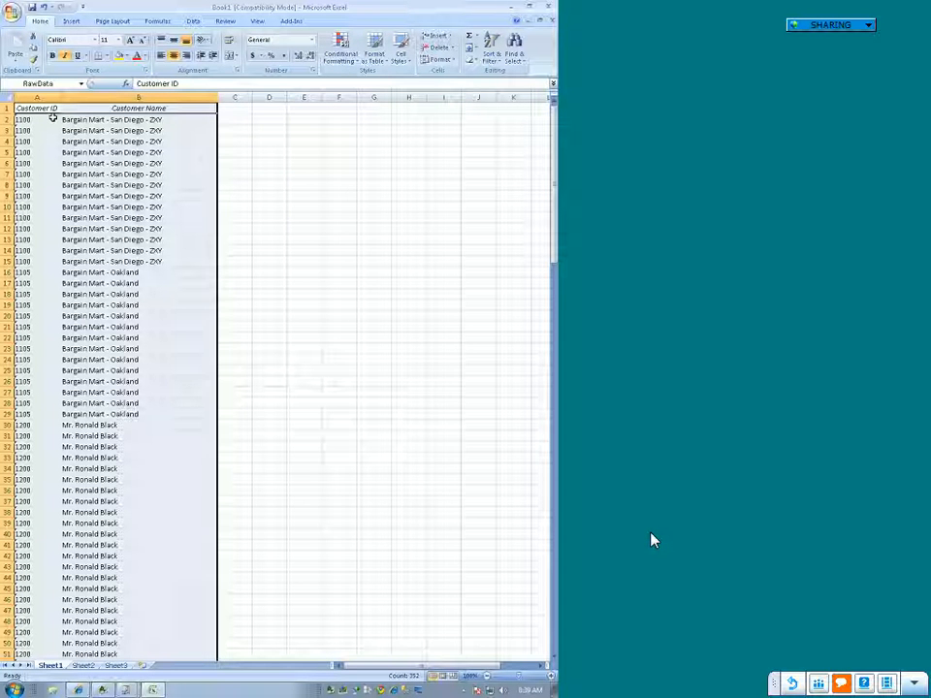
key(ctrl+c)
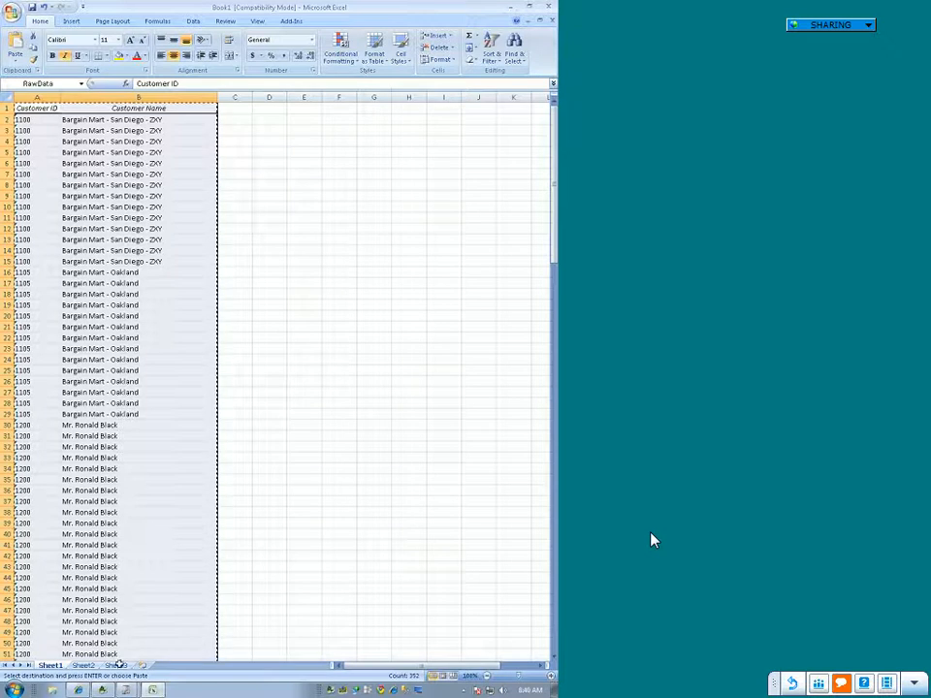
Step: Paste the copied RawData range as a regular paste into Sheet3, starting at cell A1
click(115, 666)
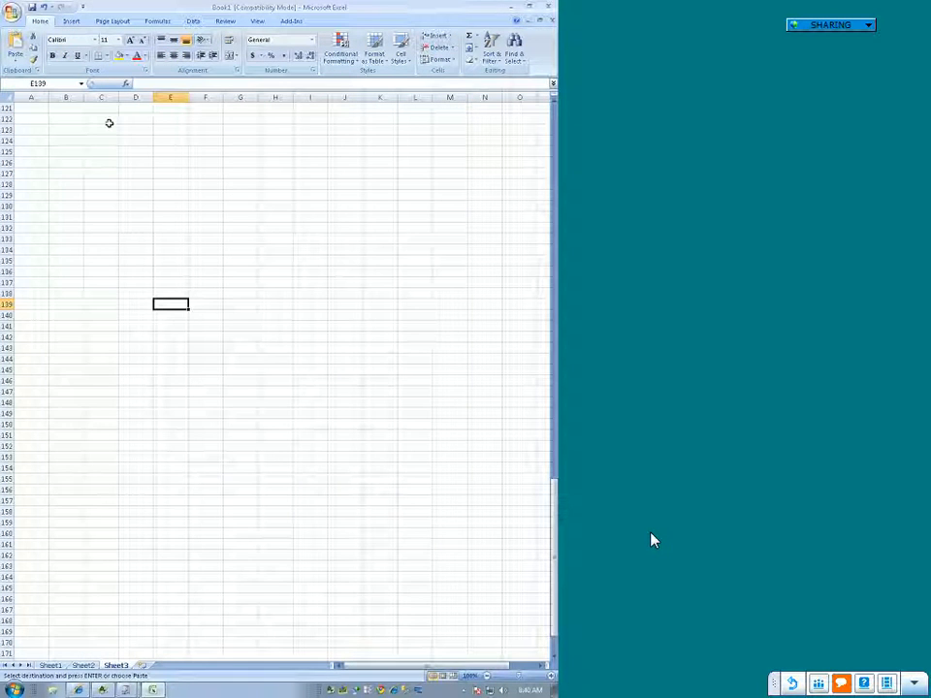
key(ctrl+Home)
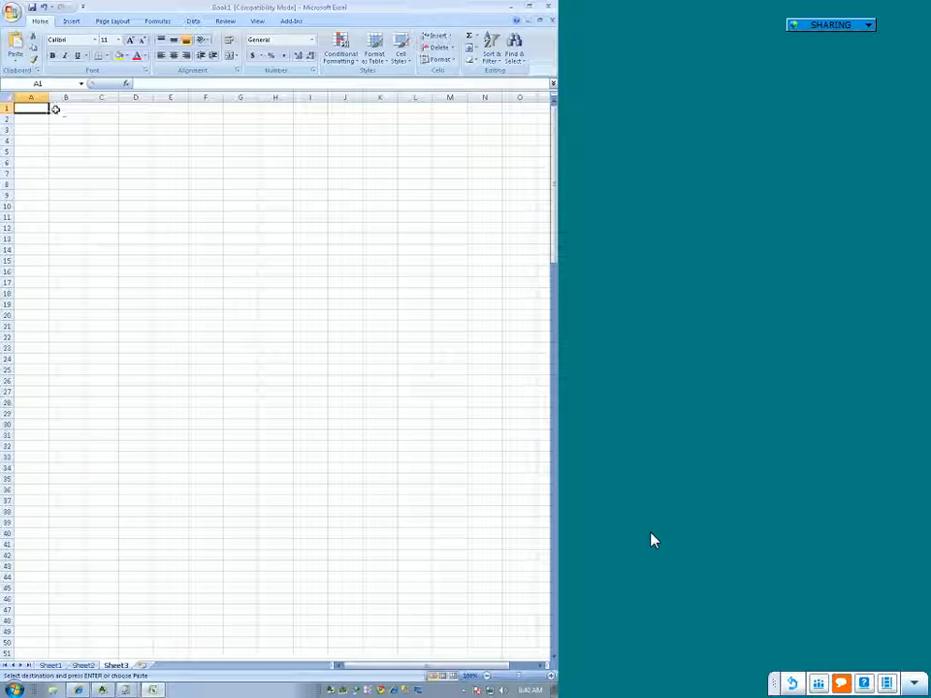
right_click(32, 107)
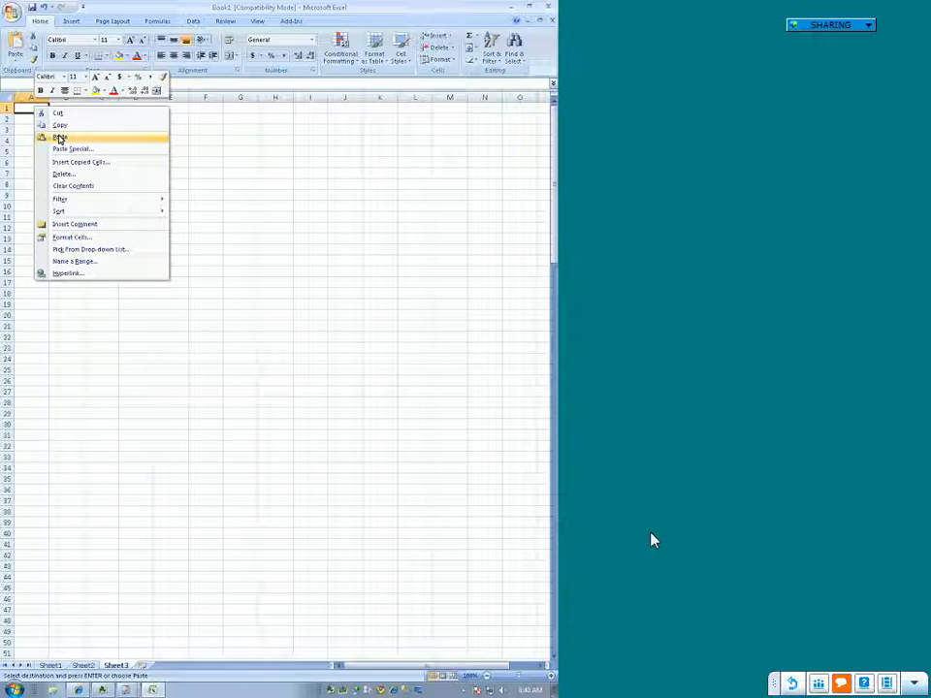
click(58, 139)
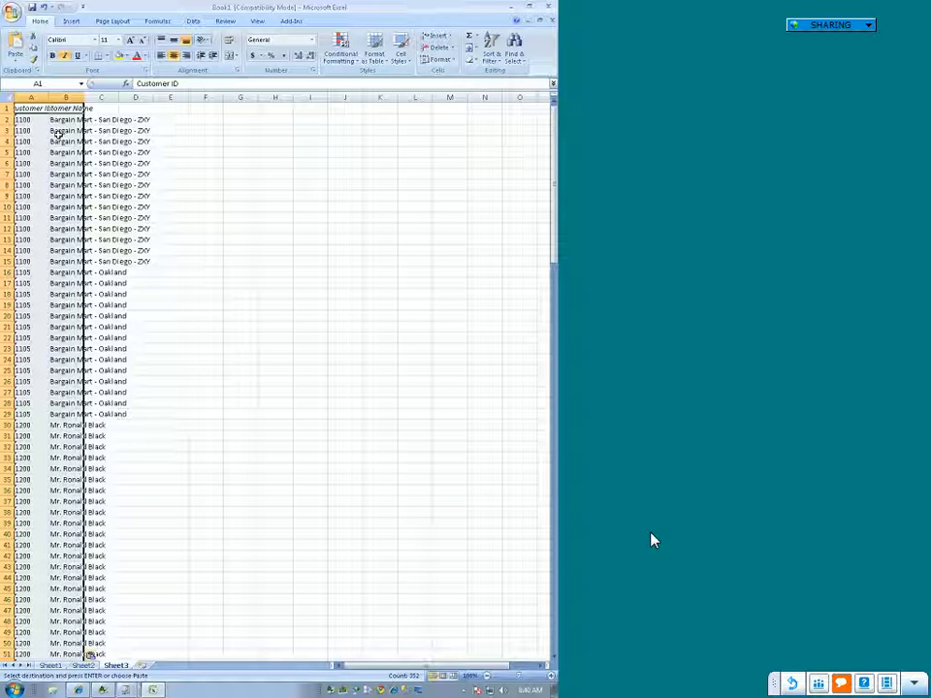
click(277, 163)
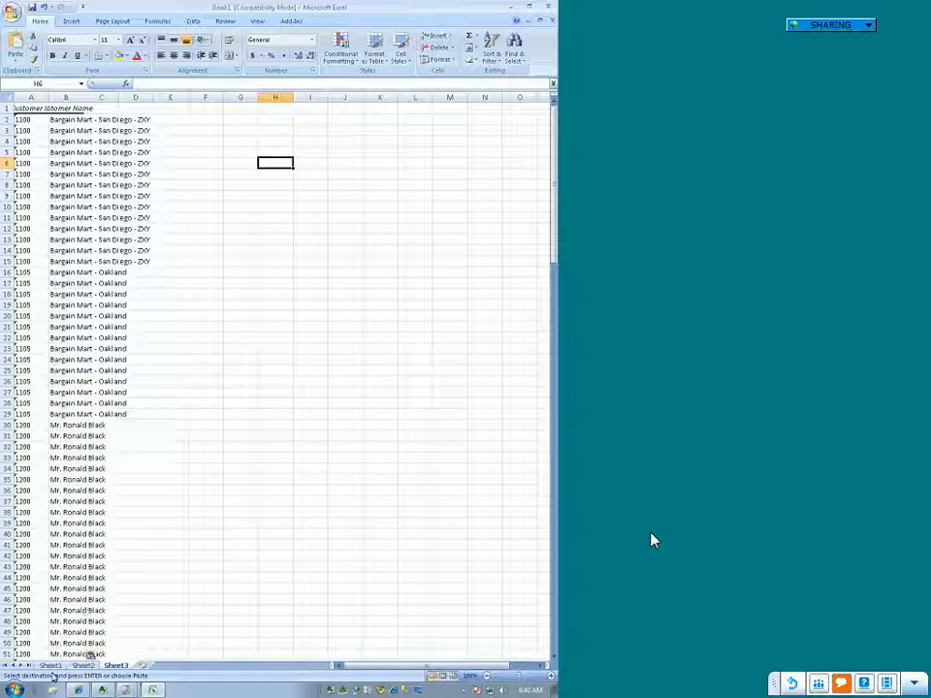
Step: Compare the pasted customer data on Sheet3 with its source on Sheet1
click(50, 665)
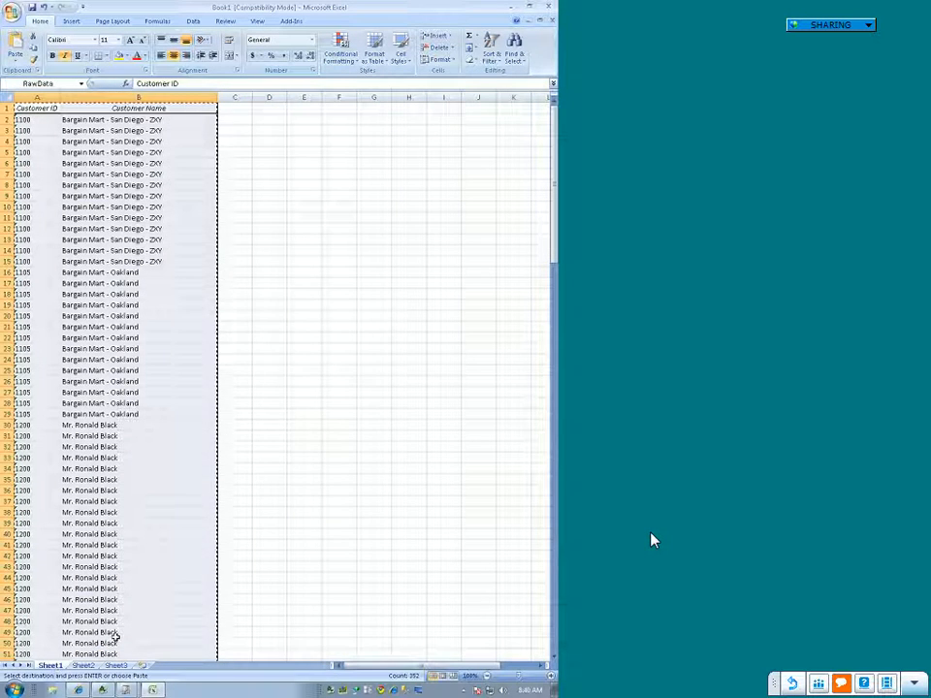
click(266, 424)
click(115, 666)
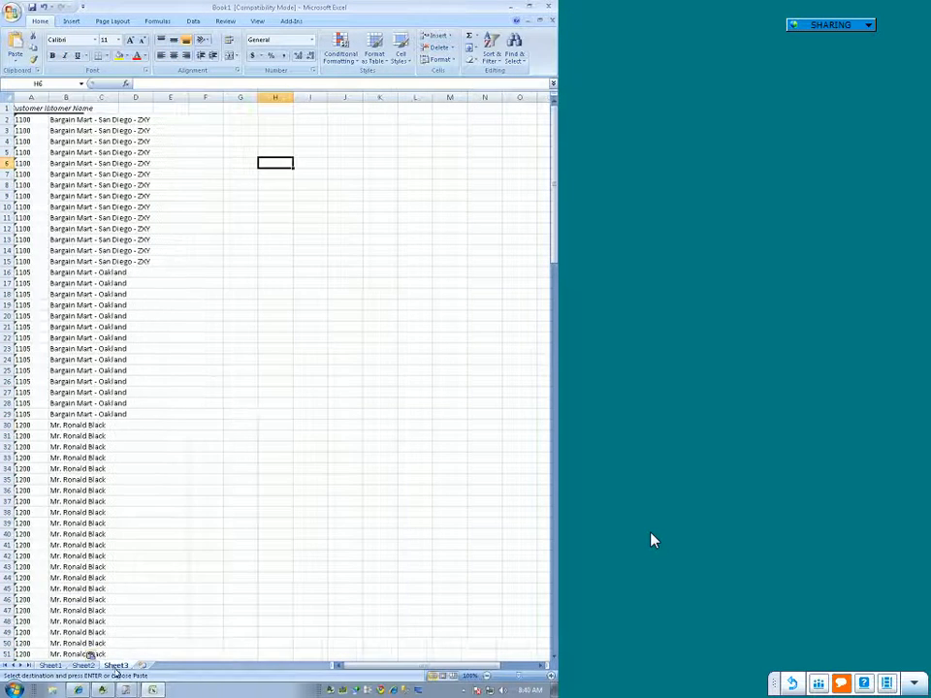
click(239, 118)
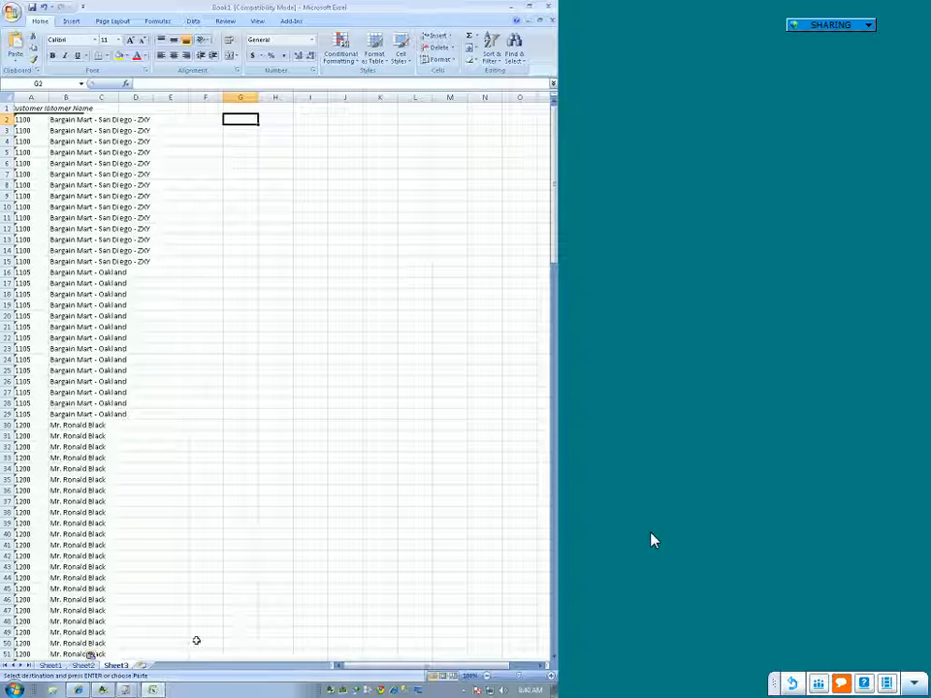
click(49, 666)
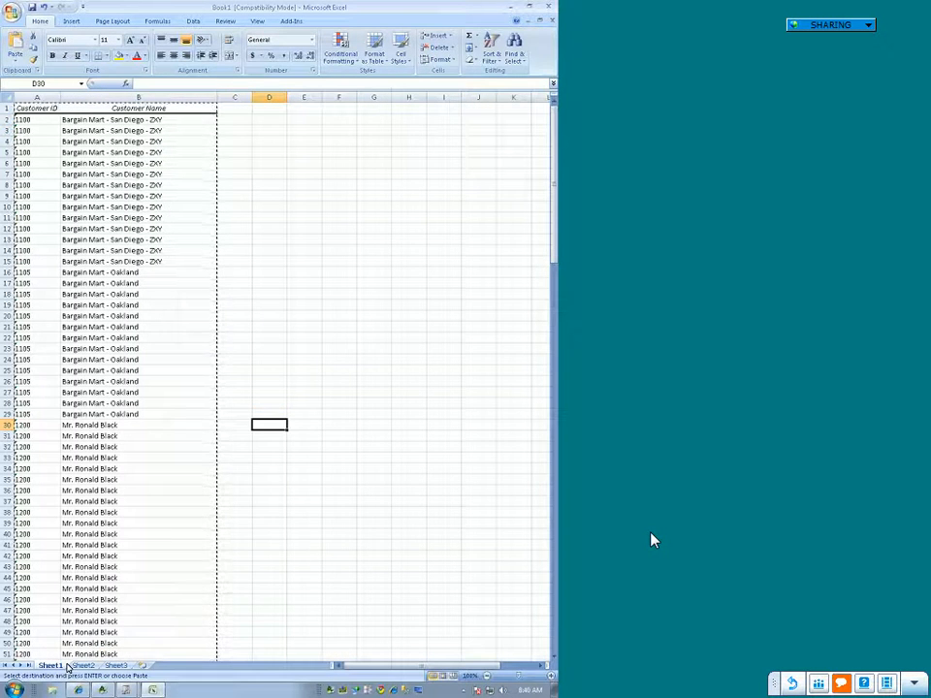
click(116, 667)
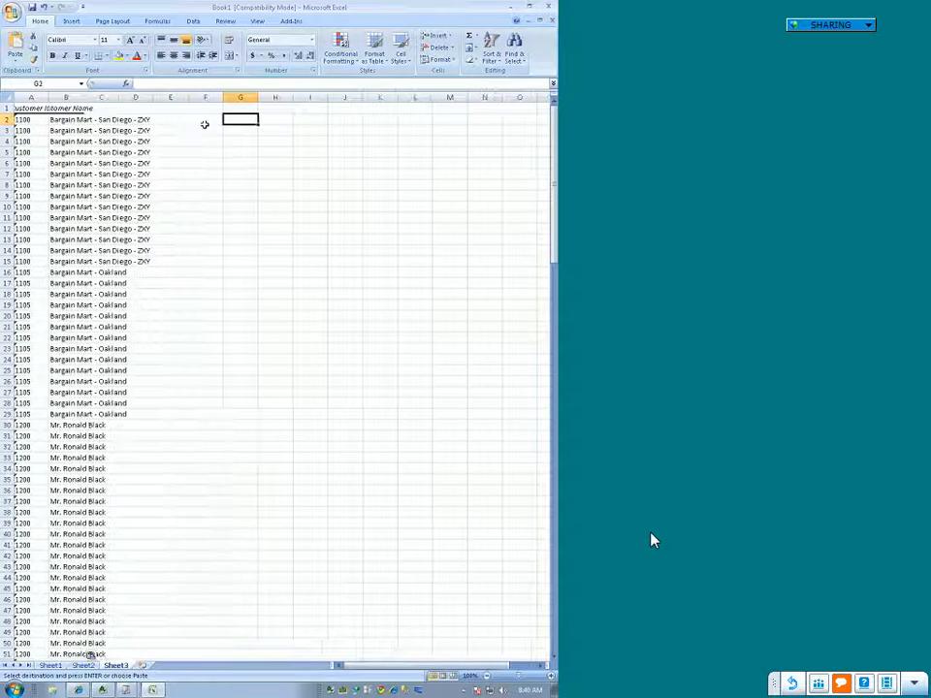
click(193, 21)
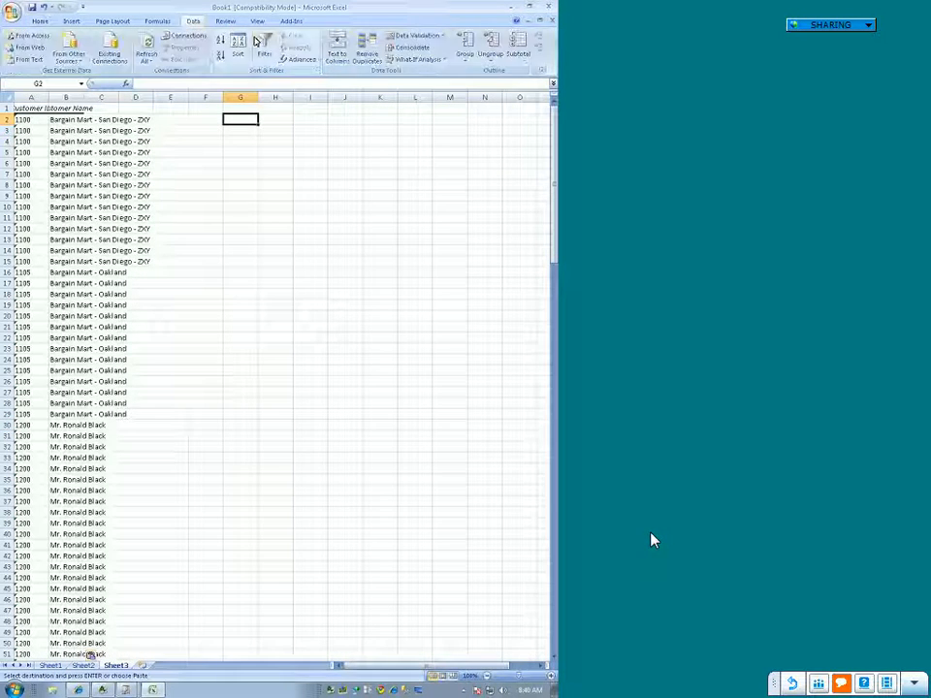
click(297, 59)
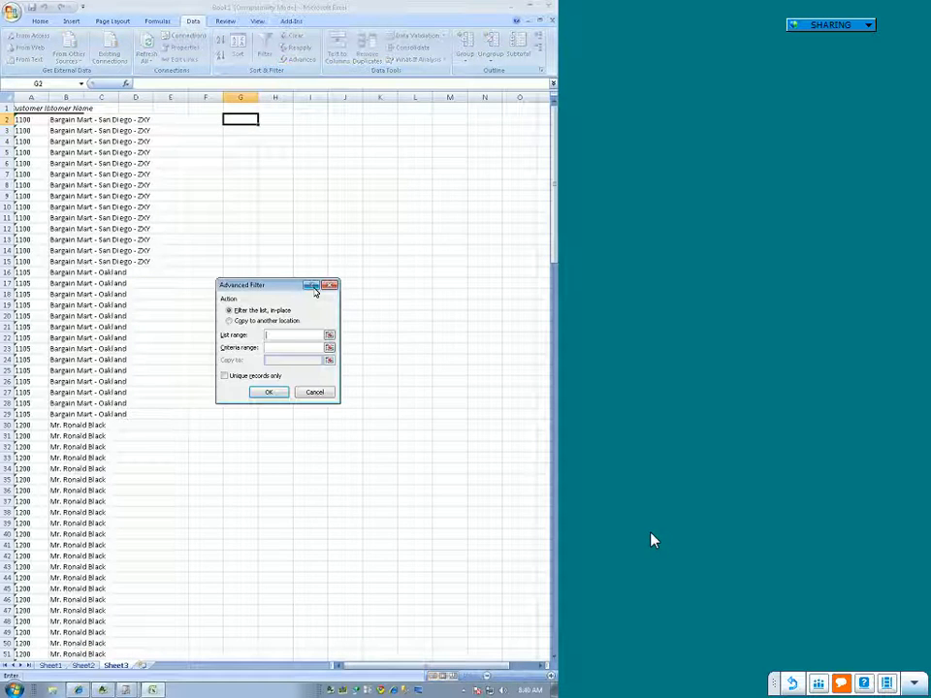
click(229, 321)
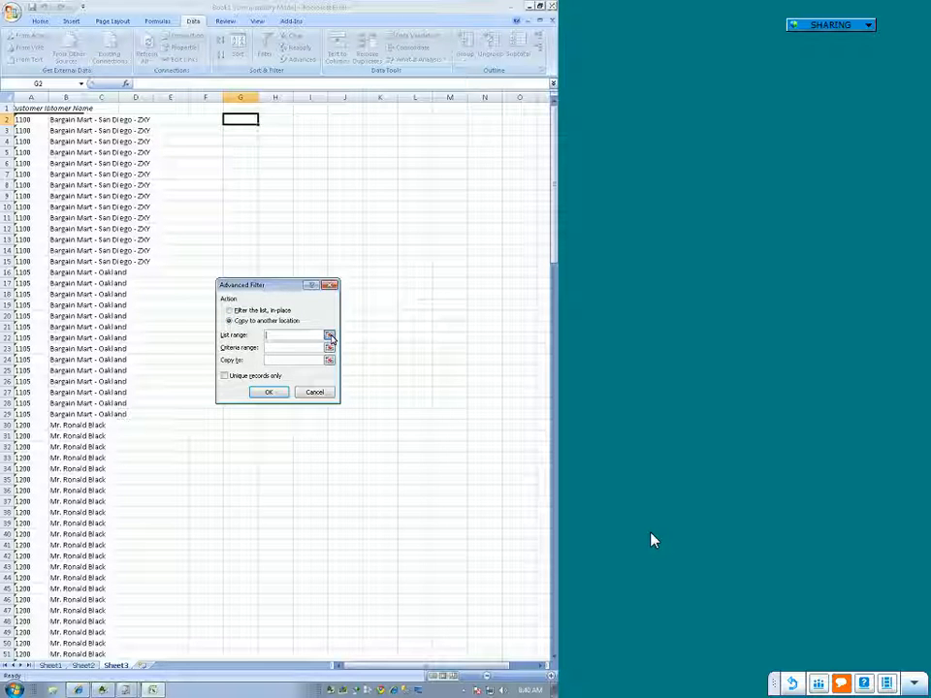
click(328, 335)
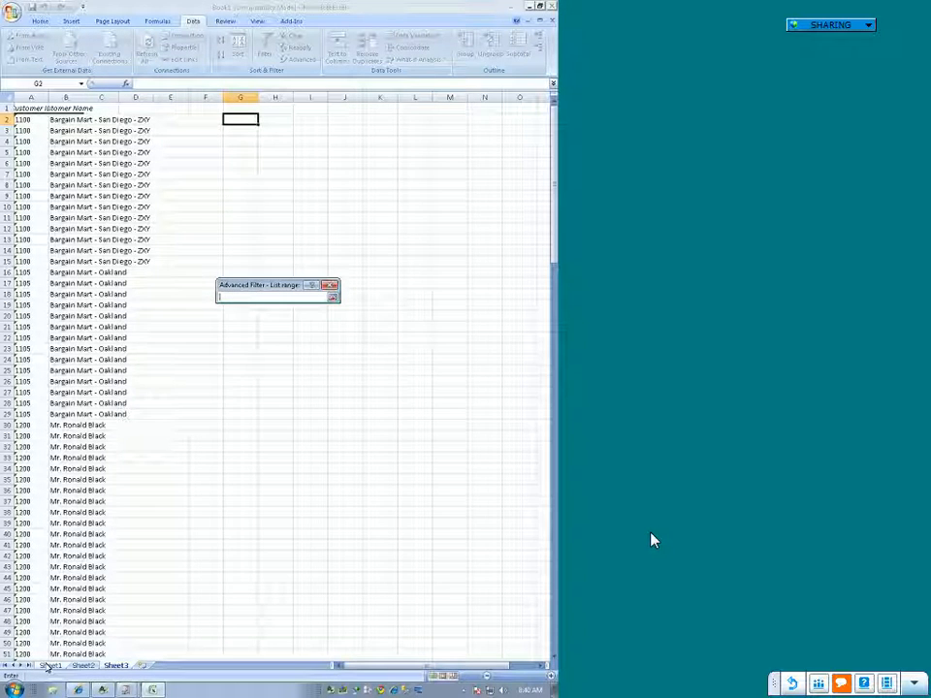
click(48, 666)
drag(36, 119, 39, 305)
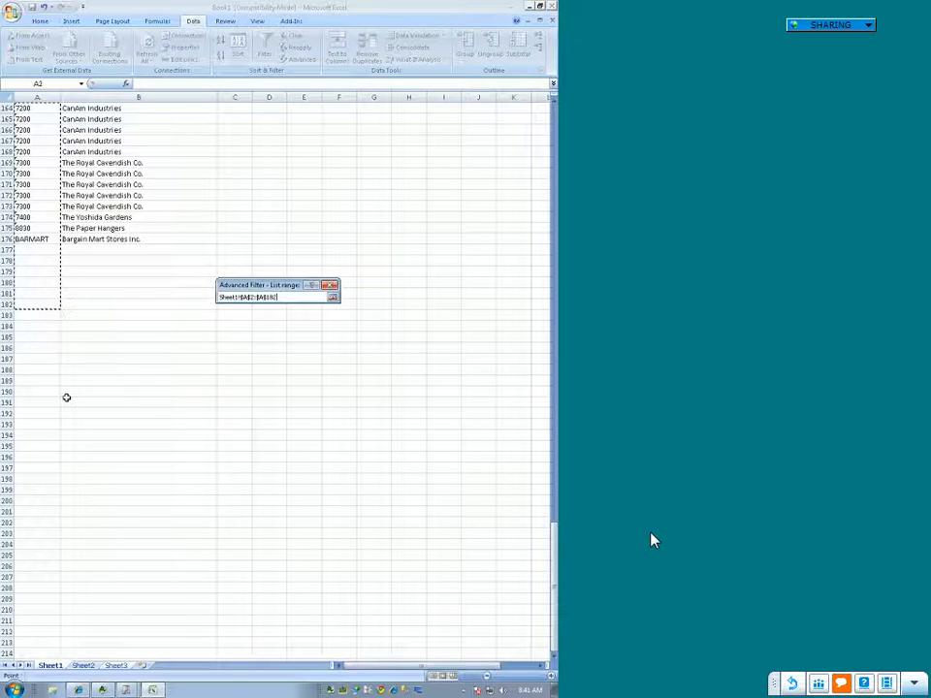
scroll(67, 396, up, 9)
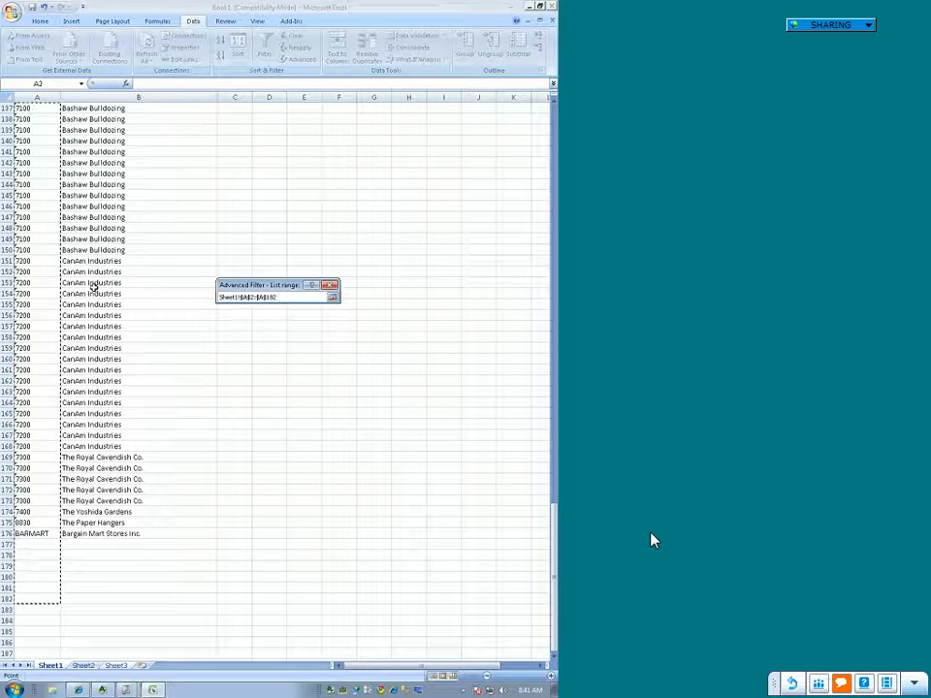
scroll(91, 287, up, 5)
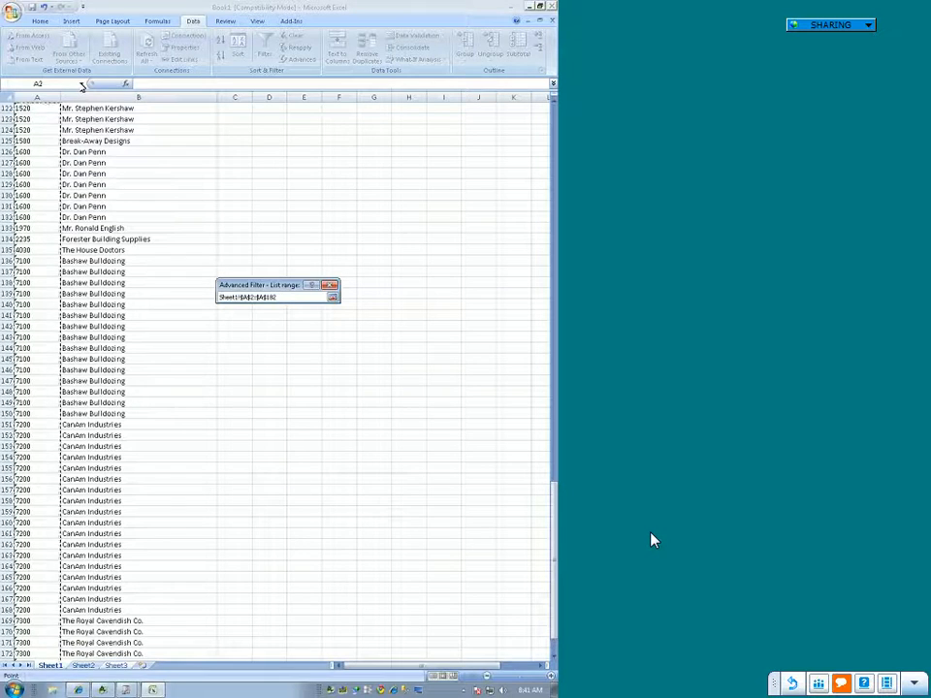
key(Return)
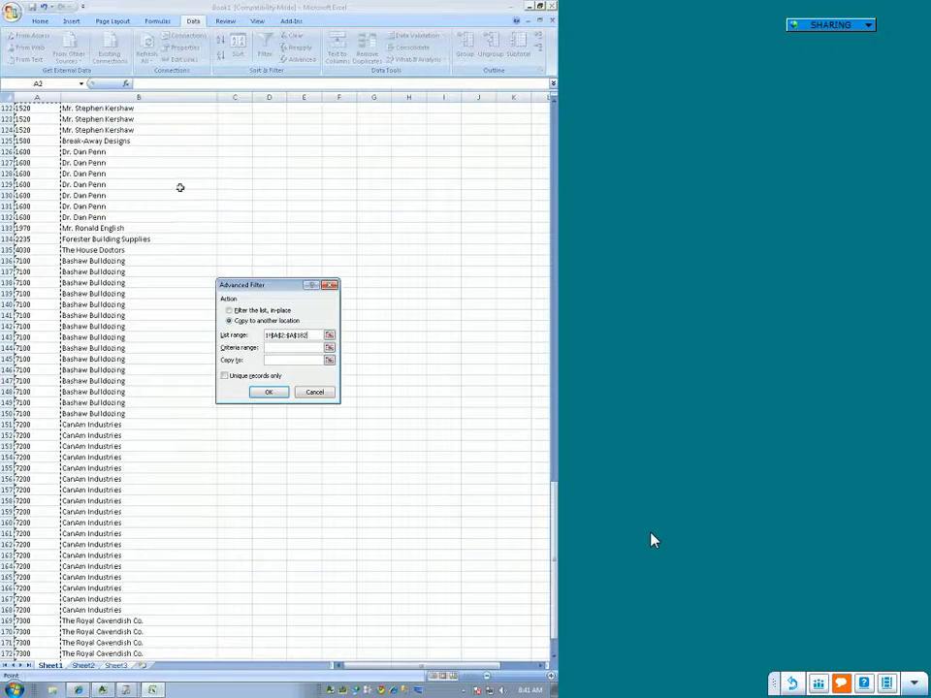
click(329, 335)
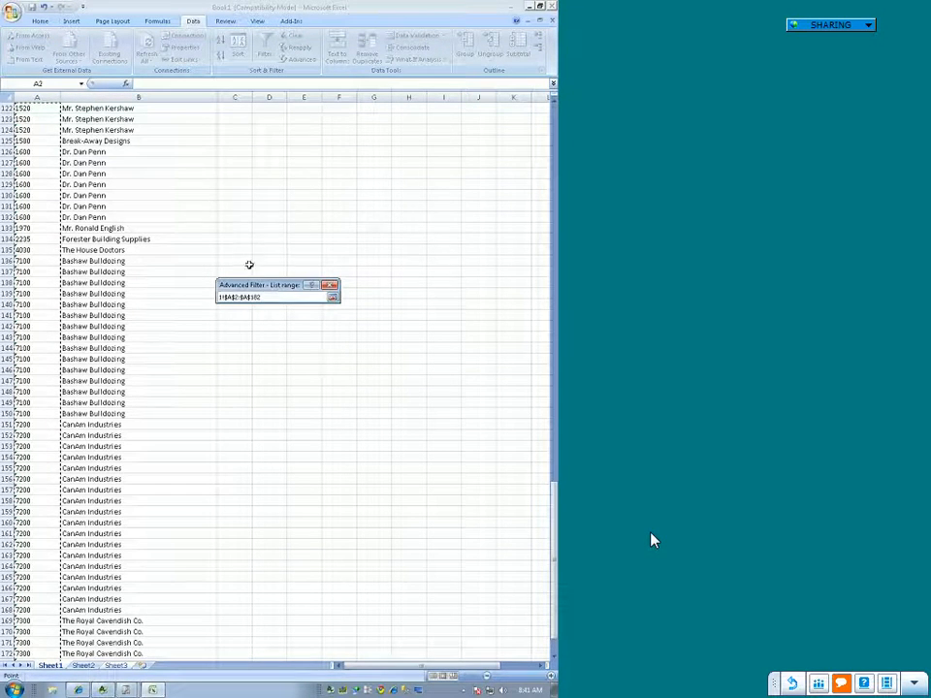
drag(234, 296, 195, 290)
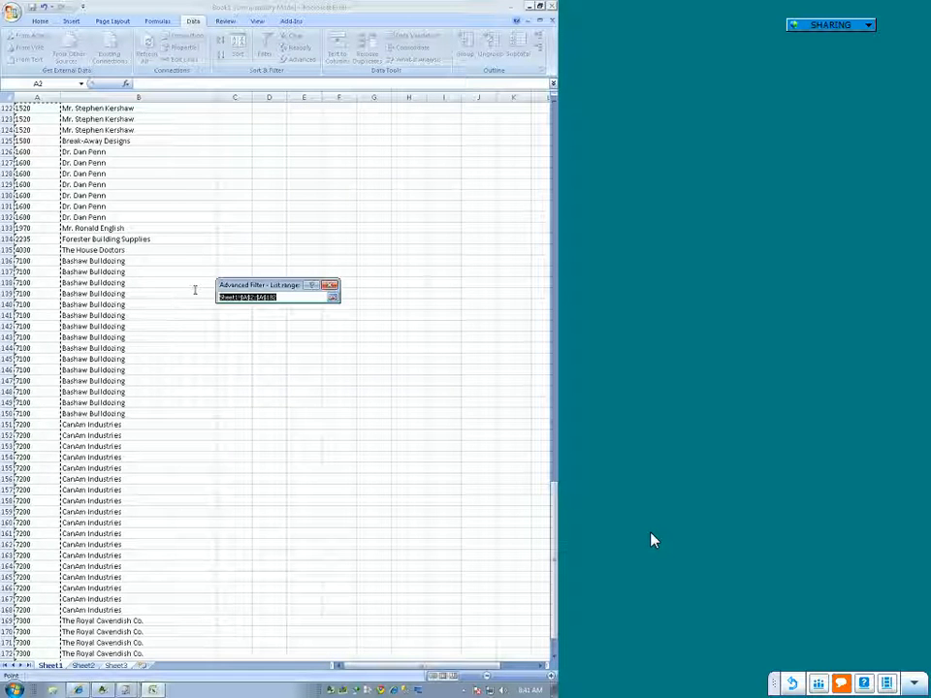
click(334, 301)
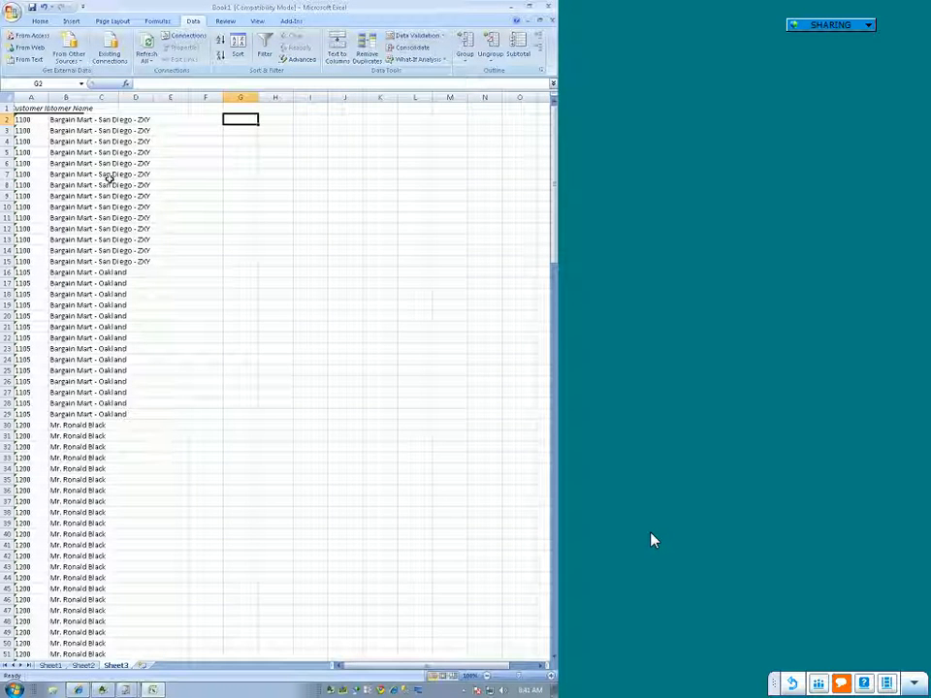
Step: Go back to the customer data on Sheet1 and select its Customer ID header in cell A1
key(ctrl+Home)
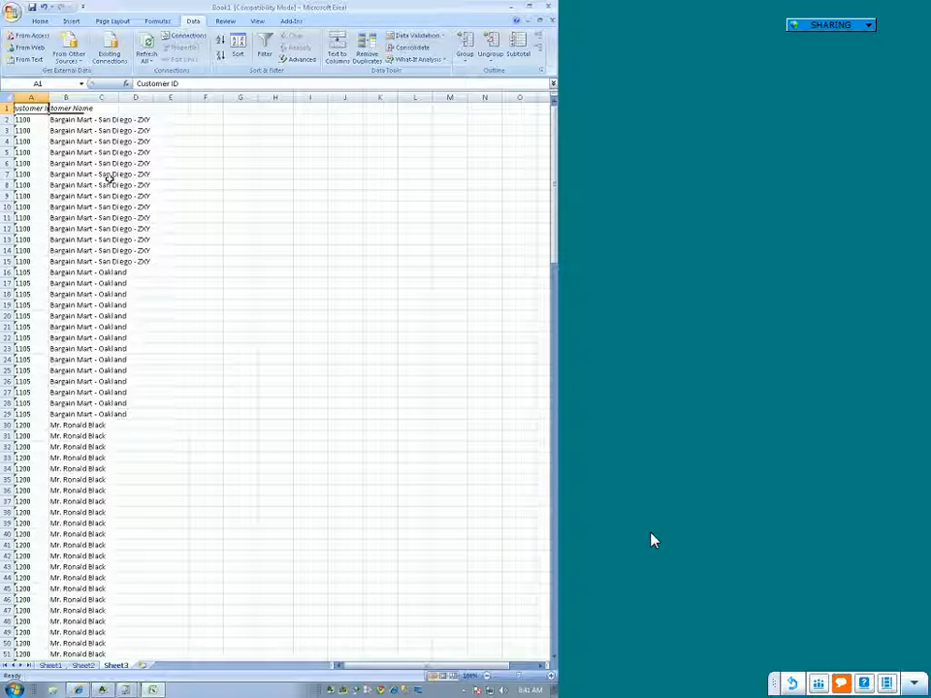
click(49, 665)
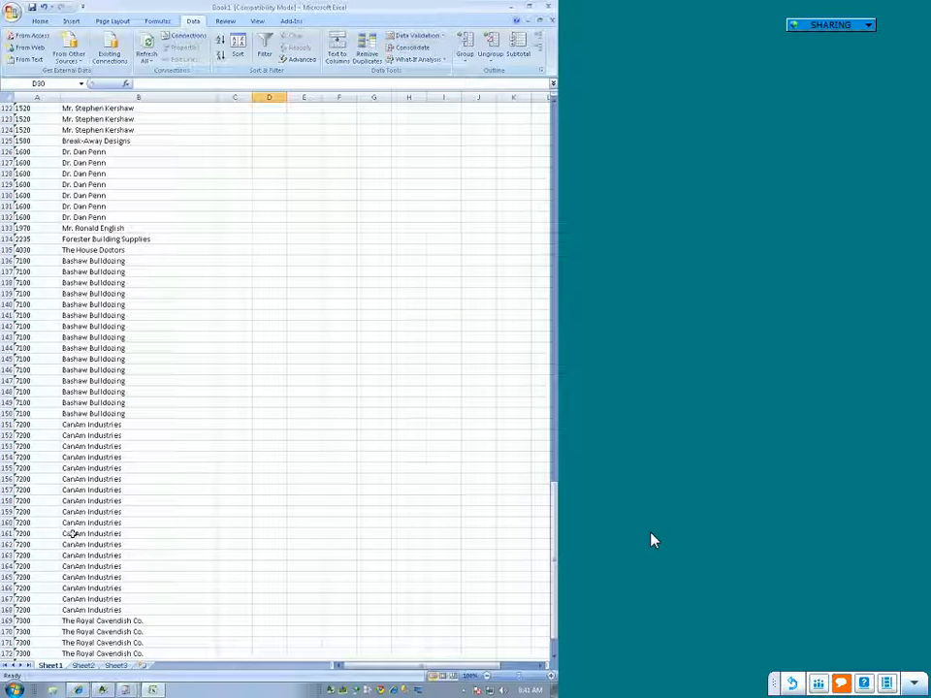
click(70, 315)
key(ctrl+Home)
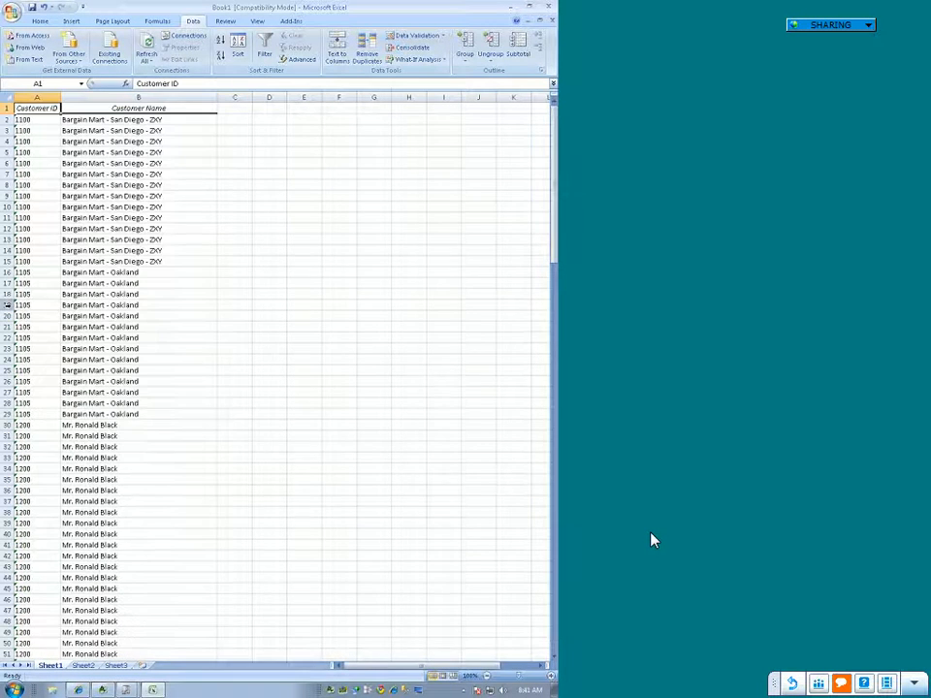
Step: Select cell G2 beside the data on Sheet3 and check the Customer ID column's range name on Sheet1
click(116, 665)
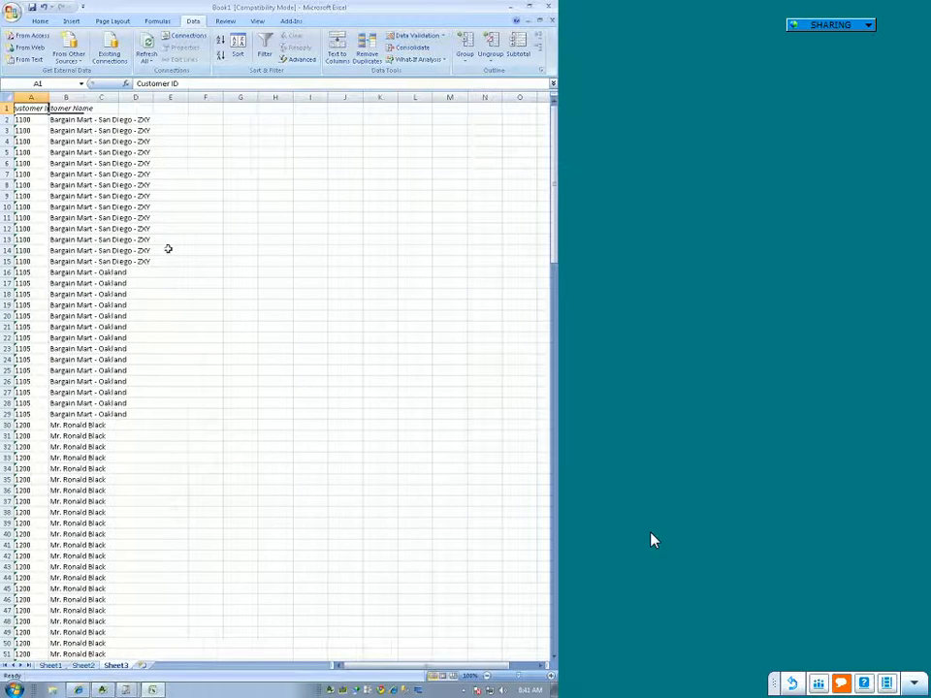
click(239, 112)
click(247, 116)
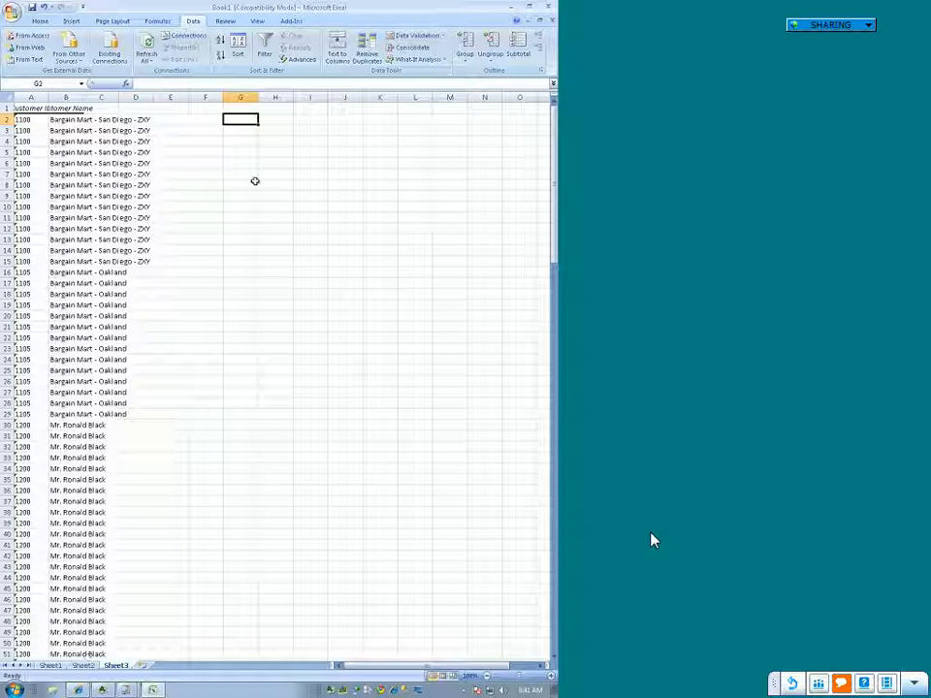
click(58, 666)
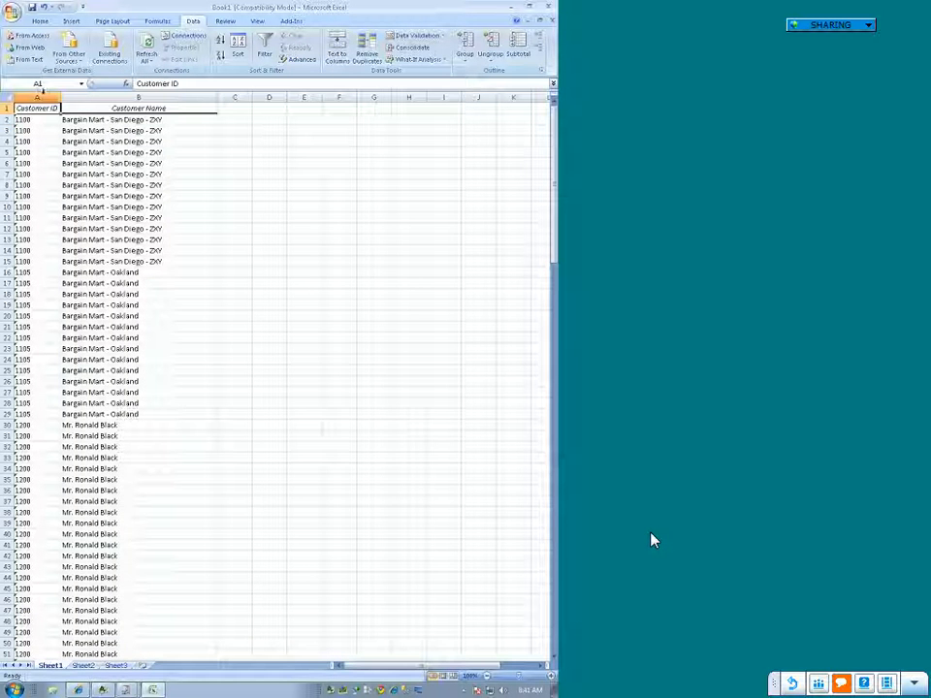
click(42, 93)
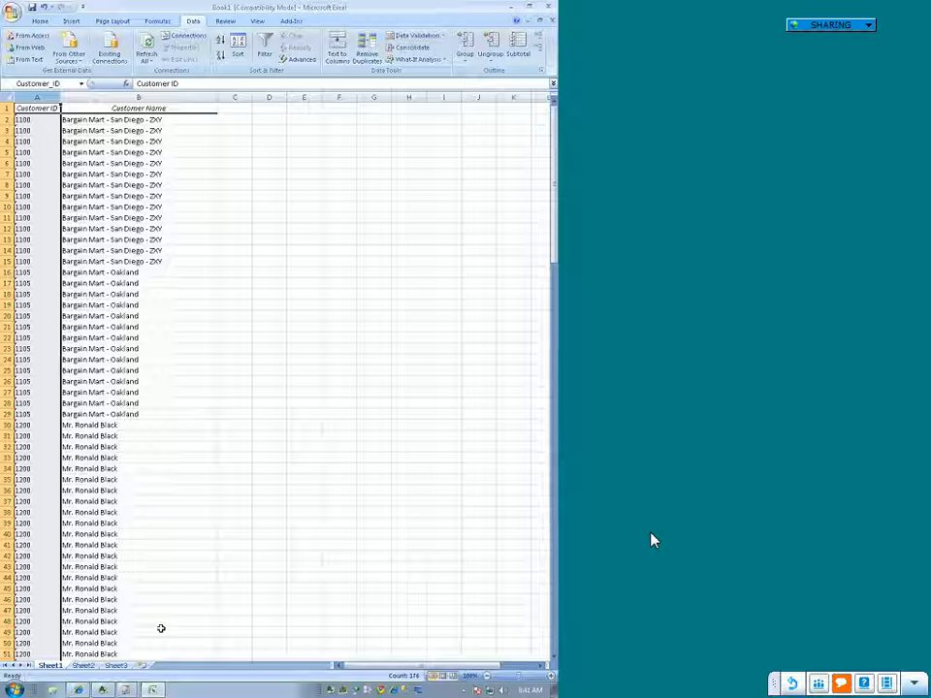
click(114, 666)
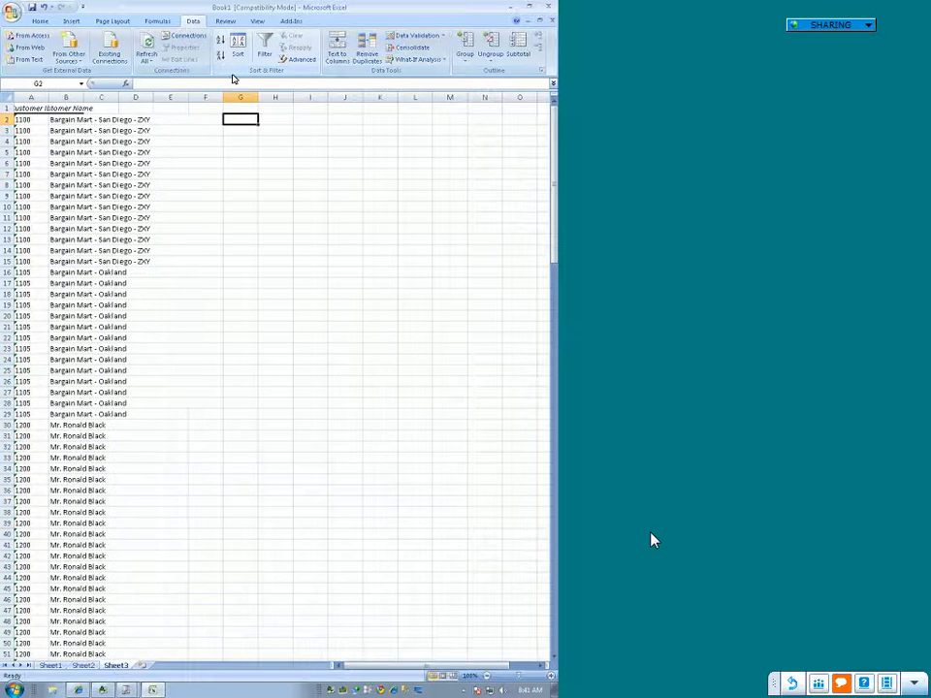
Step: Try an Advanced Filter on Sheet3 with list range Customer_ID, copying unique records only to cell G1
click(302, 60)
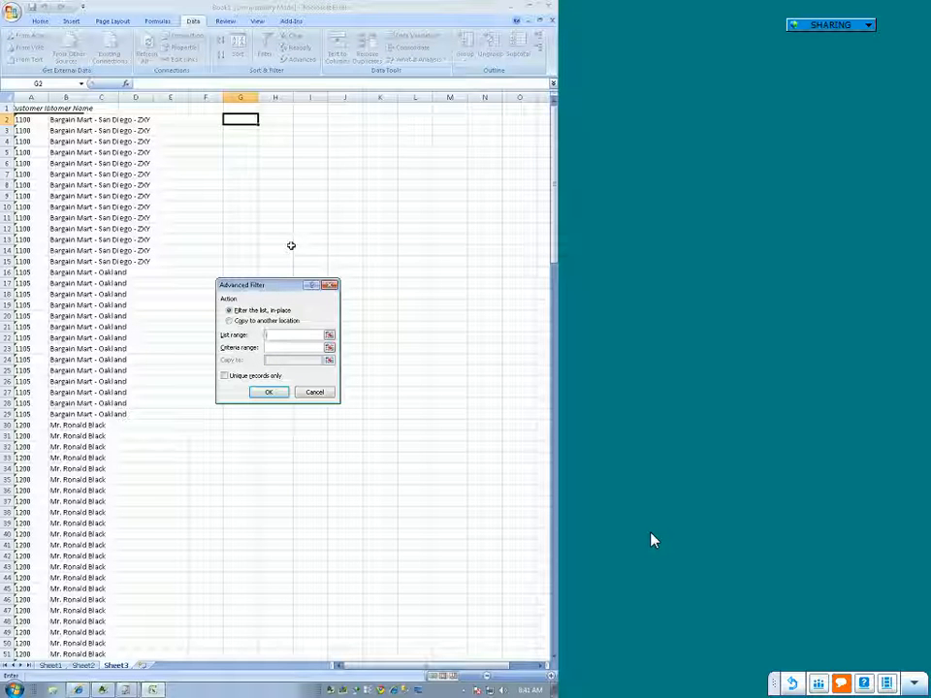
text(Customer_ID)
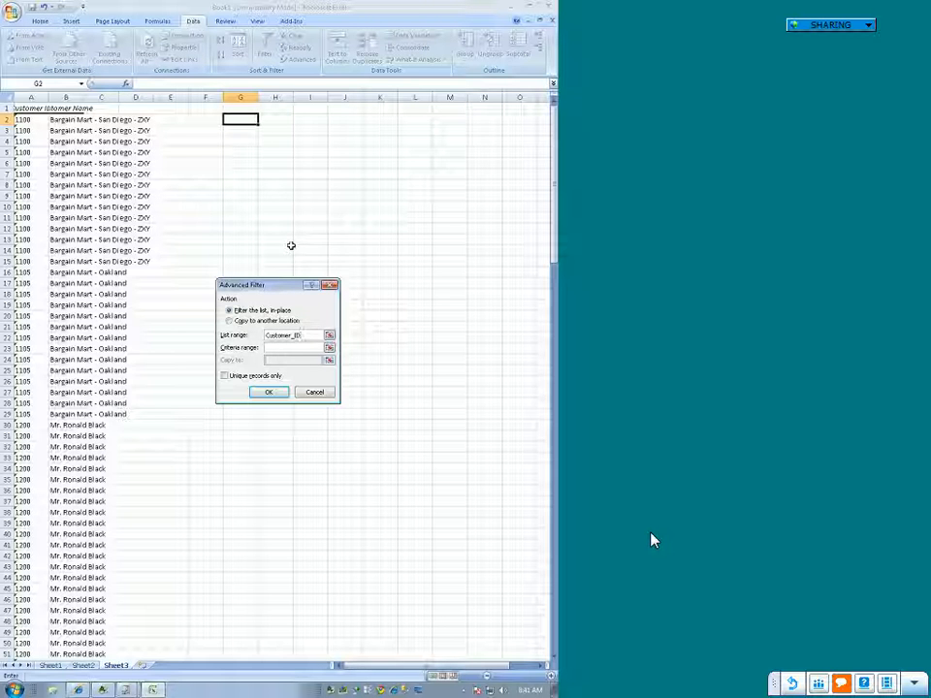
click(255, 322)
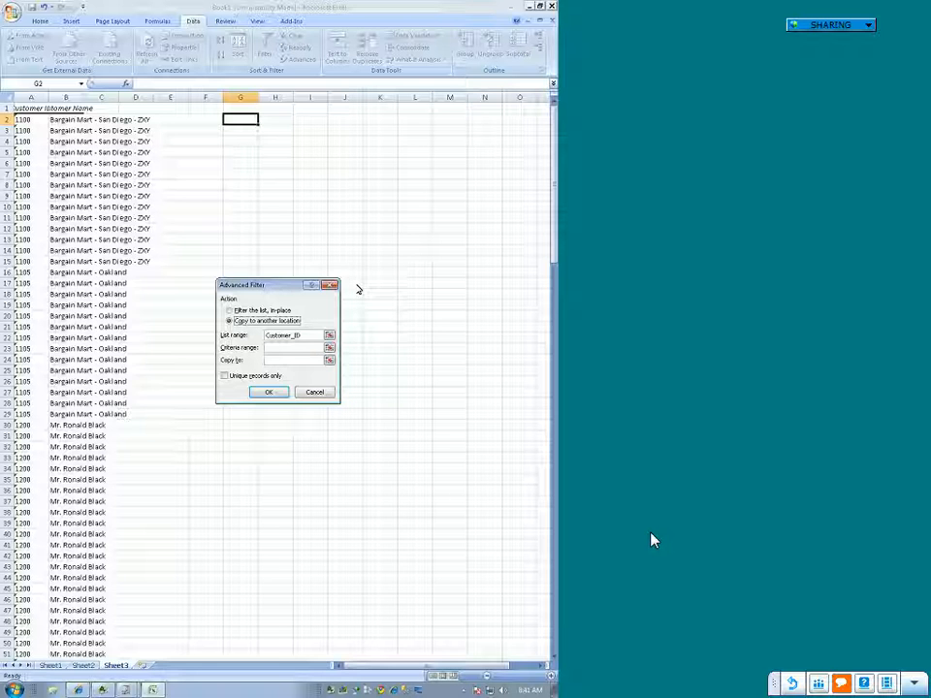
click(239, 108)
click(226, 377)
click(268, 392)
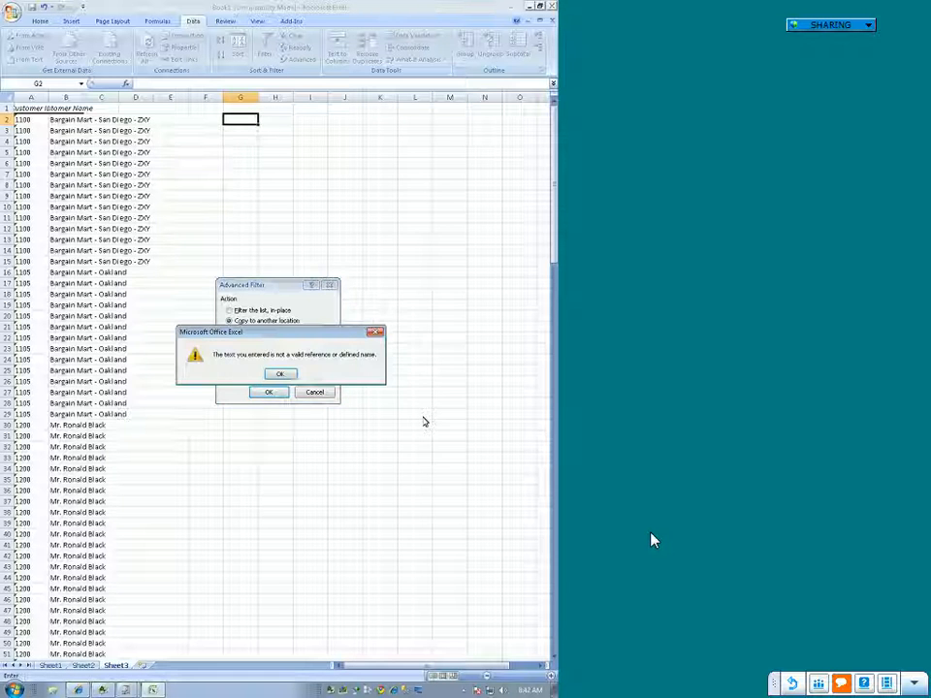
click(281, 374)
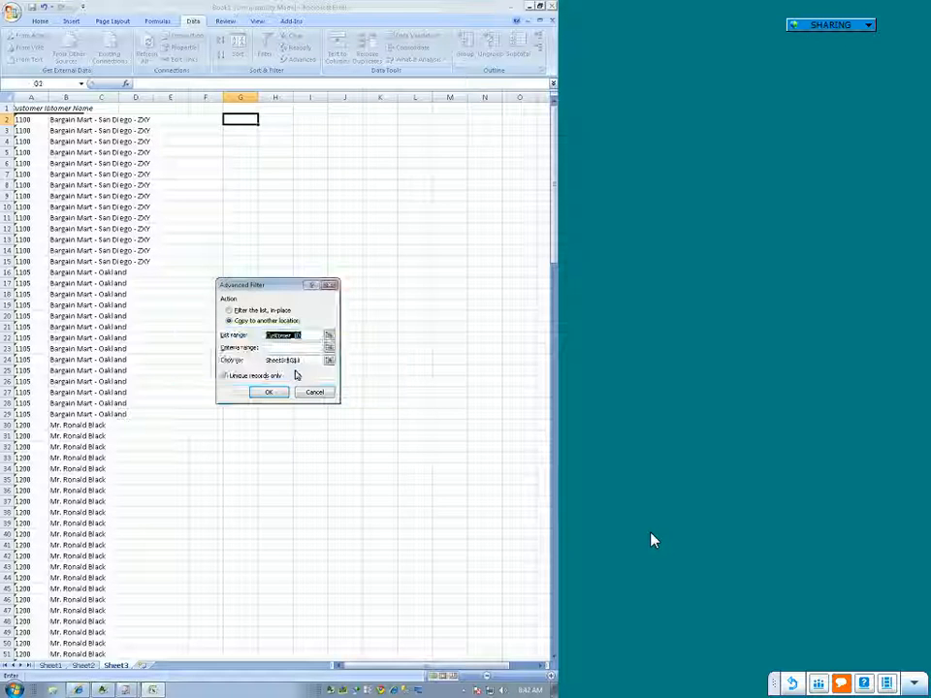
Step: Point the filter's list range to Sheet1!Customer_ID, run it, and compare the unique IDs with the full list on Sheet3
click(329, 334)
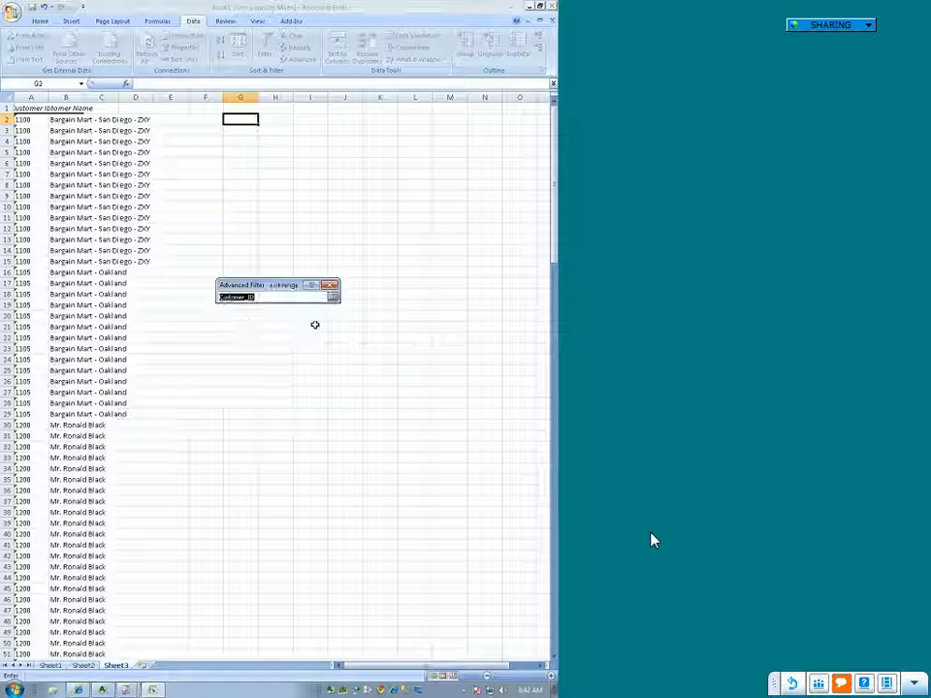
click(51, 666)
click(39, 97)
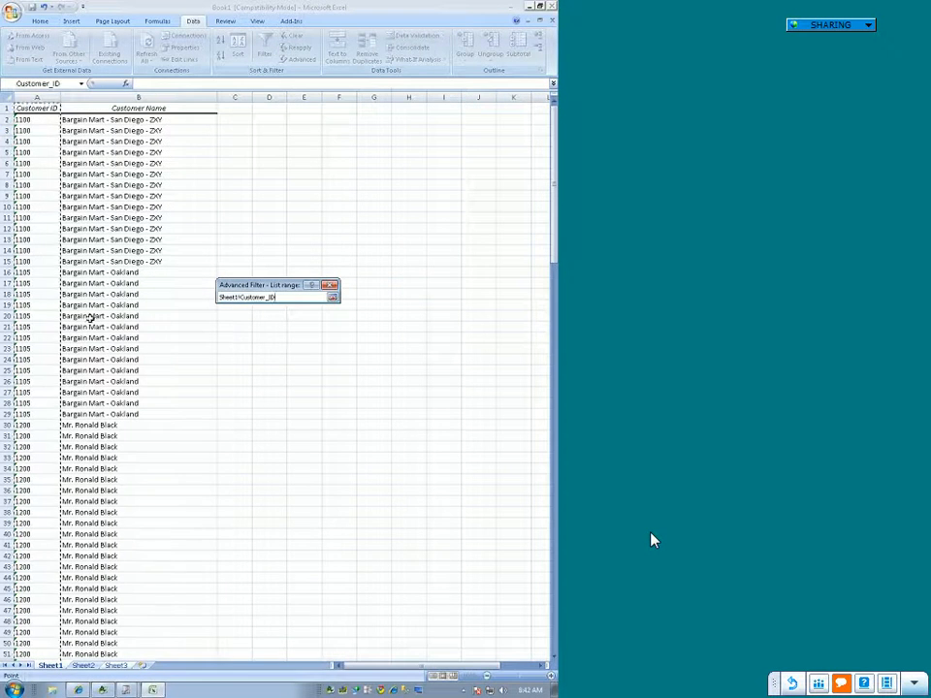
key(Return)
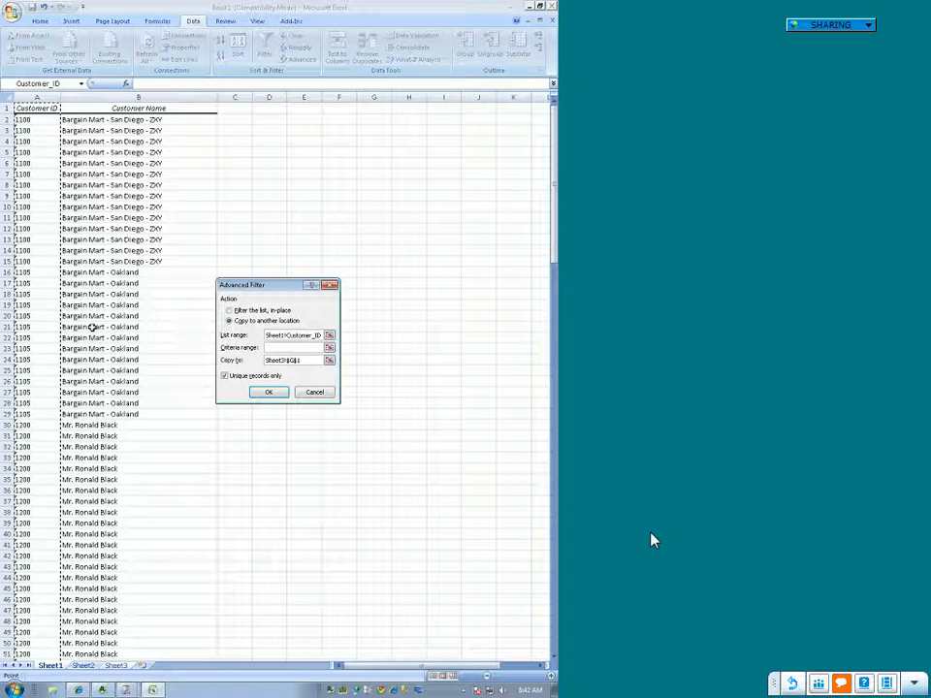
click(270, 392)
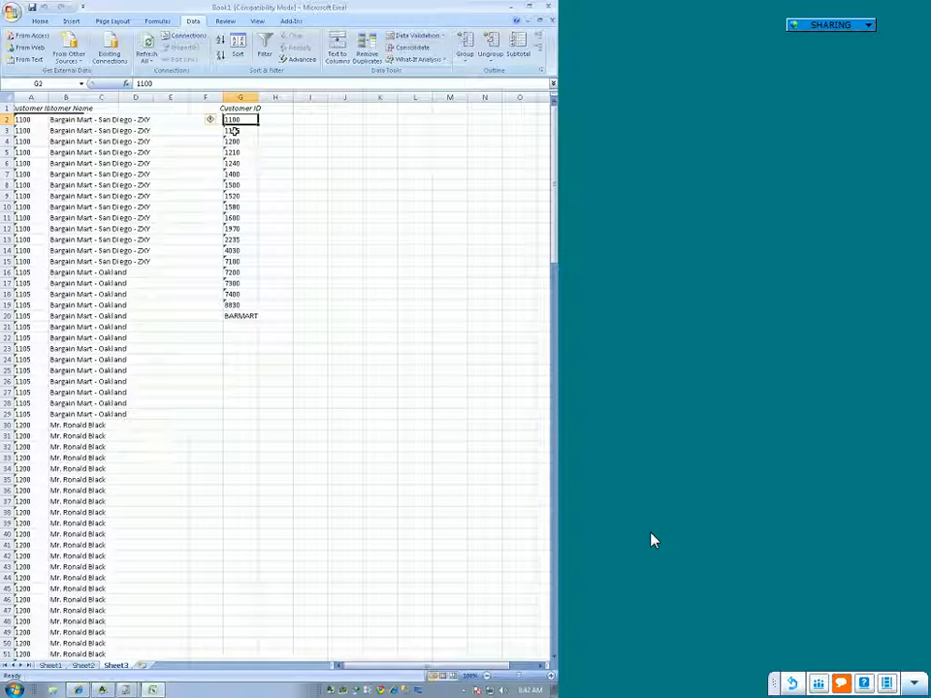
click(236, 142)
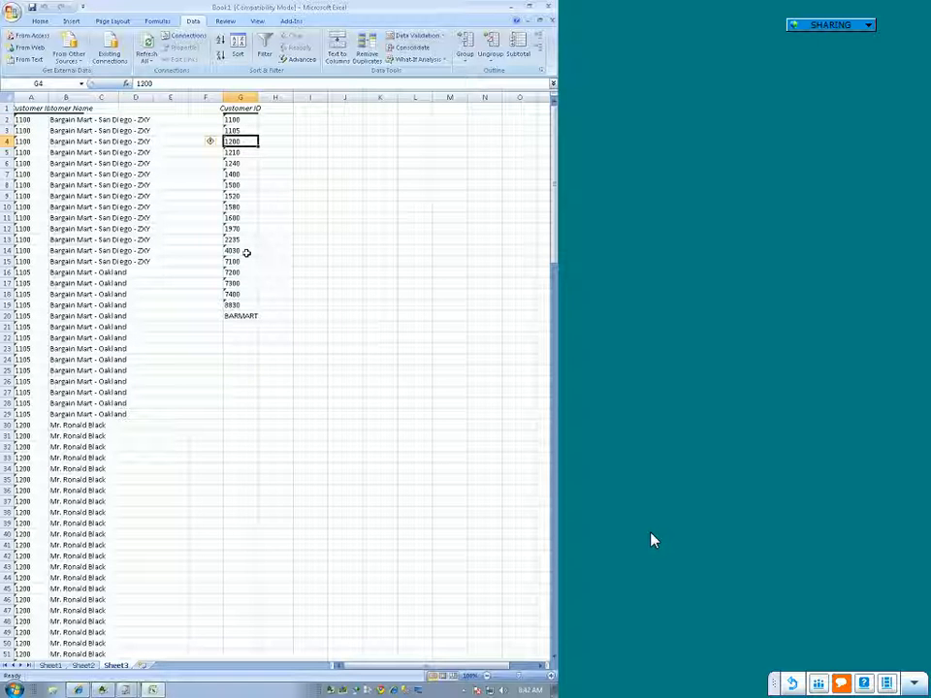
click(233, 458)
scroll(232, 458, down, 9)
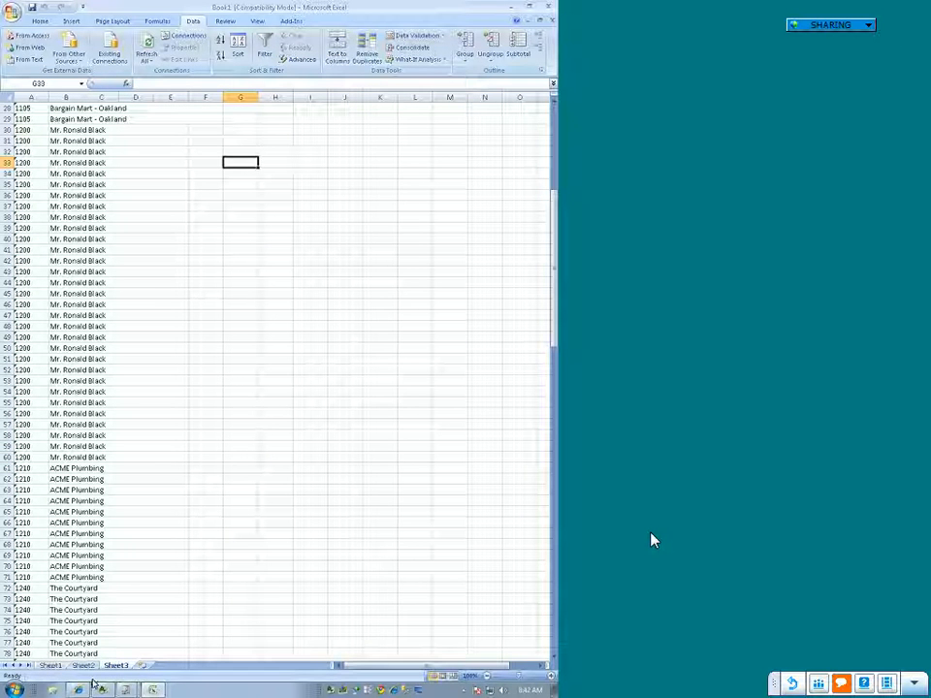
Step: Switch to Report Manager and start creating a template for the Customer List report from Book1, allowing its second sheet to be cleared
click(126, 689)
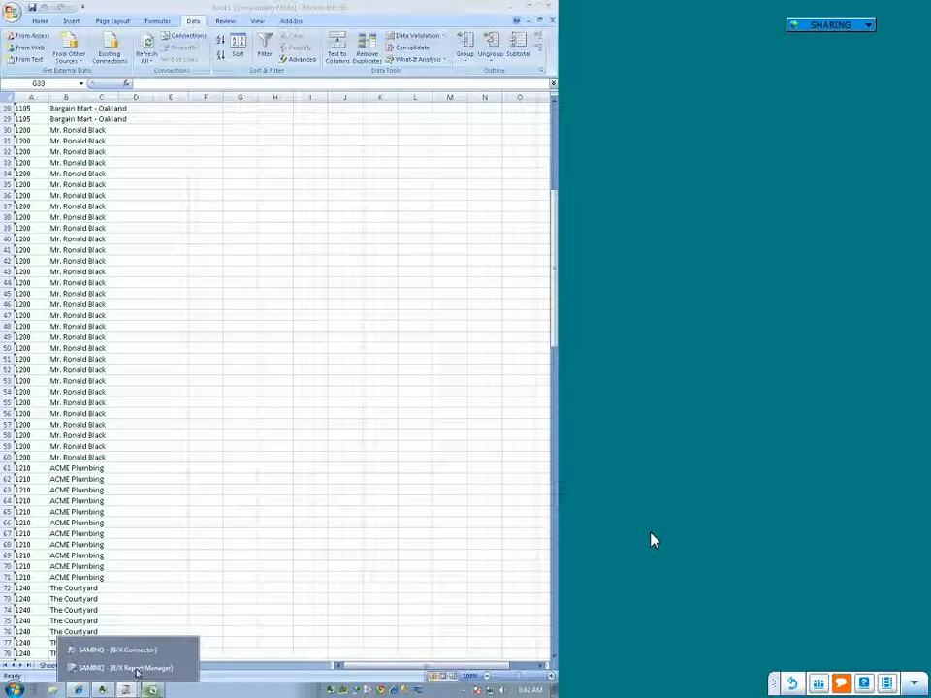
click(141, 669)
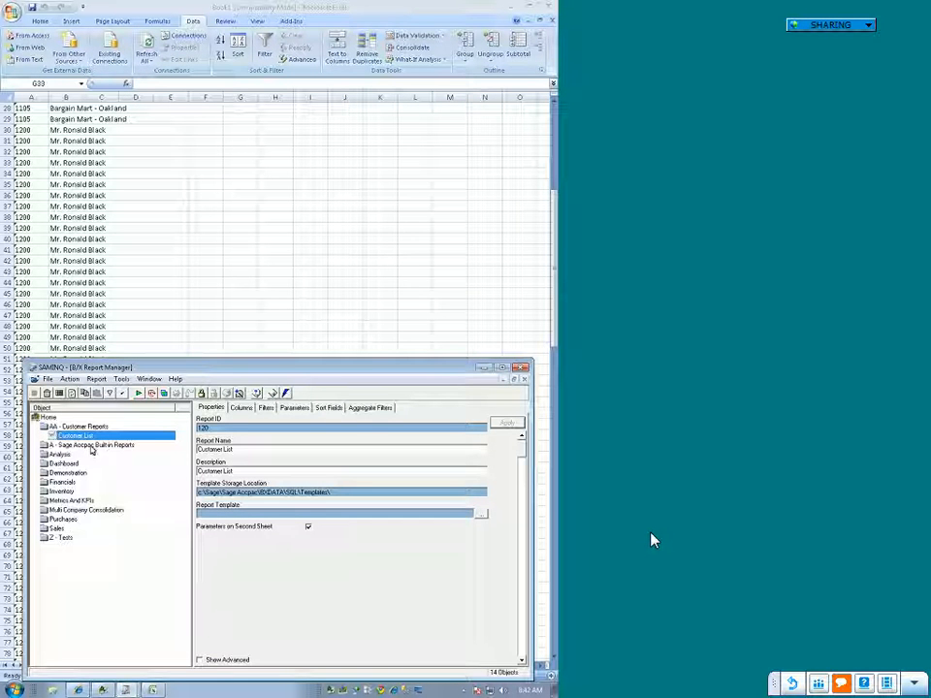
click(164, 393)
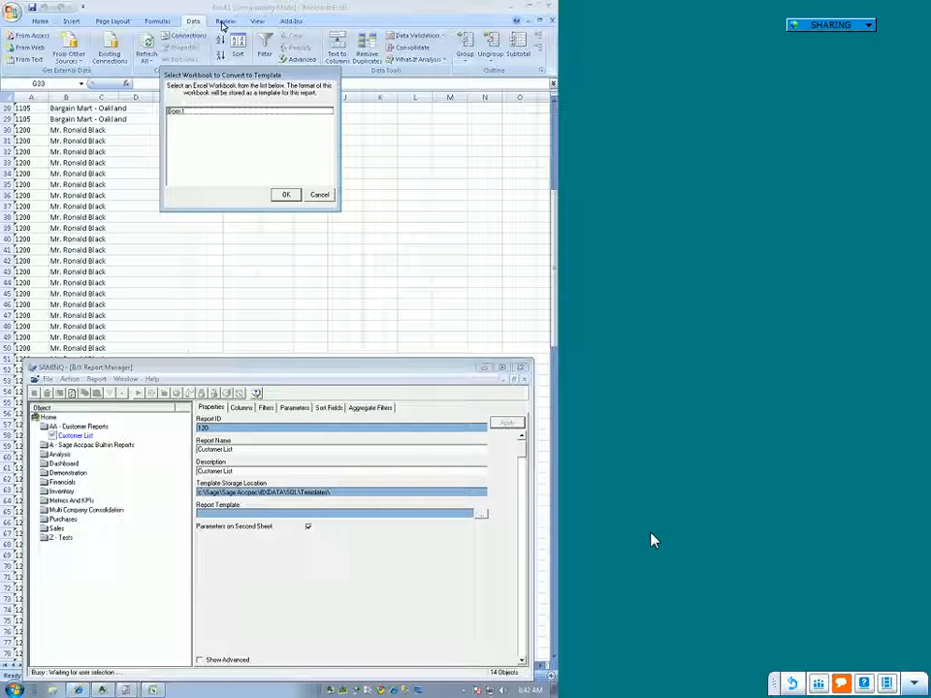
click(184, 111)
click(285, 194)
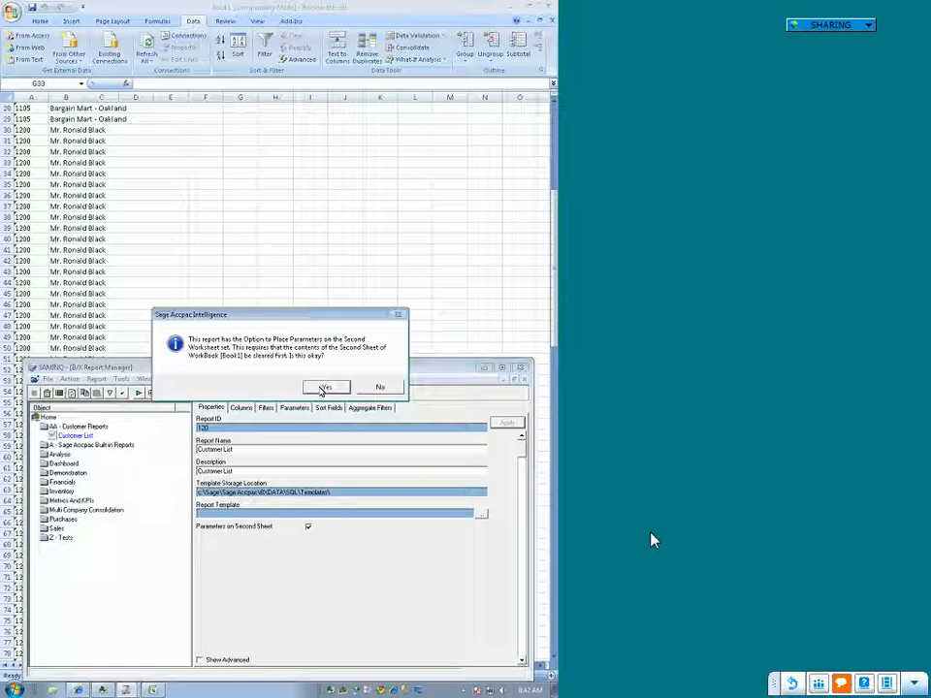
click(328, 391)
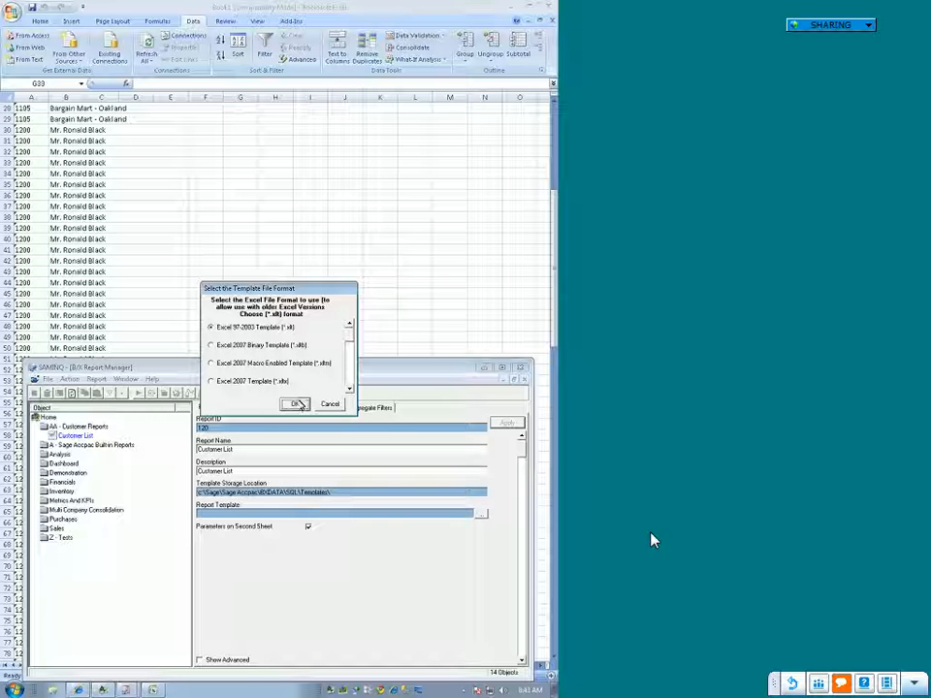
Step: Save the report template in Excel 97-2003 Template format under the name Customer List.xlt
click(296, 404)
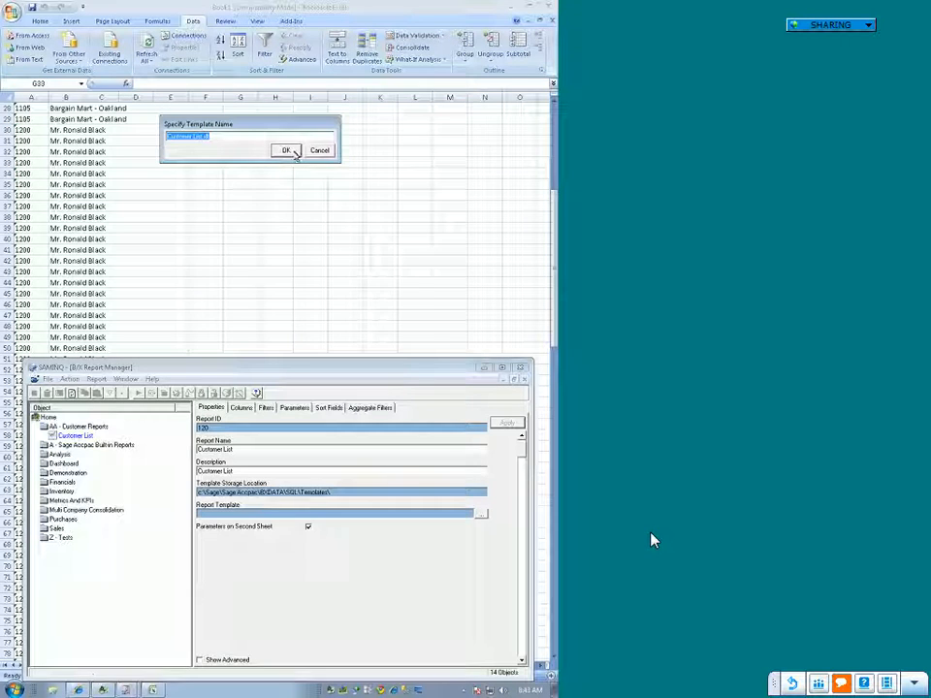
click(286, 152)
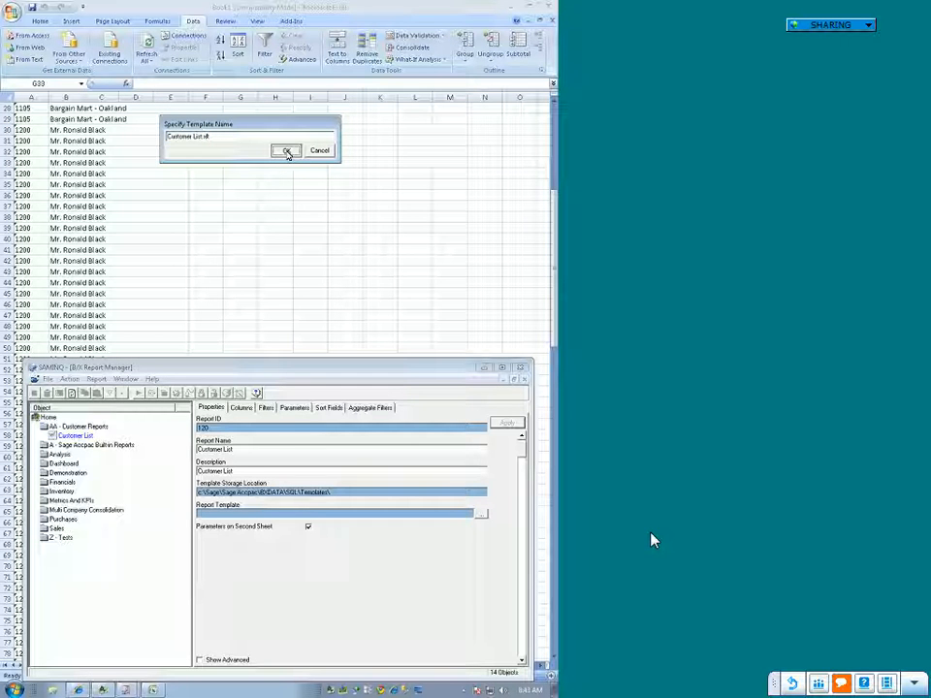
click(284, 151)
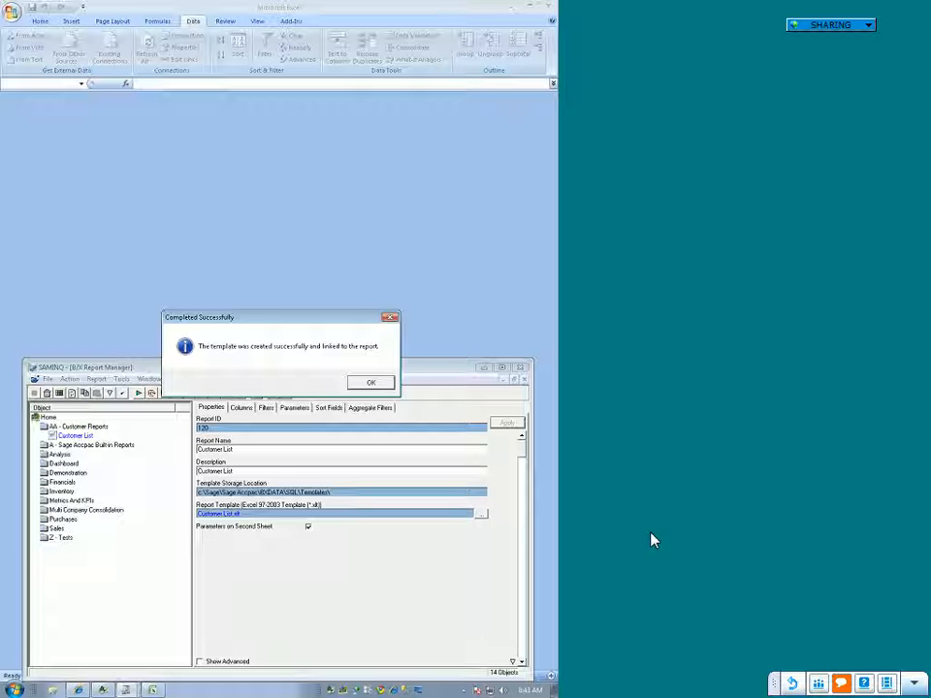
click(365, 384)
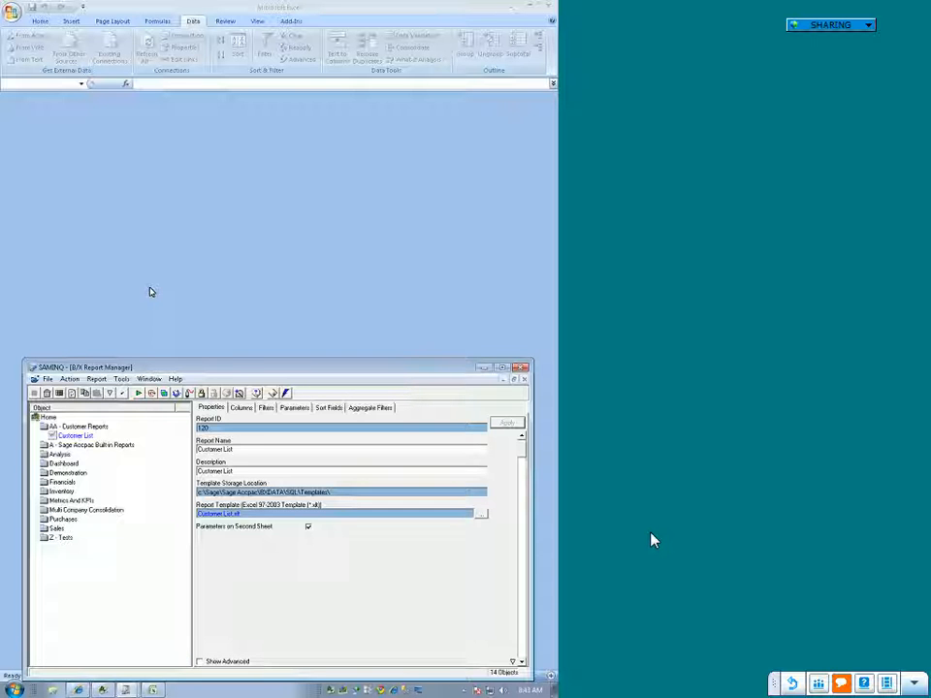
Step: Switch to Sage Accpac ERP and open the Customers record window in Accounts Receivable
click(105, 690)
click(97, 669)
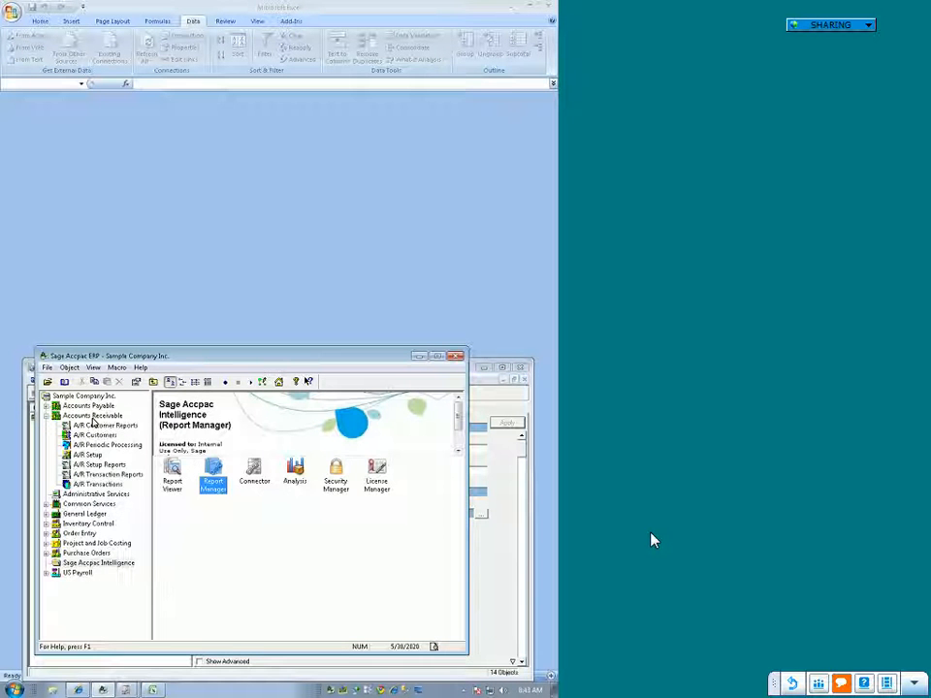
click(93, 418)
double_click(378, 471)
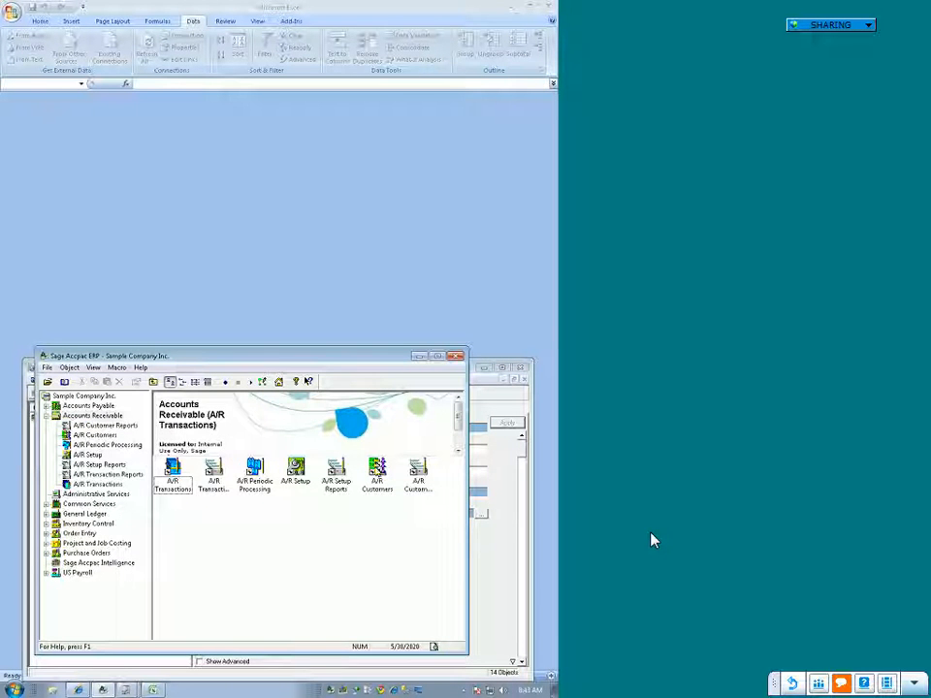
double_click(254, 471)
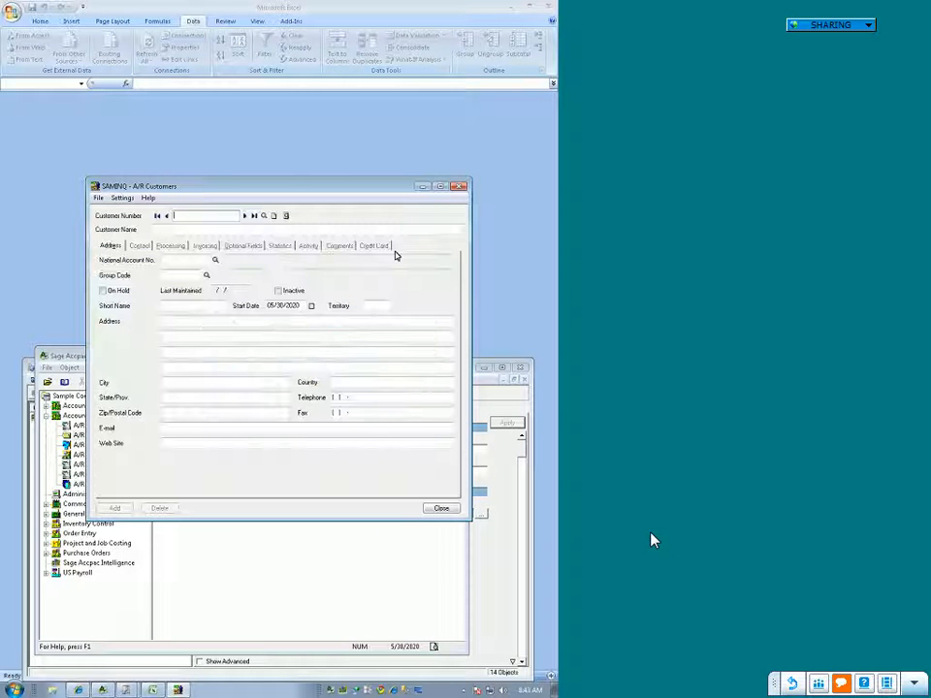
Step: Start a new customer record by entering the customer number, the customer's name and group code BF
text(1)
key(Tab)
text(Andre)
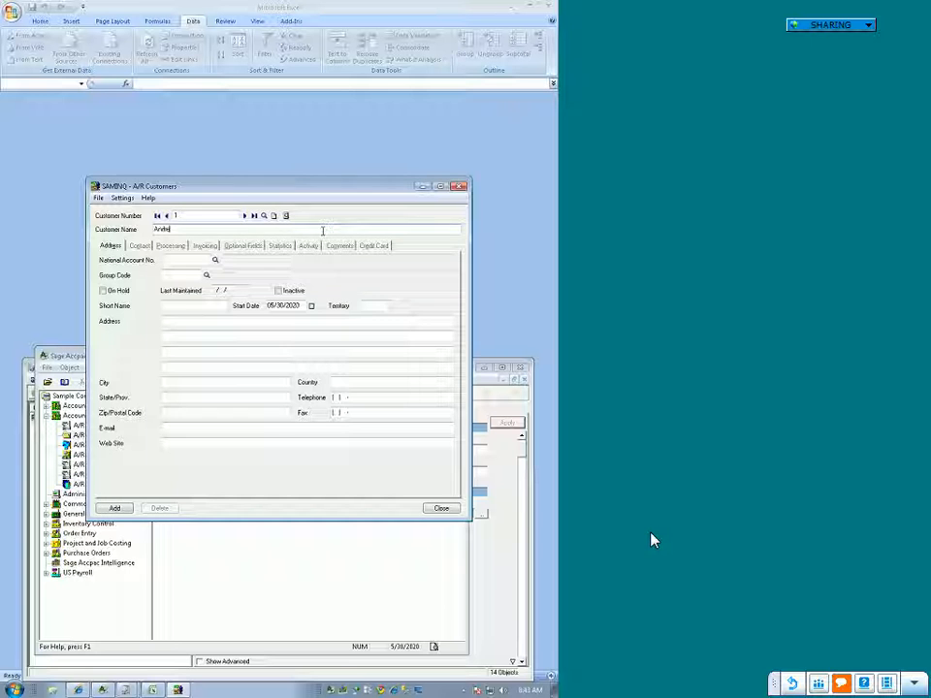
text(a A)
key(Tab)
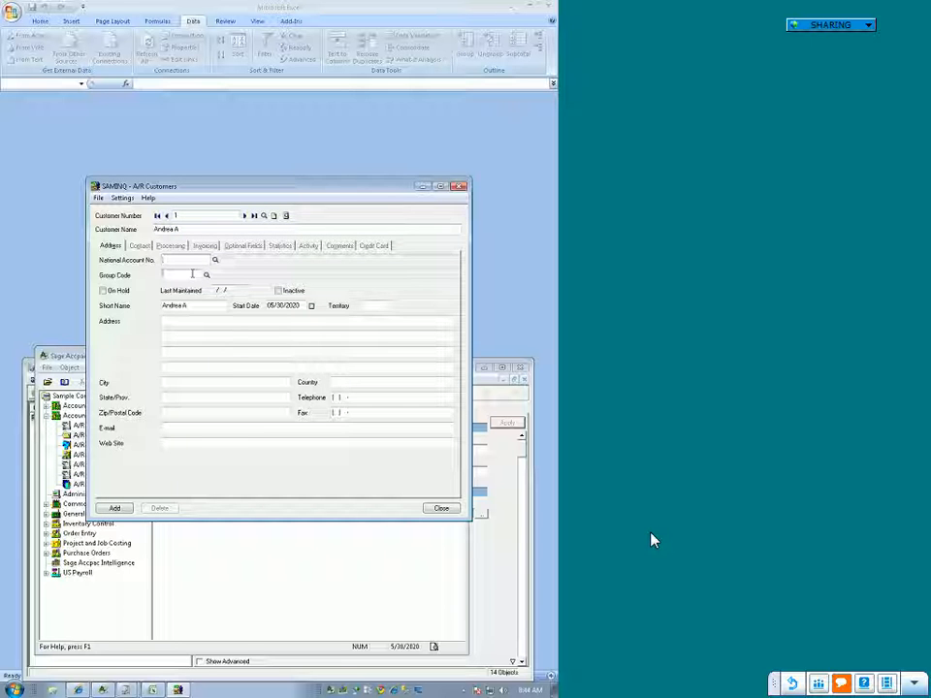
text(BF)
key(Tab)
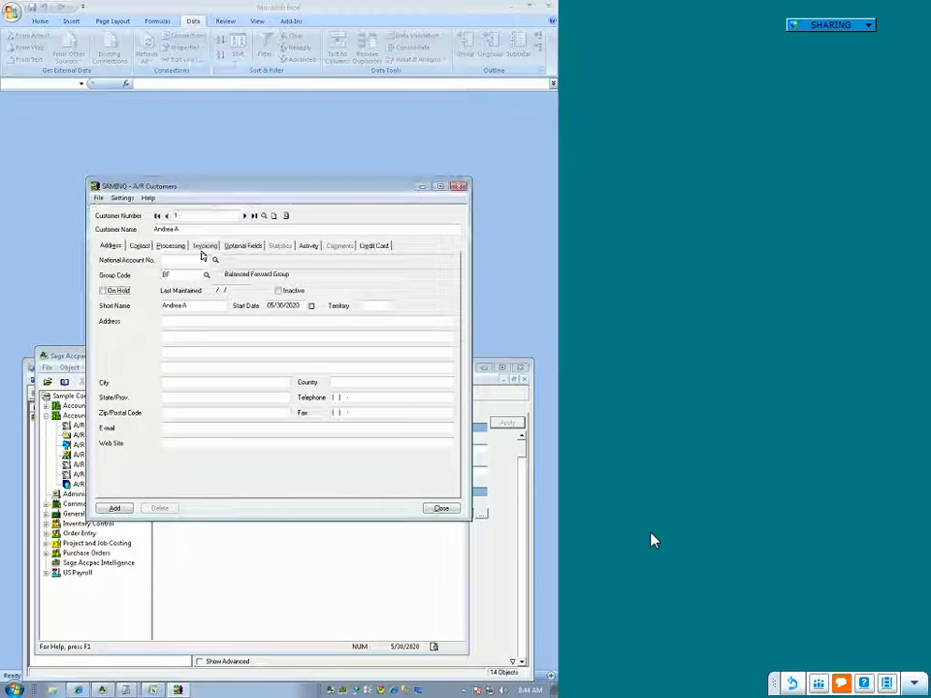
Step: Assign tax group CALIF to the new customer in the invoicing settings, add the record and close it
click(204, 245)
click(183, 401)
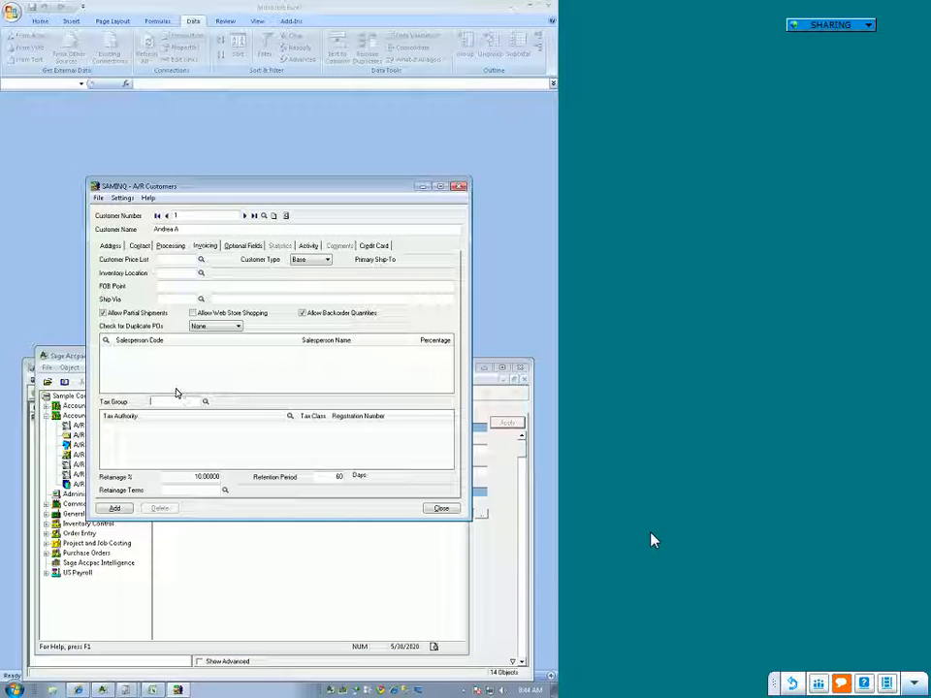
click(204, 400)
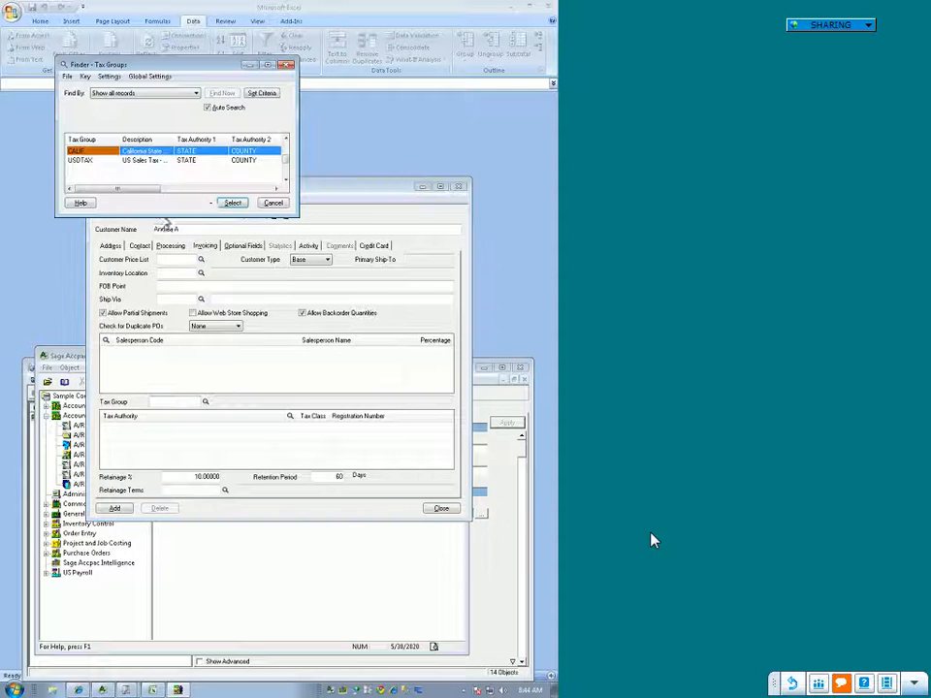
click(230, 202)
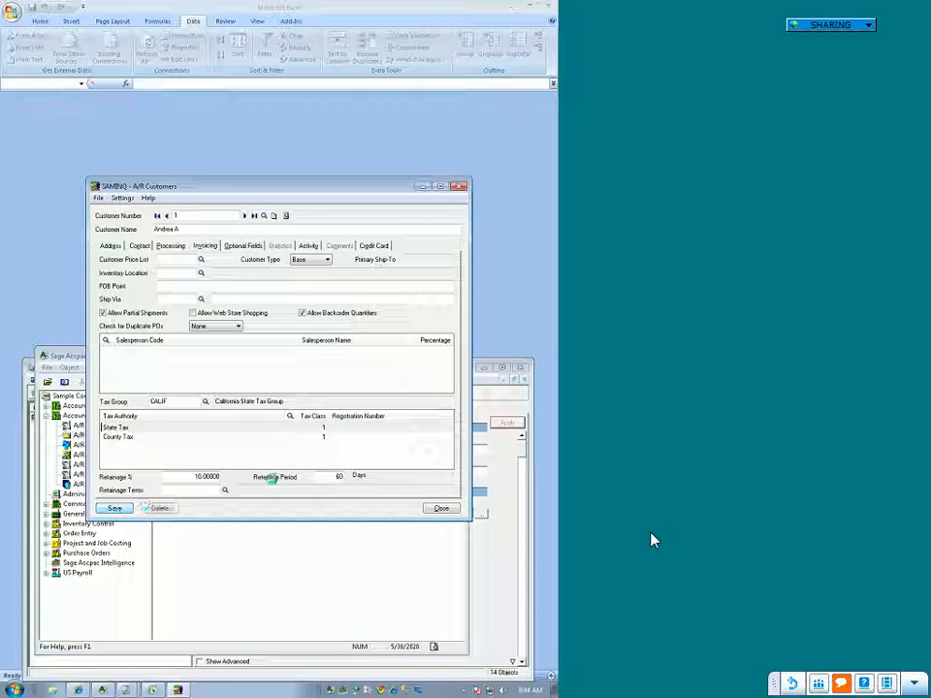
click(448, 508)
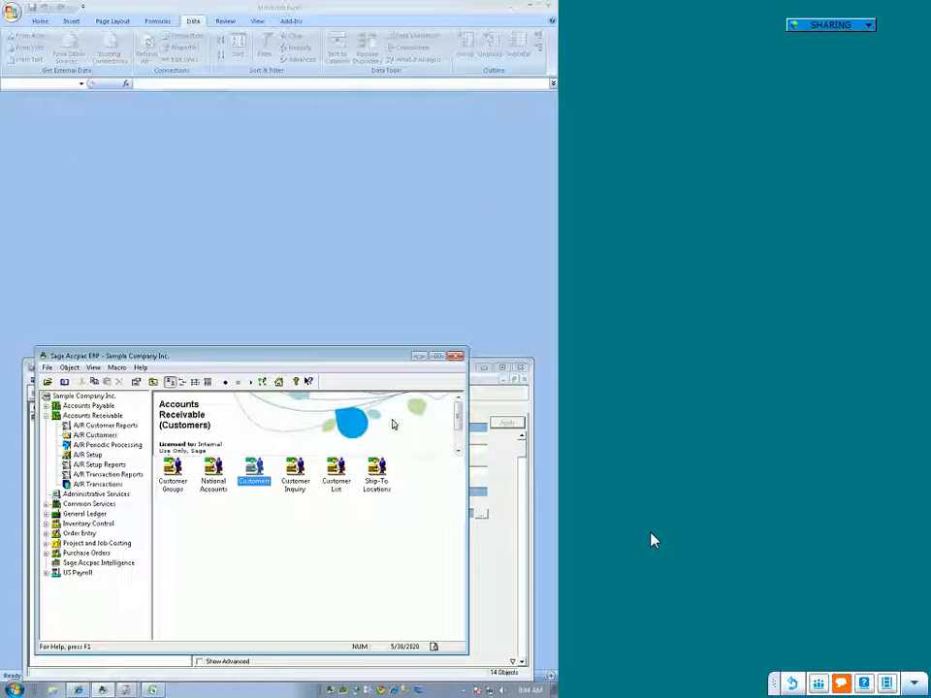
Step: Put the Sage Accpac ERP window away and run the Customer List report from the Report Manager
click(379, 177)
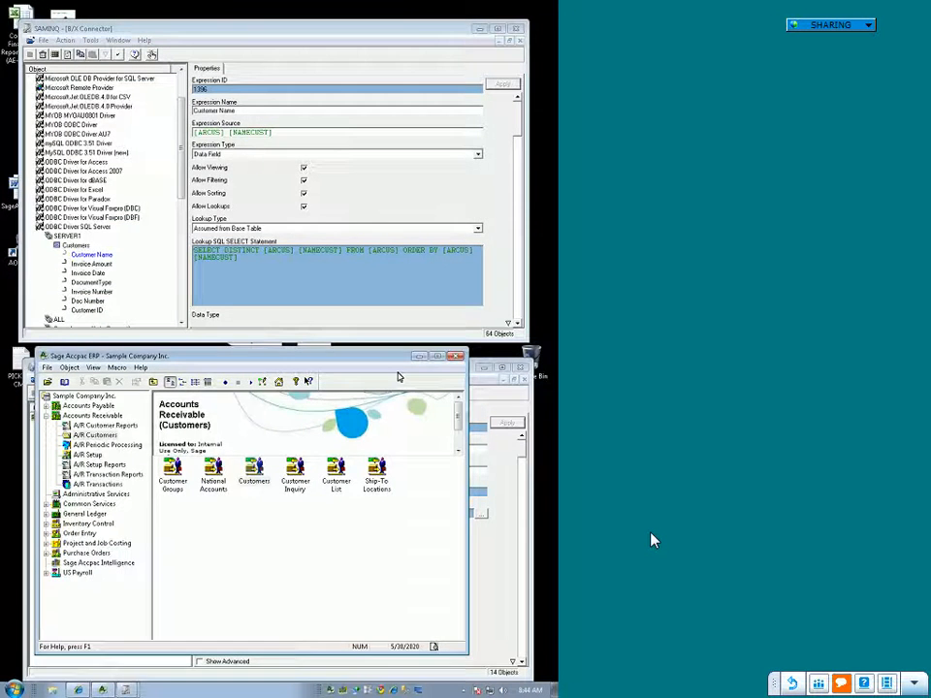
click(418, 357)
right_click(77, 436)
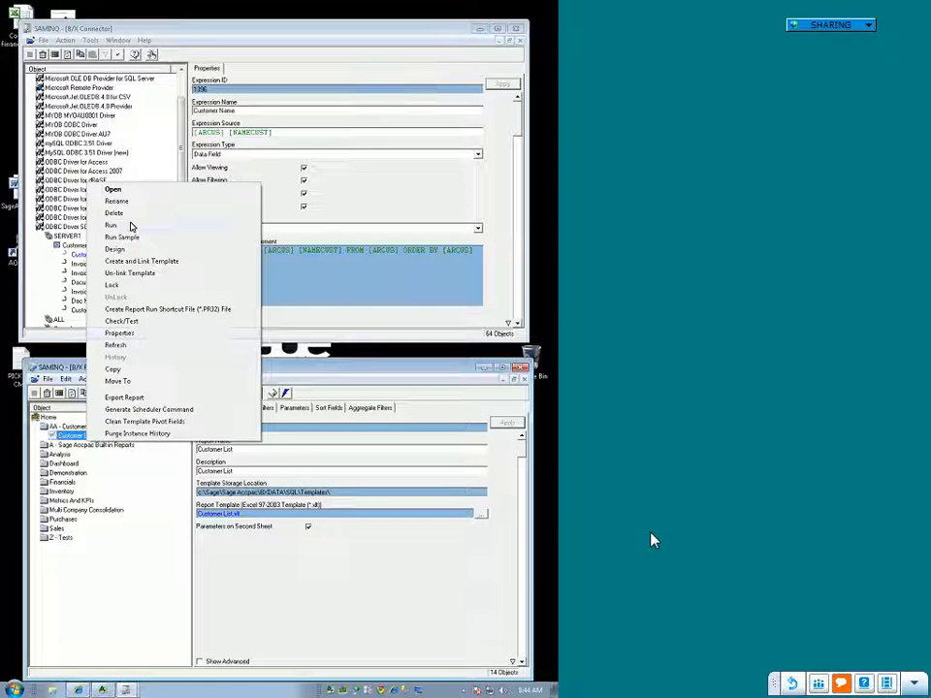
click(132, 226)
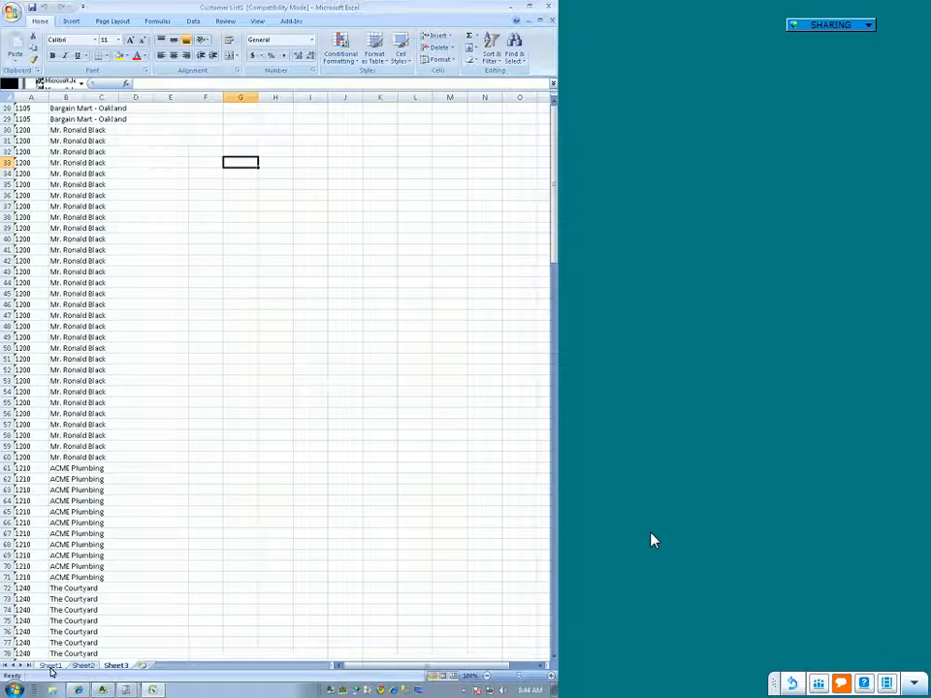
Step: Examine the customer IDs and names on Sheet1 of the report output, from the first row to the last
scroll(193, 502, down, 20)
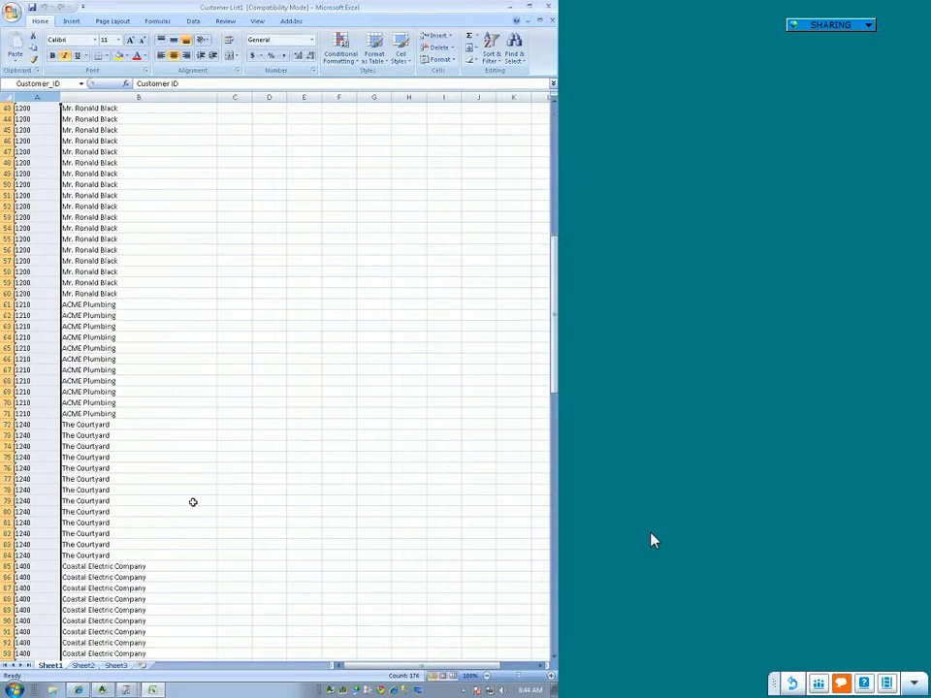
scroll(206, 508, up, 20)
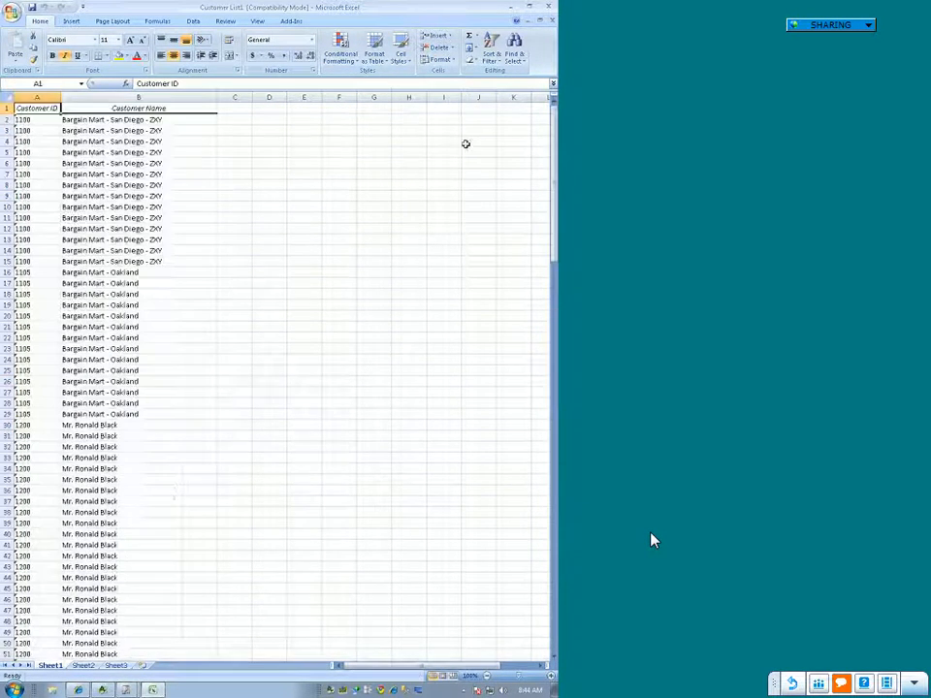
click(153, 163)
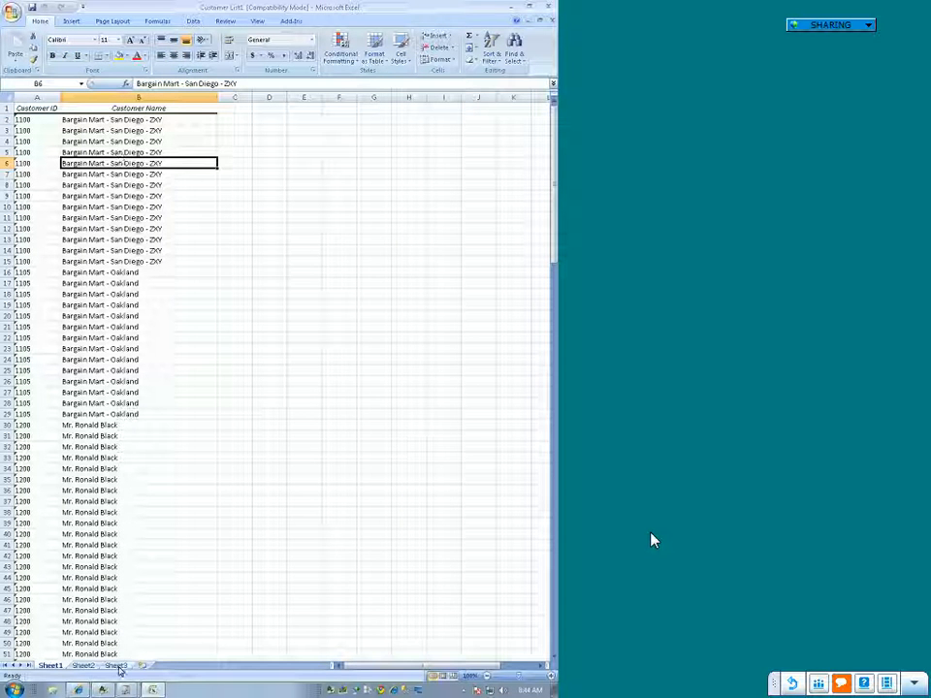
scroll(100, 543, down, 5)
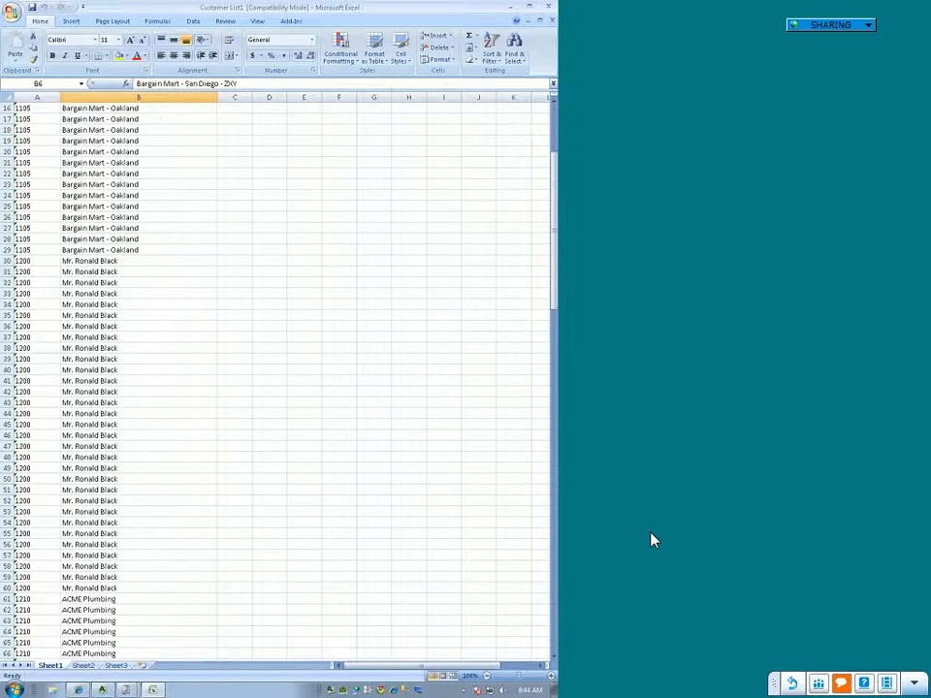
key(ctrl+Home)
scroll(99, 540, down, 15)
key(ctrl+End)
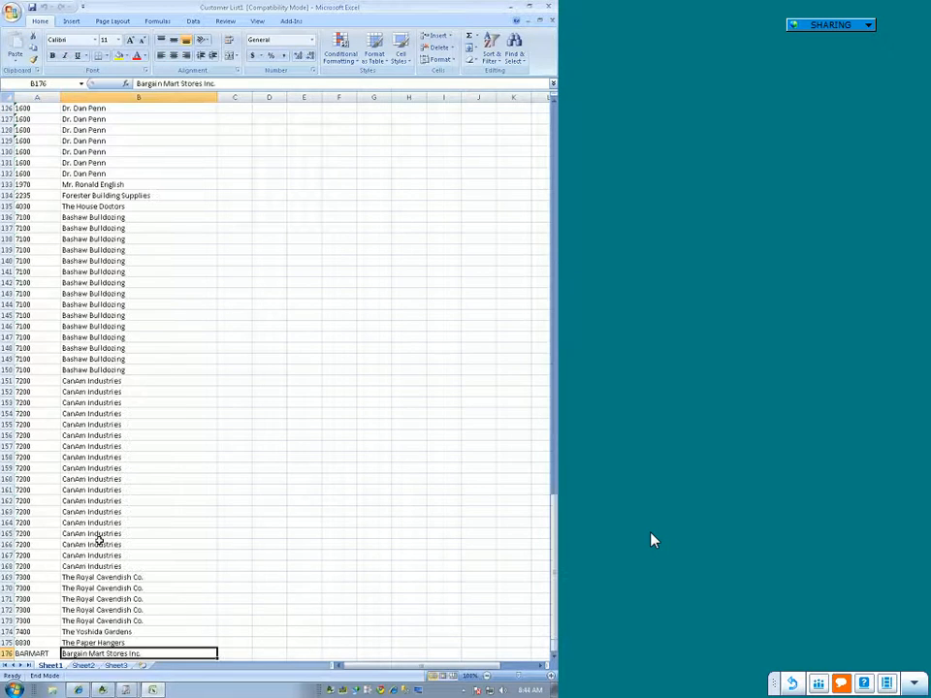
key(Page_Up)
key(Page_Up)
key(Page_Up)
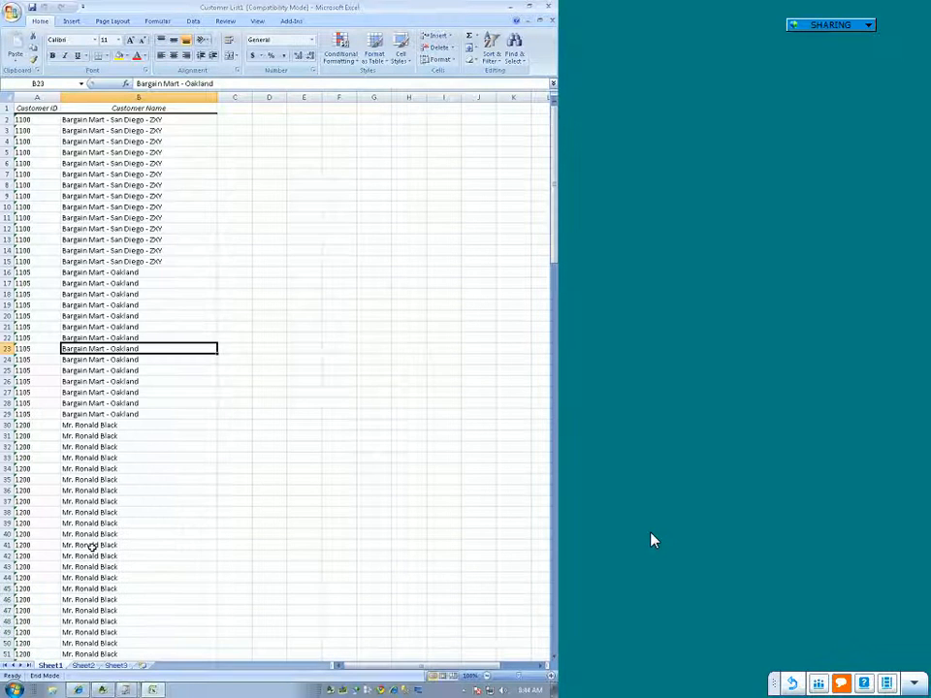
Step: Check the unique customer ID list on Sheet3 against the report data, then return to Sheet1
click(116, 666)
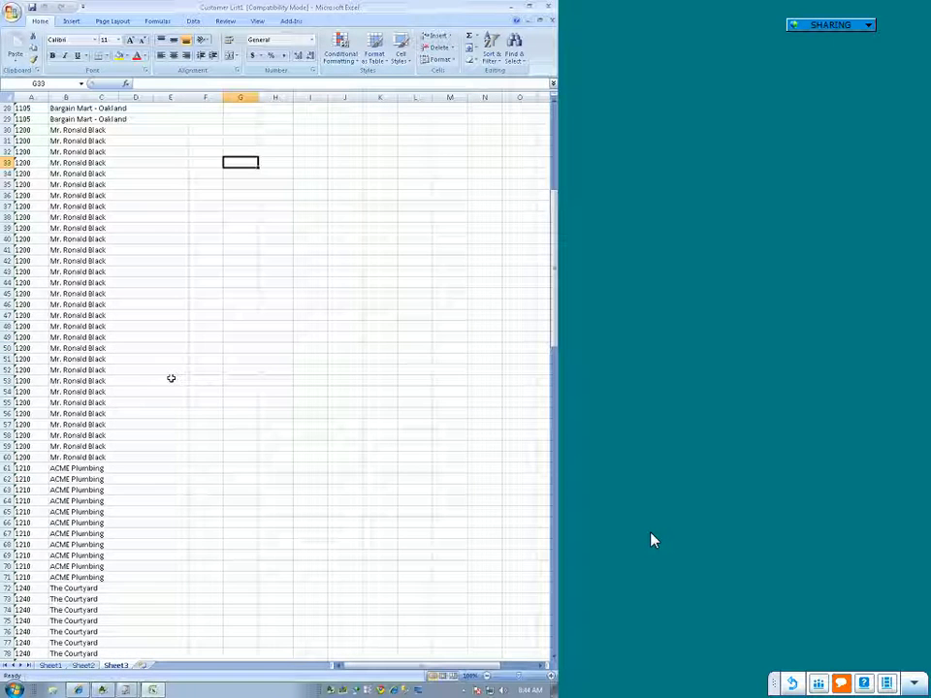
scroll(171, 379, up, 9)
click(57, 207)
click(37, 217)
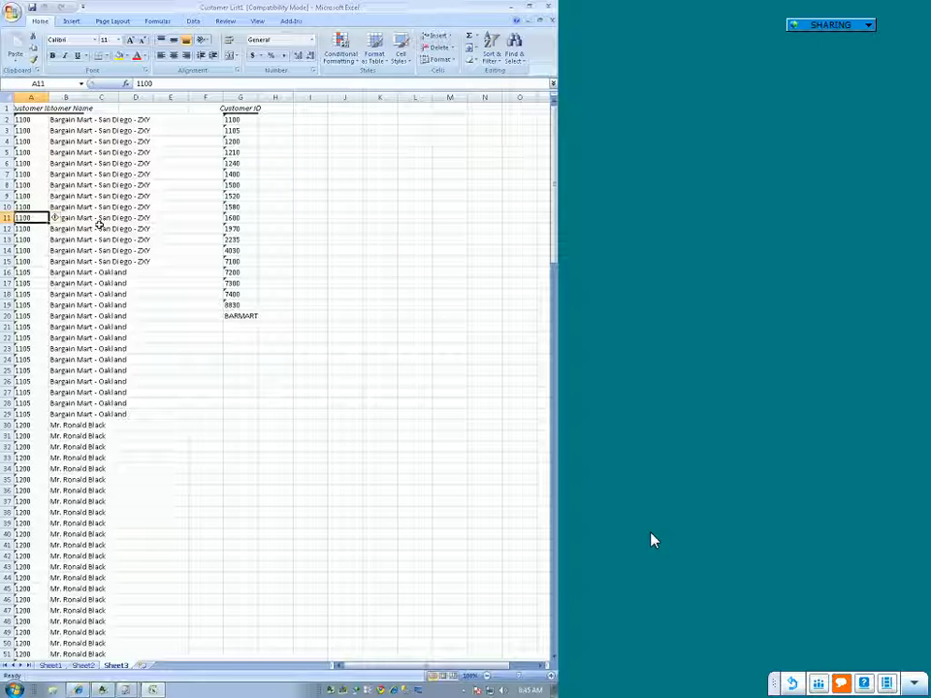
click(51, 666)
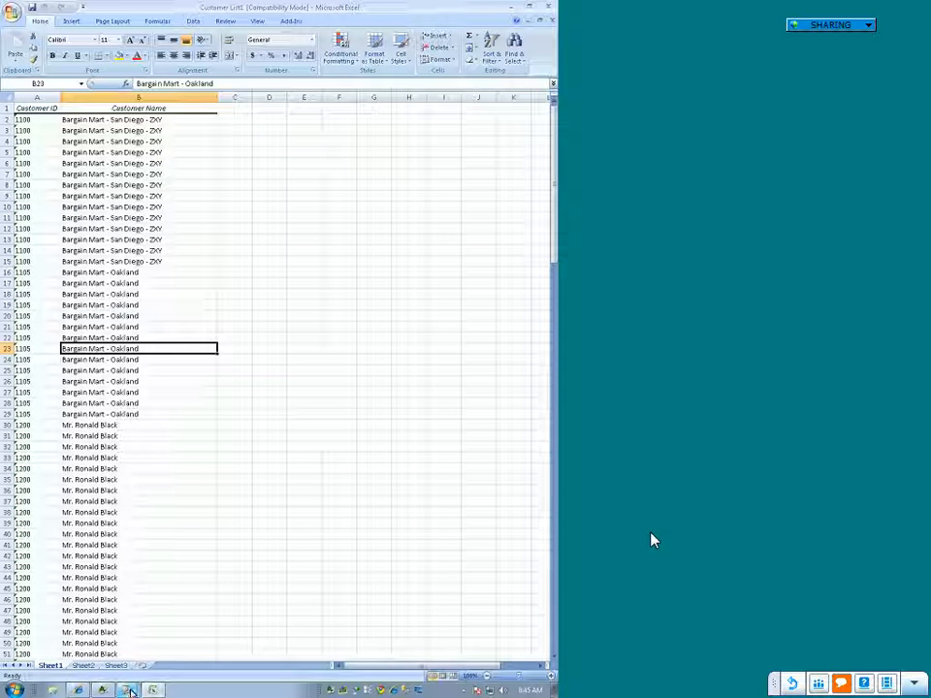
Step: In the Connector's Customers container, set the IDCUST join between ARCUS and AROBL to Outer and apply it
mouse_move(131, 692)
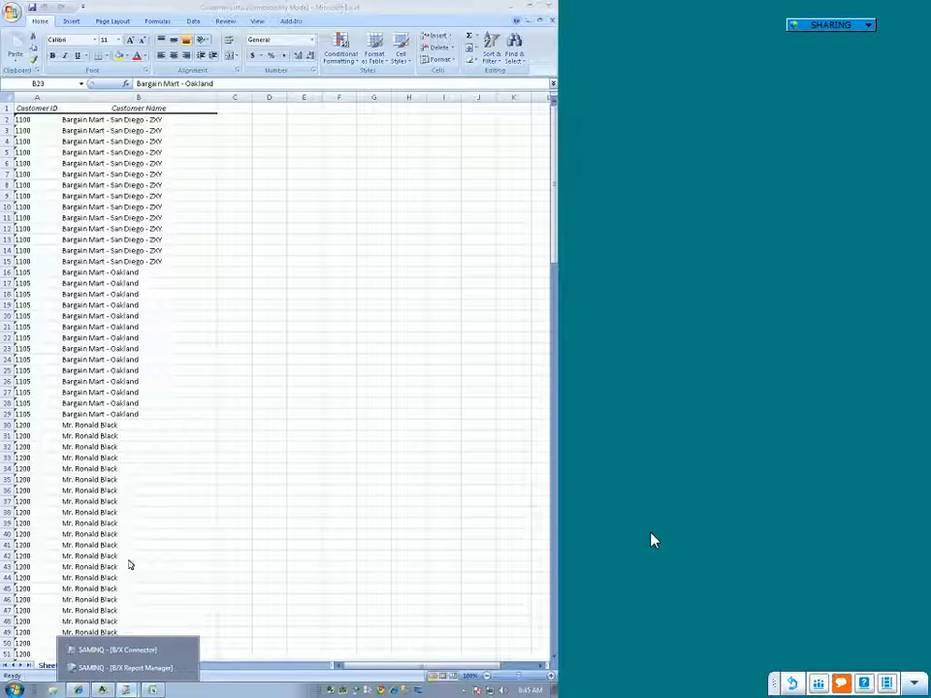
click(136, 650)
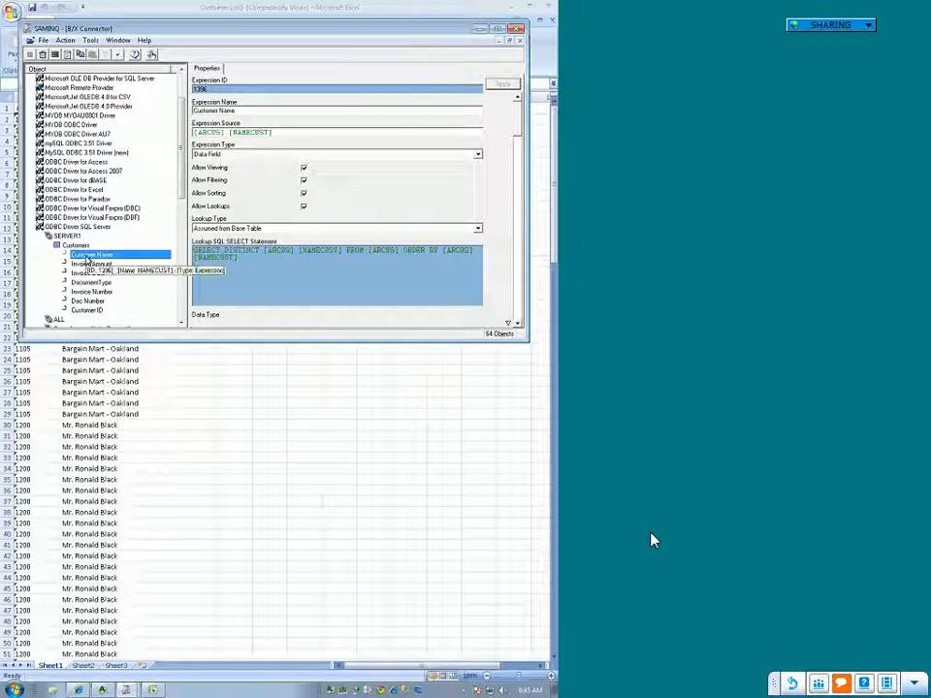
drag(181, 111, 181, 189)
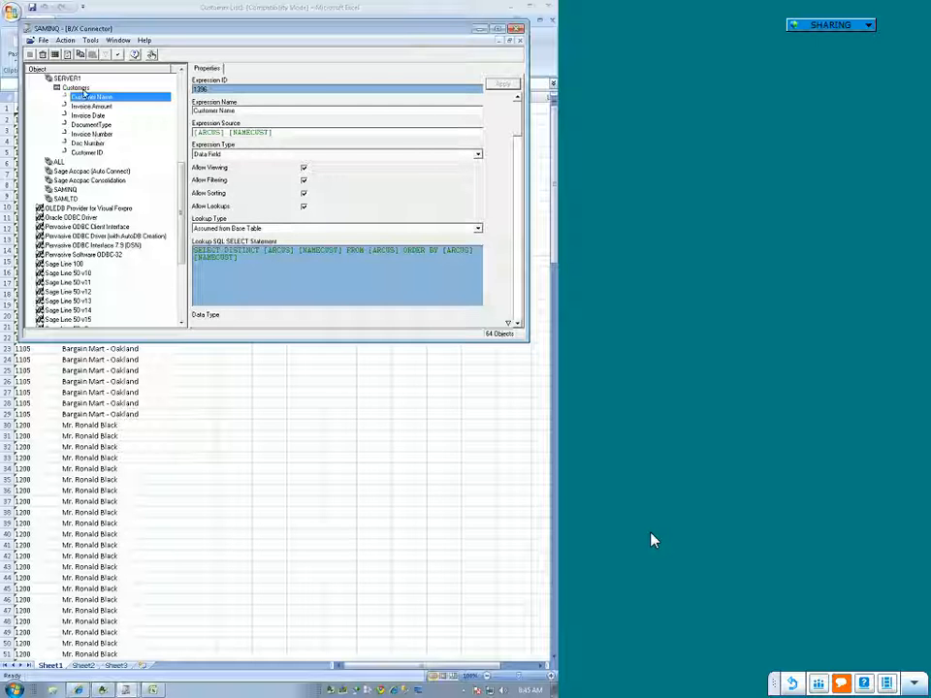
click(76, 87)
click(269, 189)
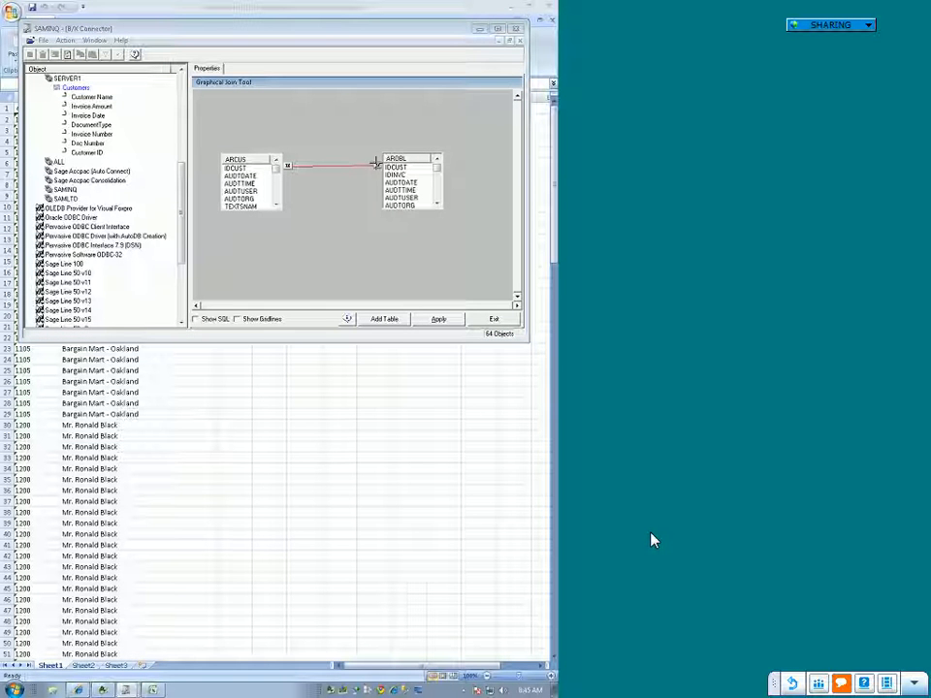
right_click(376, 163)
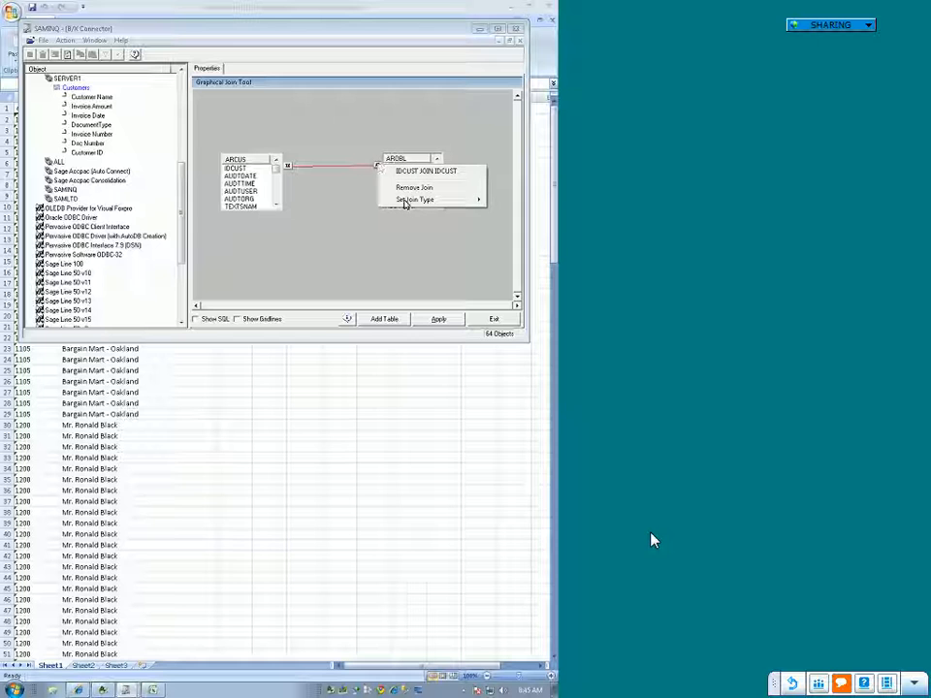
mouse_move(407, 202)
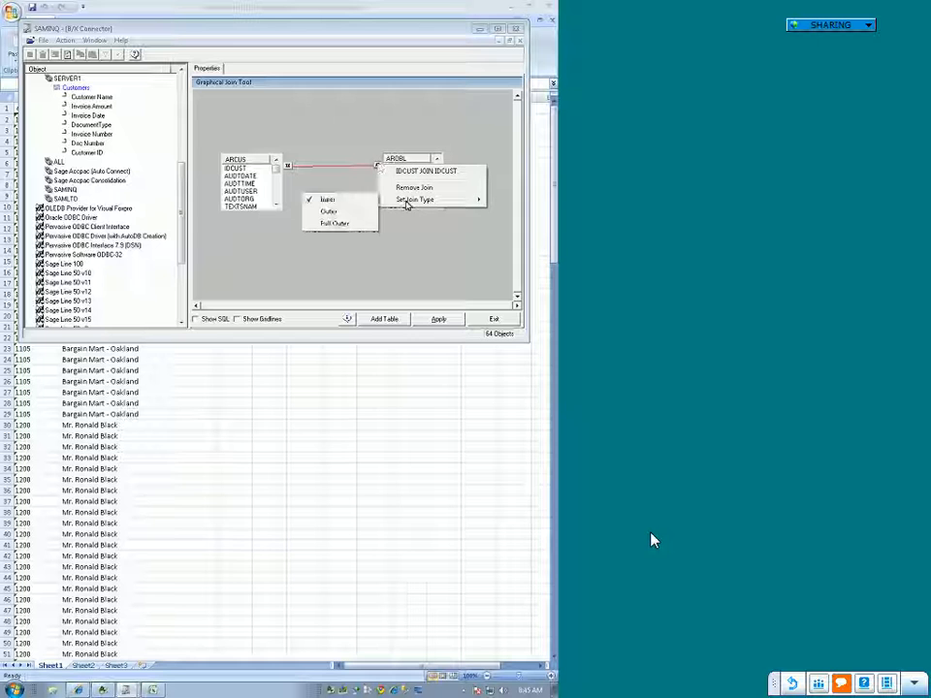
click(353, 213)
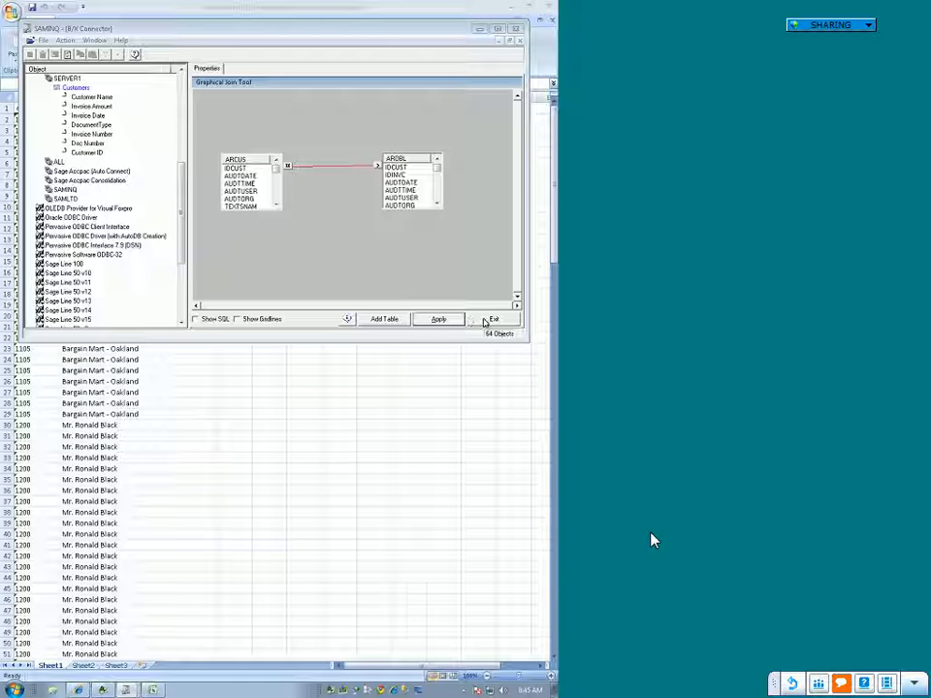
click(420, 325)
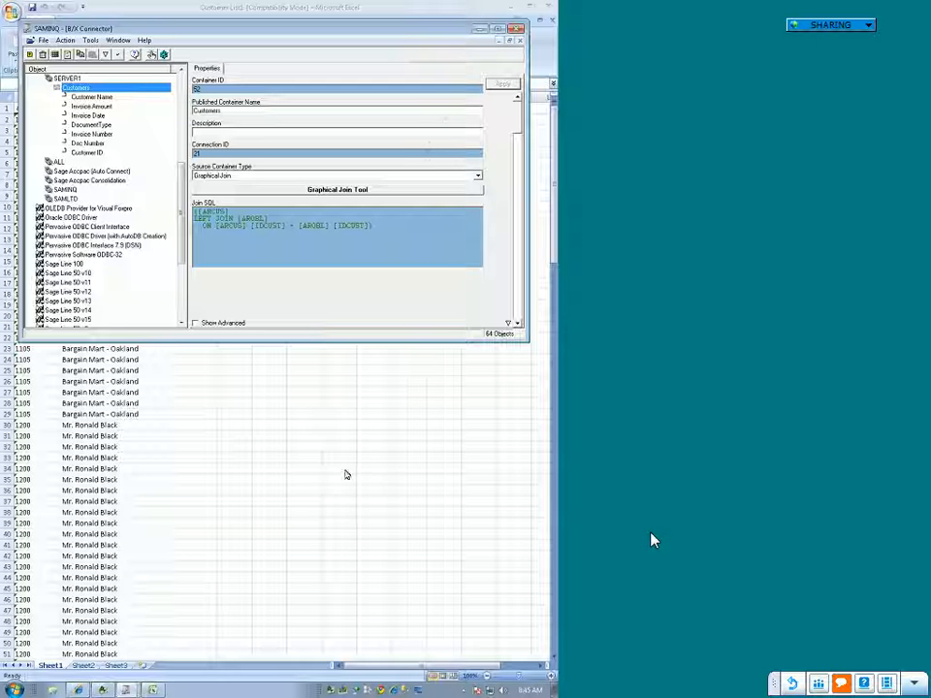
Step: Close the Customer List1 workbook without saving and run the Customer List report again
click(480, 29)
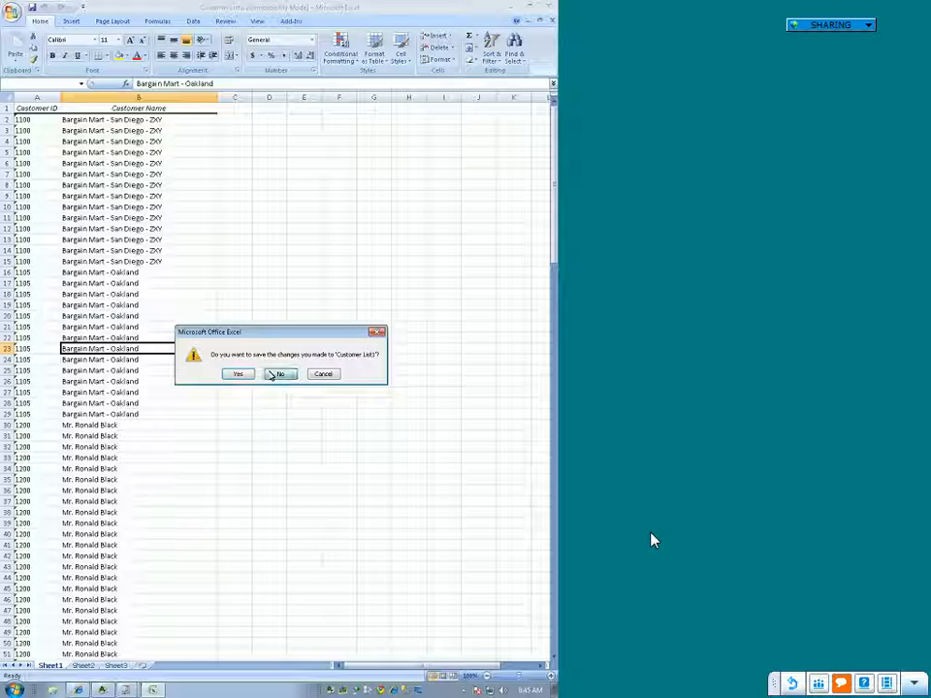
click(272, 374)
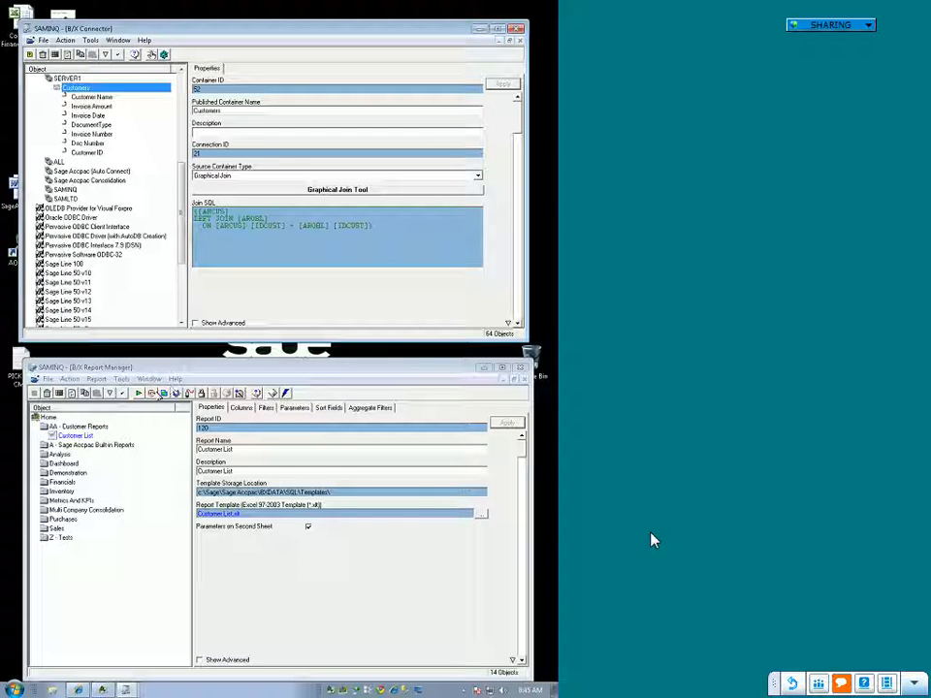
click(139, 393)
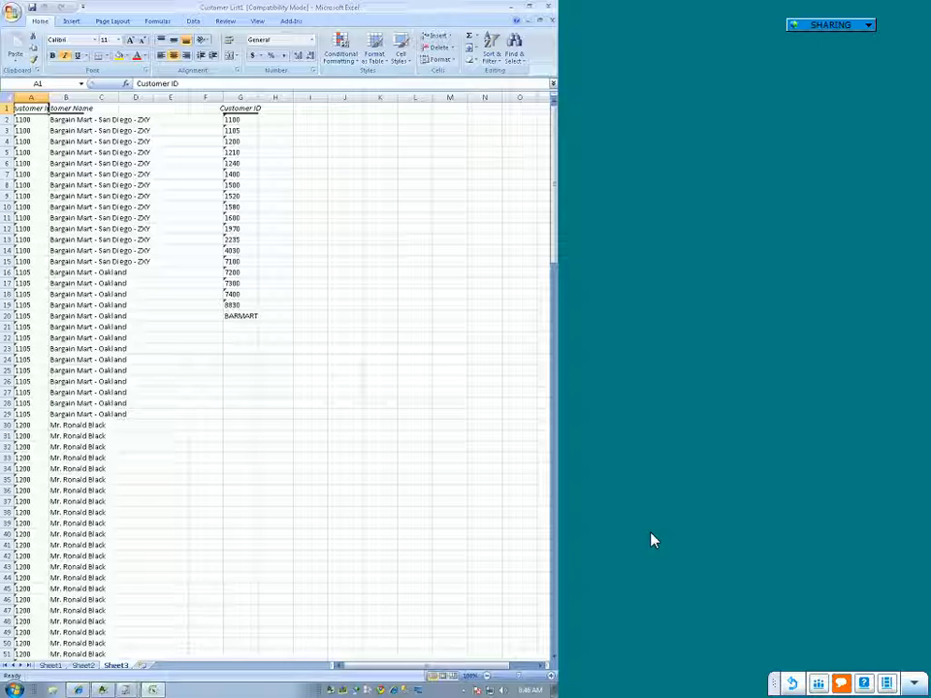
click(127, 692)
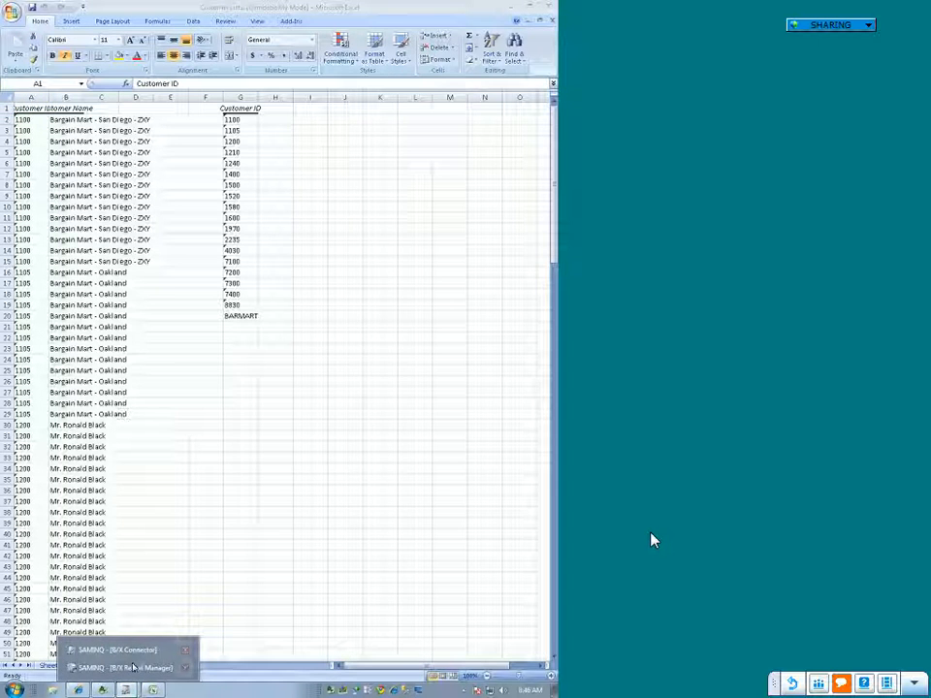
click(131, 668)
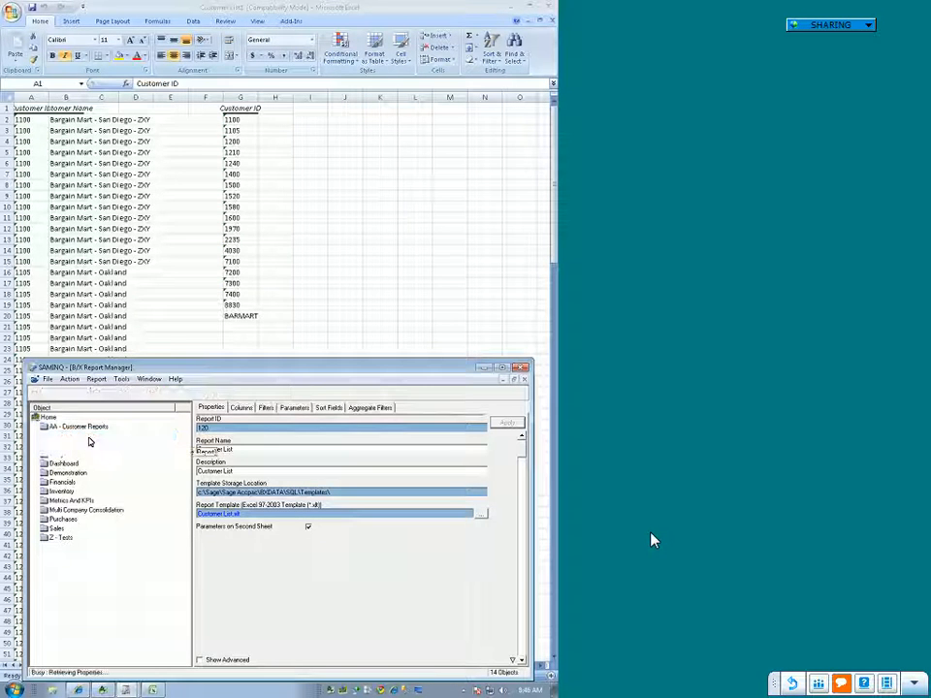
right_click(93, 431)
click(121, 269)
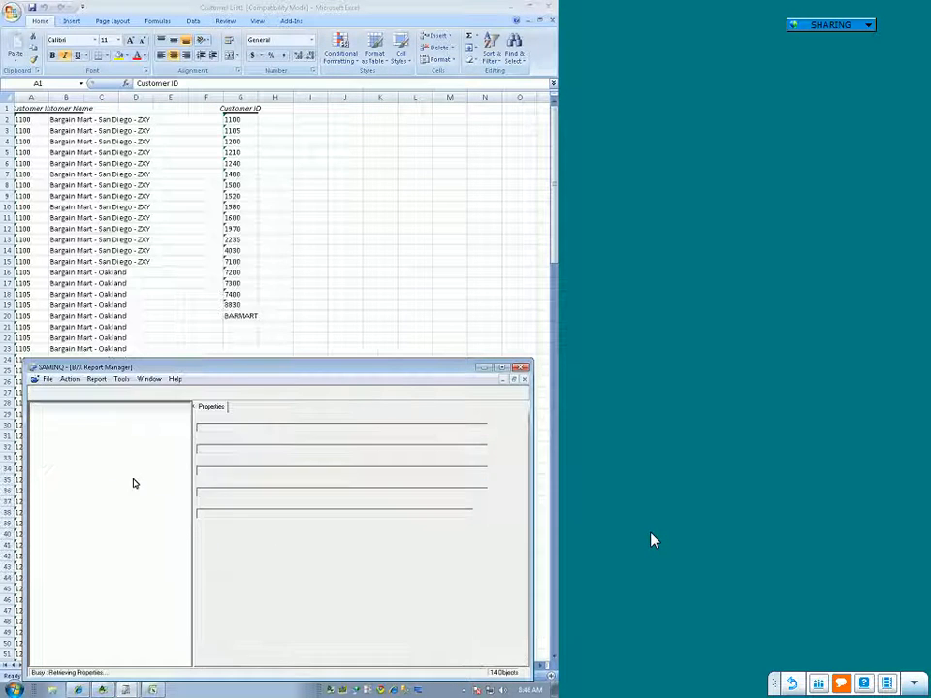
Step: Switch to the Connector, set the Customers container's join between ARCUS and AROBL to Full Outer and apply it
click(125, 690)
click(129, 650)
click(281, 190)
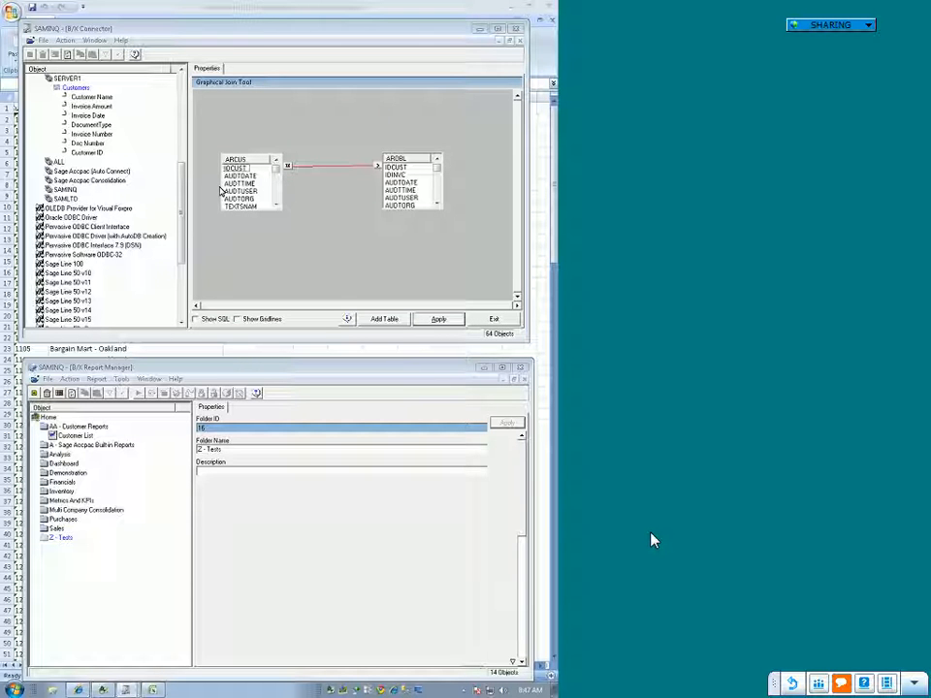
right_click(377, 167)
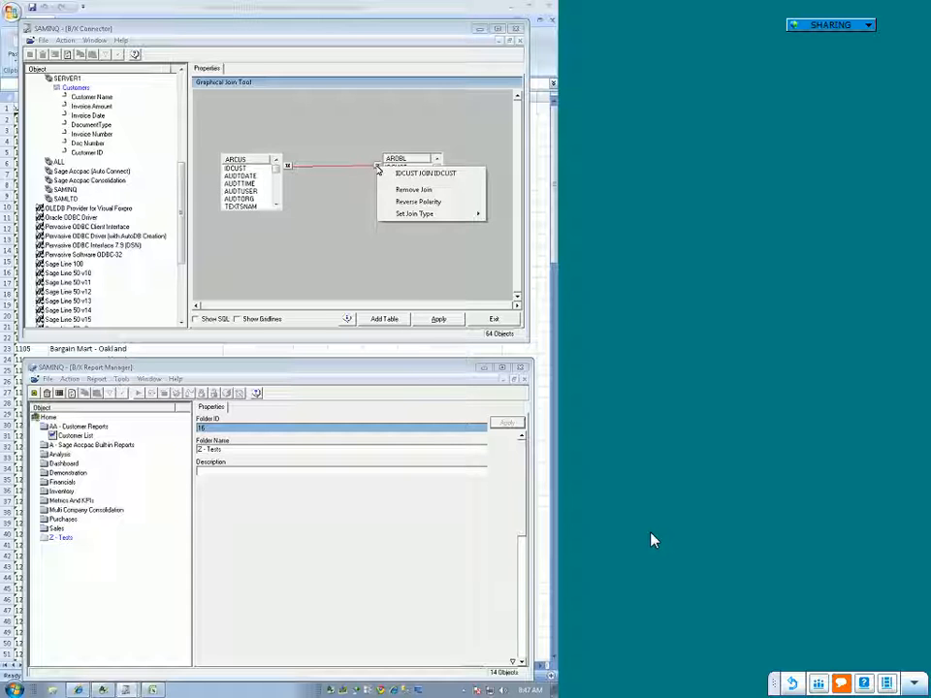
mouse_move(403, 215)
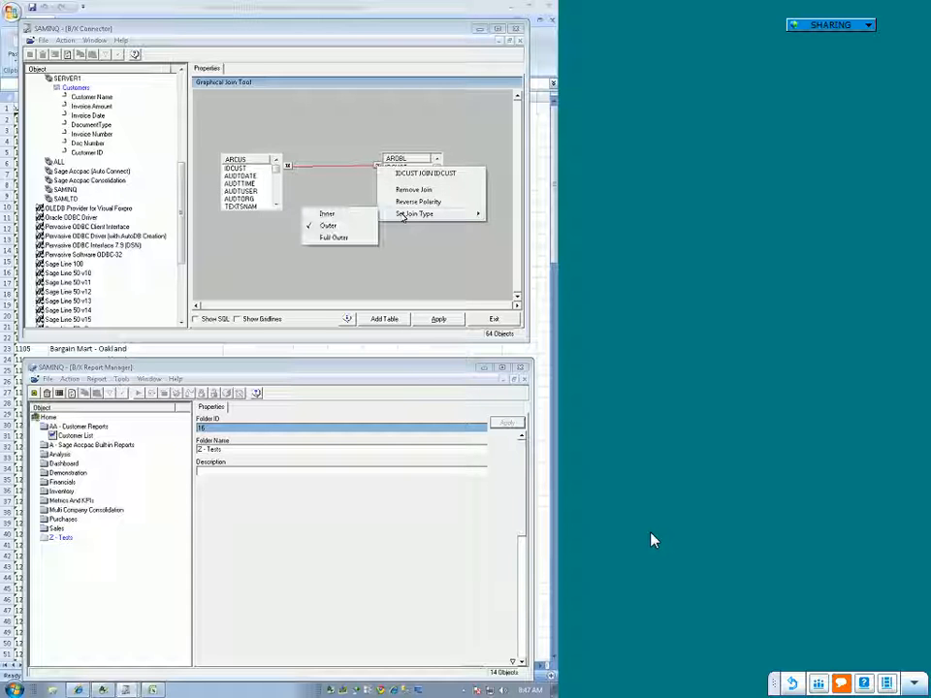
click(335, 239)
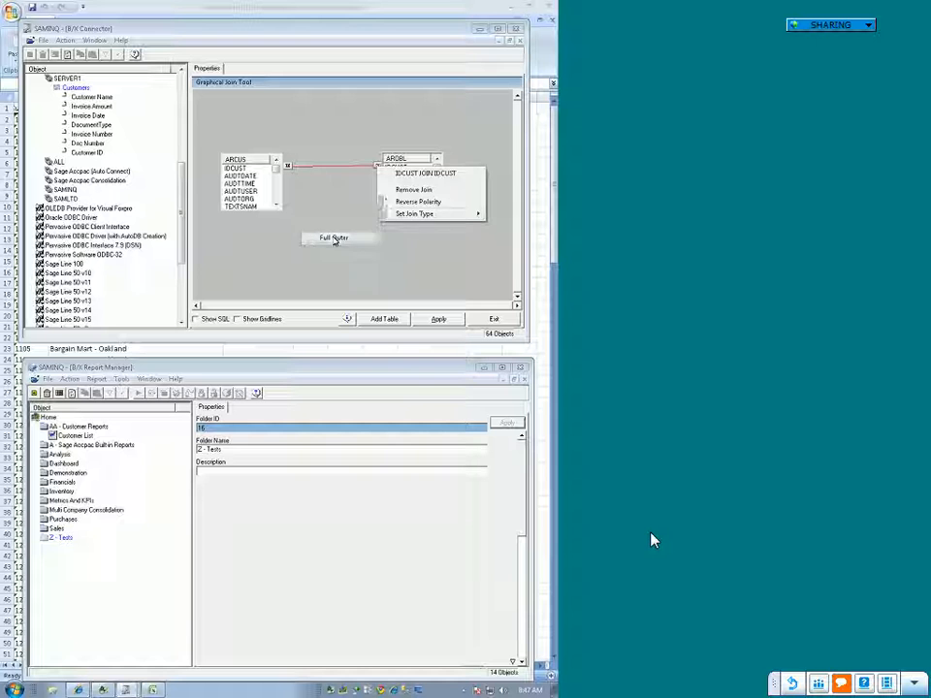
click(440, 321)
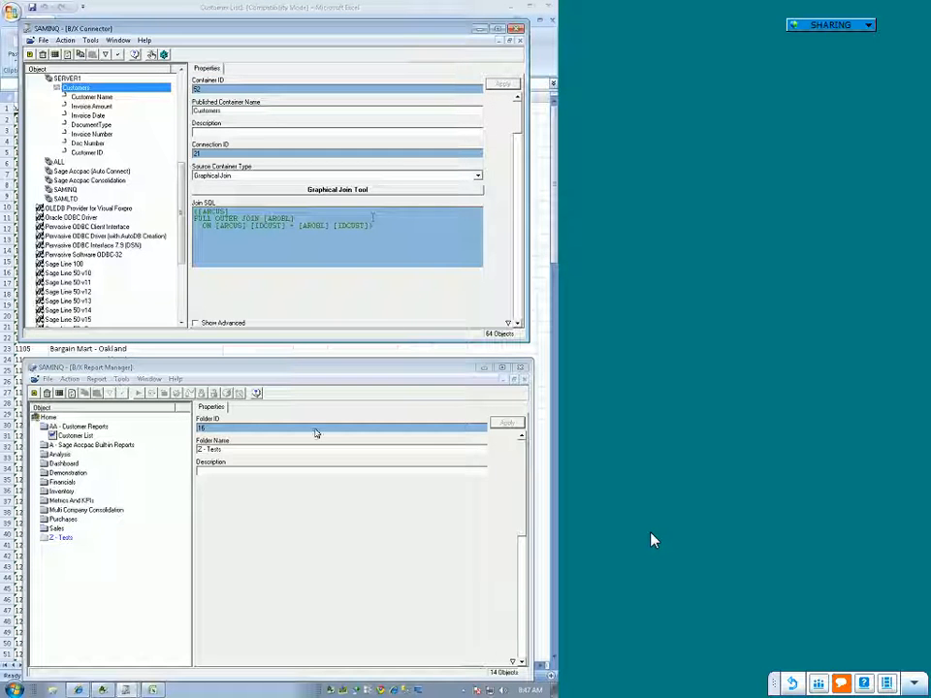
Step: Run the Customer List report from the AA - Customer Reports folder with the full outer join in place
click(81, 436)
right_click(87, 436)
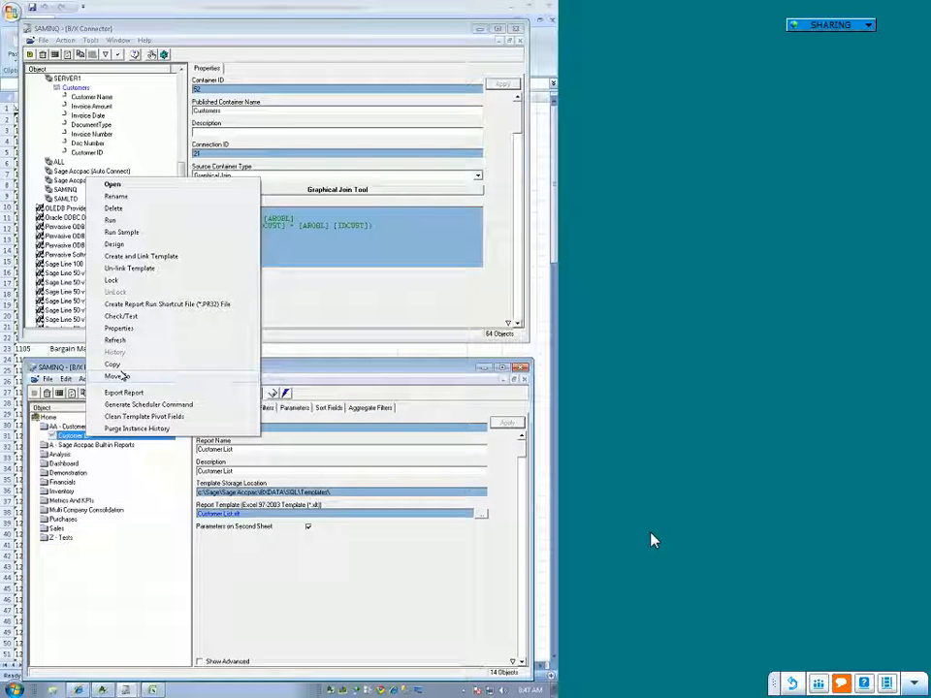
click(121, 231)
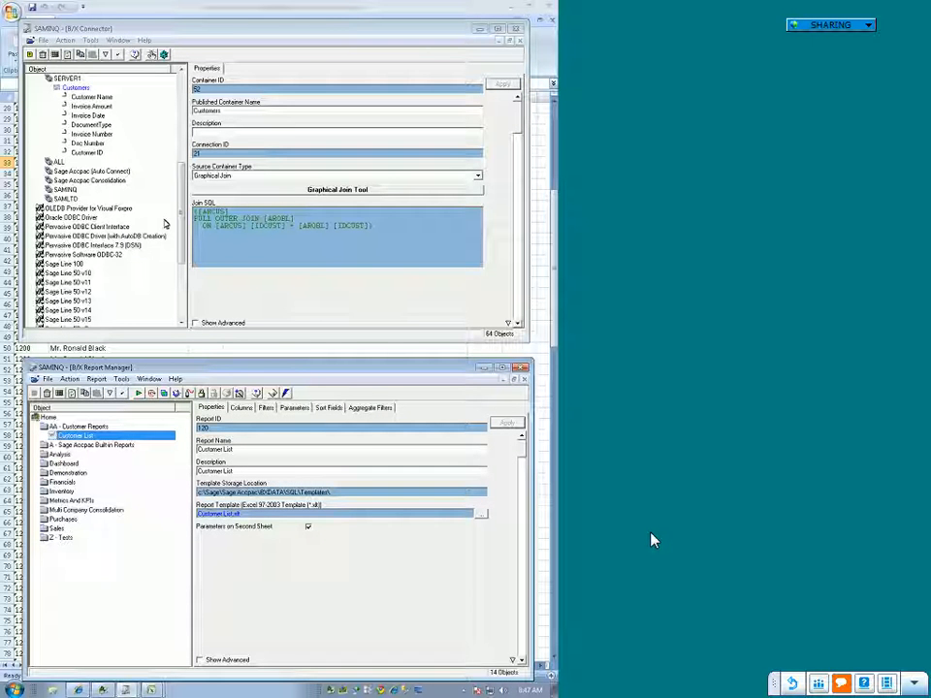
Step: Bring the Customer List2 workbook forward, review Sheet3's unique IDs and select the Customer ID column on Sheet1
click(314, 346)
scroll(280, 370, down, 6)
scroll(284, 367, up, 10)
scroll(237, 425, up, 5)
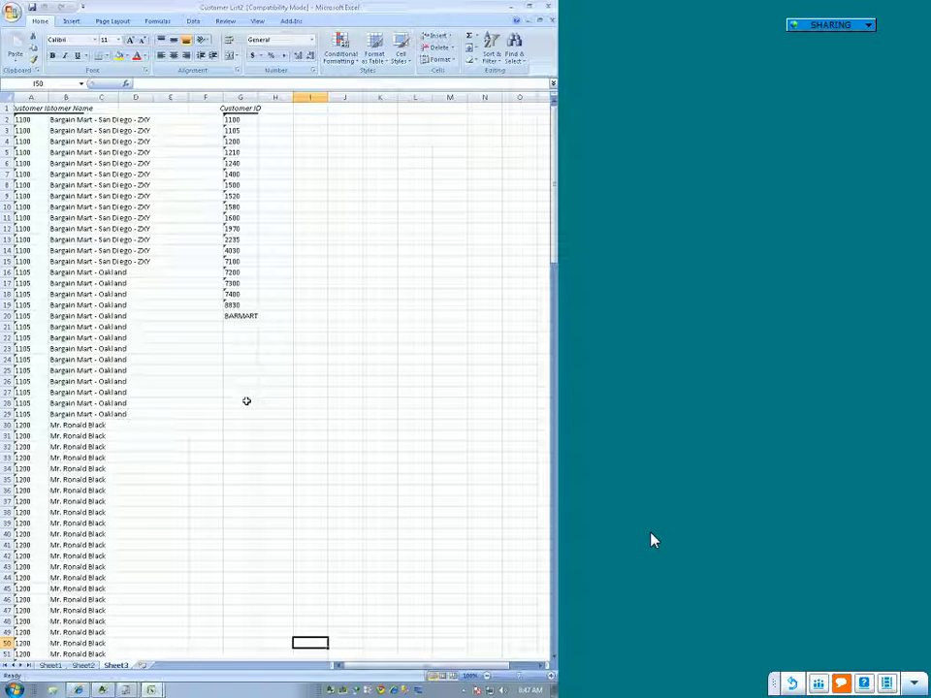
click(48, 667)
click(37, 97)
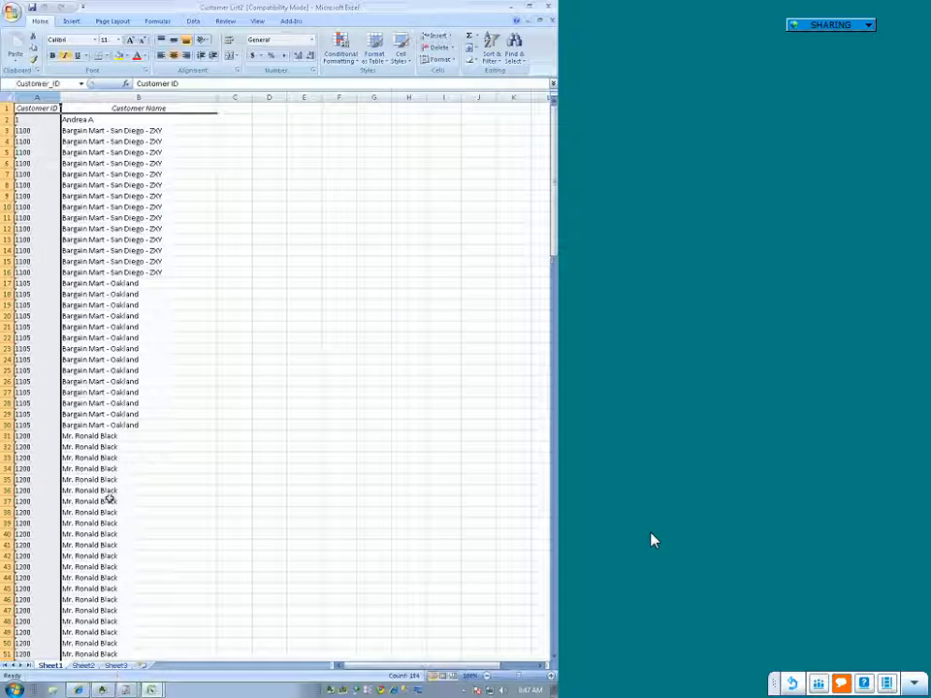
Step: Compare the customer rows on Sheet1 with the copied rows and unique customer IDs on Sheet3
click(68, 119)
click(35, 118)
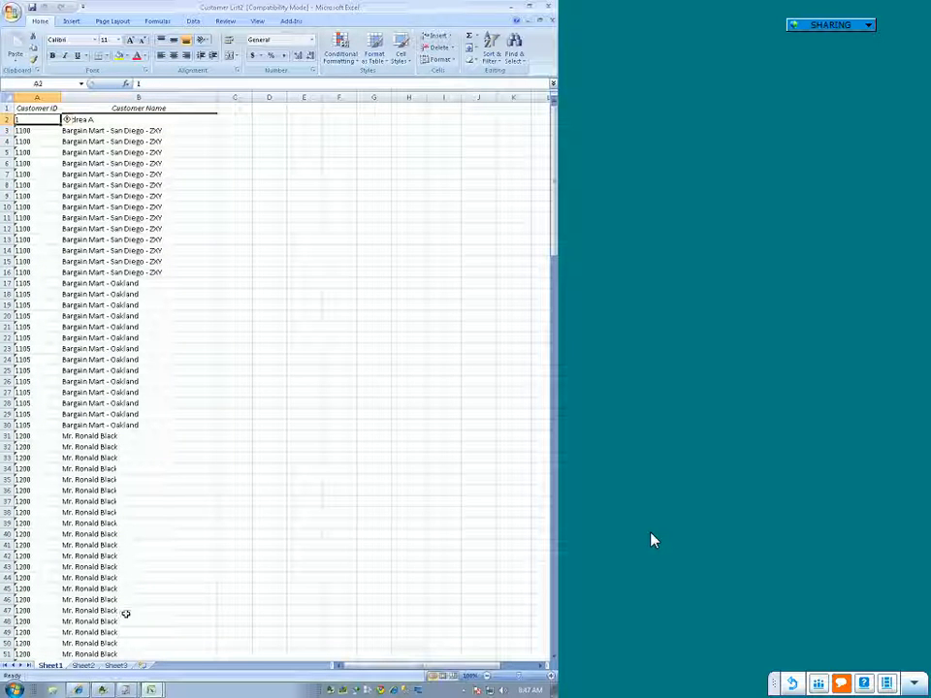
click(115, 667)
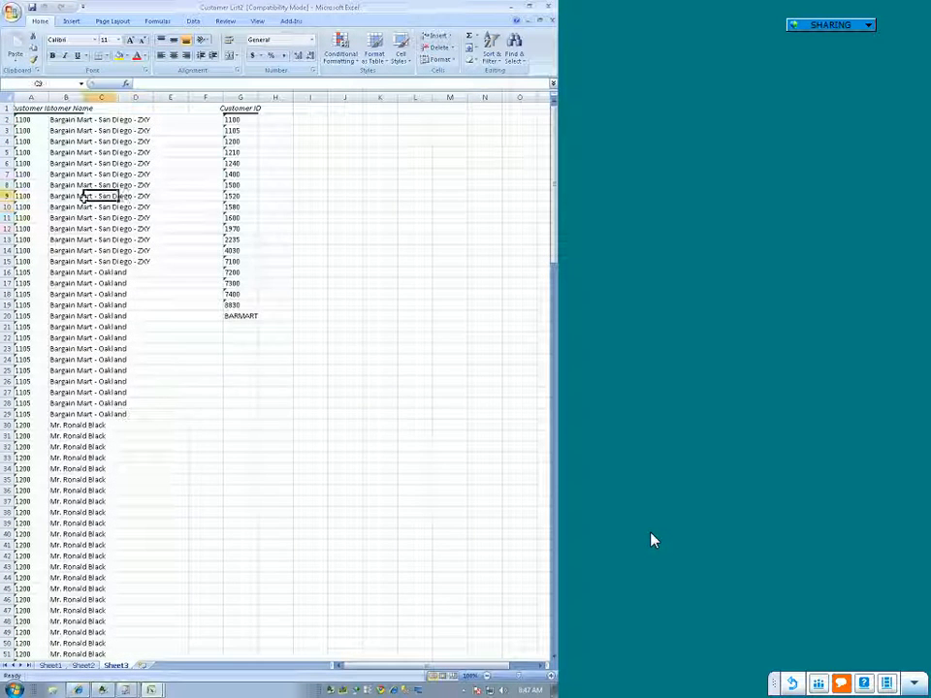
click(36, 217)
click(65, 165)
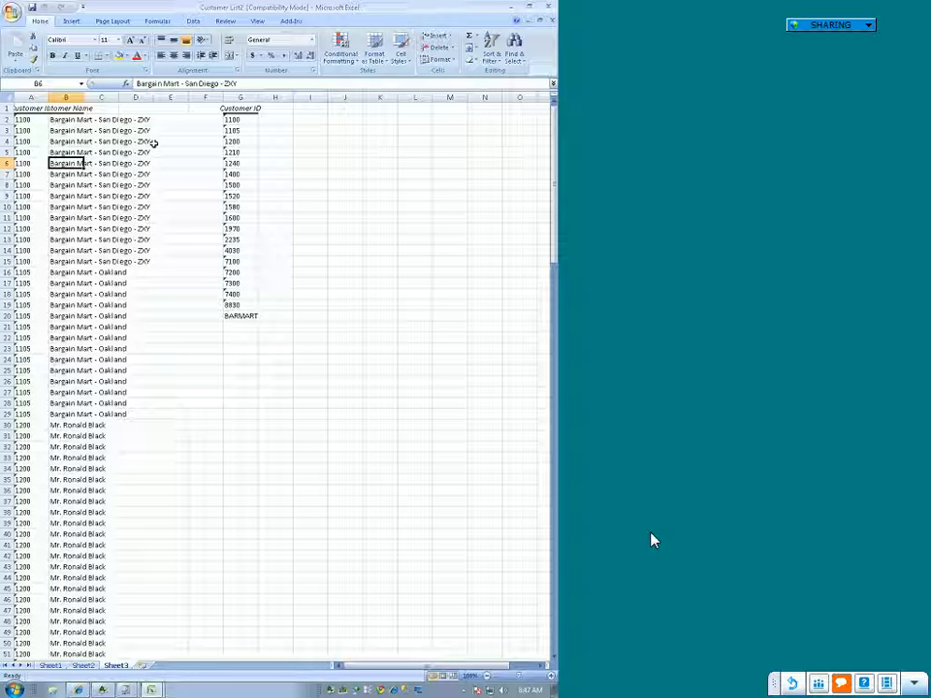
key(ctrl+Home)
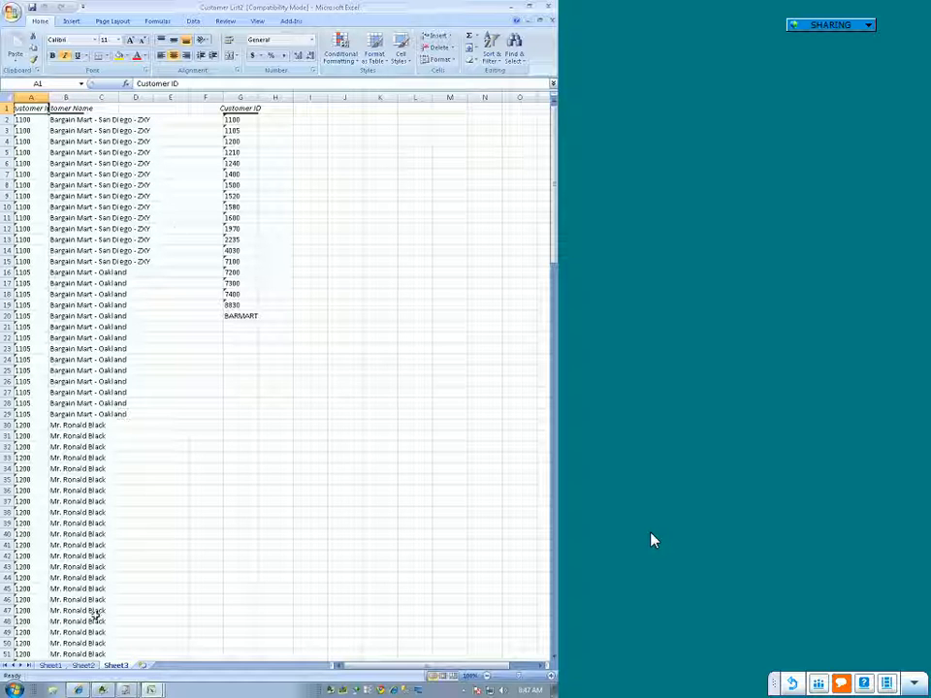
click(57, 667)
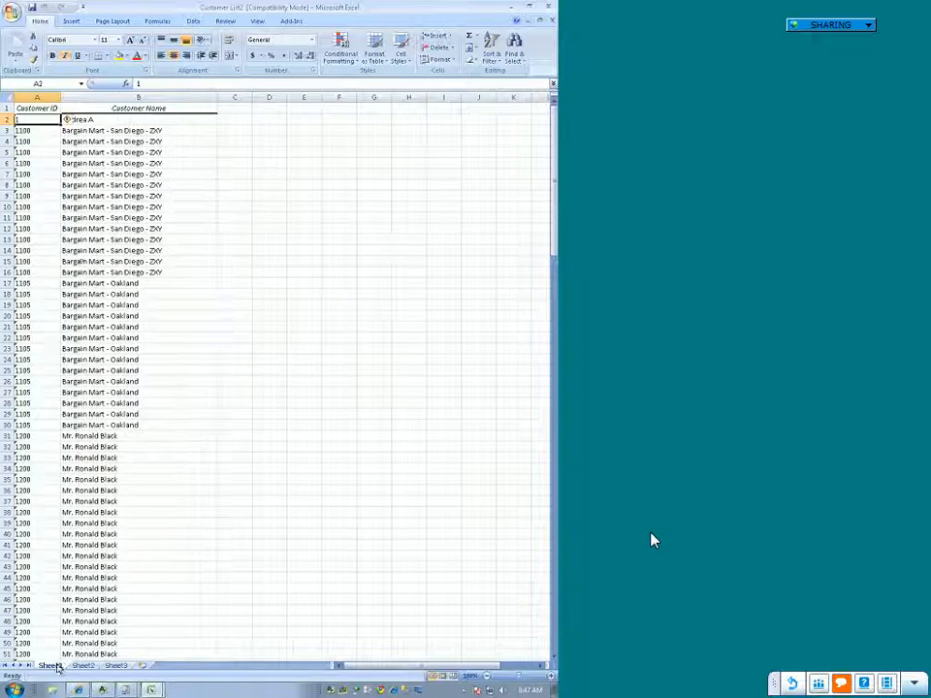
click(165, 219)
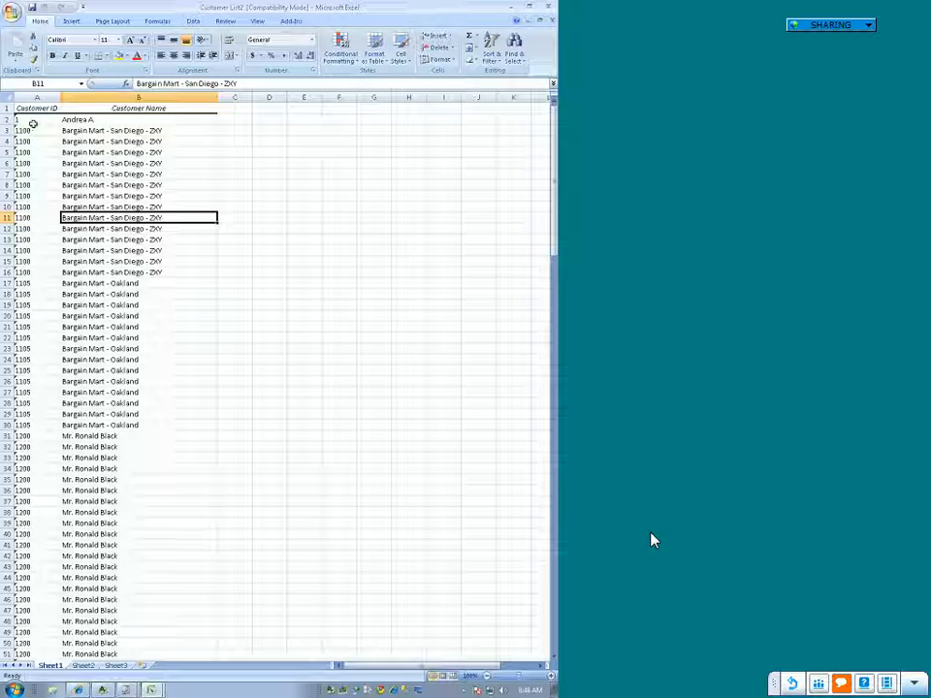
Step: Delete columns A through G on Sheet3, removing the copied customer rows and the unique ID list
click(113, 666)
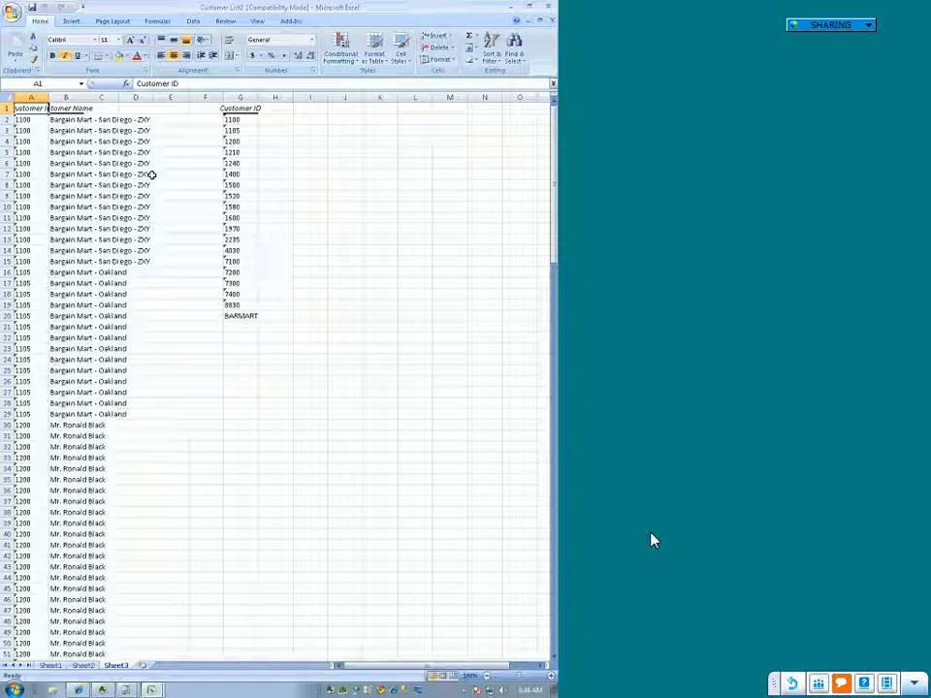
click(241, 97)
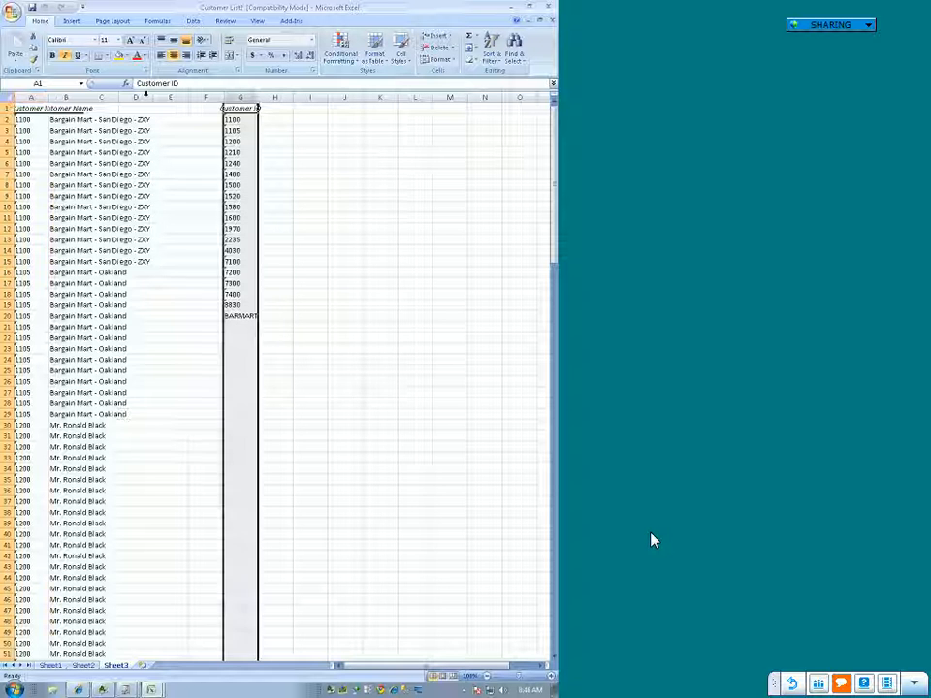
drag(242, 97, 29, 97)
right_click(29, 97)
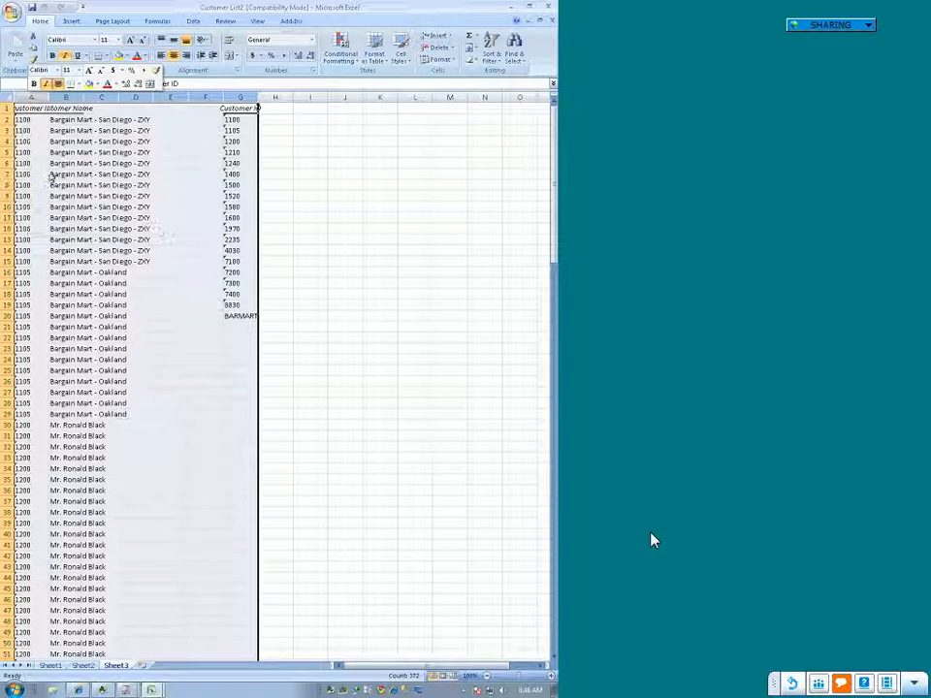
click(52, 168)
click(289, 380)
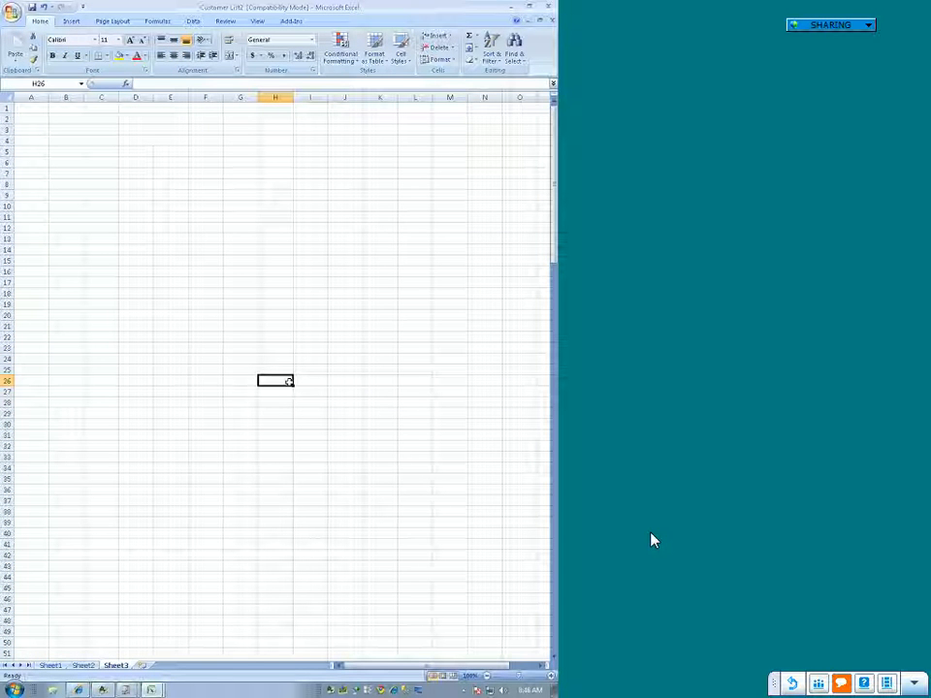
Step: Copy the RawData named range from Sheet1 and paste it as a link at cell A1 of Sheet3
click(49, 665)
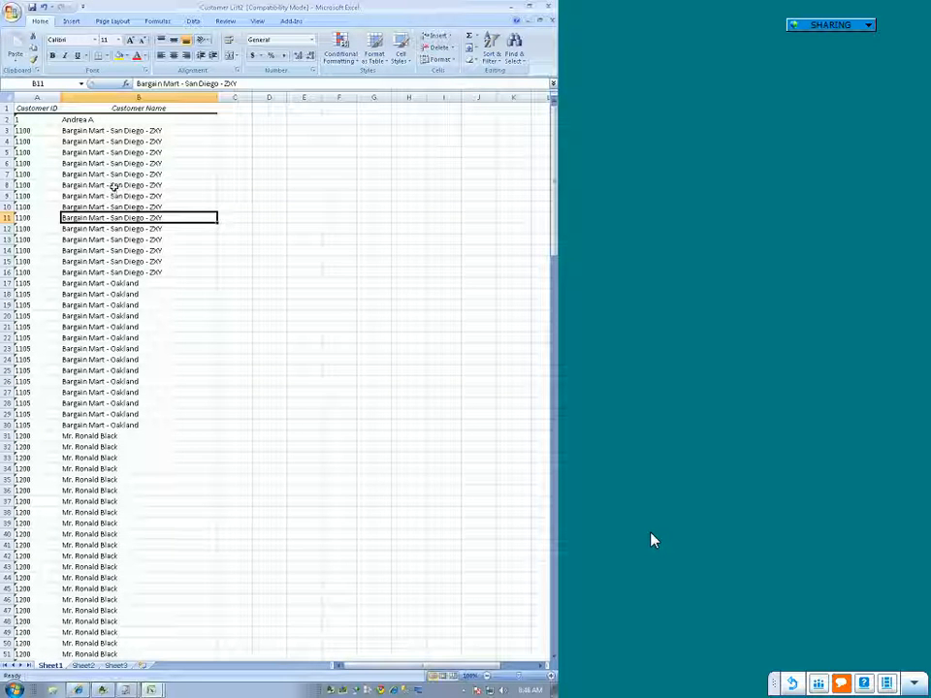
click(82, 84)
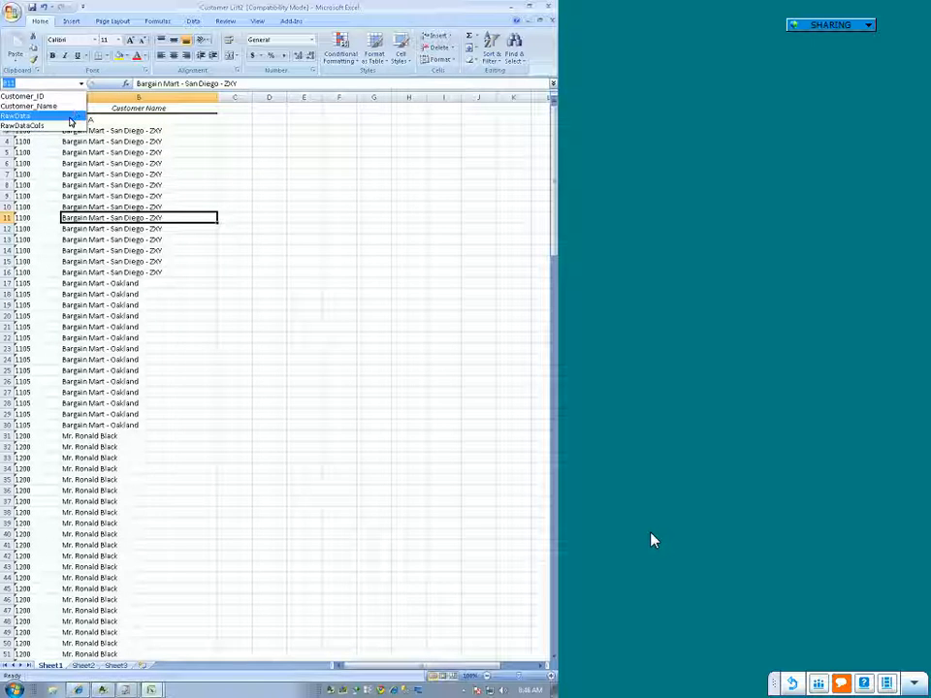
click(70, 117)
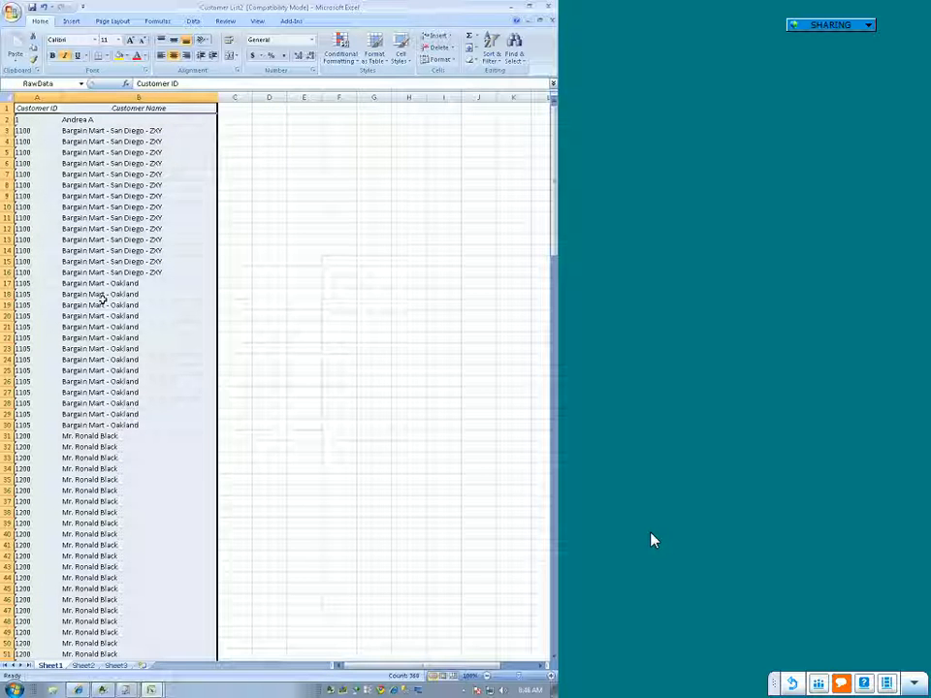
key(ctrl+c)
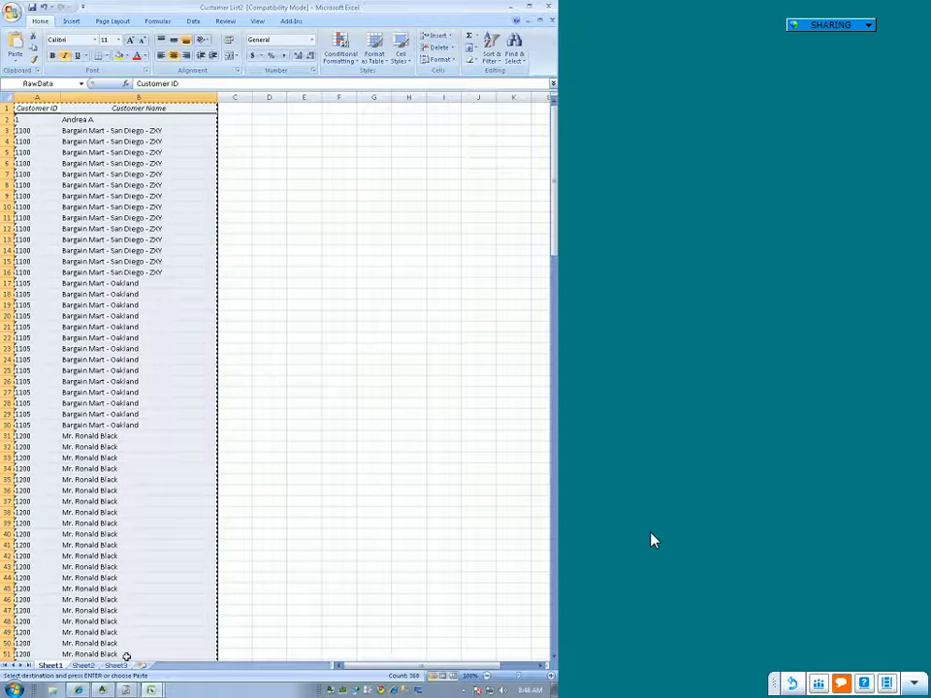
click(115, 666)
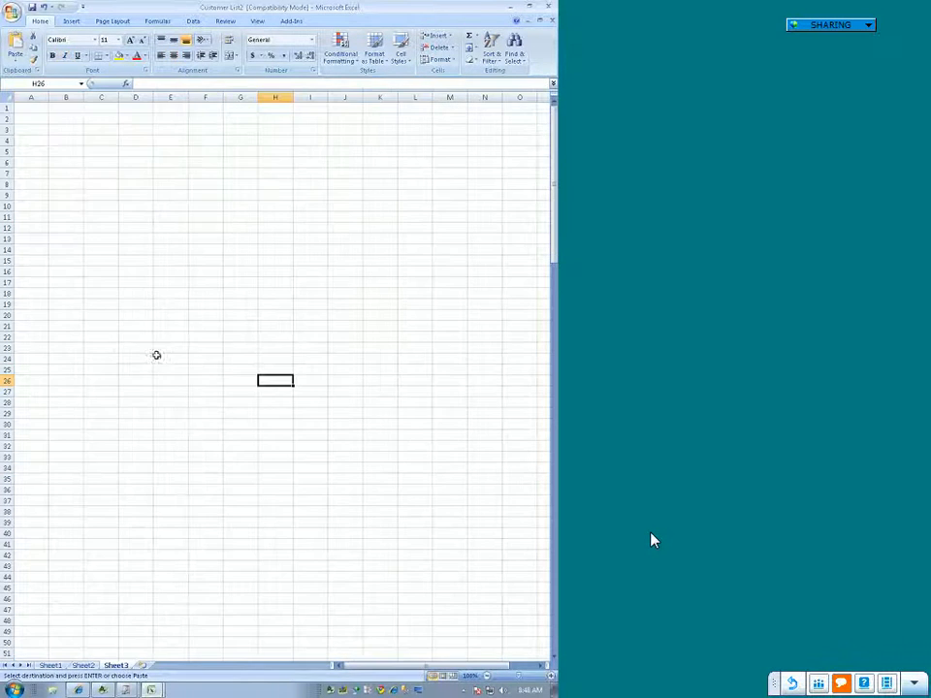
click(27, 108)
right_click(27, 109)
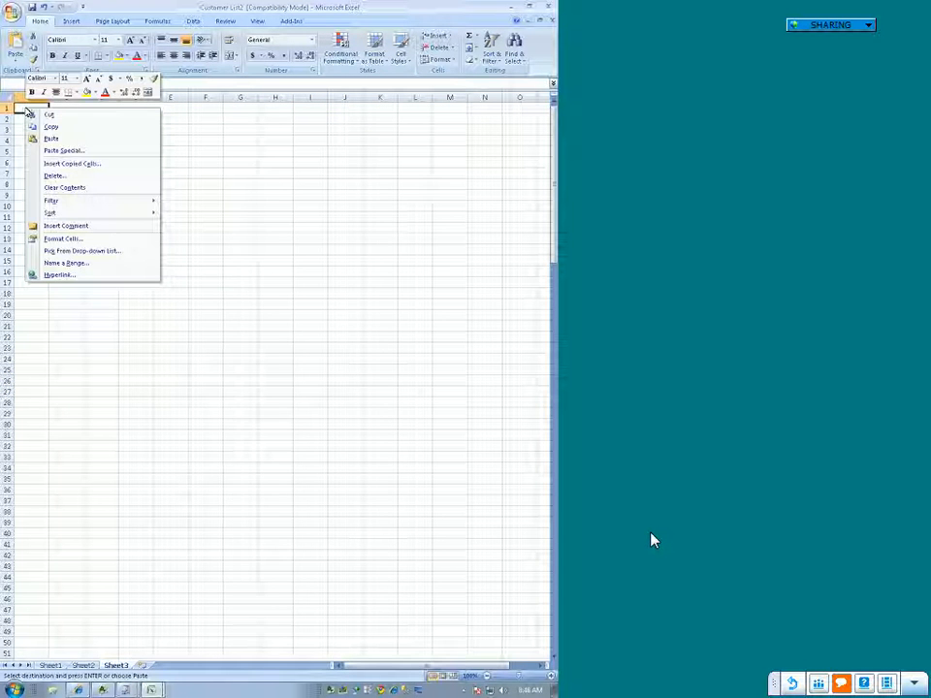
click(72, 152)
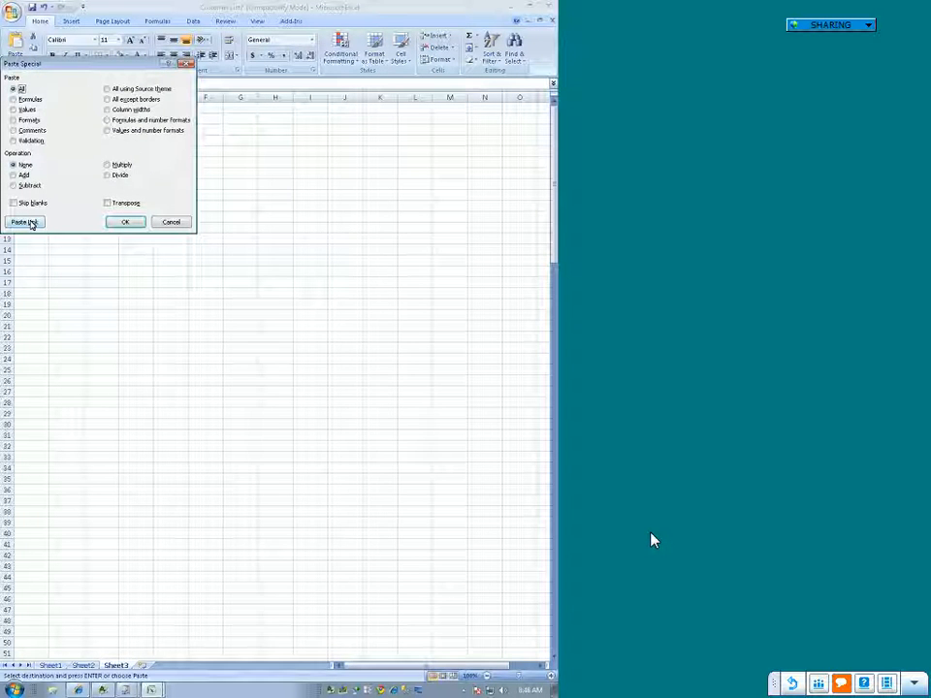
click(24, 222)
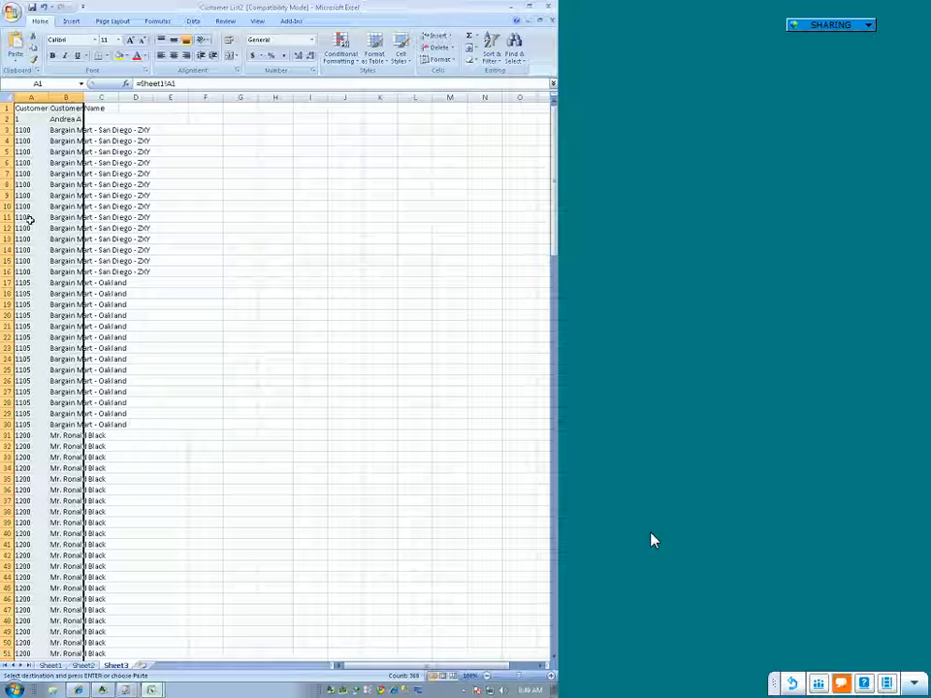
click(142, 205)
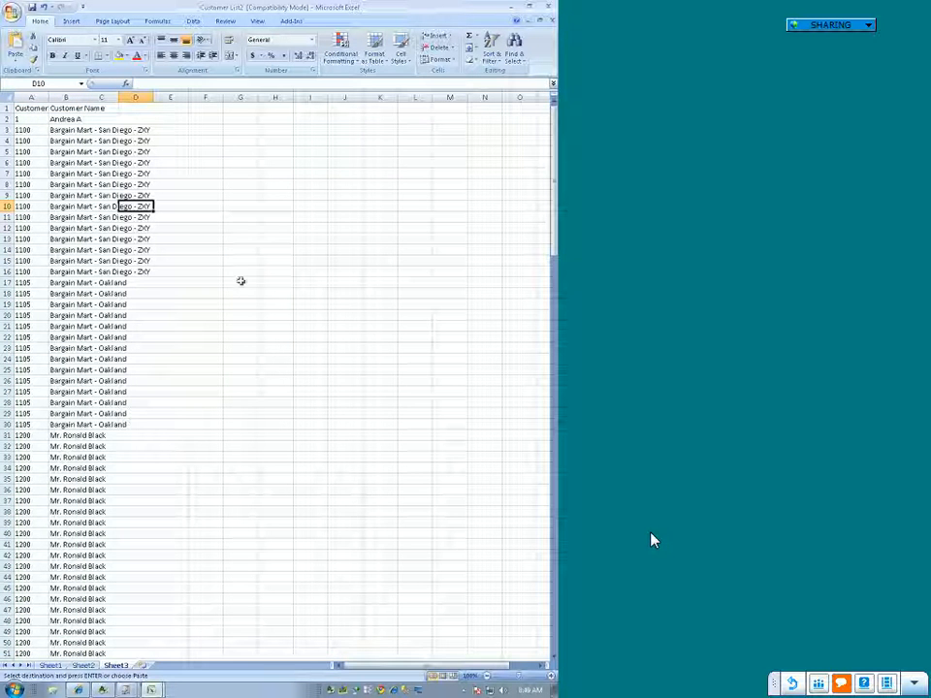
Step: In Report Manager, create and link a template for the Customer List report from the Customer List2 workbook, clearing its second sheet and replacing Customer List.xlt
click(49, 667)
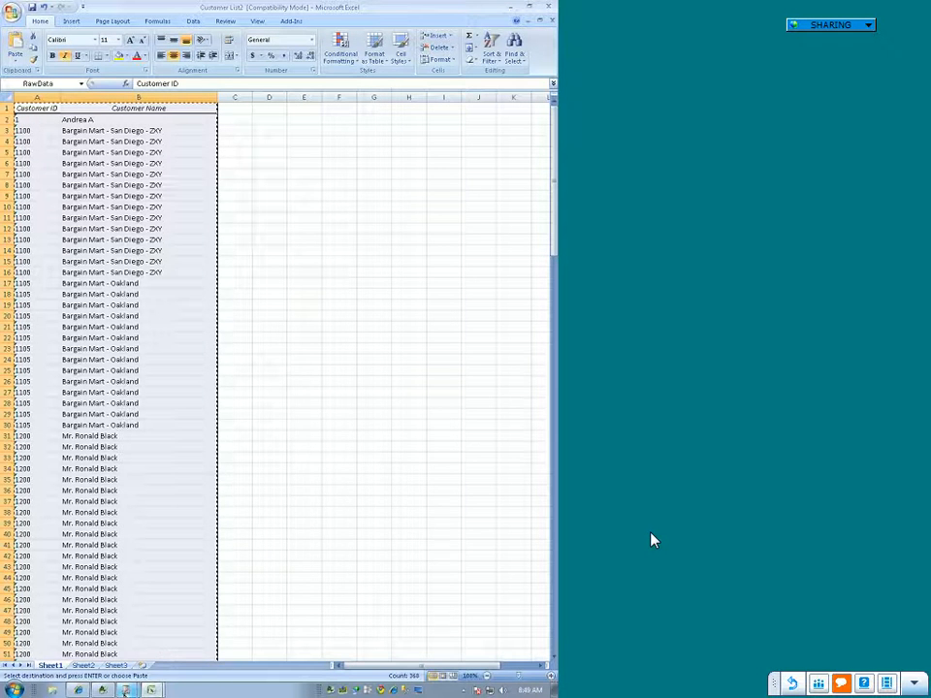
mouse_move(125, 690)
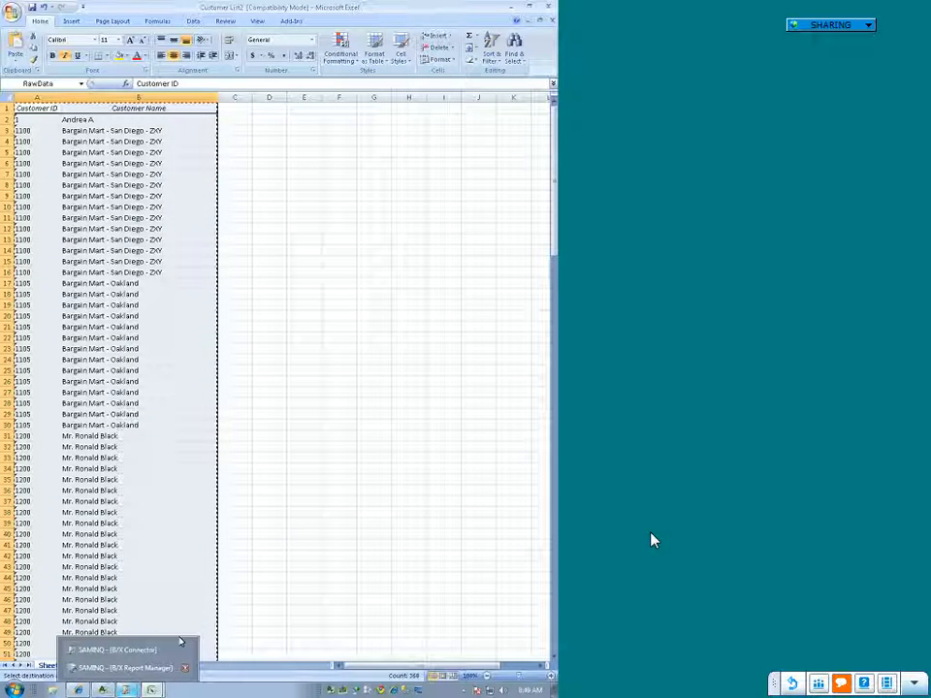
click(126, 667)
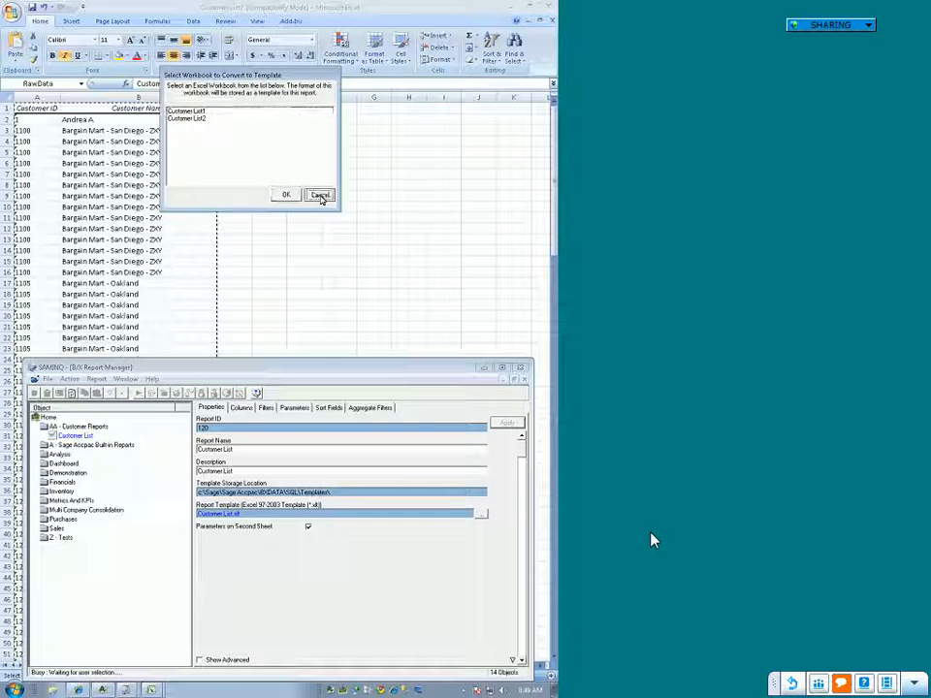
click(320, 197)
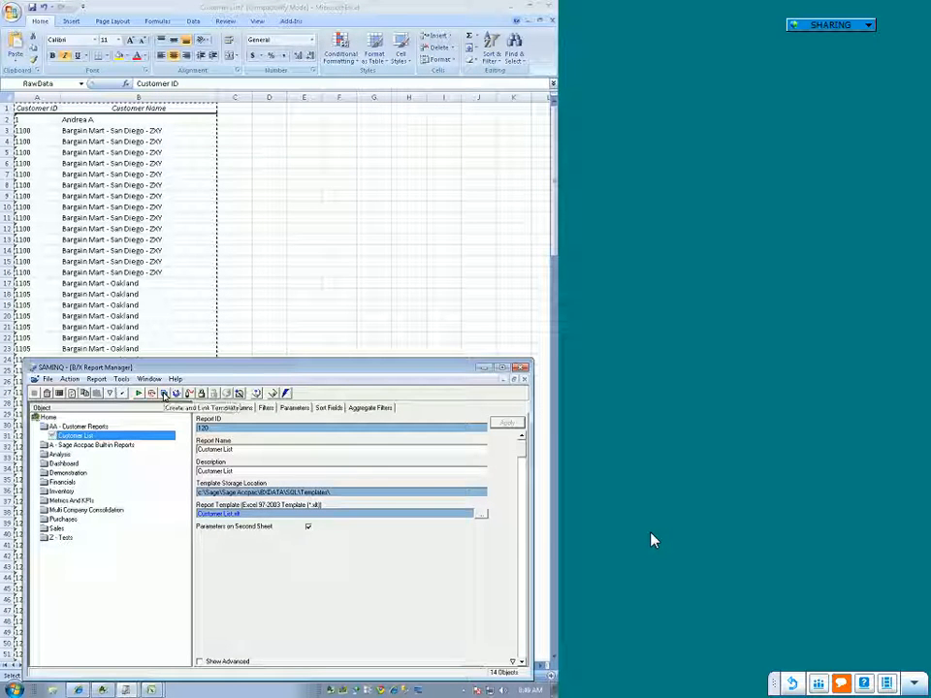
click(165, 393)
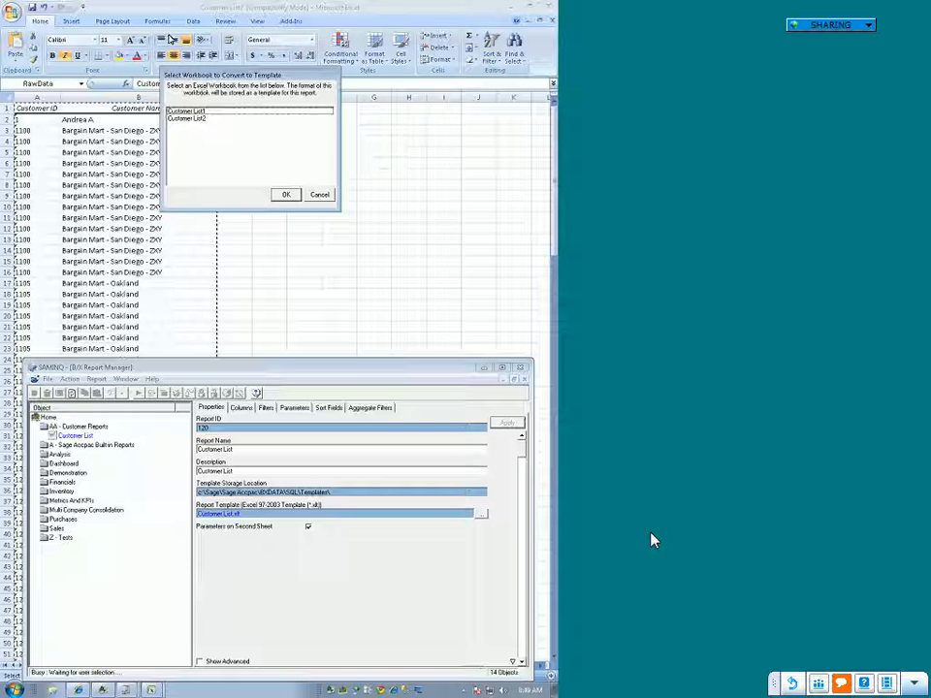
click(193, 120)
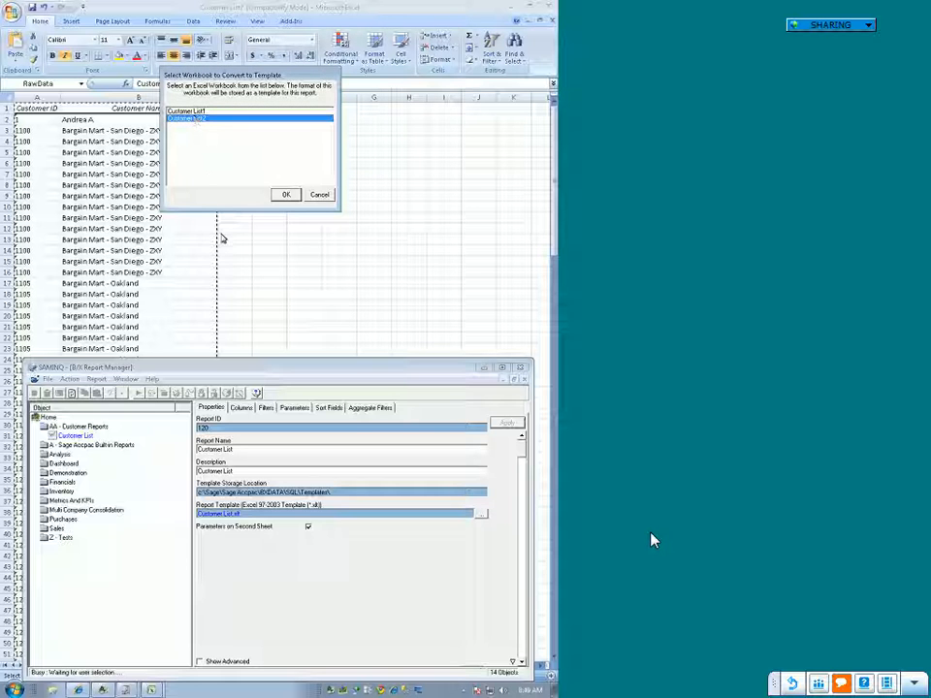
click(284, 196)
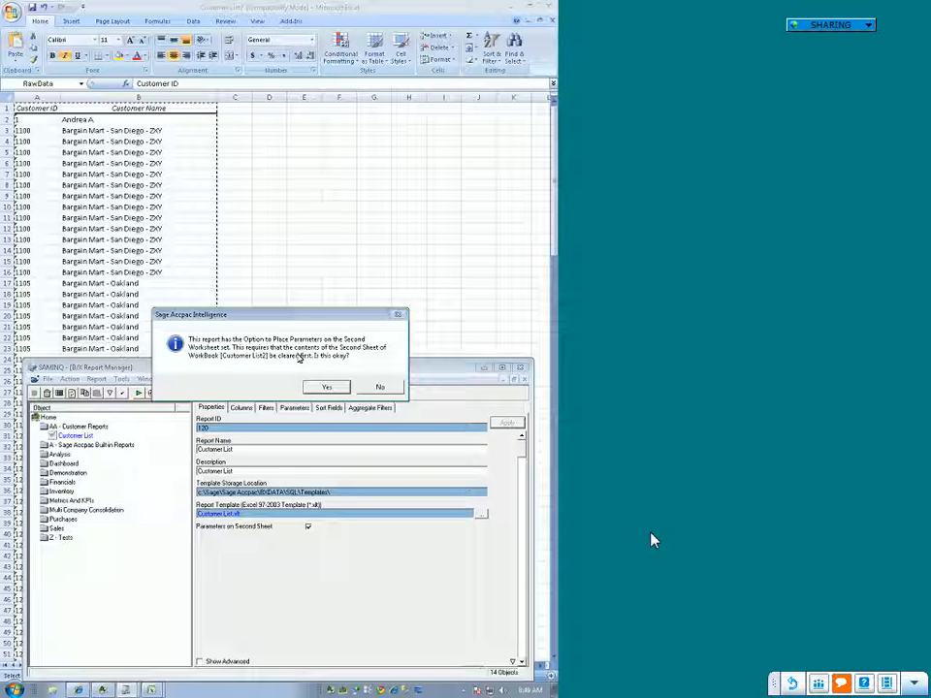
click(327, 387)
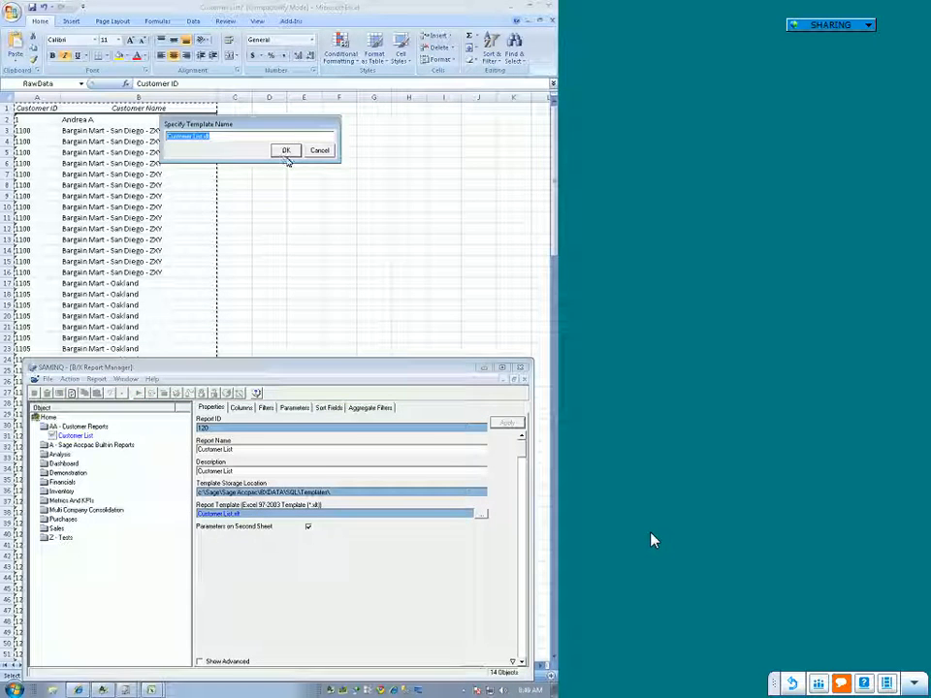
click(286, 151)
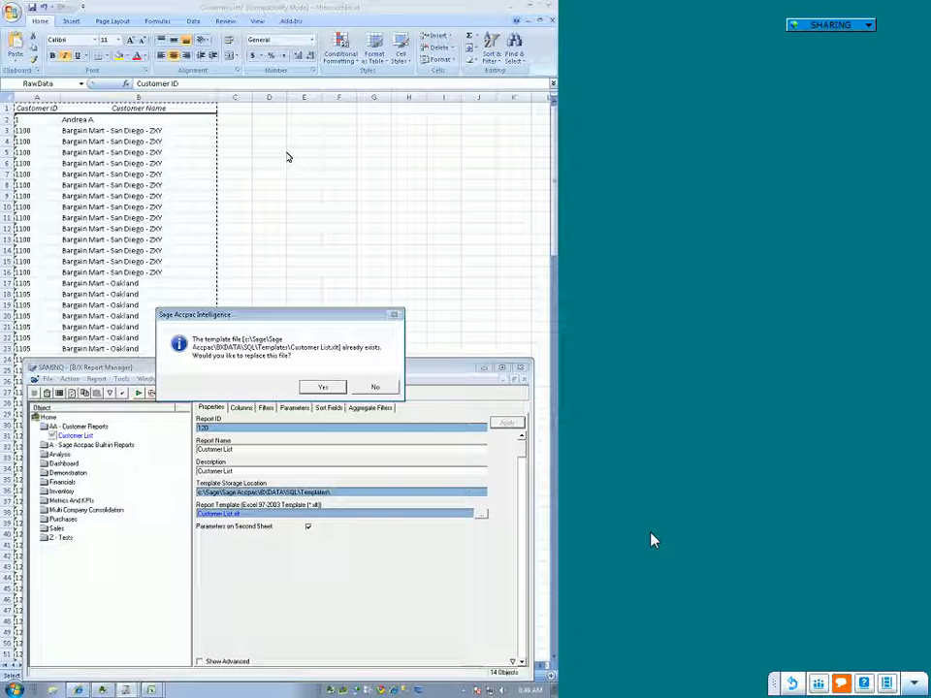
click(325, 387)
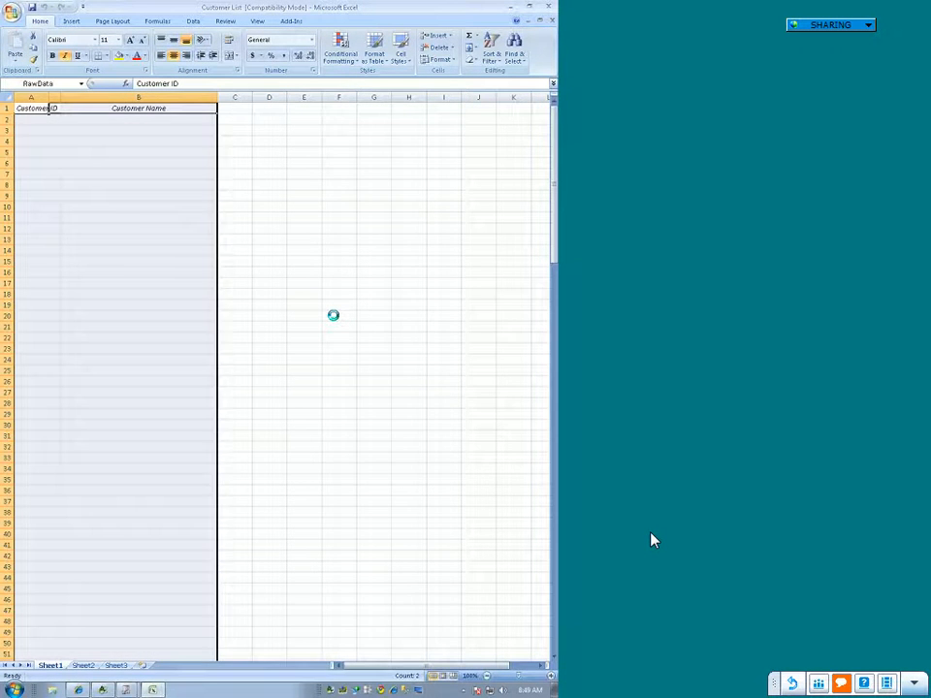
key(Return)
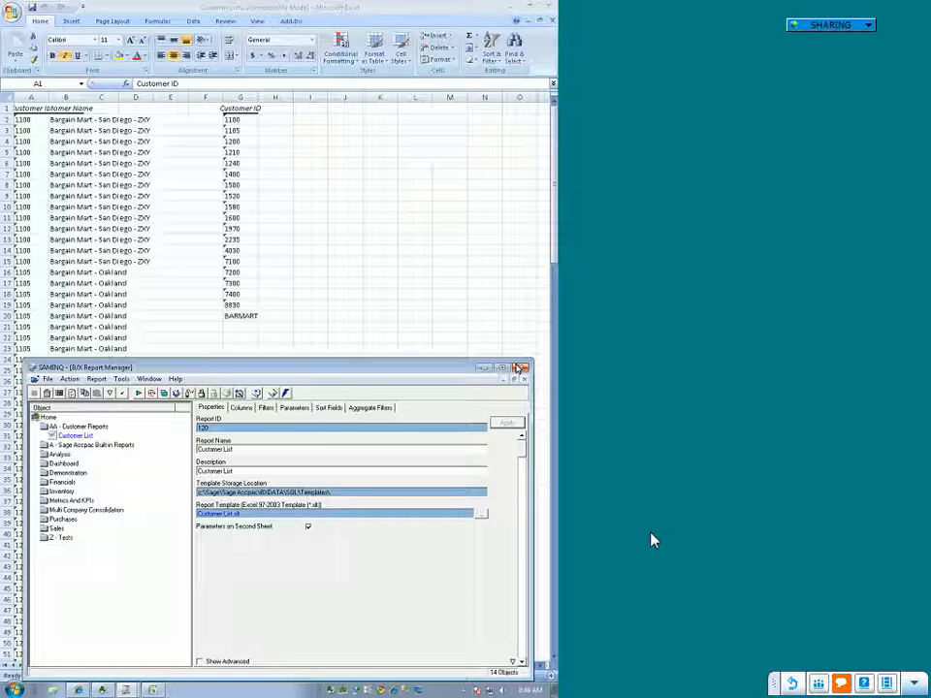
Step: Close Report Manager and close the Customer List1 workbook without saving its changes
click(520, 367)
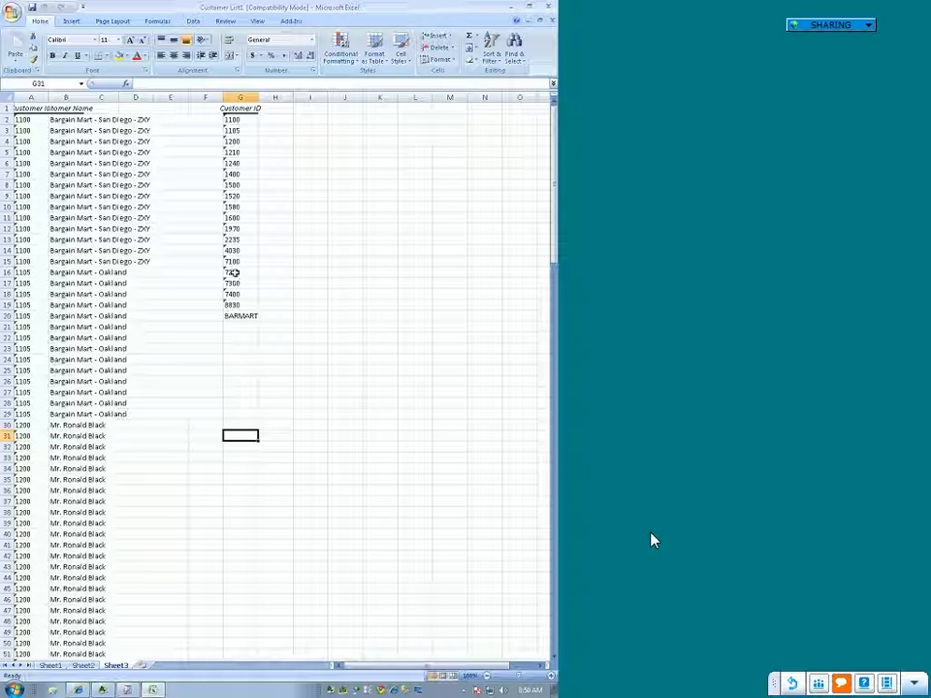
click(543, 7)
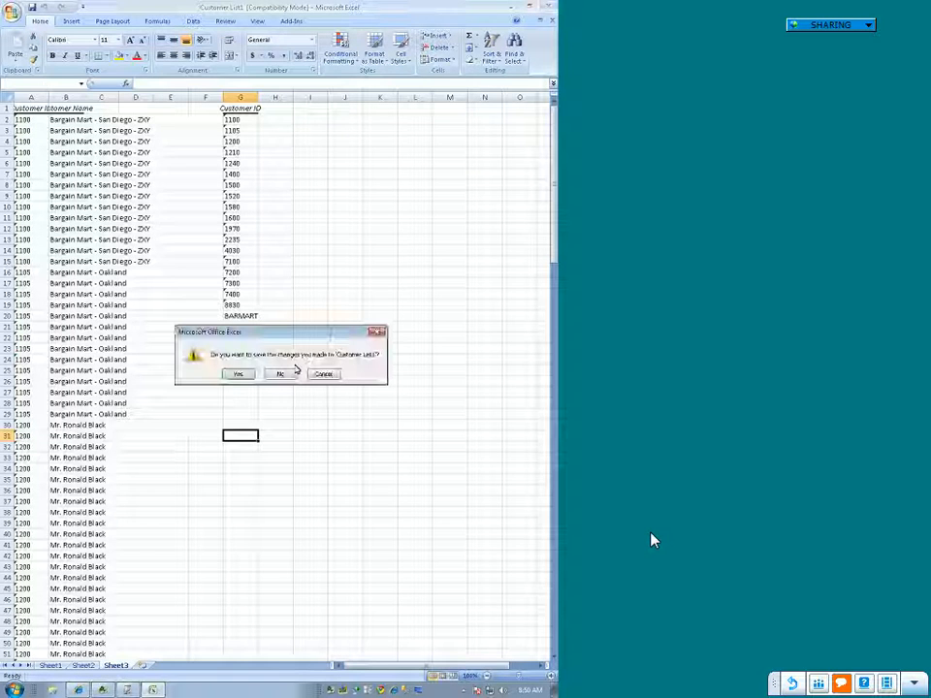
click(280, 374)
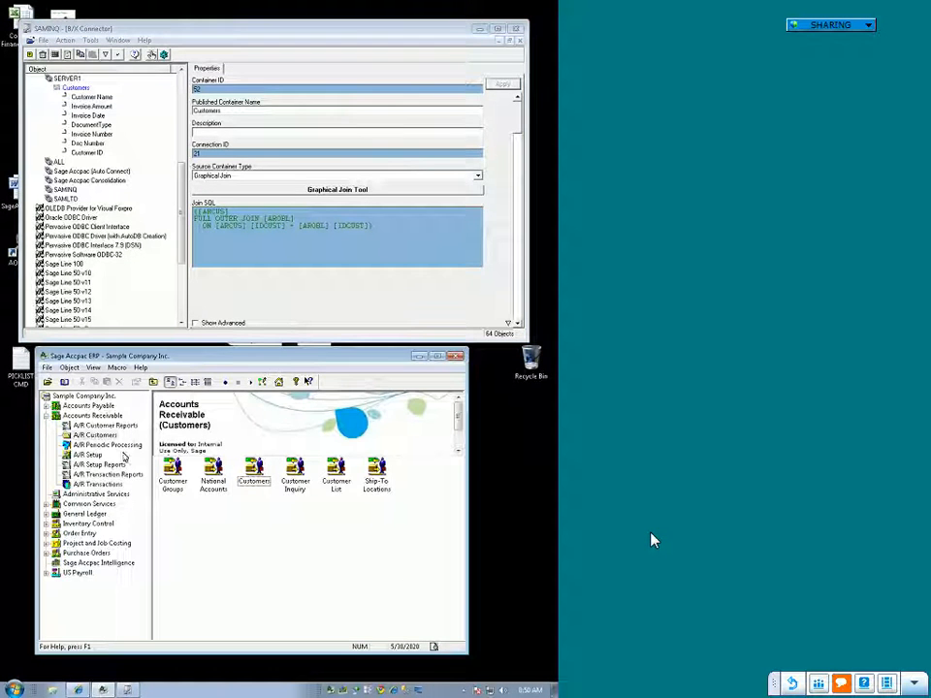
Step: Open Report Manager from the Sage Accpac Intelligence module of the Accpac desktop
click(92, 415)
click(180, 469)
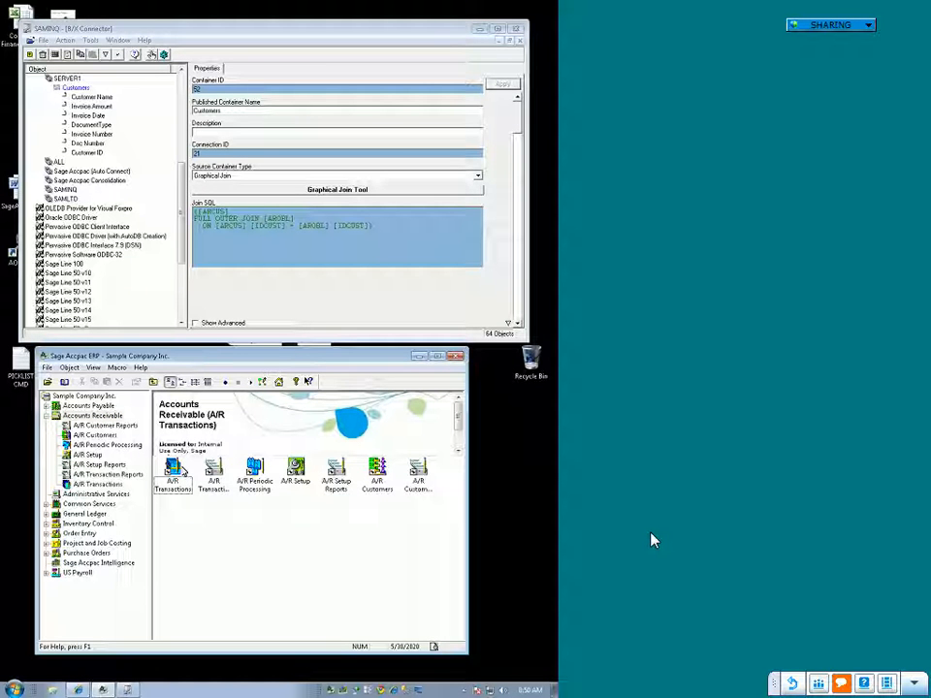
click(97, 563)
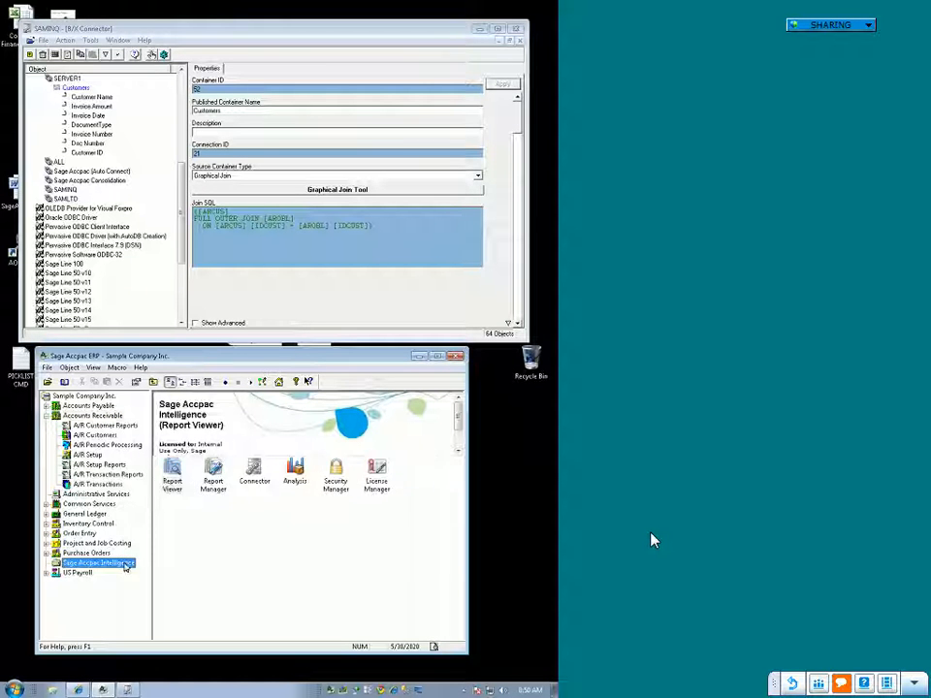
click(215, 475)
double_click(216, 474)
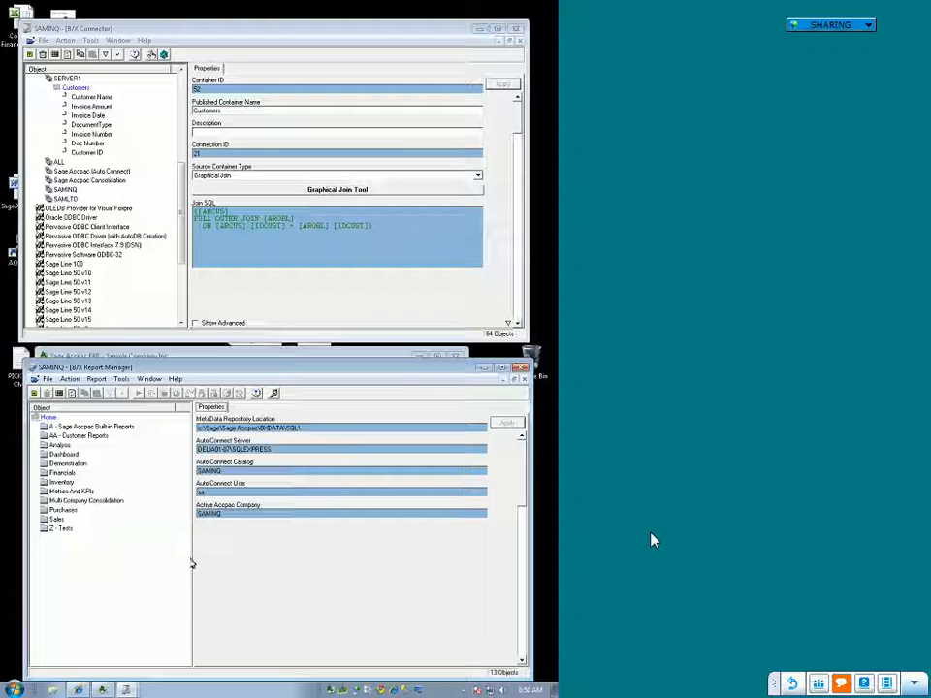
Step: In Accounts Receivable, open the A/R Customers form and enter a new customer's number and name
click(240, 356)
click(93, 439)
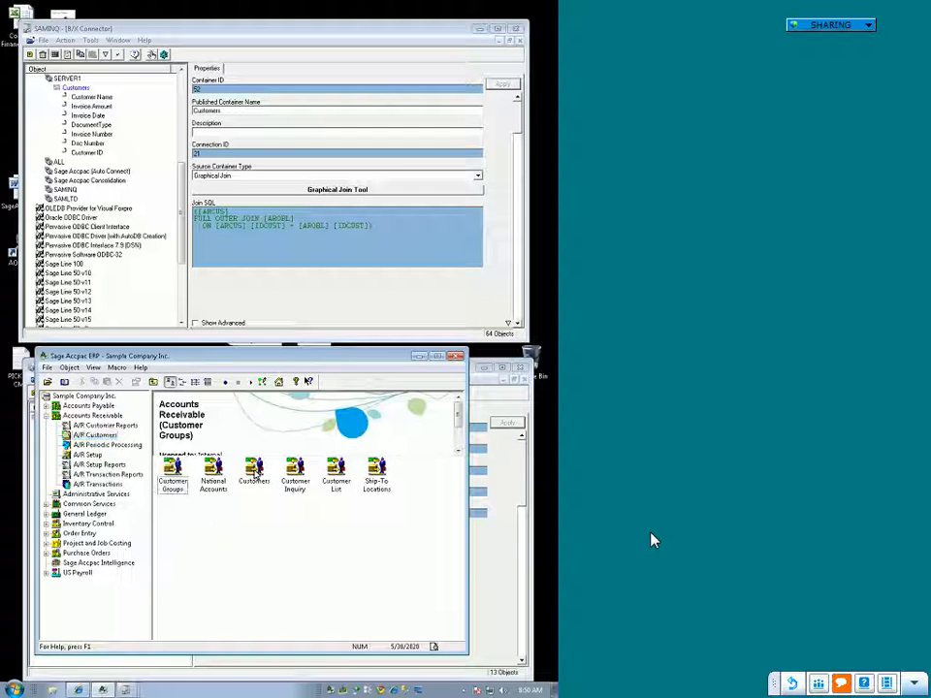
double_click(259, 470)
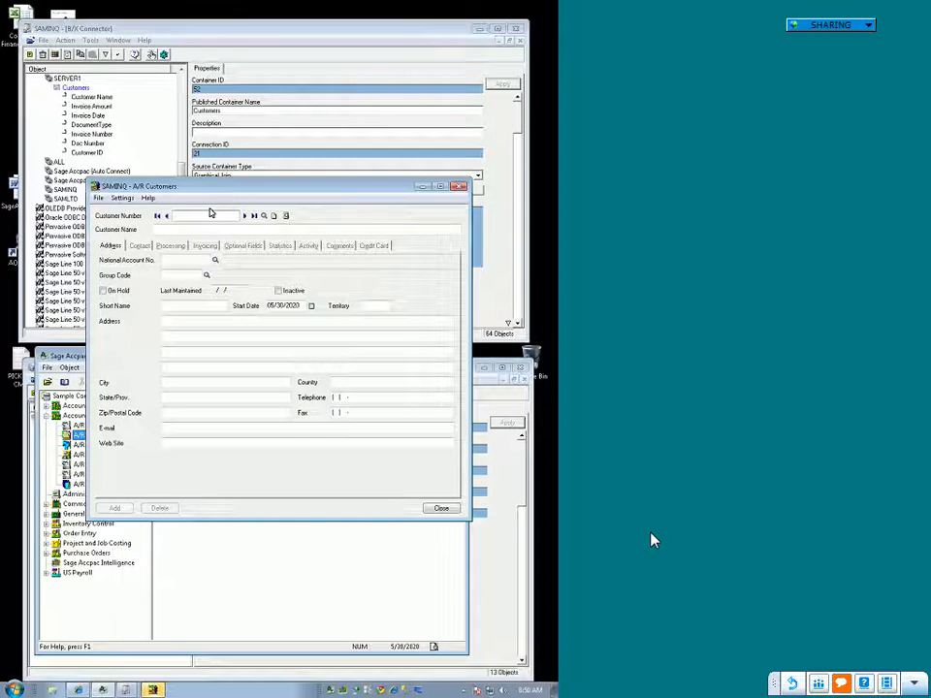
click(210, 213)
text(2)
key(Tab)
text(Ra)
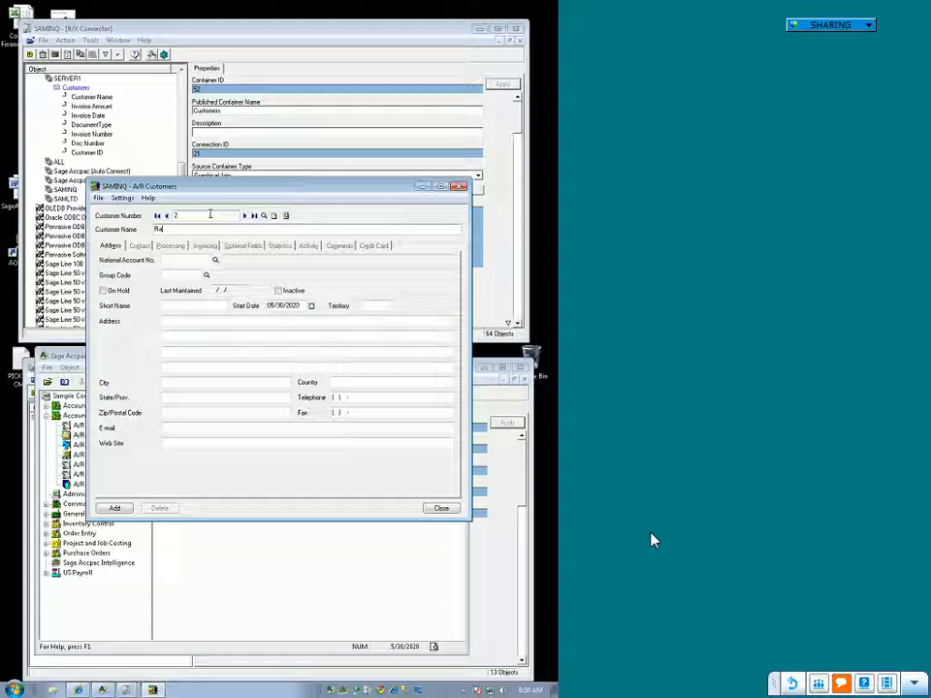
key(BackSpace)
key(BackSpace)
key(BackSpace)
key(BackSpace)
key(BackSpace)
text(Jason K)
key(Tab)
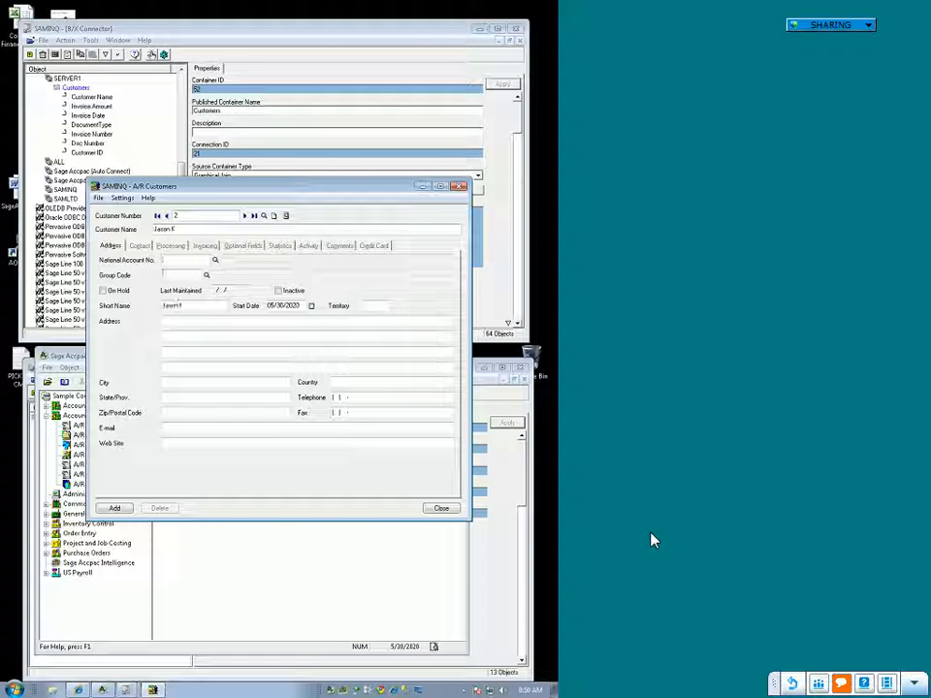
Step: Assign group code BF and tax group CALIF to the new customer, add the record and close the form
click(207, 275)
click(232, 201)
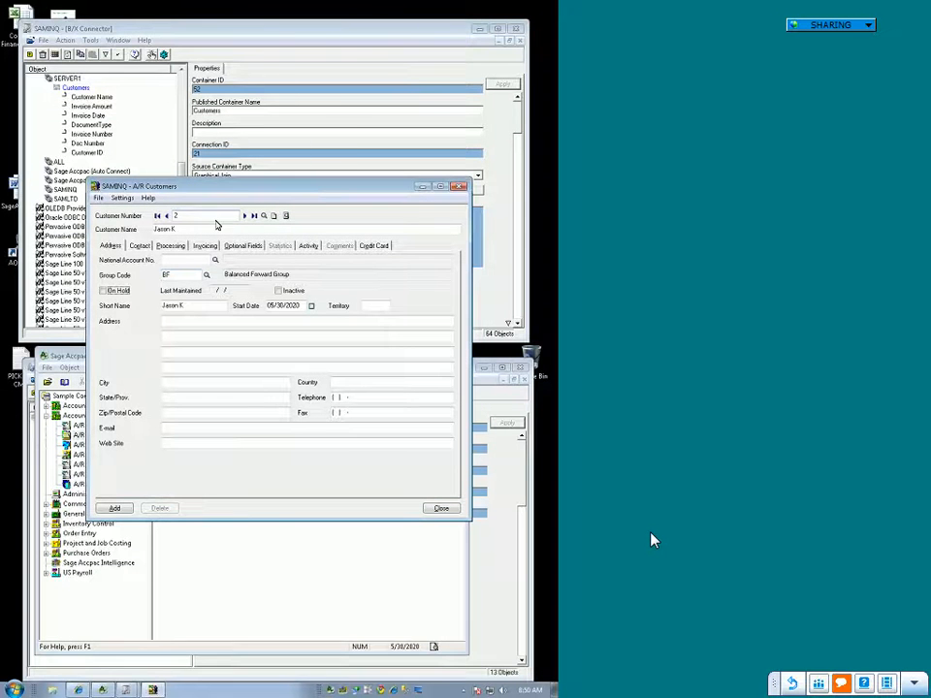
click(204, 246)
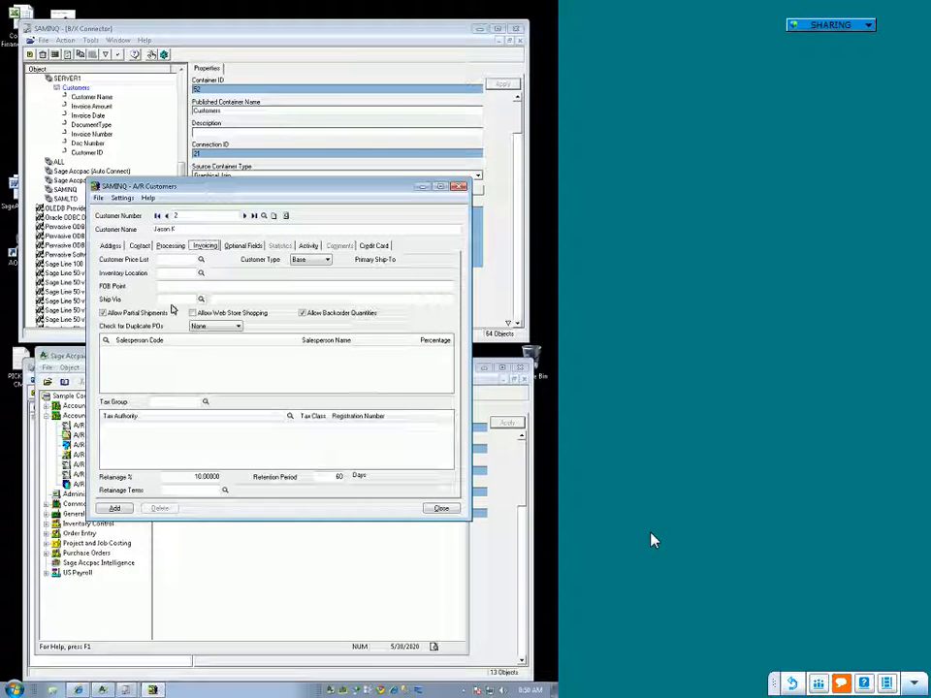
click(204, 400)
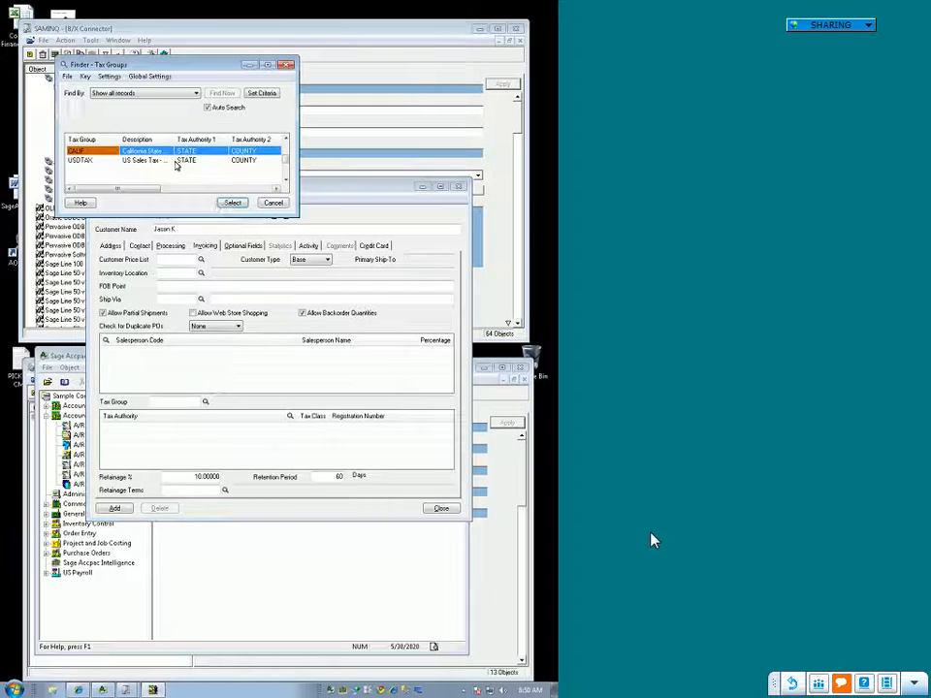
click(229, 204)
click(115, 509)
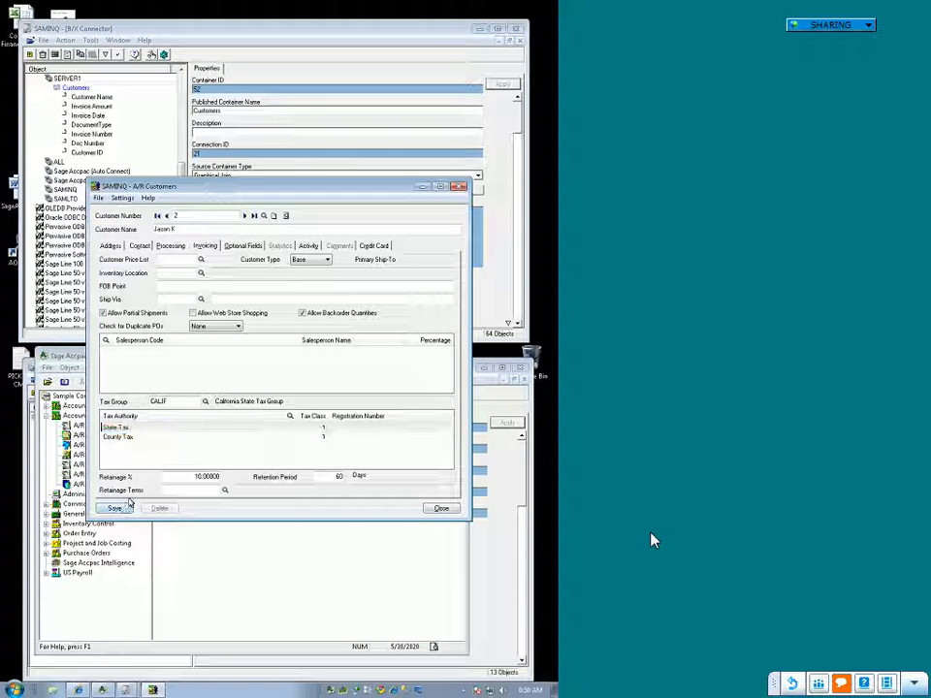
key(Escape)
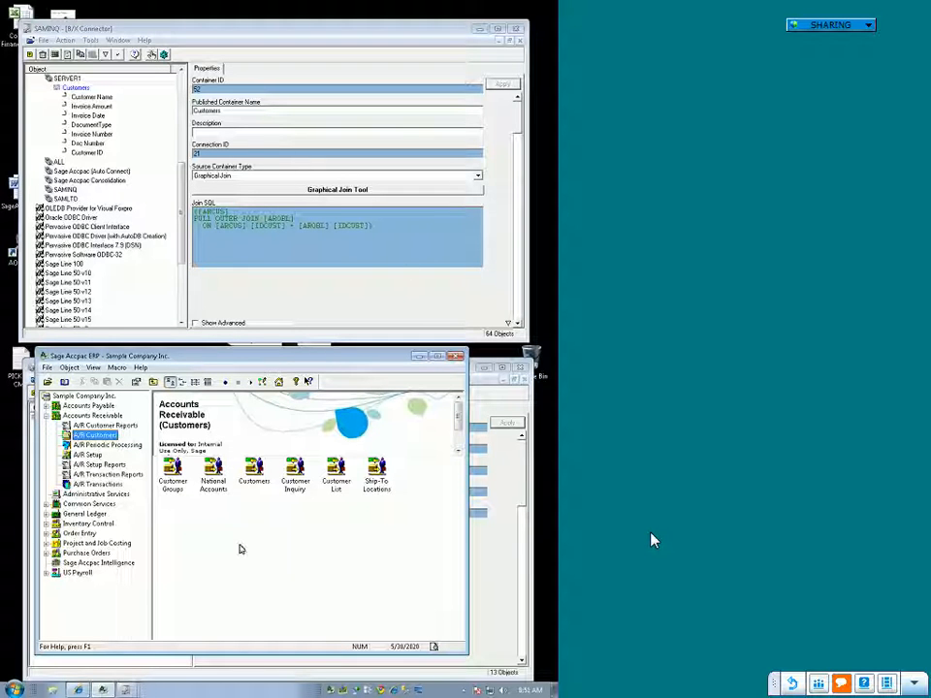
Step: Examine the Z - Tests, A - Sage Accpac Built-in Reports and AA - Customer Reports folders in Report Manager, and close it
click(128, 690)
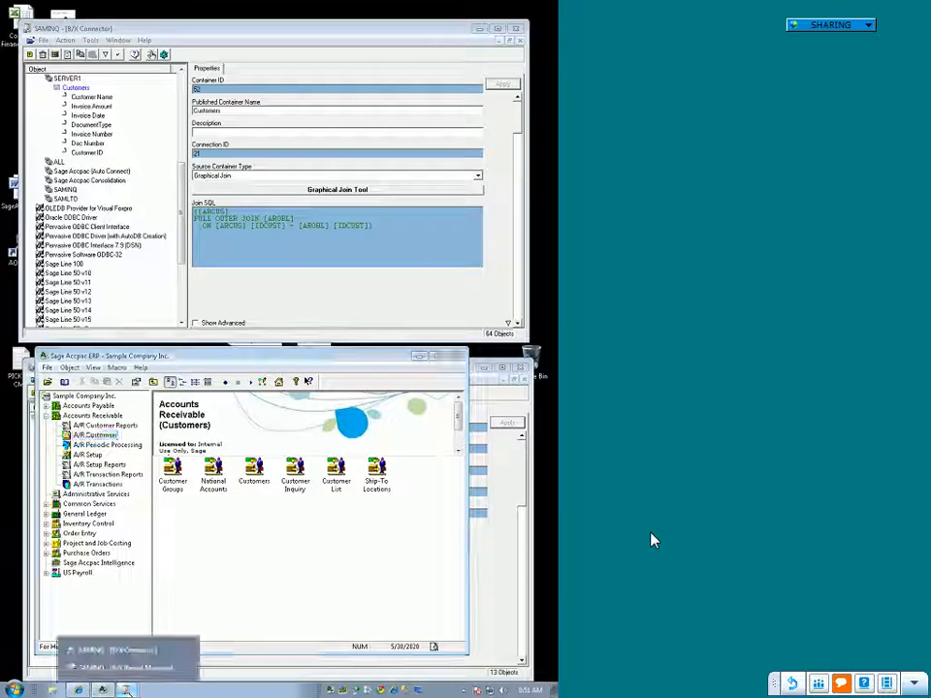
click(115, 668)
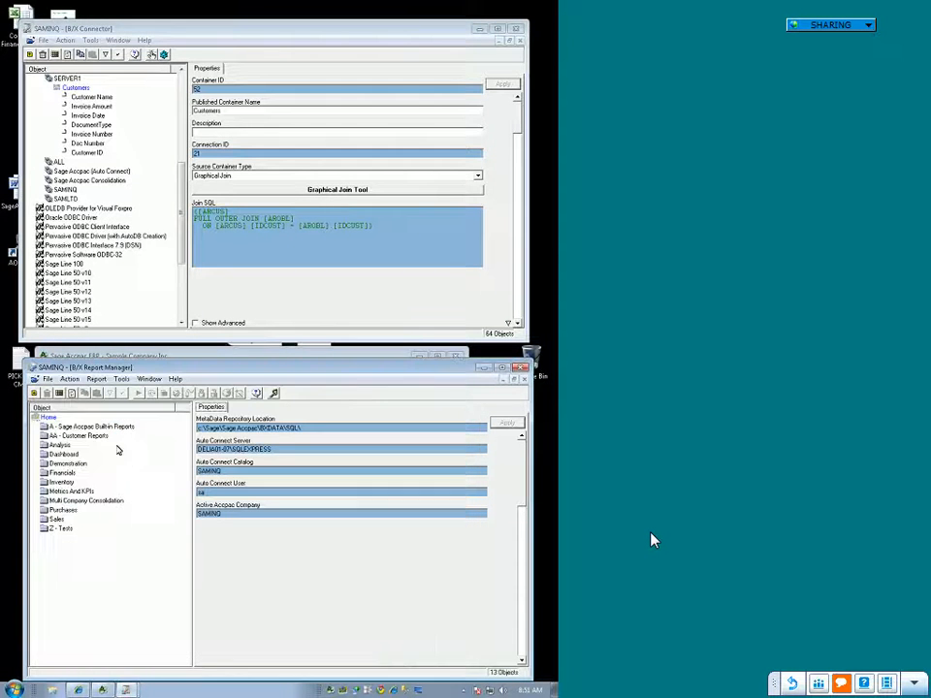
click(63, 529)
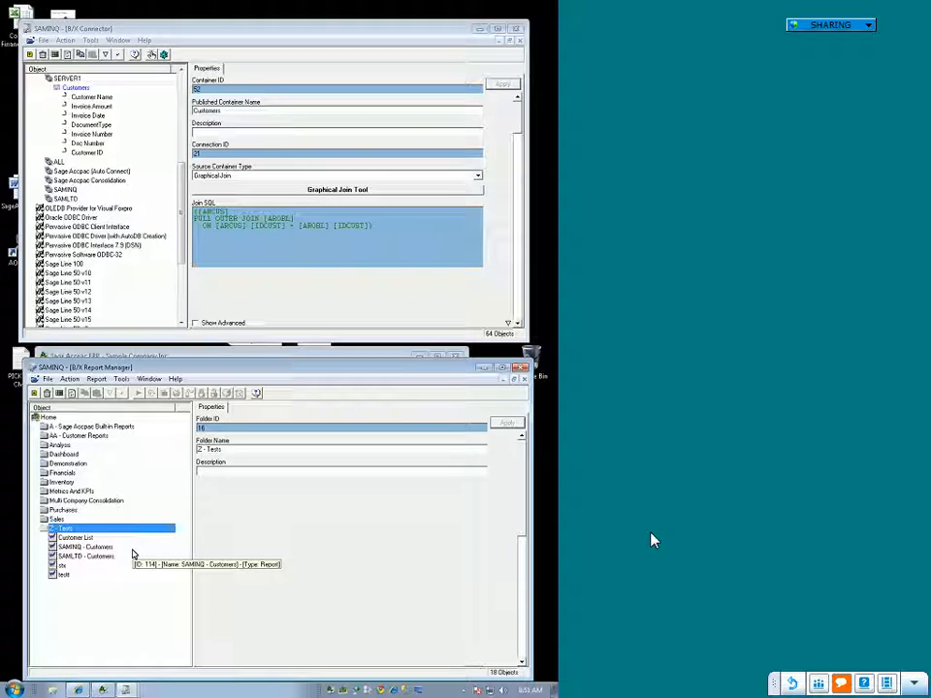
click(83, 538)
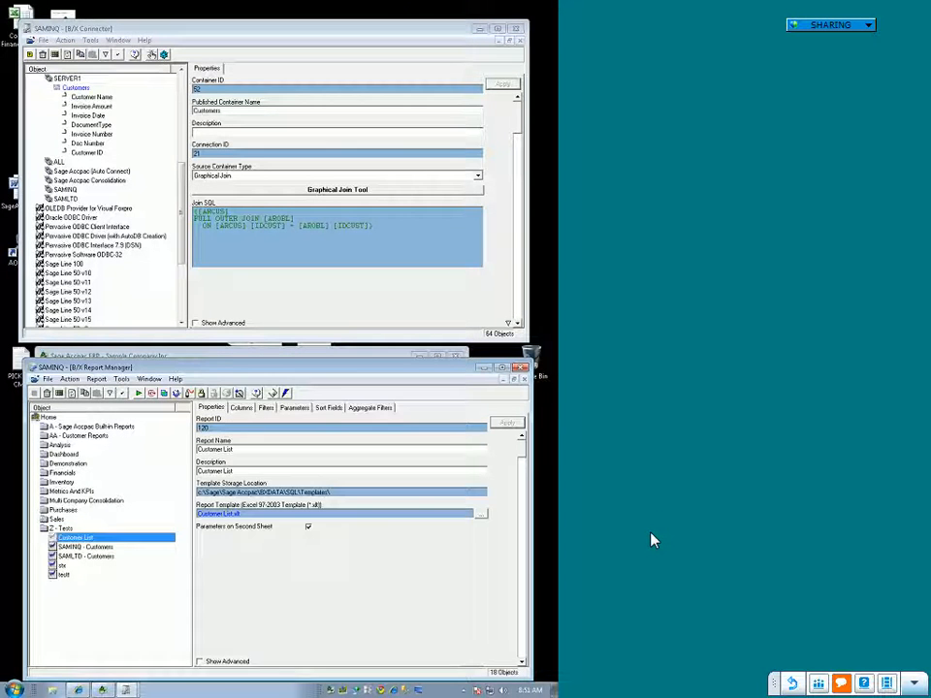
double_click(60, 430)
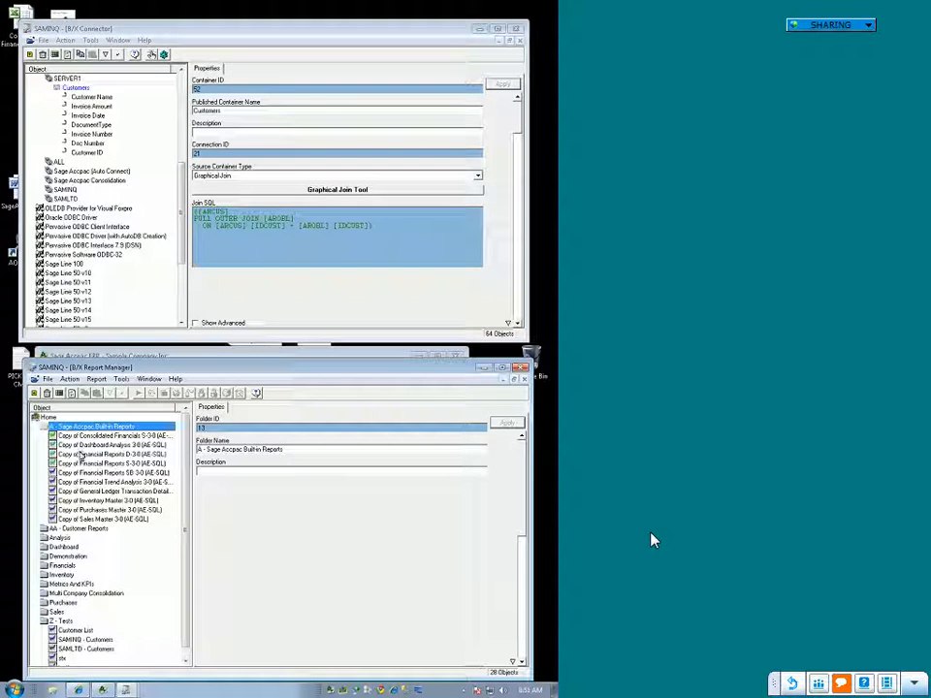
double_click(82, 428)
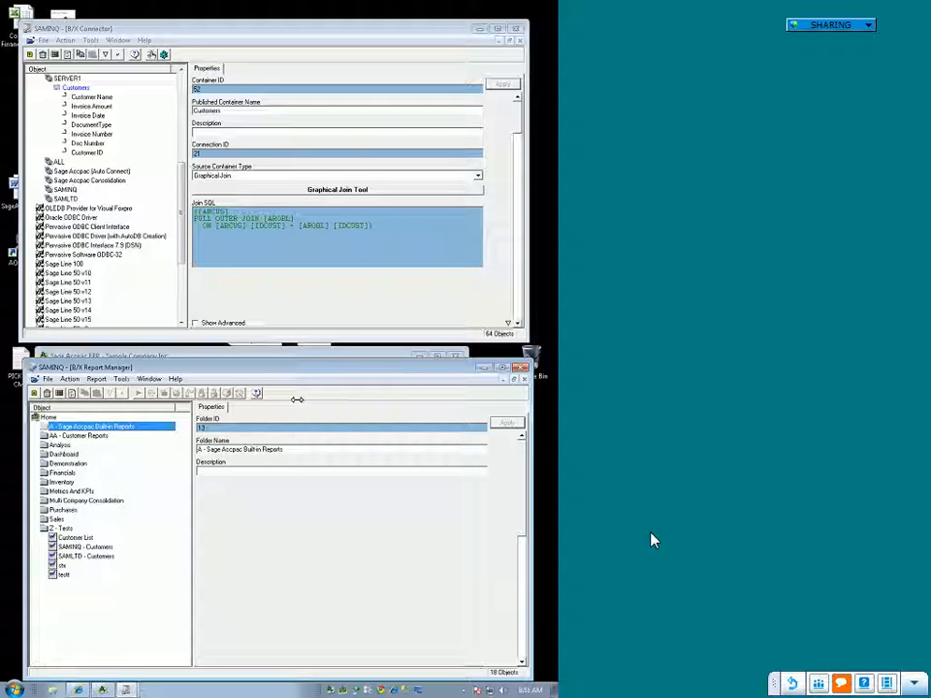
click(80, 438)
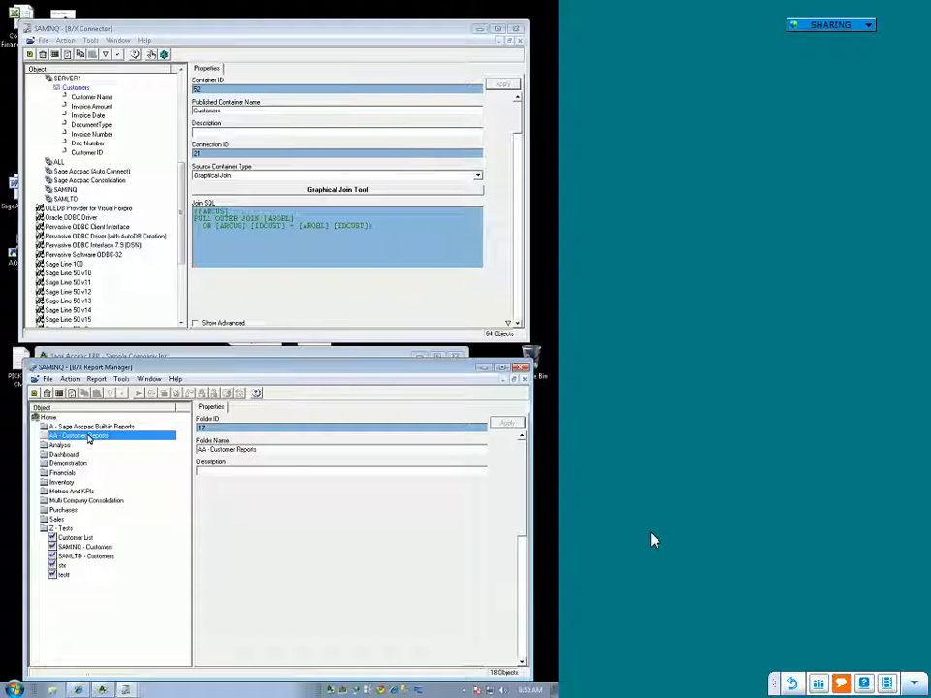
click(522, 368)
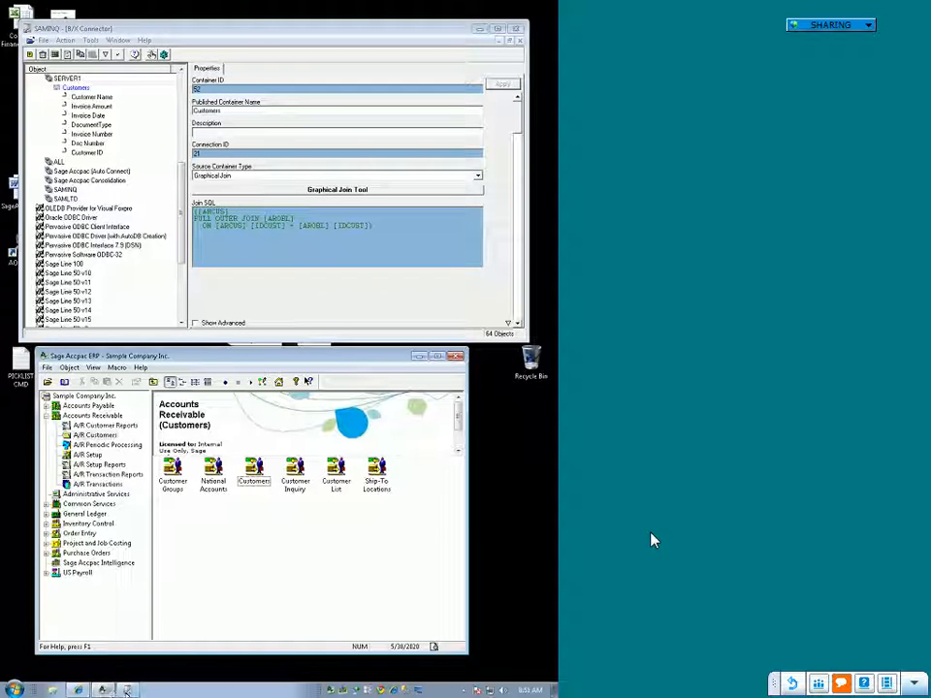
Step: Reopen Report Manager with the AA - Customer Reports folder selected and locate the Customers container under SERVER1 in Connector
click(97, 563)
double_click(213, 474)
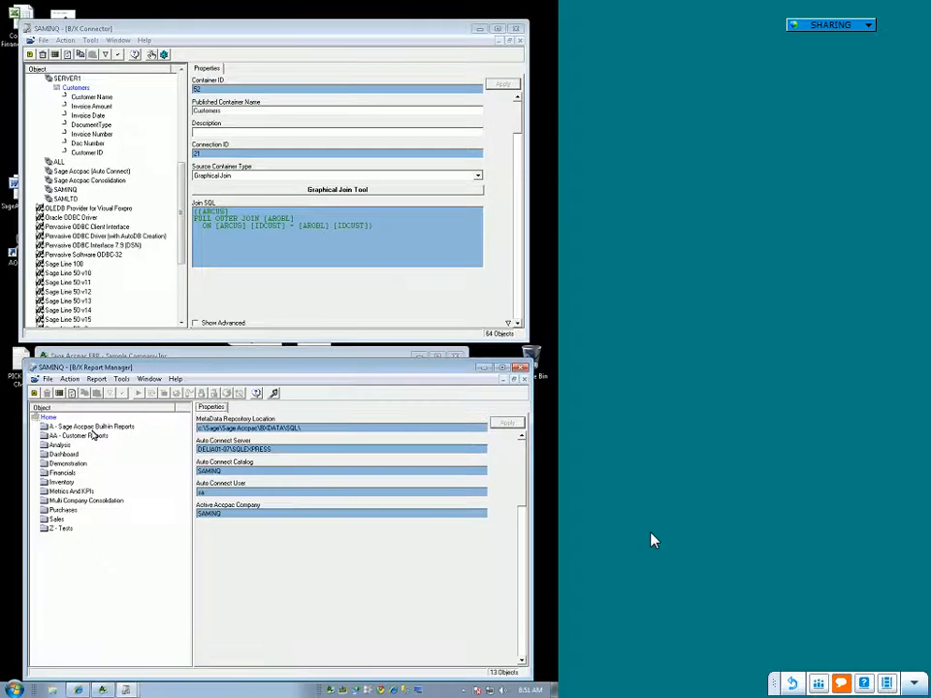
click(93, 437)
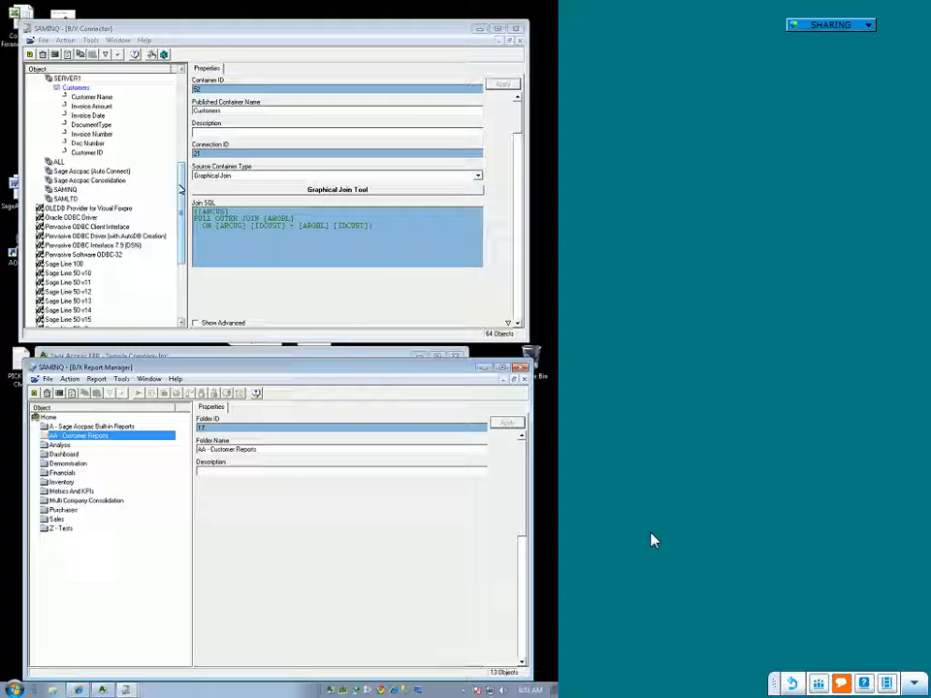
mouse_move(181, 189)
mouse_down()
mouse_move(184, 139)
mouse_move(182, 175)
mouse_up()
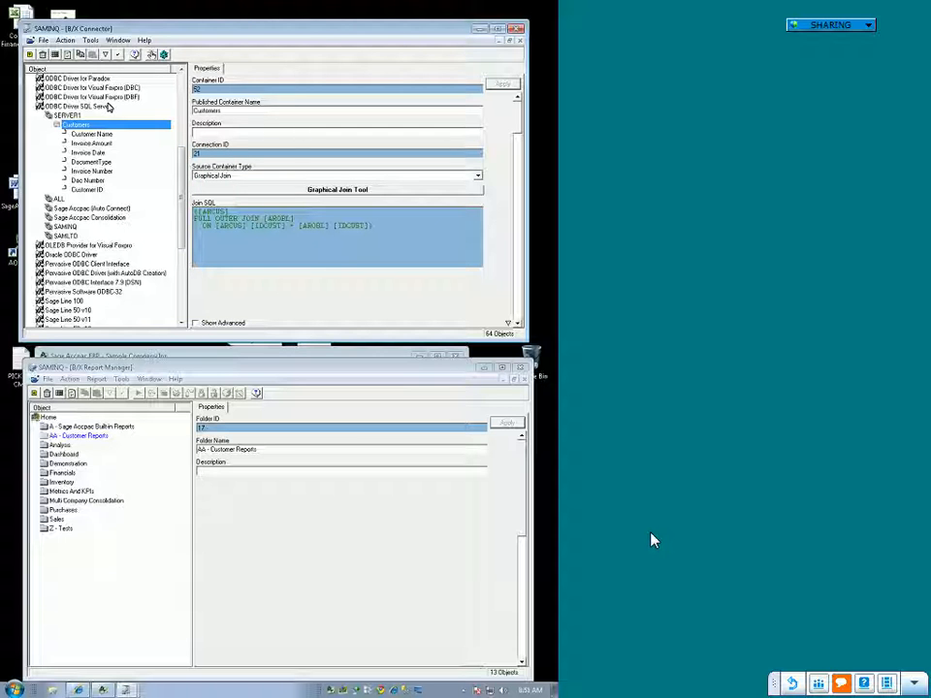
Step: Add a standard report named Customer List to the AA - Customer Reports folder
right_click(96, 437)
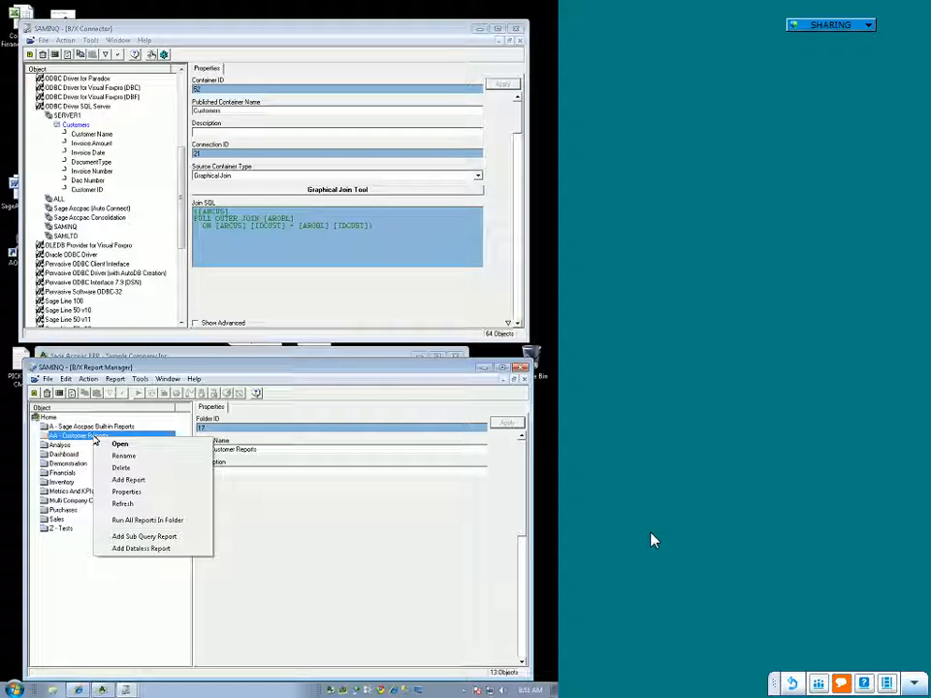
click(134, 480)
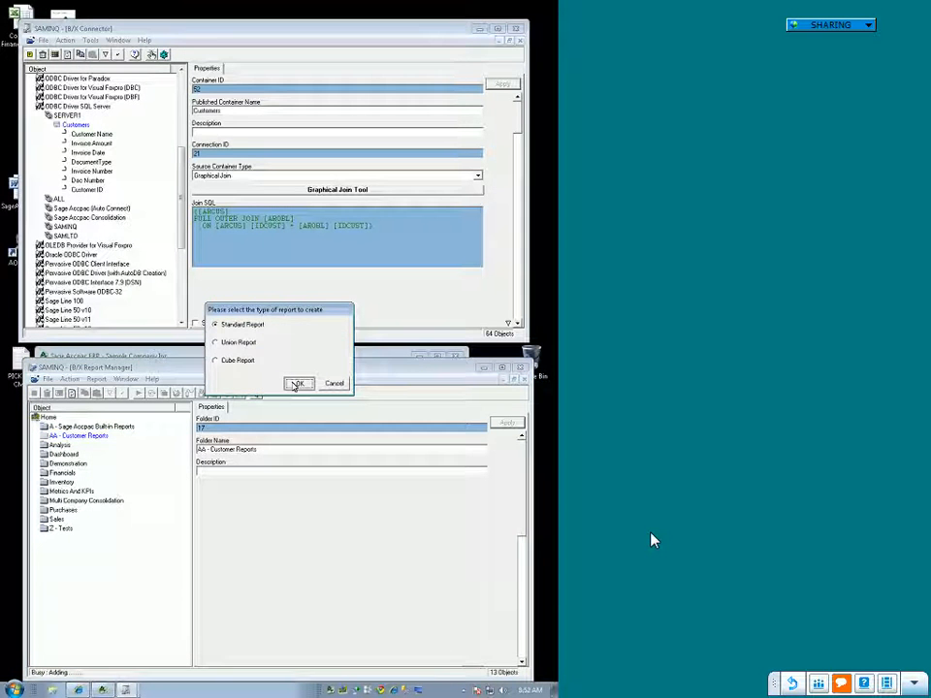
click(295, 384)
text(Customer List)
key(Return)
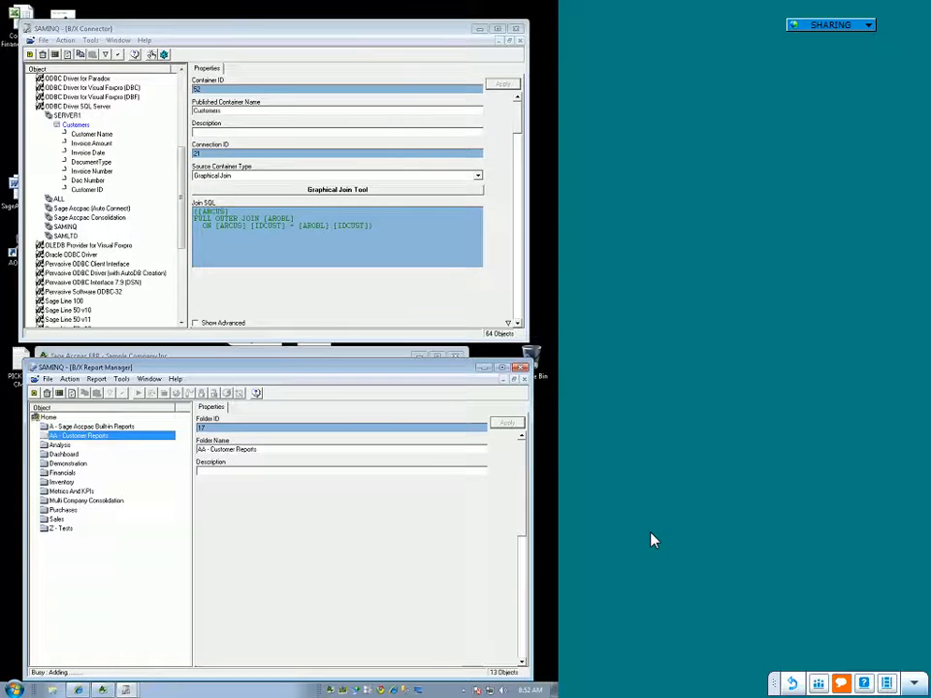
Step: Base the new report on the SERVER1 Customers container with the Customer ID and Customer Name columns
click(175, 75)
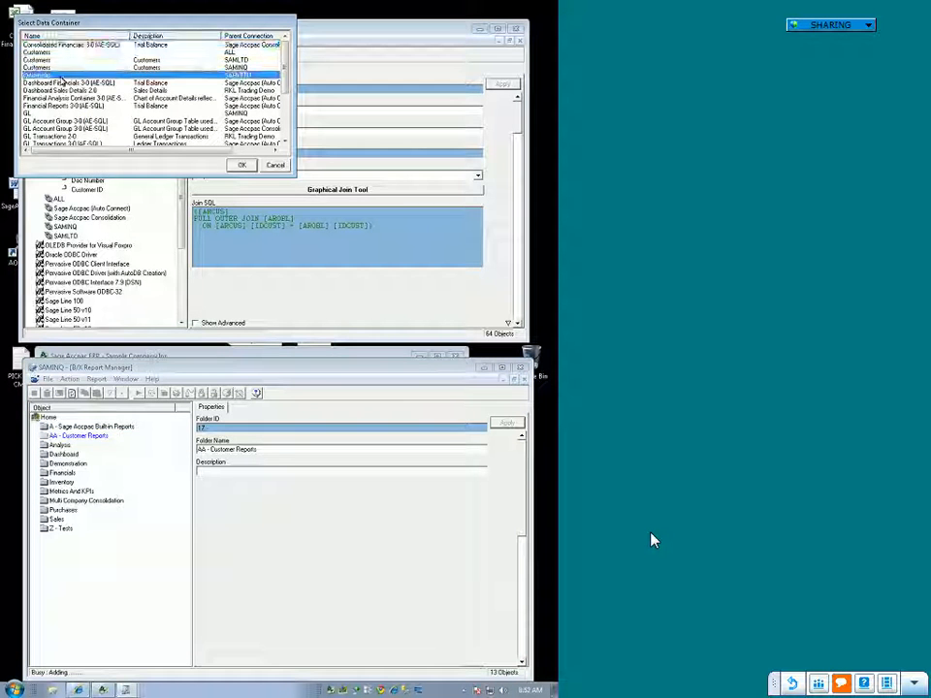
click(241, 165)
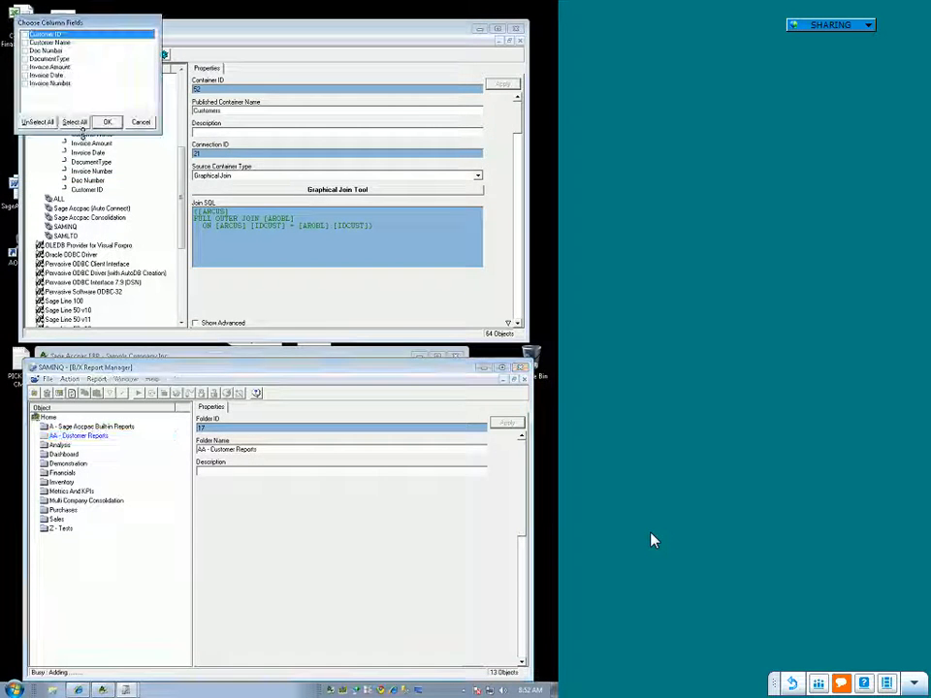
click(26, 35)
click(27, 42)
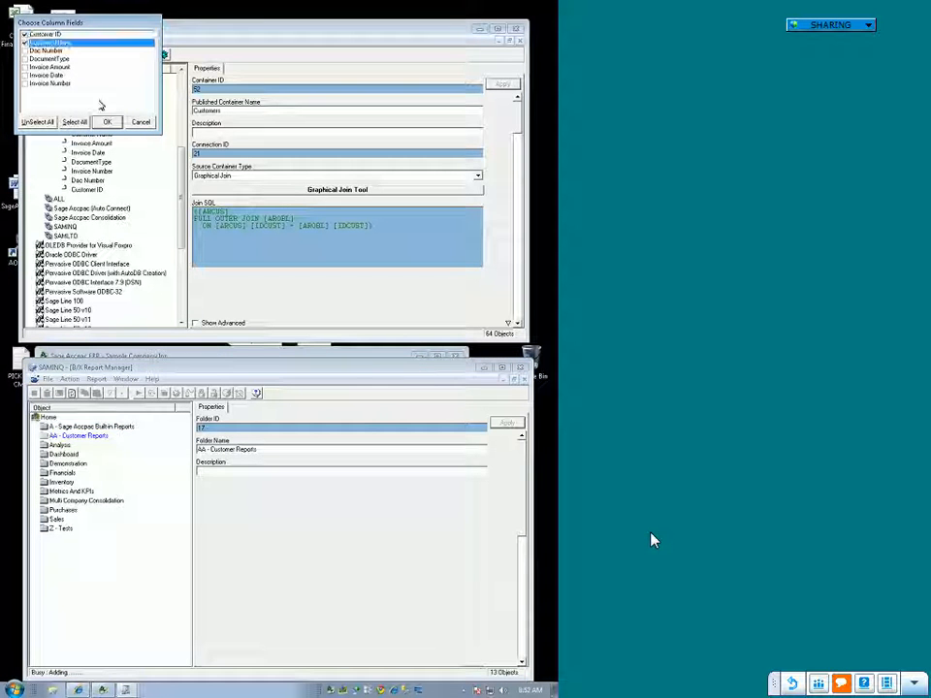
click(107, 122)
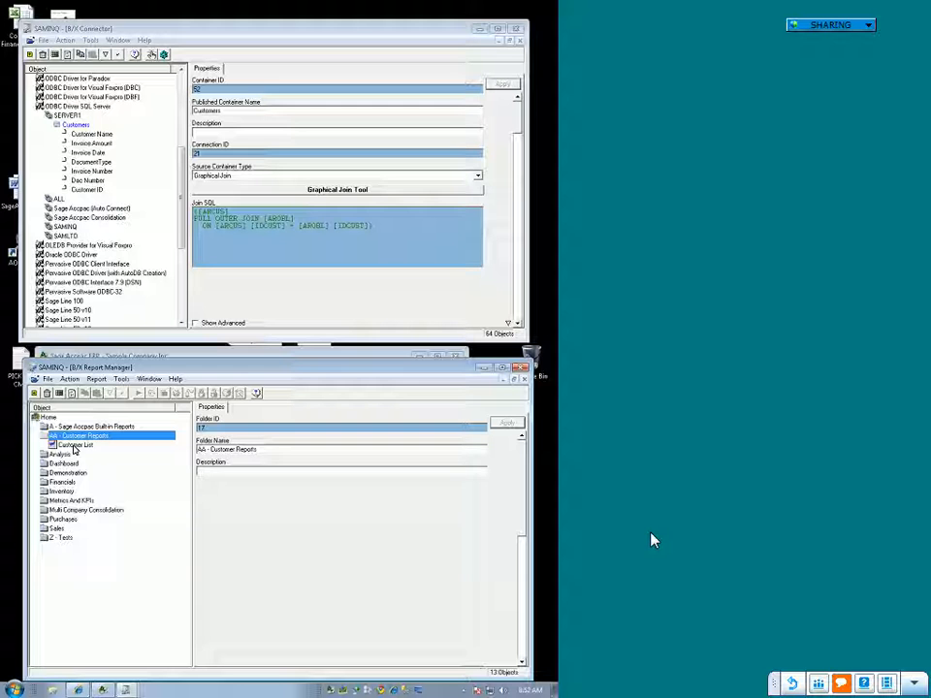
Step: Run the new Customer List report, review its customer rows in Excel, and switch back to the Accpac desktop
click(76, 446)
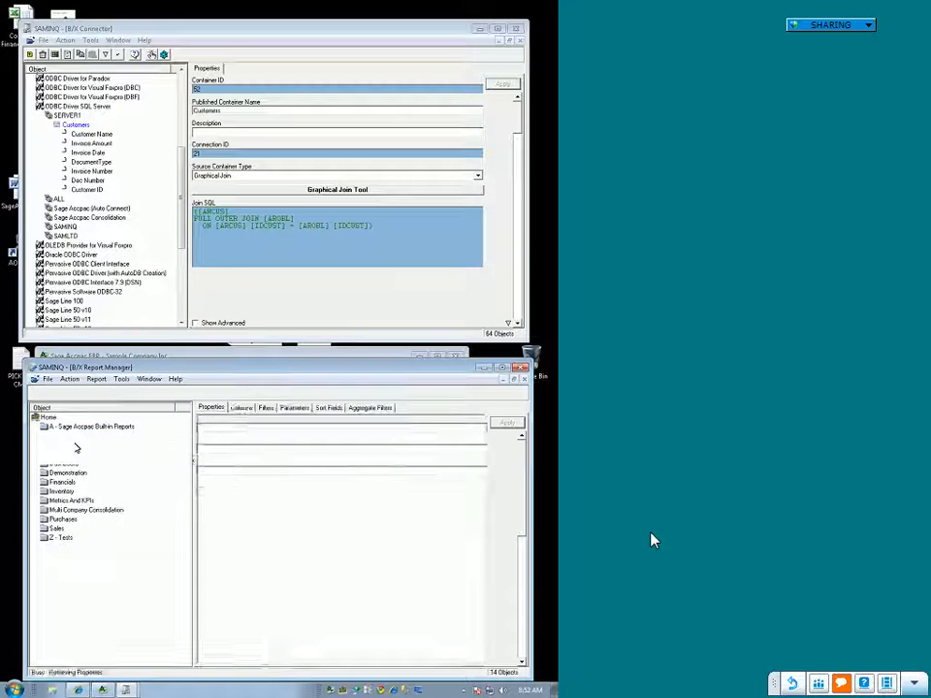
right_click(76, 446)
click(120, 242)
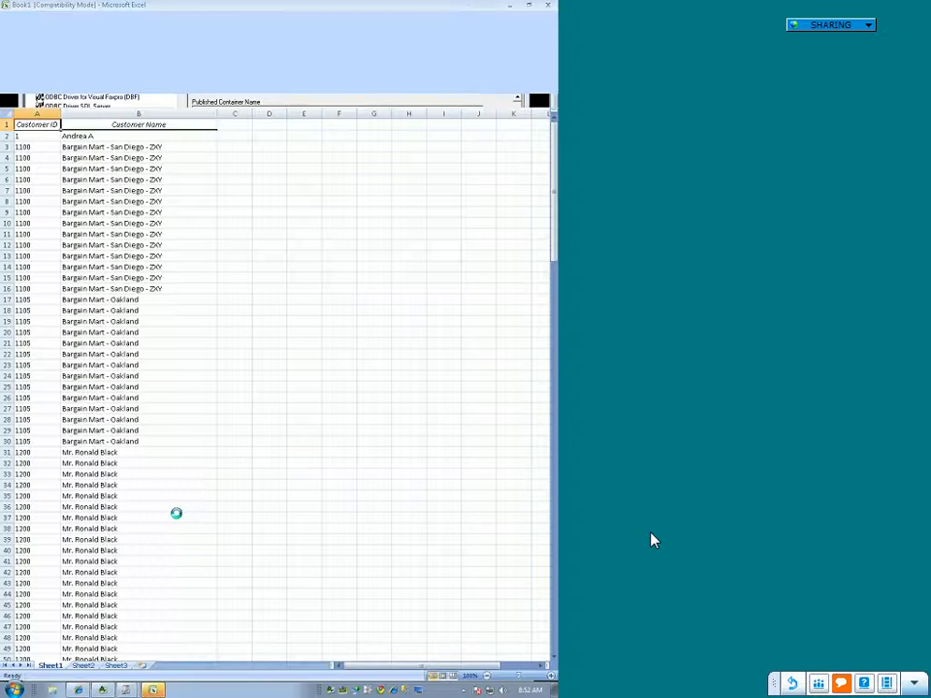
scroll(176, 507, down, 11)
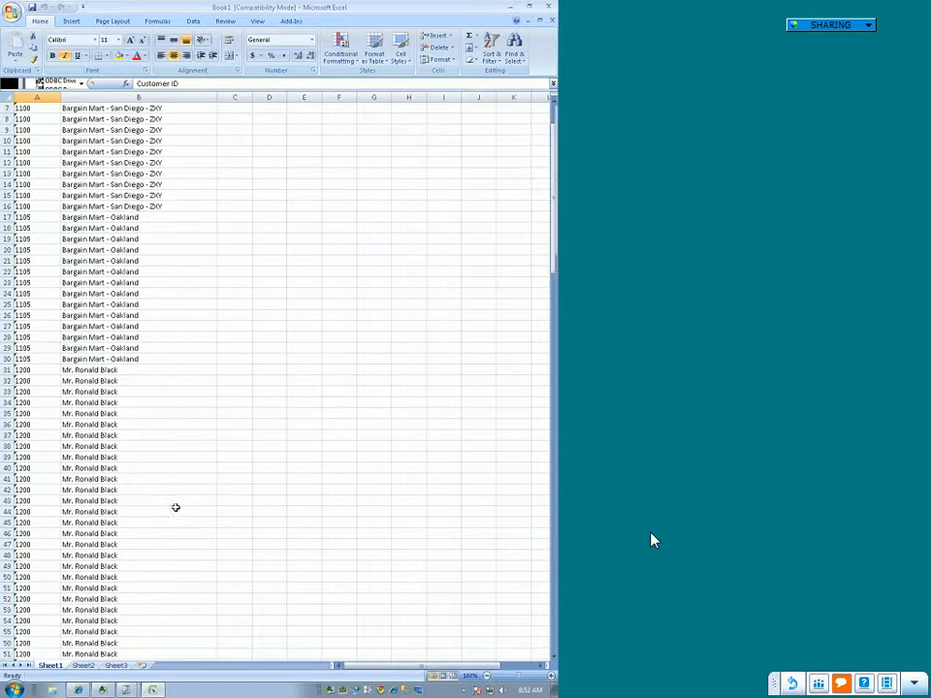
scroll(233, 541, up, 11)
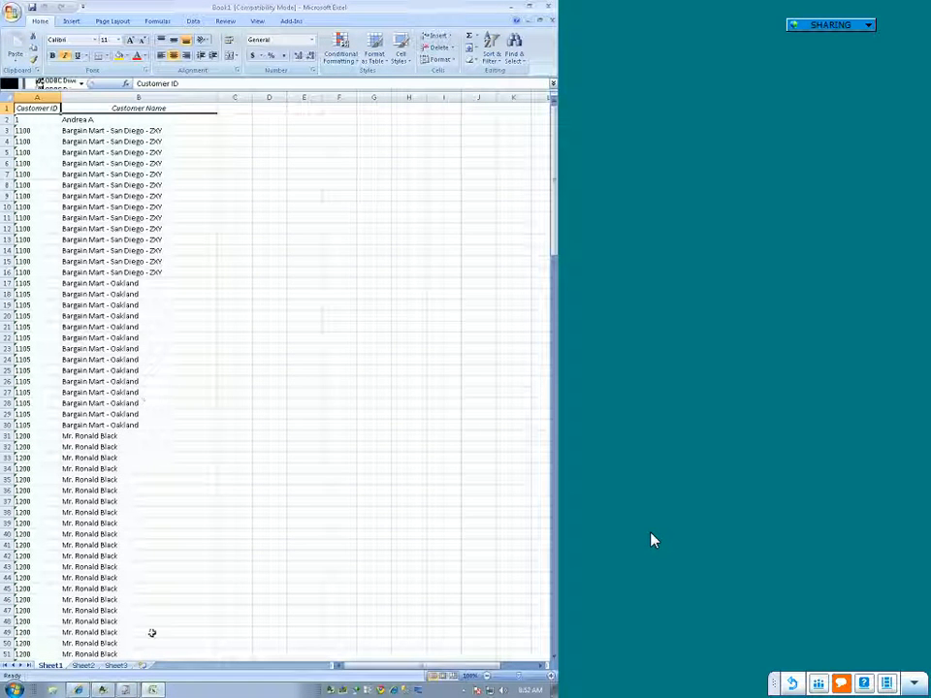
click(104, 690)
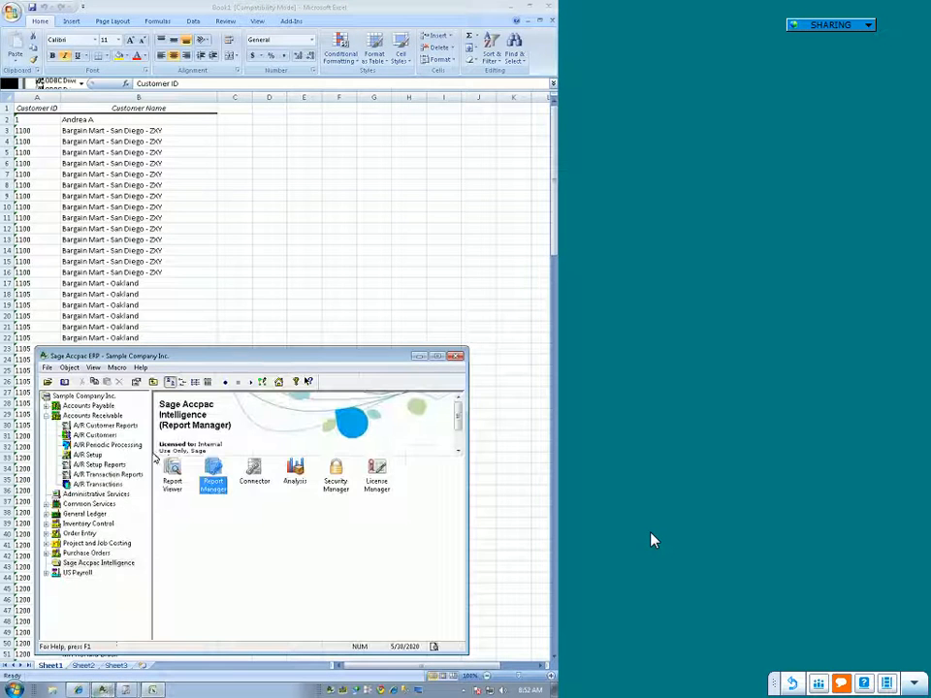
Step: Switch back to the Accpac desktop and open the Customers window from the A/R Customers group under Accounts Receivable
click(139, 239)
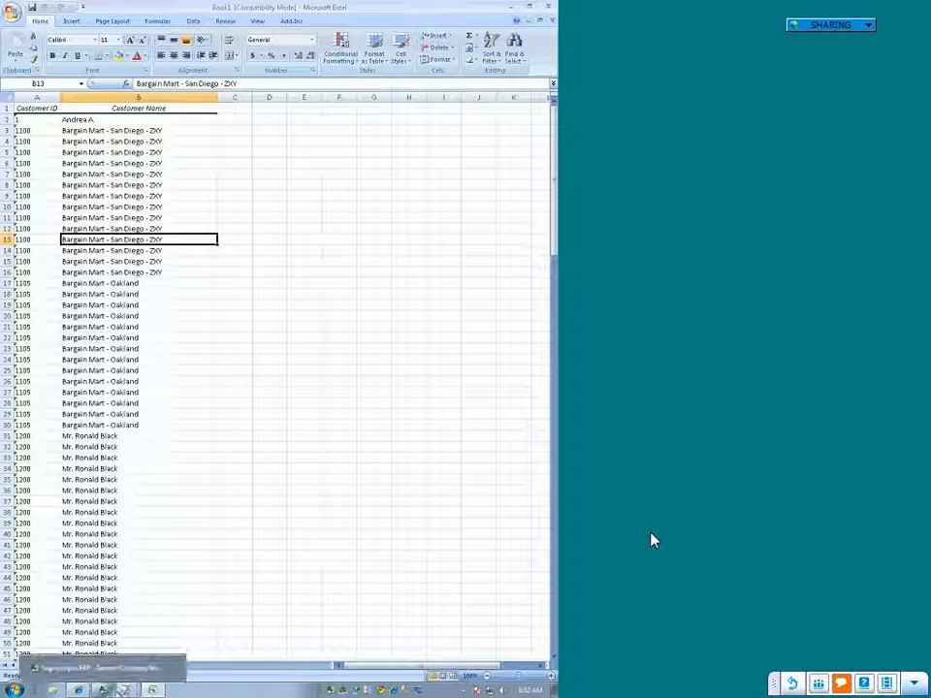
click(228, 555)
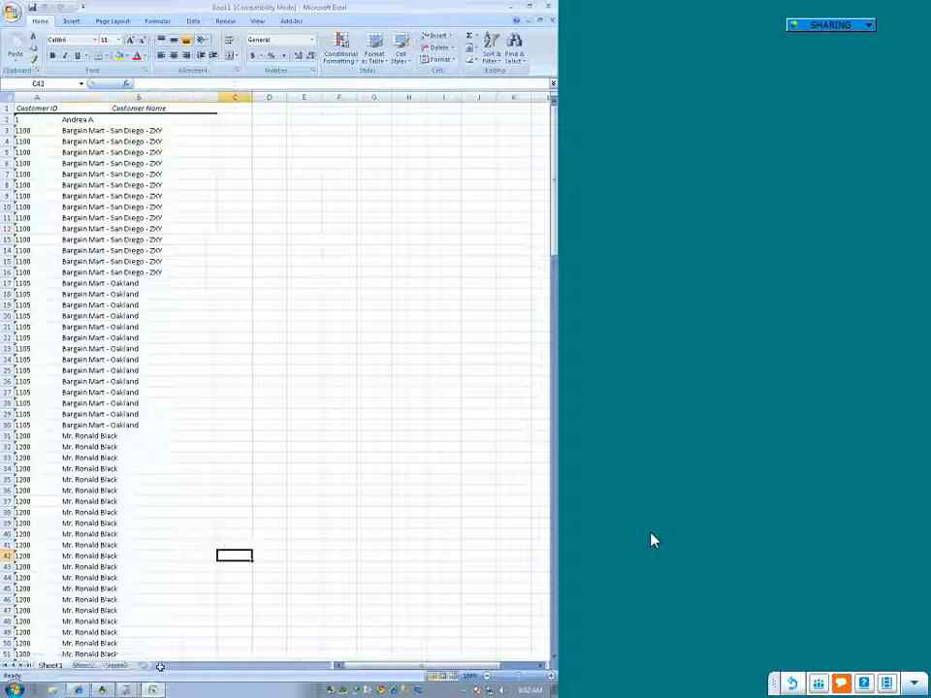
click(104, 688)
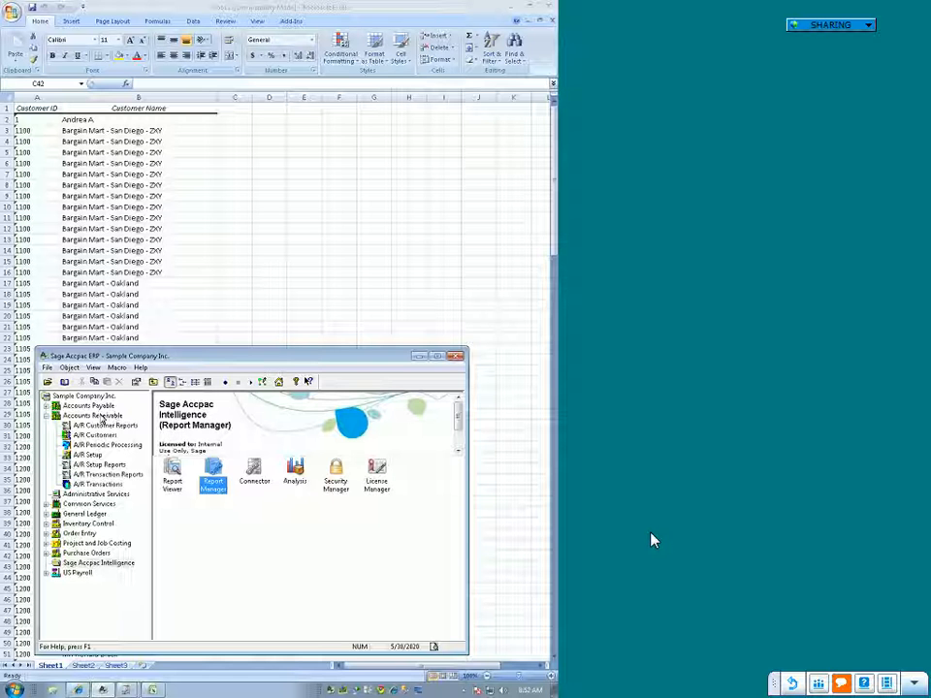
click(101, 418)
double_click(380, 475)
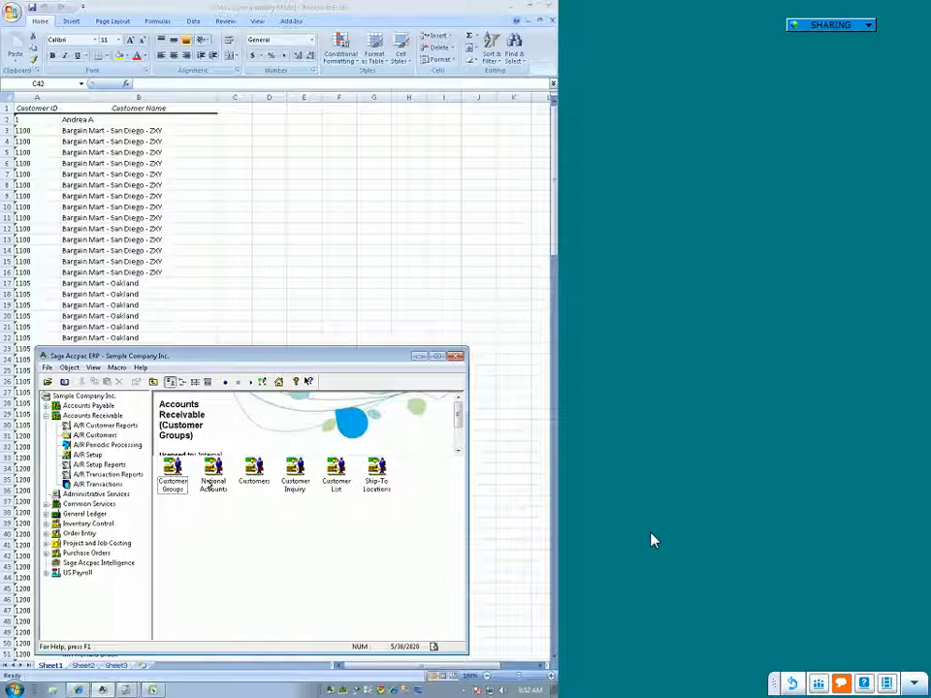
double_click(254, 470)
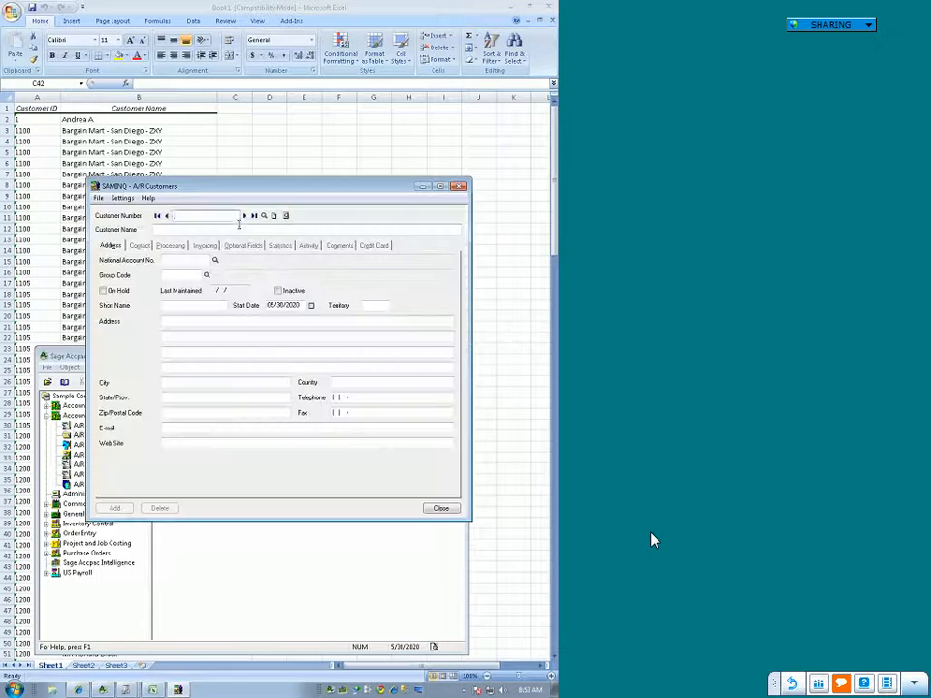
Step: Browse forward through several A/R customer records and return to the first customer's record
click(244, 217)
click(244, 217)
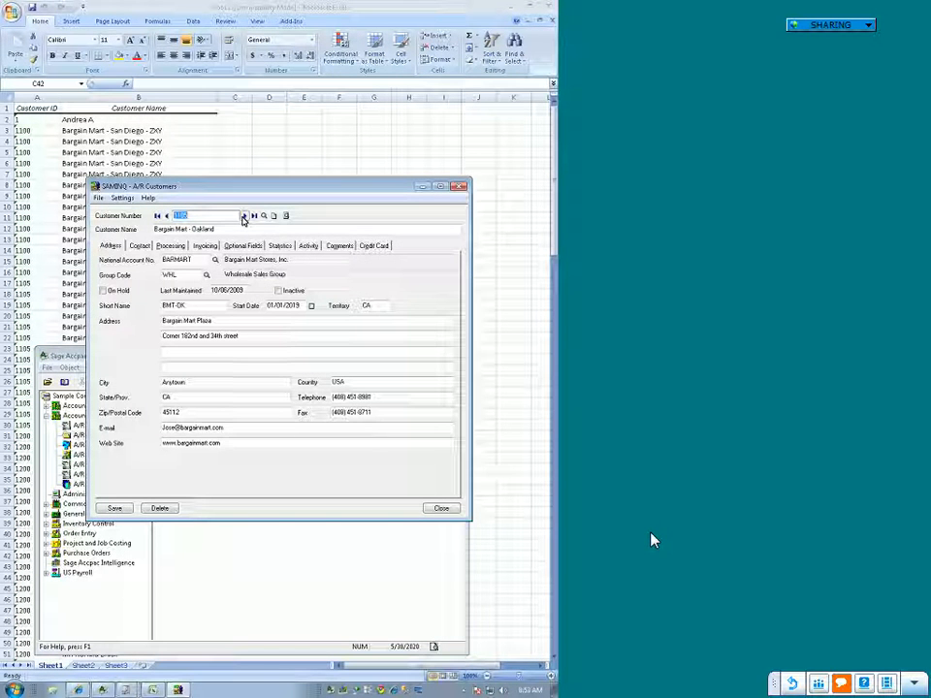
click(244, 216)
click(244, 216)
click(243, 216)
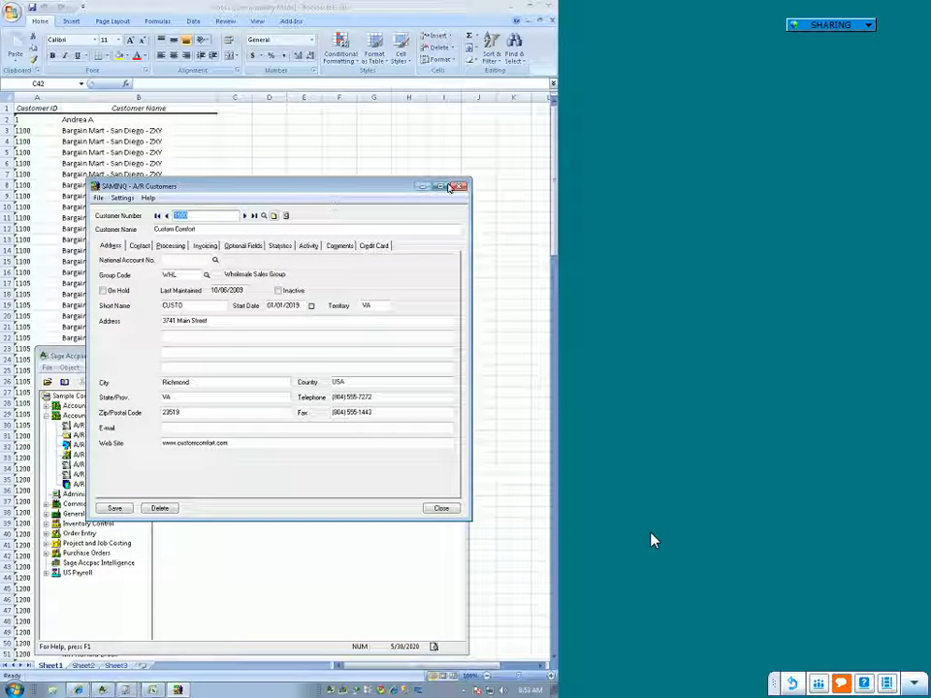
click(166, 216)
click(166, 216)
click(166, 216)
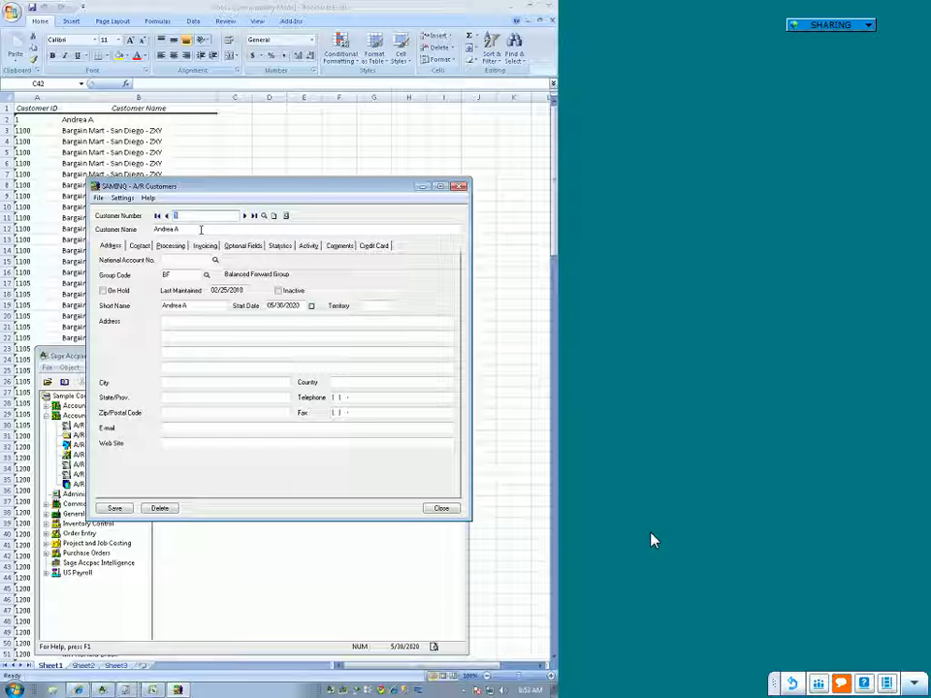
Step: Open the customer finder full-size, highlight the customer listed after the 1970 record, and close the finder
click(263, 215)
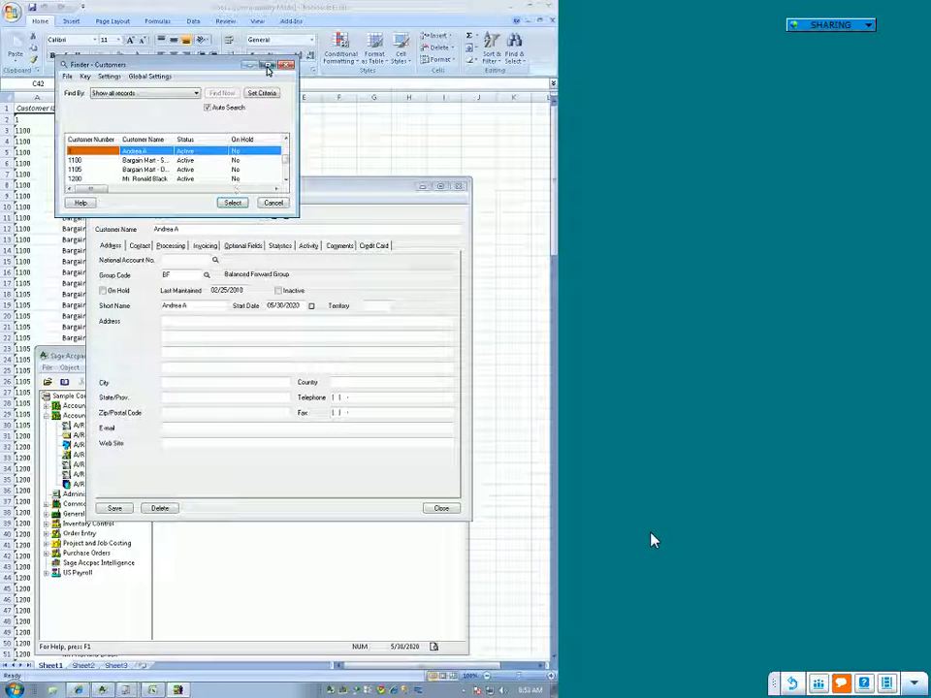
click(267, 65)
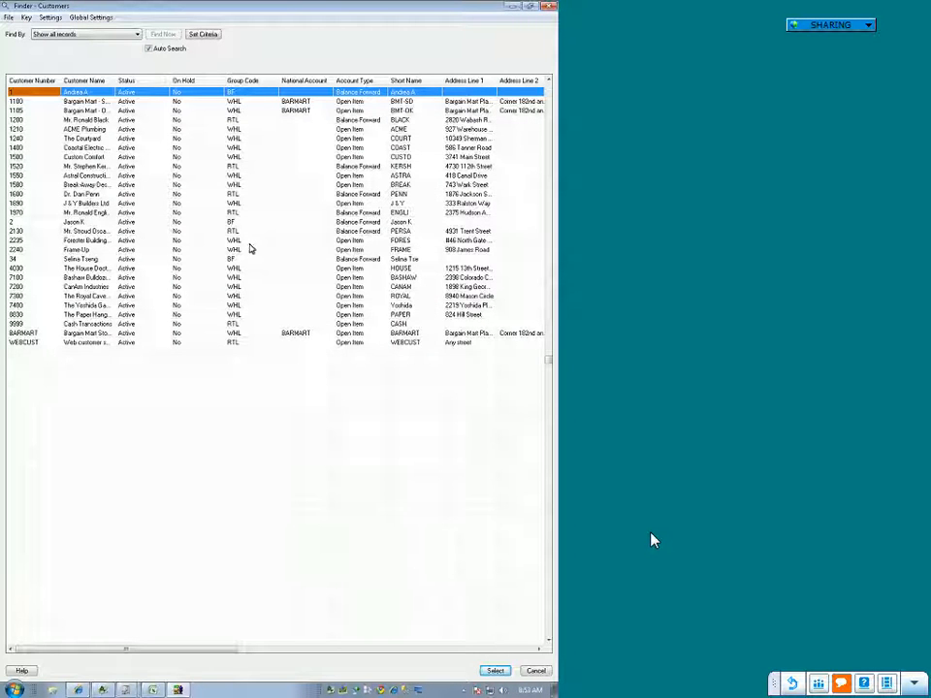
click(53, 223)
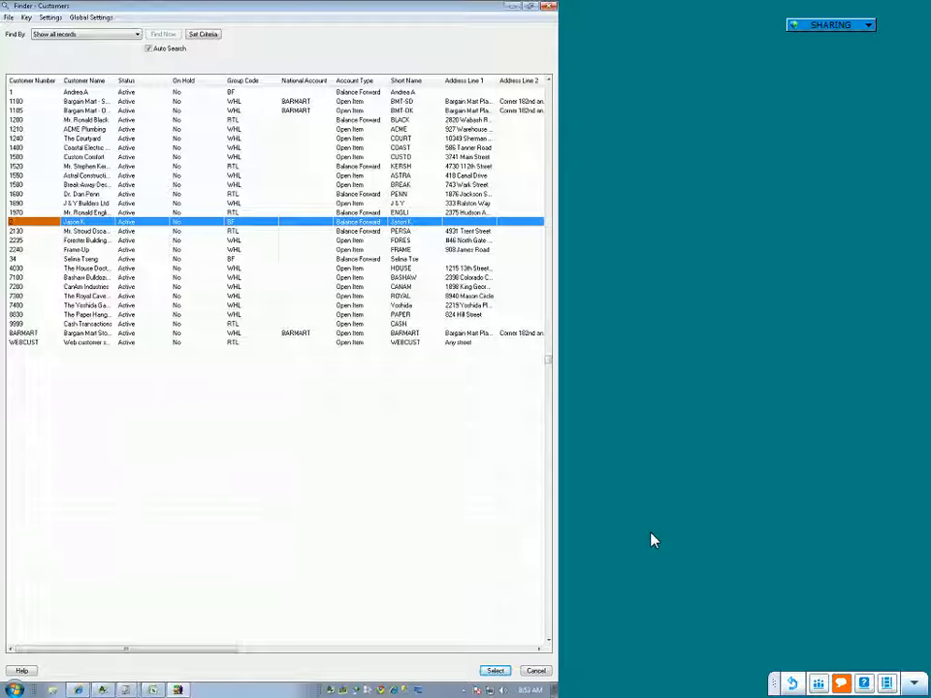
click(552, 7)
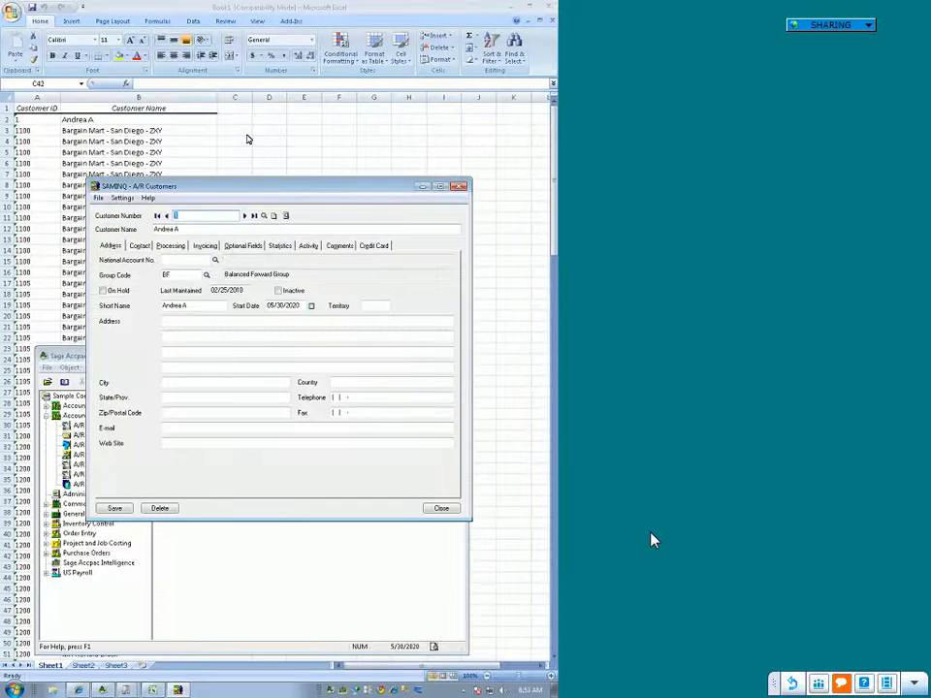
Step: Locate the same customer's row in the Excel Customer List output and return to the start of the list
click(247, 140)
scroll(256, 312, down, 20)
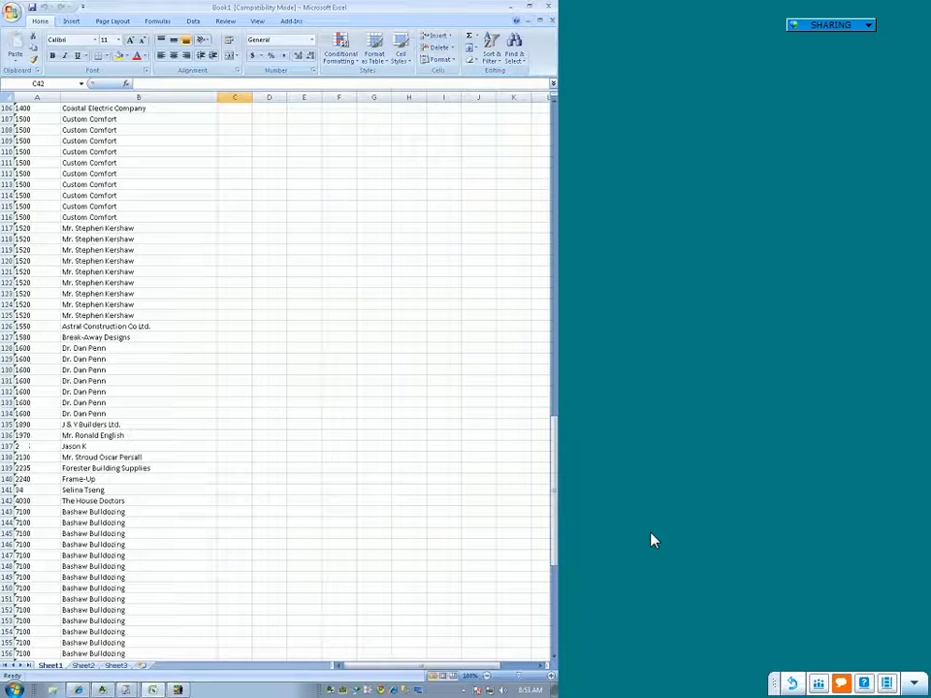
click(121, 447)
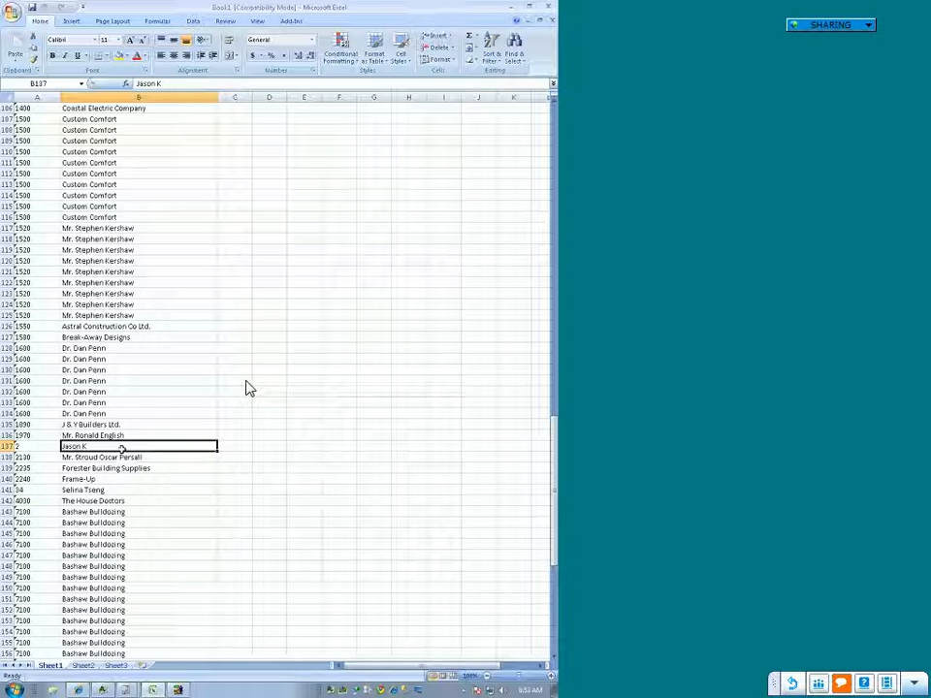
click(257, 325)
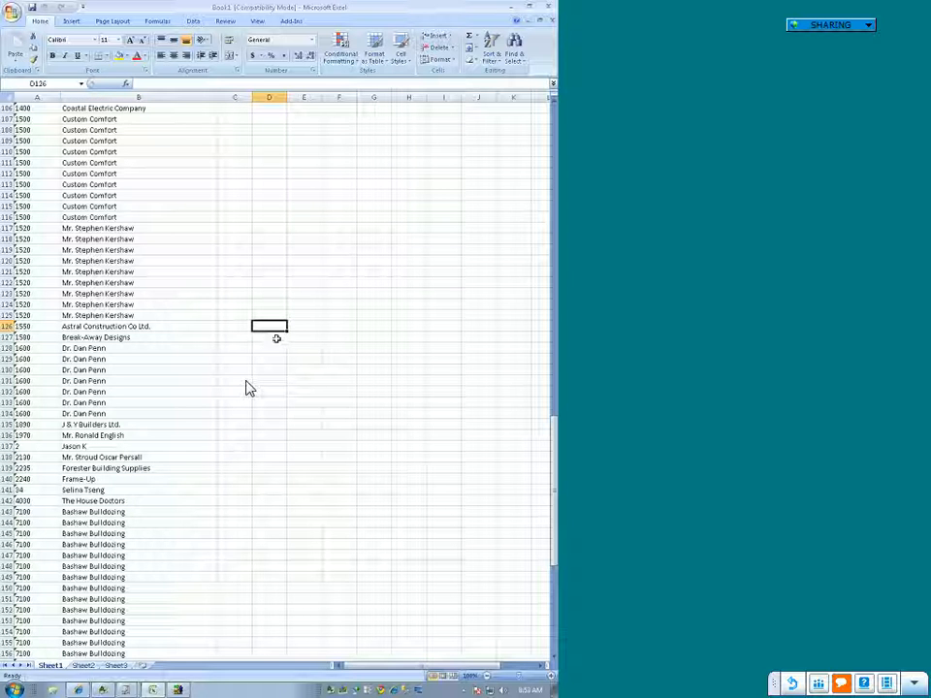
scroll(271, 332, up, 15)
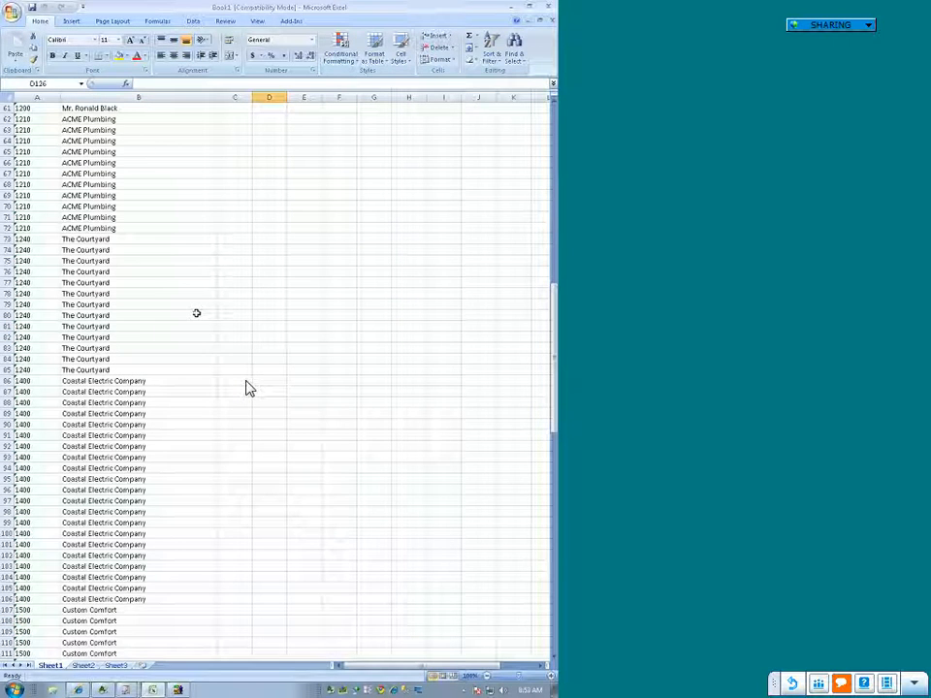
scroll(246, 388, up, 15)
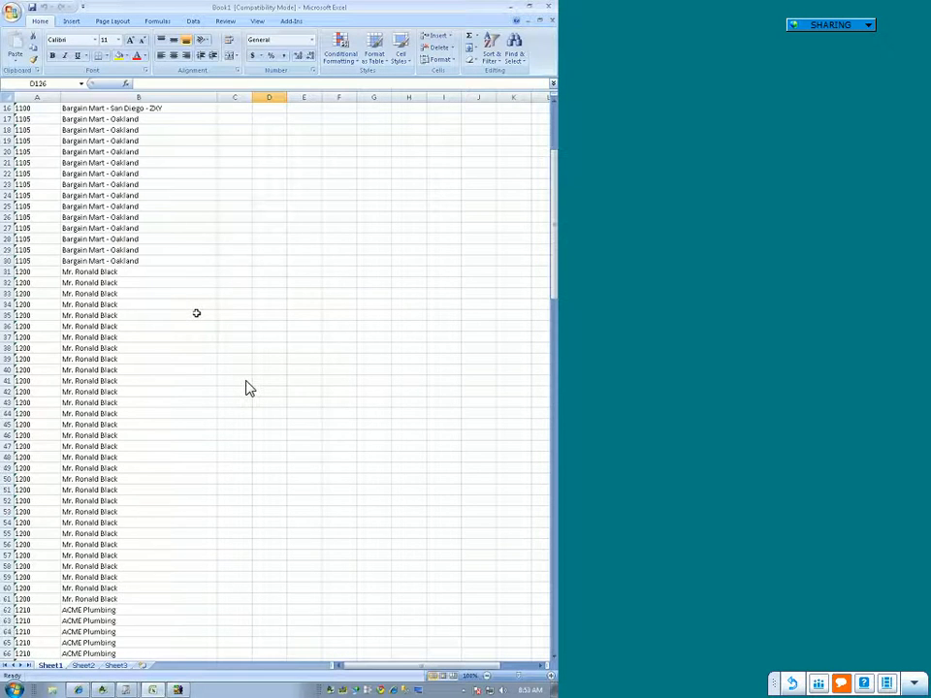
scroll(247, 388, up, 5)
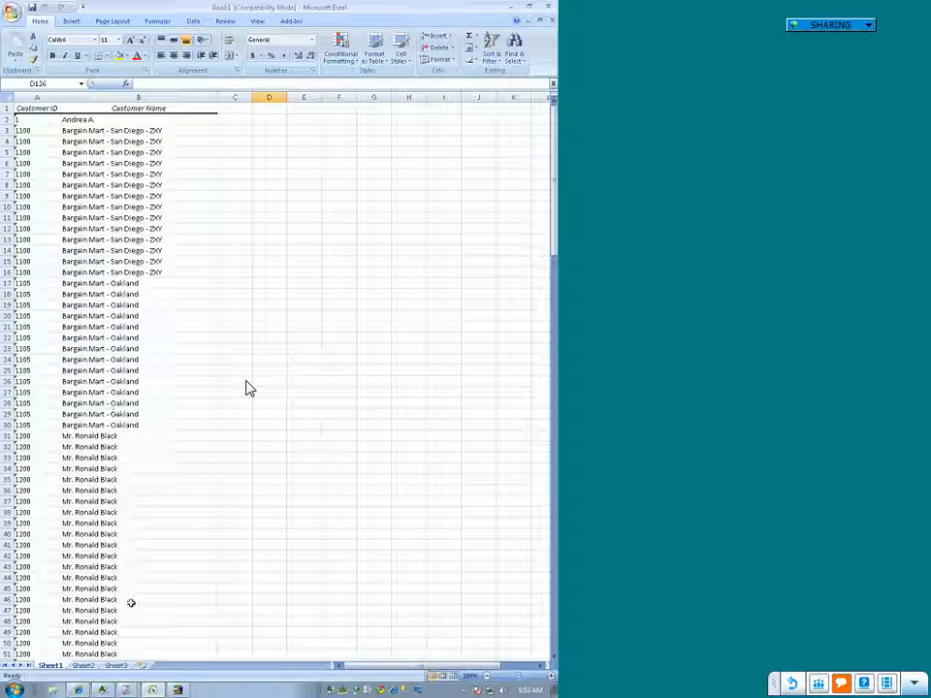
Step: Copy the RawData named range from Sheet1 and paste it into Sheet3 starting at A1 as linked cells using Paste Special
click(82, 84)
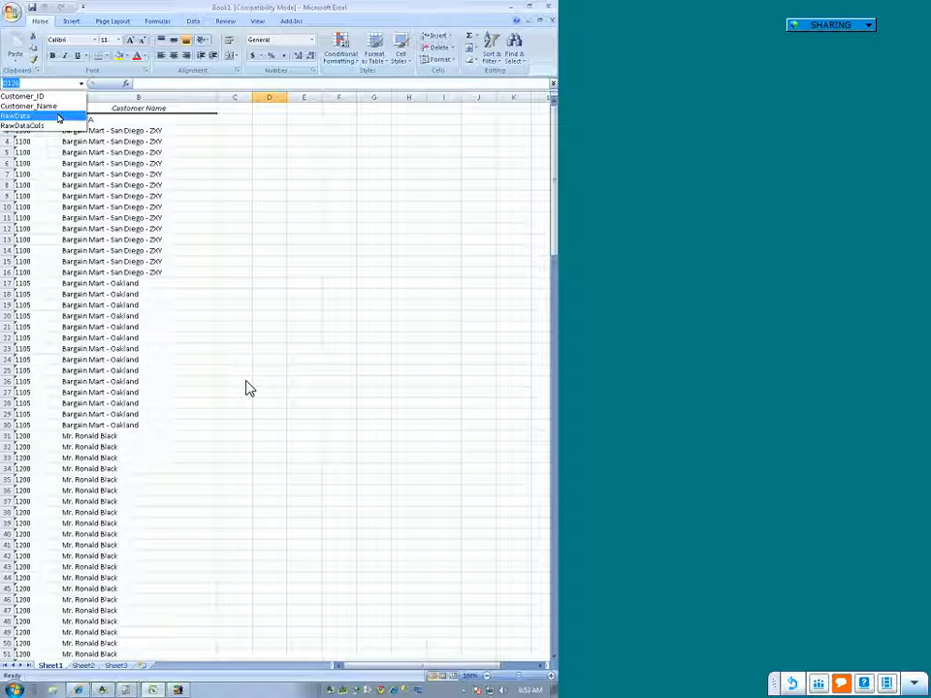
click(58, 117)
key(ctrl+c)
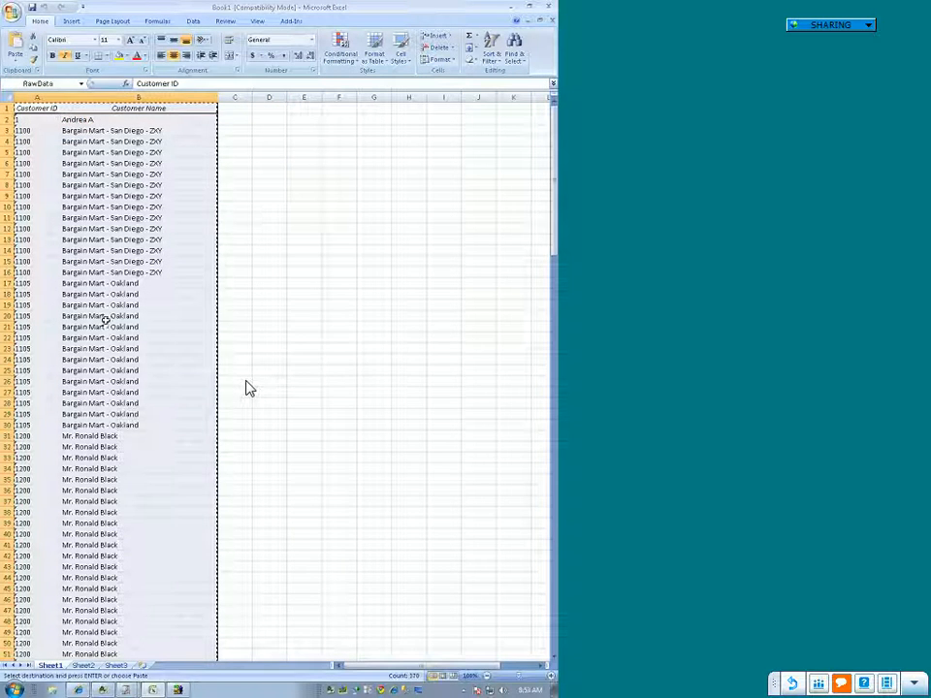
click(116, 666)
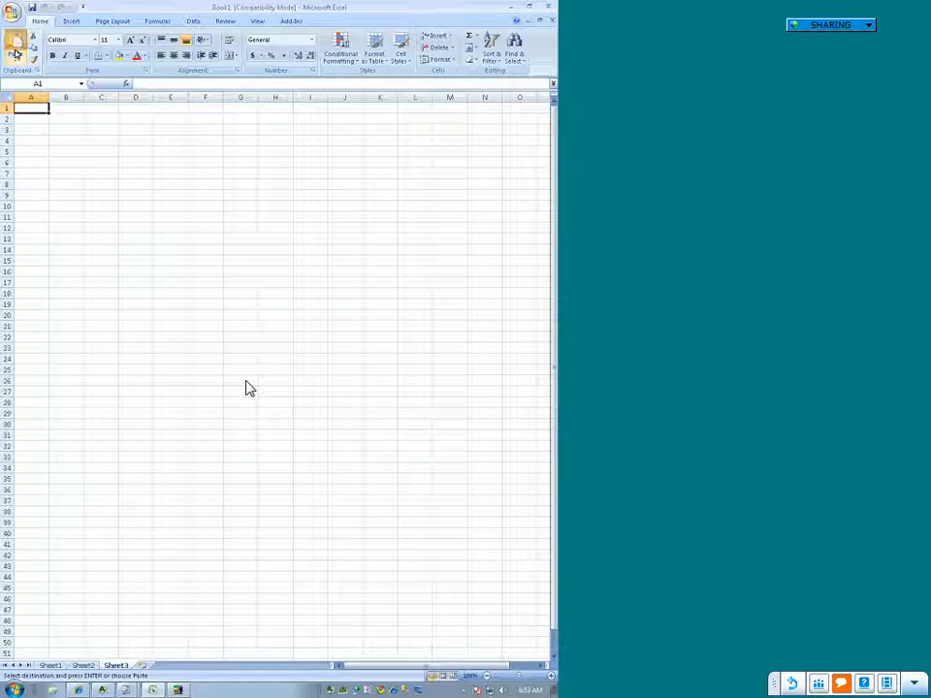
click(14, 46)
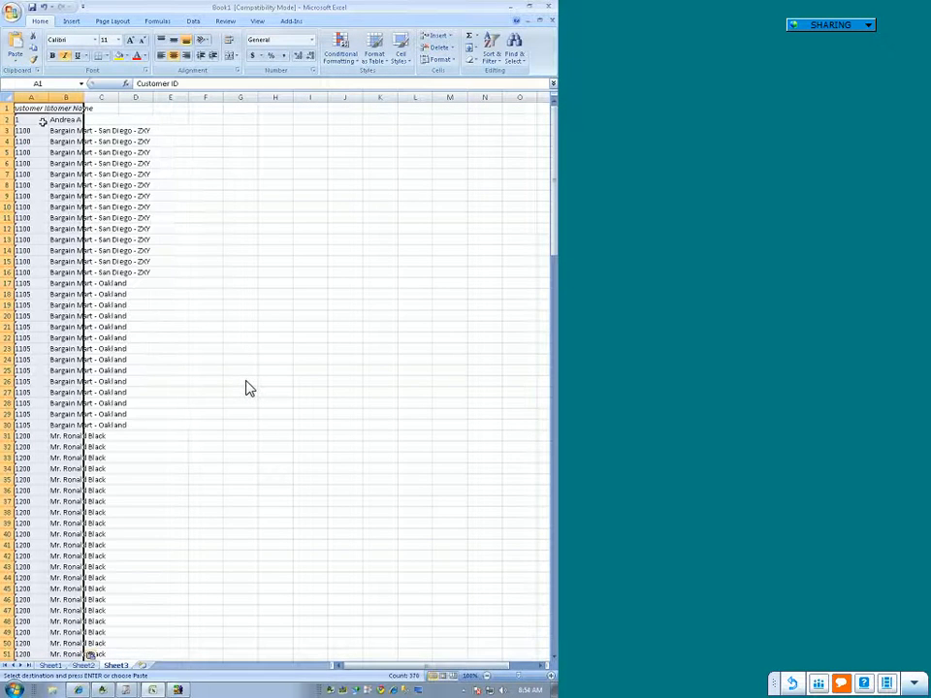
key(ctrl+z)
click(15, 61)
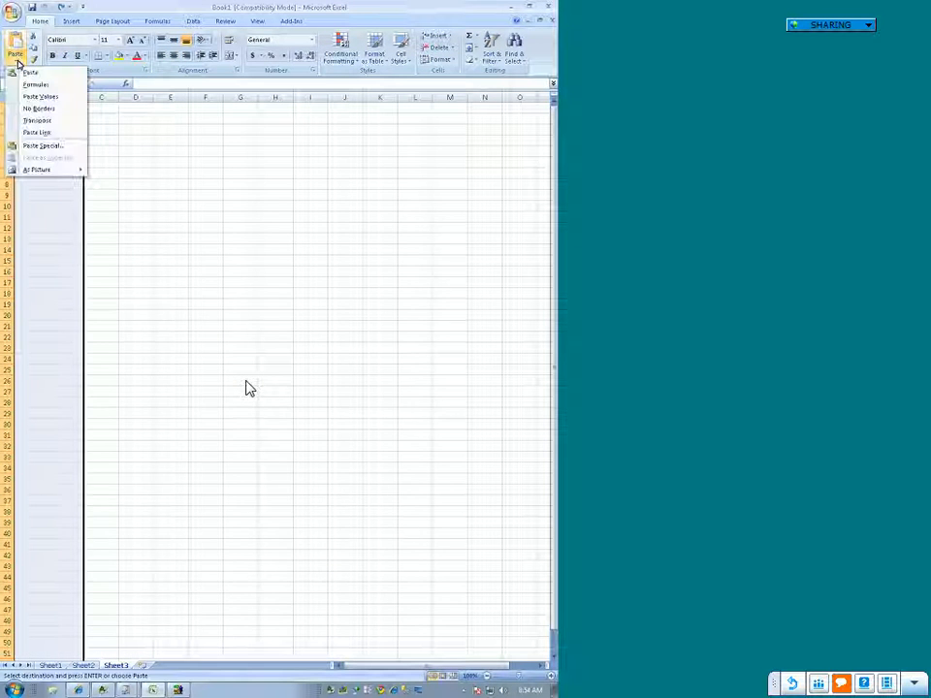
click(39, 146)
click(203, 417)
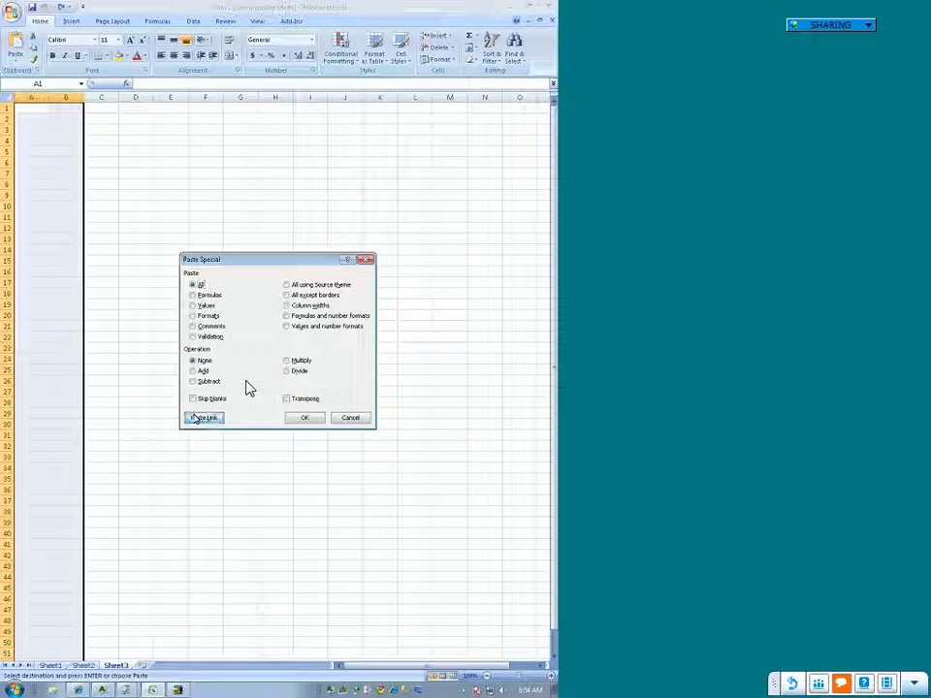
click(333, 383)
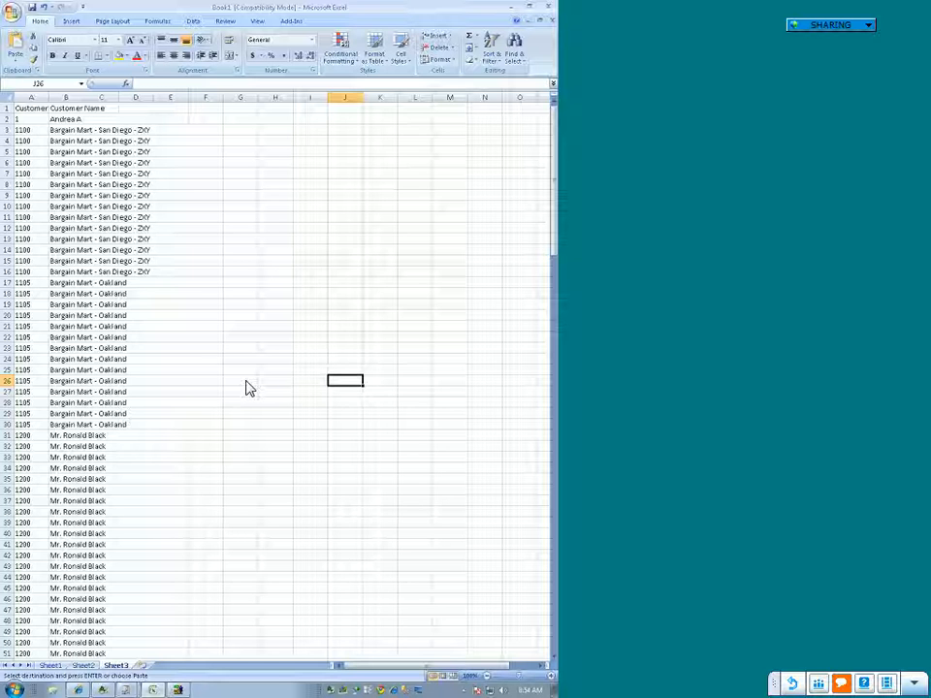
Step: Compare the linked customer rows and their formulas in Sheet3 with the source RawData rows in Sheet1
click(93, 271)
scroll(115, 361, down, 3)
scroll(114, 361, down, 20)
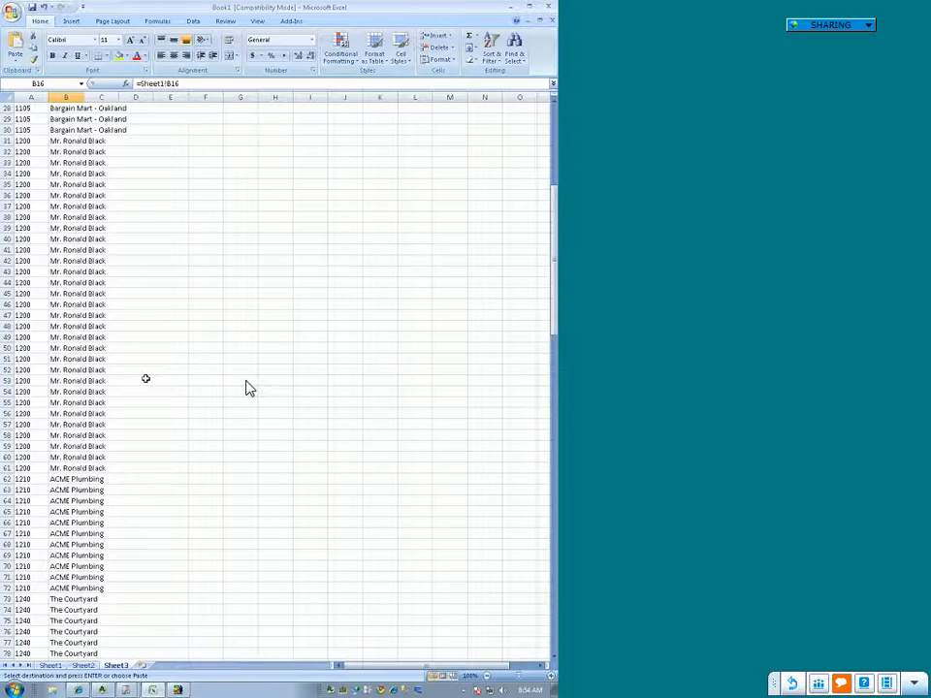
scroll(247, 388, down, 18)
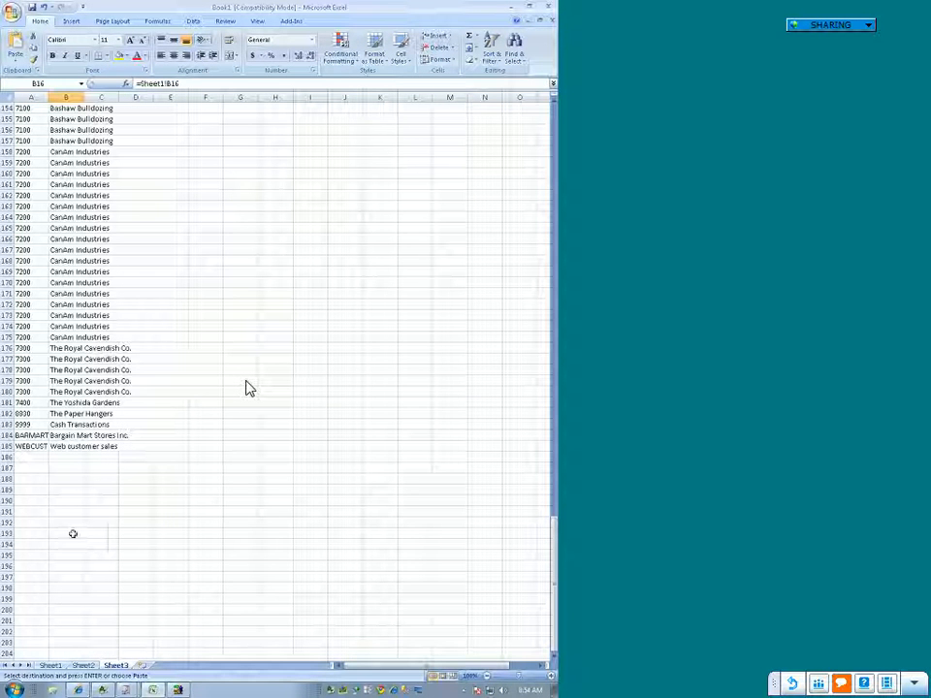
click(50, 665)
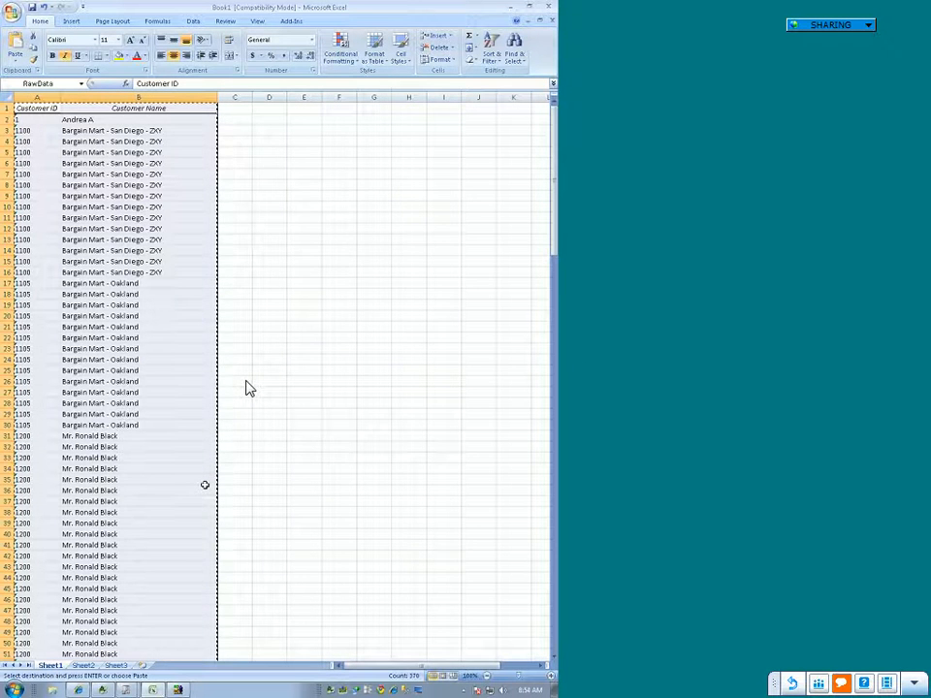
scroll(204, 485, down, 20)
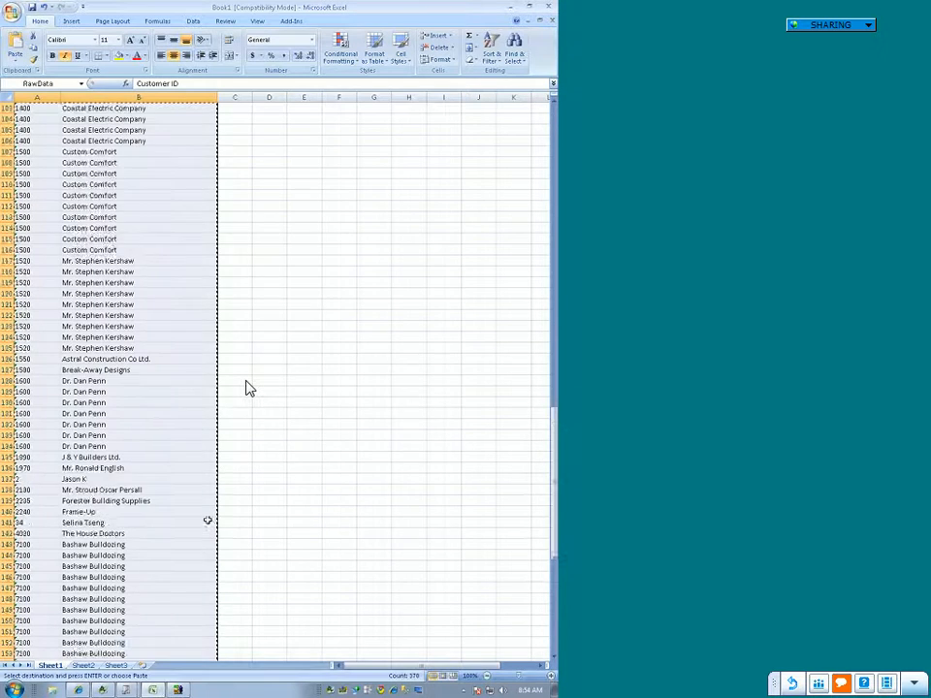
scroll(208, 521, down, 15)
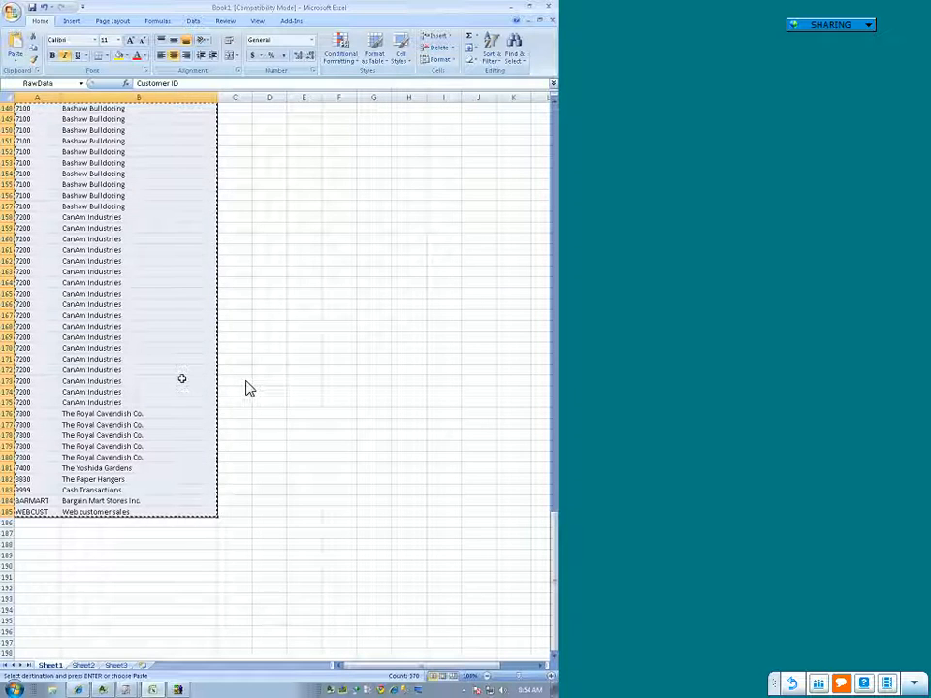
scroll(156, 402, up, 17)
scroll(181, 284, up, 20)
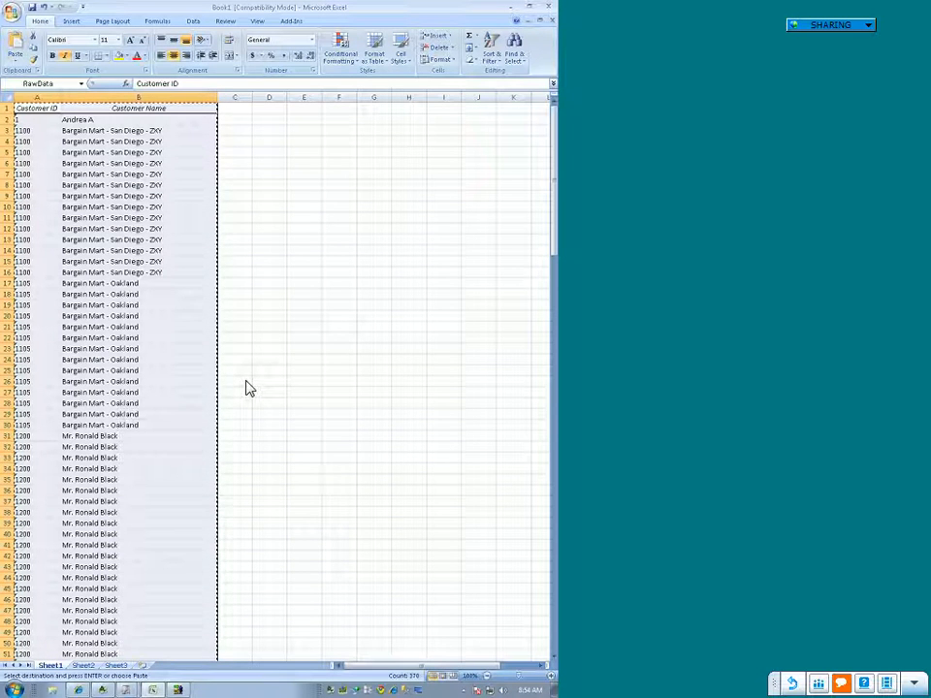
Step: In the Report Manager, start Create and Link Template for the Customer List report from the open workbook, choosing the Excel 97-2003 Template (*.xlt) format
click(125, 691)
click(151, 670)
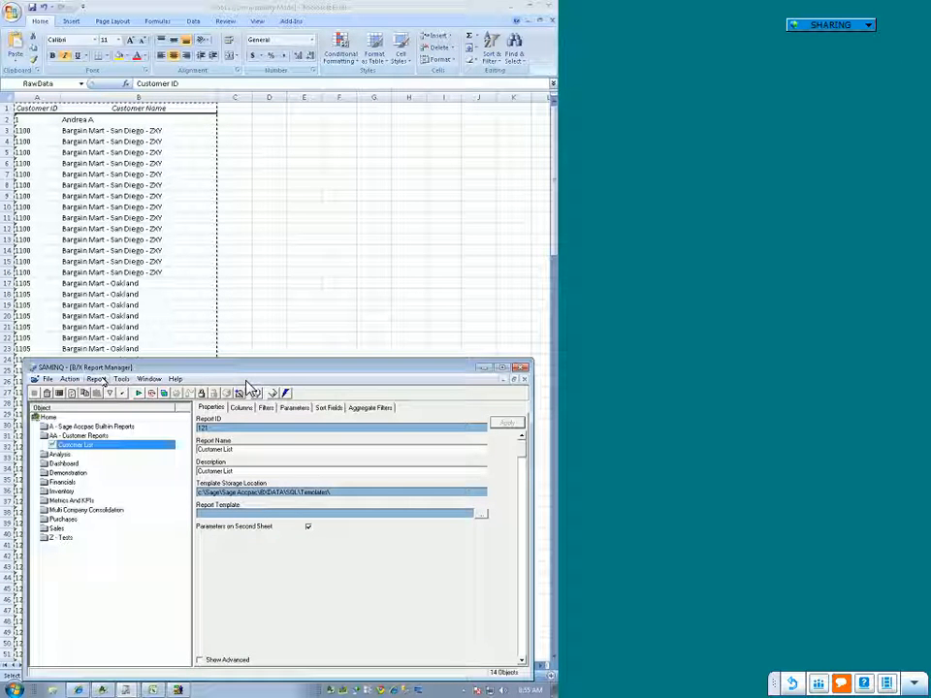
click(98, 379)
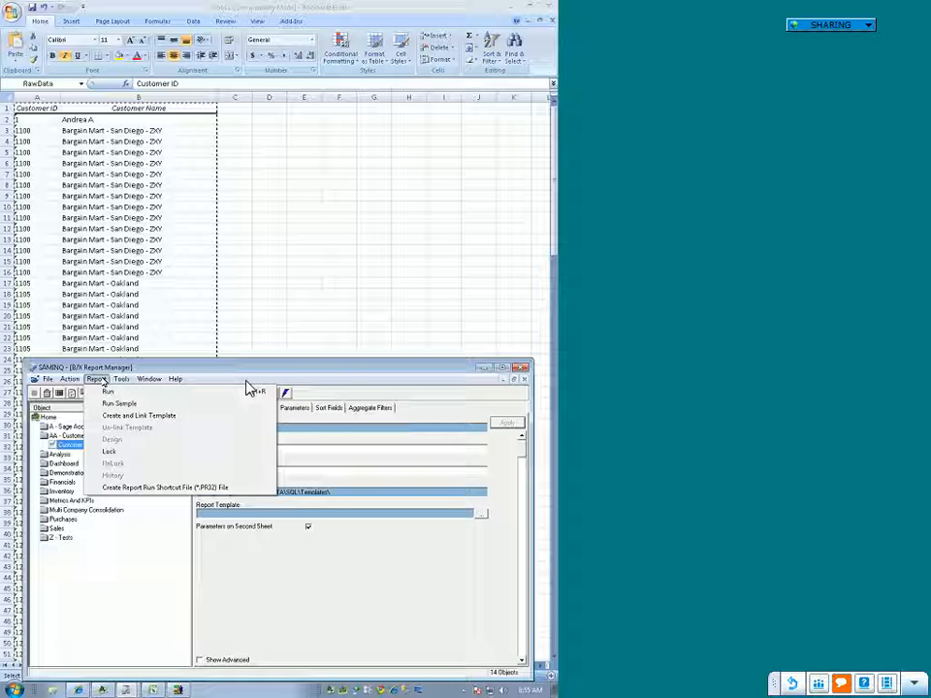
click(249, 390)
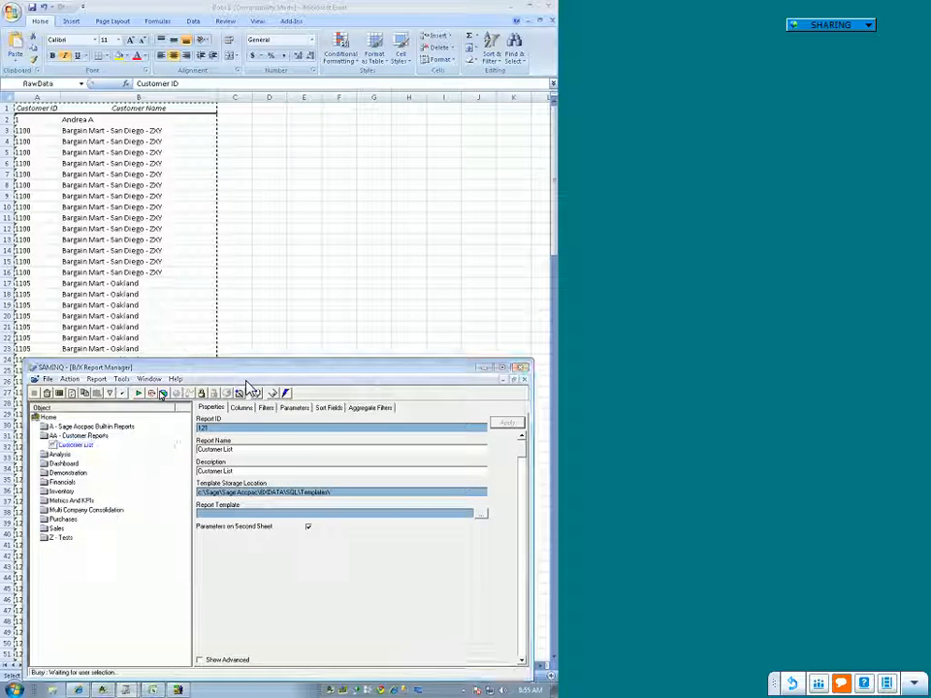
click(181, 112)
click(285, 195)
click(326, 386)
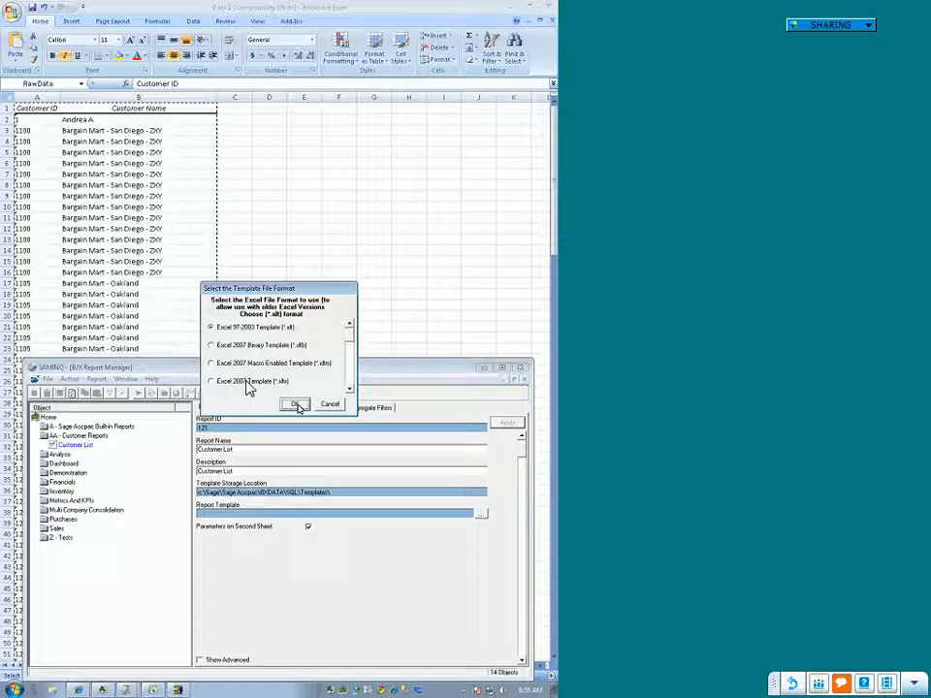
click(297, 404)
click(284, 151)
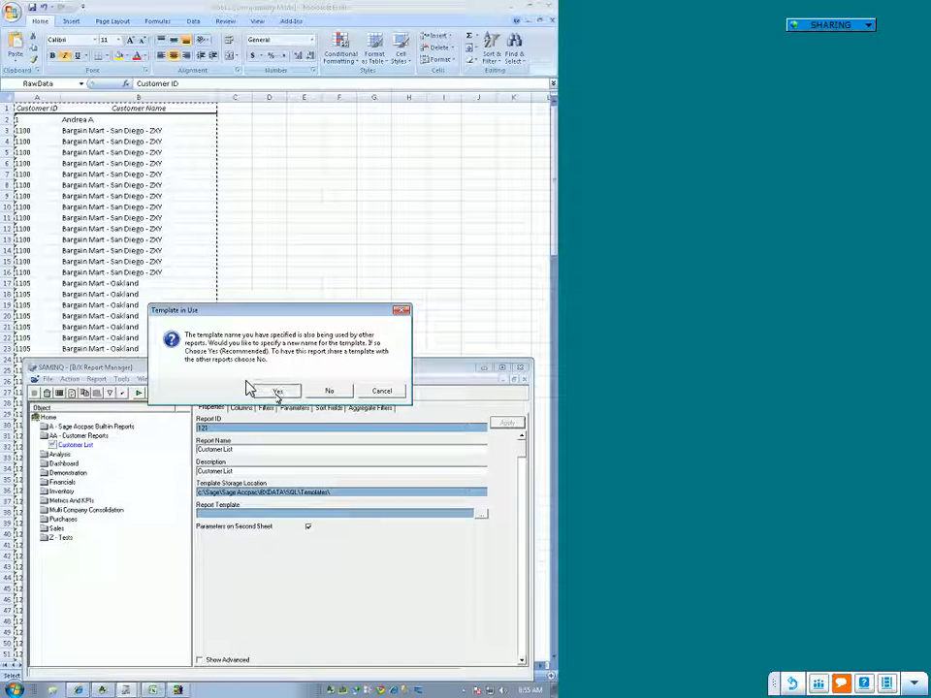
Step: Keep the template name shared with other reports, replace the existing Customer List.xlt file, and close the Report Manager
click(276, 395)
click(287, 152)
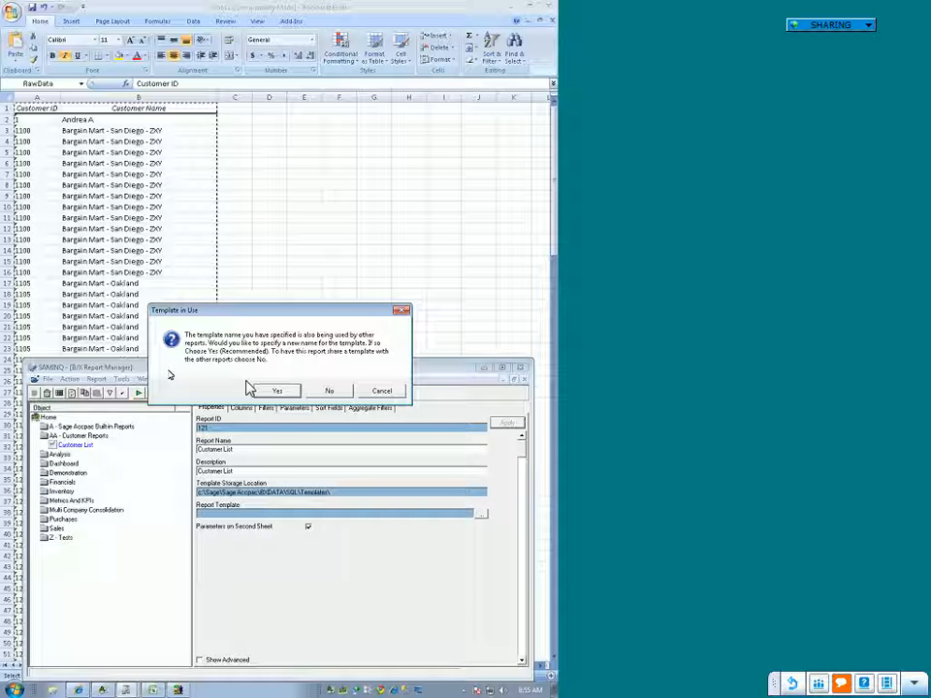
click(324, 391)
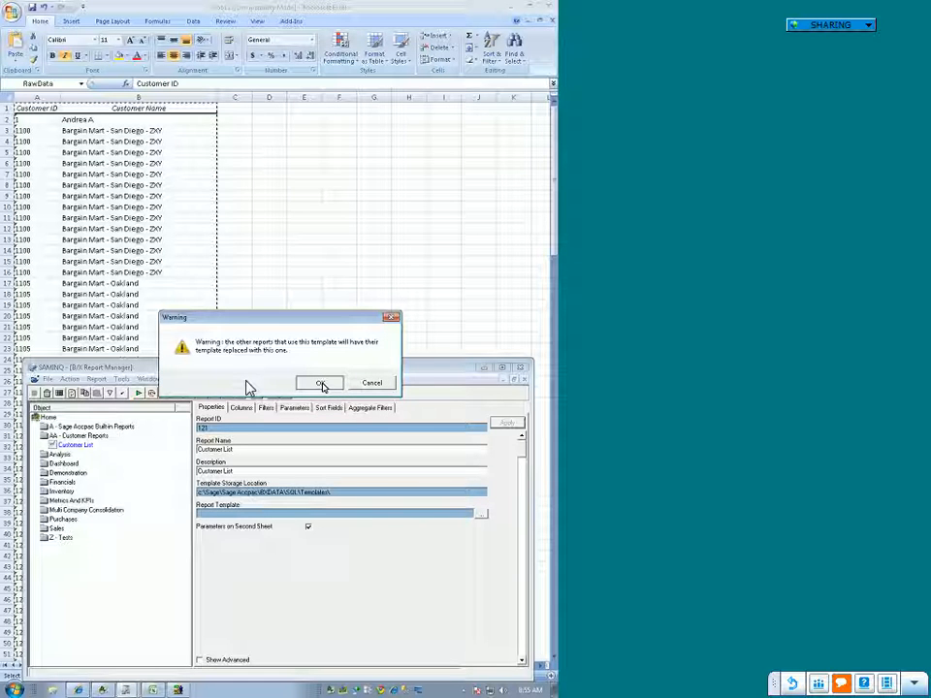
click(321, 385)
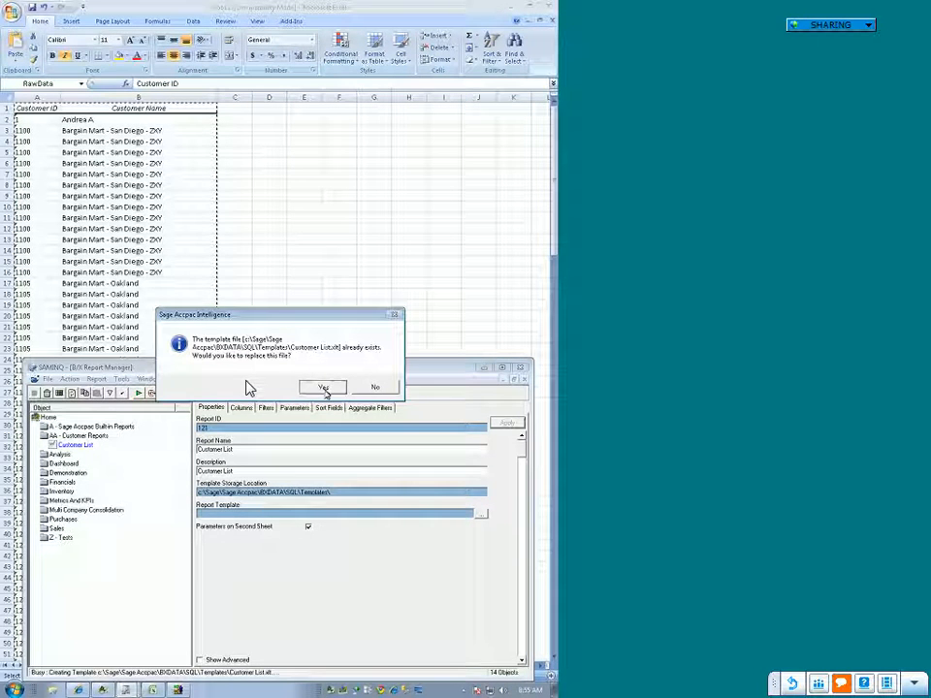
click(325, 391)
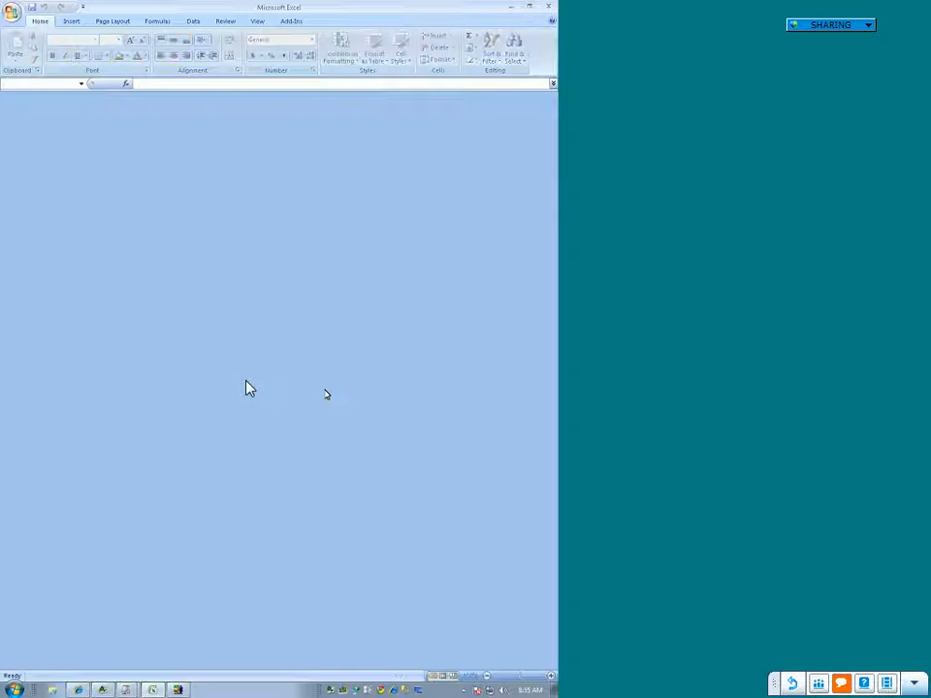
click(370, 386)
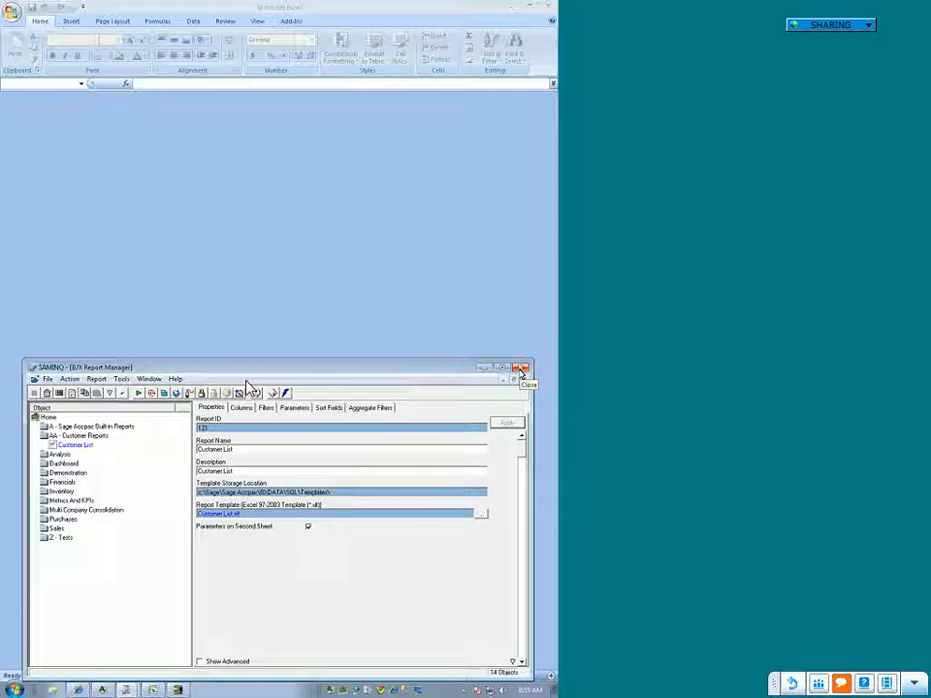
click(521, 369)
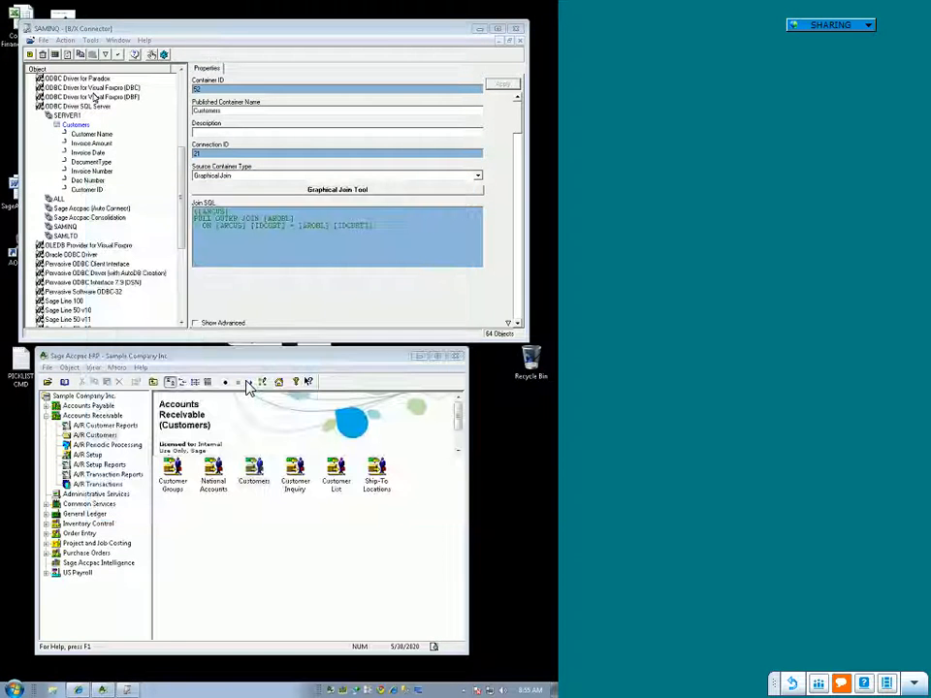
Step: Start a new A/R customer record with its customer number and name, and assign it to the Retail Sales Group
double_click(261, 475)
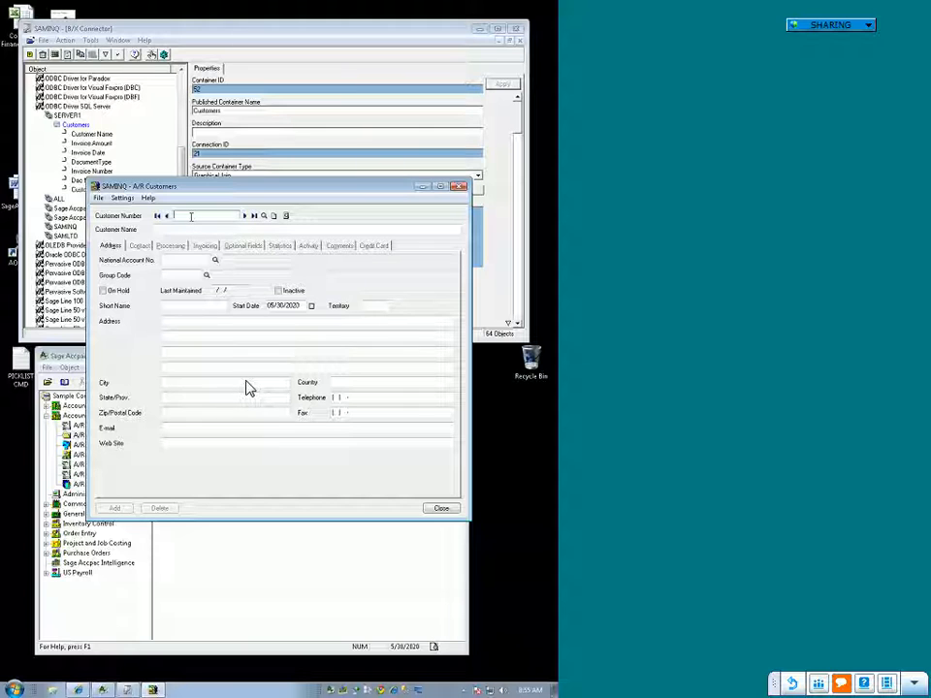
key(Tab)
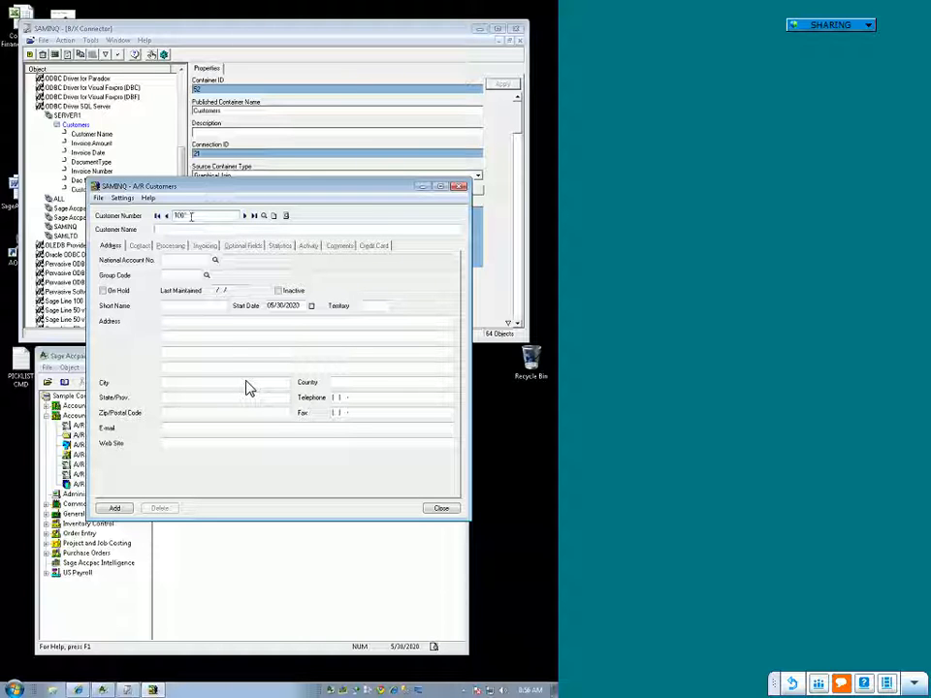
text(Randy B)
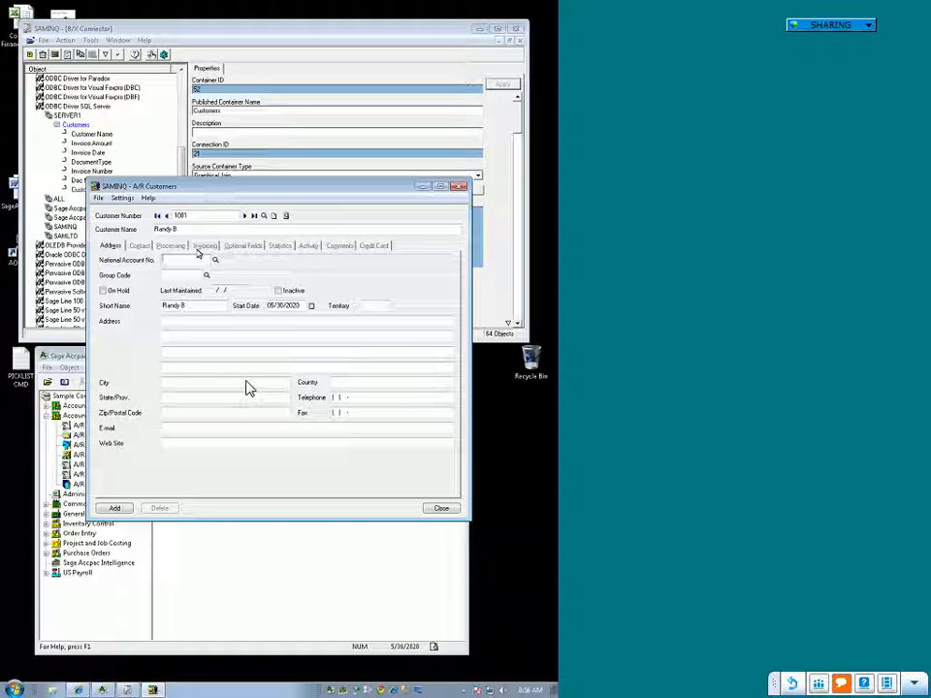
click(184, 277)
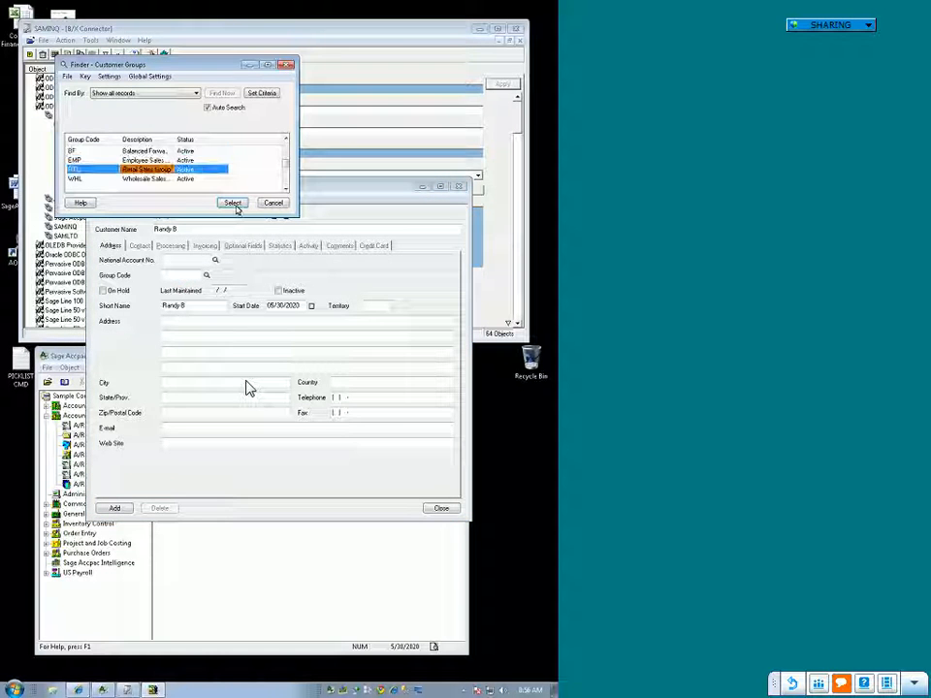
click(233, 203)
Step: Set the new customer's invoicing tax group to CALIF, add the record, and close A/R Customers
click(205, 246)
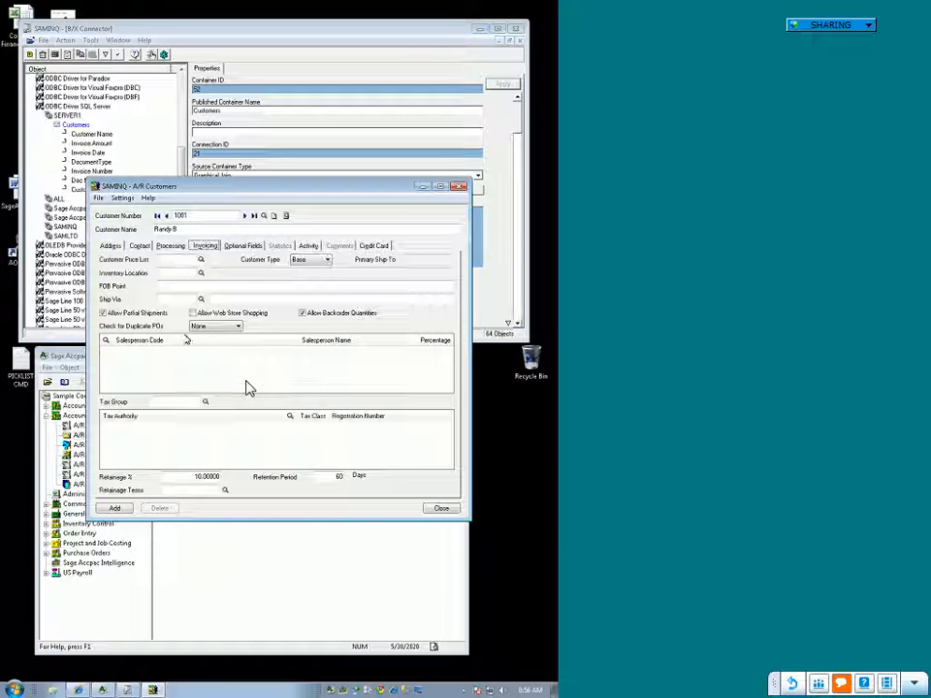
click(204, 401)
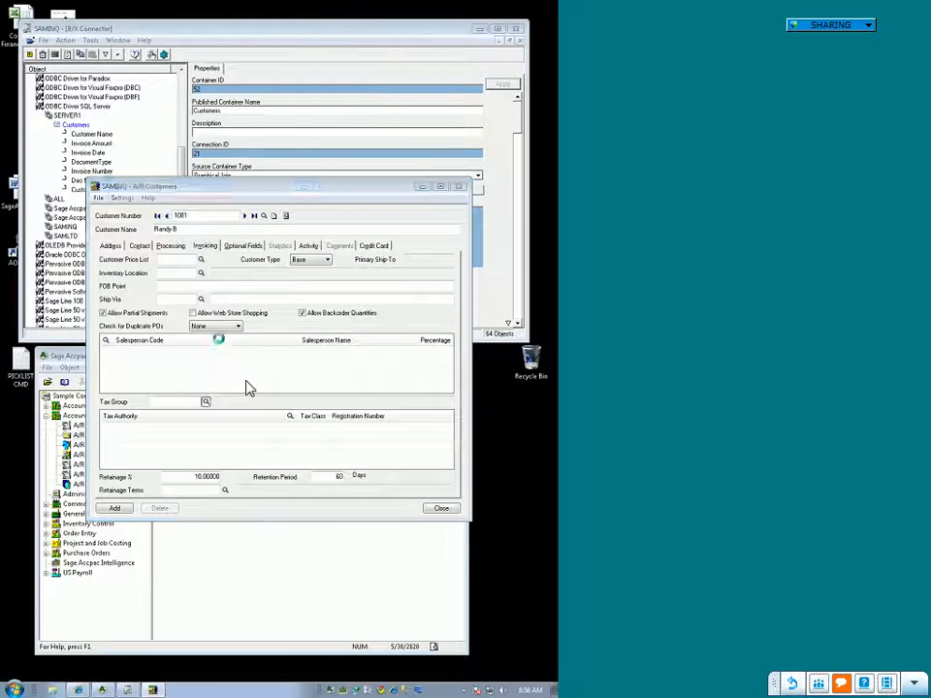
click(222, 203)
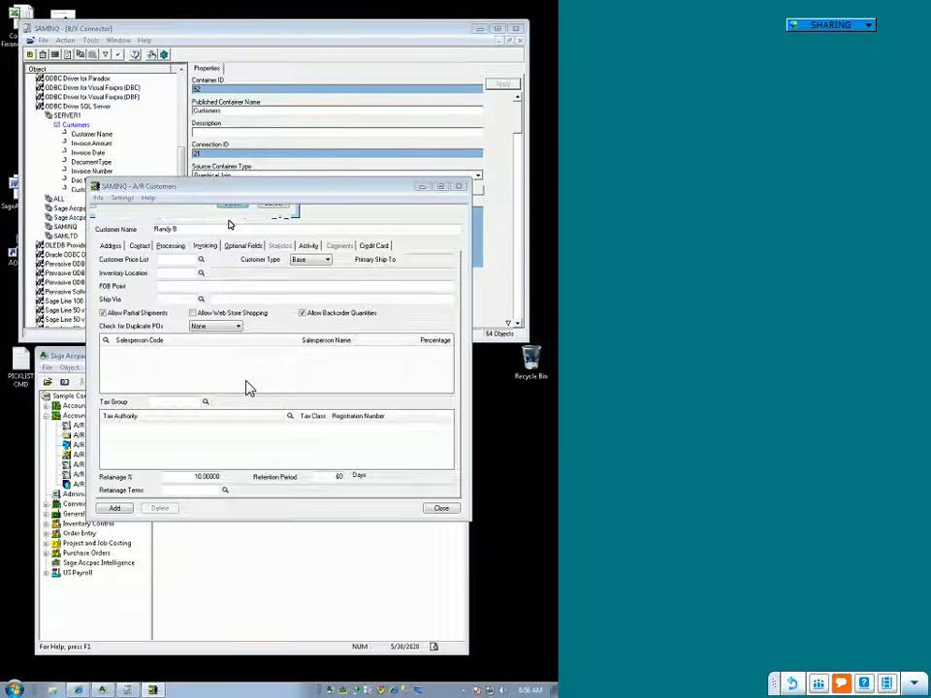
click(117, 507)
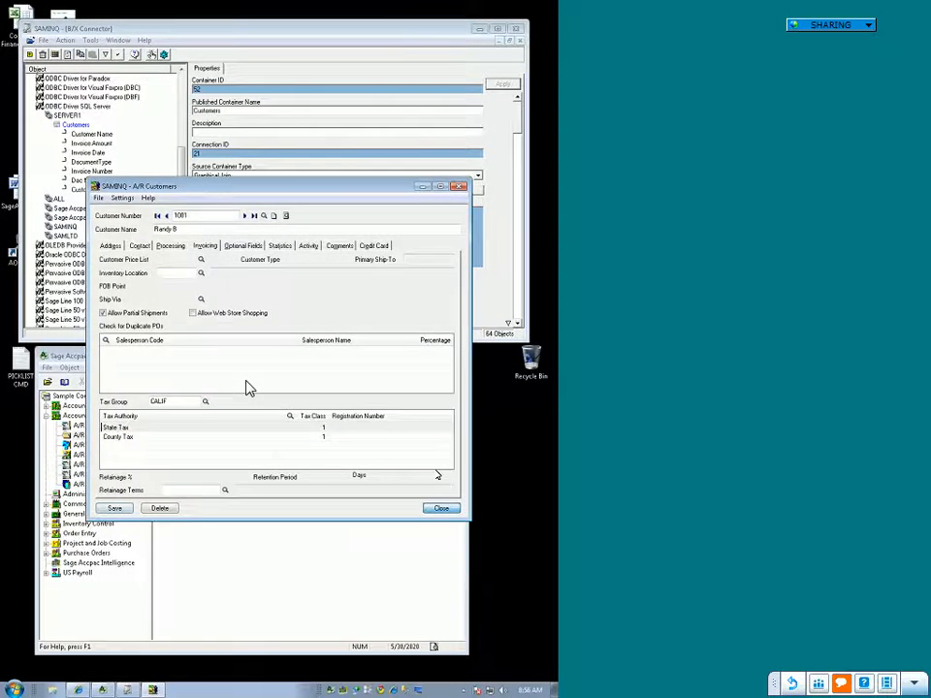
click(442, 509)
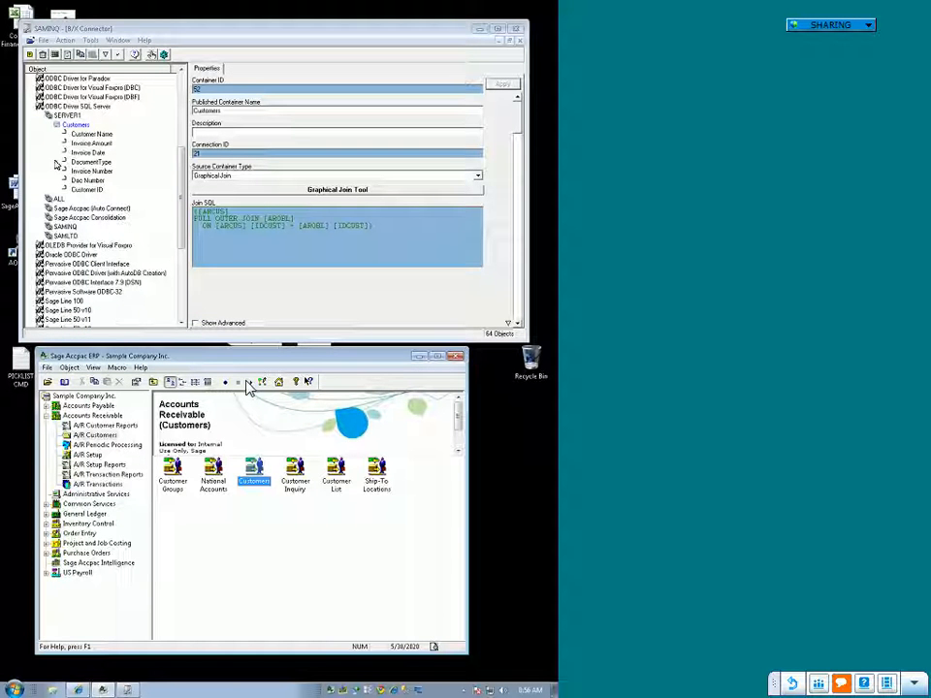
Step: Reopen the Report Manager from Sage Accpac Intelligence and run the Customer List report in the AA - Customer Reports folder
click(68, 116)
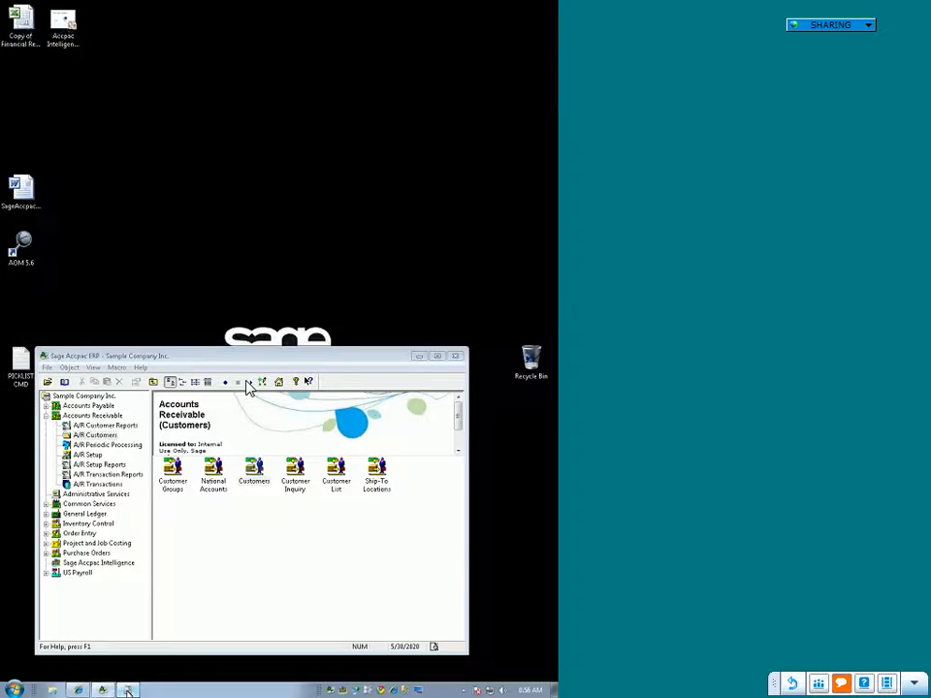
click(102, 563)
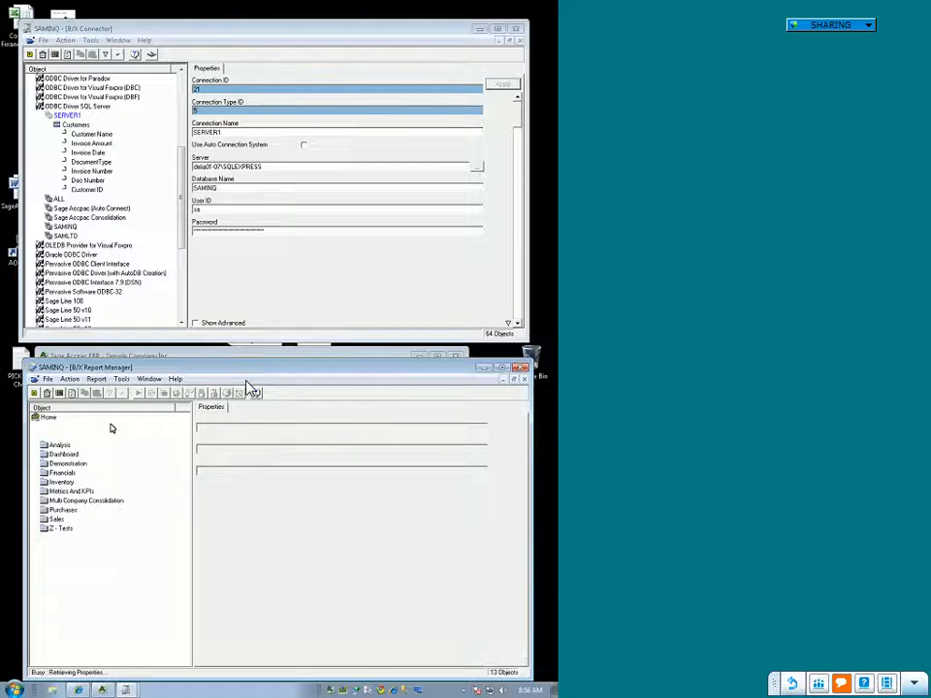
double_click(91, 437)
click(82, 446)
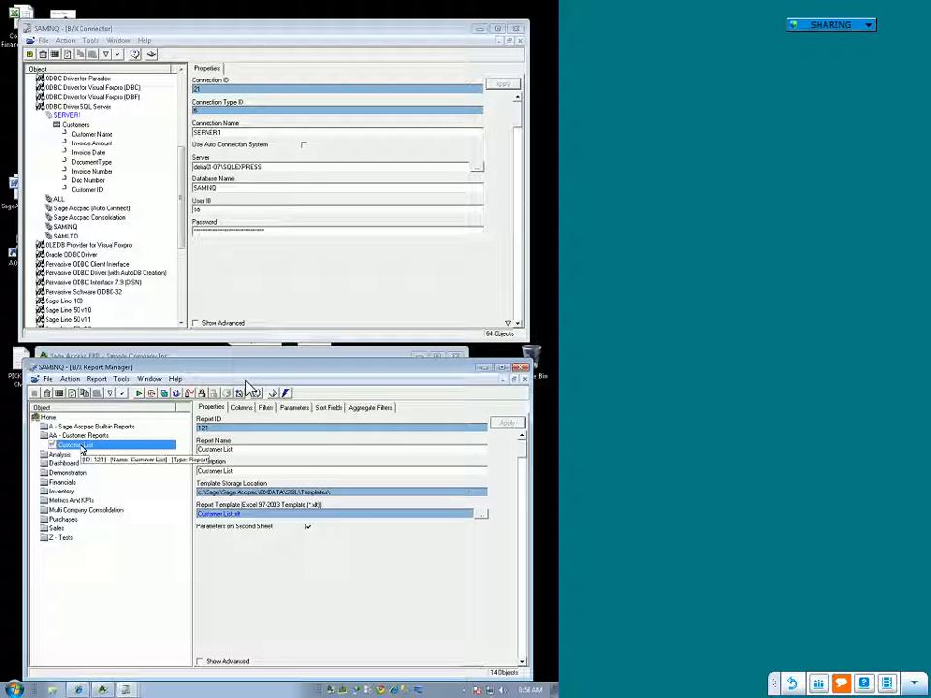
right_click(82, 446)
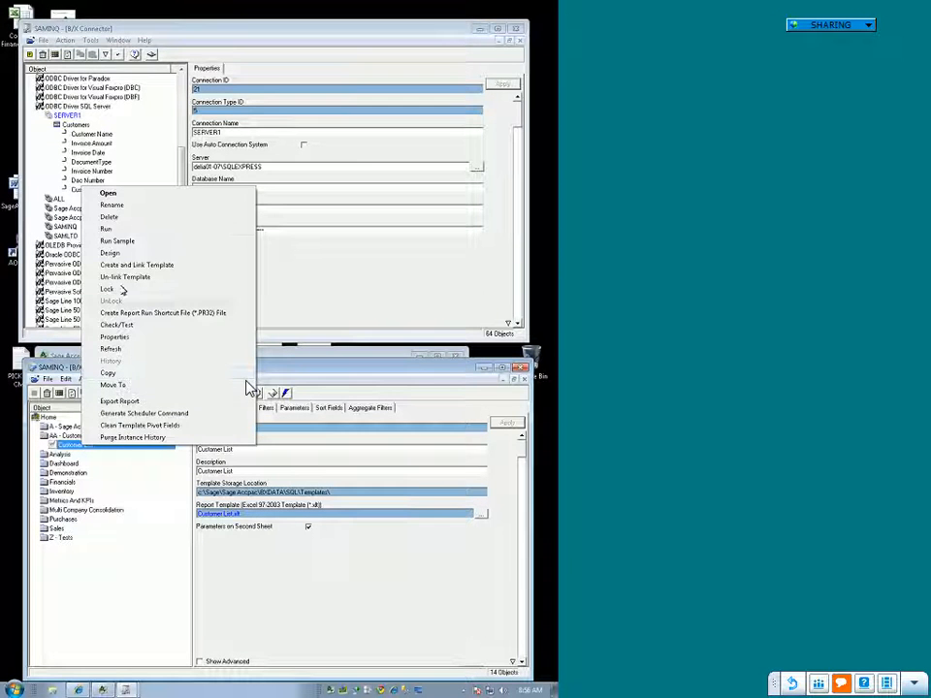
click(123, 229)
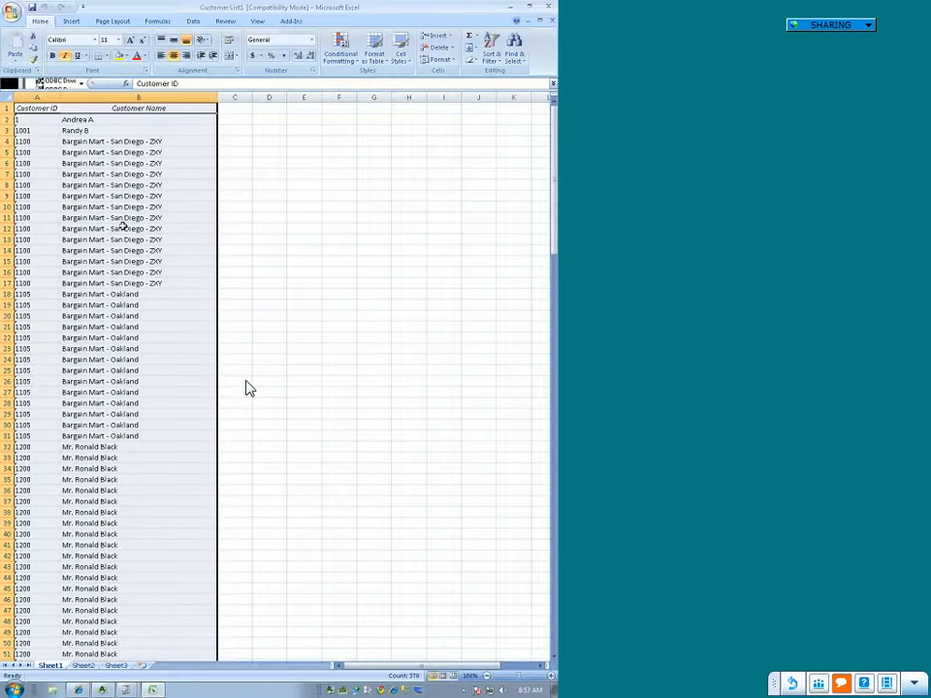
Step: Compare the last linked rows in Sheet3 with the Sheet1 data, examining the customer rows from the first to the last record
click(122, 669)
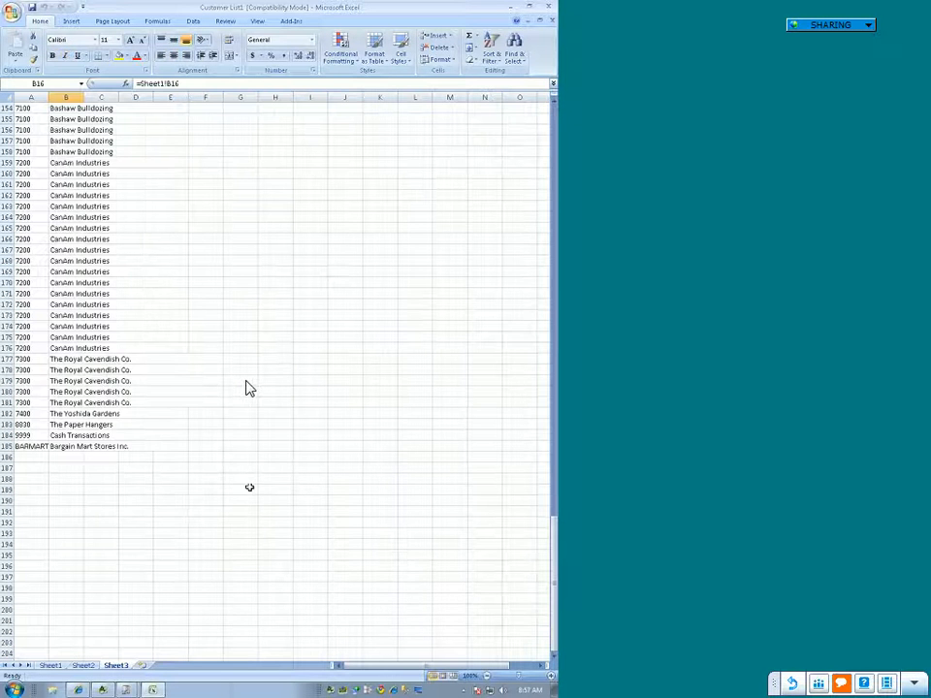
click(51, 666)
scroll(248, 388, down, 20)
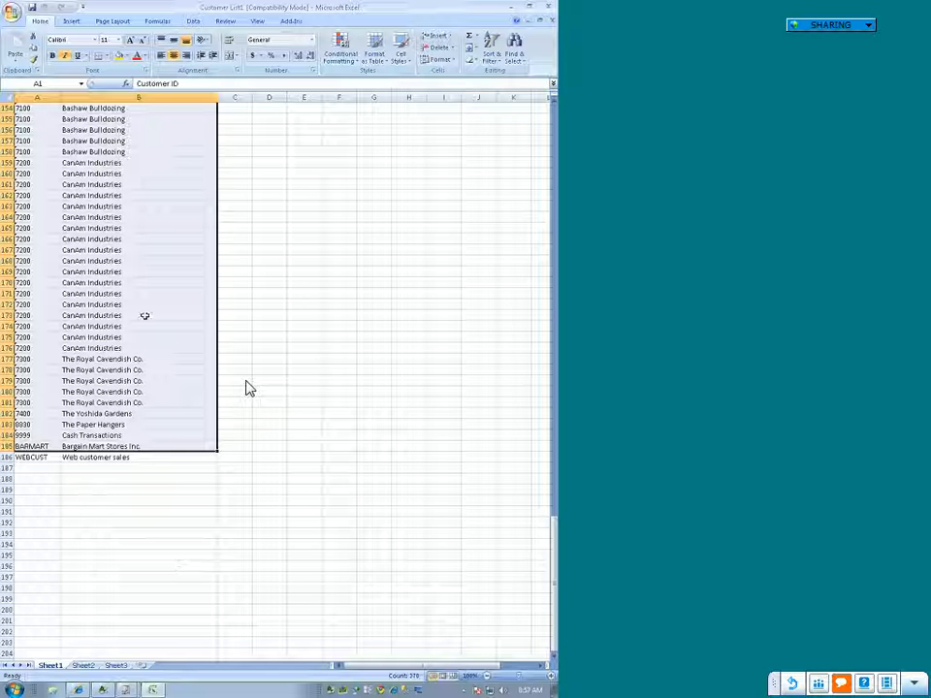
scroll(174, 413, up, 1)
scroll(127, 198, up, 20)
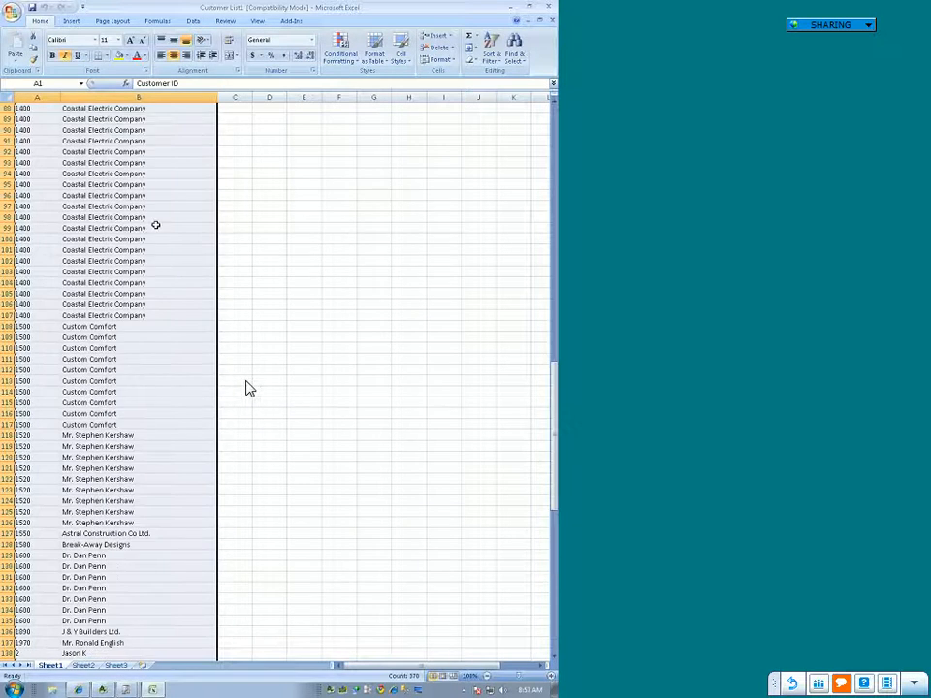
scroll(155, 221, up, 13)
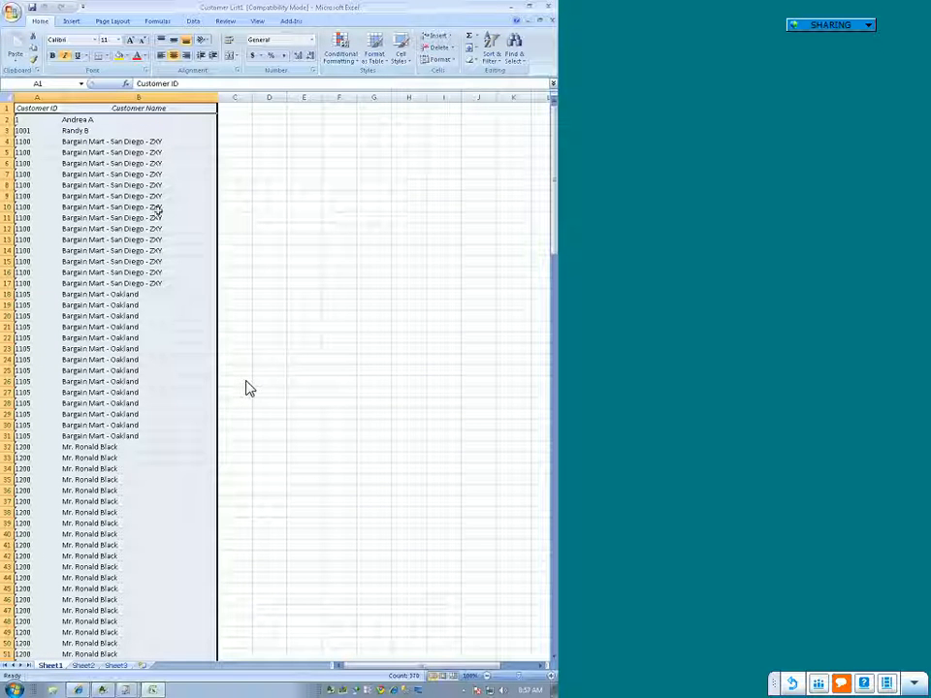
click(311, 308)
scroll(271, 299, down, 5)
scroll(270, 299, down, 20)
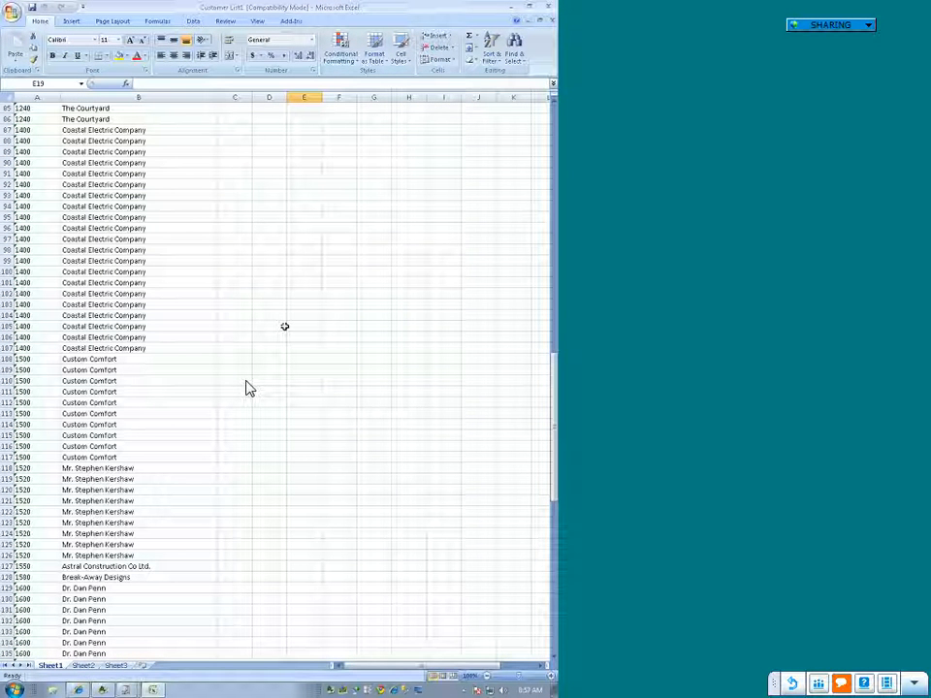
scroll(246, 388, down, 9)
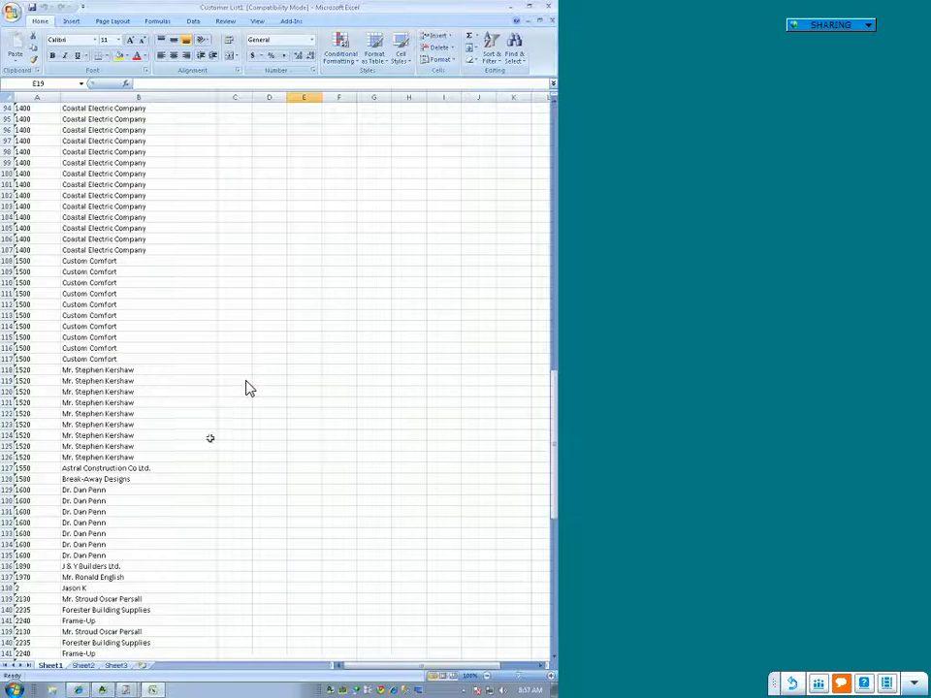
scroll(246, 388, down, 14)
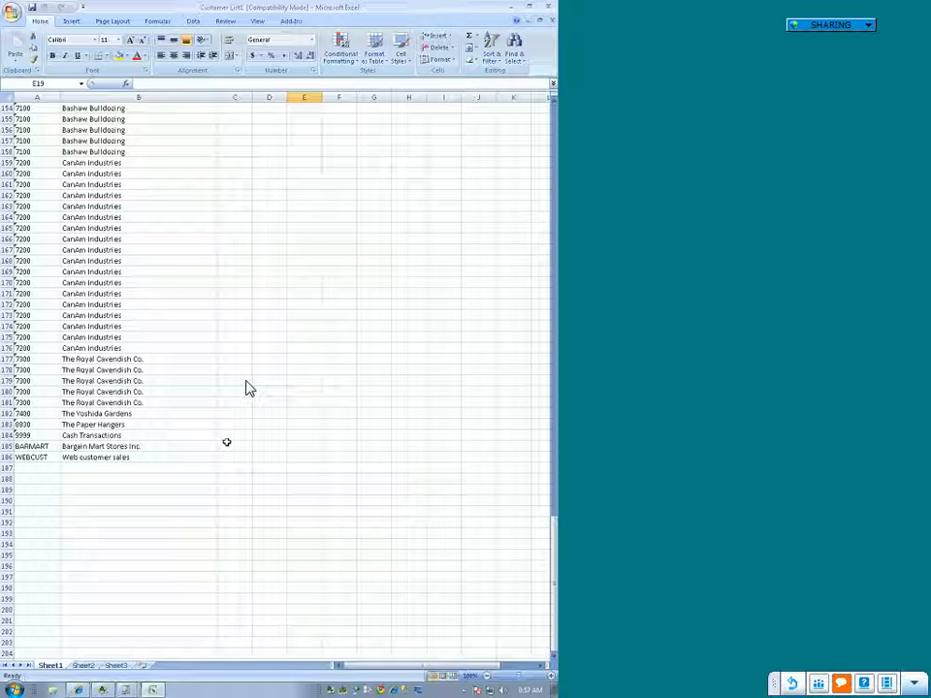
Step: Check the first linked customer rows at the start of Sheet3 and close the Customer List1 workbook
click(117, 665)
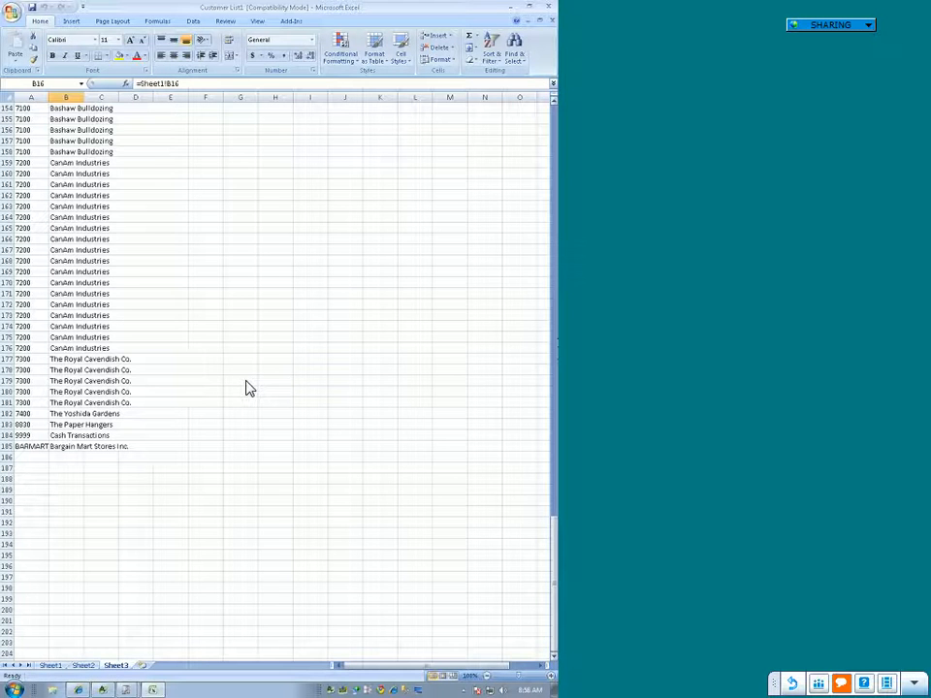
key(ctrl+Home)
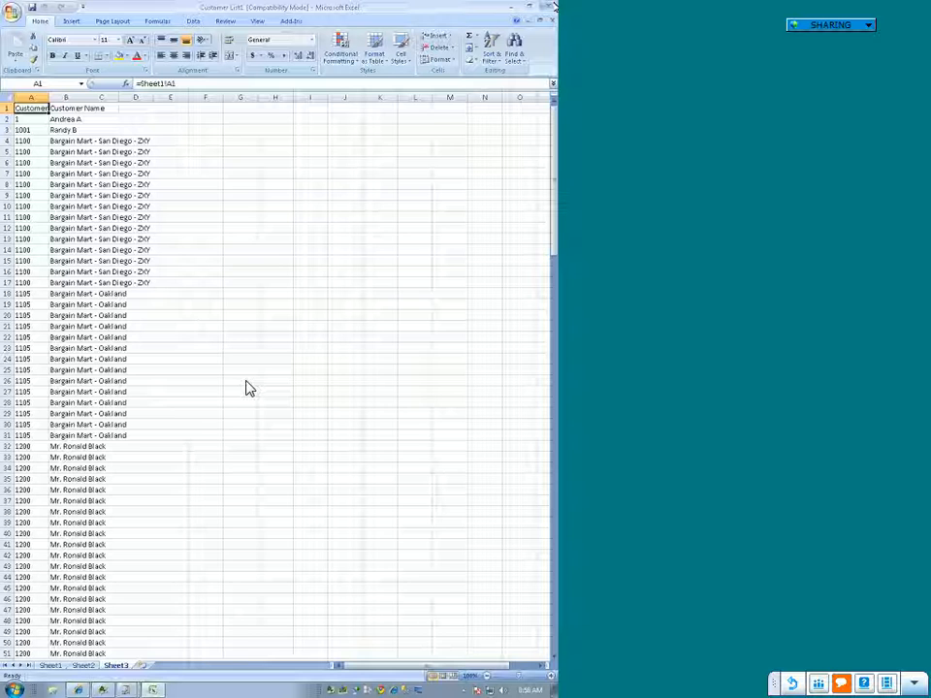
key(ctrl+w)
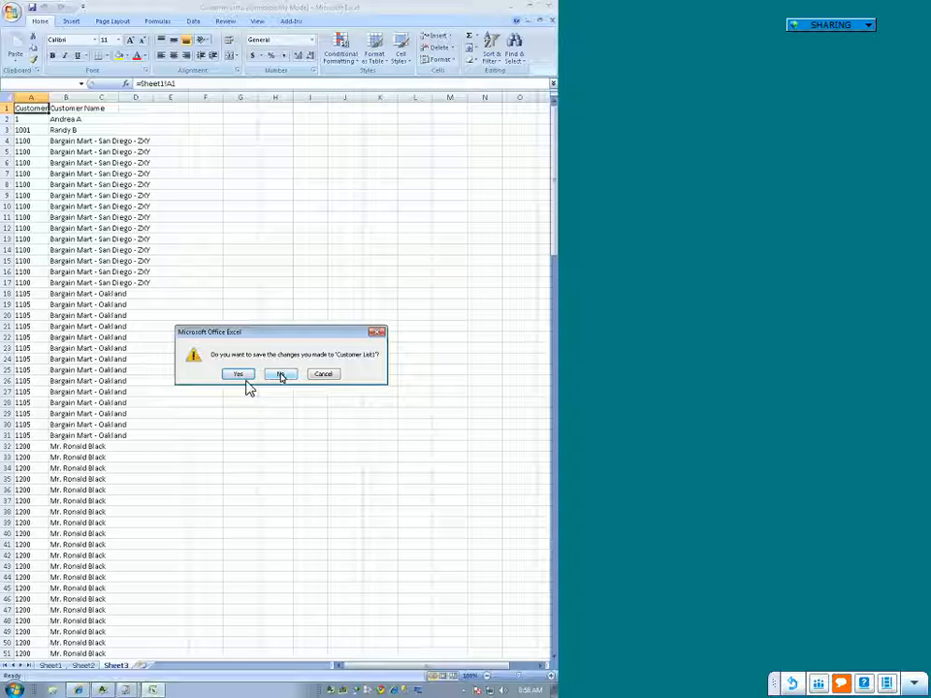
Step: Keep the Customer List1 workbook open, switch to Report Manager, and add a standard report named Customer Transactions to the AA - Customer Reports folder
click(322, 375)
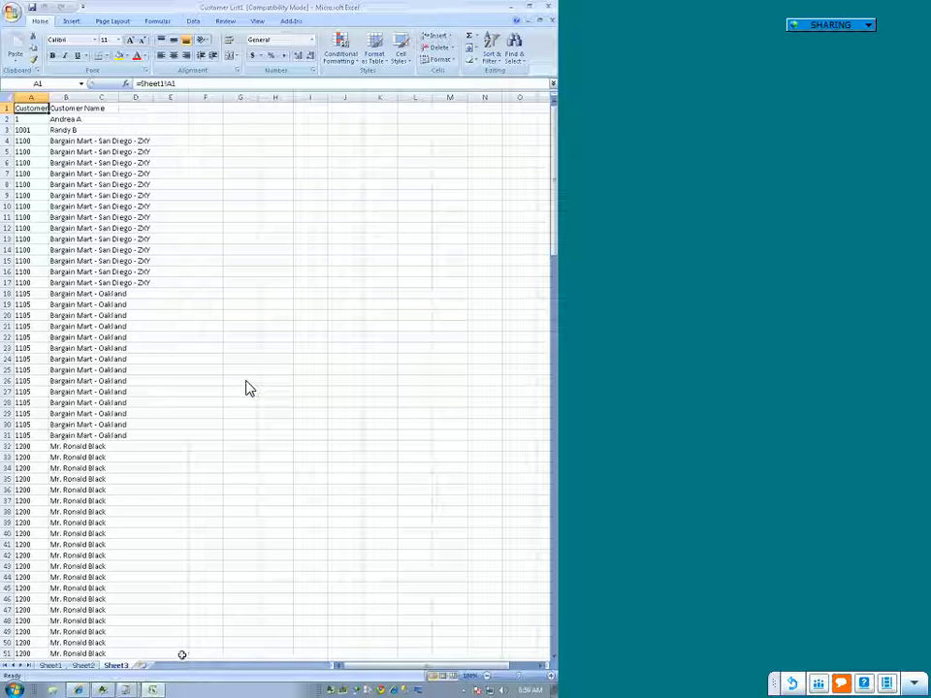
mouse_move(126, 691)
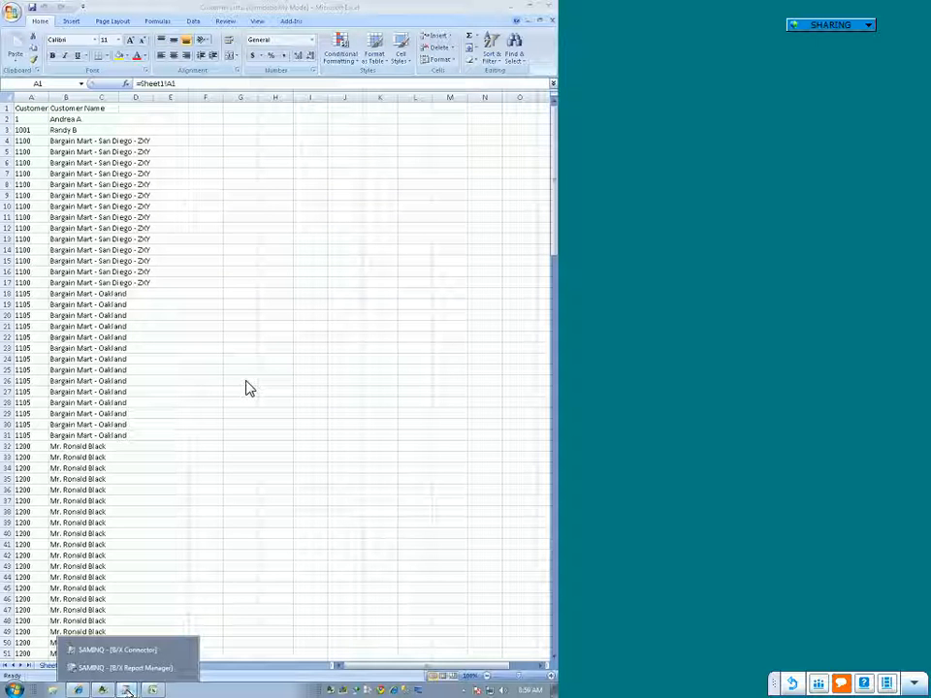
click(124, 668)
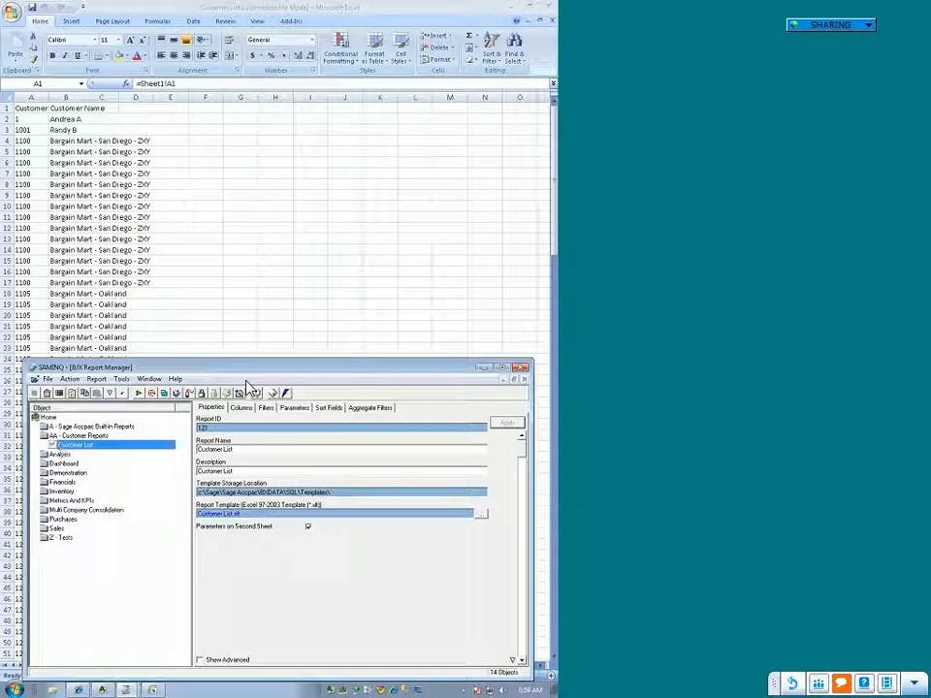
click(84, 437)
right_click(84, 439)
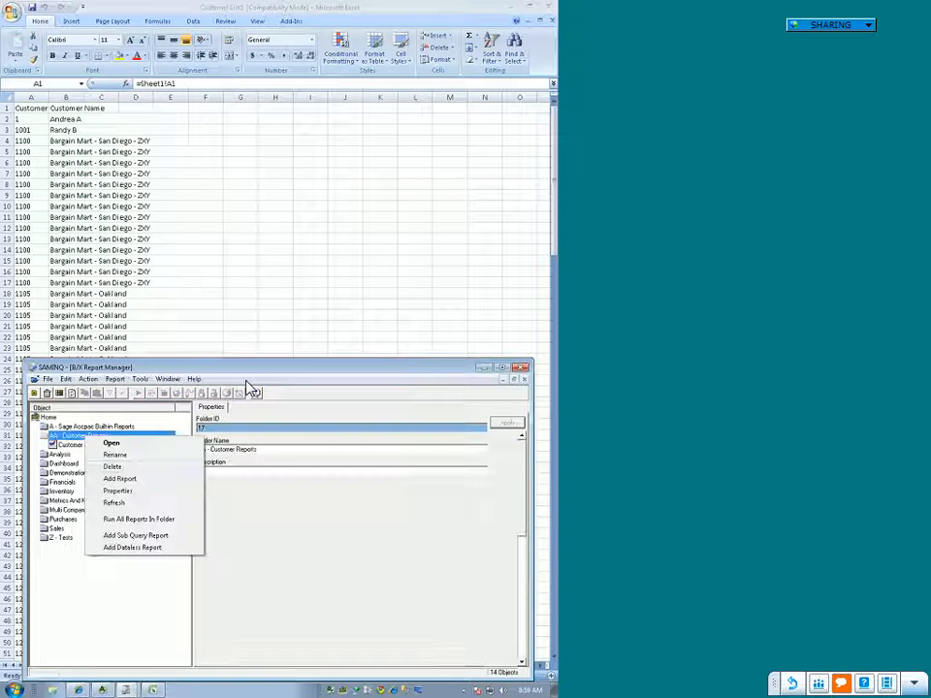
click(153, 480)
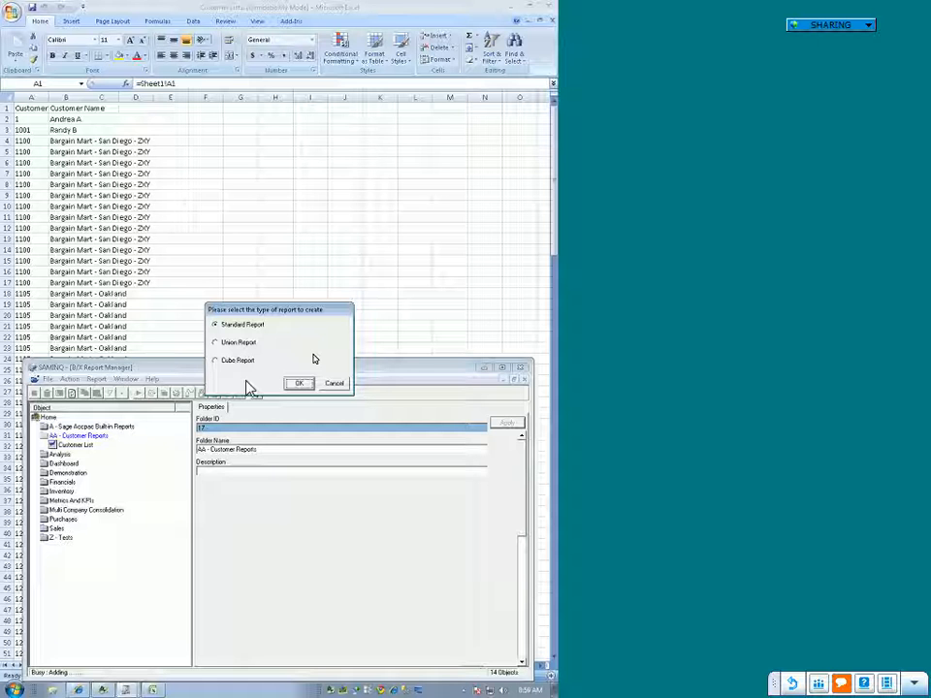
click(296, 384)
text(Customer Transactions)
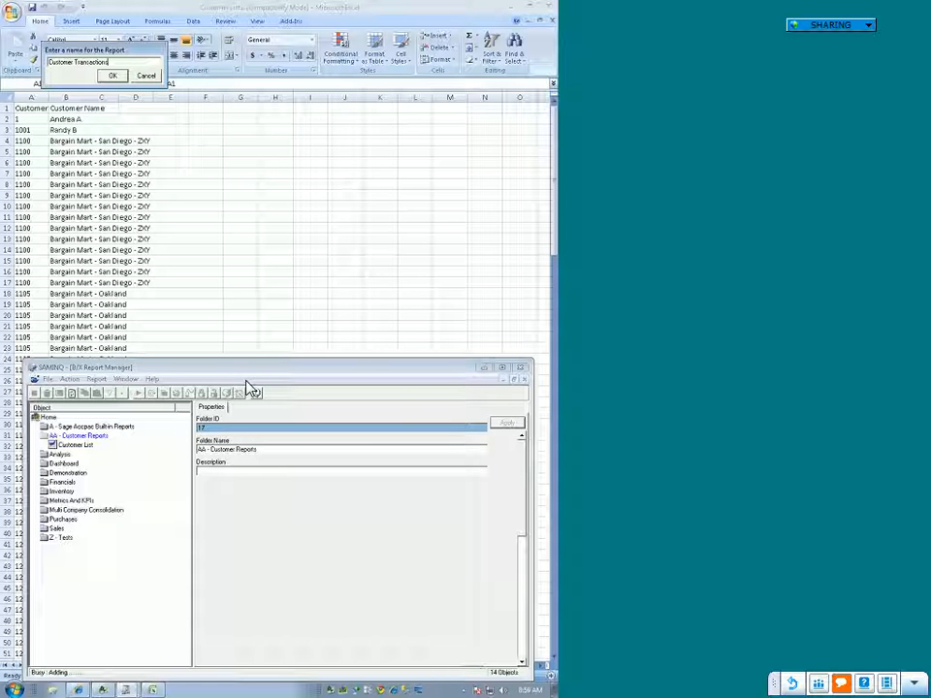
key(Return)
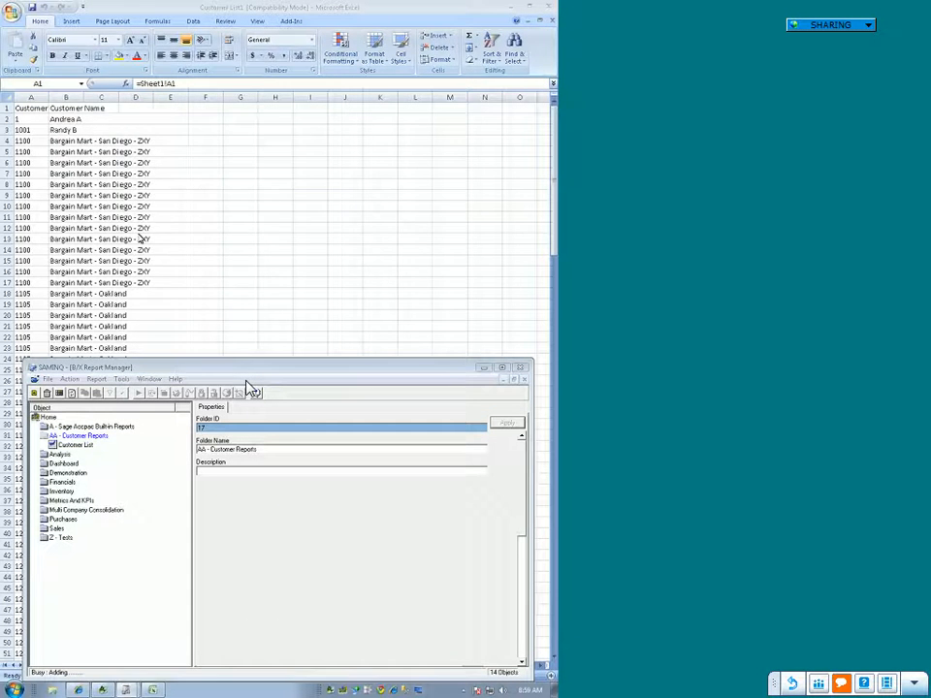
Step: Base the report on the SERVER1 Customers container with columns Customer ID, Doc Number, DocumentType, Invoice Amount, Invoice Date and Invoice Number
click(113, 116)
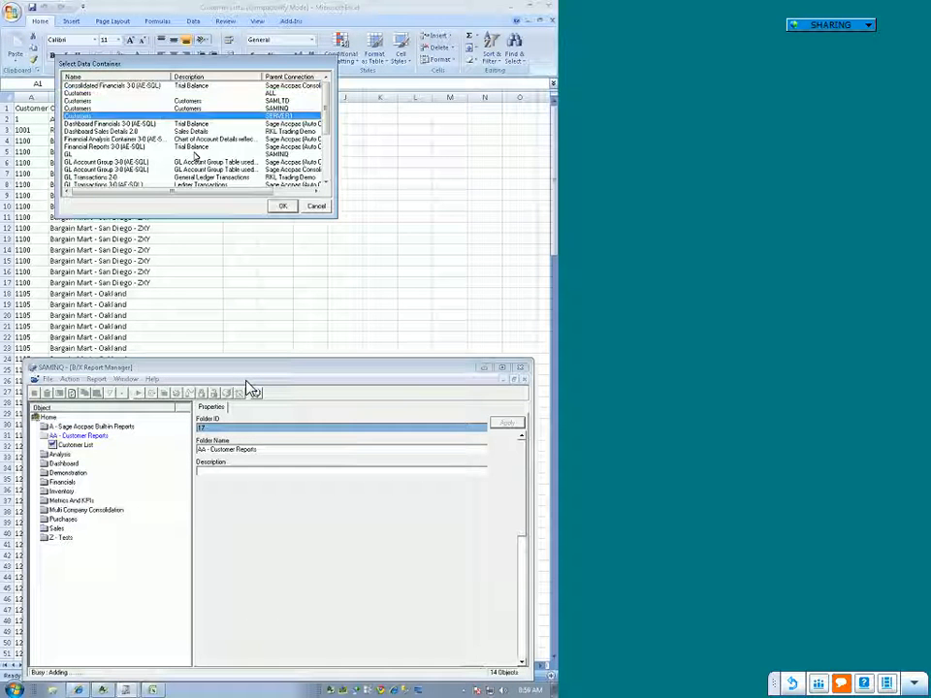
click(280, 206)
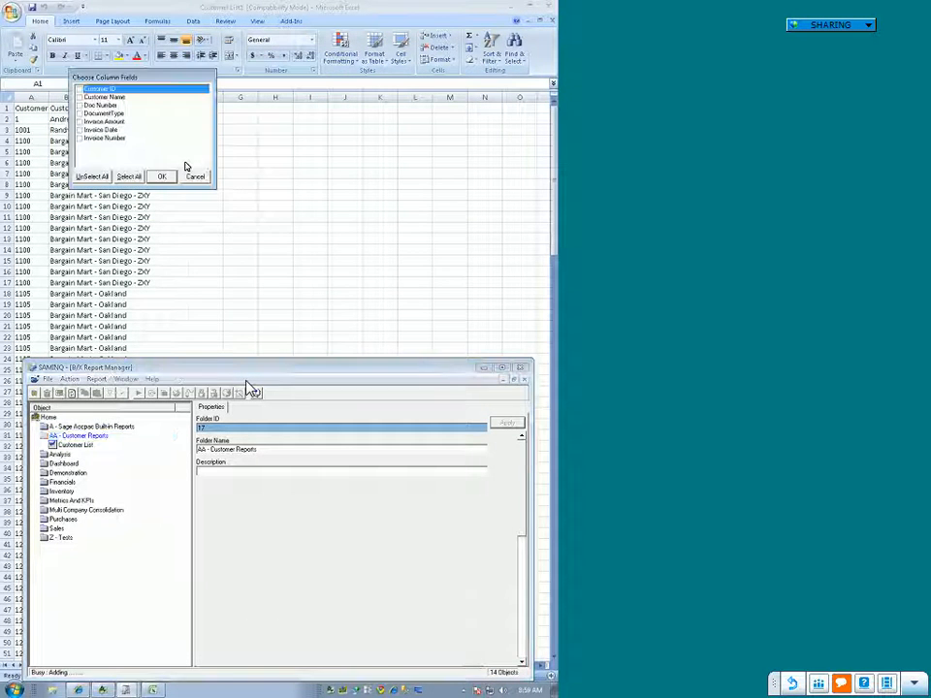
click(79, 90)
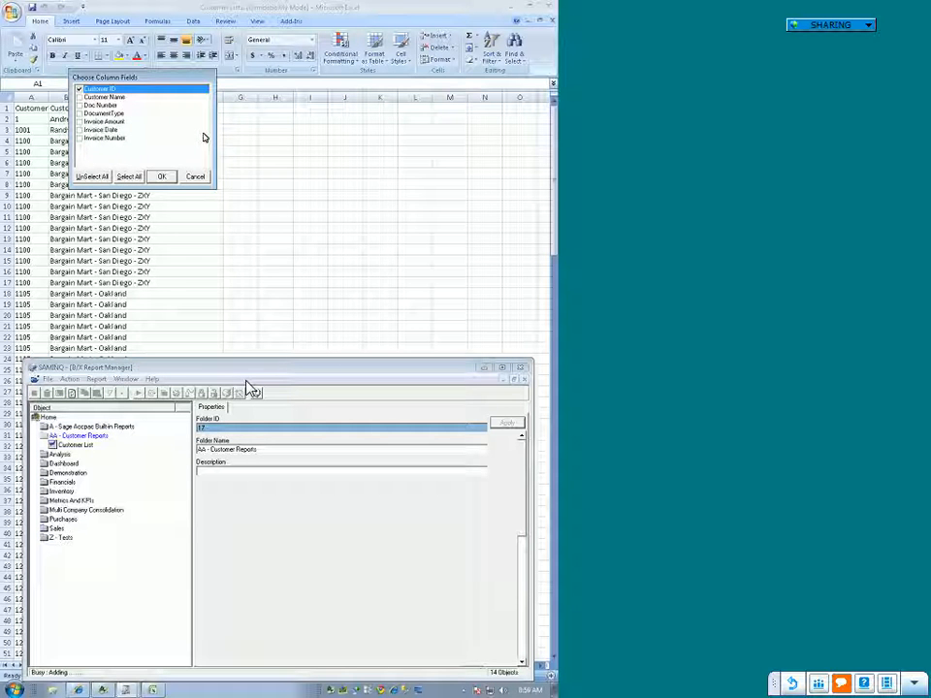
click(80, 104)
click(79, 113)
click(79, 122)
click(79, 129)
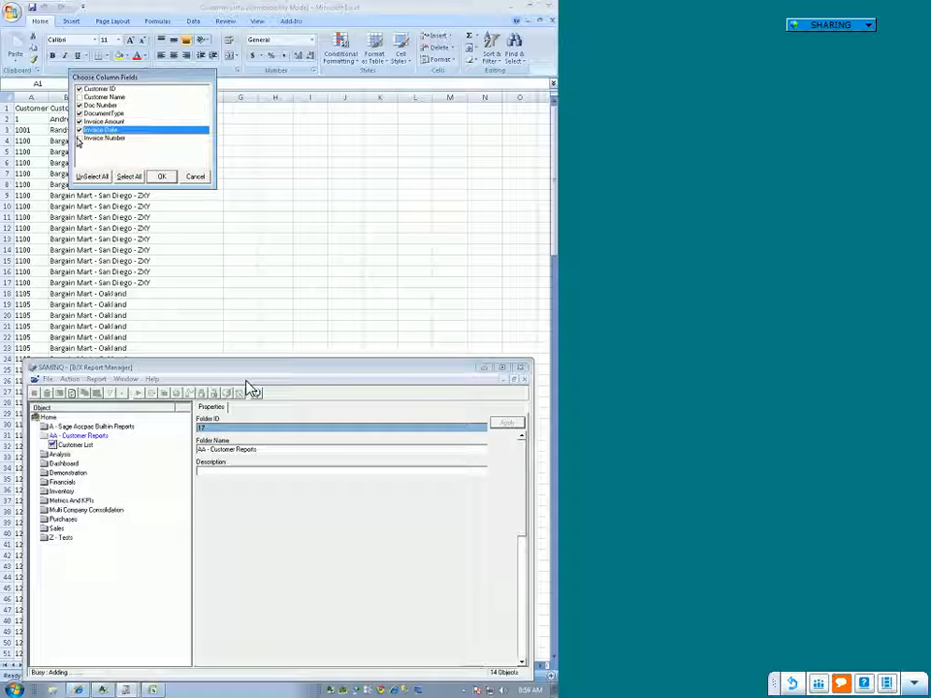
click(80, 137)
click(162, 177)
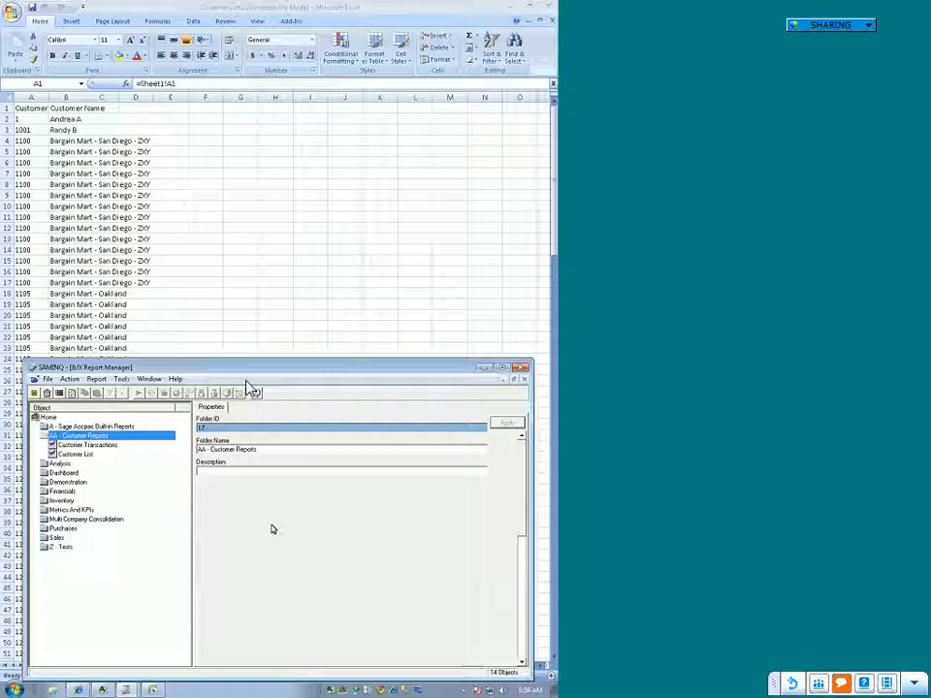
Step: Reload the AA - Customer Reports folder and run the Customer Transactions report
drag(391, 374, 383, 324)
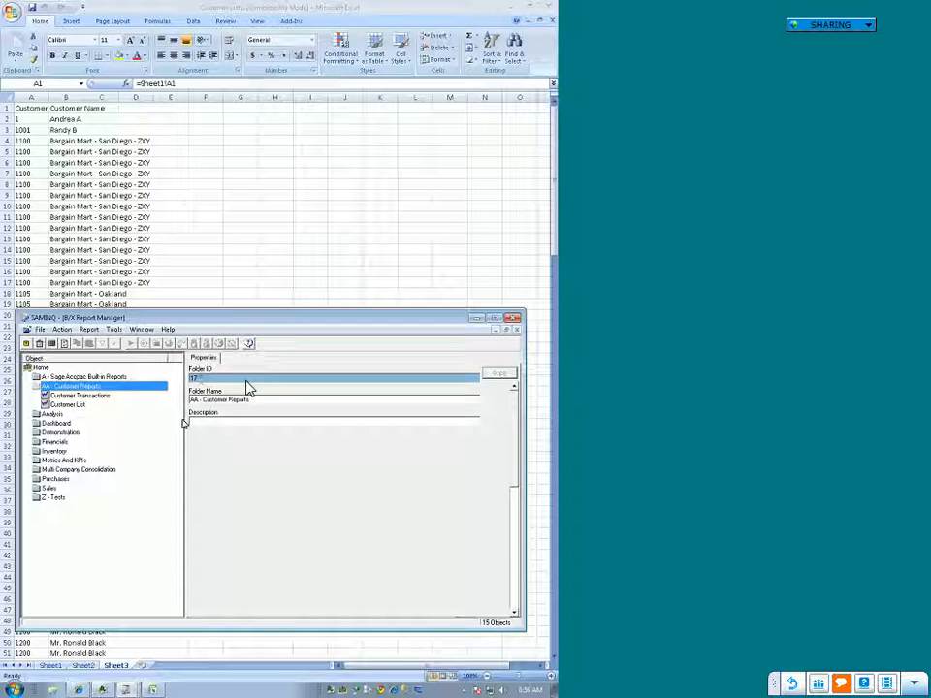
double_click(83, 387)
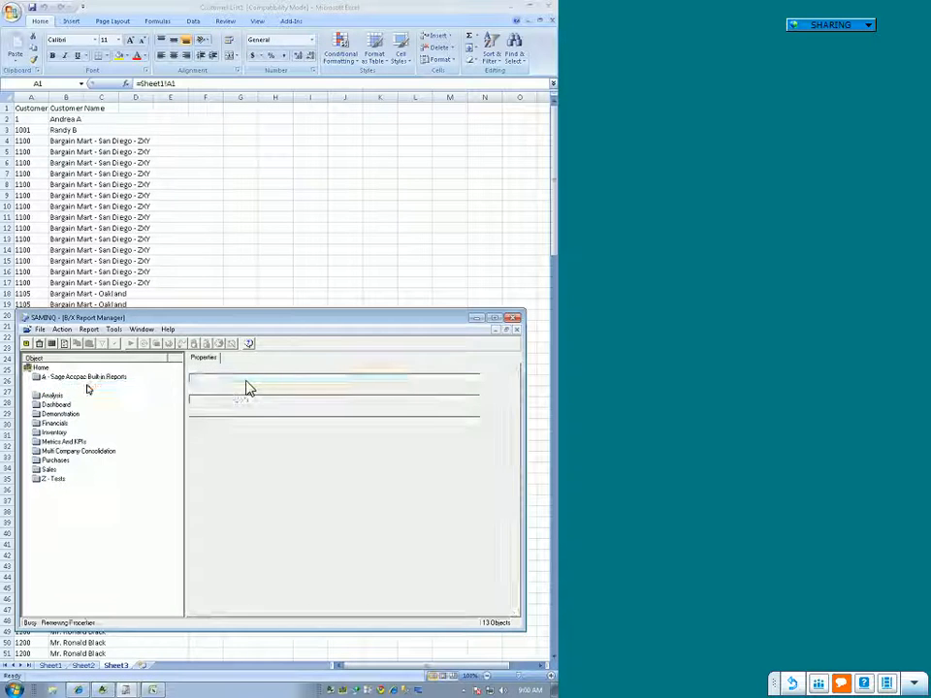
double_click(83, 387)
click(77, 396)
click(106, 405)
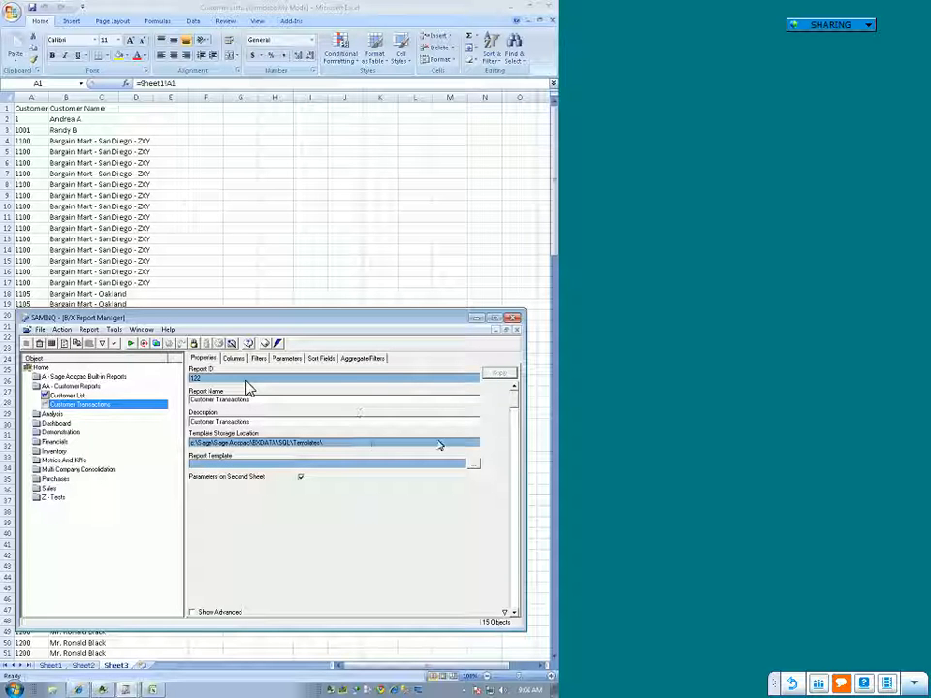
key(Delete)
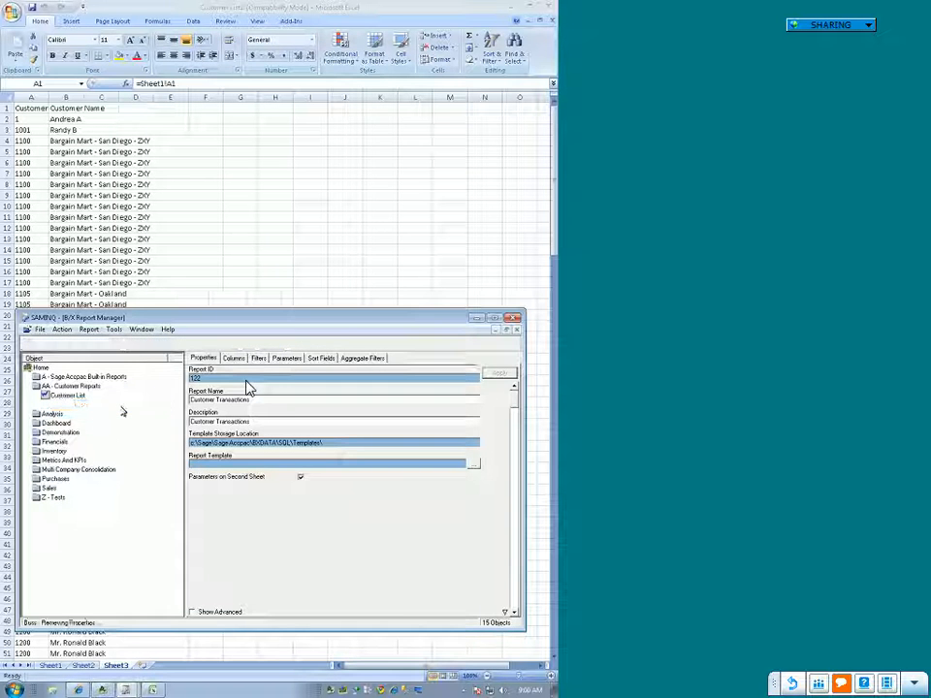
right_click(121, 407)
click(144, 450)
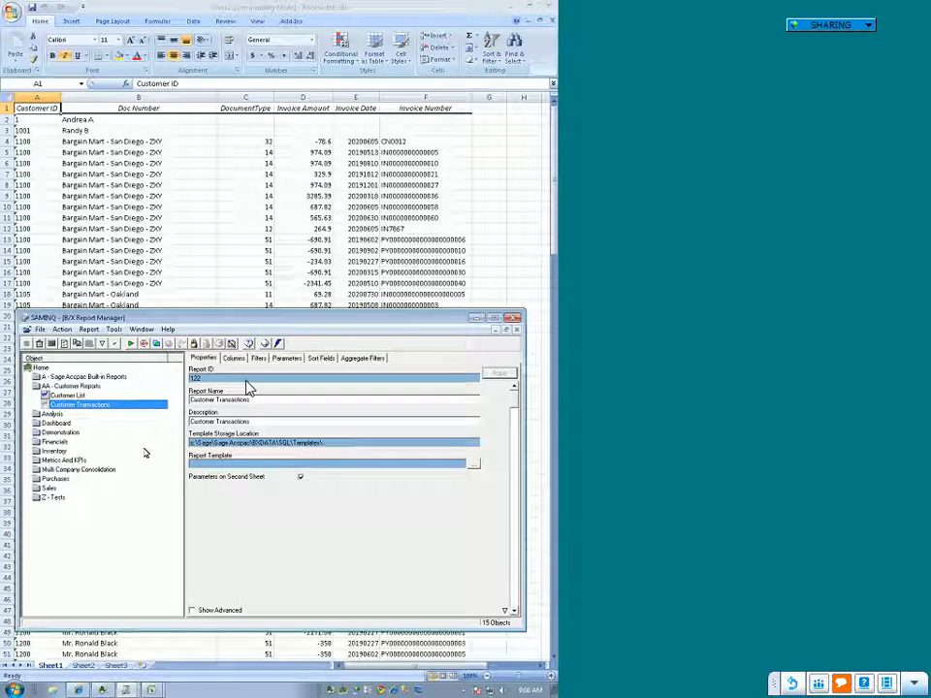
Step: Close Report Manager and the report's output workbook, and reopen Report Manager from Sage Accpac ERP
click(516, 319)
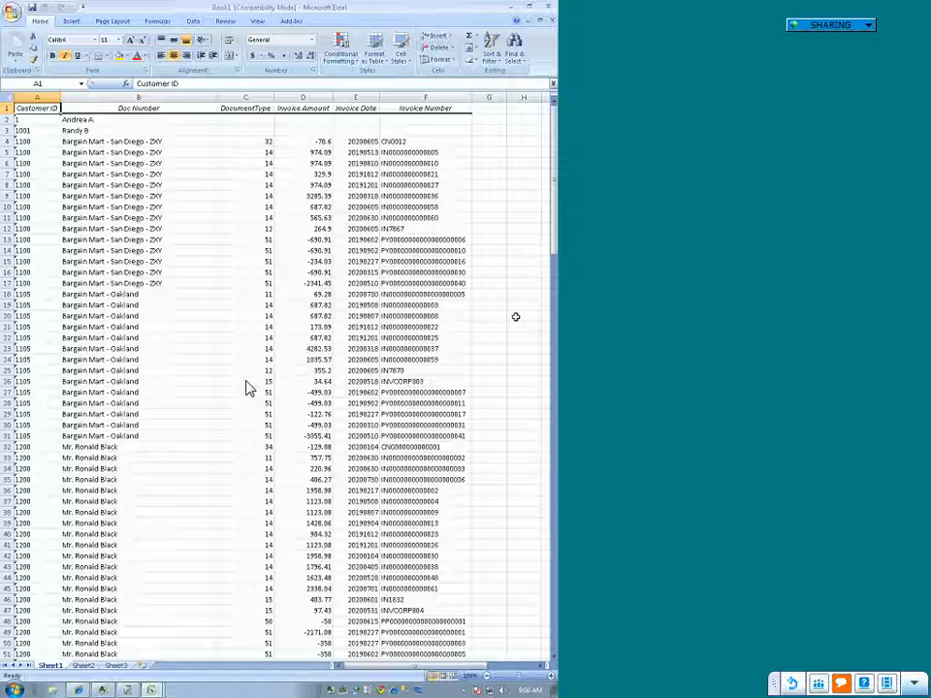
click(551, 7)
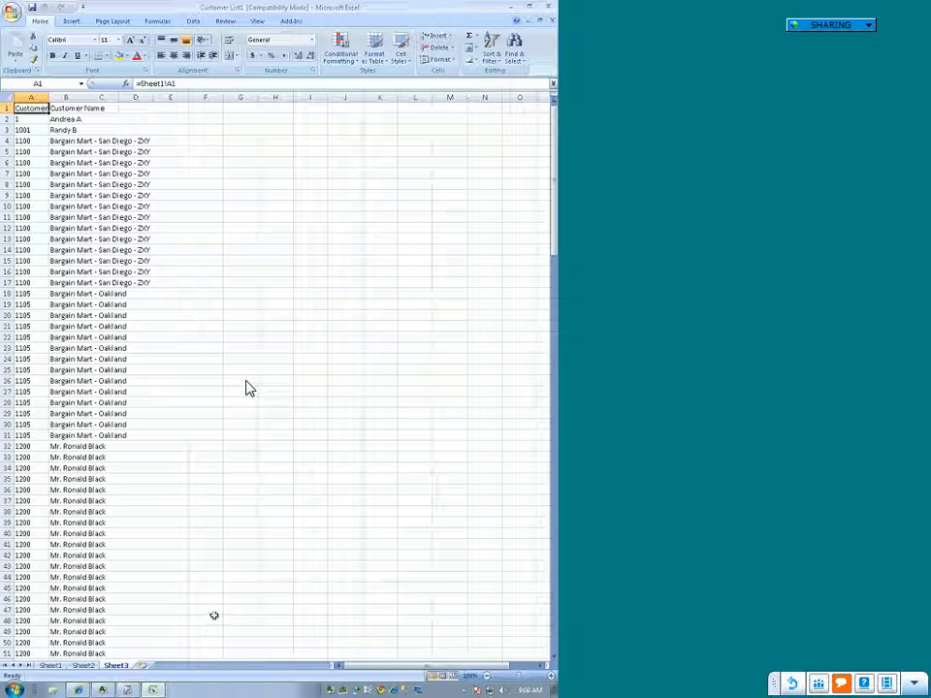
mouse_move(129, 692)
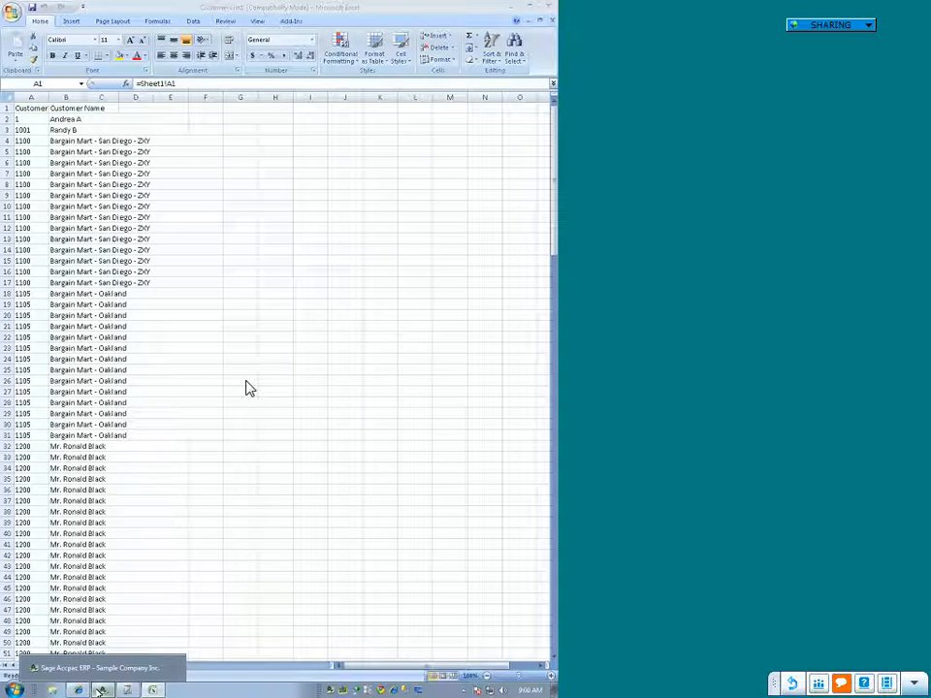
click(122, 667)
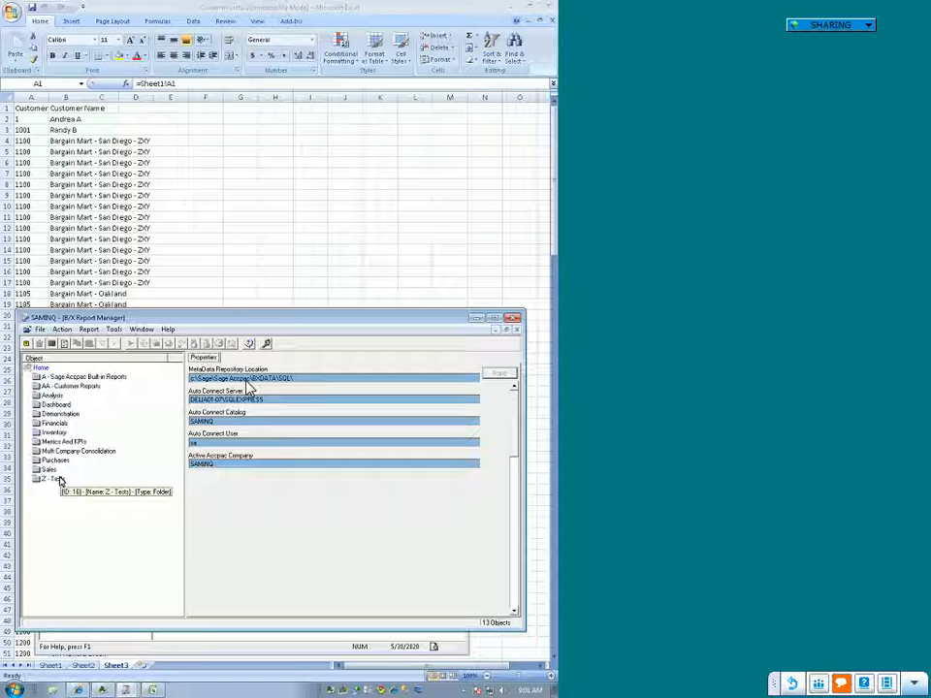
Step: Add a Customer ID parameter with the Equal To comparison and no default value to the Customer Transactions report
double_click(67, 385)
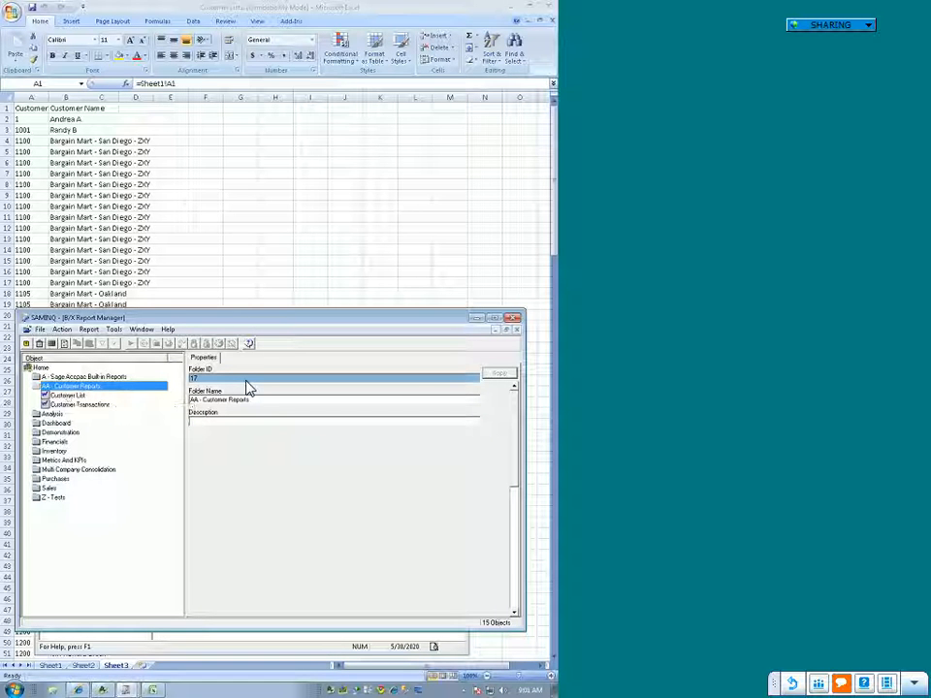
click(83, 406)
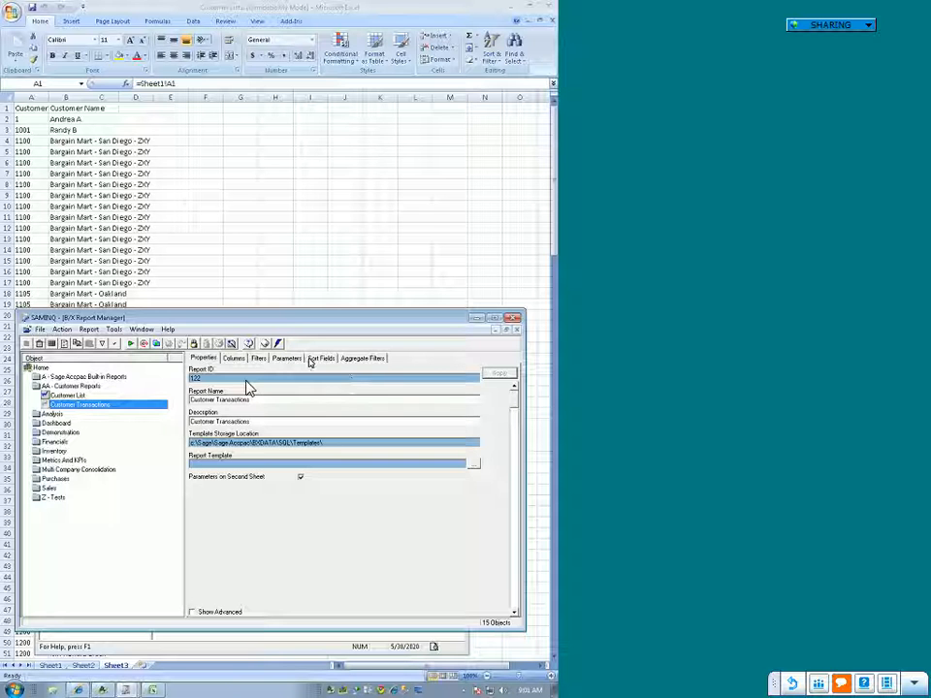
click(297, 359)
click(498, 374)
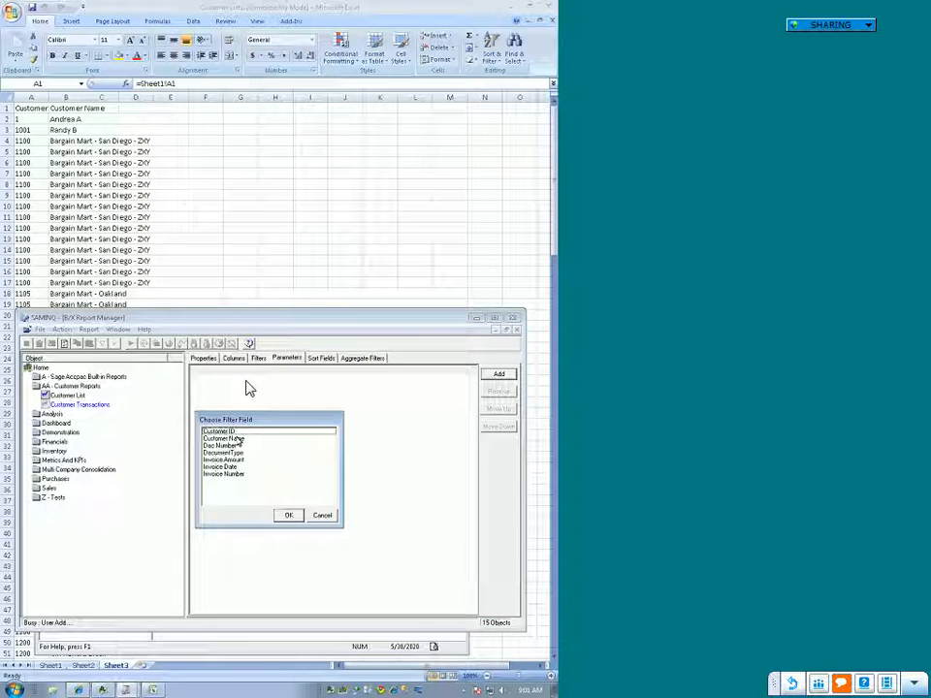
click(228, 431)
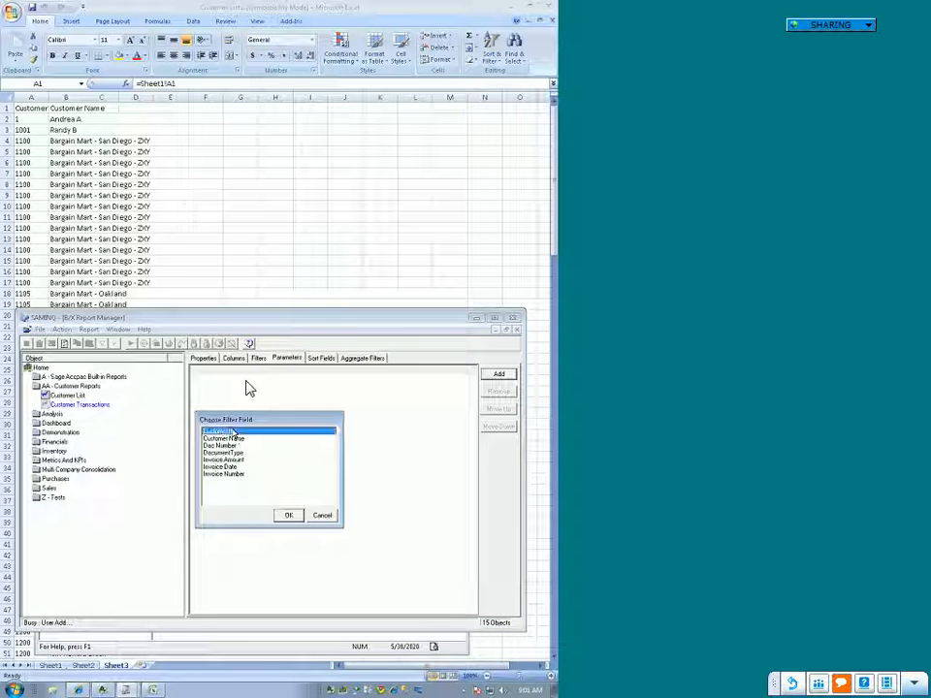
click(289, 516)
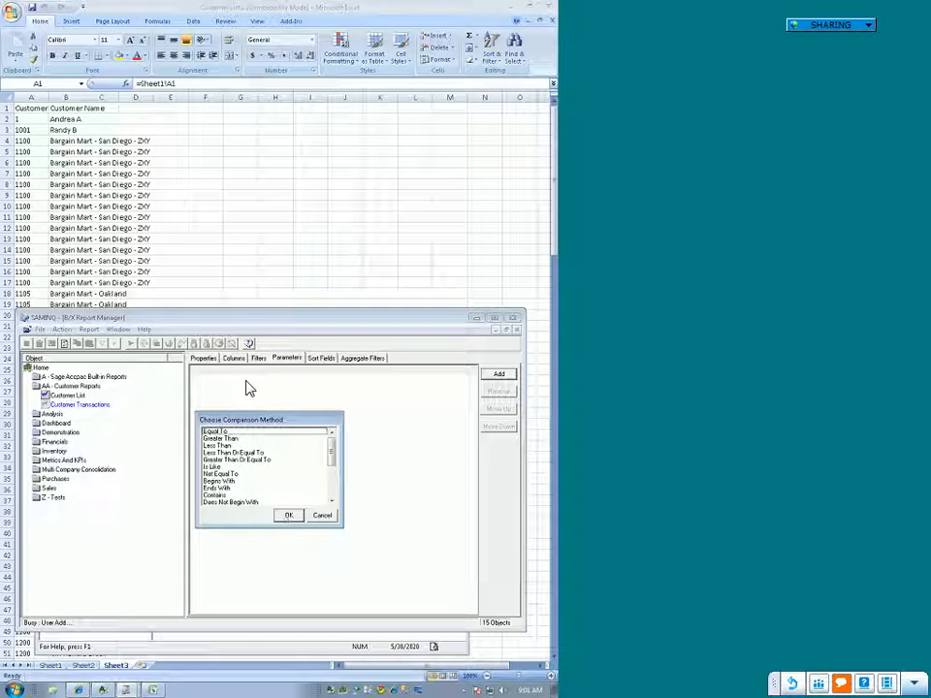
click(215, 430)
click(289, 516)
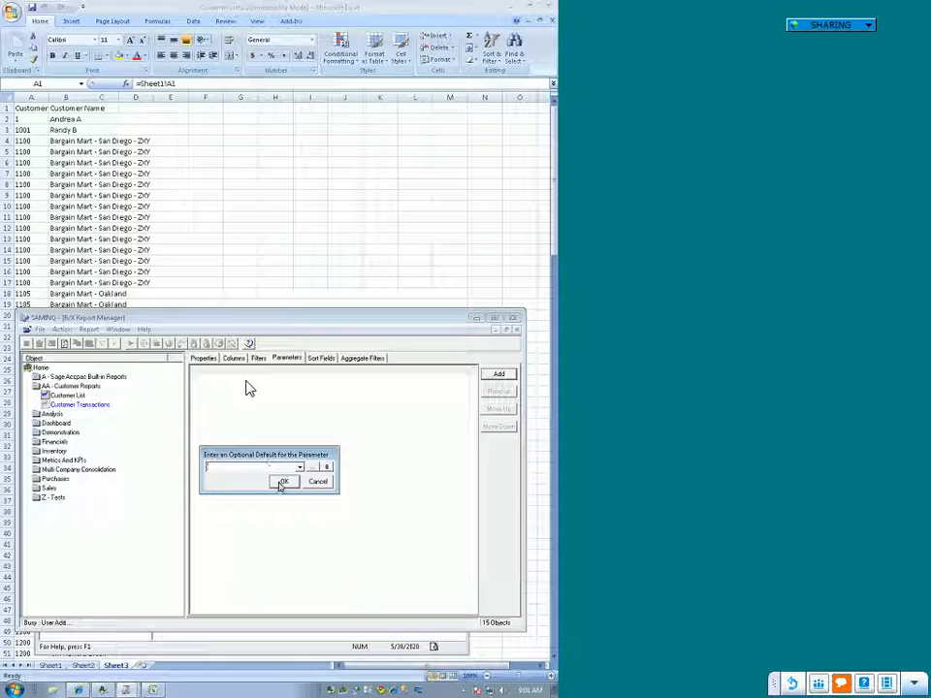
click(282, 482)
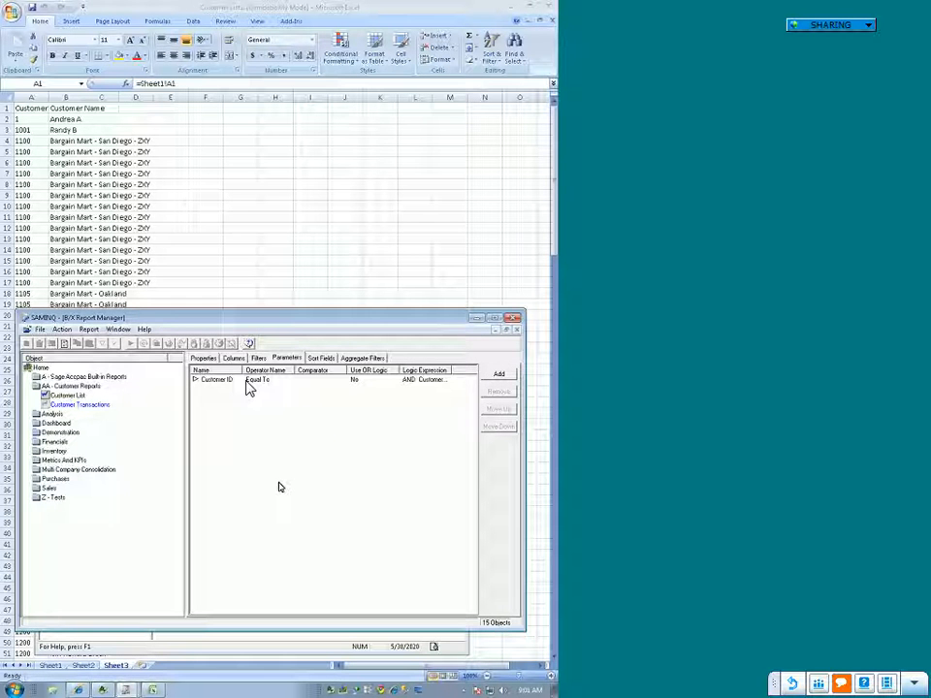
Step: Run the Customer List report from the AA - Customer Reports folder
click(70, 403)
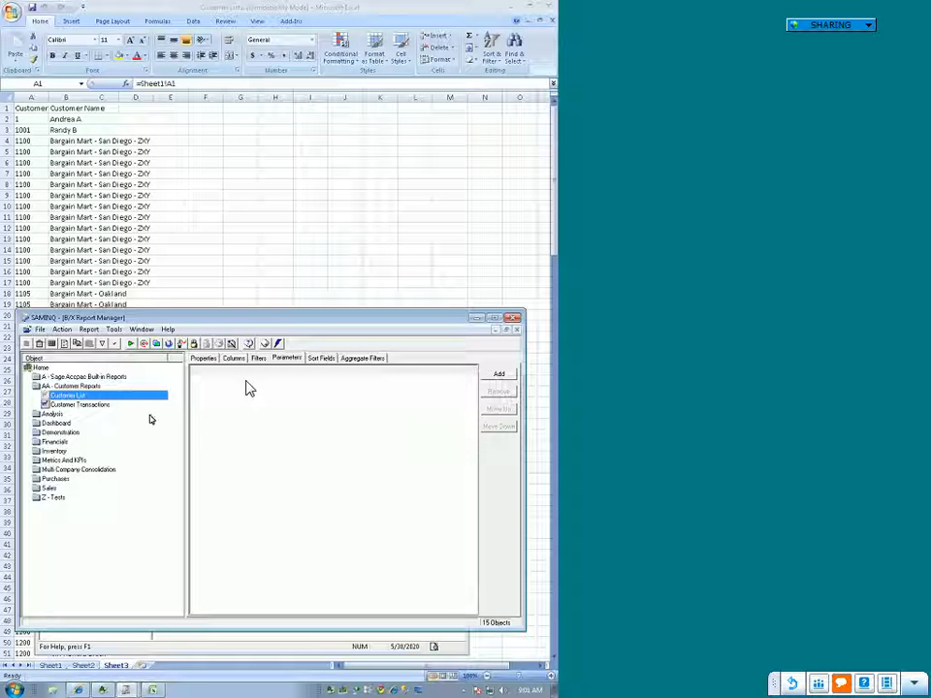
right_click(78, 392)
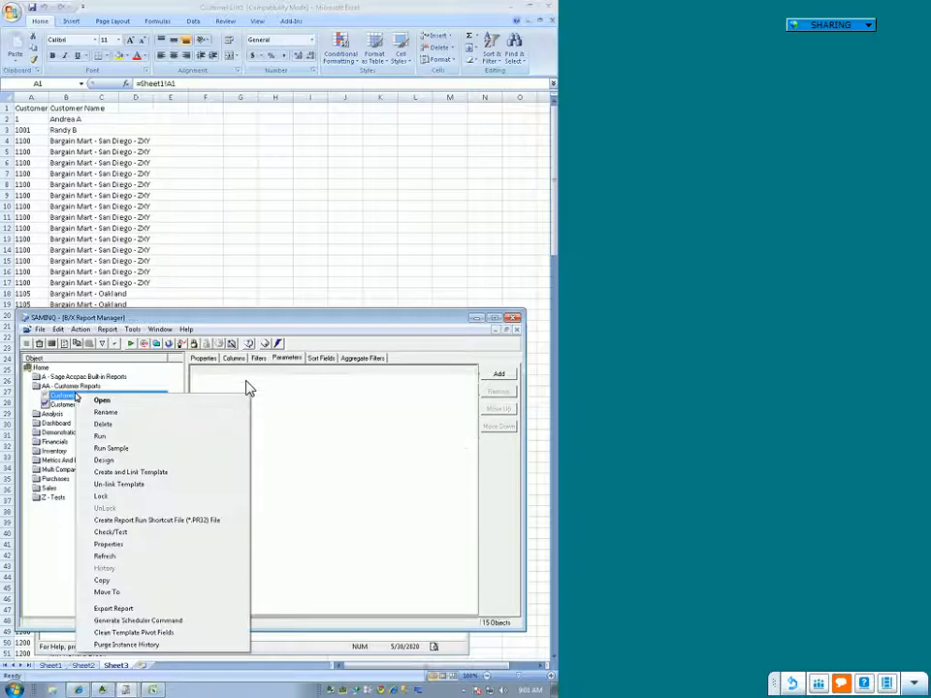
click(98, 437)
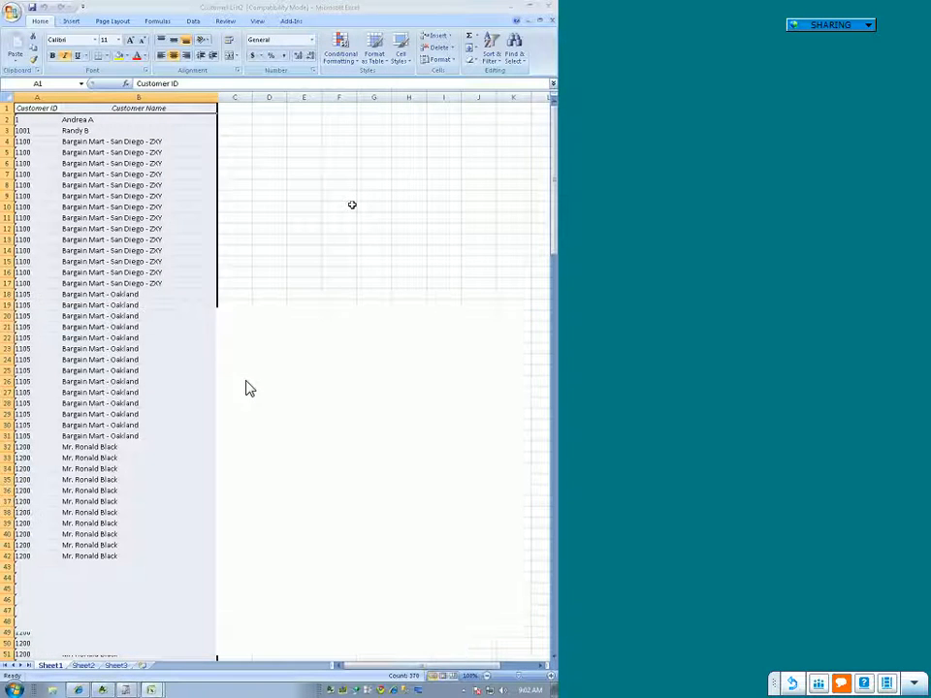
Step: Start a drill-down from cell A47 in the Customer ID column and create the ALCHEMEX_DRILL_SET defined name in the workbook
click(352, 204)
click(37, 195)
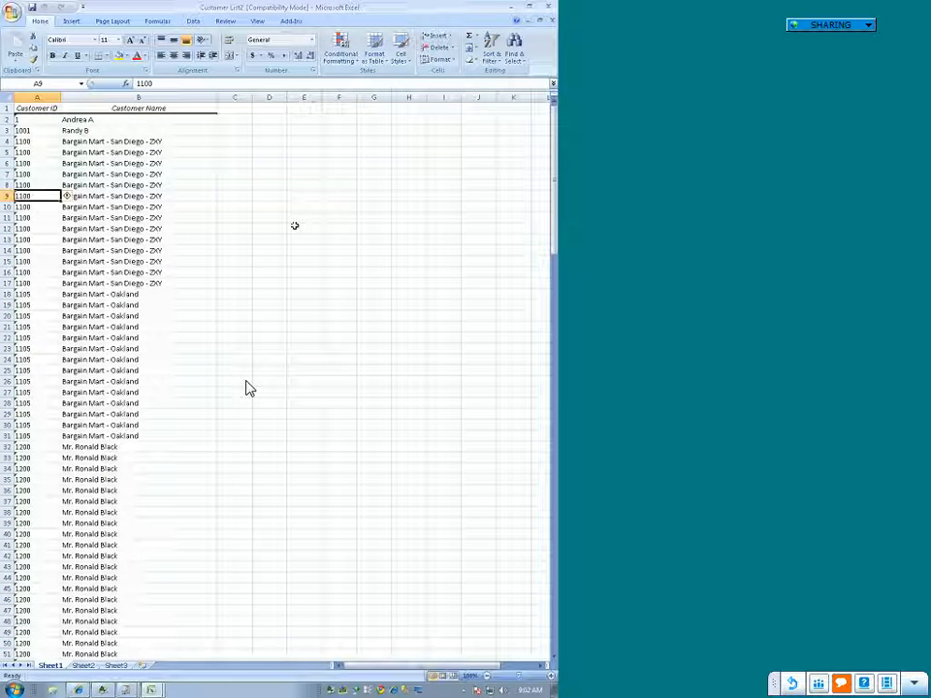
scroll(287, 277, down, 8)
click(37, 347)
click(291, 21)
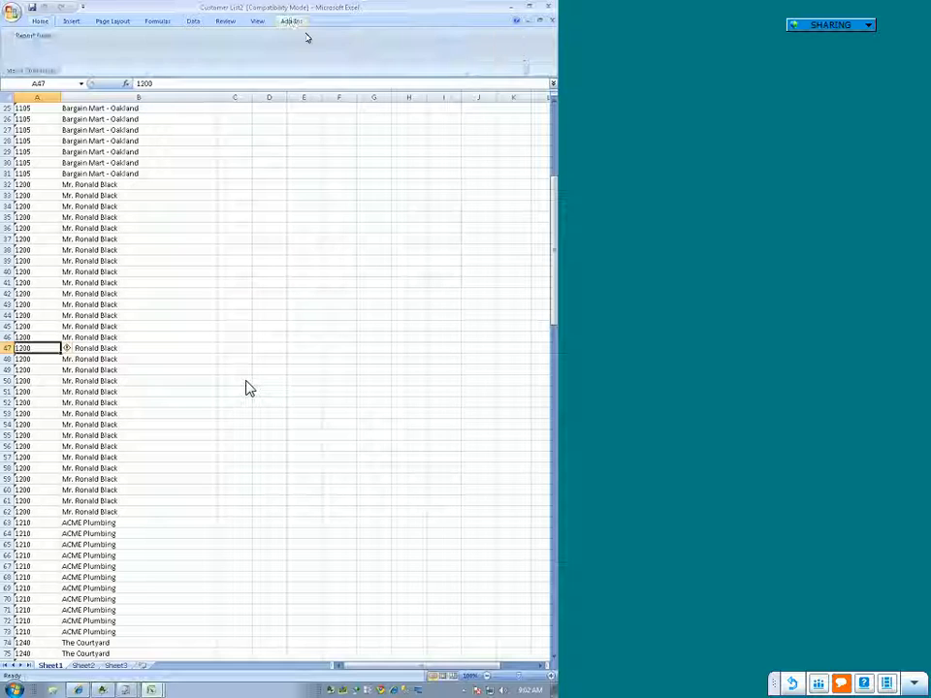
click(39, 35)
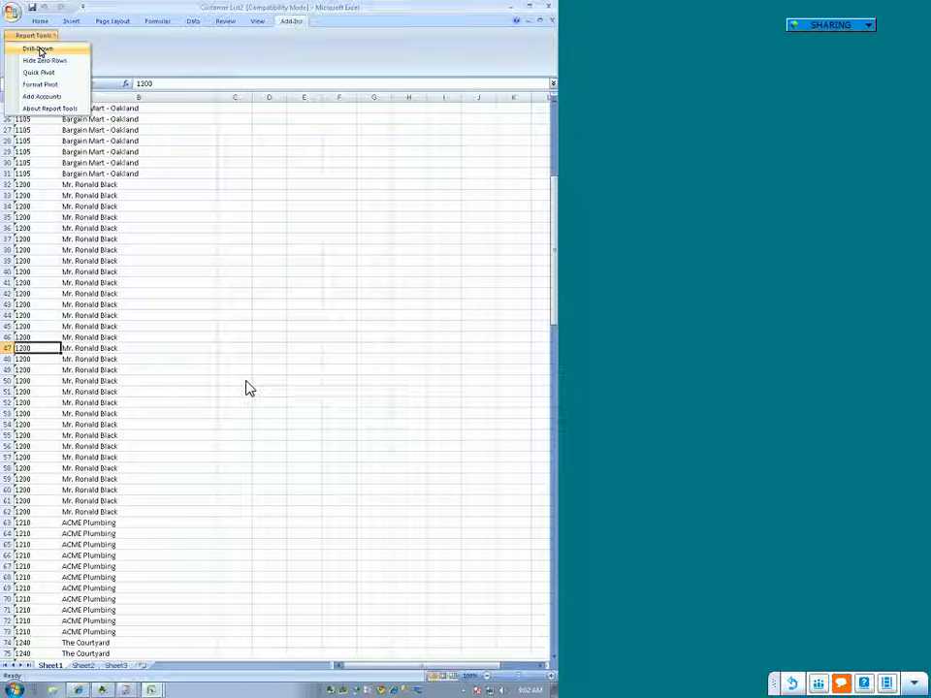
click(39, 50)
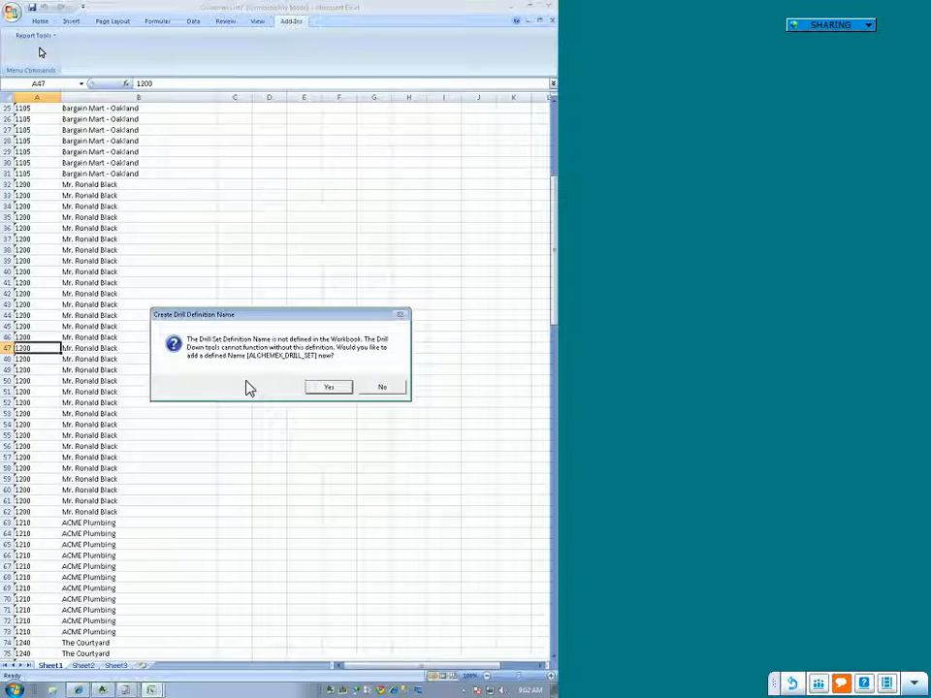
click(338, 389)
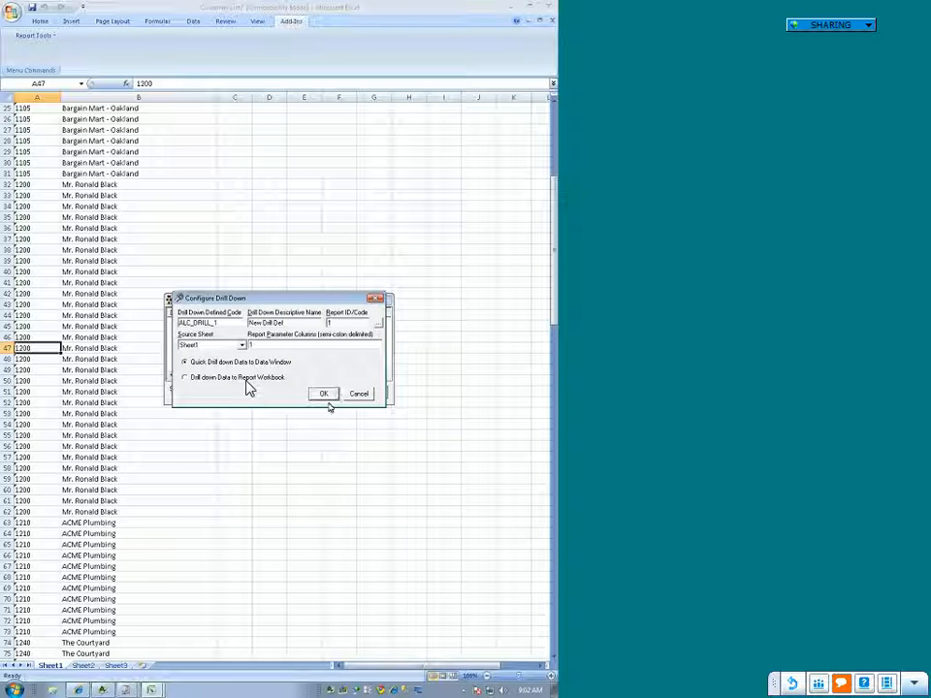
Step: Set the new drill-down definition's report ID to 122 and save the definition
drag(350, 323, 298, 326)
text(122)
click(323, 393)
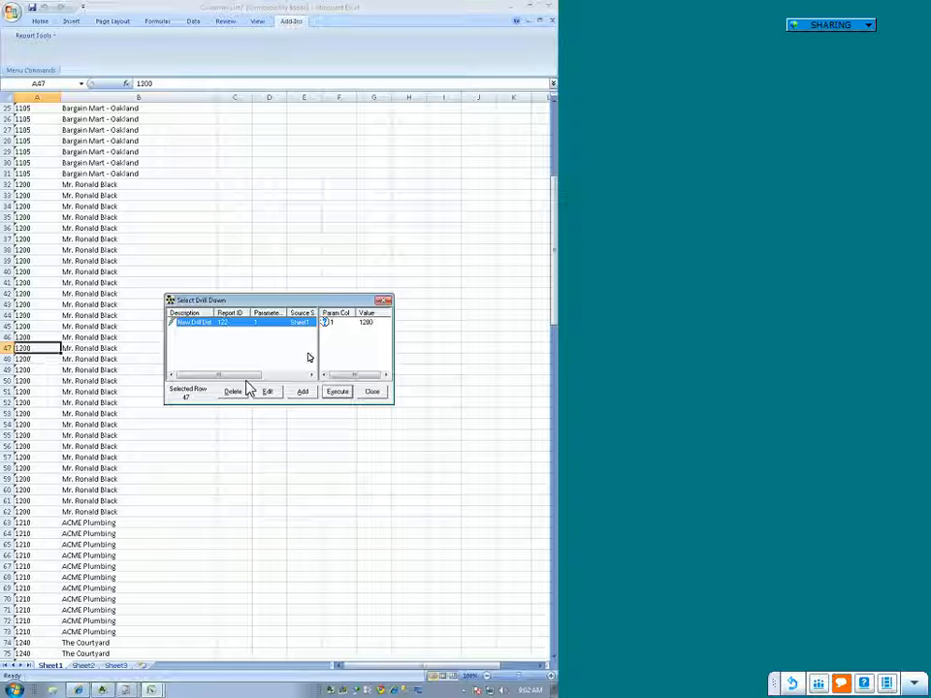
Step: Execute the drill-down and examine the Customer Transactions data output in a widened window
click(338, 391)
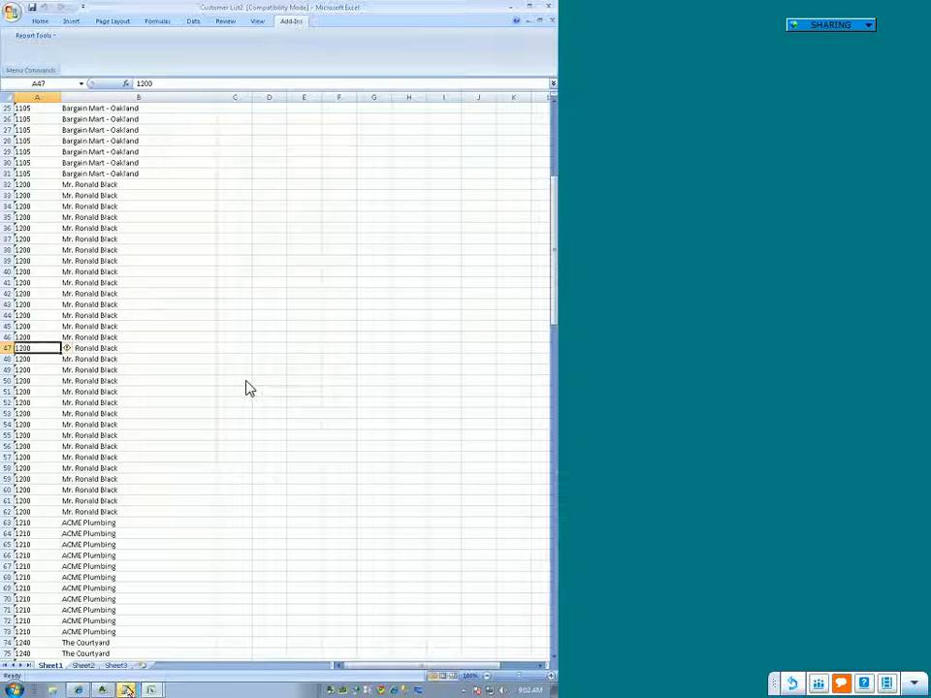
mouse_move(127, 689)
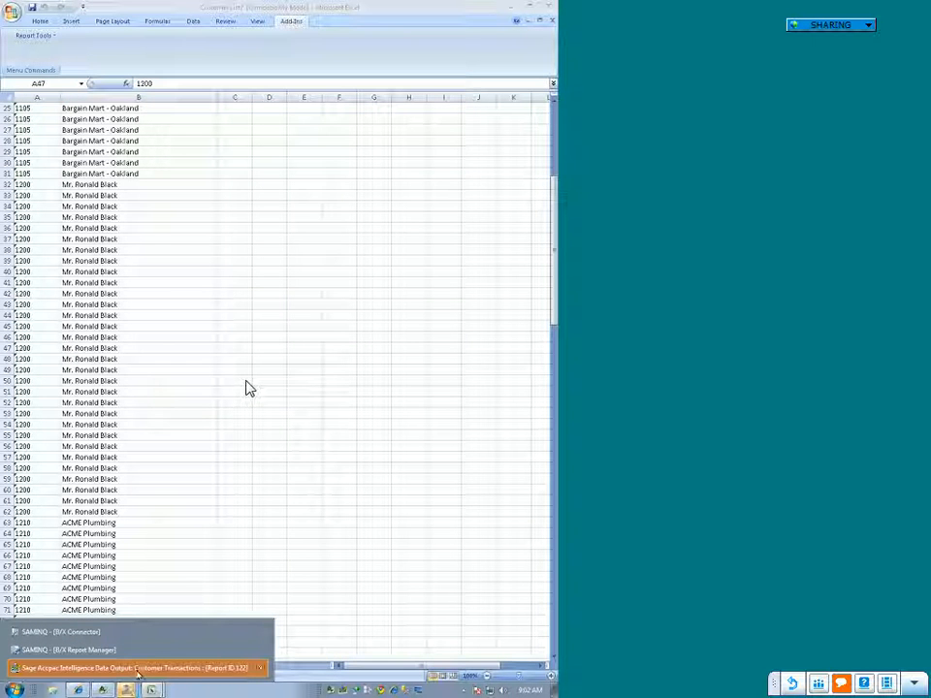
click(137, 669)
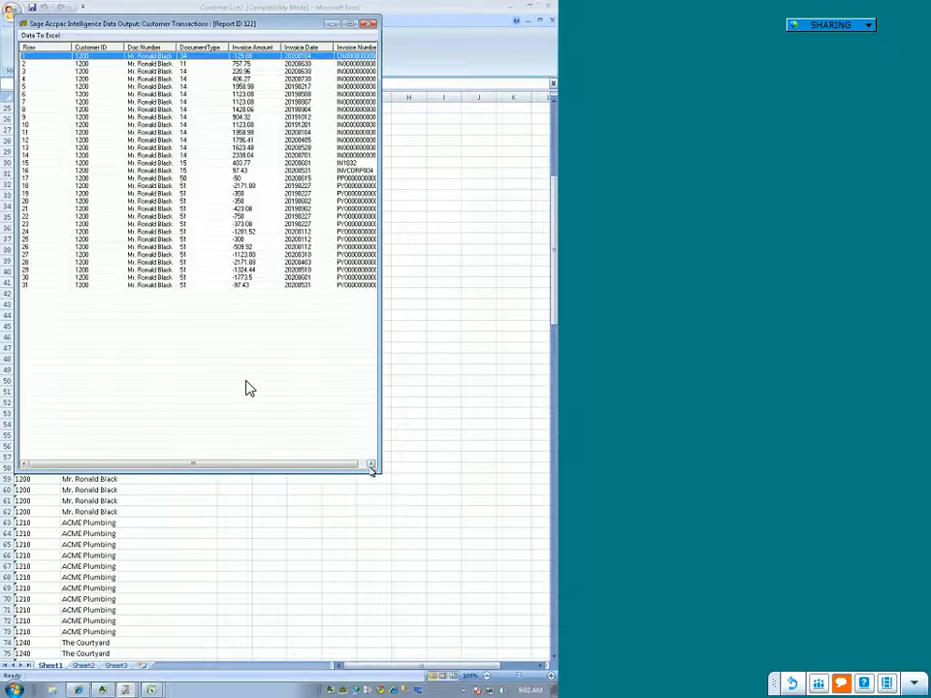
drag(376, 470, 544, 478)
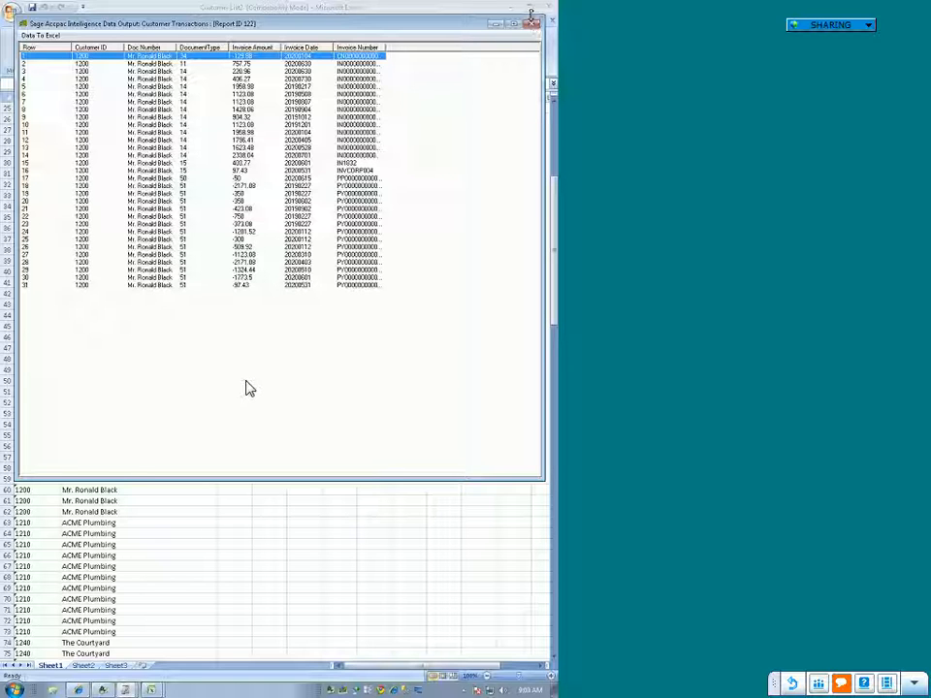
Step: Close the drill-down data output and the Customer List workbook without saving the changes
click(531, 25)
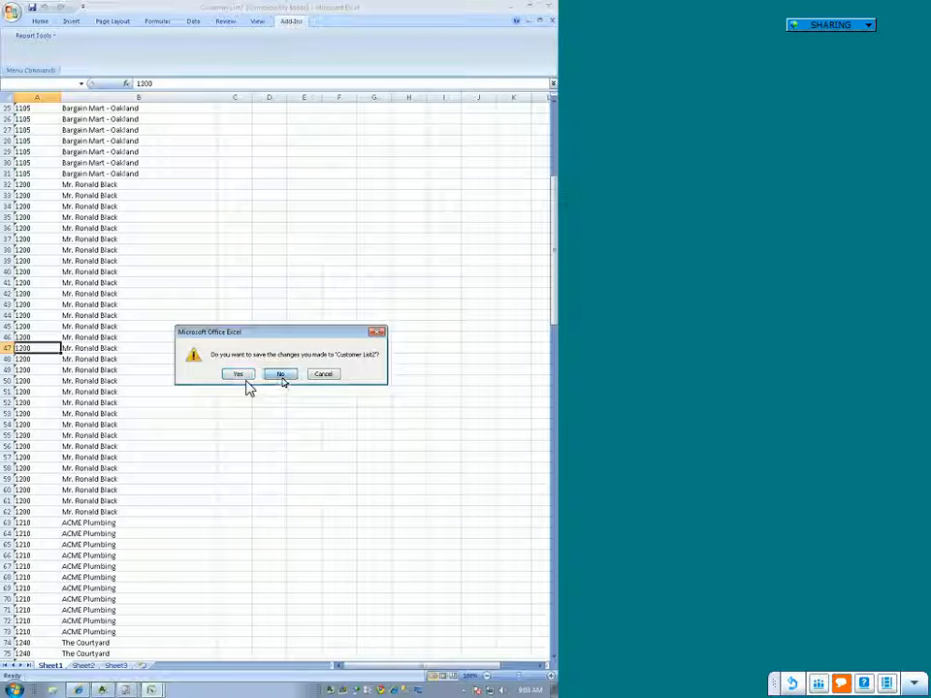
click(547, 6)
click(280, 376)
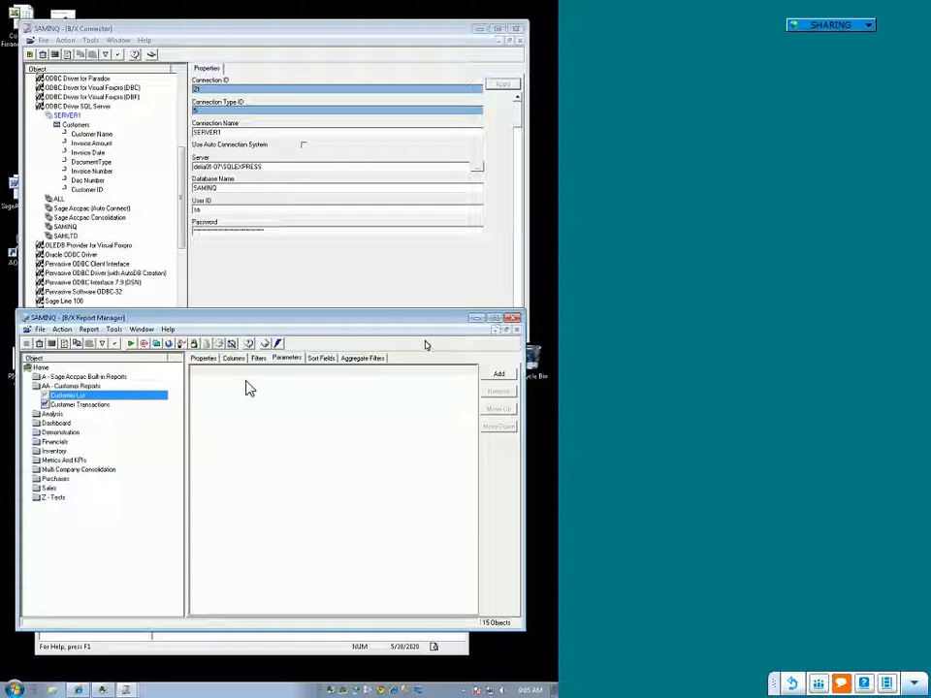
click(494, 318)
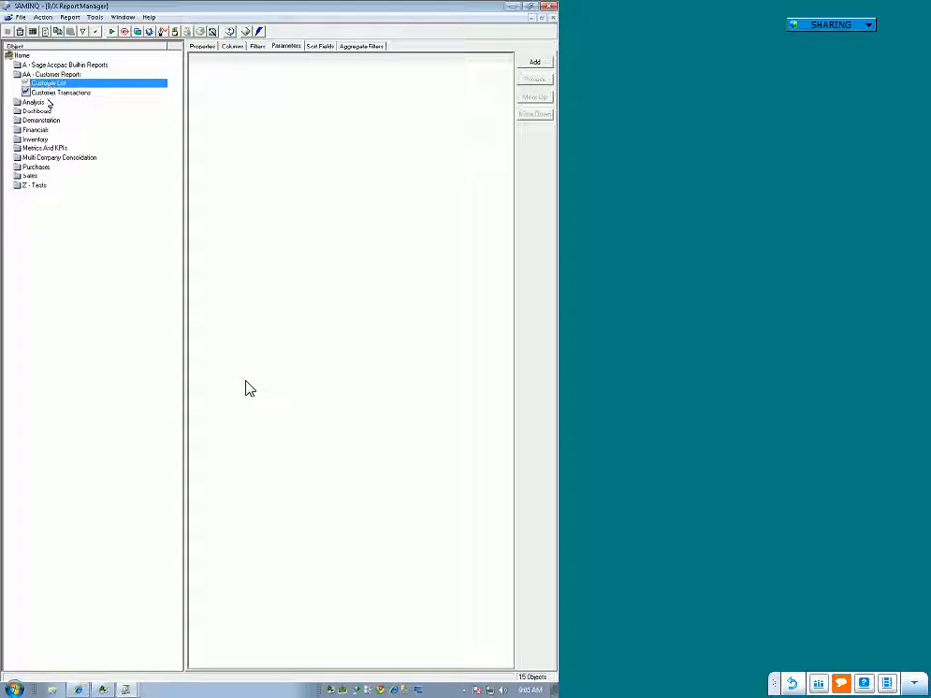
click(94, 17)
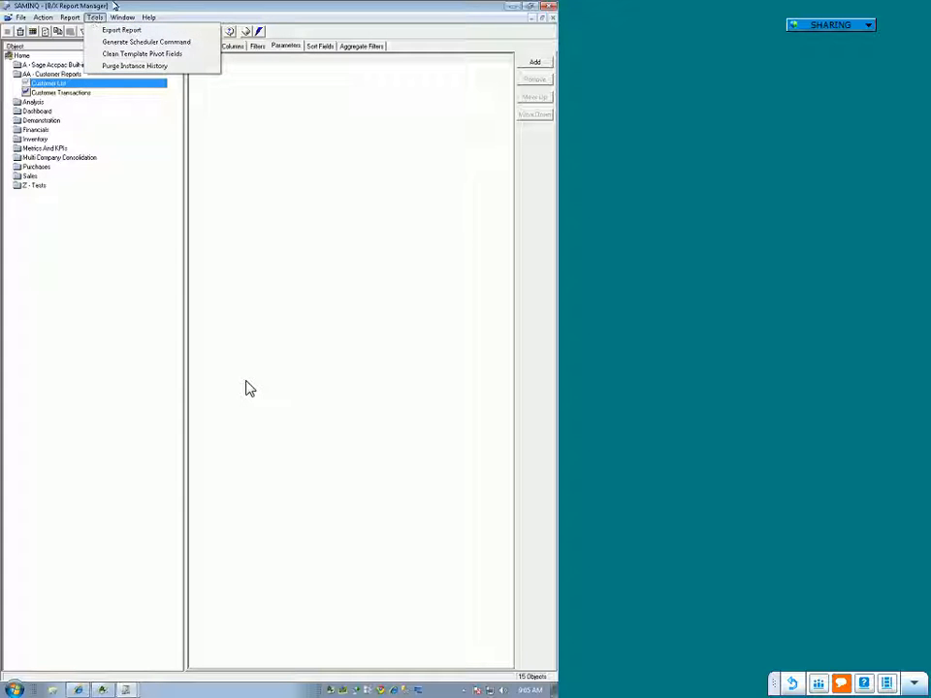
click(73, 332)
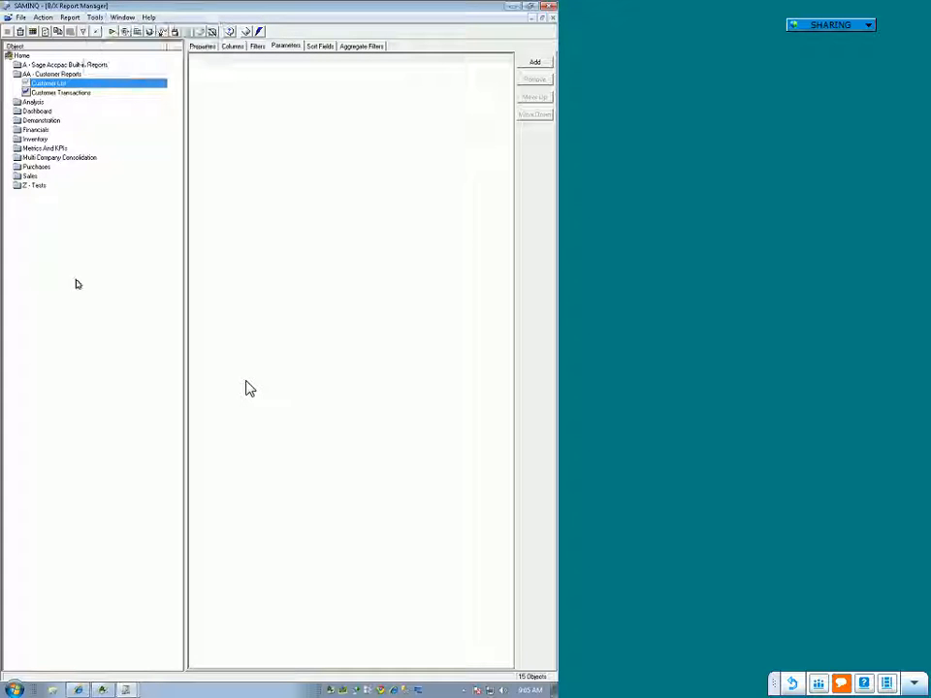
right_click(49, 86)
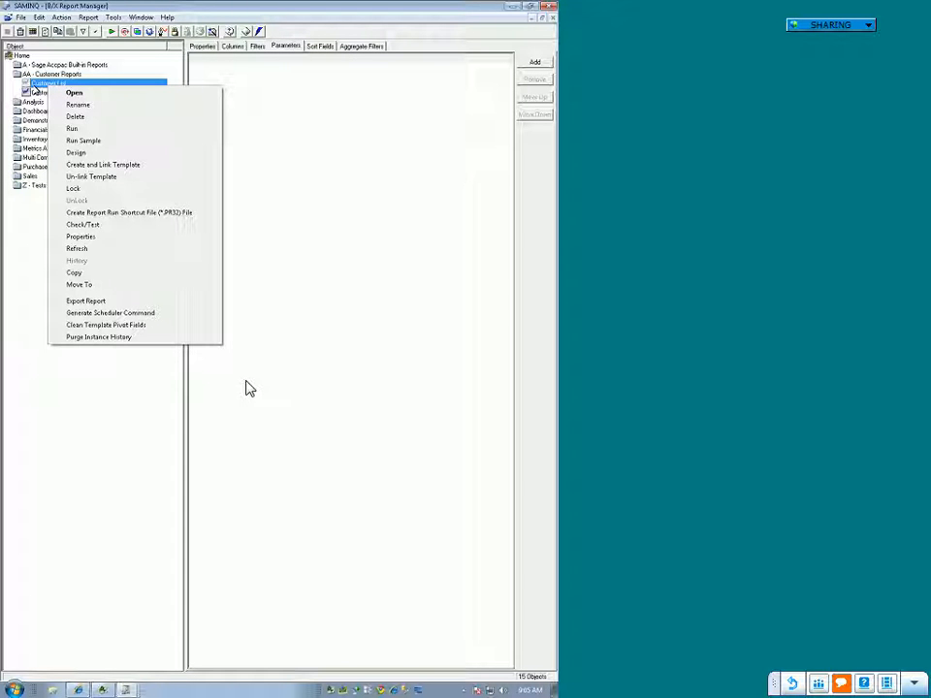
click(96, 301)
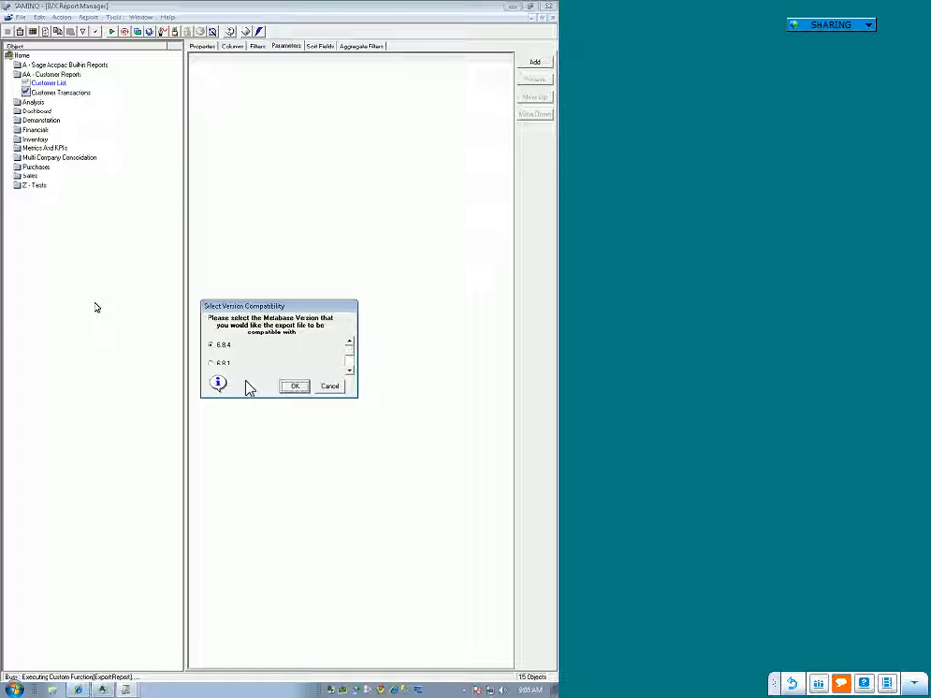
click(330, 387)
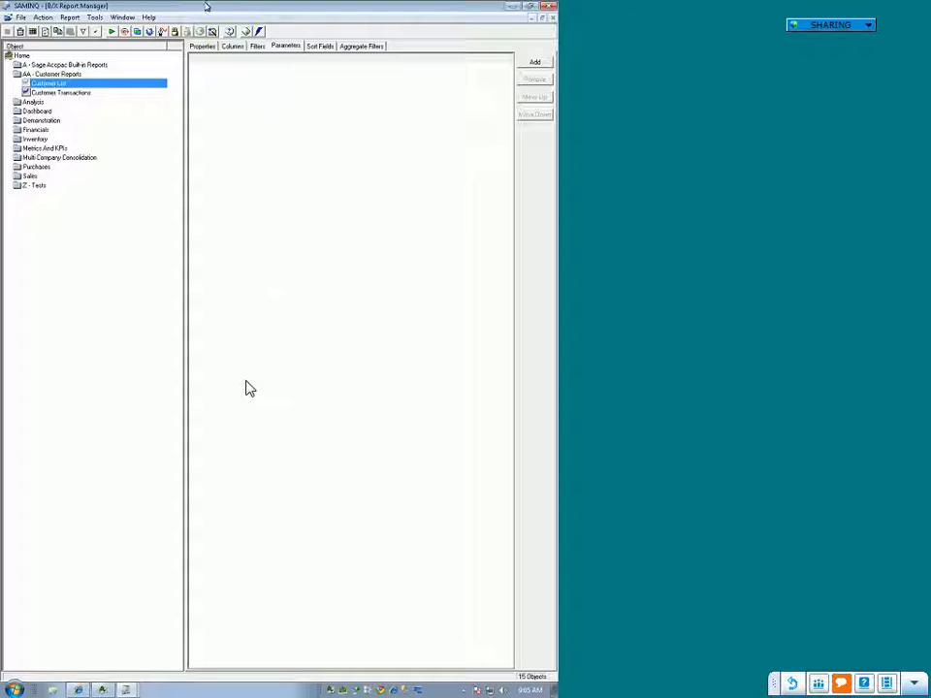
Step: Check the build and metabase version in the Sage Accpac Intelligence version information
click(148, 18)
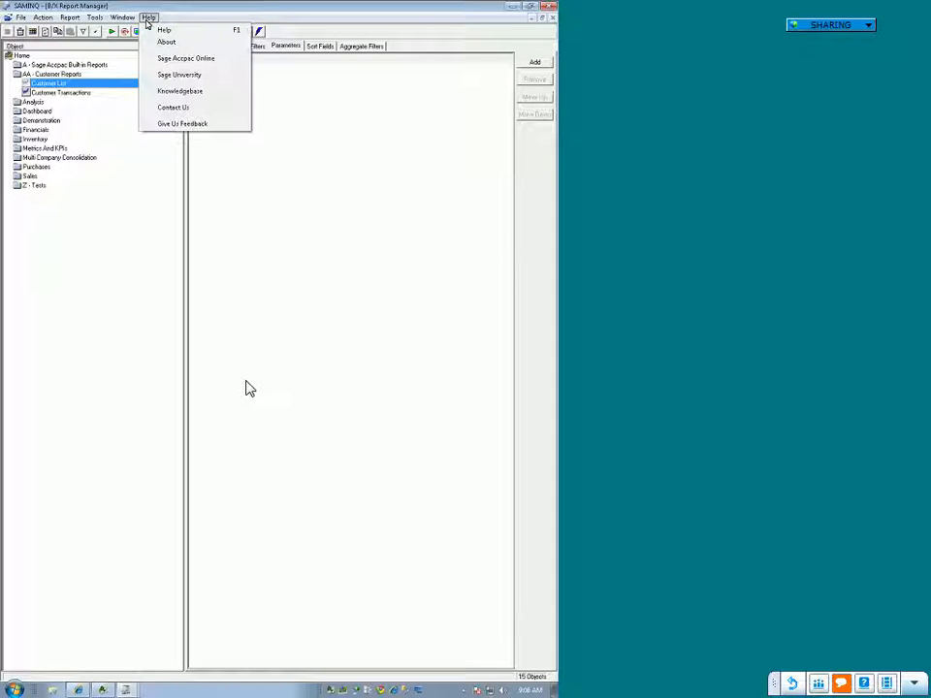
click(163, 41)
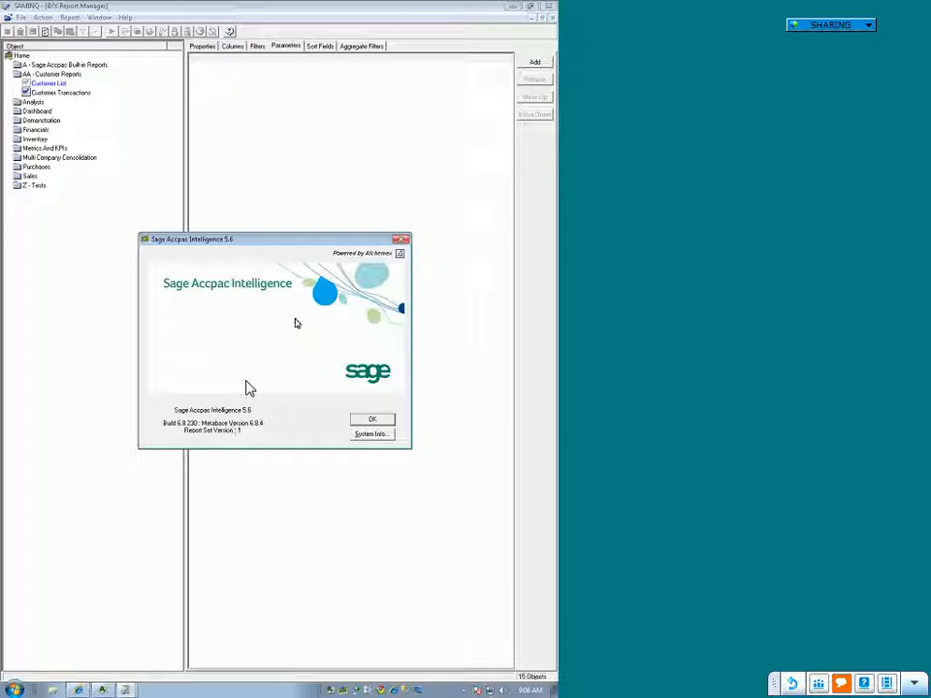
click(381, 419)
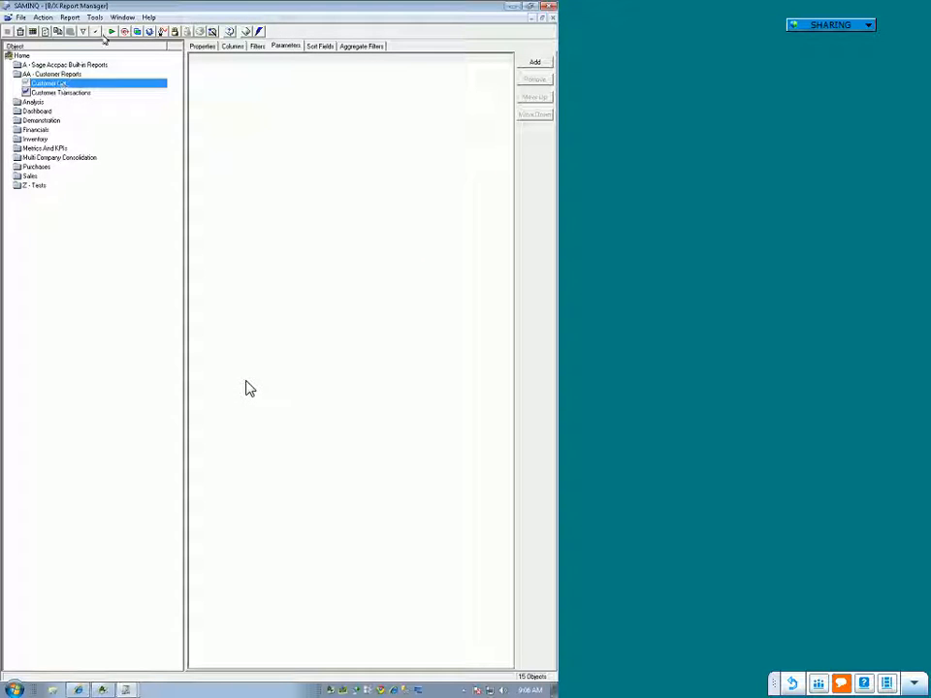
Step: Export the Customer List report to the Desktop as a compressed file compatible with metabase version 6.8.4, and locate the file there
right_click(79, 125)
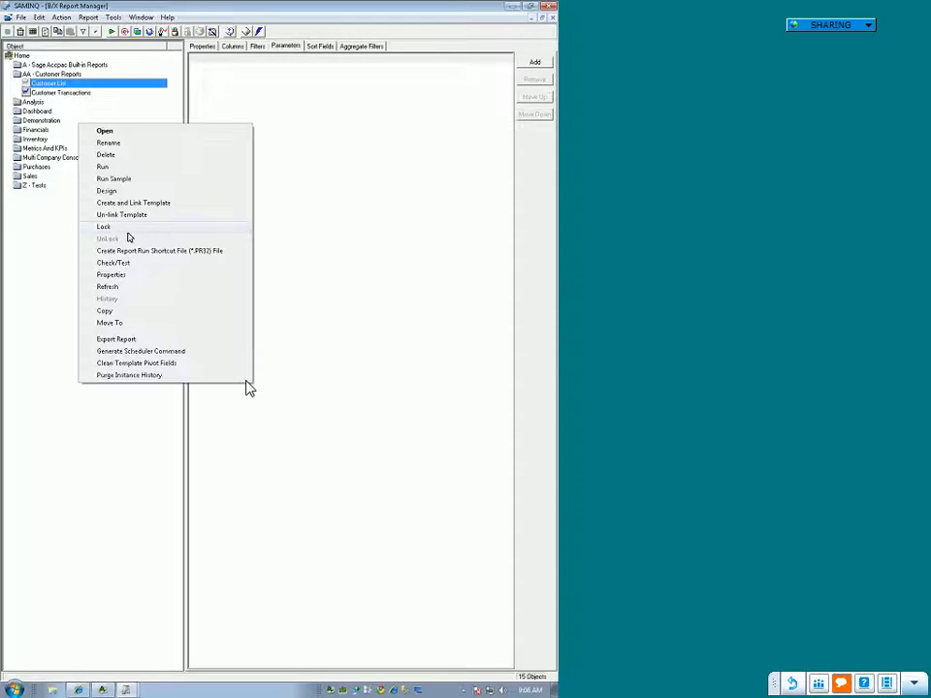
click(116, 339)
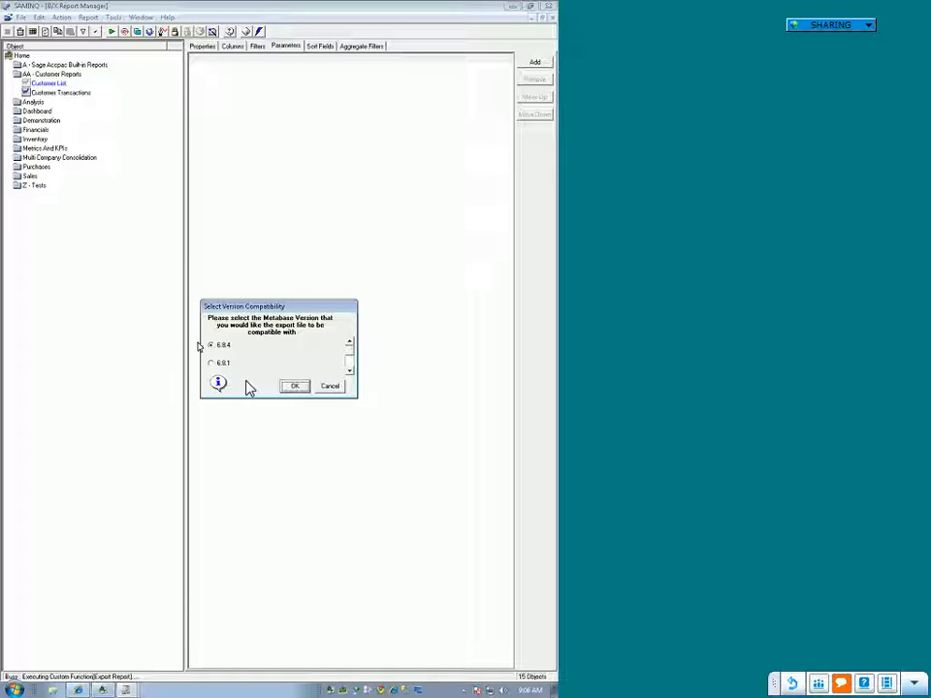
click(296, 387)
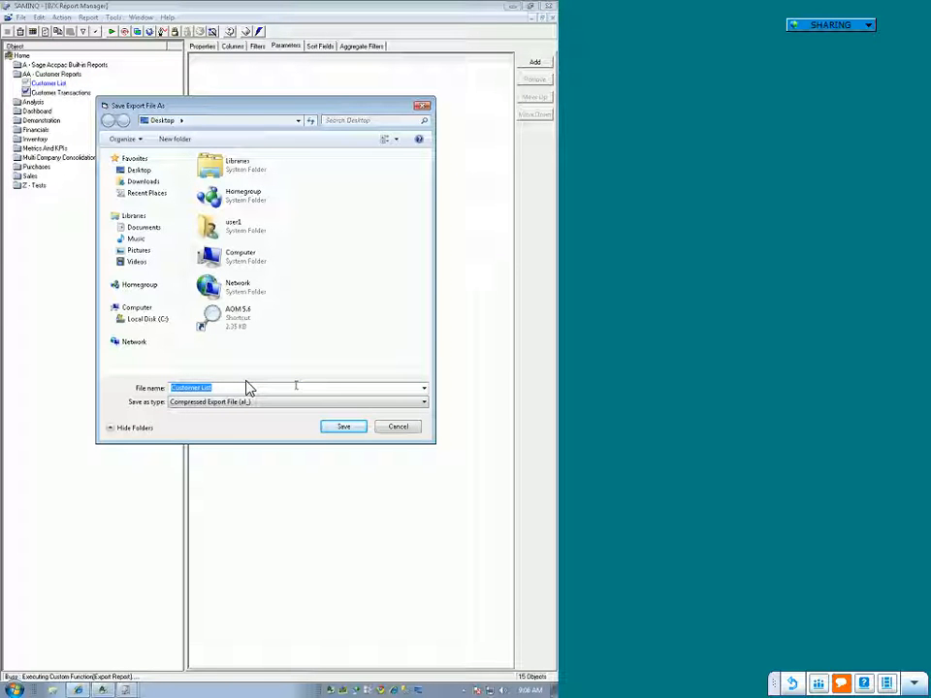
click(139, 171)
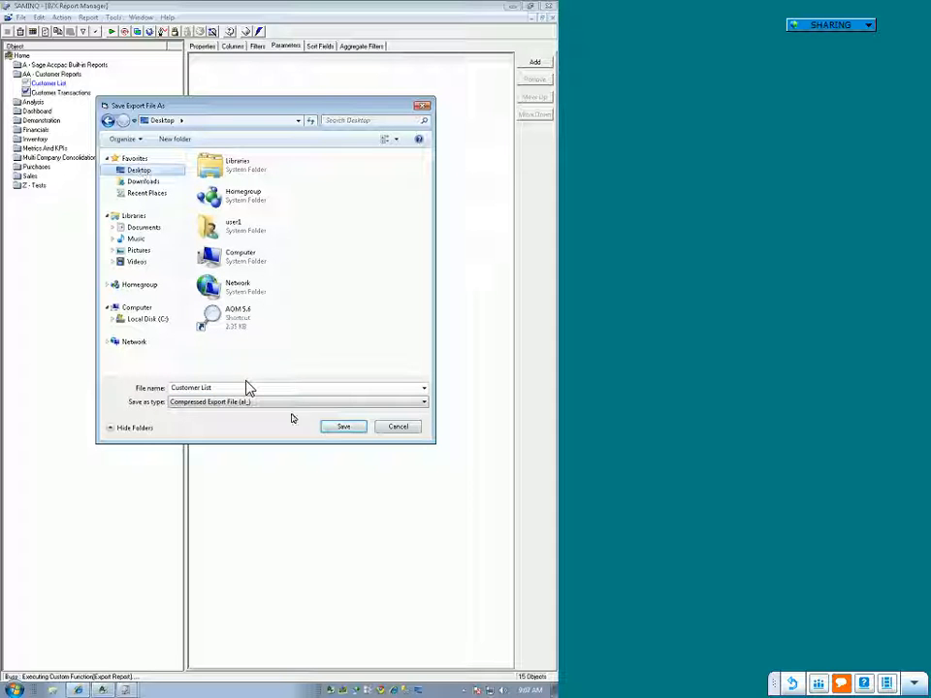
click(335, 430)
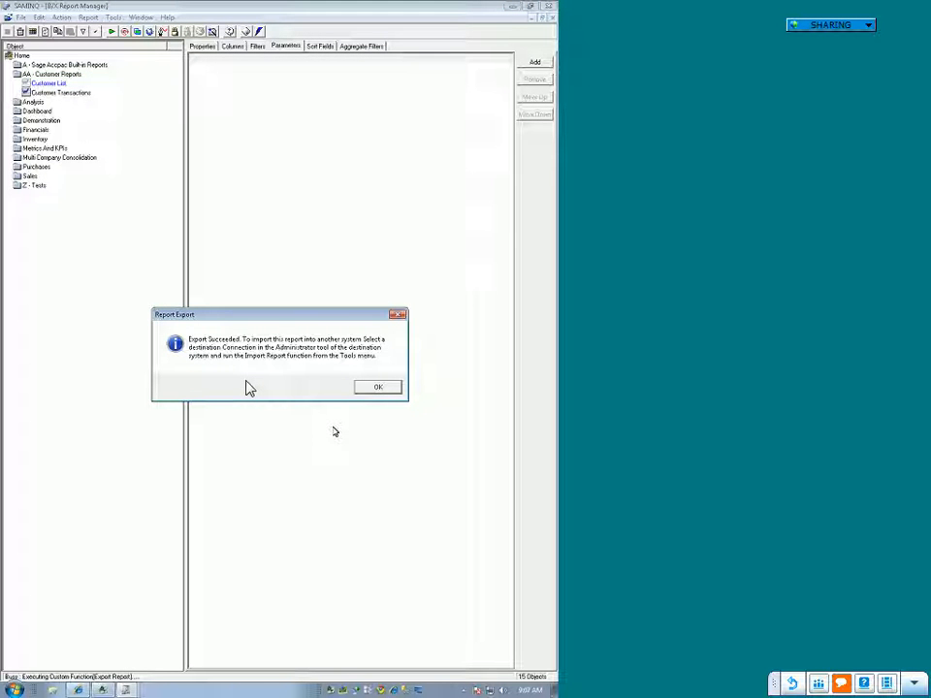
key(super+d)
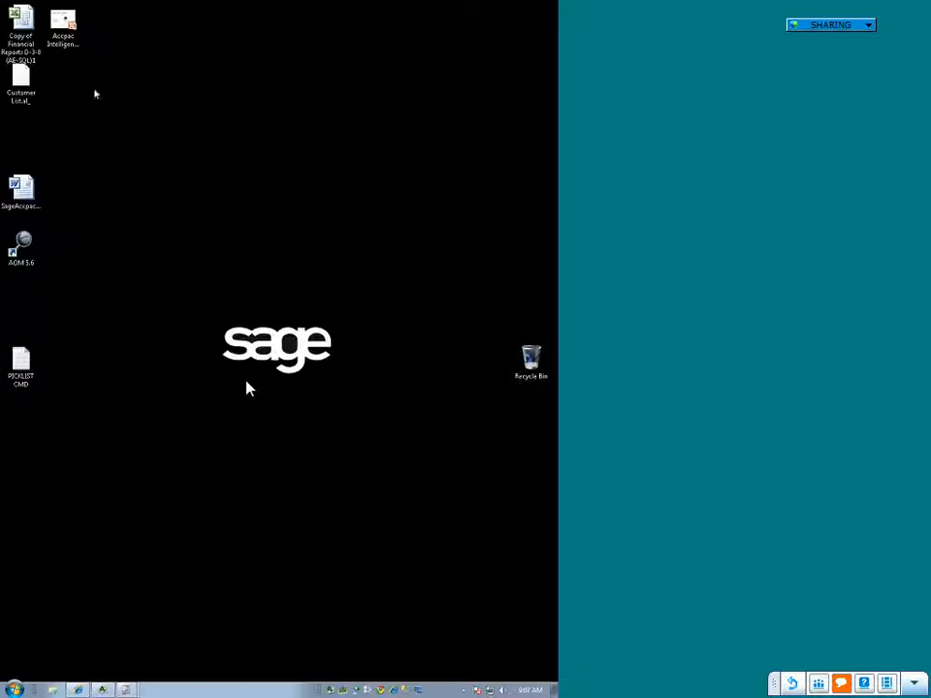
drag(20, 80, 148, 140)
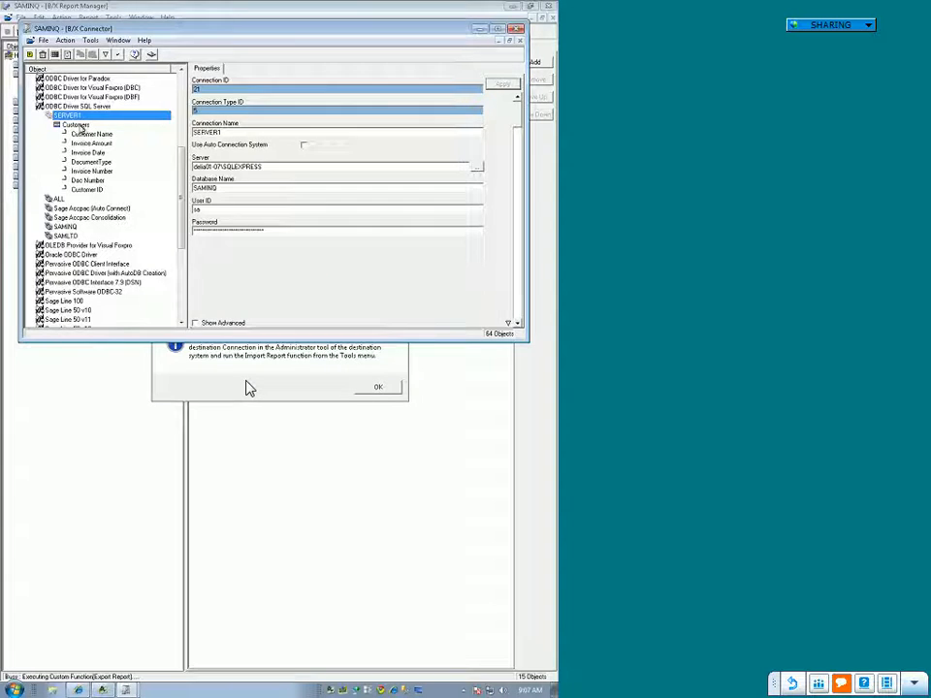
Step: Show the report dependencies of the Customers container under SERVER1 in the Connector
click(78, 126)
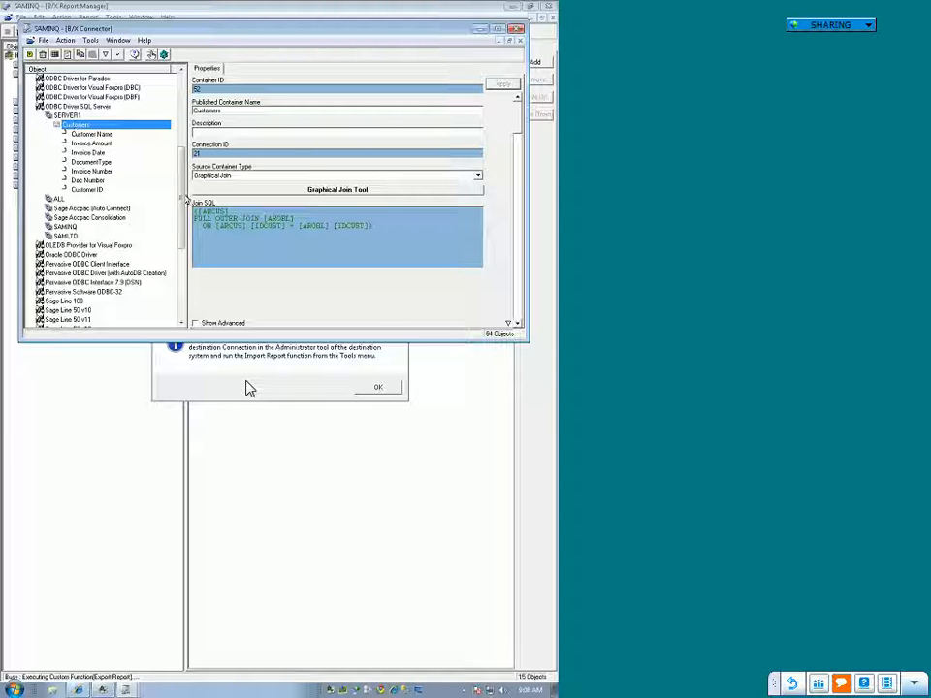
scroll(141, 151, down, 6)
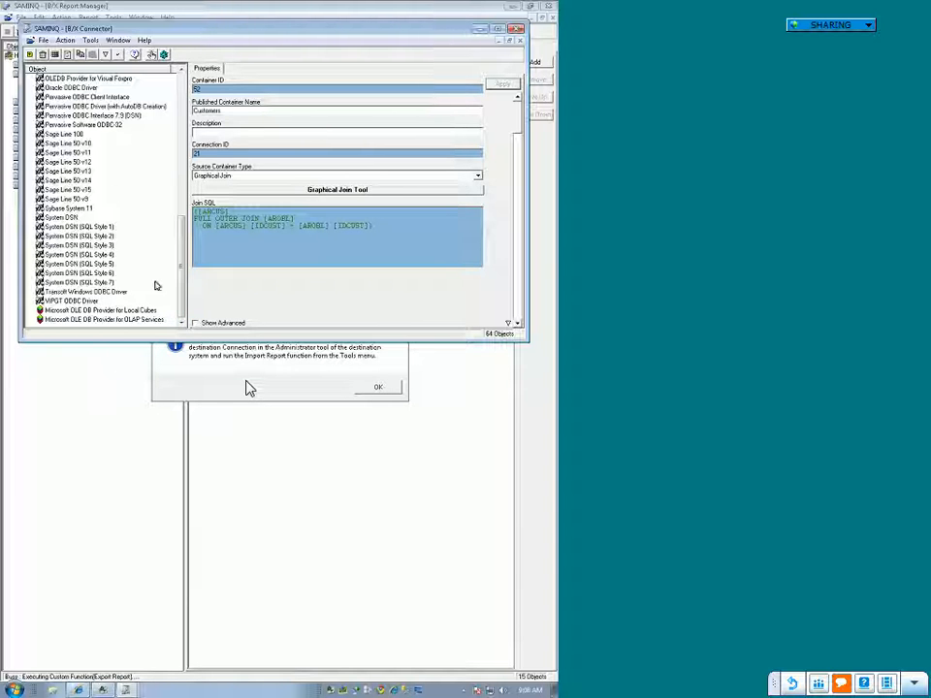
click(89, 277)
scroll(83, 260, up, 8)
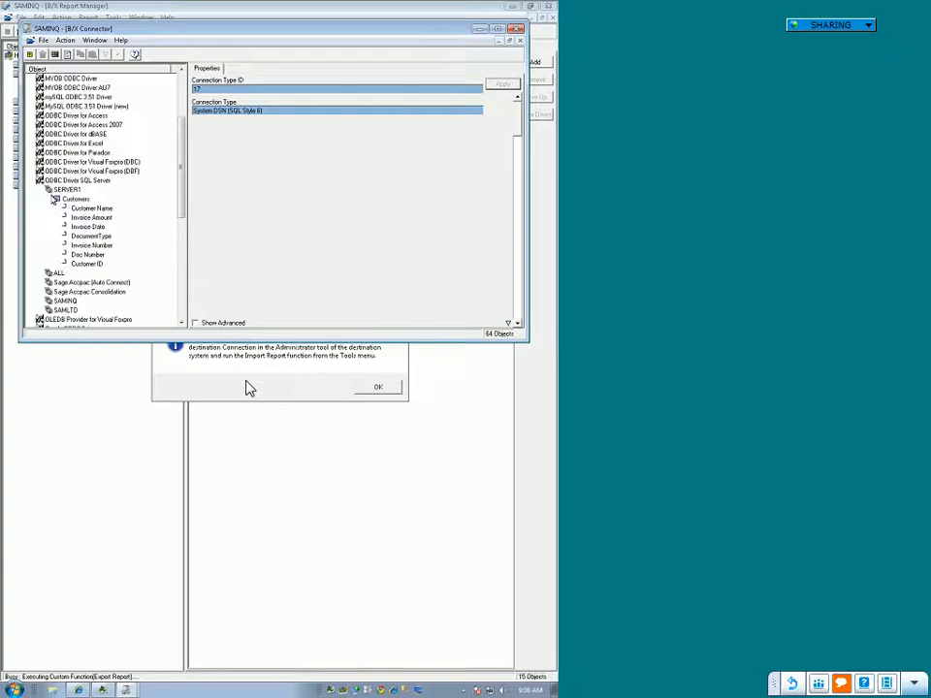
click(76, 199)
double_click(80, 199)
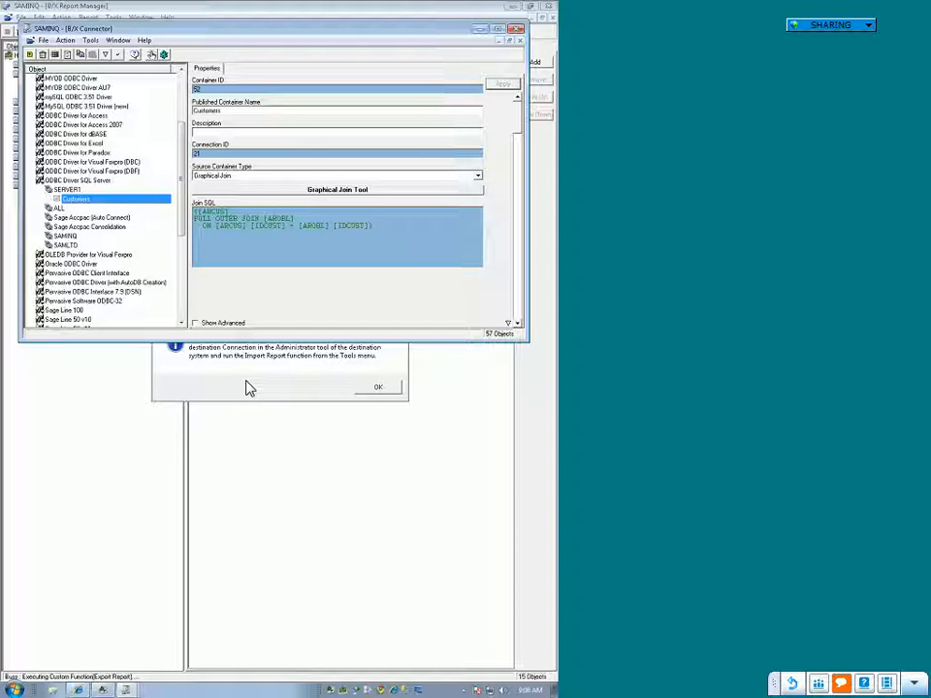
right_click(70, 200)
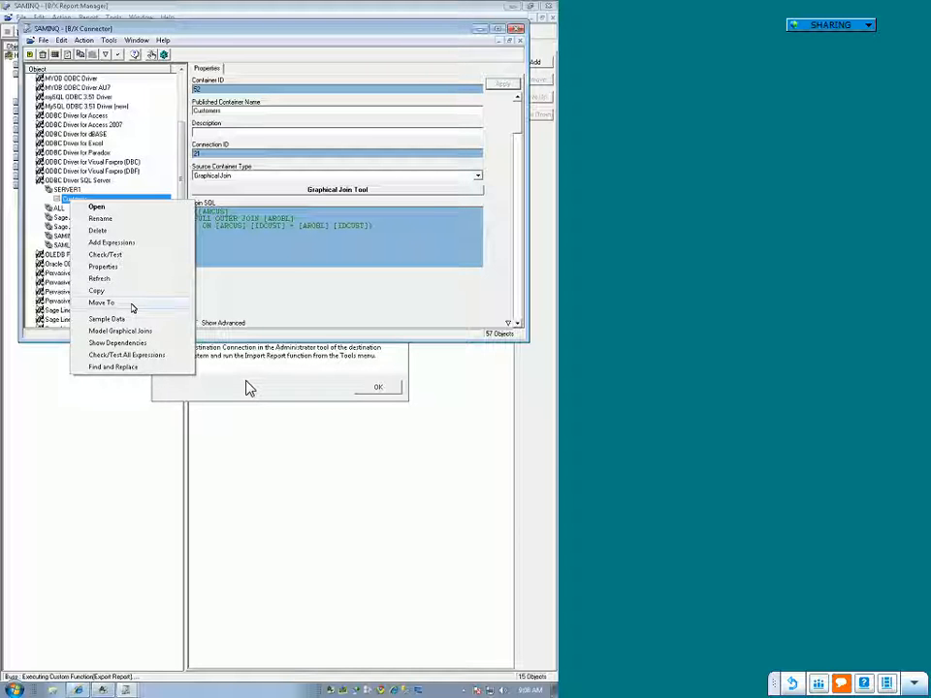
click(130, 343)
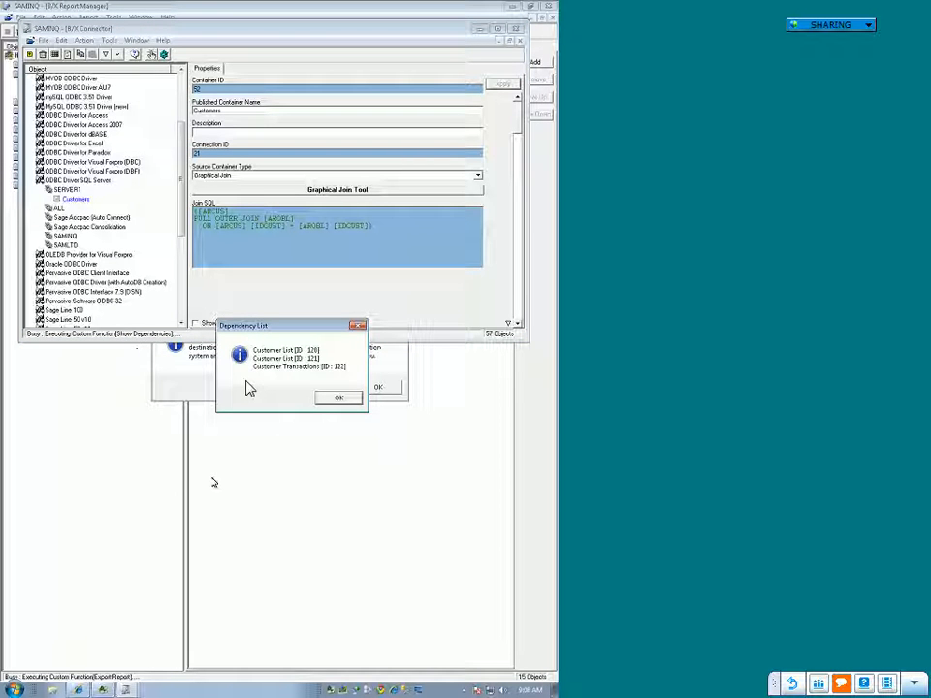
click(338, 398)
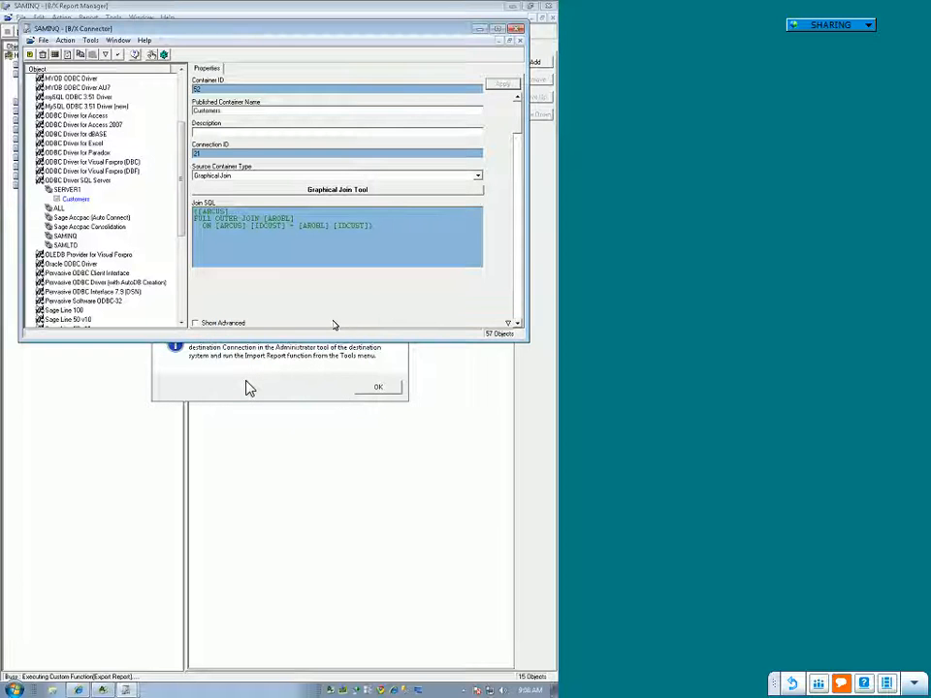
Step: Dismiss the export messages and open another Report Manager window from the Sage Accpac ERP desktop
click(281, 378)
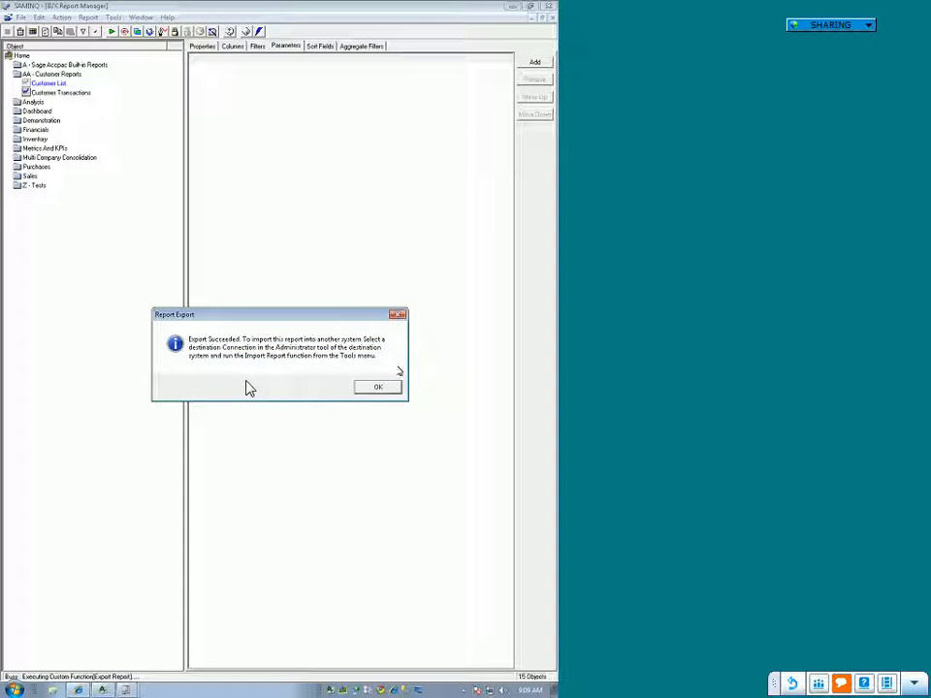
click(398, 316)
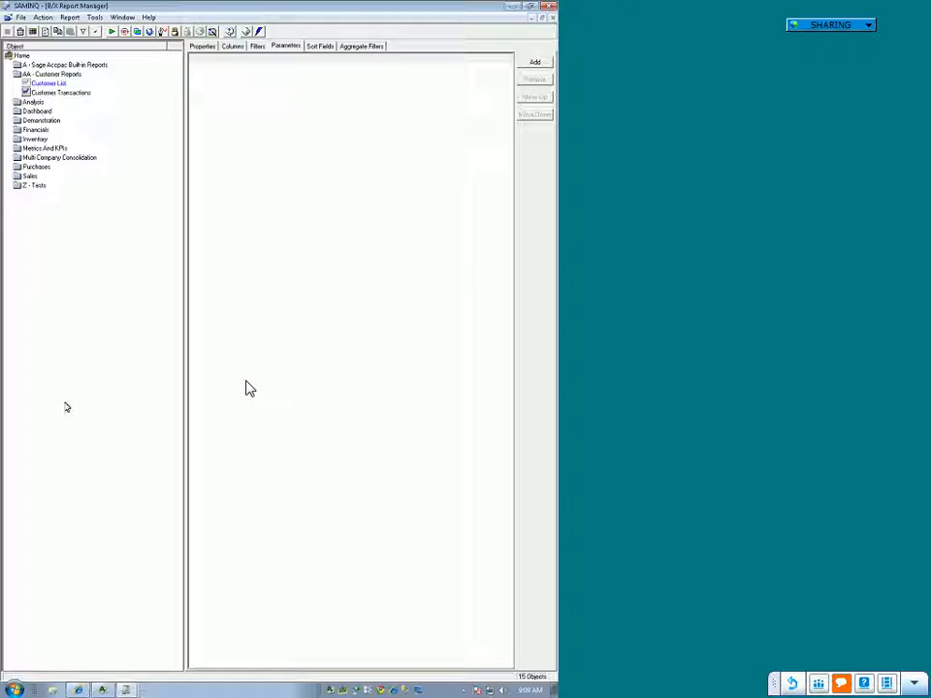
click(102, 690)
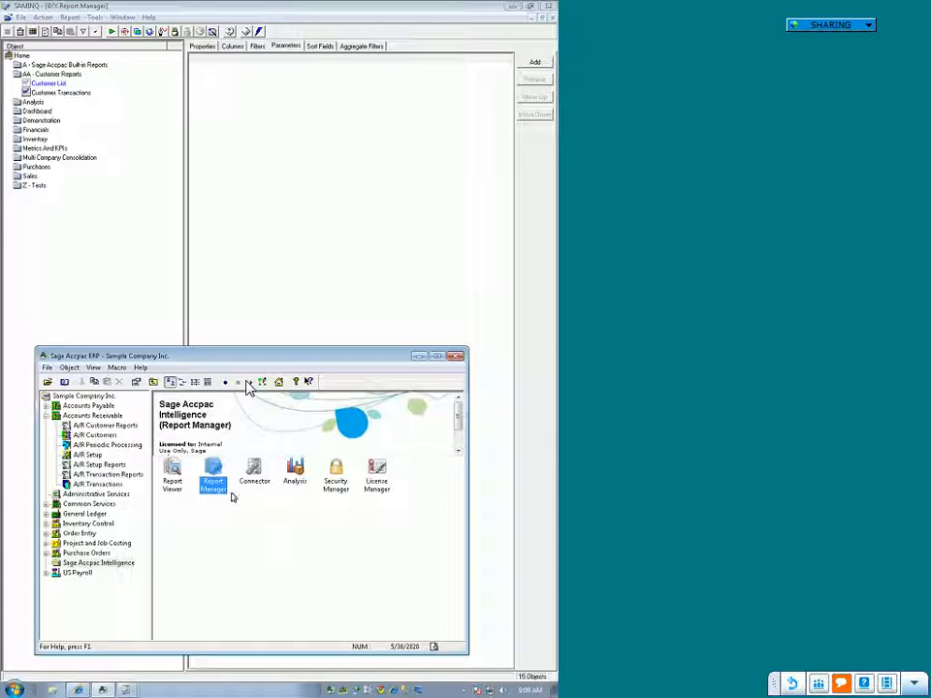
double_click(217, 481)
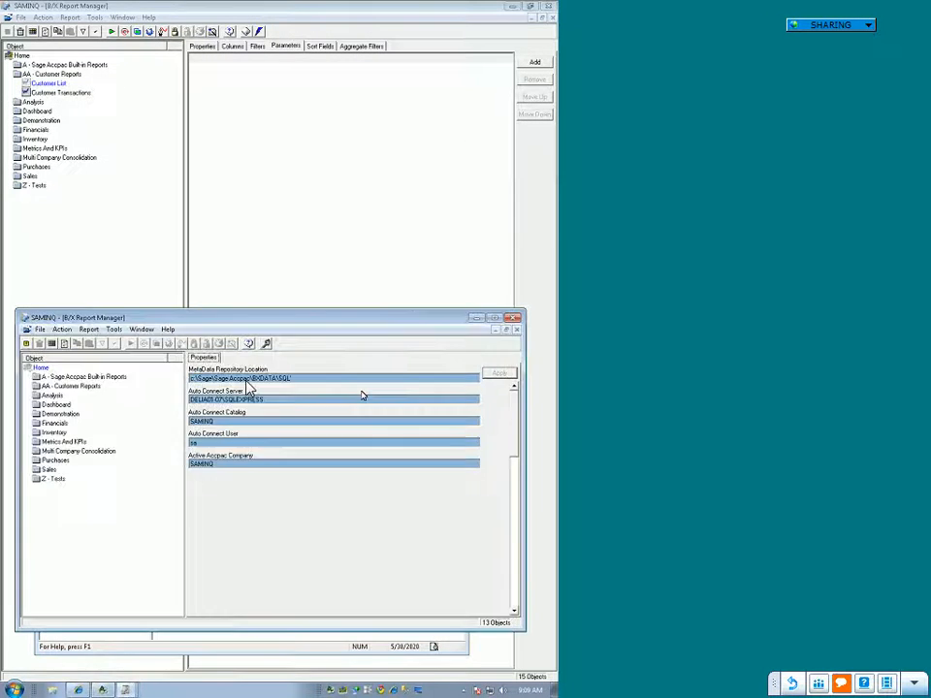
Step: Delete the Customer List report from the AA - Customer Reports folder, including its template if no other report uses it
click(90, 389)
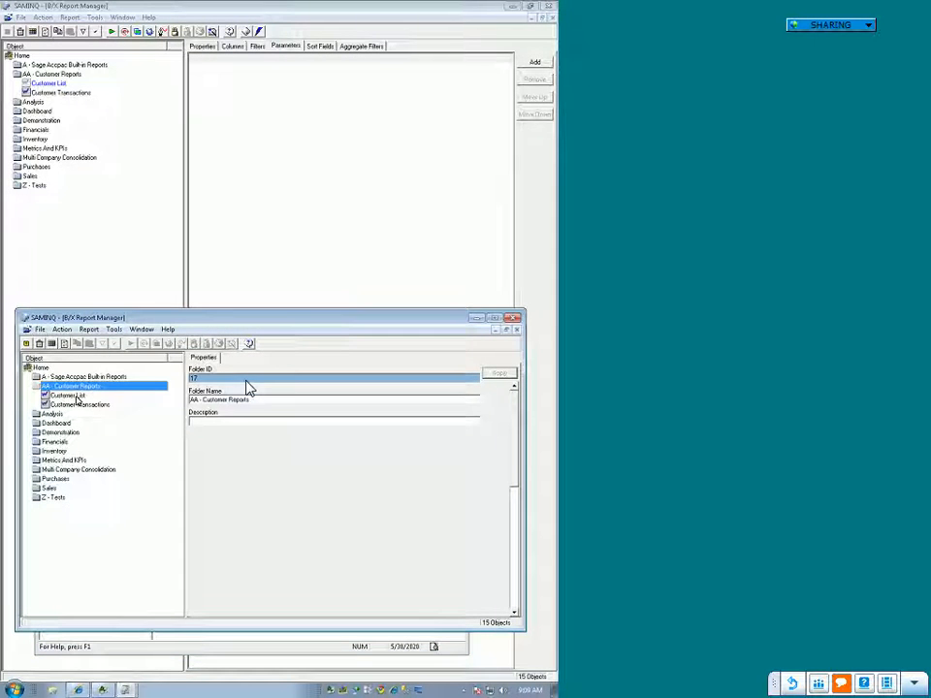
click(76, 397)
right_click(76, 399)
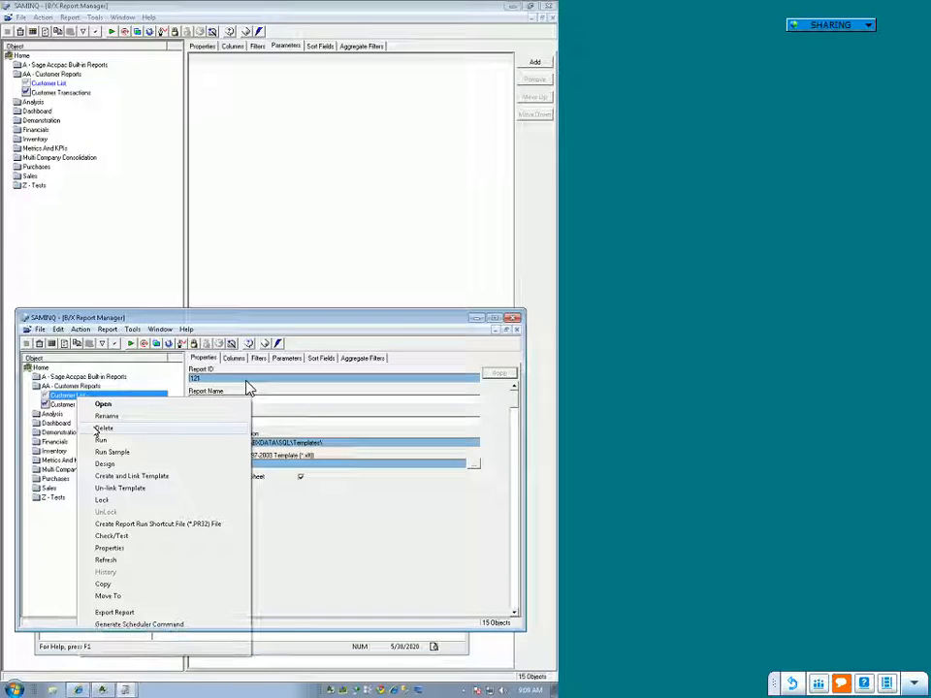
click(102, 428)
click(311, 384)
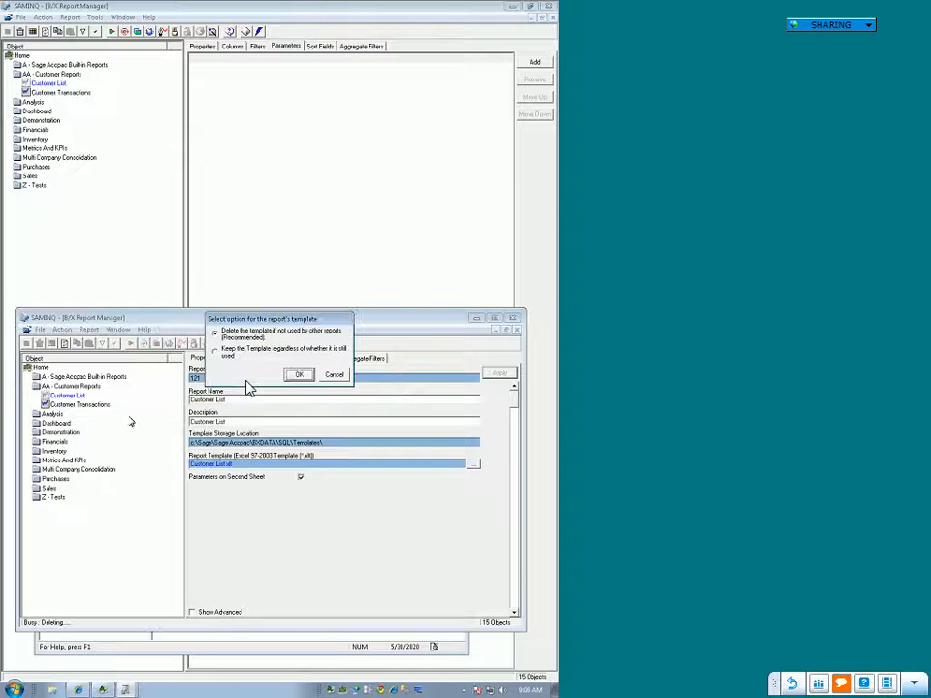
click(298, 376)
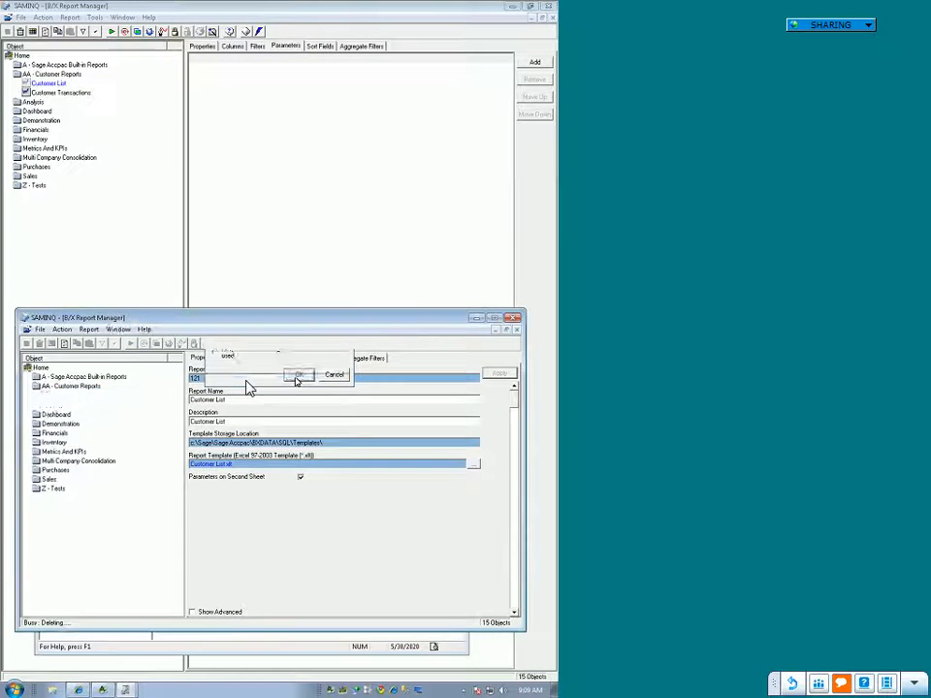
Step: Delete the Customer Transactions report from the AA - Customer Reports folder
right_click(94, 396)
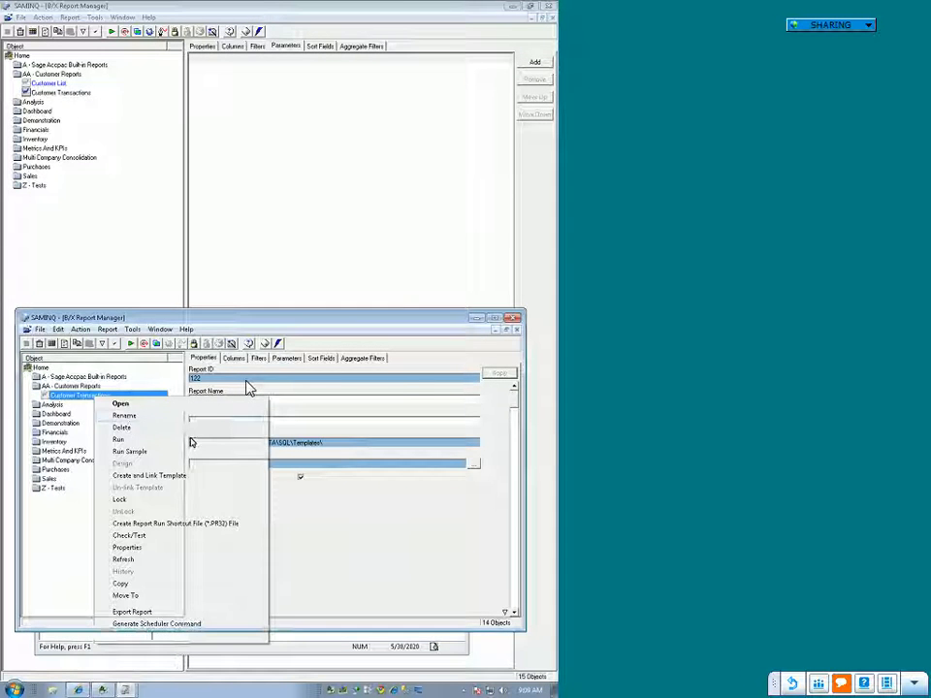
click(122, 426)
click(319, 383)
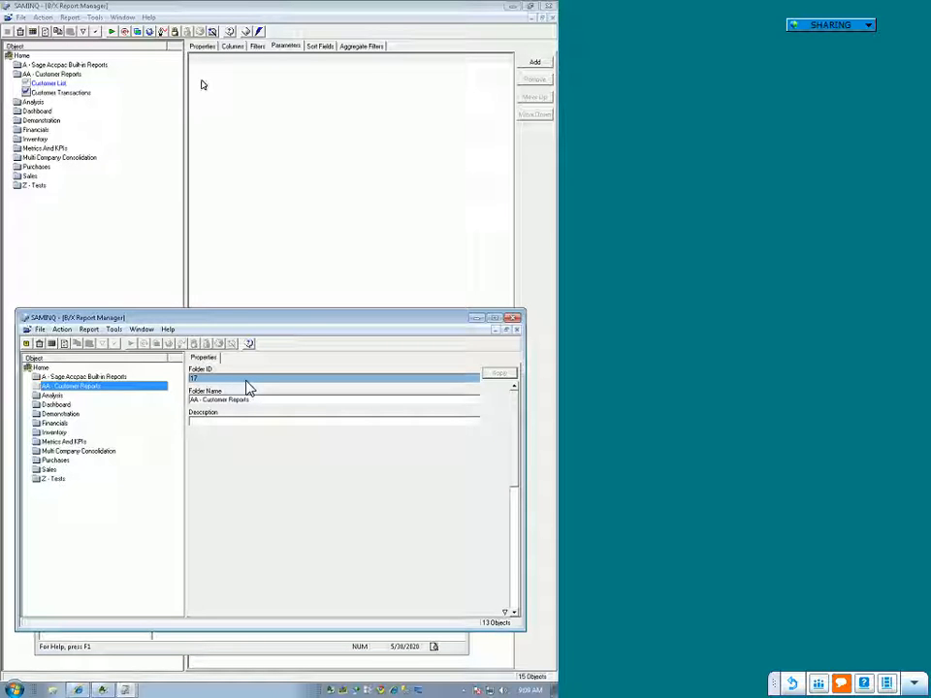
Step: Try to view the deleted Customer List report in the original Report Manager window, refreshing Home between attempts
click(61, 86)
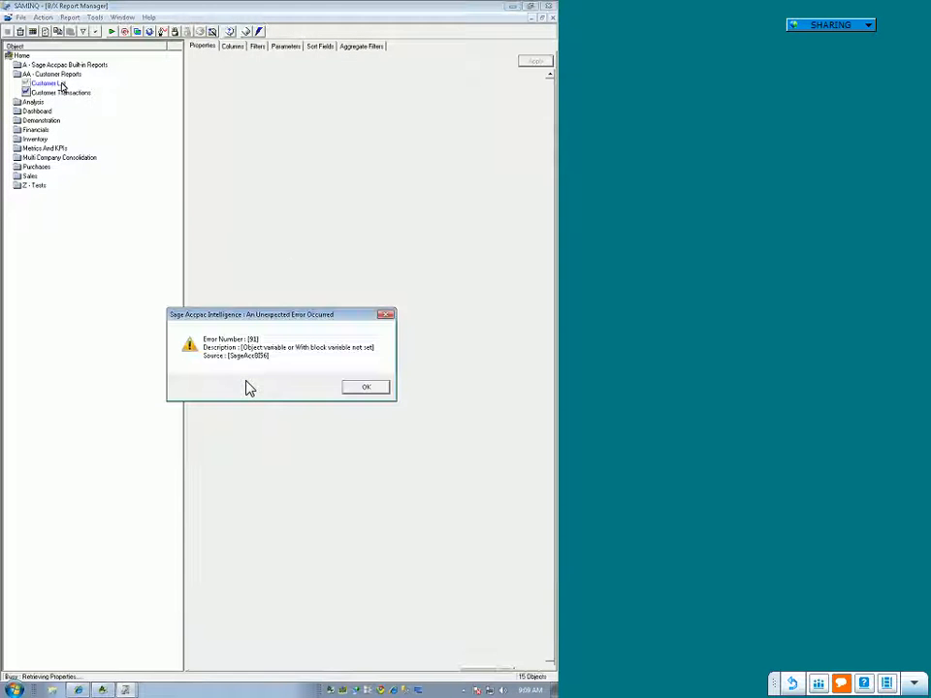
click(375, 390)
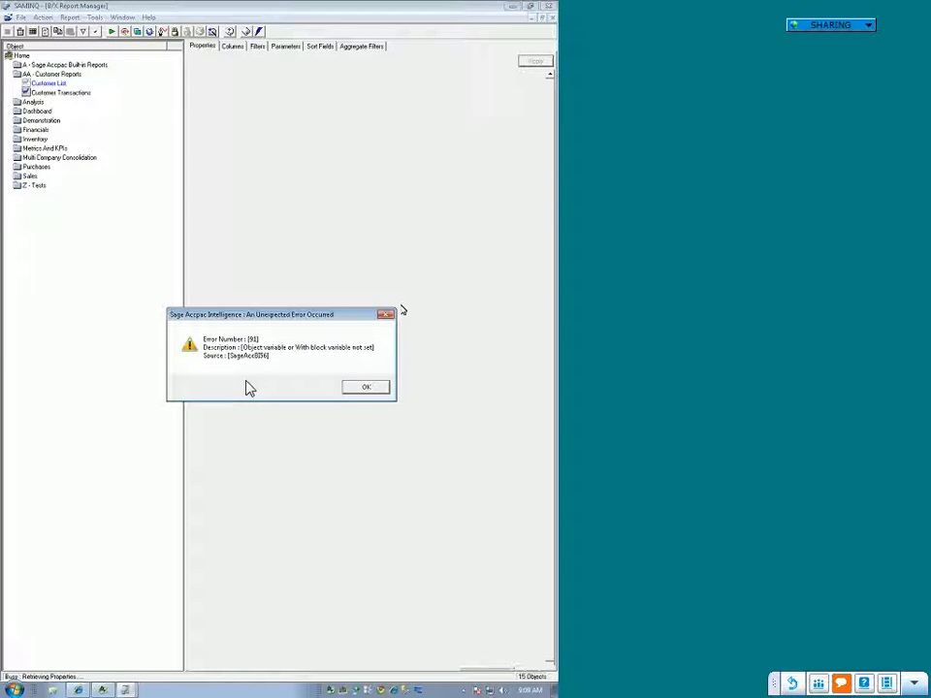
click(365, 387)
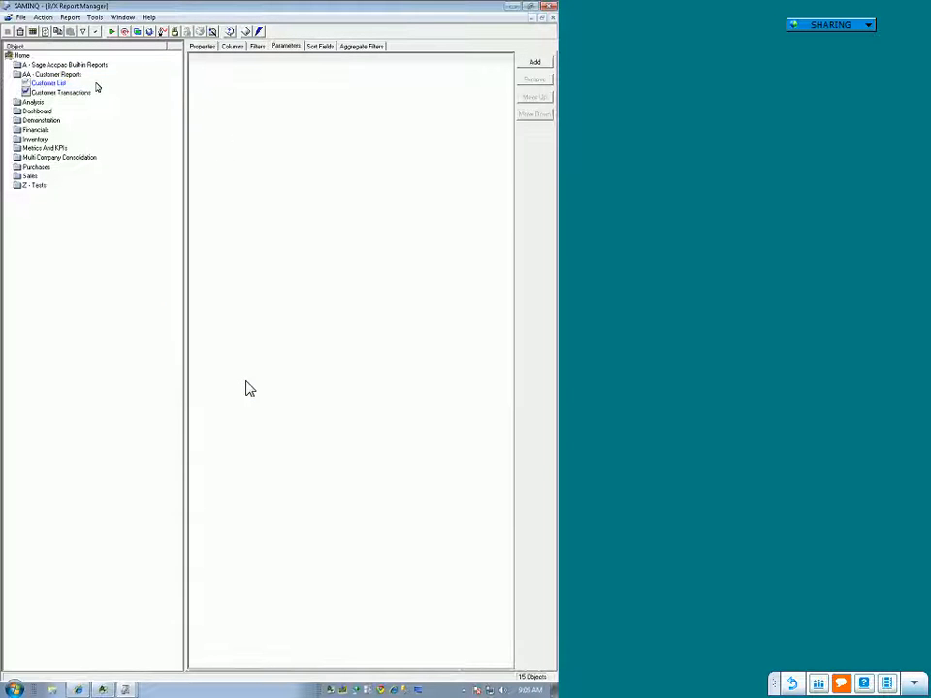
click(24, 56)
right_click(29, 56)
click(60, 99)
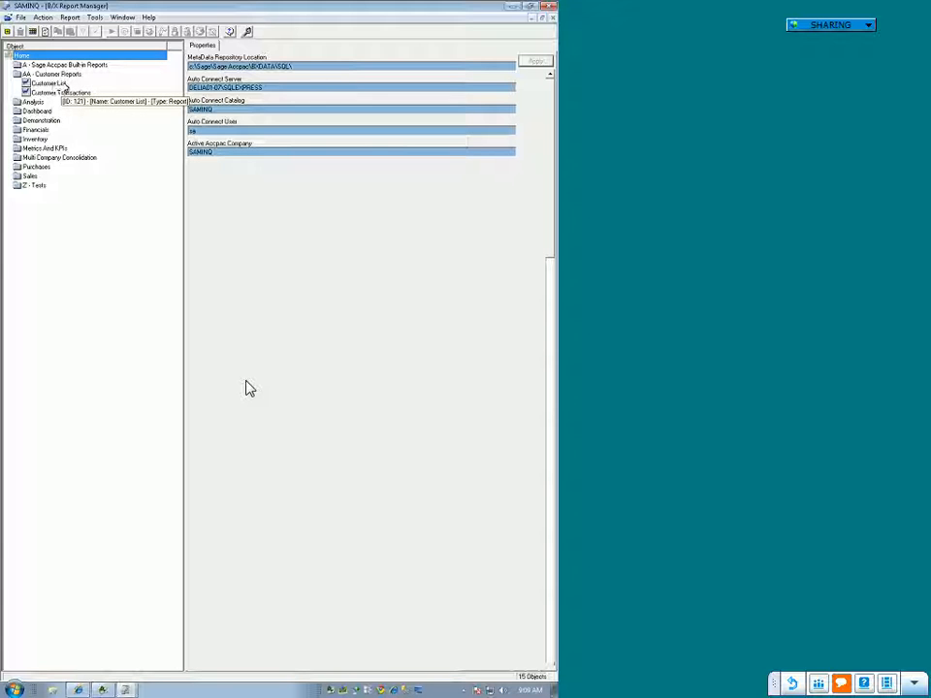
click(59, 84)
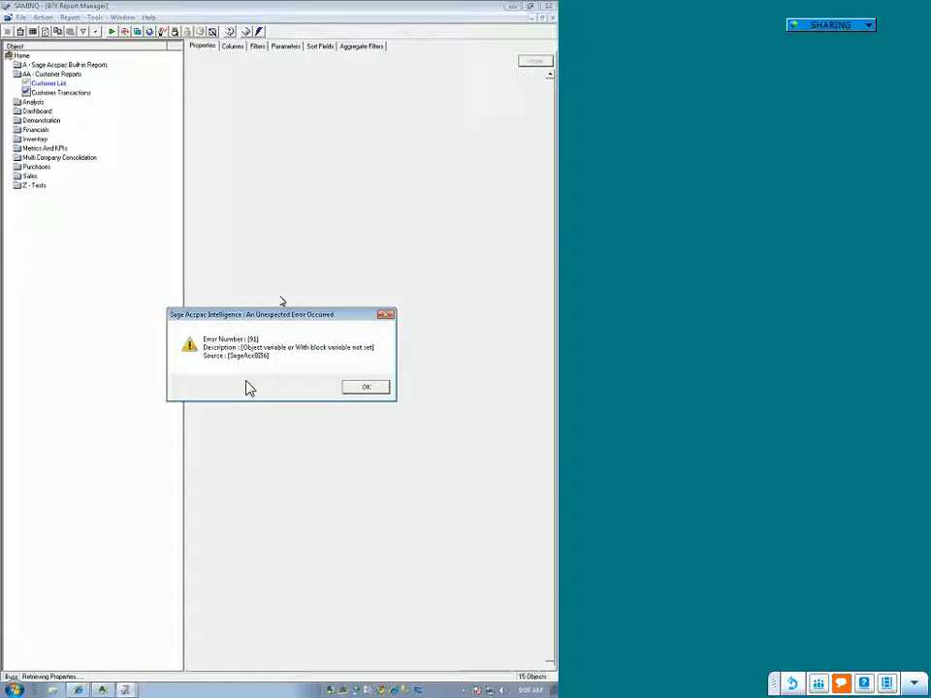
click(367, 388)
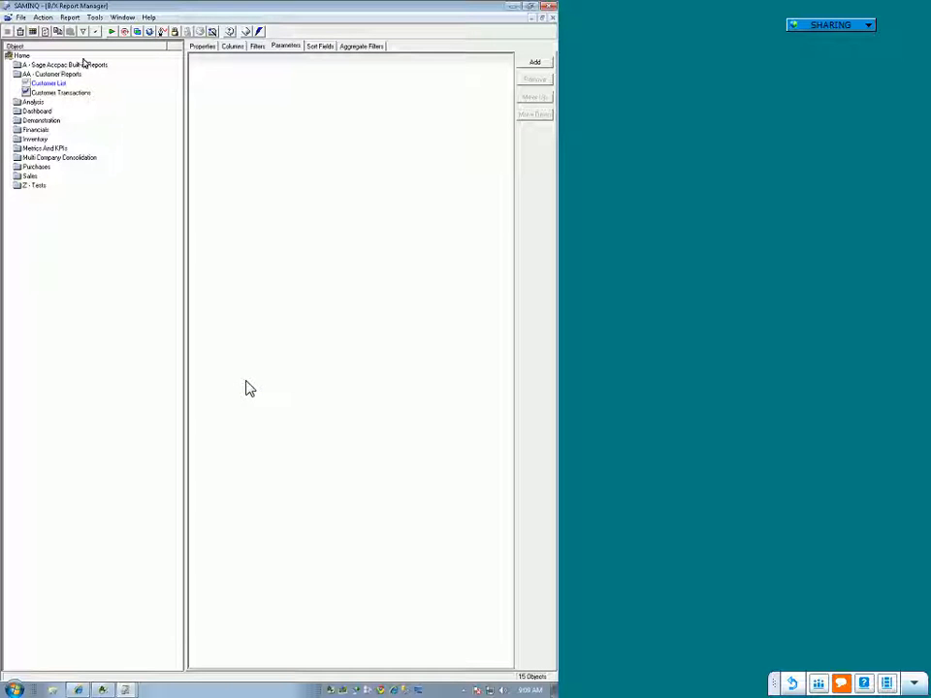
Step: Refresh Home in the original Report Manager window and reload the AA - Customer Reports folder
right_click(27, 56)
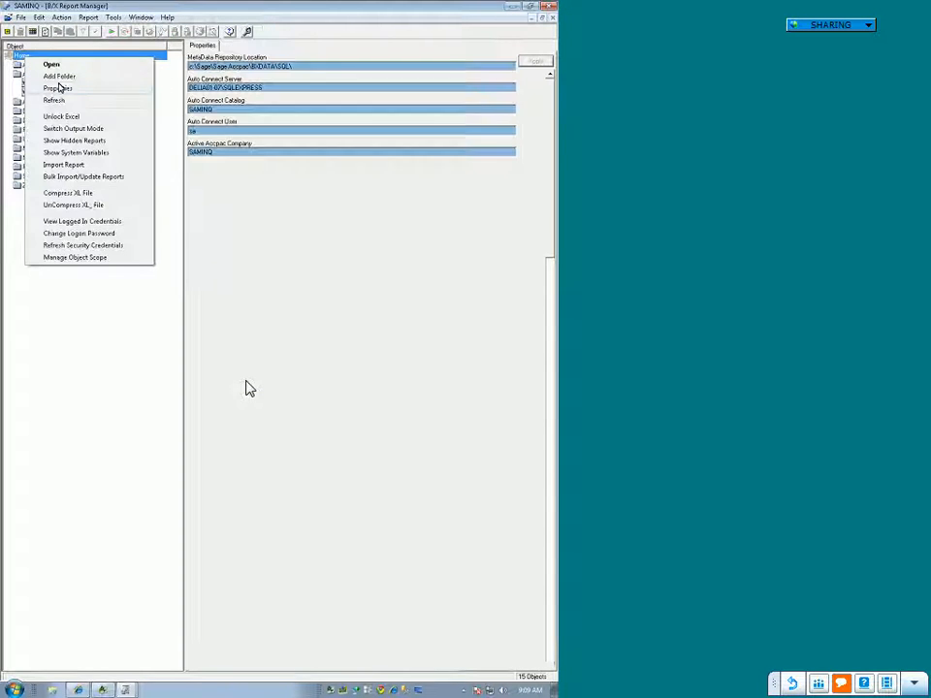
click(61, 100)
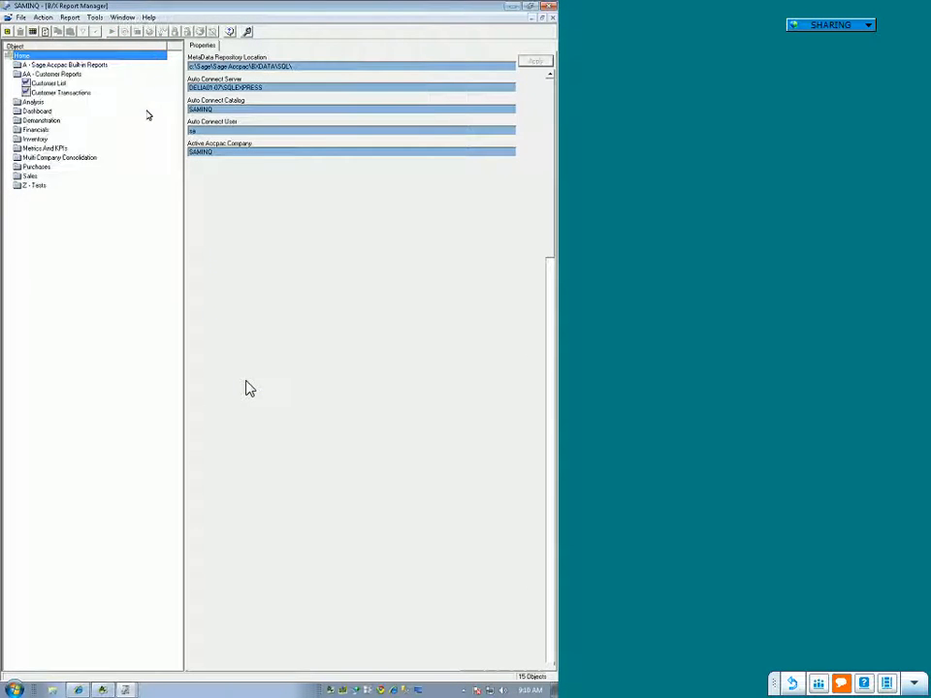
click(61, 65)
double_click(54, 75)
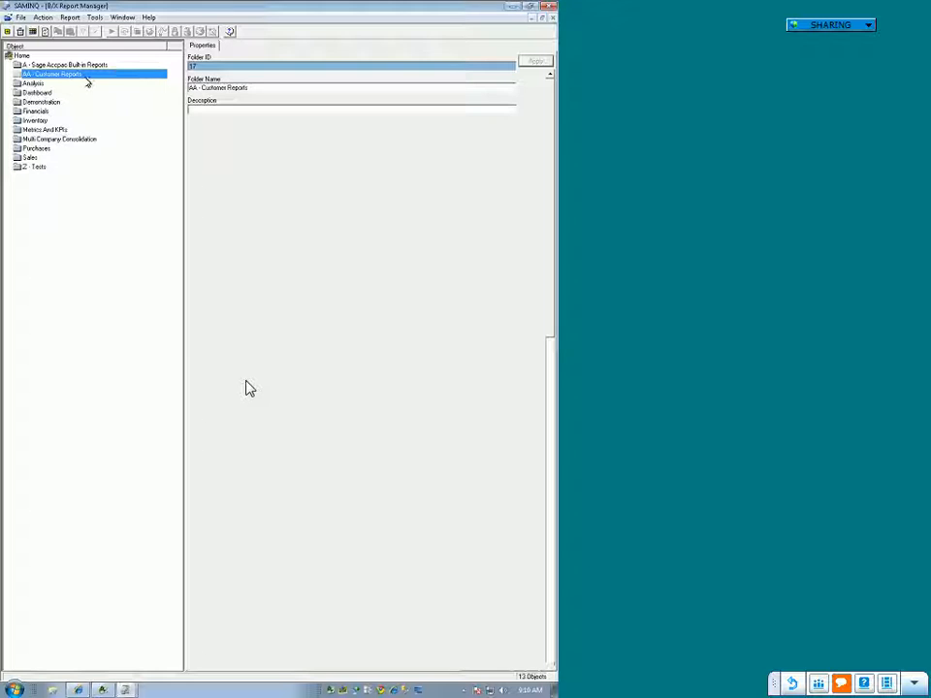
Step: Clear away both Report Manager windows, closing the extra one, and switch to the Connector
click(531, 5)
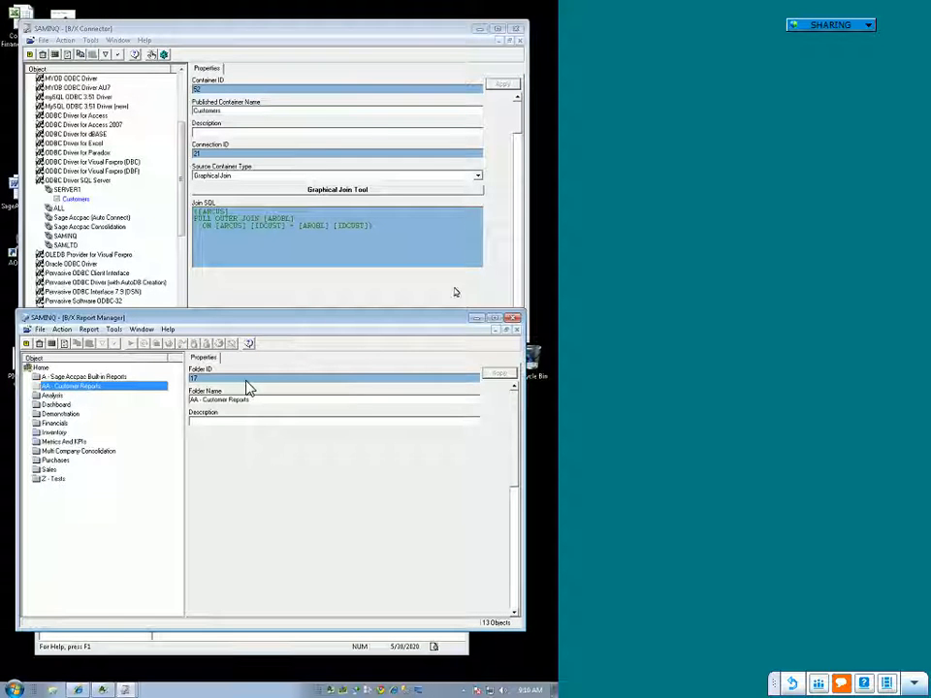
click(477, 315)
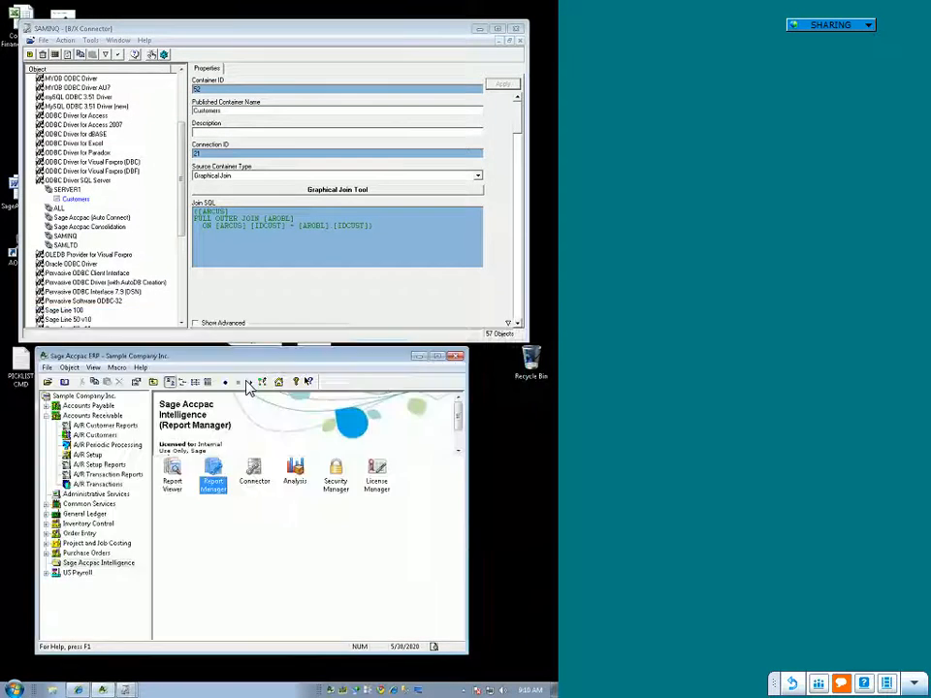
click(125, 689)
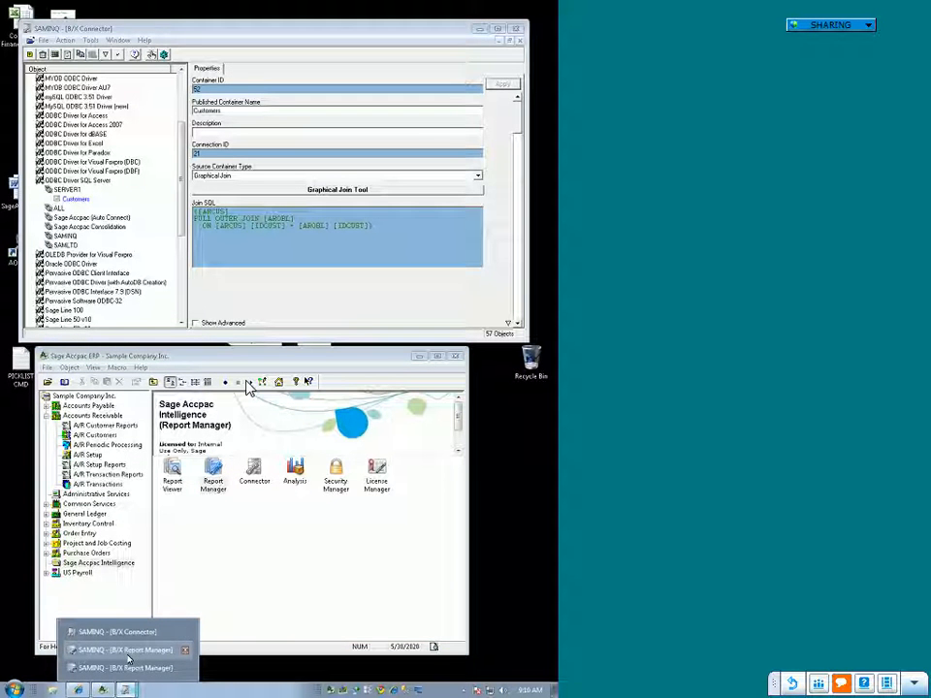
right_click(181, 650)
click(204, 645)
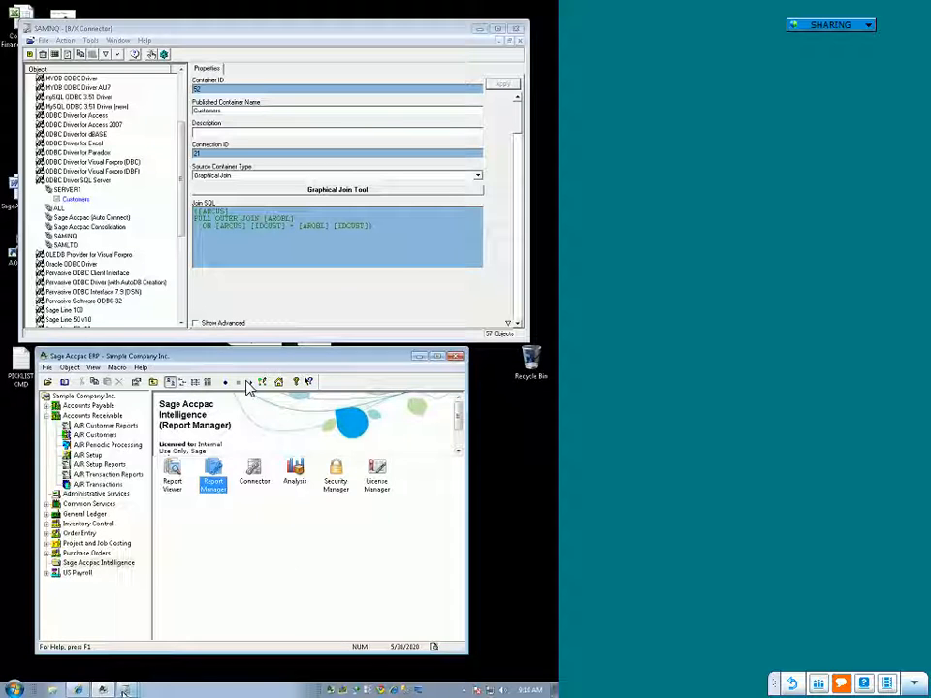
click(125, 689)
click(141, 652)
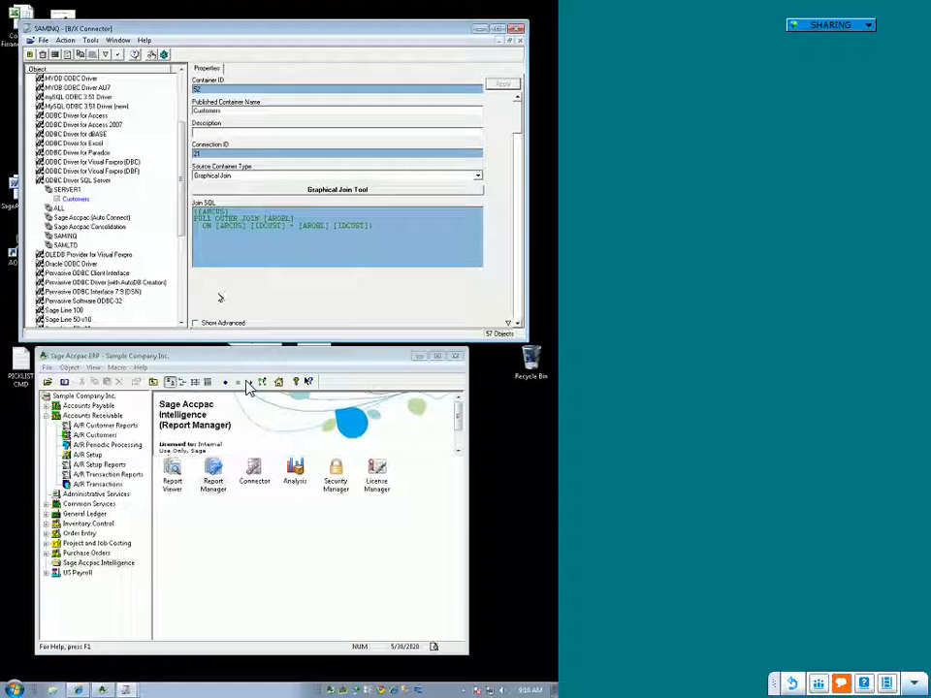
Step: Try to delete the Customers container under SERVER1
click(86, 199)
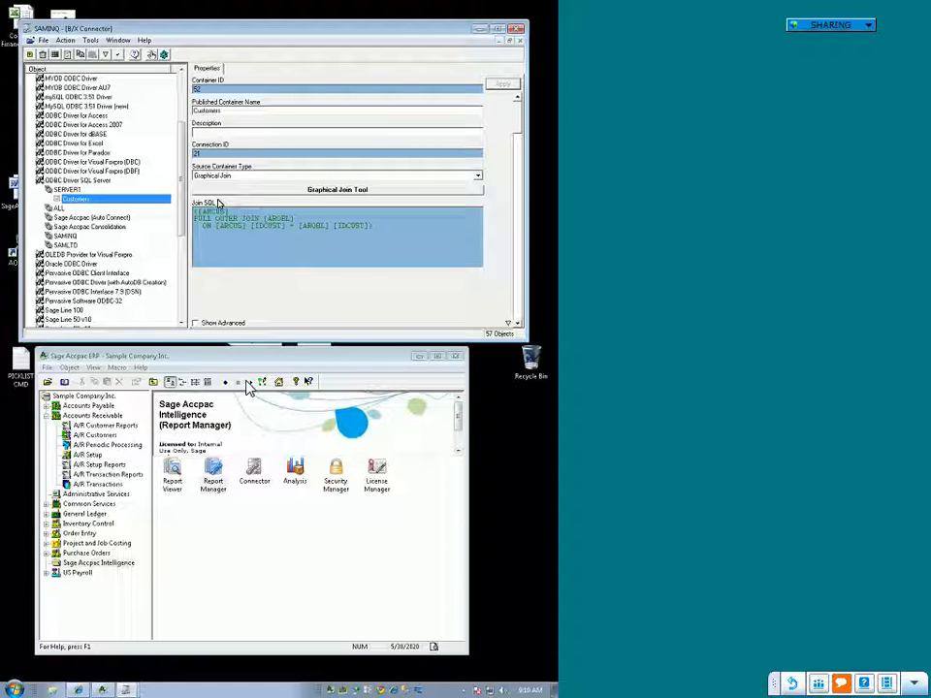
right_click(88, 200)
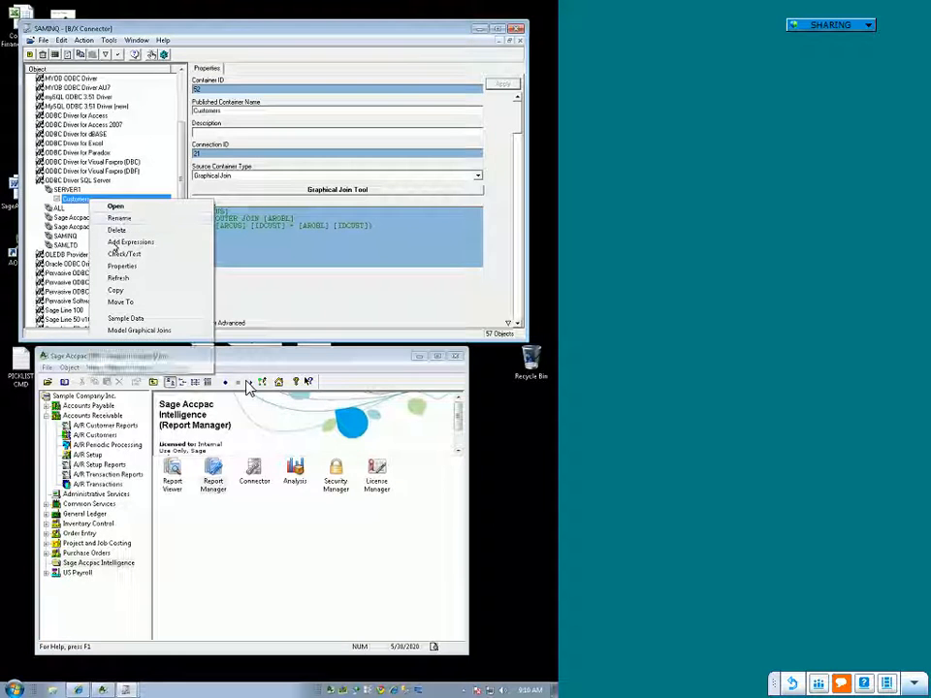
click(119, 231)
click(320, 384)
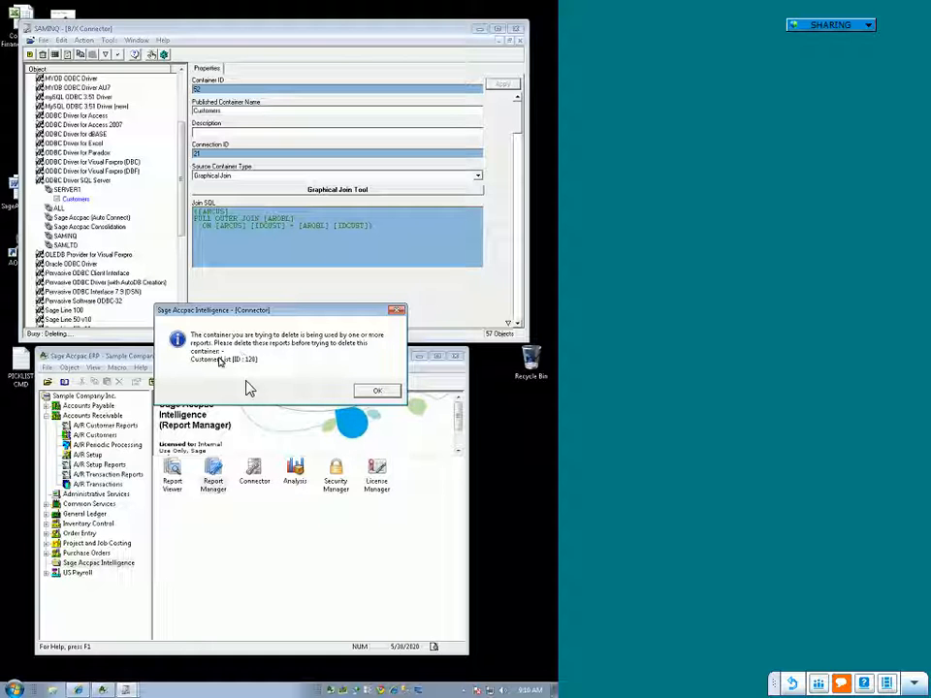
click(380, 392)
Step: In Report Manager, delete the Customer List report from the Z - Tests folder, including its template if unused elsewhere
mouse_move(125, 688)
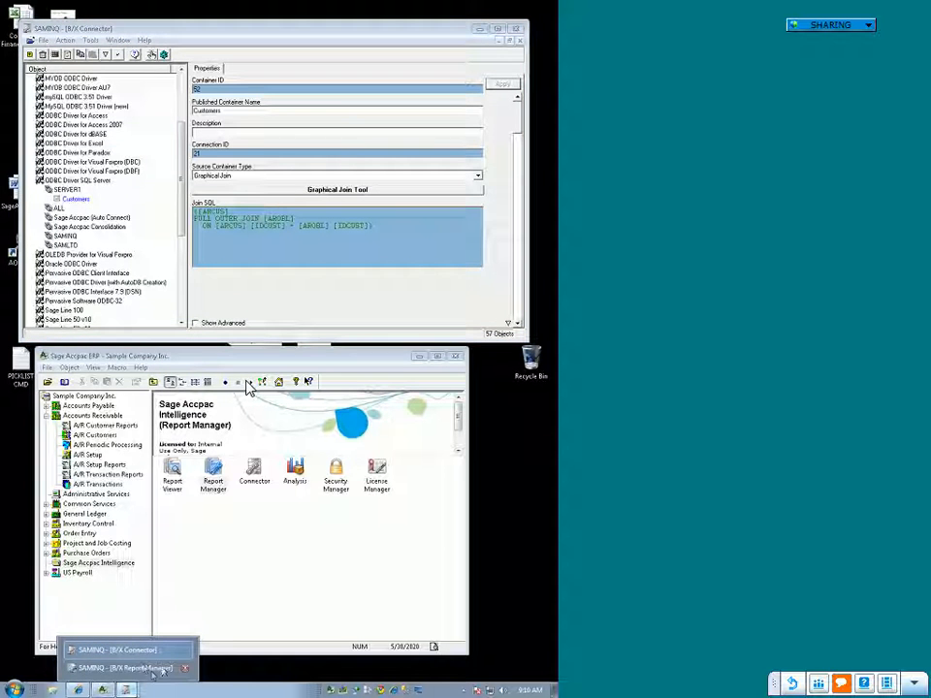
click(151, 671)
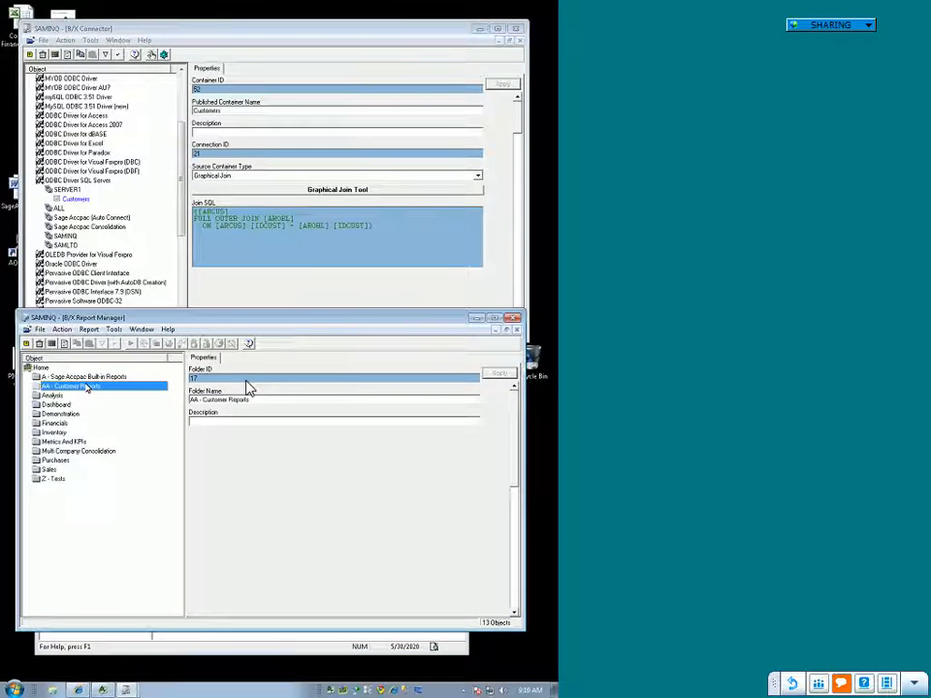
double_click(56, 479)
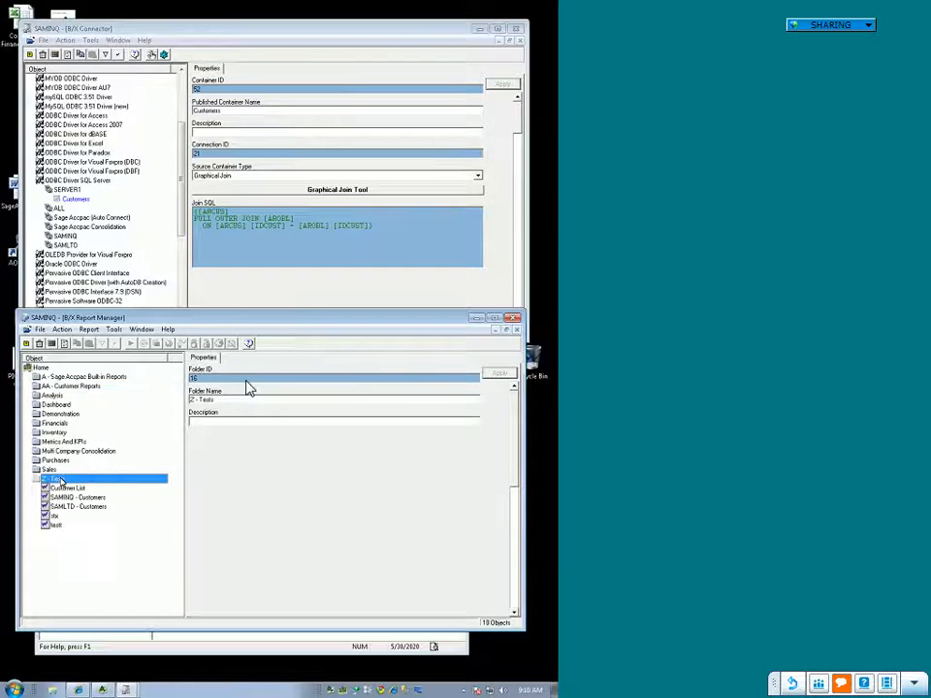
click(70, 489)
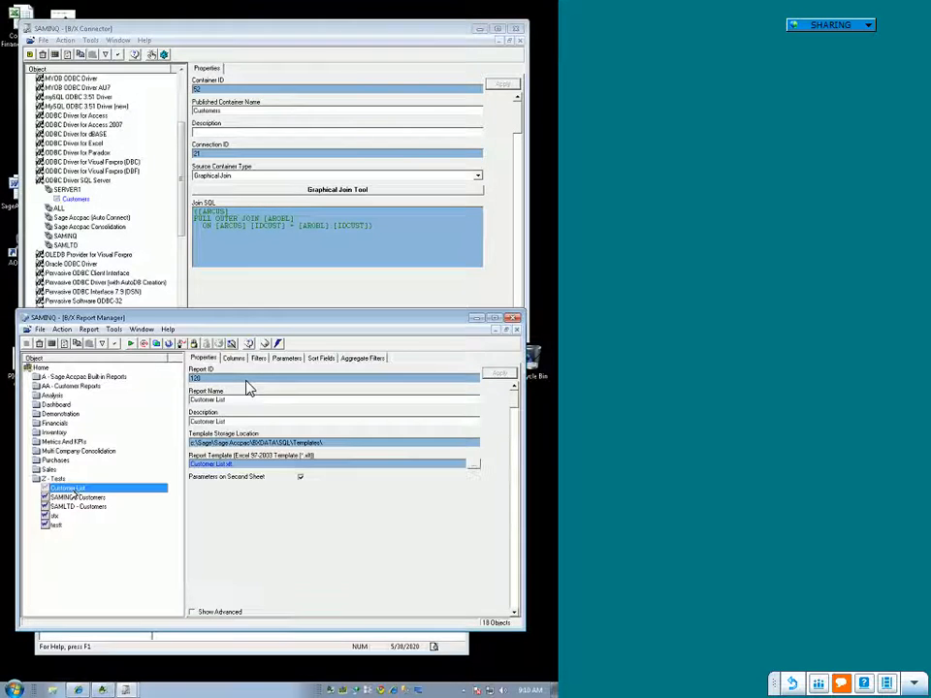
right_click(94, 487)
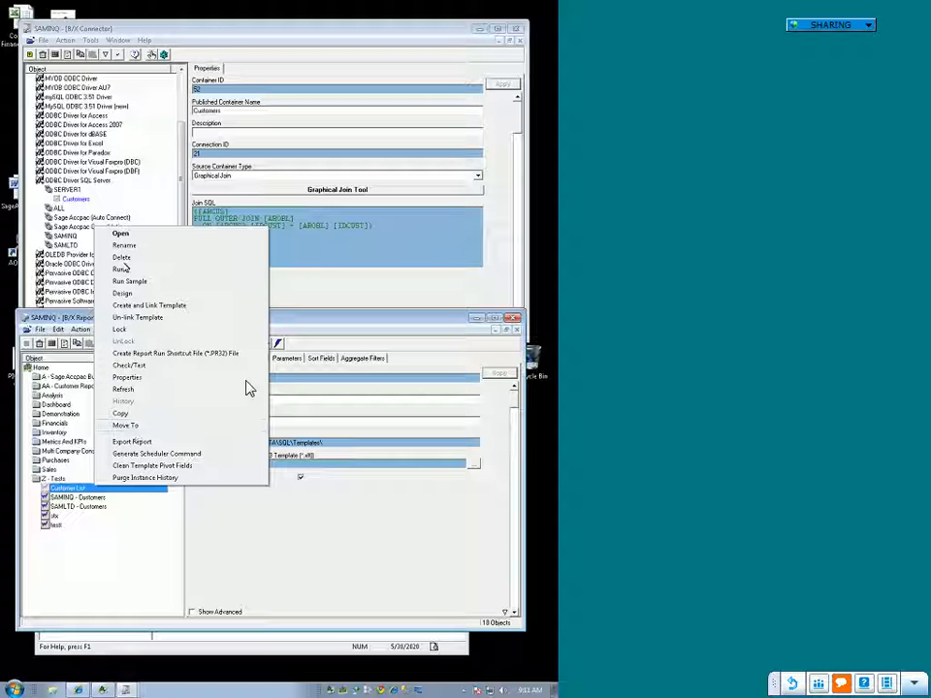
click(121, 257)
click(314, 384)
click(298, 377)
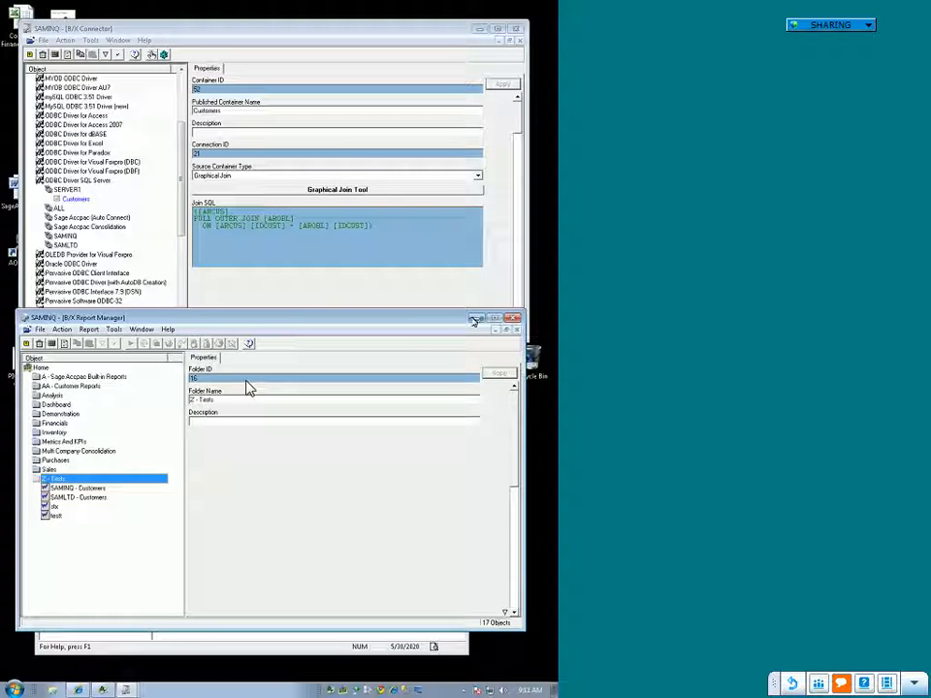
Step: Minimize Report Manager and delete the Customers container under SERVER1 in the Connector
click(475, 319)
right_click(96, 201)
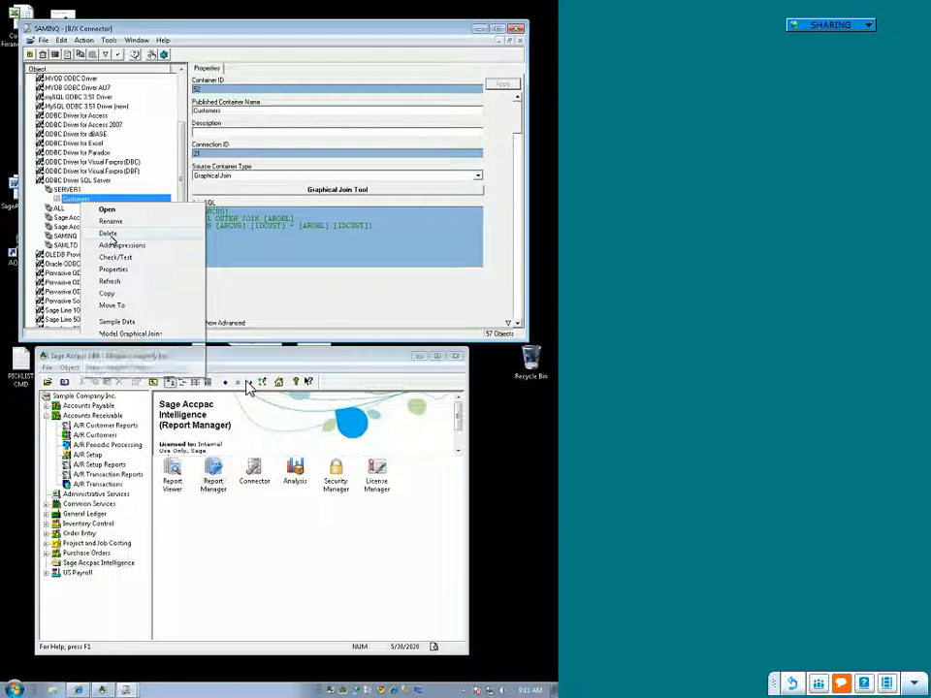
click(108, 233)
key(Return)
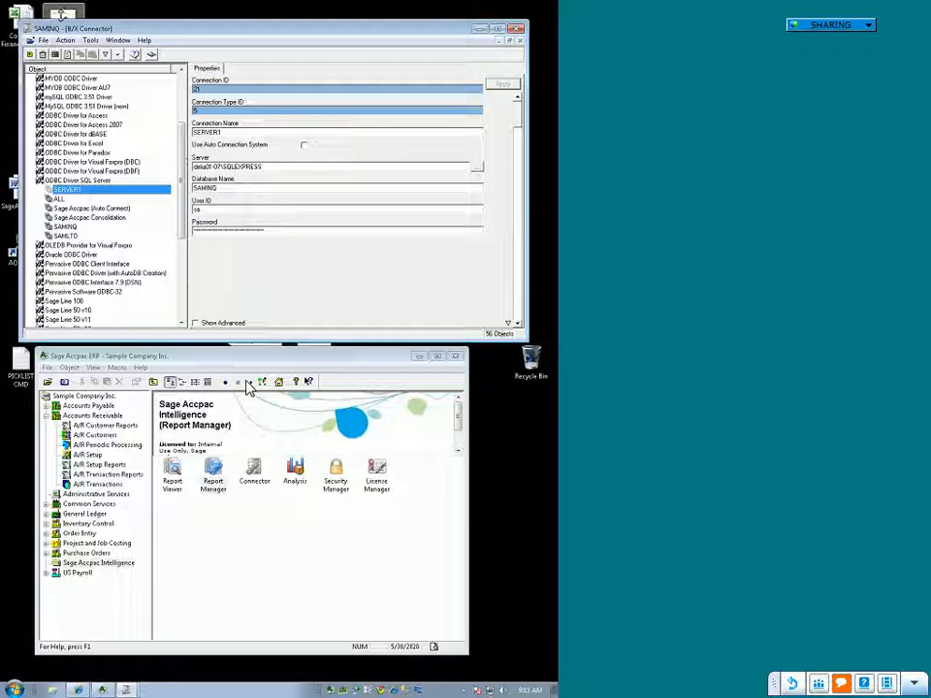
Step: Import the Customer List.al_ export file into the SERVER1 connection, with AA - Customer Reports as the report destination
click(90, 39)
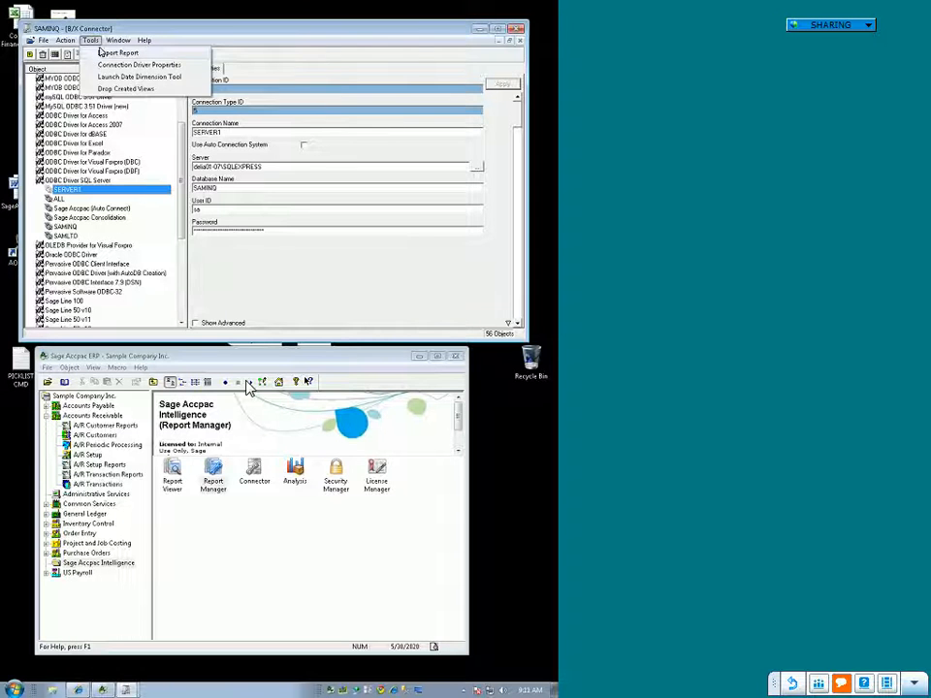
click(98, 53)
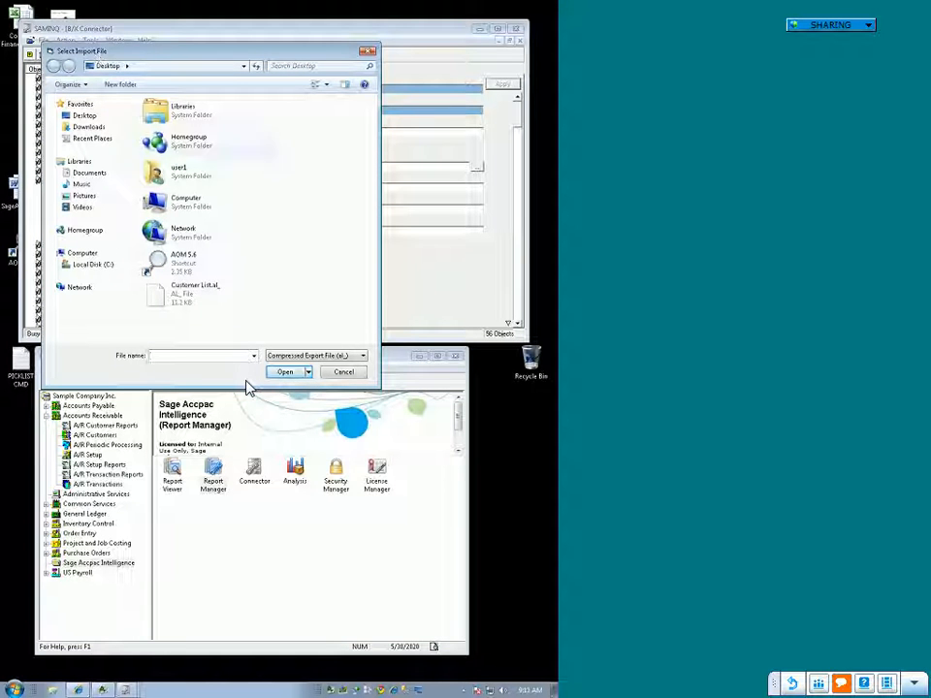
click(150, 294)
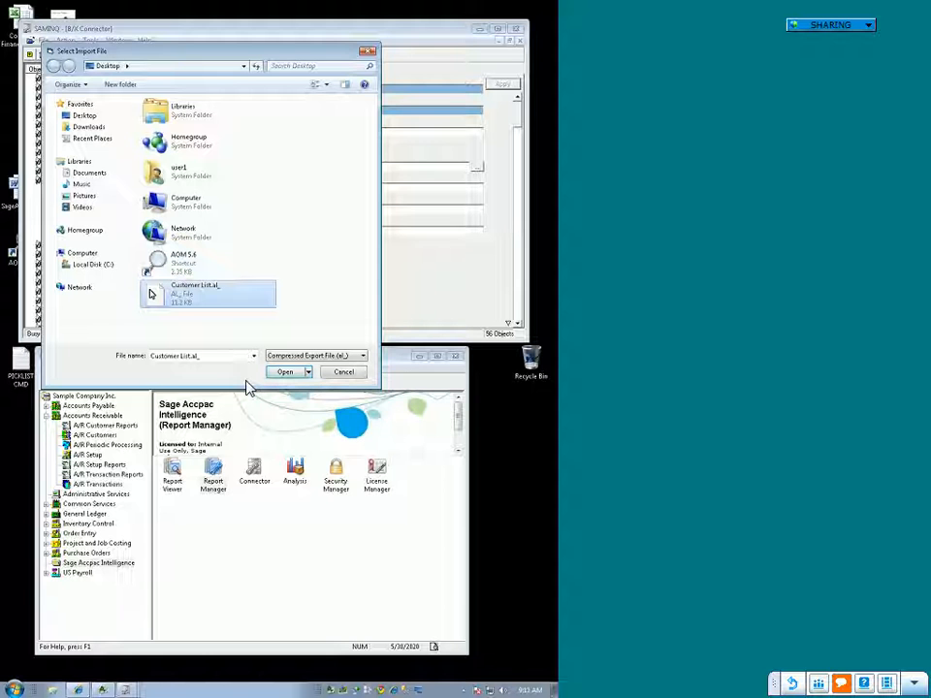
key(Return)
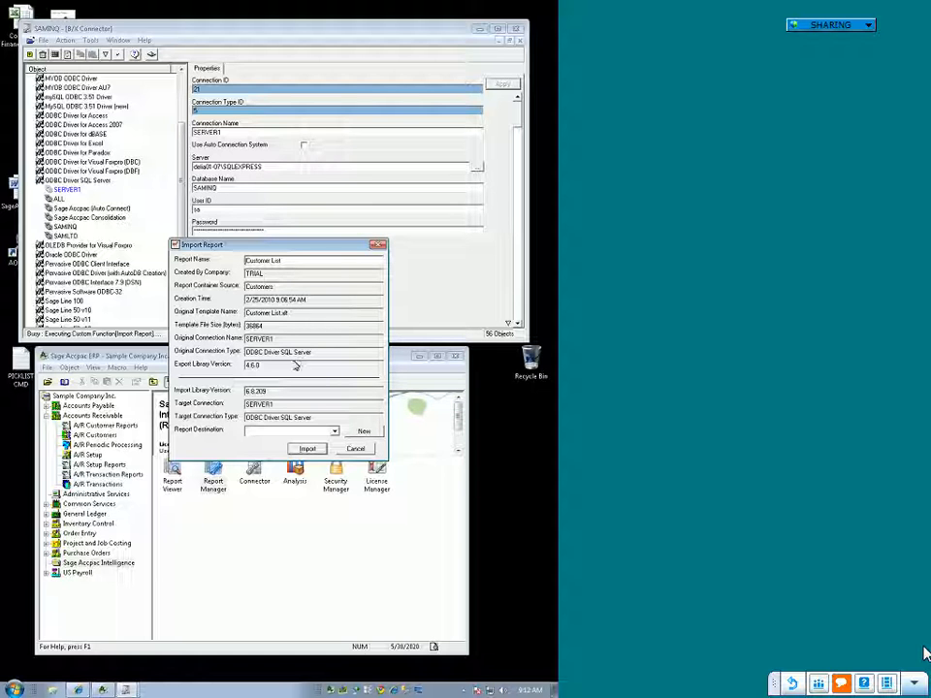
click(334, 432)
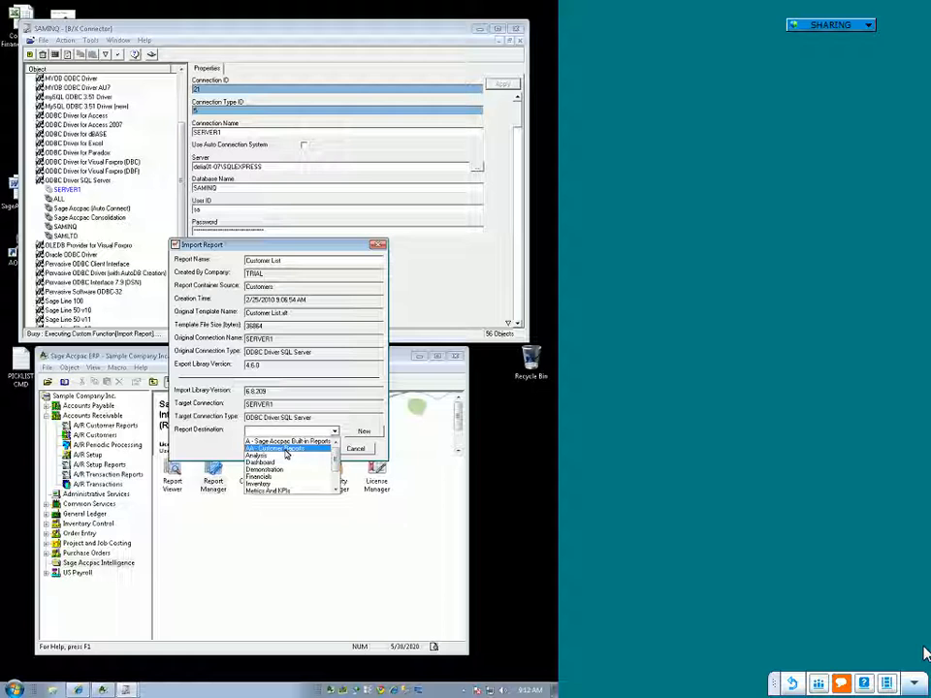
click(193, 447)
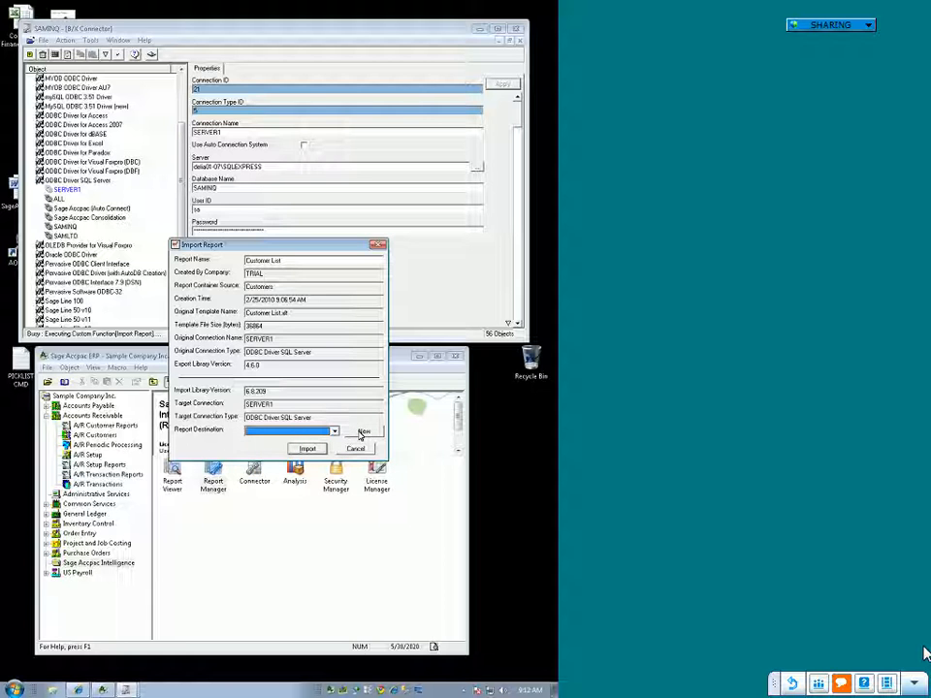
click(336, 433)
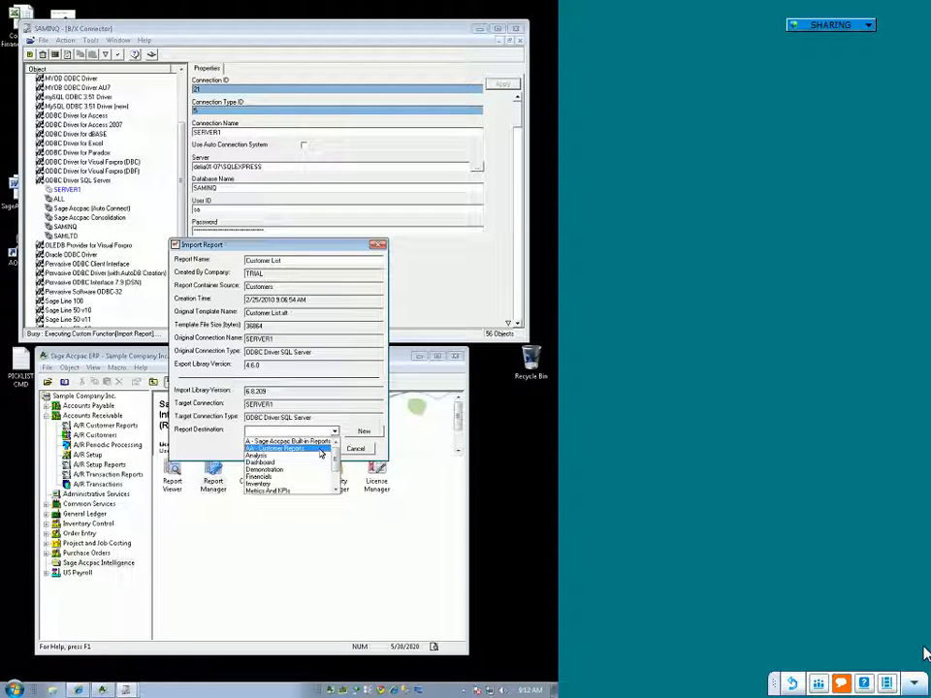
click(295, 453)
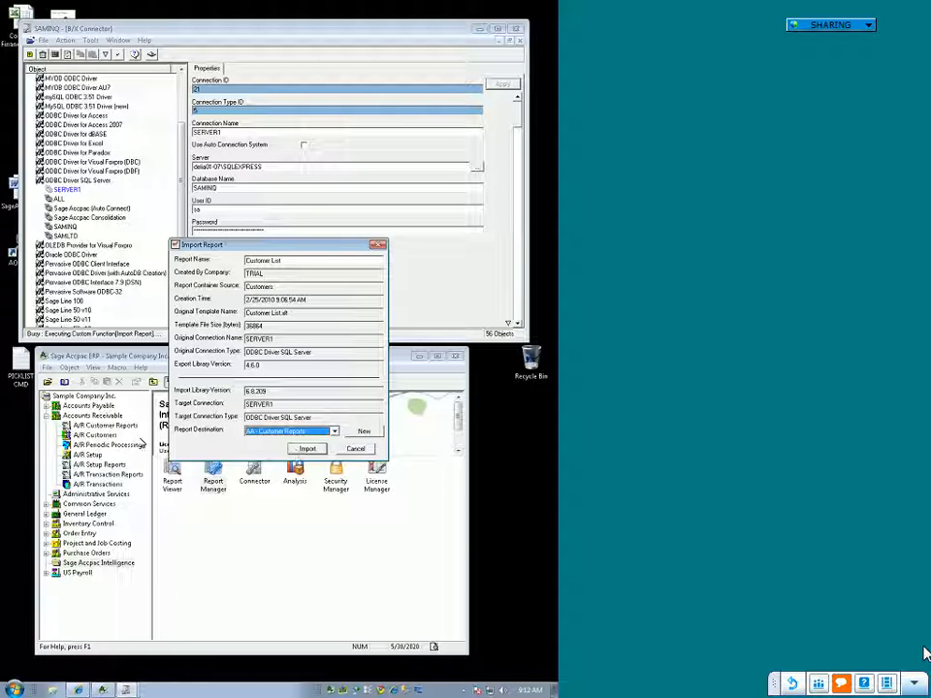
click(308, 450)
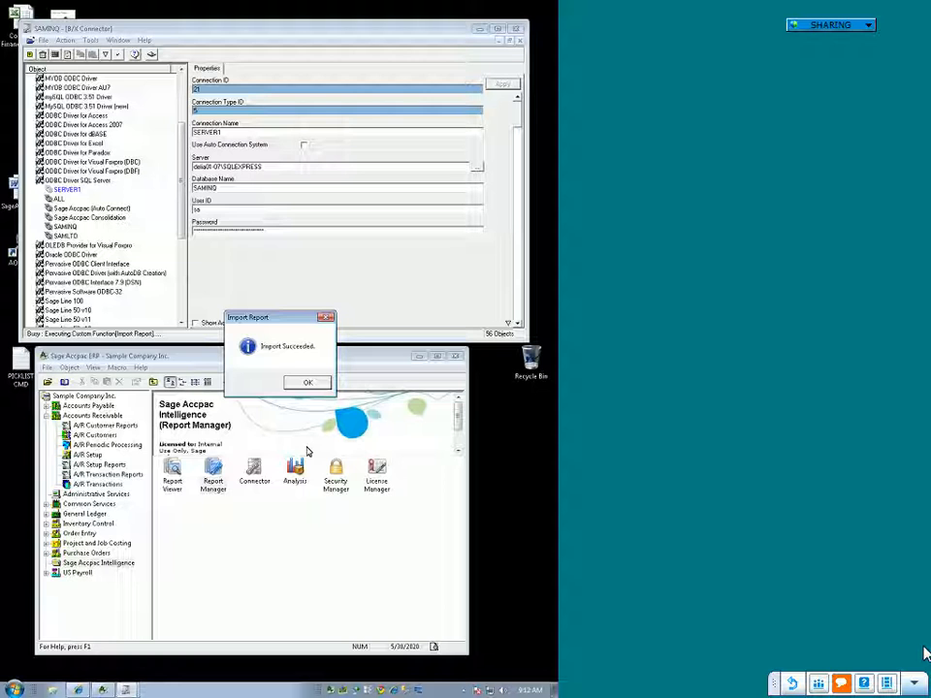
click(304, 382)
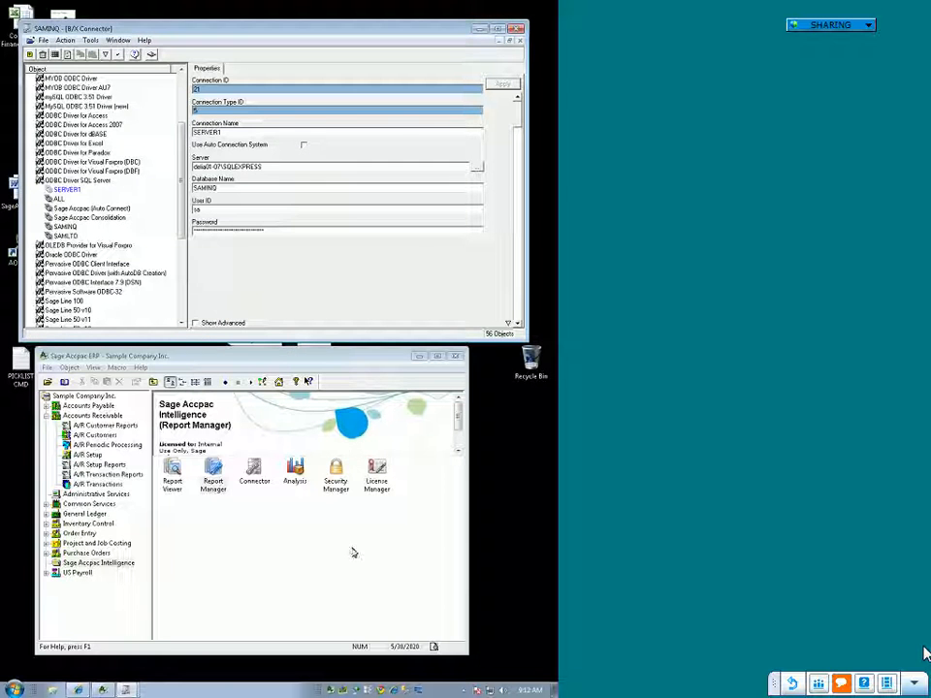
Step: Open Report Manager and check the Customers source container of the Customer List report in AA - Customer Reports
double_click(213, 475)
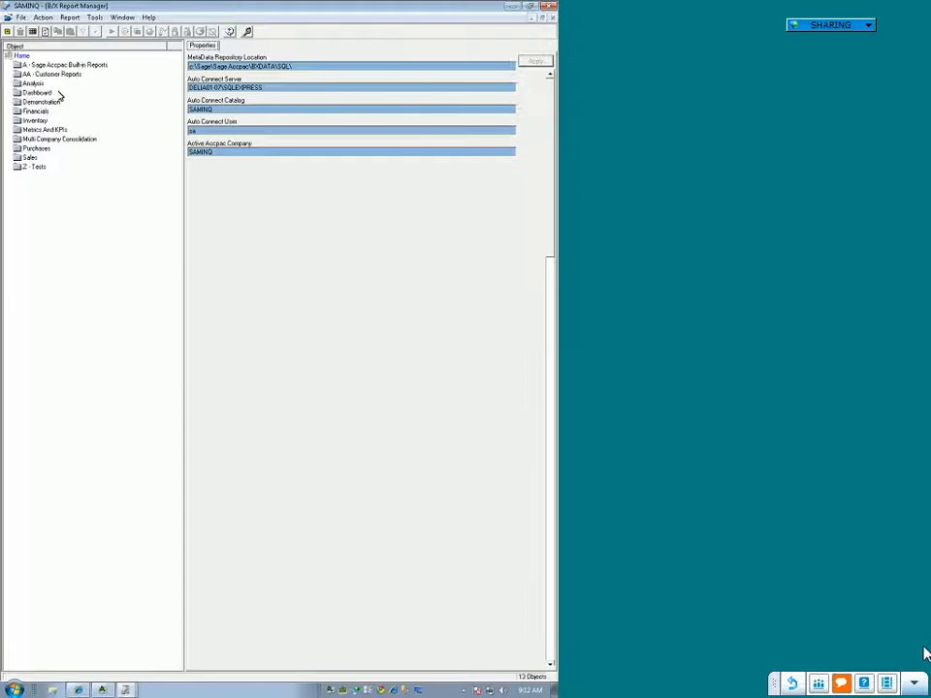
double_click(46, 78)
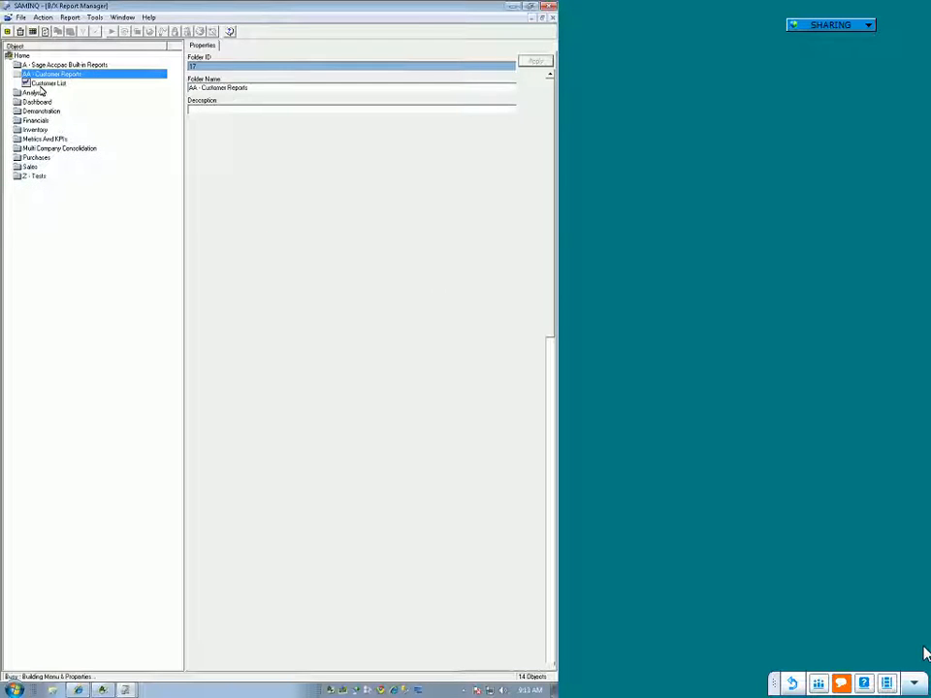
double_click(46, 83)
click(70, 93)
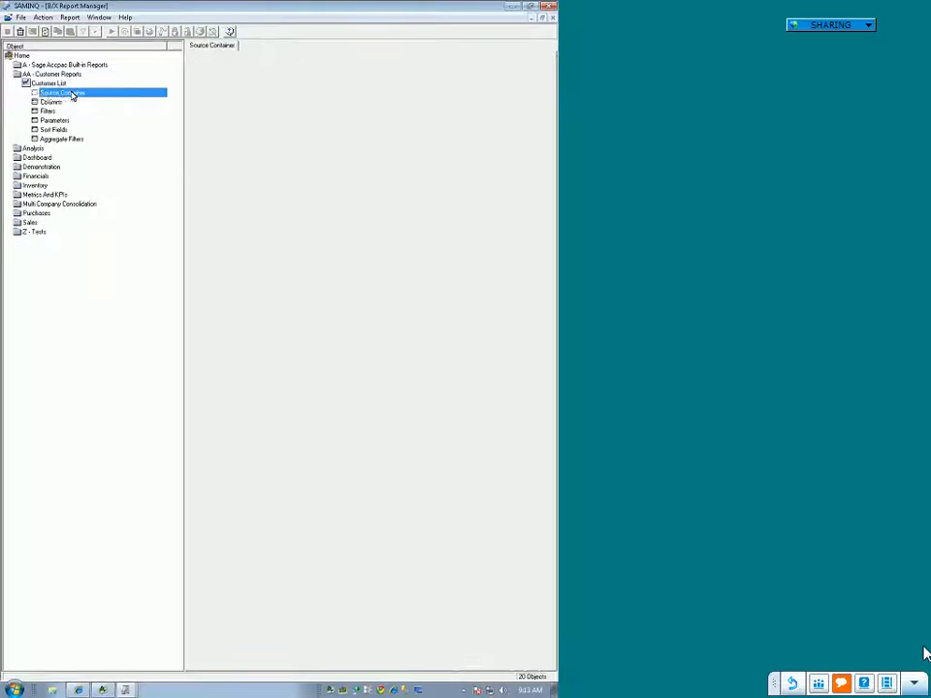
double_click(71, 93)
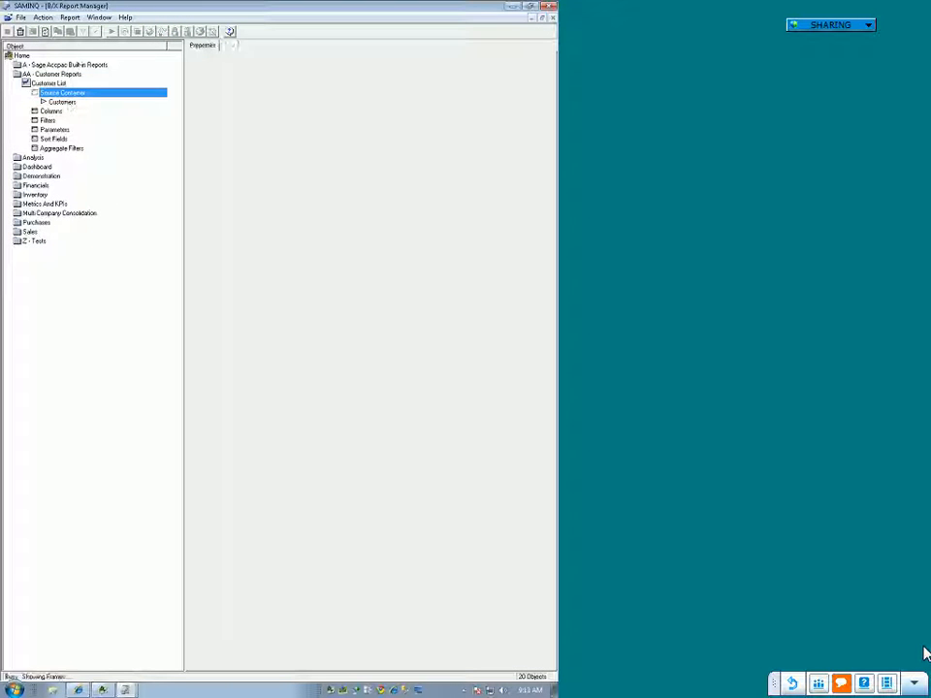
click(64, 102)
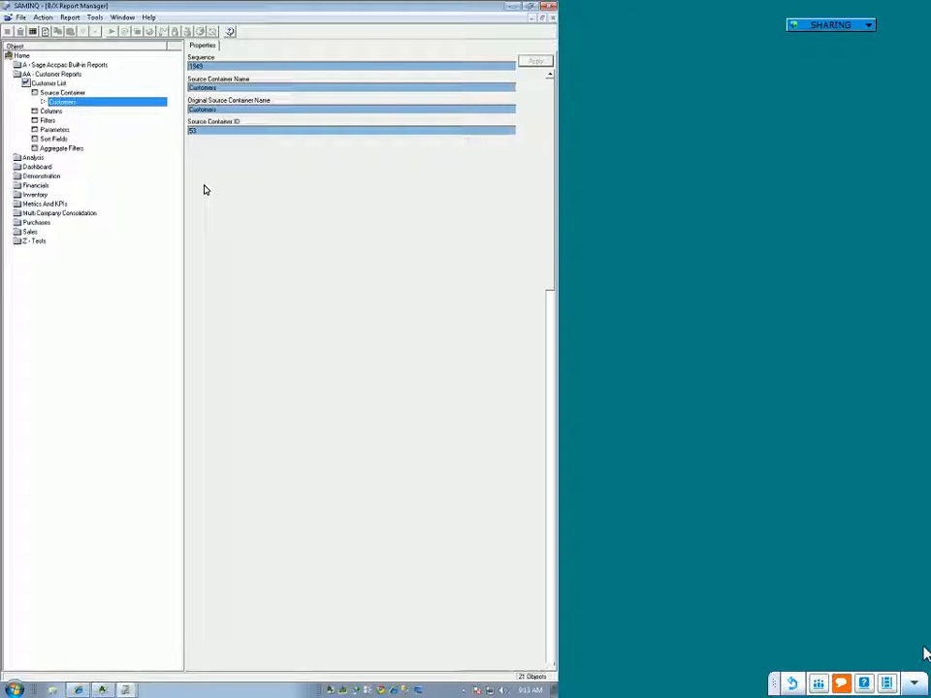
Step: Go to the Customers source container in a new Connector instance and examine its join SQL under SERVER1
click(74, 104)
right_click(73, 104)
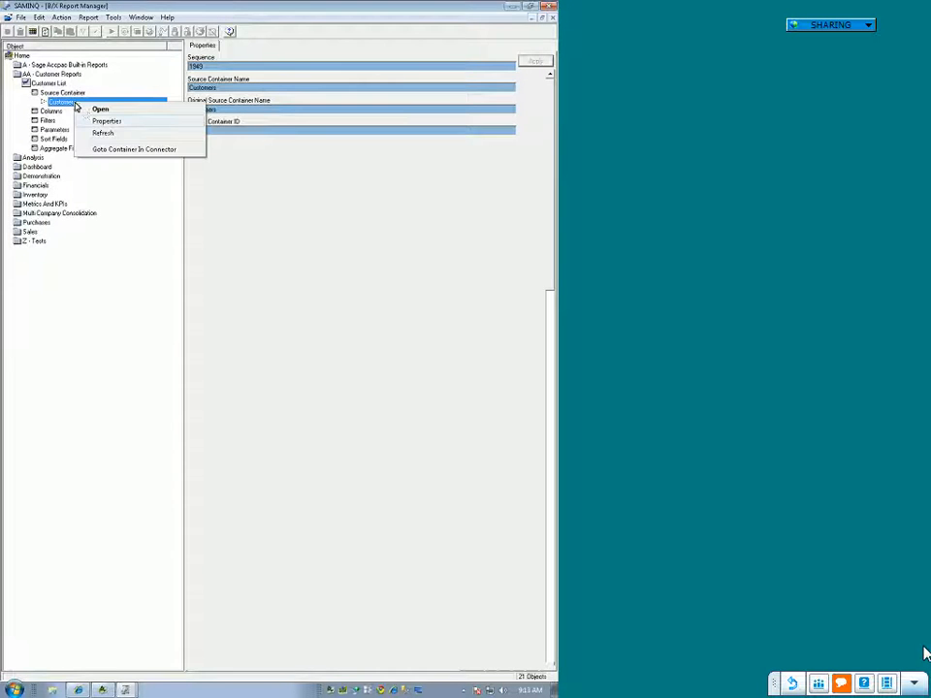
click(109, 151)
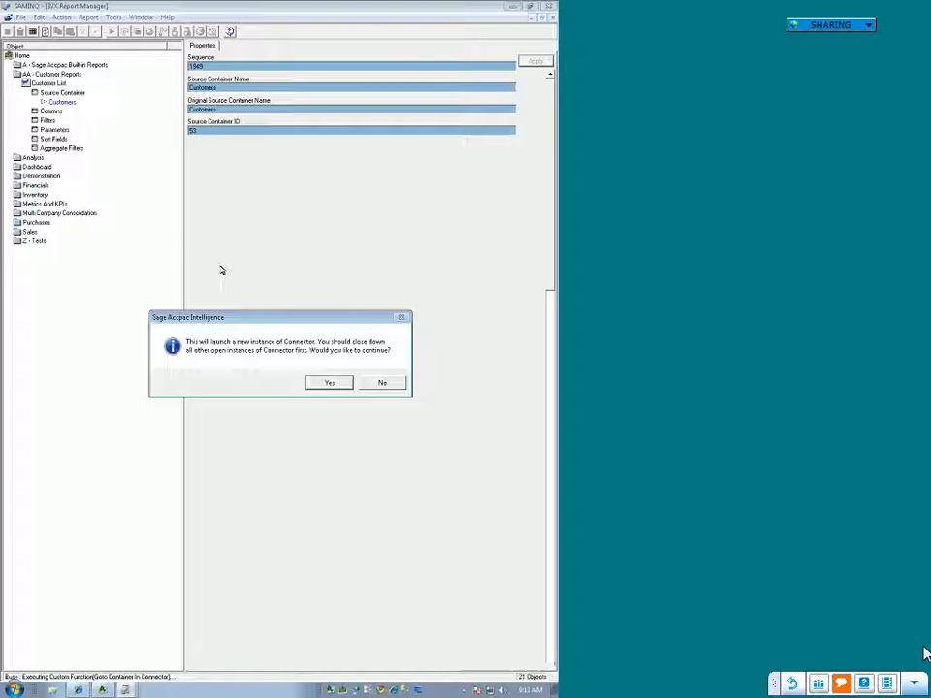
click(326, 384)
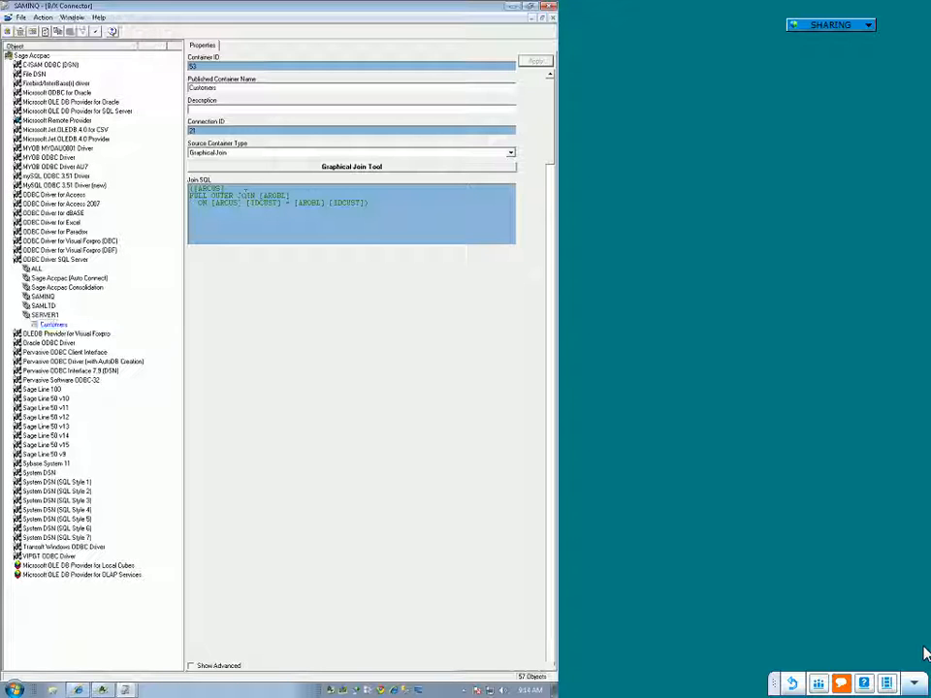
double_click(246, 196)
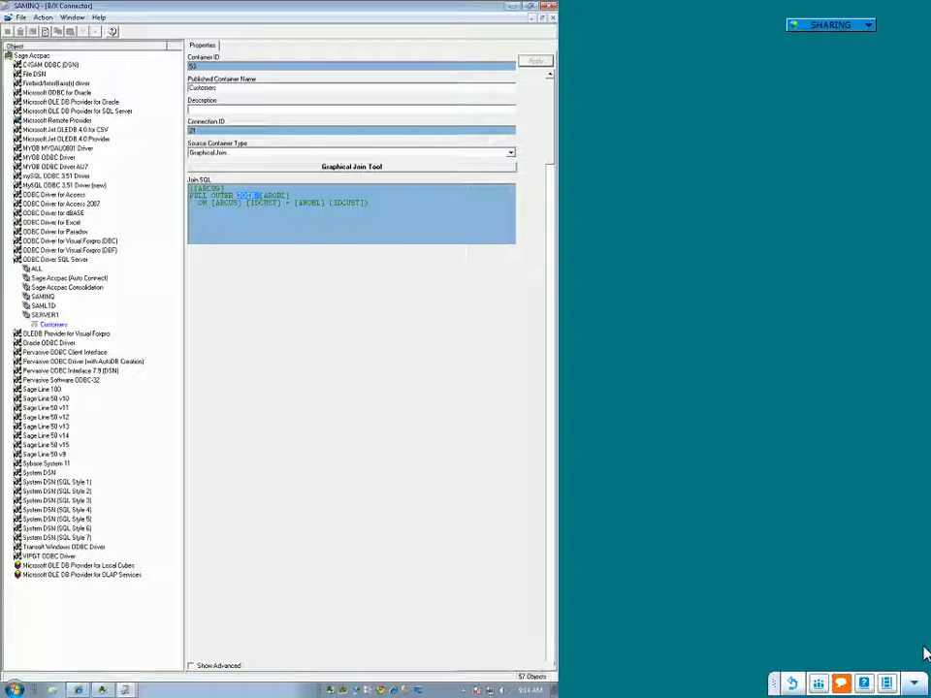
click(104, 288)
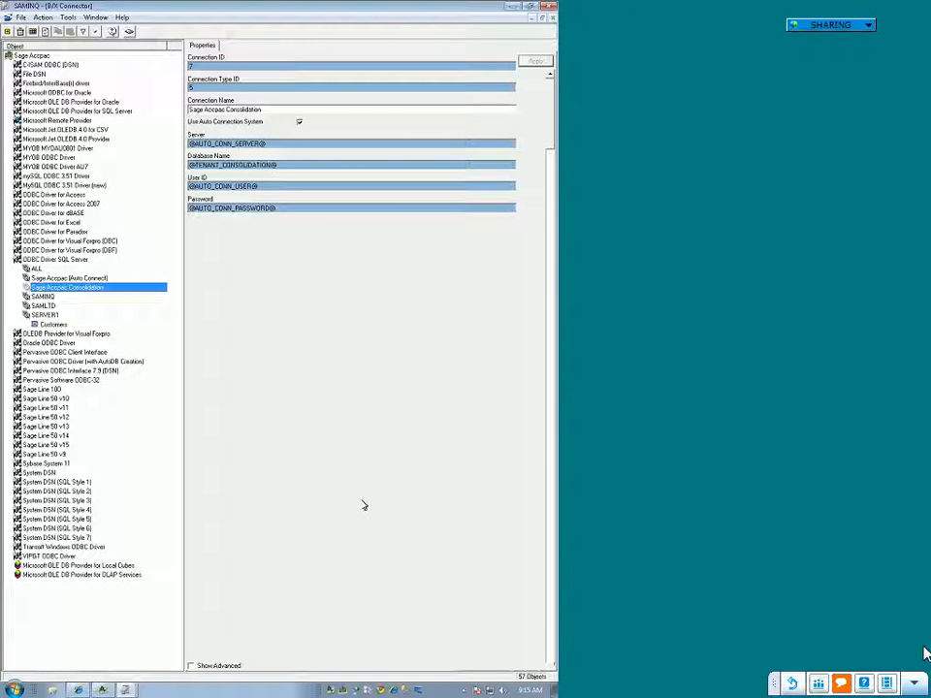
Step: Close the extra Connector and Report Manager windows and switch to the remaining Report Manager
click(127, 688)
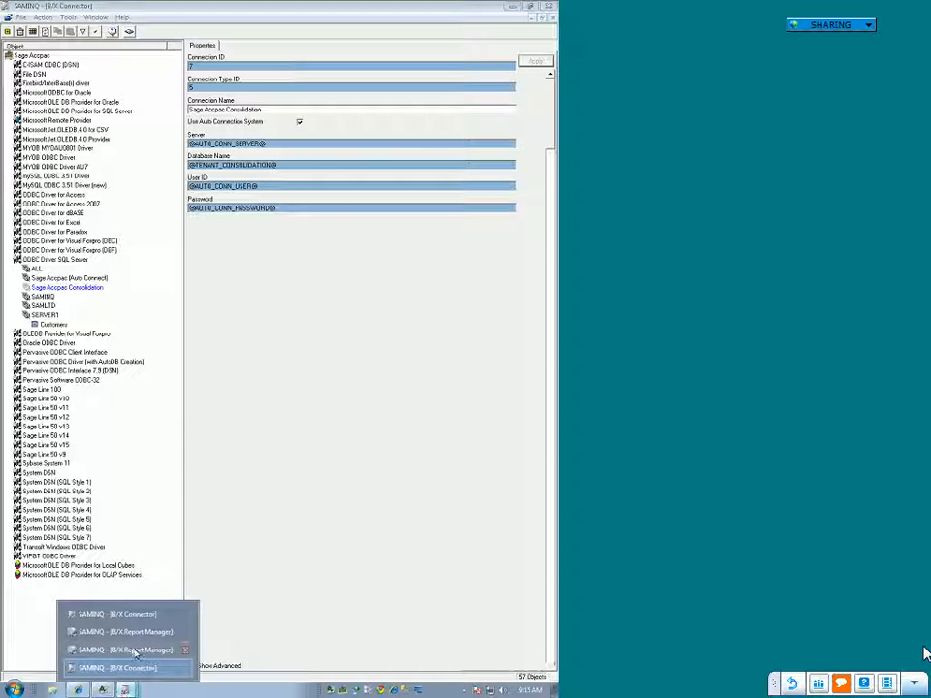
click(185, 669)
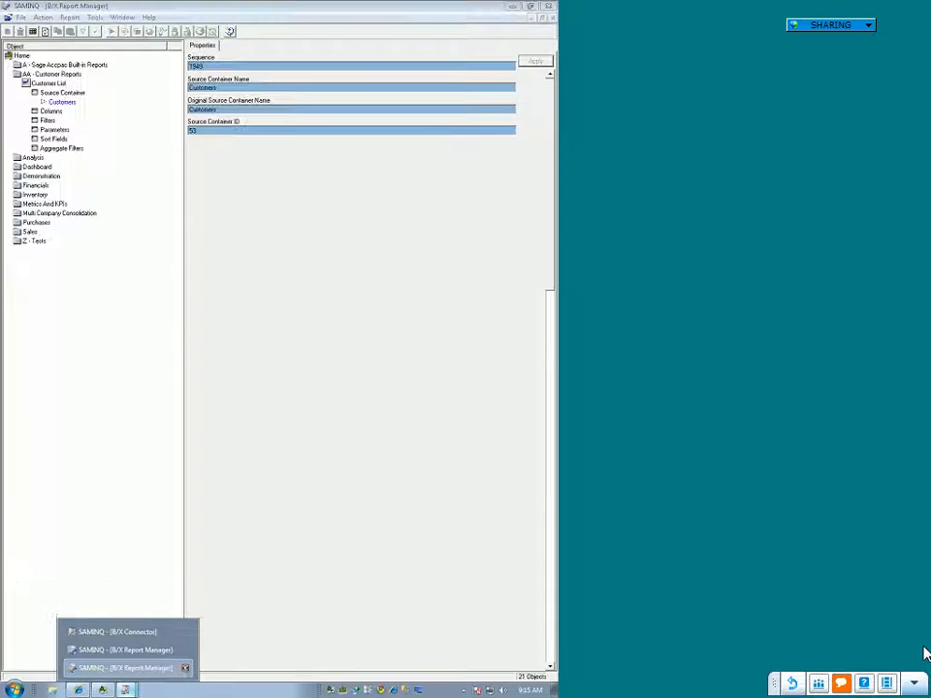
click(182, 671)
click(163, 672)
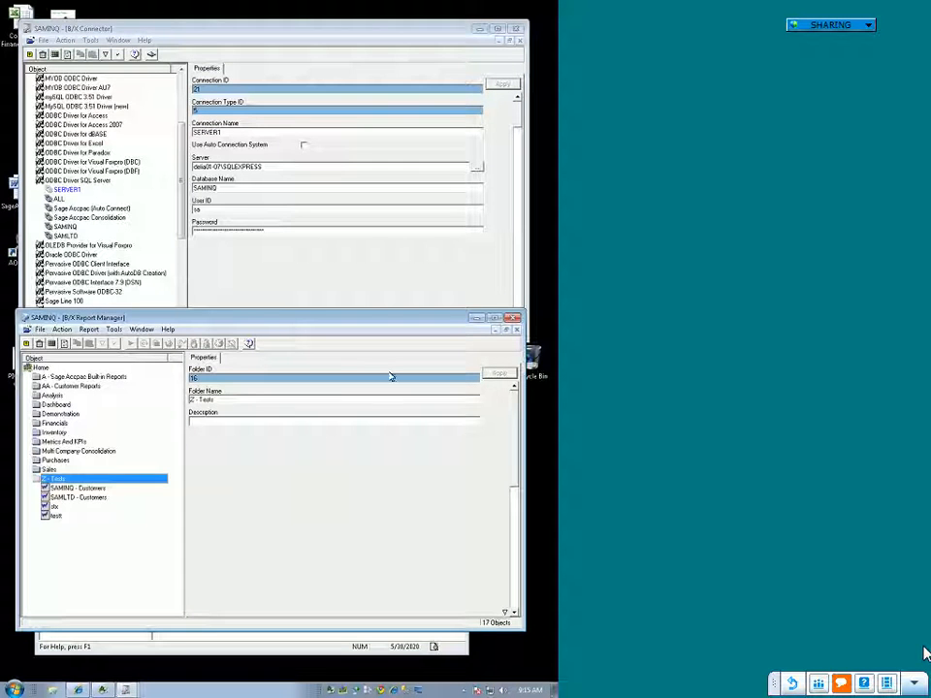
Step: Collapse the Z - Tests folder, select the Customer List report under AA - Customer Reports, and maximize Report Manager
double_click(50, 480)
click(70, 386)
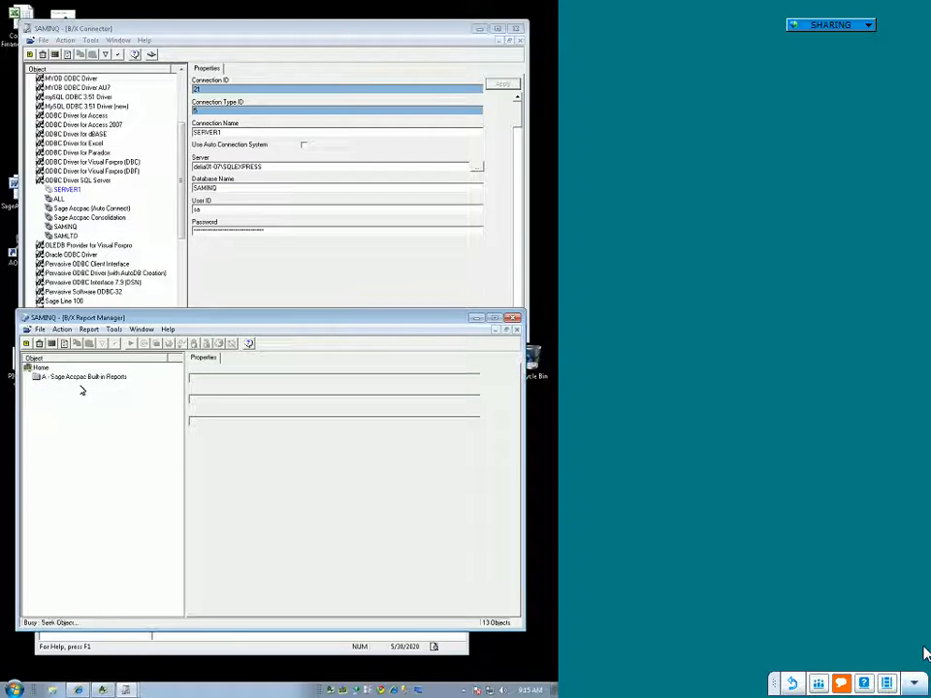
click(62, 397)
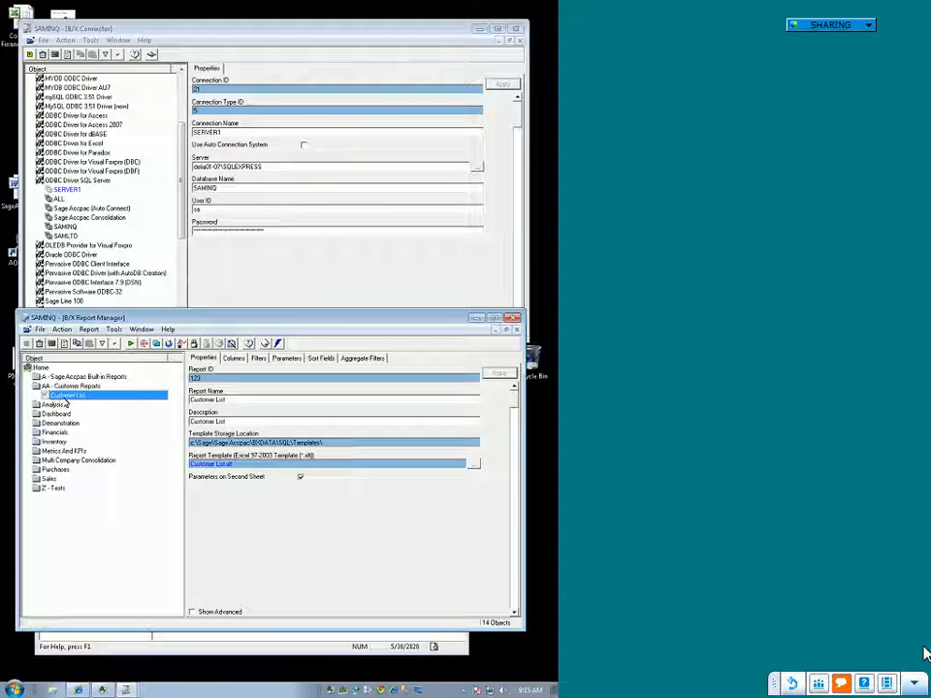
click(495, 319)
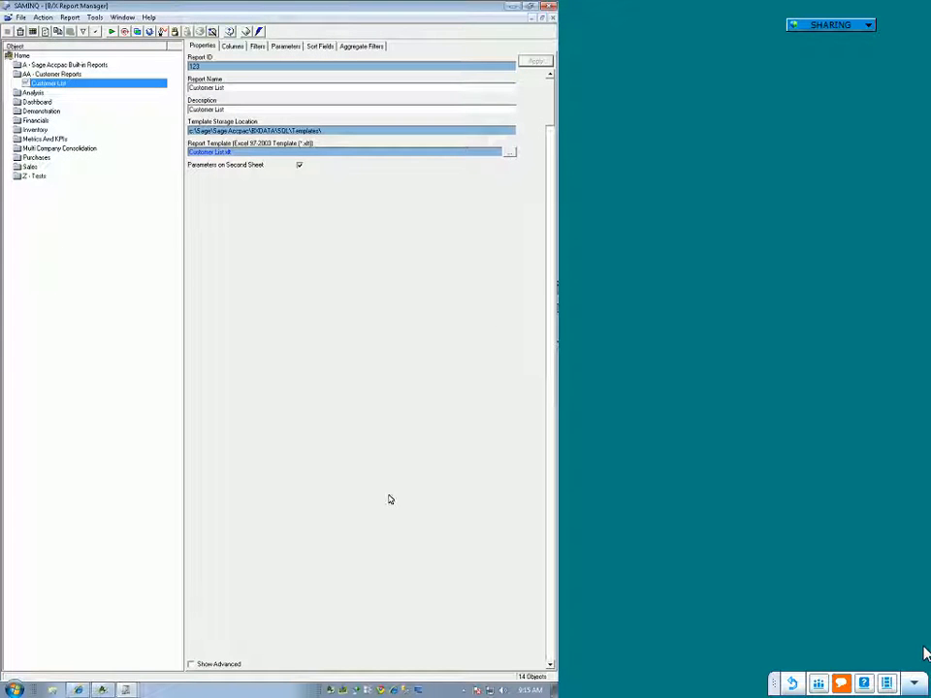
Step: Show the Customer List report's advanced properties, enable Protect The Output Book, and save the change
click(192, 665)
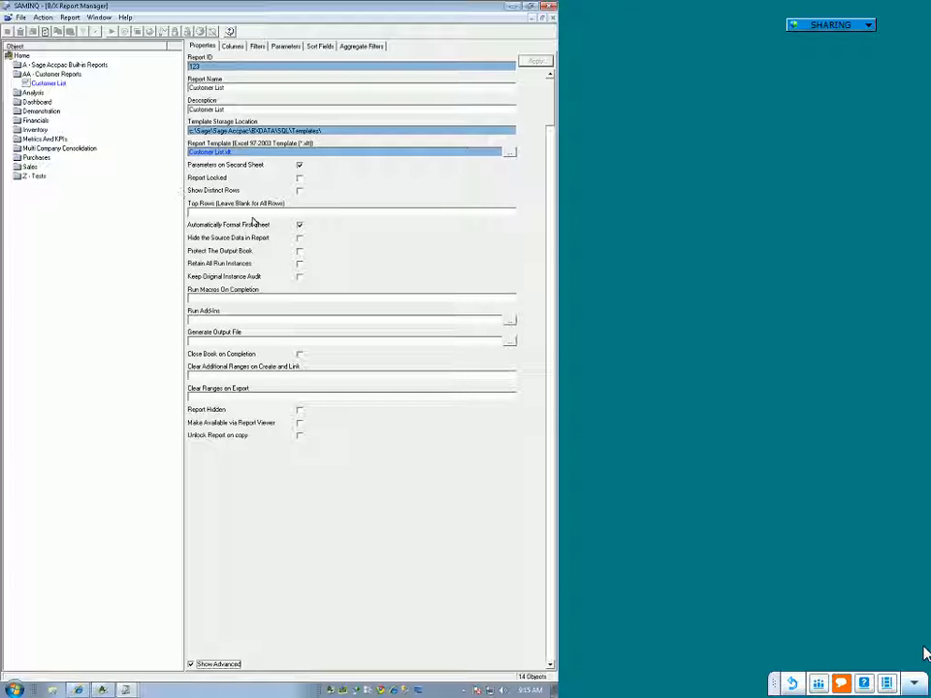
click(299, 251)
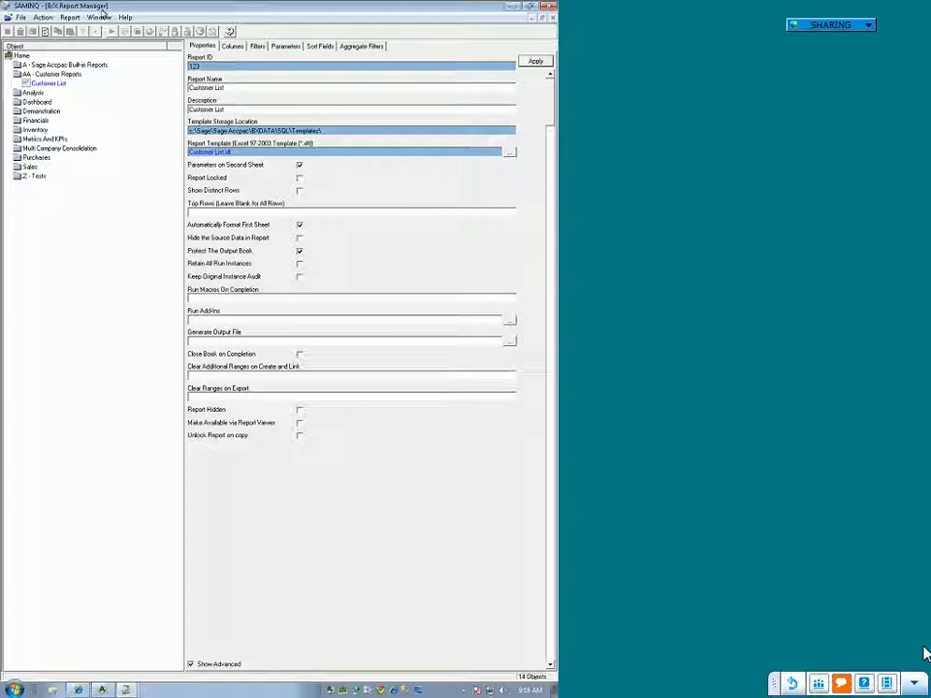
click(50, 85)
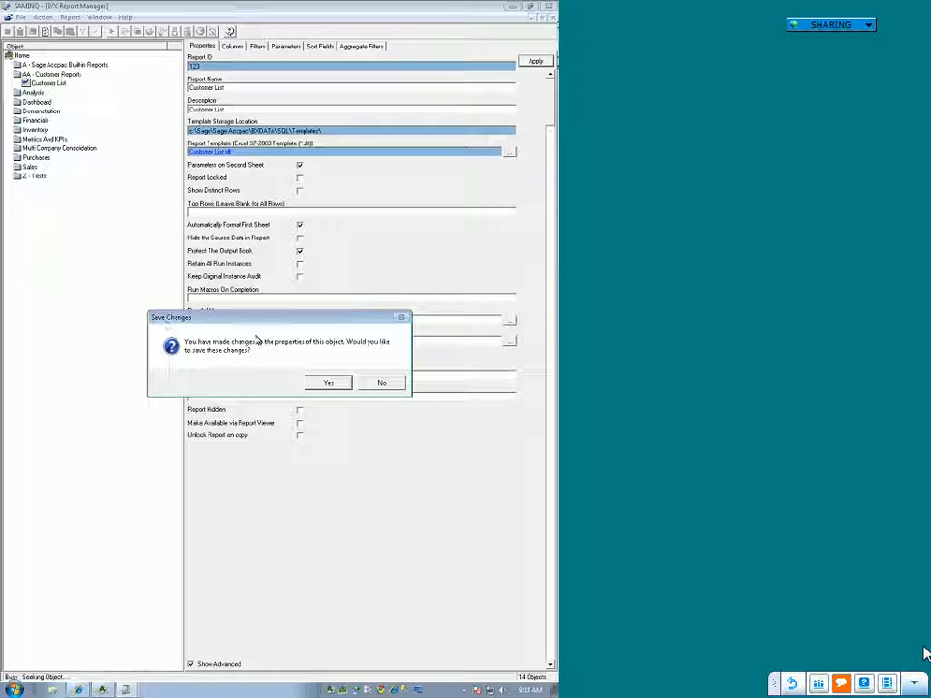
click(323, 384)
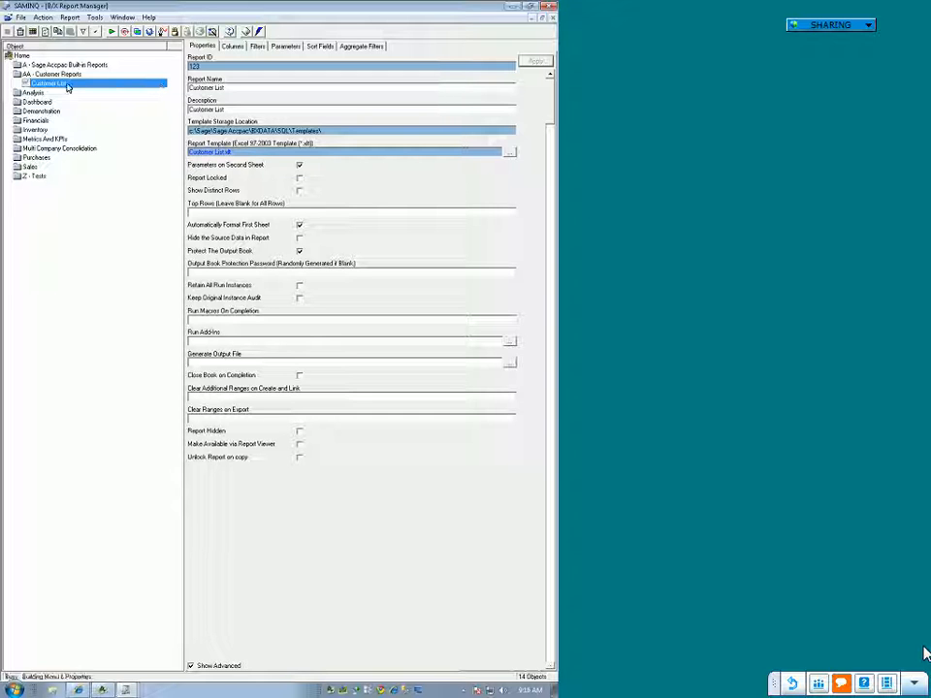
Step: Run the Customer List report and select blank cell C12 beside the output on Sheet1
right_click(95, 106)
click(120, 147)
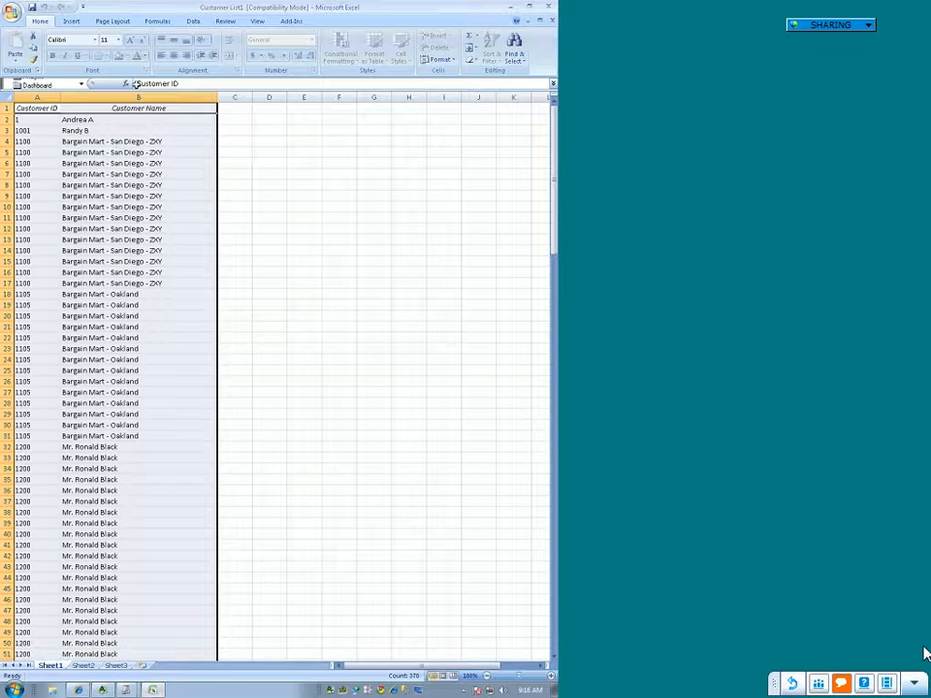
click(358, 162)
click(234, 230)
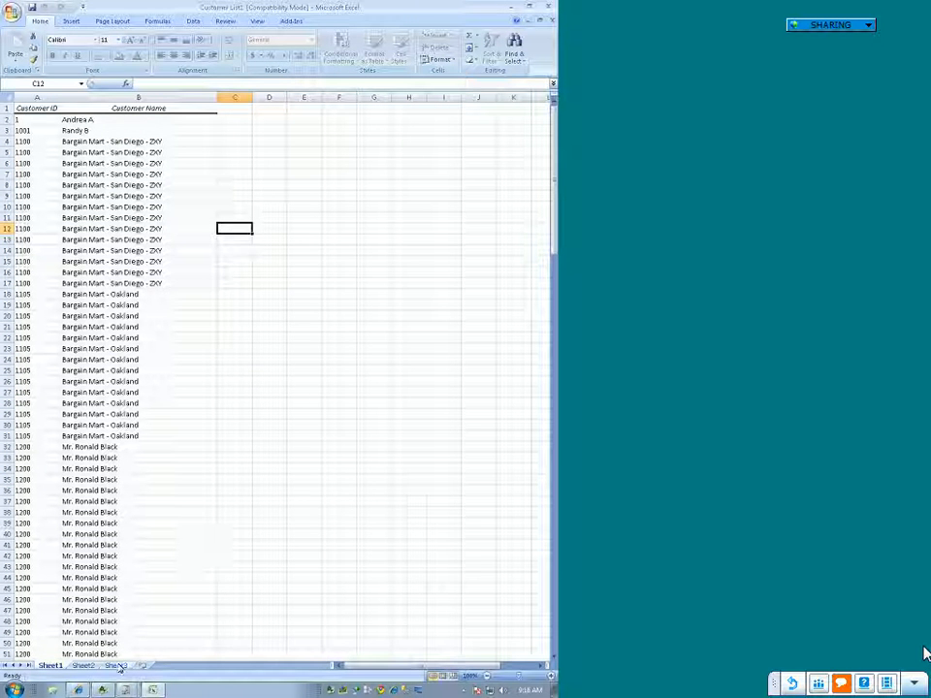
Step: Try to clear cell H189 on Sheet3 to test the output workbook's protection
key(ctrl+Page_Down)
key(ctrl+Page_Down)
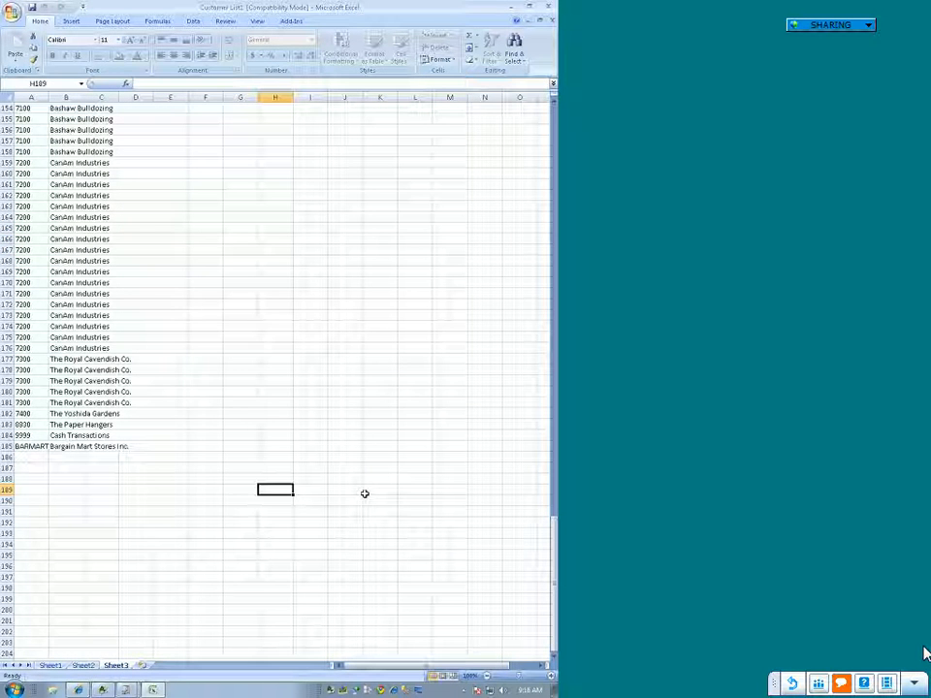
key(Delete)
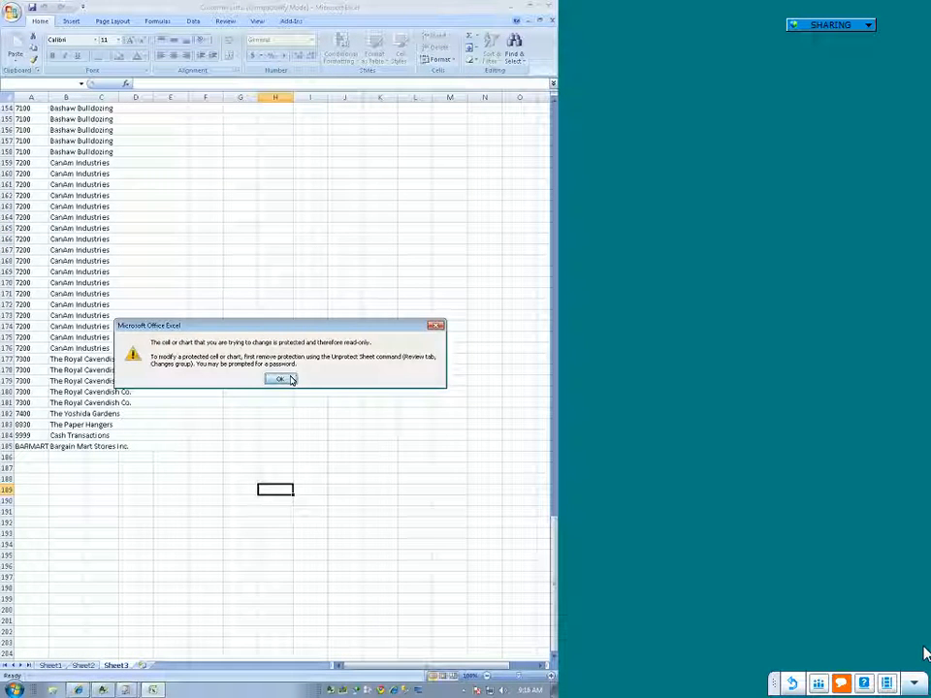
click(290, 379)
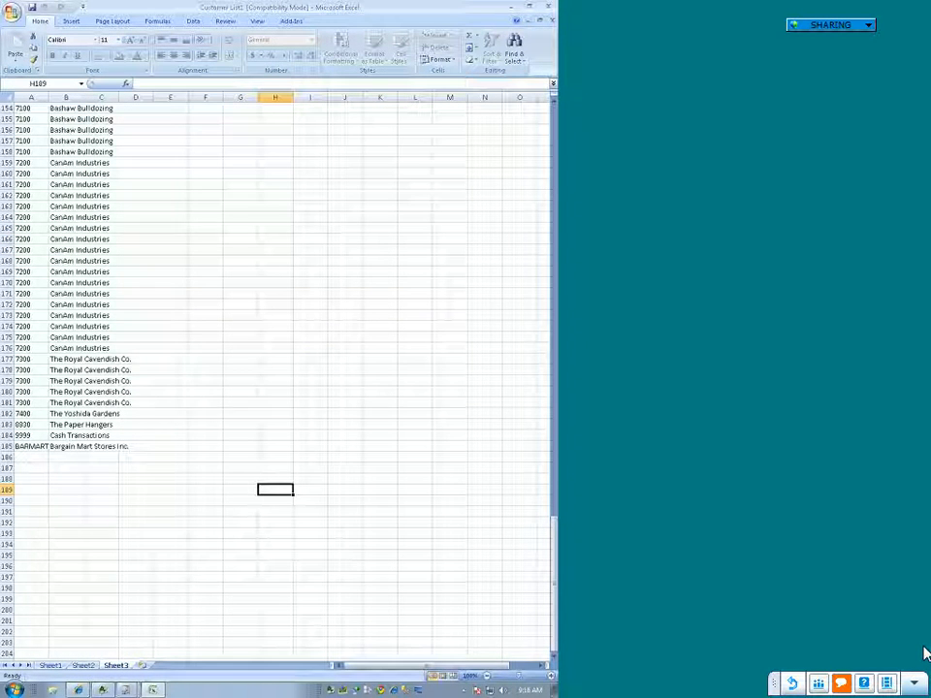
Step: Try to clear cell B43 on Sheet1 to test its protection, and close the Customer List workbook without saving
click(53, 665)
click(194, 564)
key(Delete)
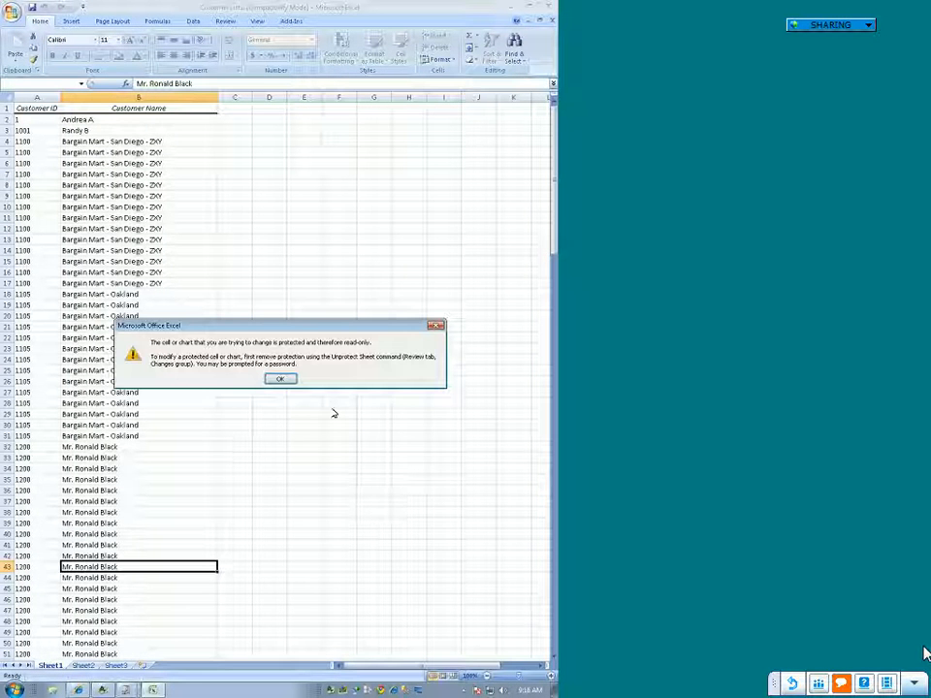
click(287, 379)
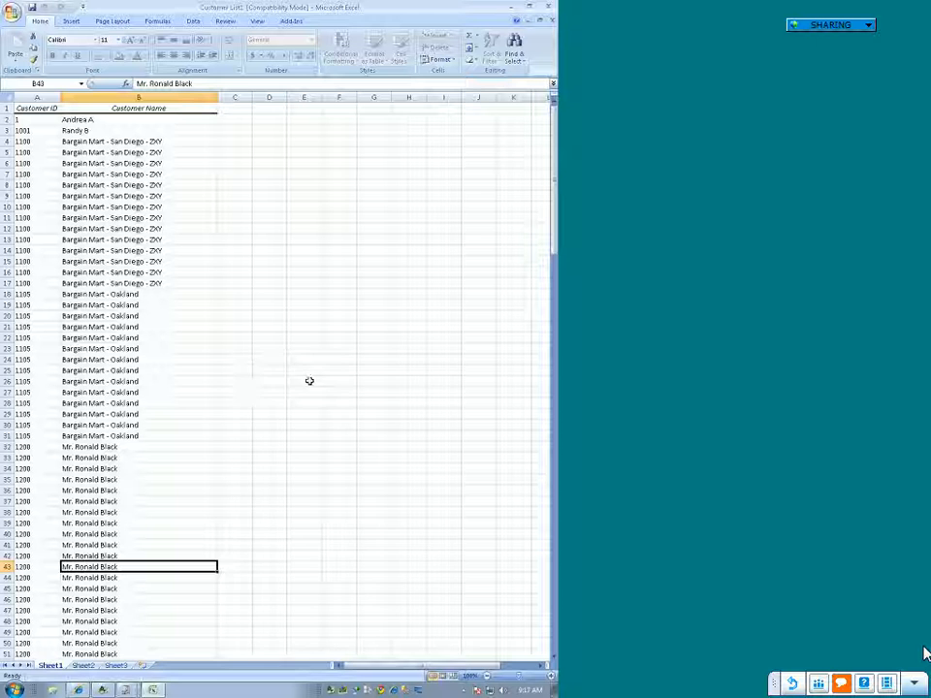
click(550, 6)
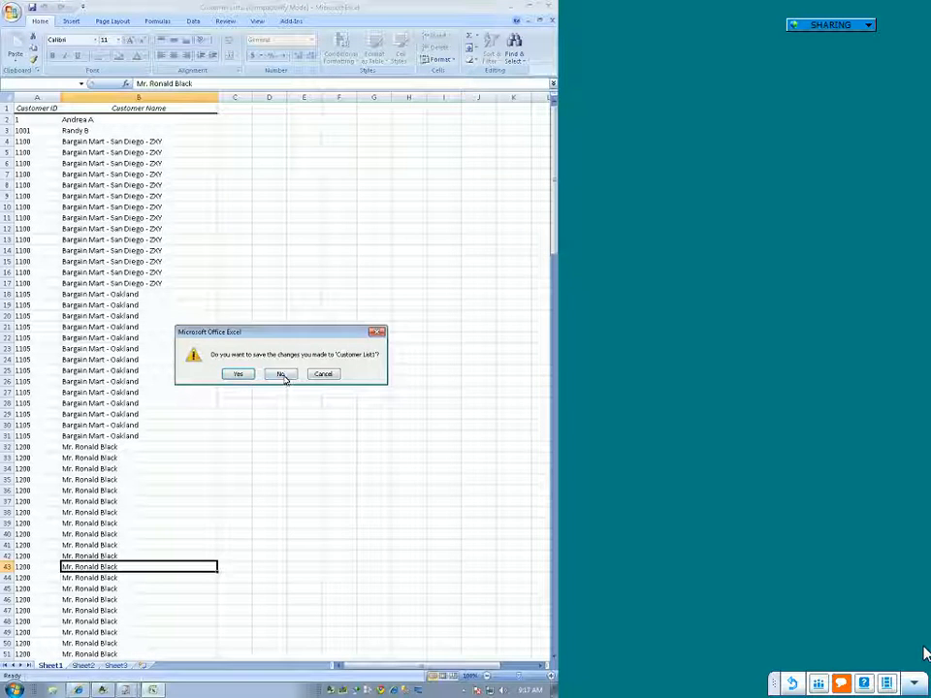
click(283, 375)
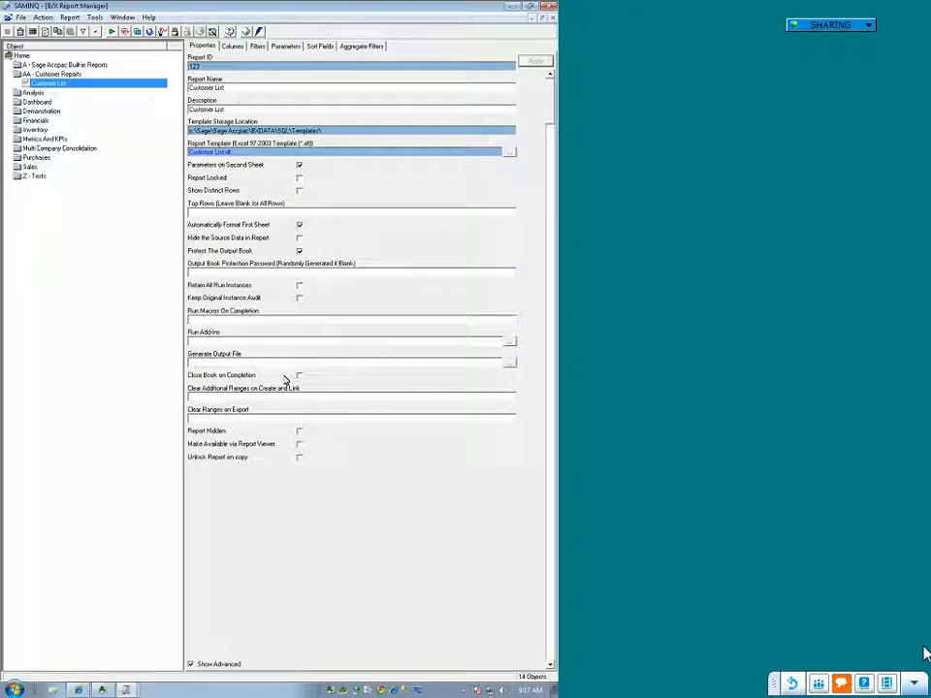
Step: Run Copy of Financial Reports D-3-0 (AE-SQL) from A - Sage Accpac Built-in Reports with financial year 2020 and GL start period 01
double_click(55, 66)
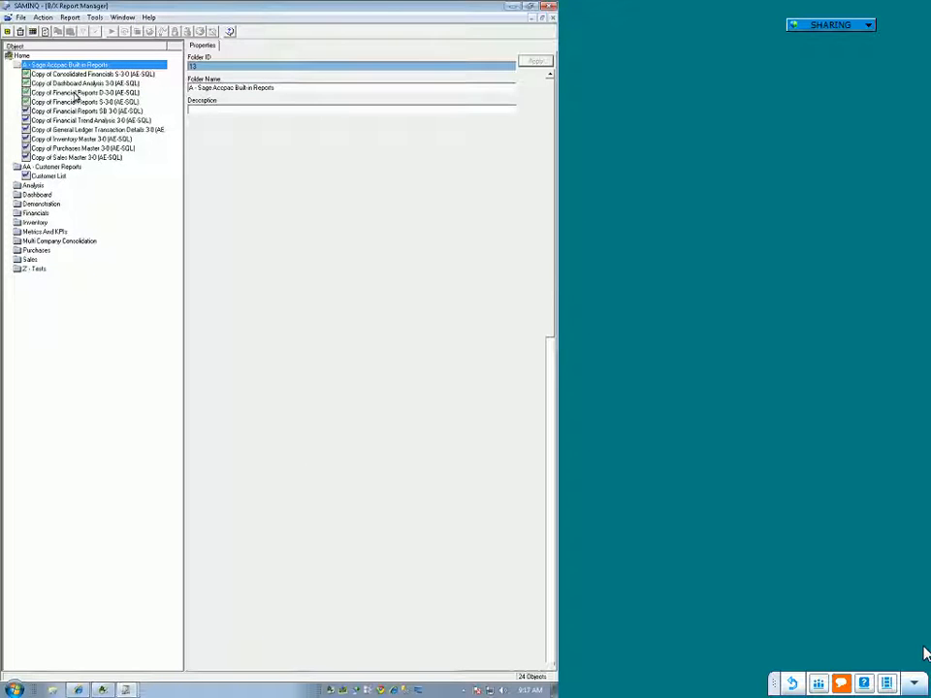
click(76, 94)
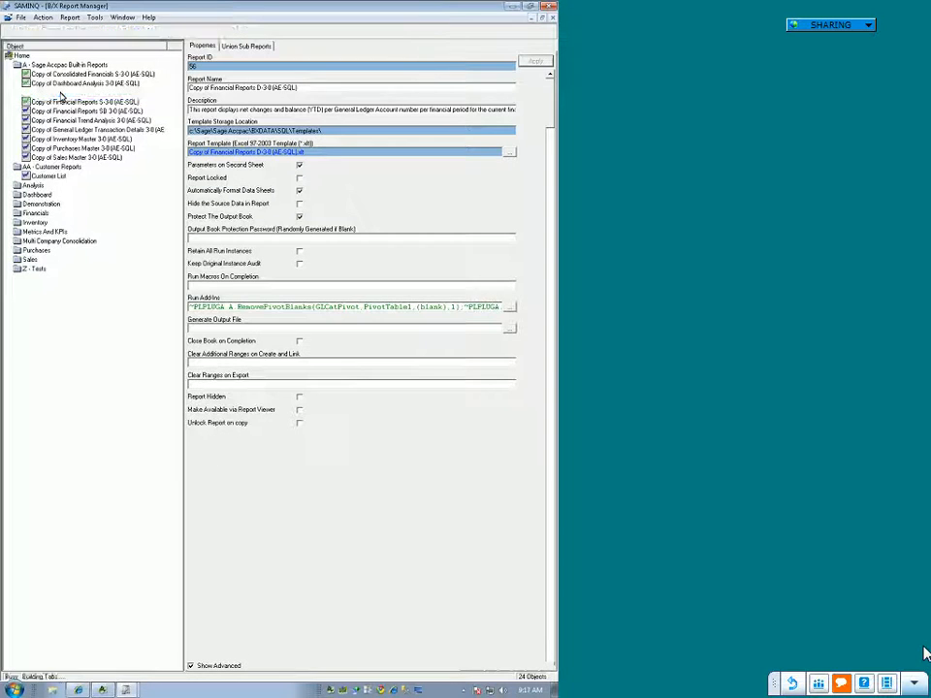
right_click(62, 94)
click(86, 137)
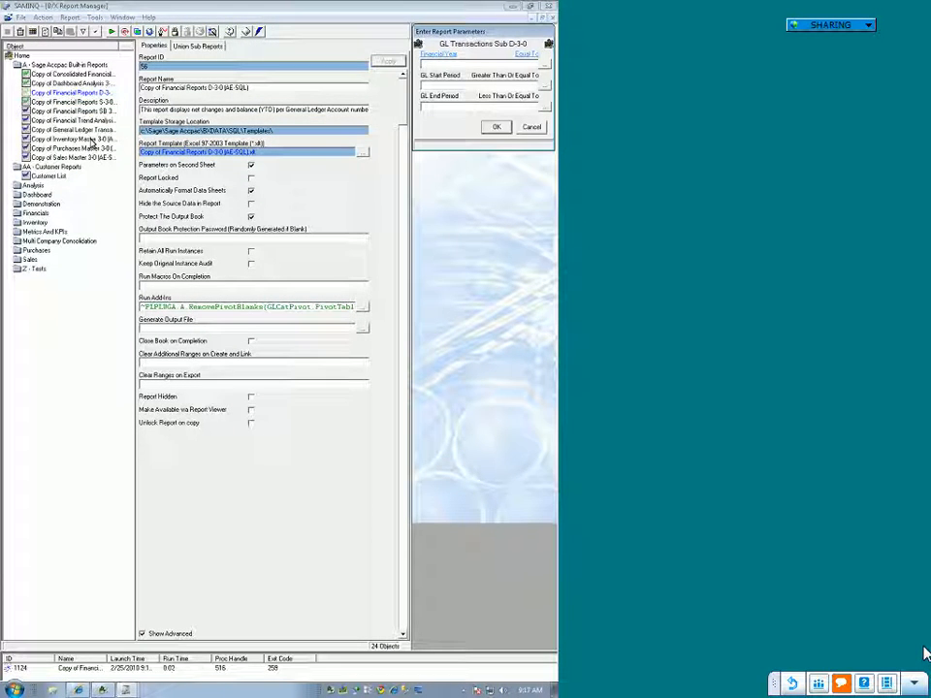
text(2020)
key(Tab)
text(01)
key(Tab)
text(01)
key(Tab)
click(491, 129)
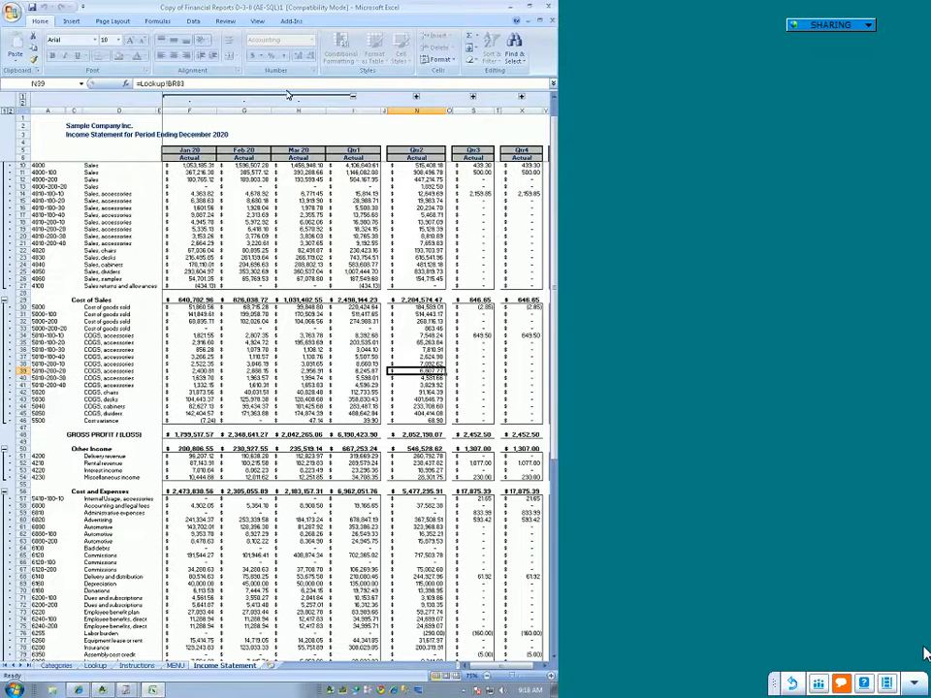
Step: Try to clear cell H22, the March sales amount for chairs, on the Income Statement sheet
click(301, 250)
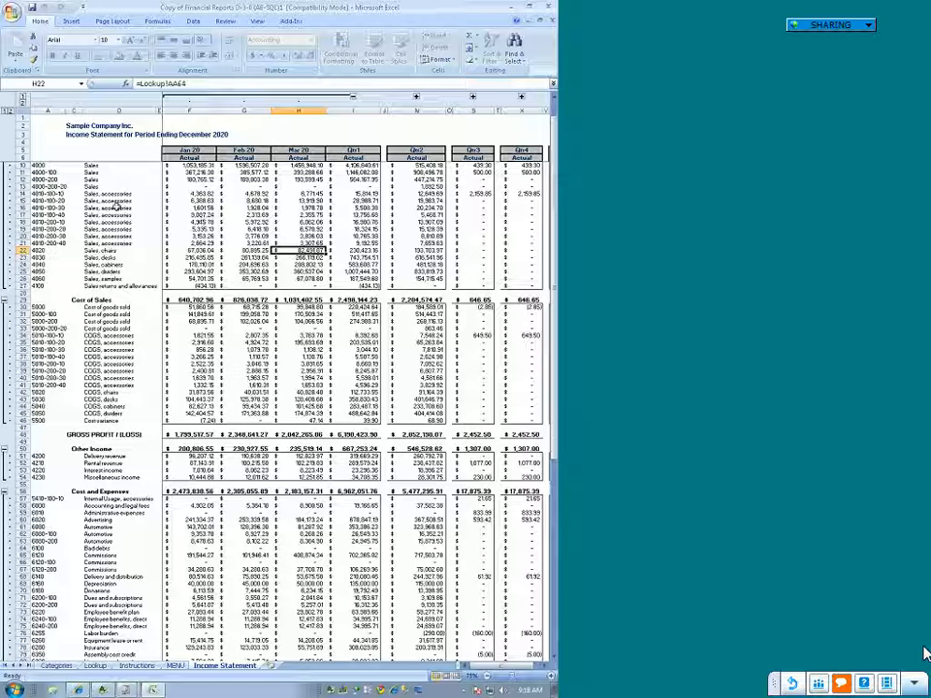
key(Delete)
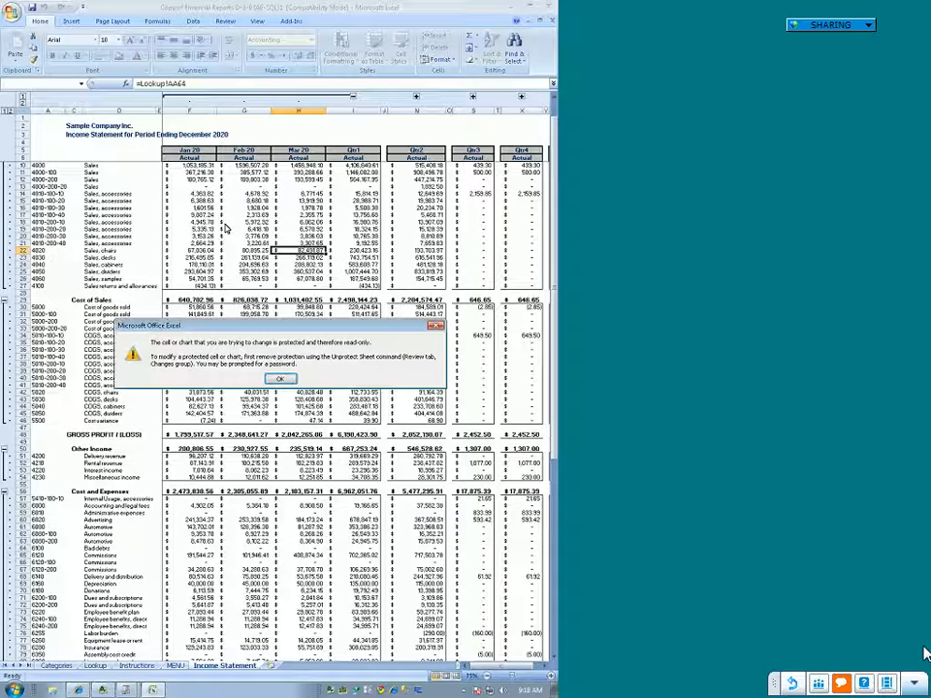
click(282, 378)
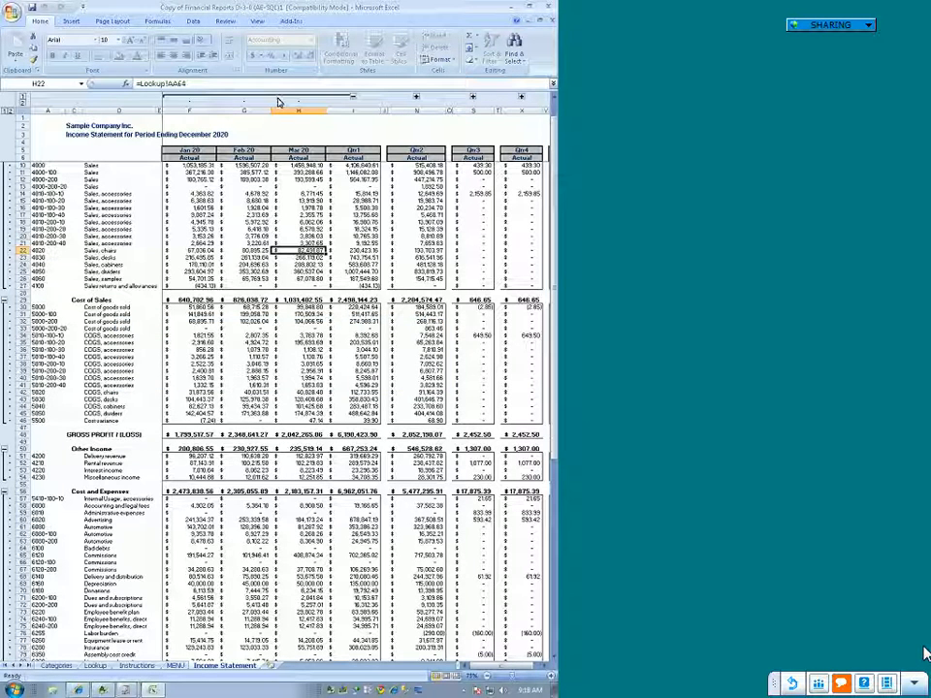
Step: Try to change the Income Statement's display month with the Change Month add-in, and close the workbook without saving
click(299, 22)
click(57, 193)
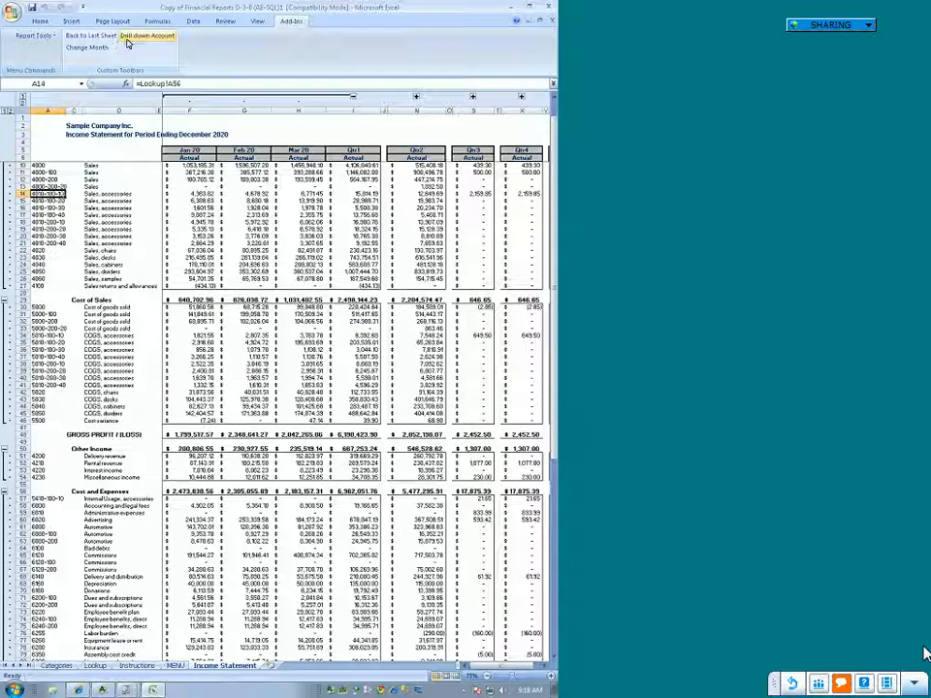
click(91, 50)
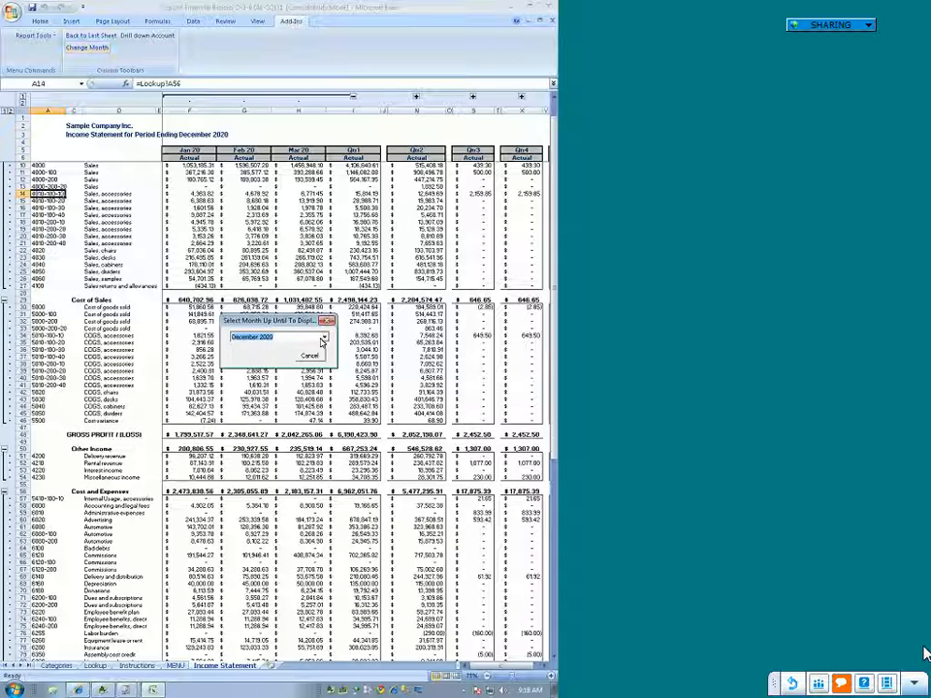
click(324, 336)
click(288, 364)
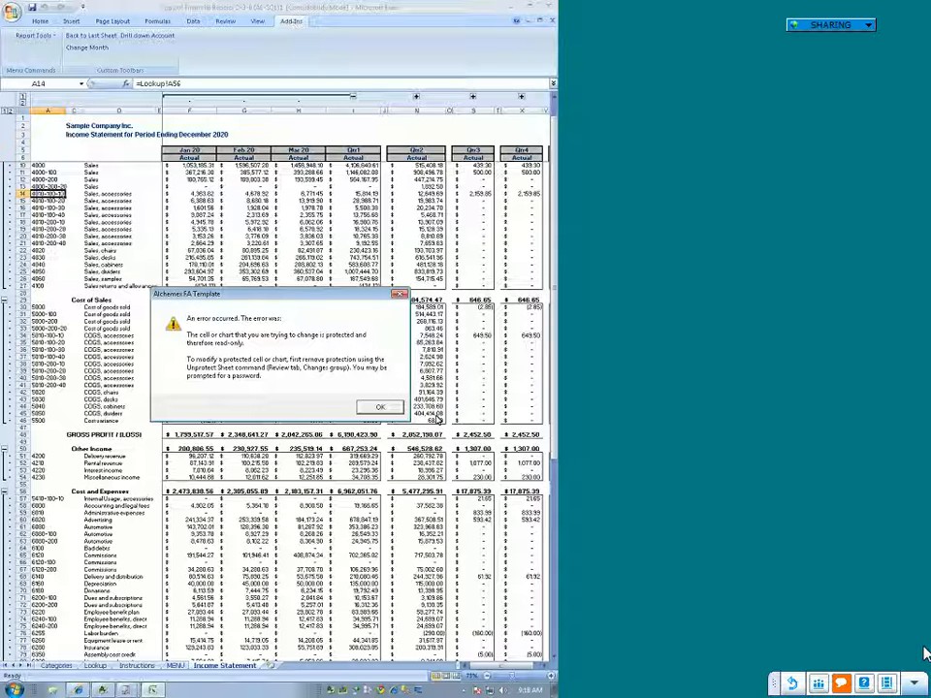
click(392, 409)
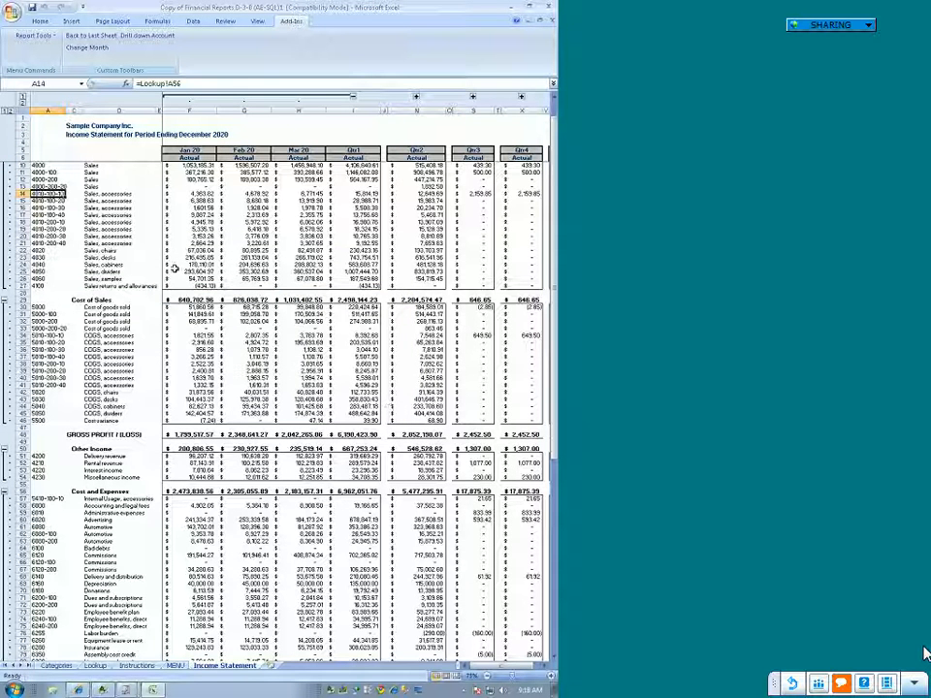
click(548, 6)
click(282, 375)
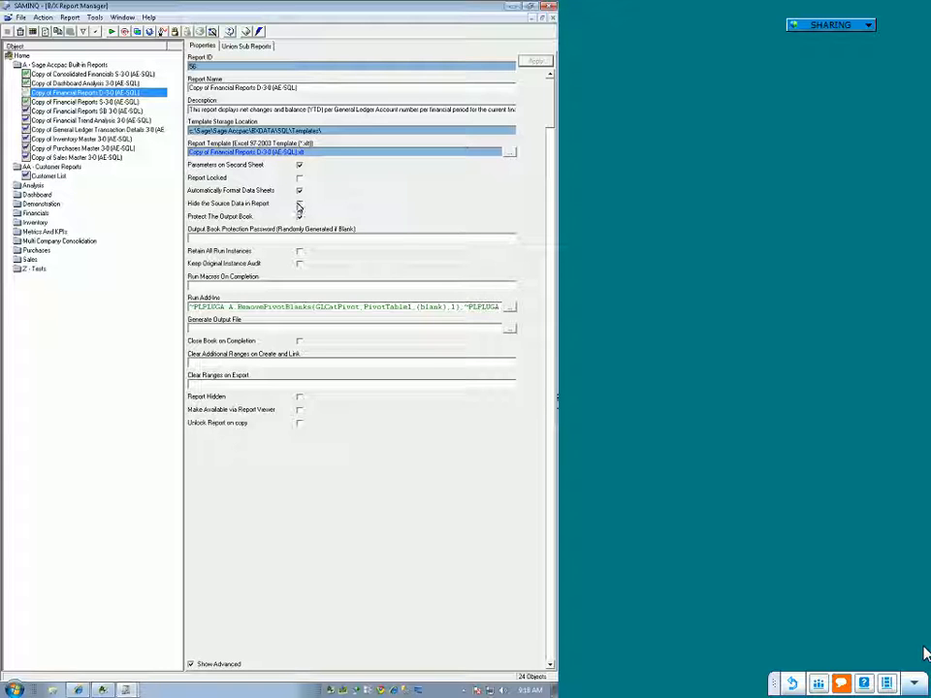
Step: Disable Protect The Output Book and enable Report Locked for Copy of Financial Reports D-3-0 (AE-SQL)
click(299, 205)
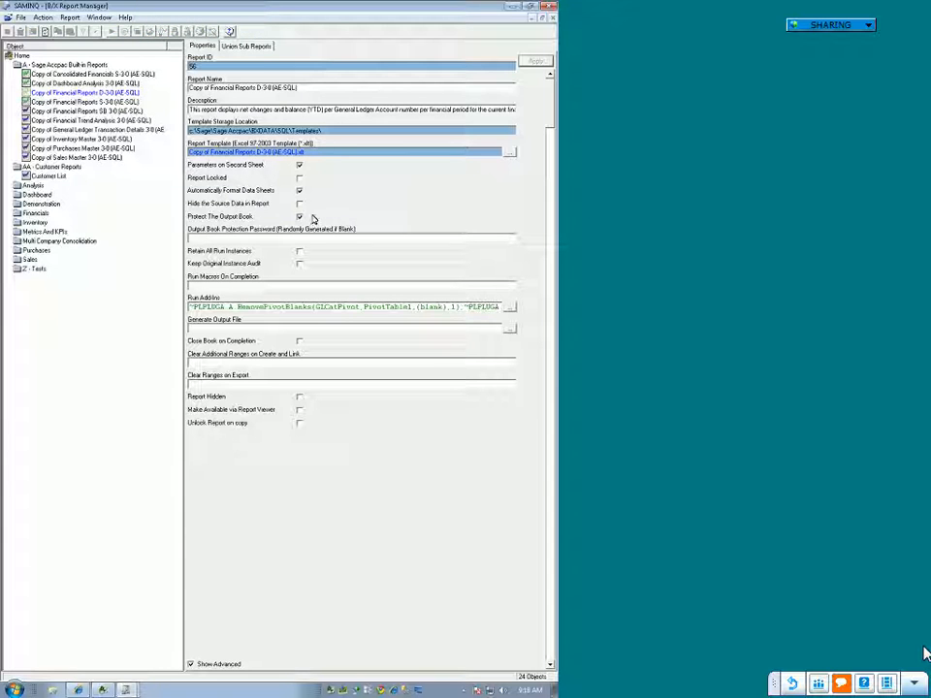
click(298, 218)
click(297, 251)
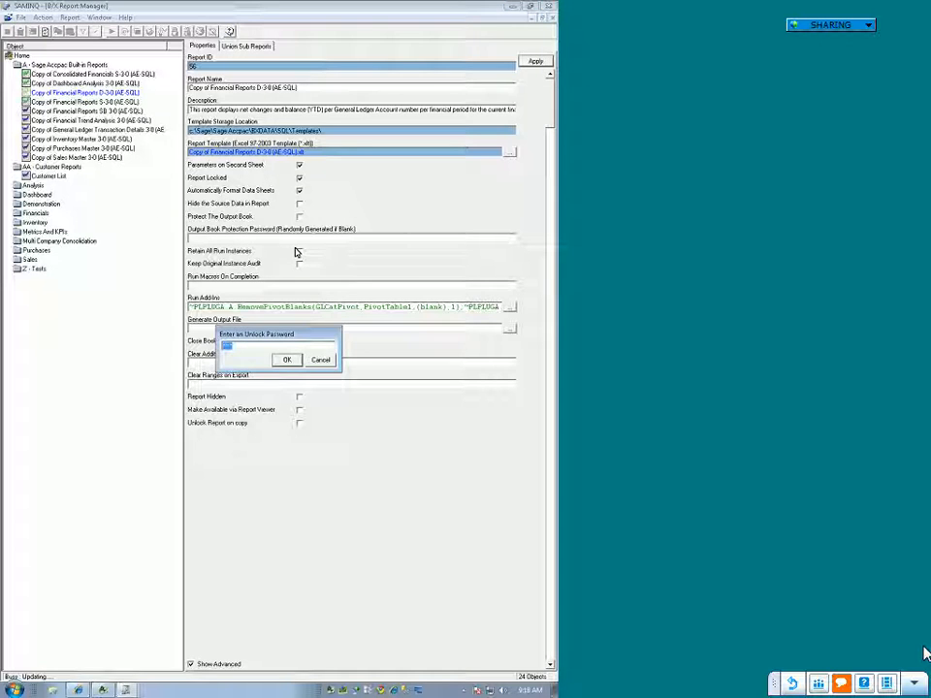
click(325, 362)
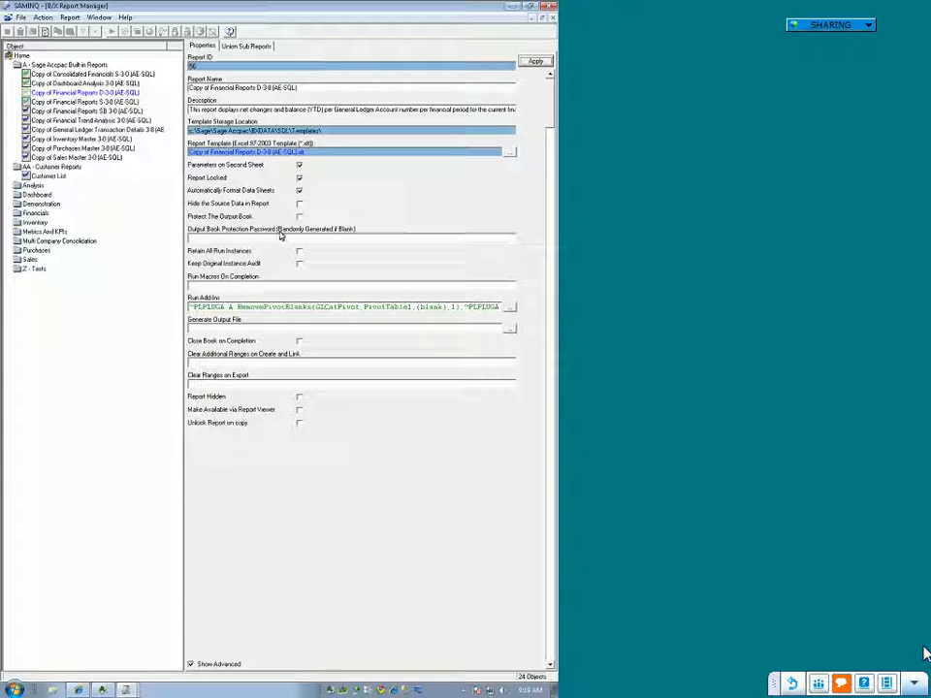
Step: Apply the report's changed properties, entering and confirming an unlock password
click(538, 62)
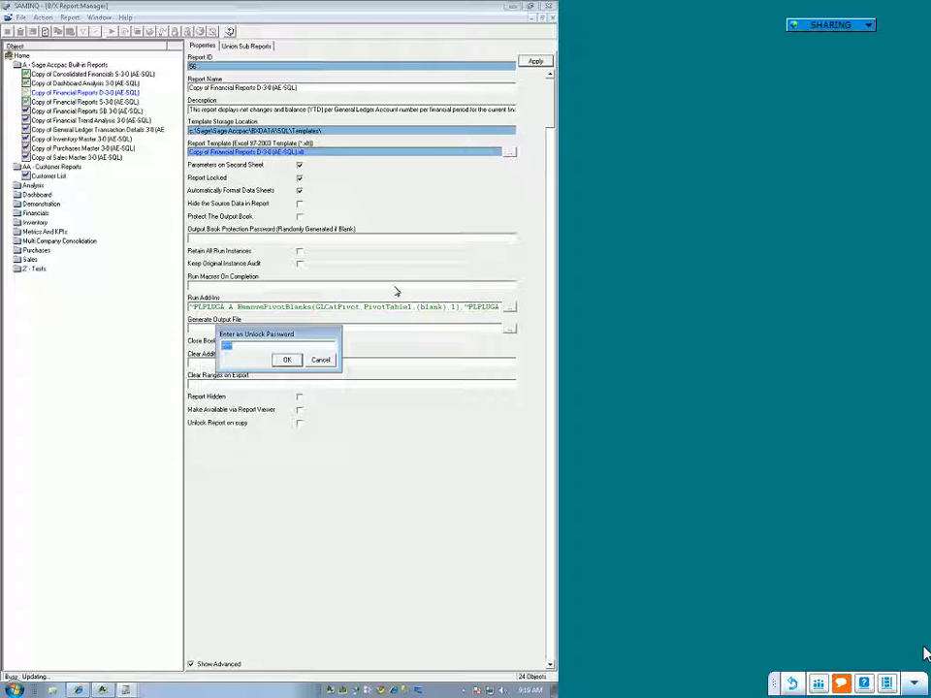
text(**)
key(Return)
text(**)
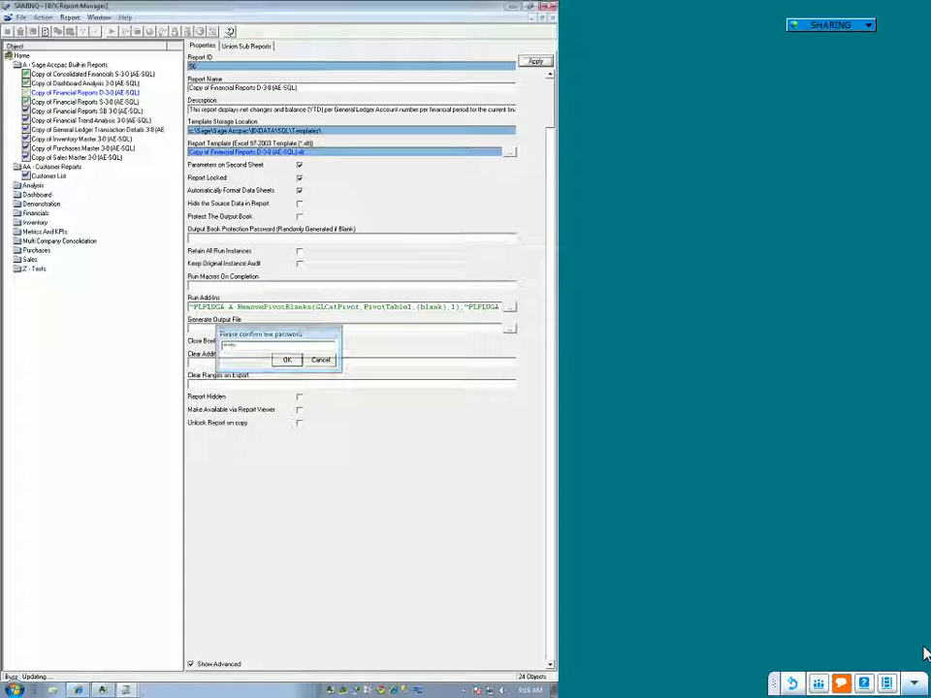
key(Return)
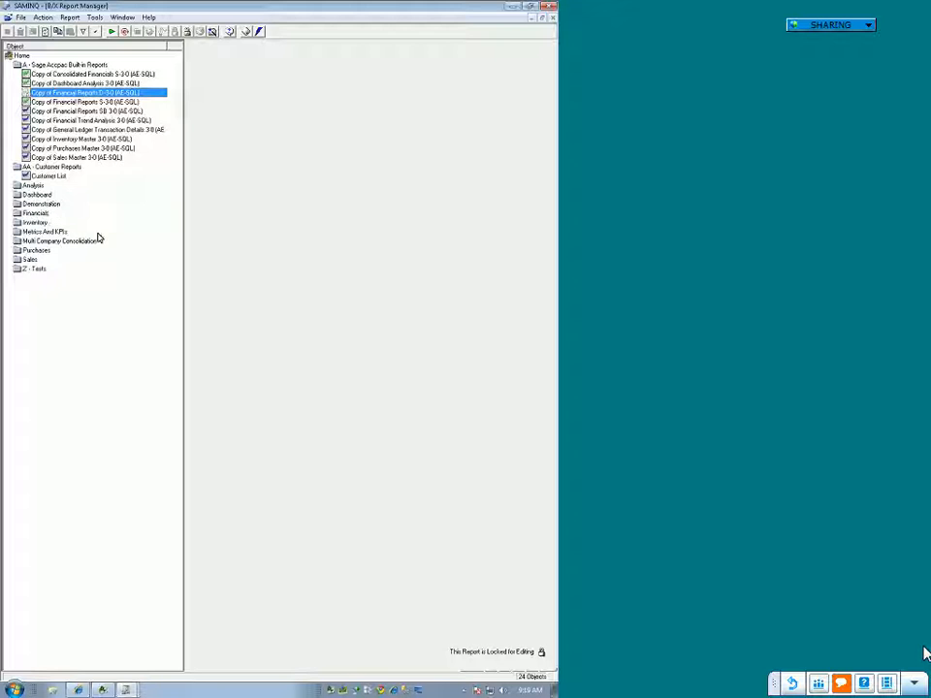
Step: Expand the Financials folder and view the locked Financial Reports S-3-0 (AE-SQL) report
double_click(41, 214)
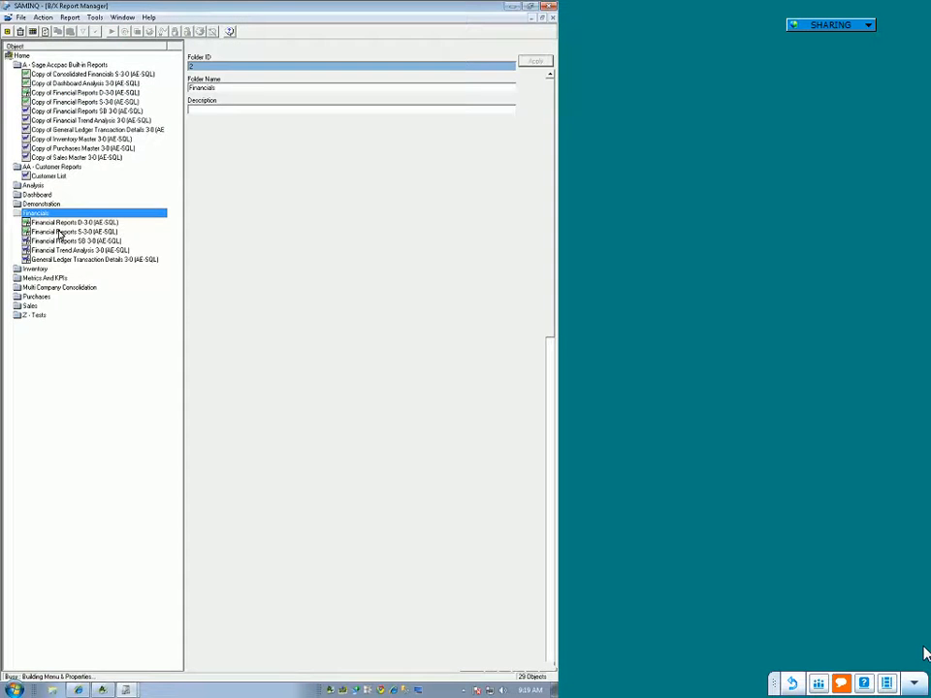
click(58, 231)
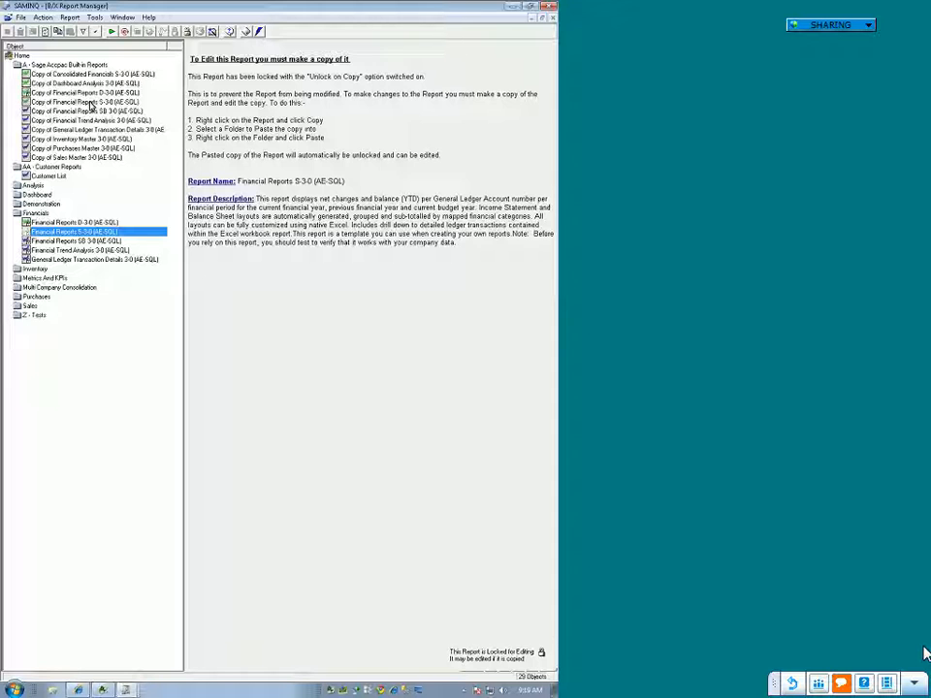
Step: Unlock Copy of Financial Reports D-3-0 (AE-SQL) by entering its unlock password
click(93, 93)
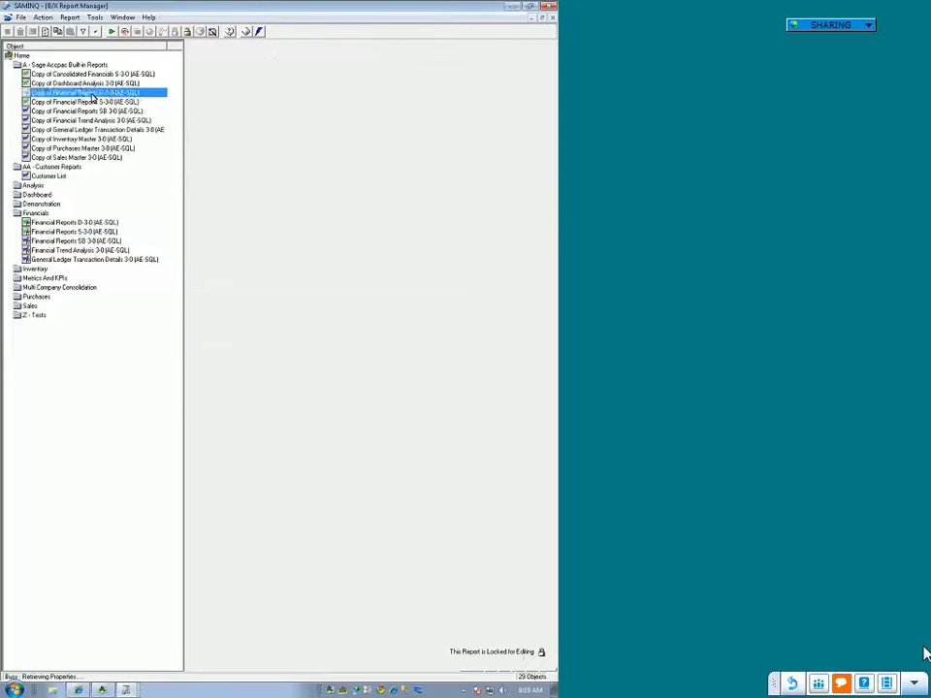
right_click(94, 93)
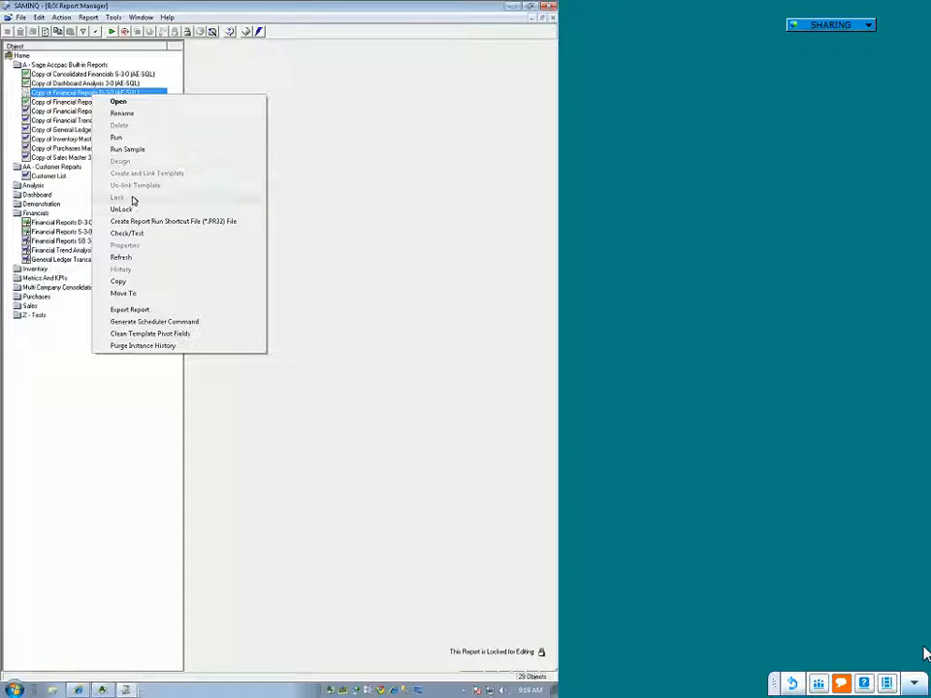
click(135, 213)
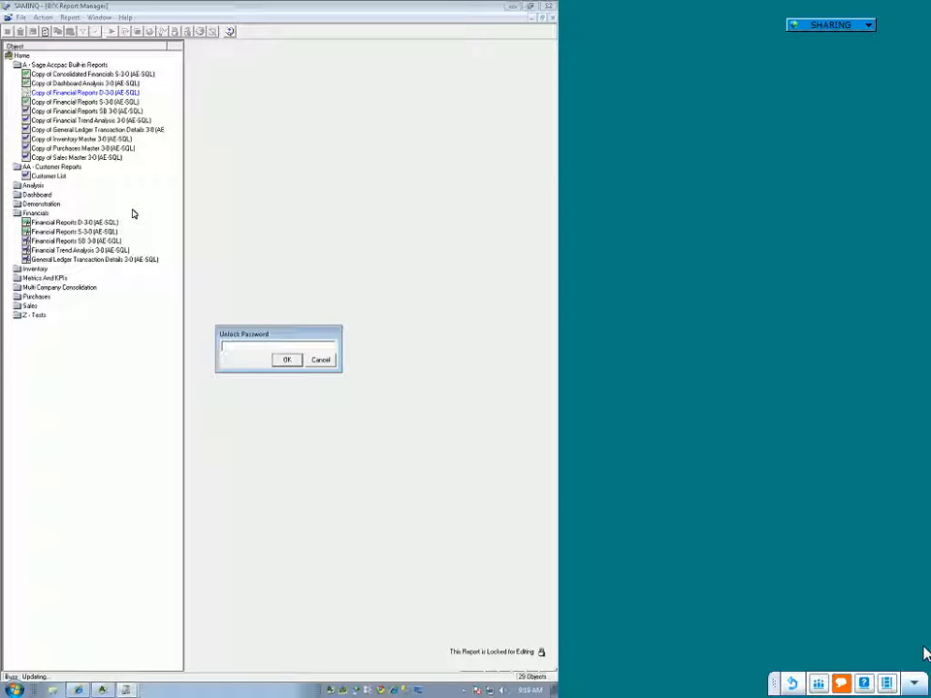
text(•••••)
key(Return)
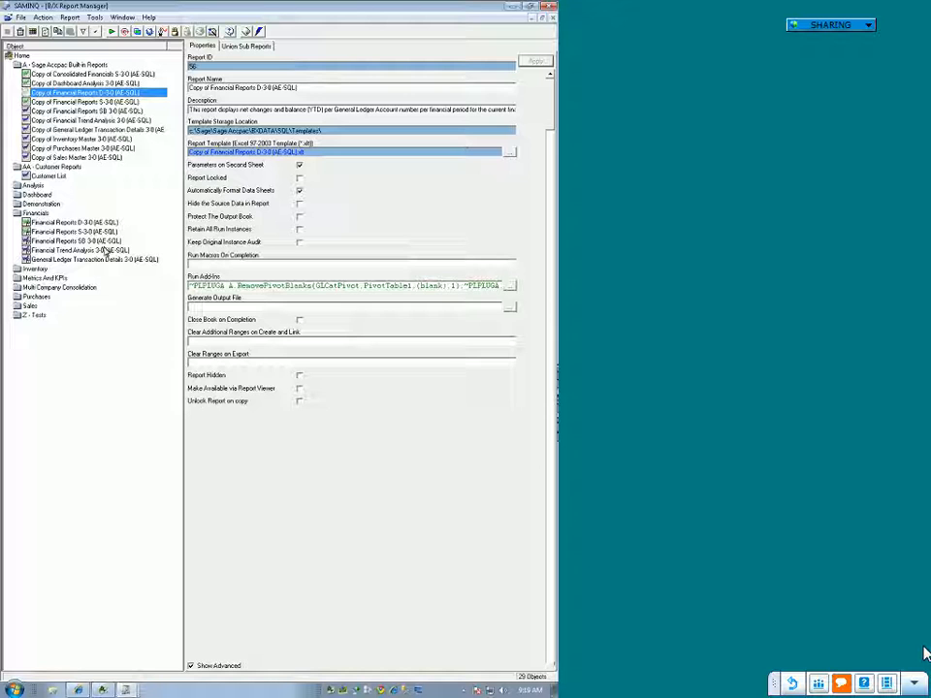
Step: Compare the locked Financial Reports D-3-0 (AE-SQL) with its copy's properties and available commands
click(68, 223)
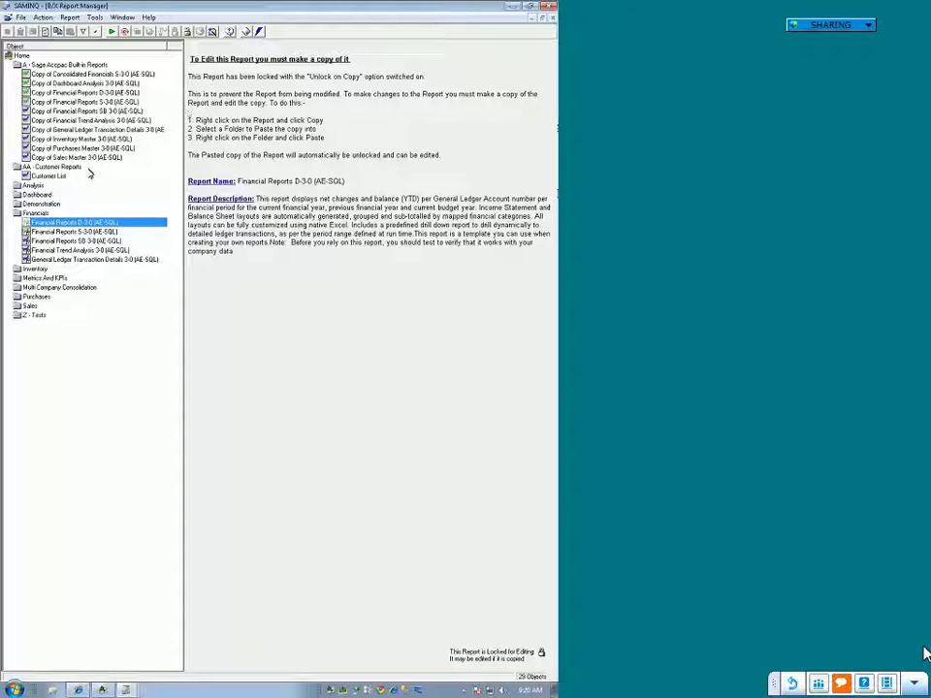
click(71, 66)
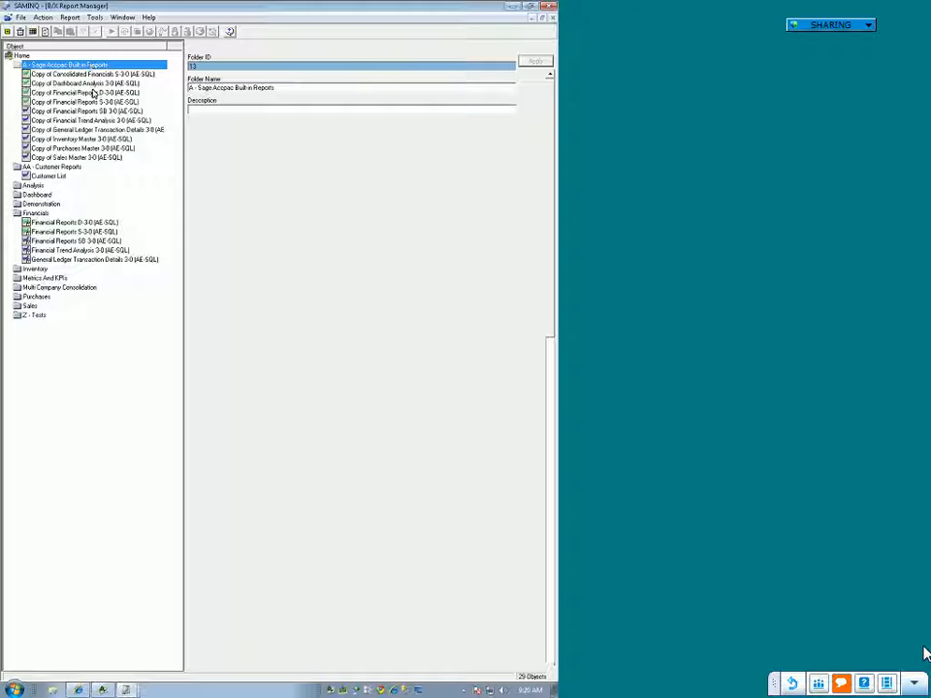
click(93, 92)
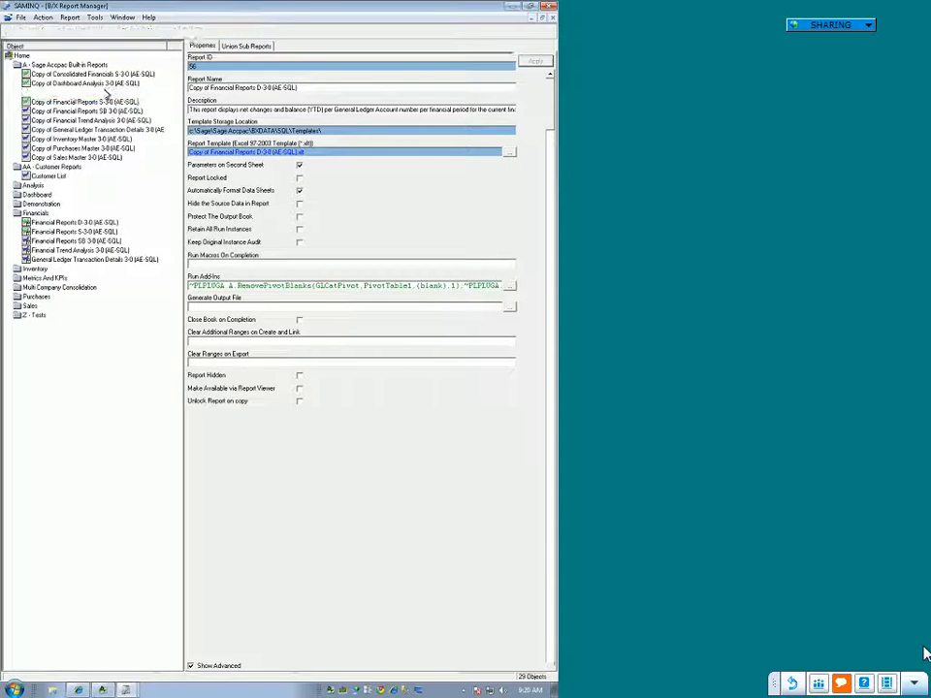
right_click(105, 93)
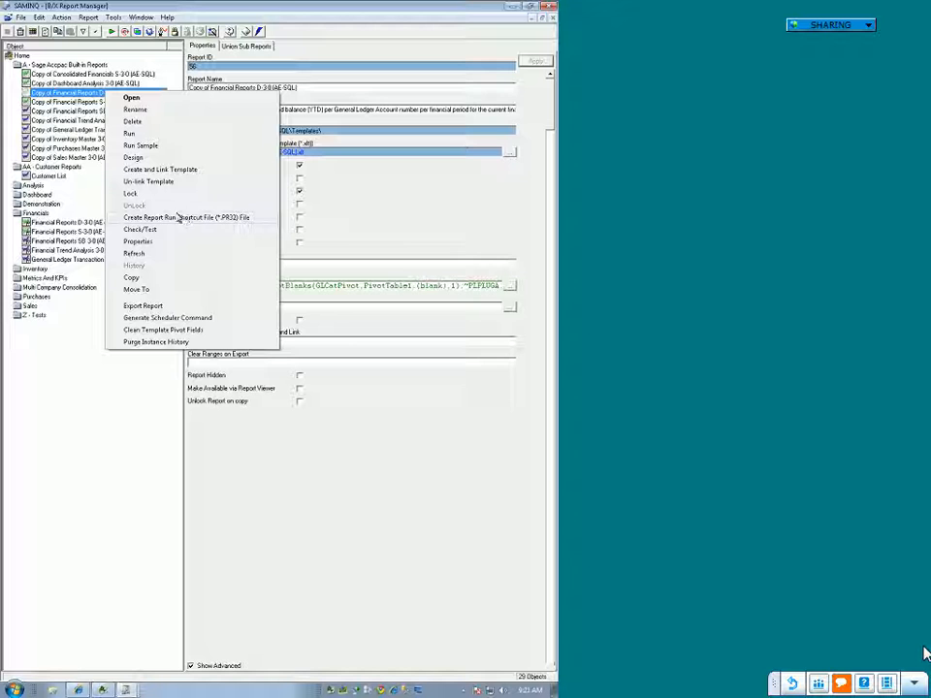
Step: Create a report run shortcut file for the Customer List report and save it to the Desktop as Customer List
click(58, 179)
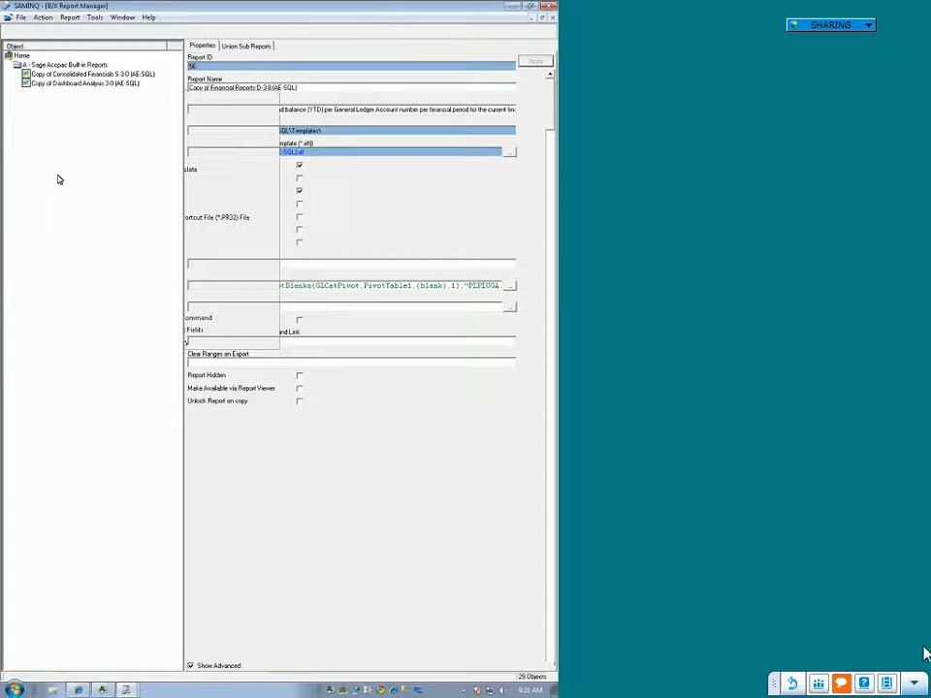
right_click(58, 178)
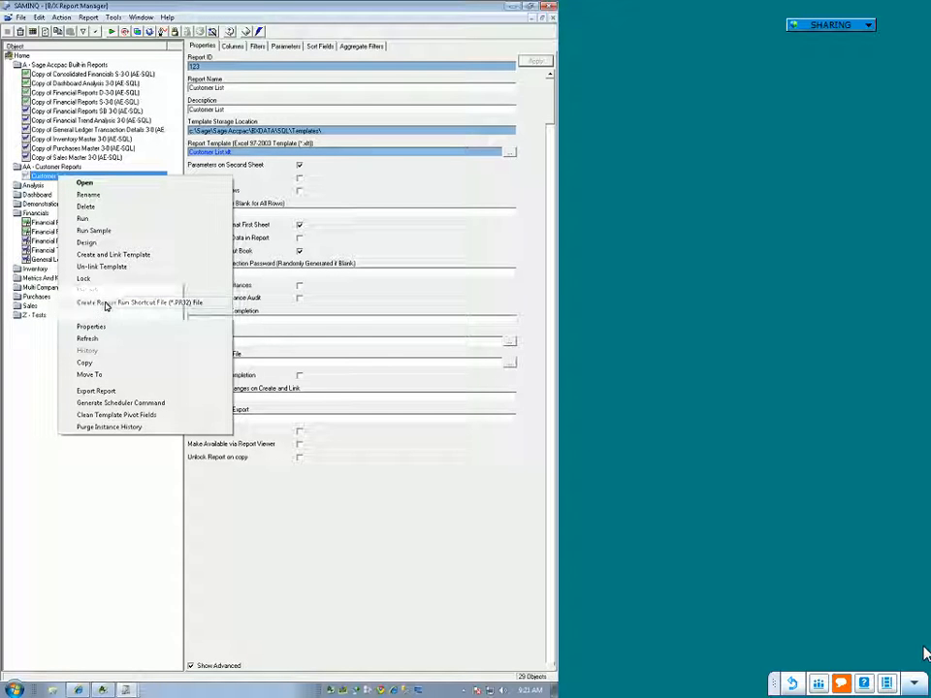
click(105, 305)
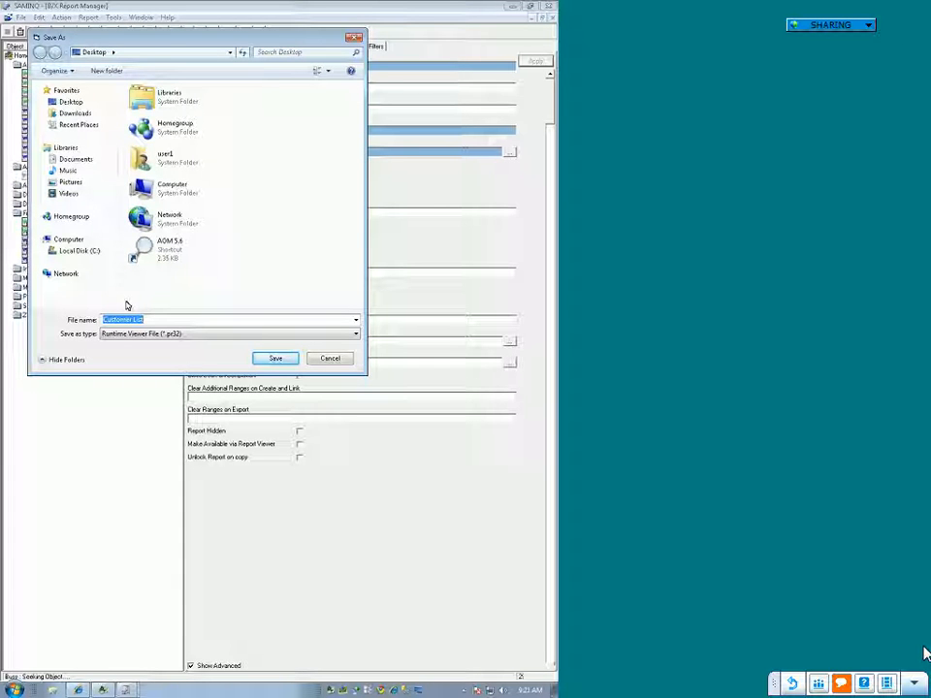
click(275, 359)
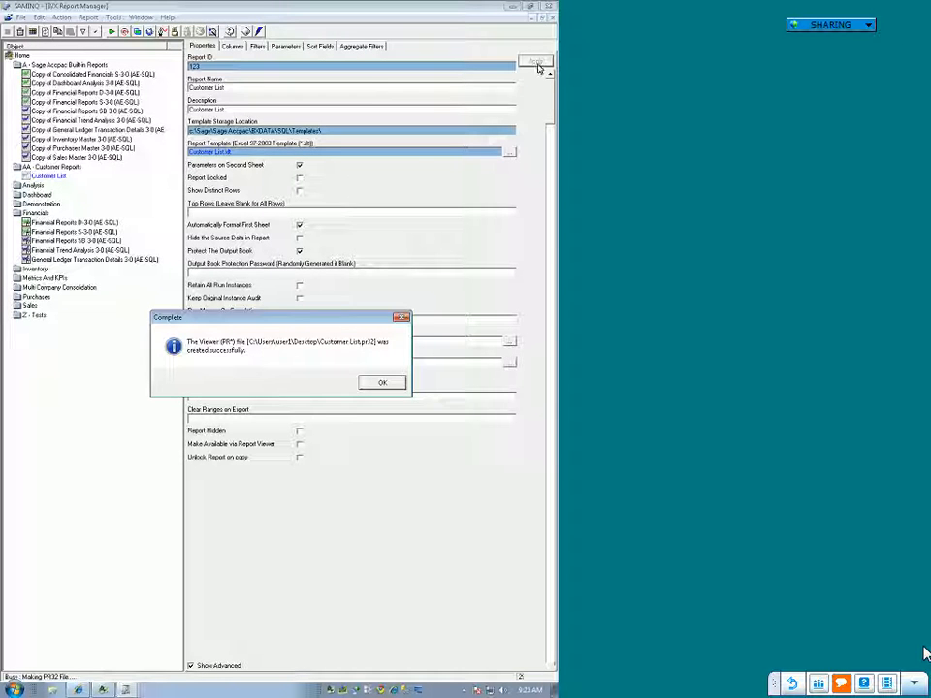
click(381, 382)
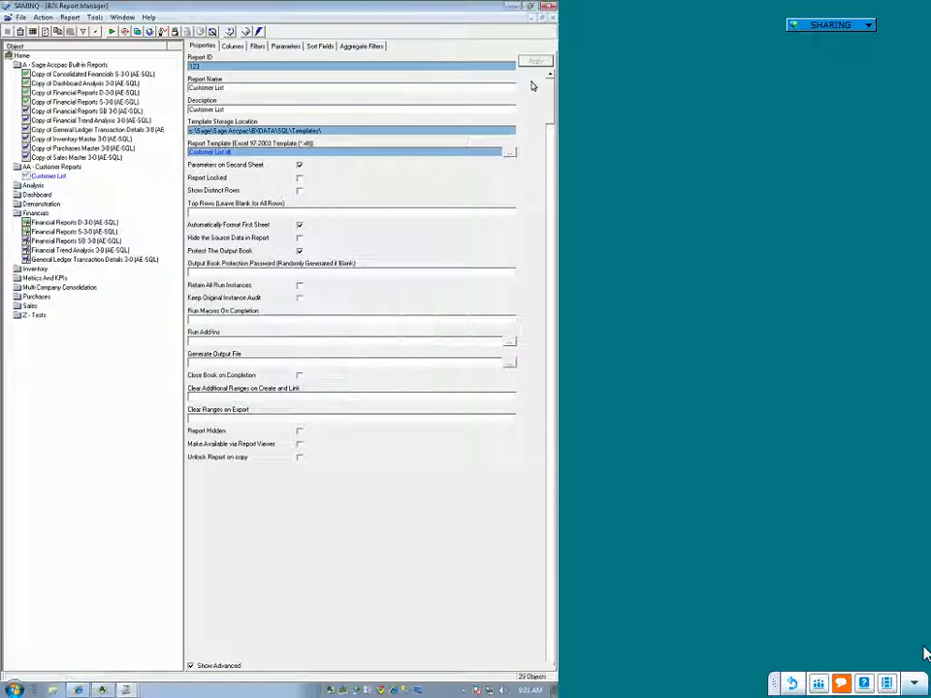
Step: Minimize the report manager and other open windows to show the desktop
click(516, 8)
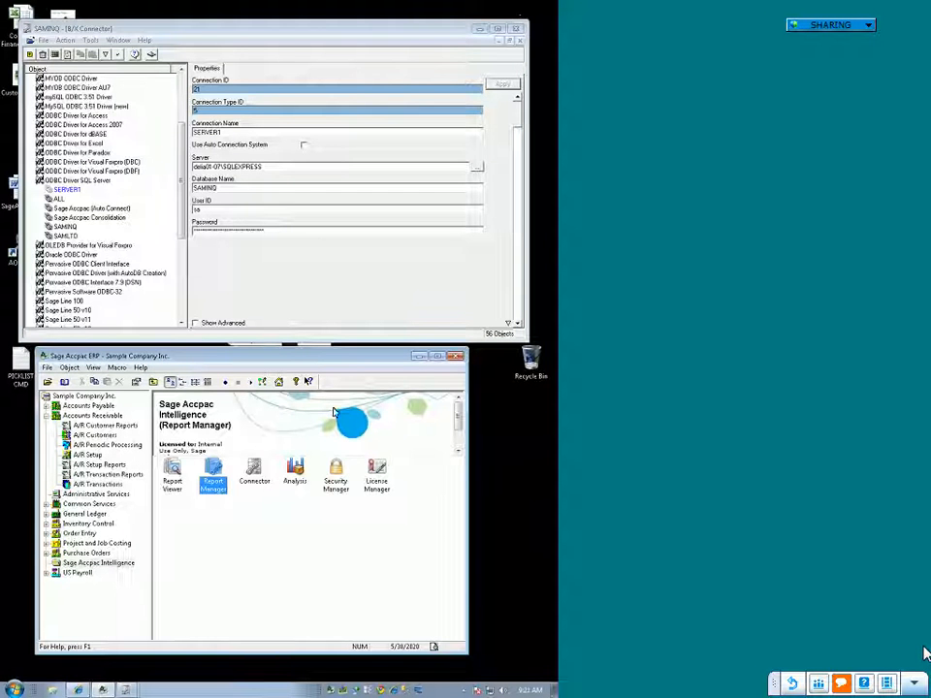
click(419, 691)
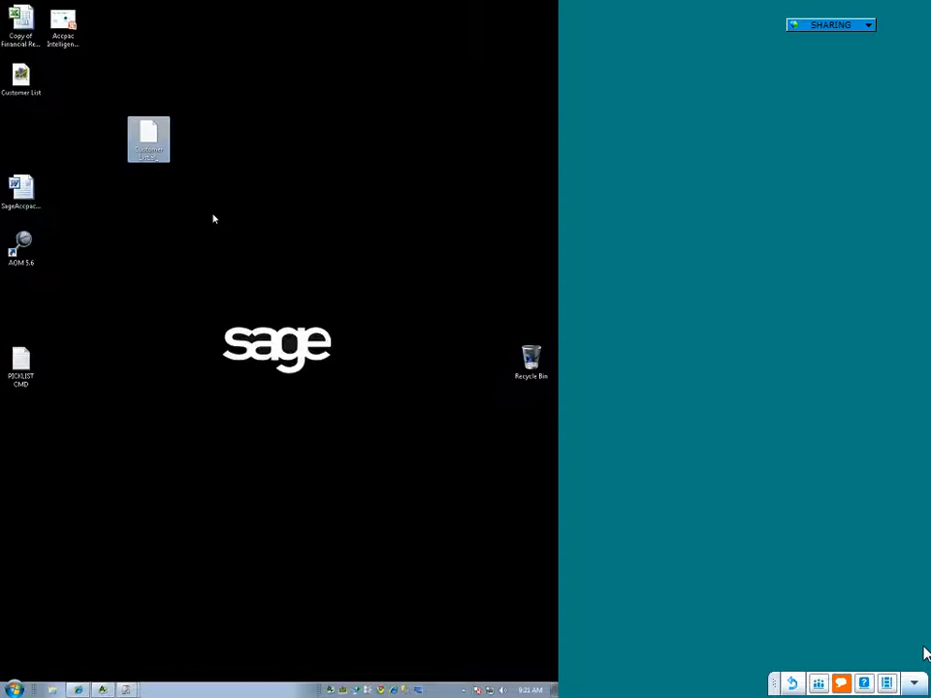
click(217, 219)
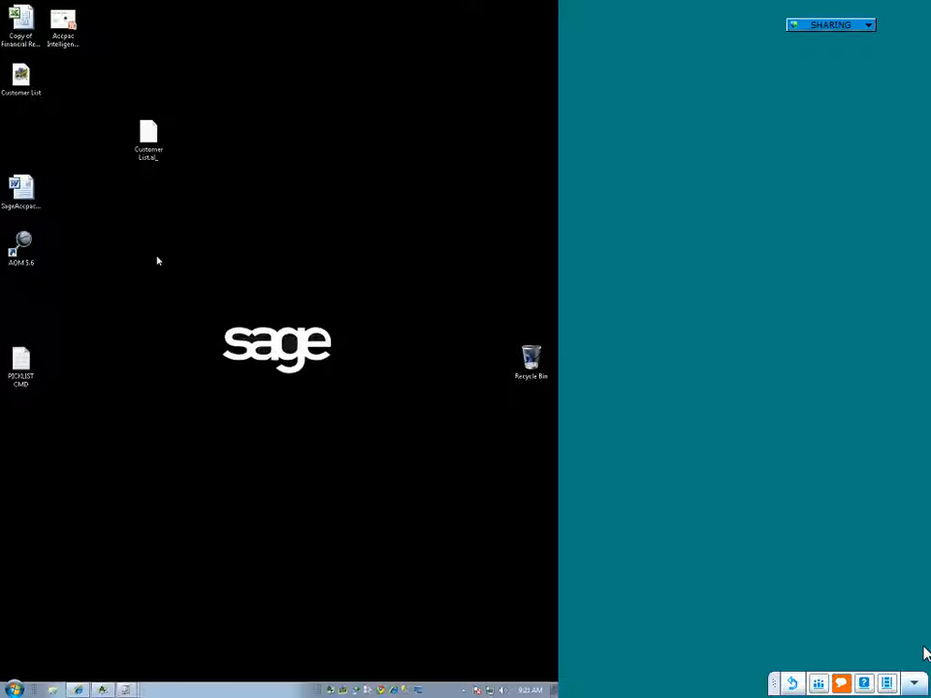
click(148, 137)
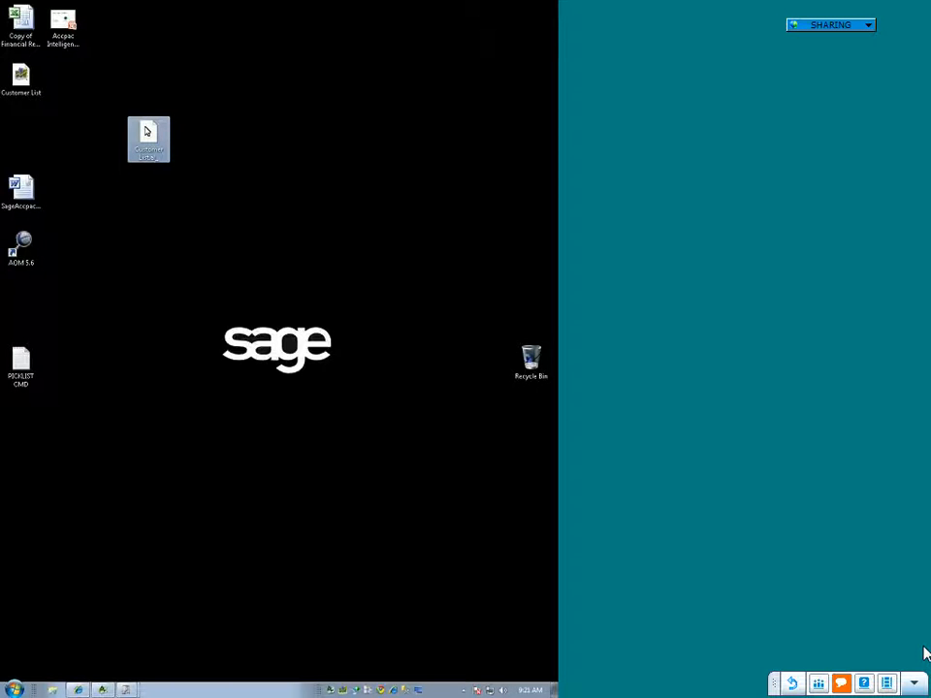
double_click(148, 131)
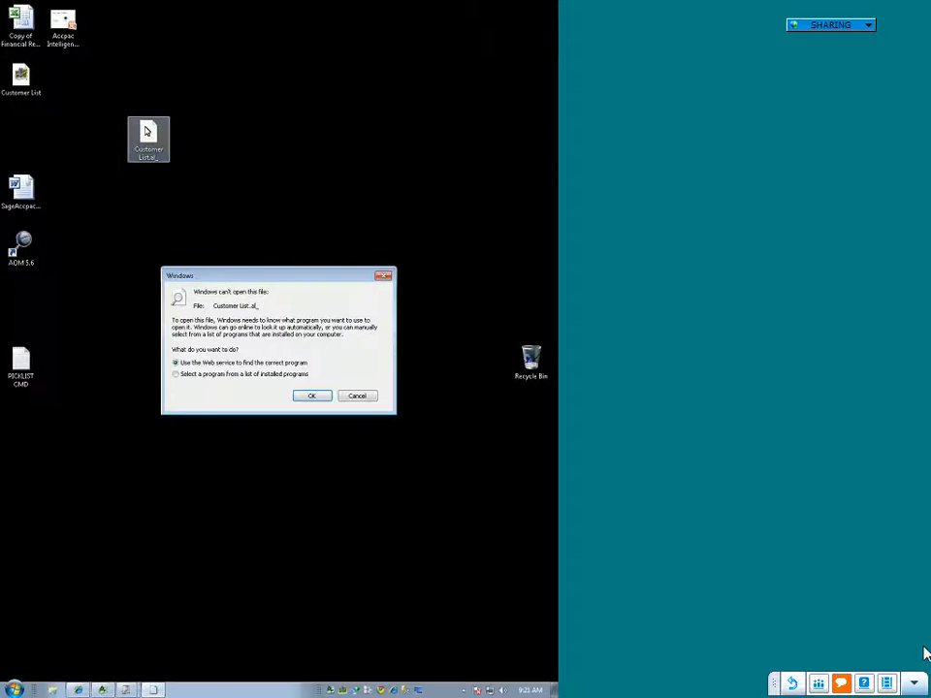
click(357, 395)
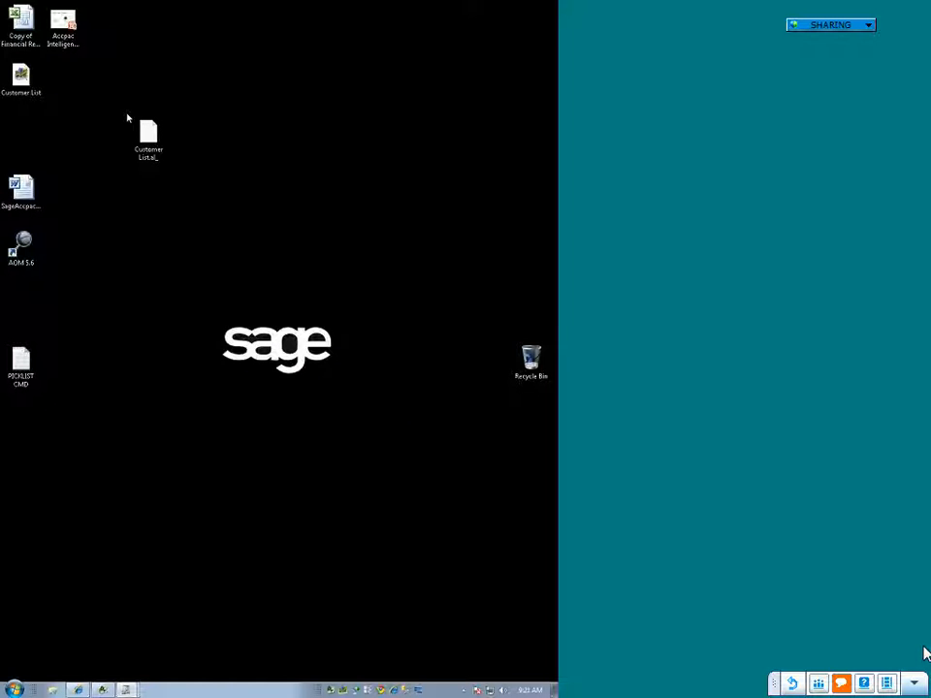
Step: Run the Customer List report from its desktop run shortcut, view the output in Excel, and close the workbook without saving
click(25, 80)
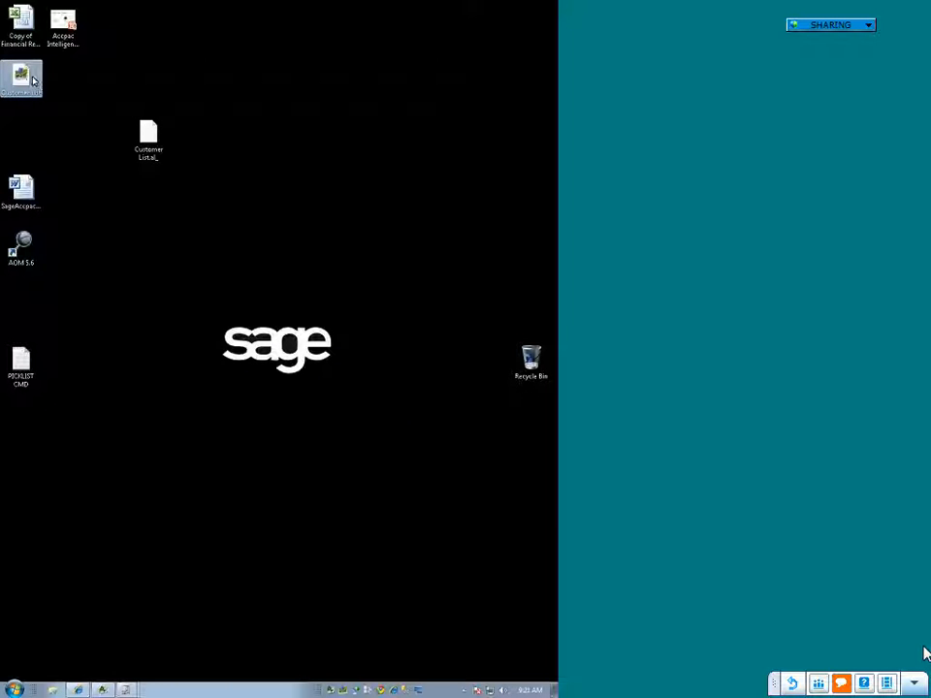
double_click(23, 80)
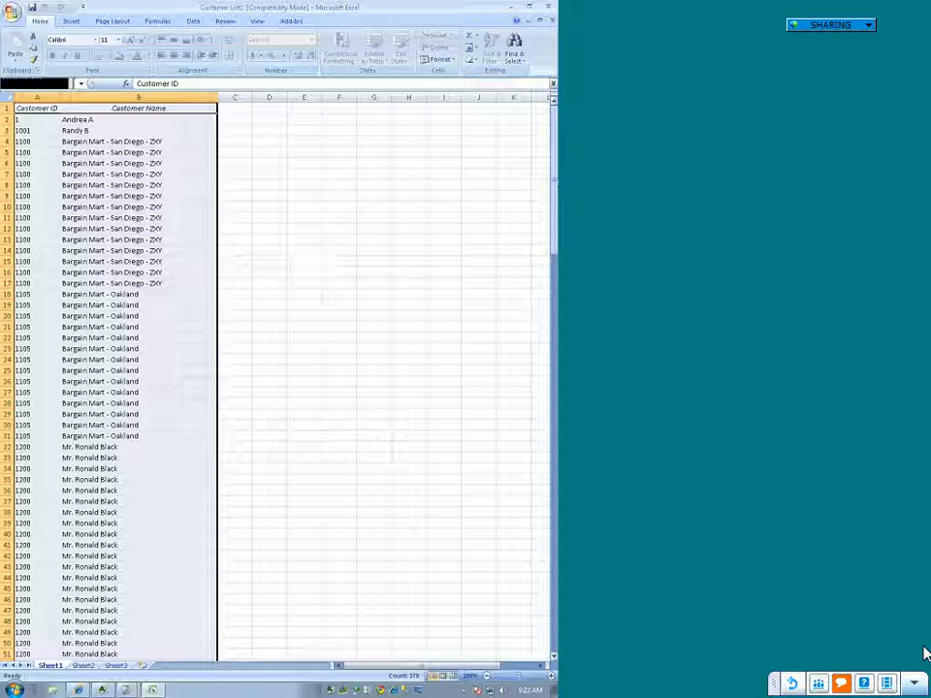
click(548, 7)
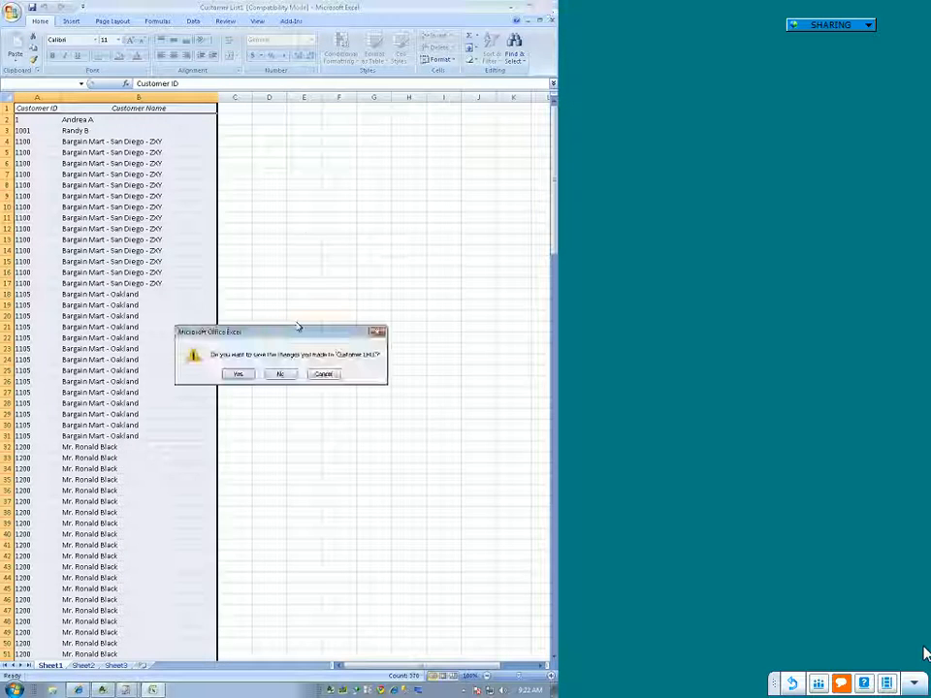
click(279, 374)
Step: Move the Customer List run shortcut beside the Customer List.al_ file on the desktop and return to the Report Manager
drag(35, 85, 291, 143)
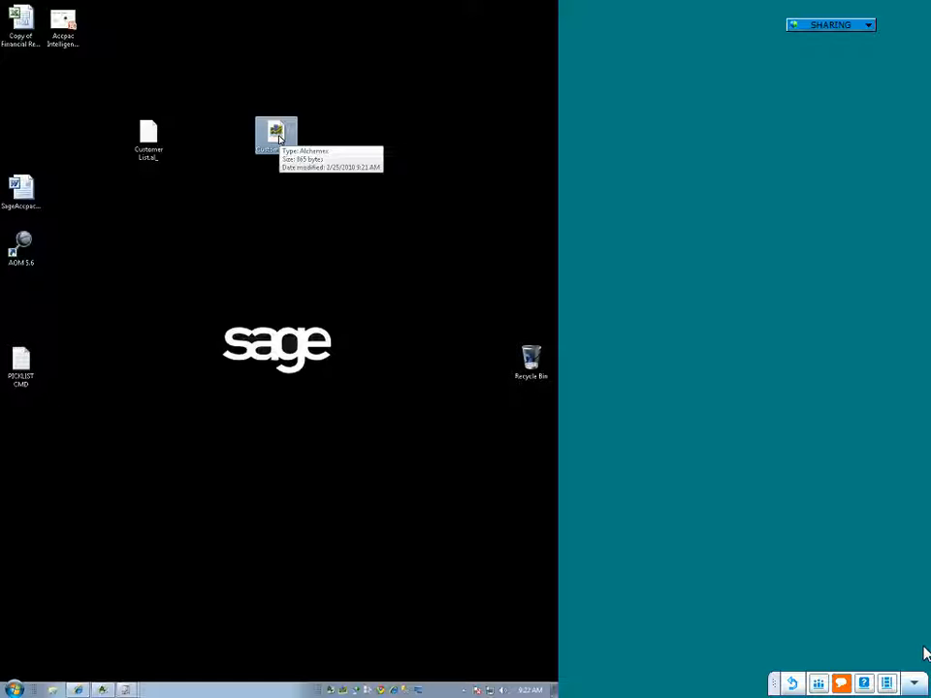
click(386, 343)
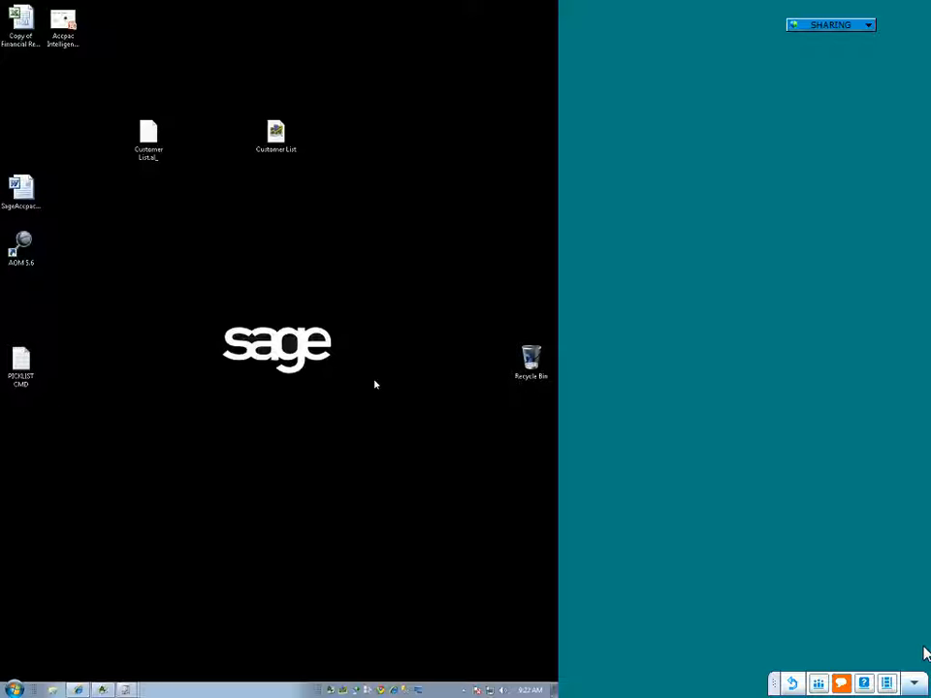
click(125, 689)
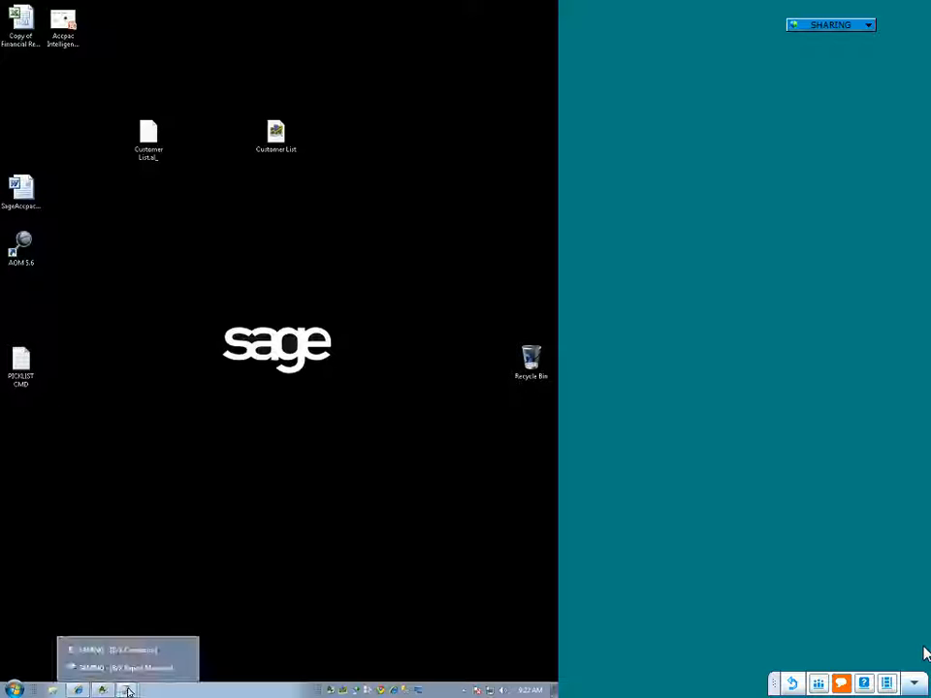
click(126, 667)
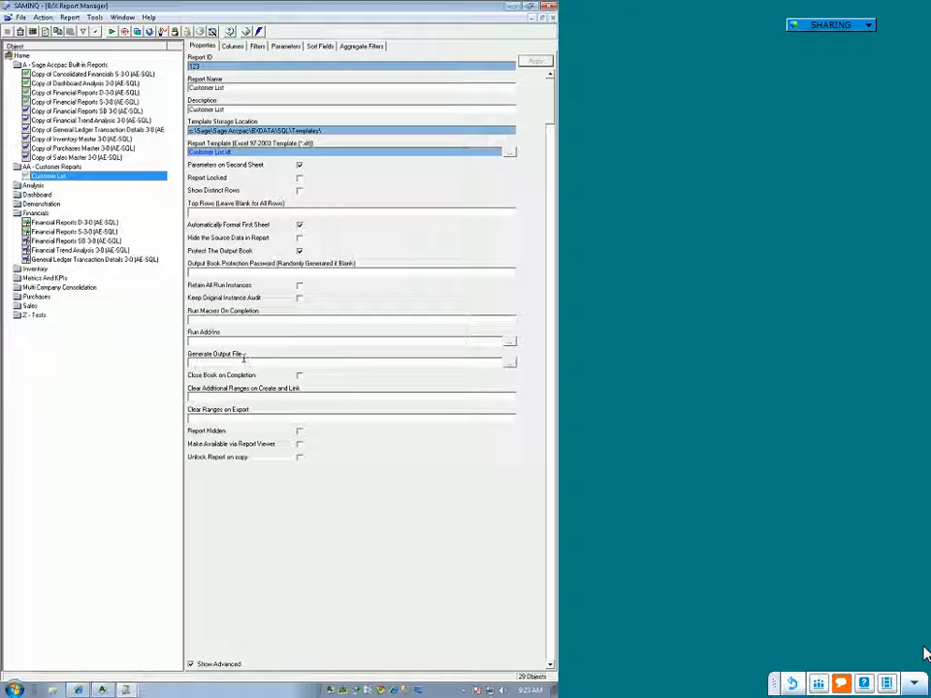
Step: For Customer List's Run Add-Ins property, choose the Alchemex Add-In 1 library and its Emailing Functions module
click(296, 359)
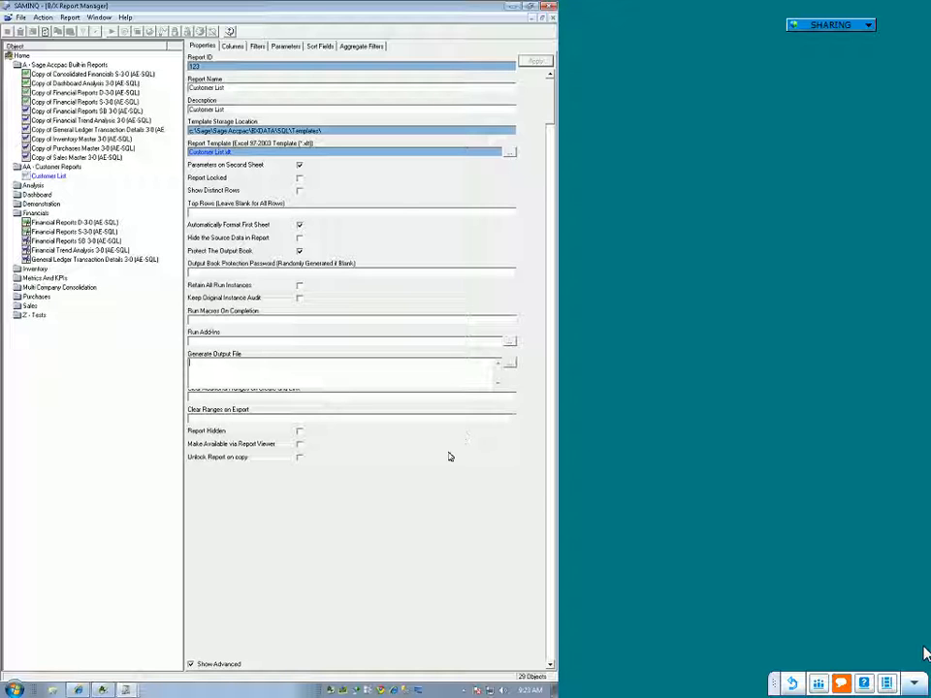
click(213, 338)
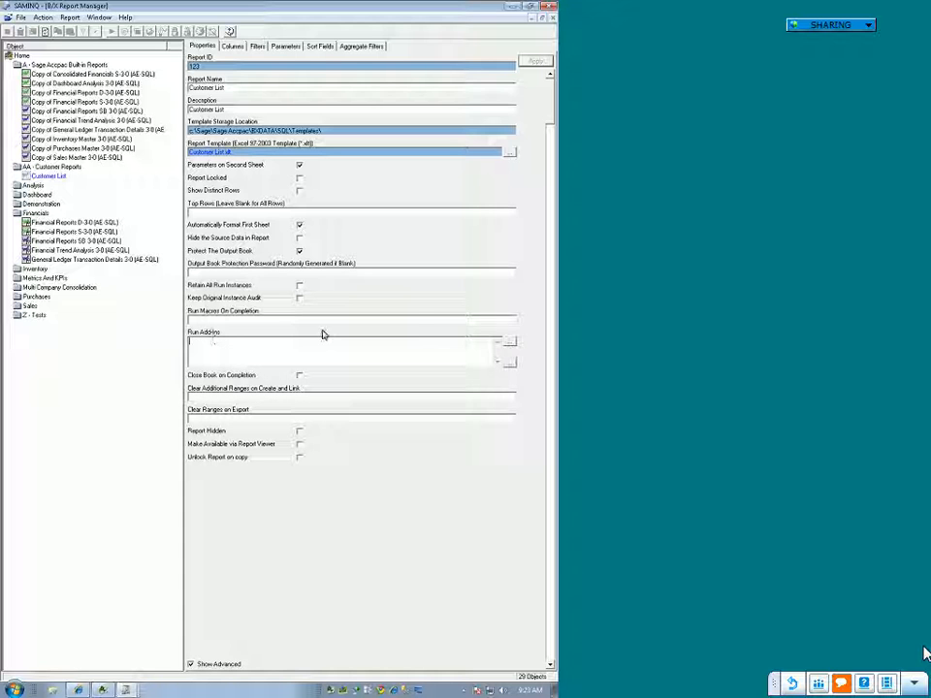
click(510, 342)
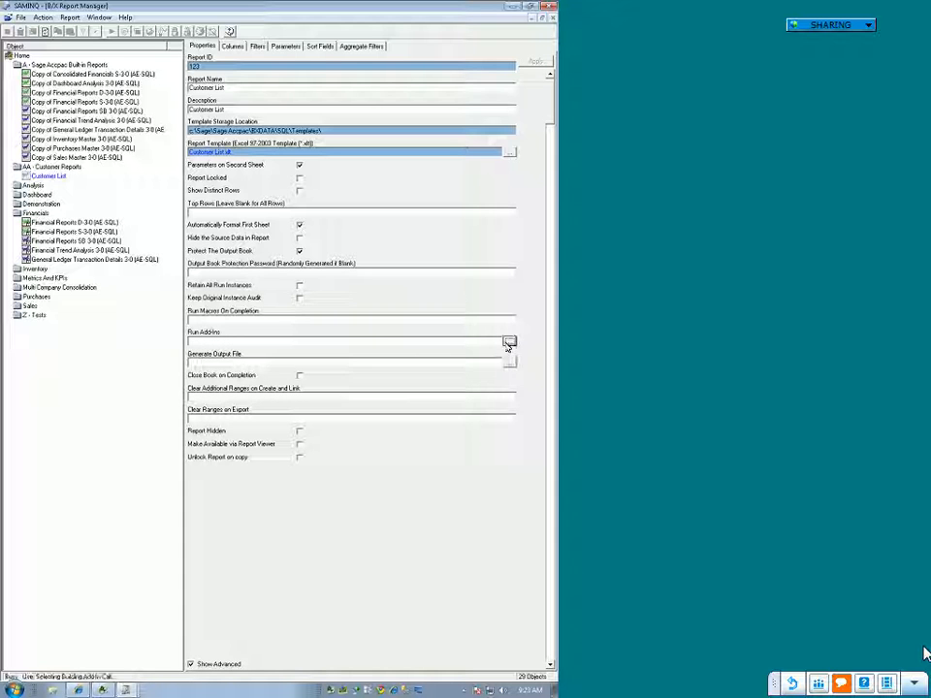
click(510, 342)
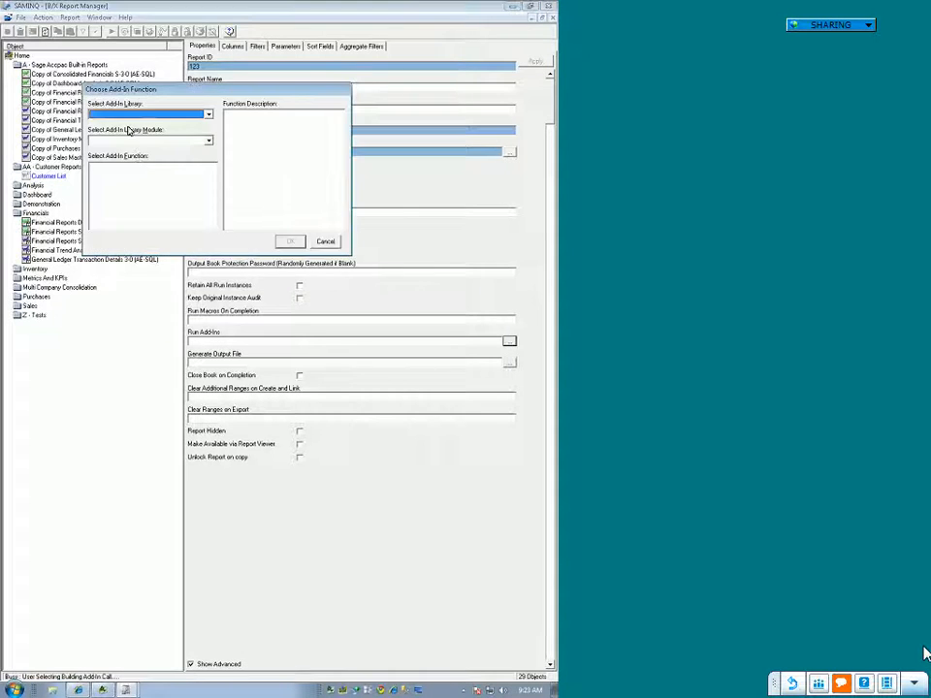
click(207, 117)
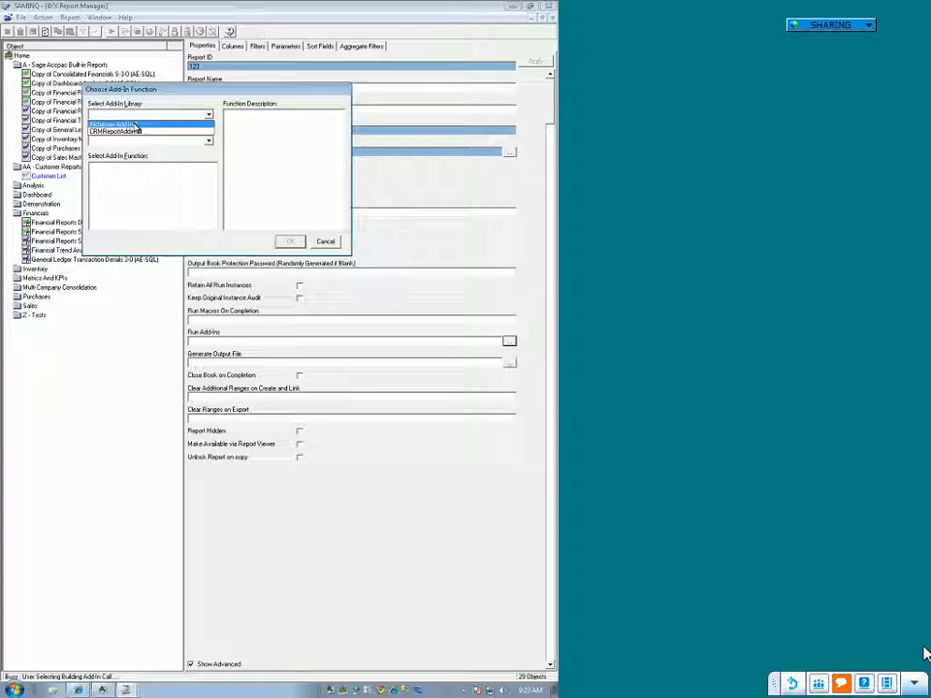
click(136, 125)
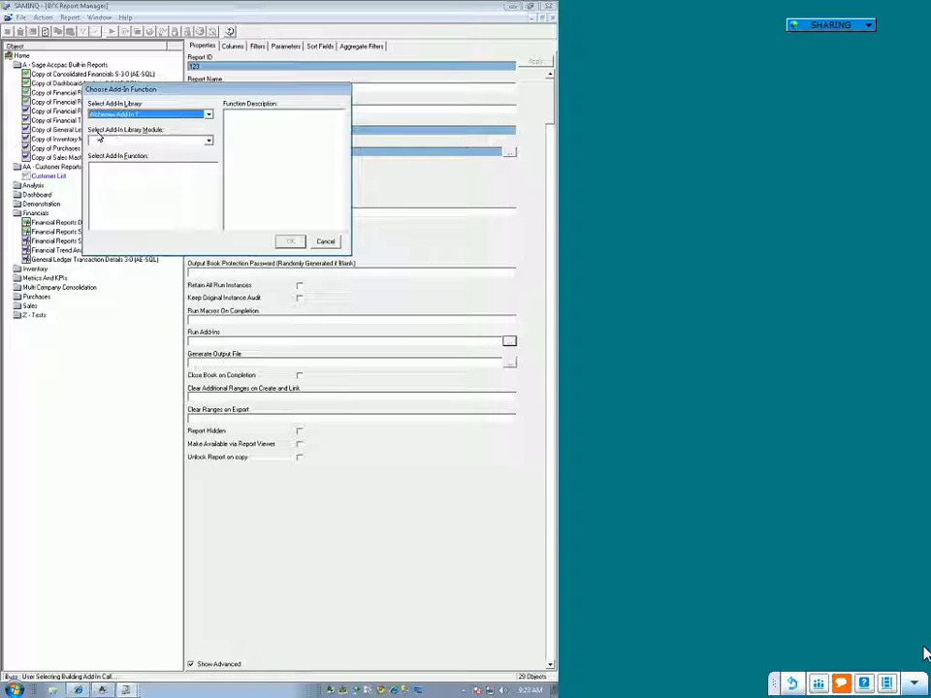
click(208, 142)
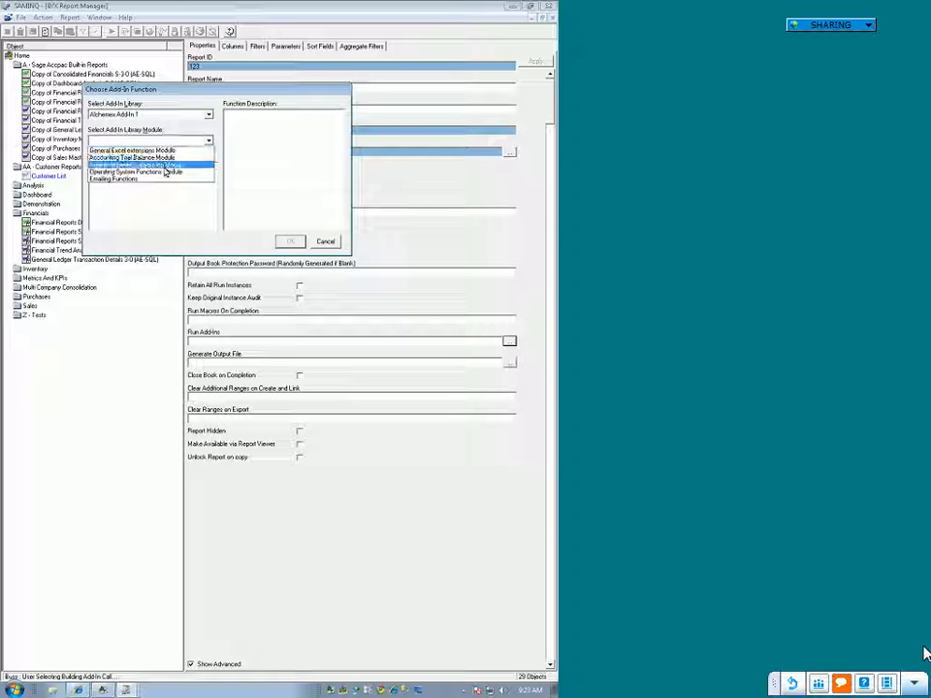
click(162, 179)
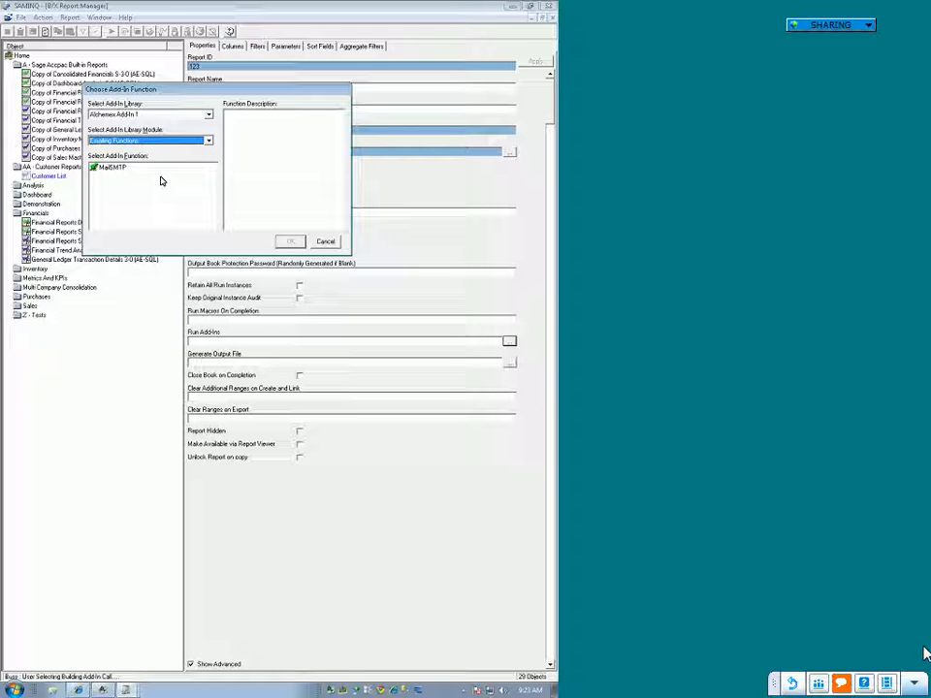
click(162, 181)
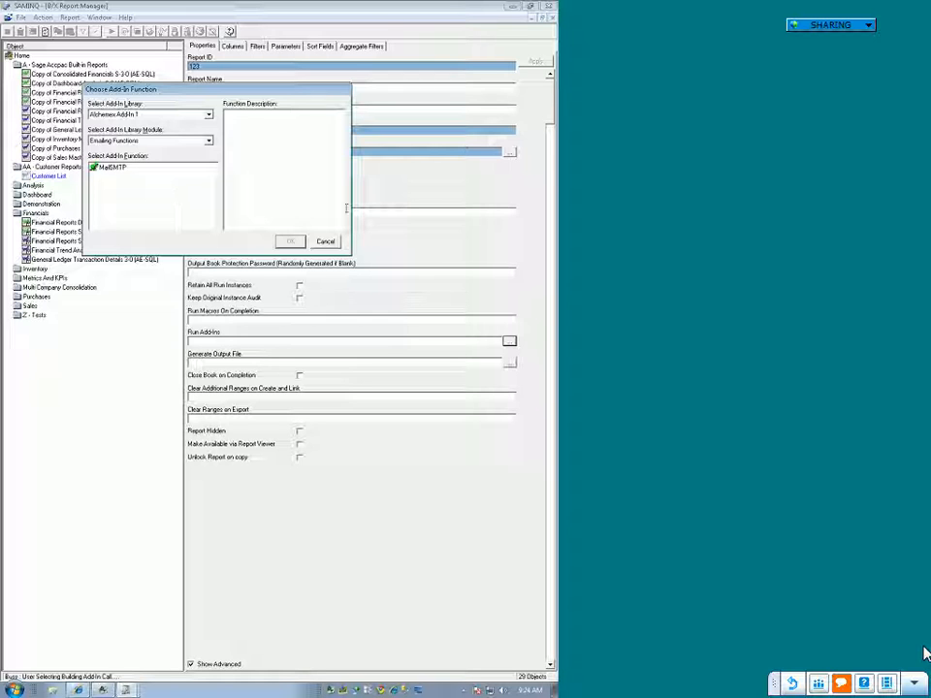
Step: Cancel the add-in function selection, show the desktop, and bring back the Accpac ERP window with Sage Accpac Intelligence selected and the Connector window
click(327, 247)
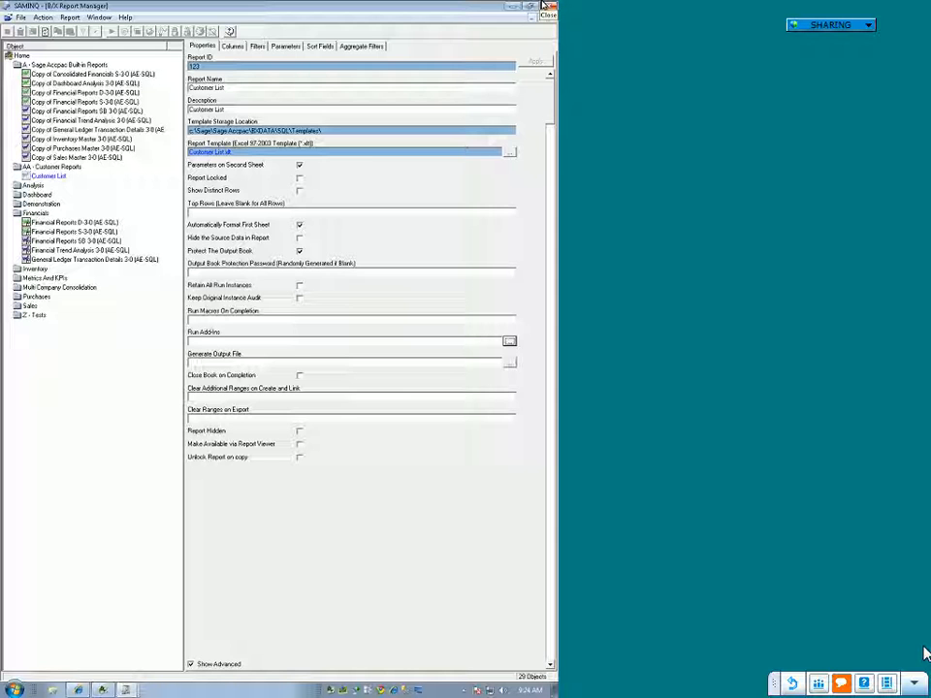
key(super+d)
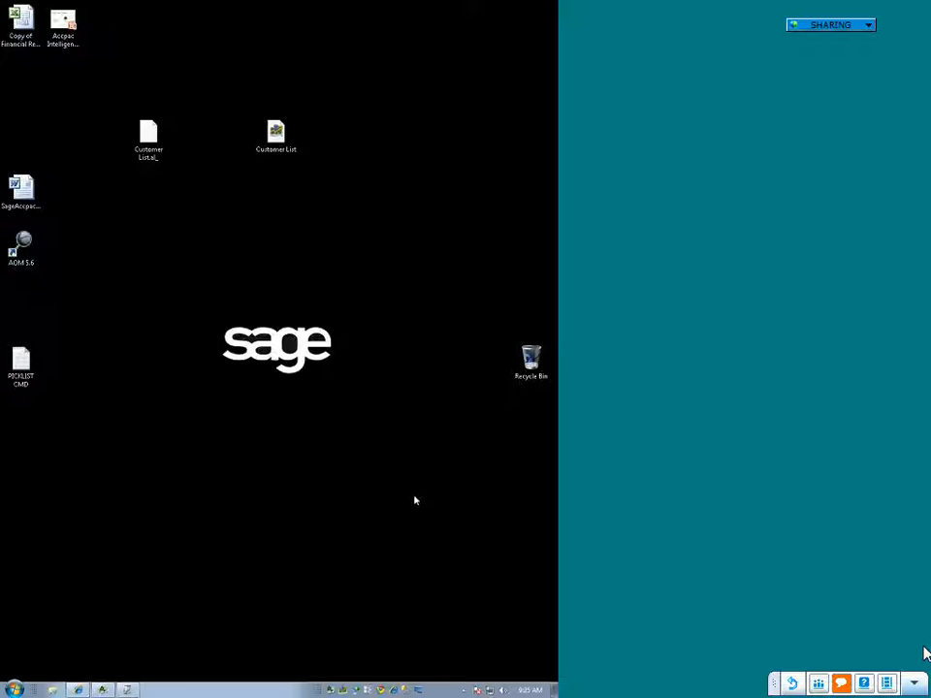
click(102, 691)
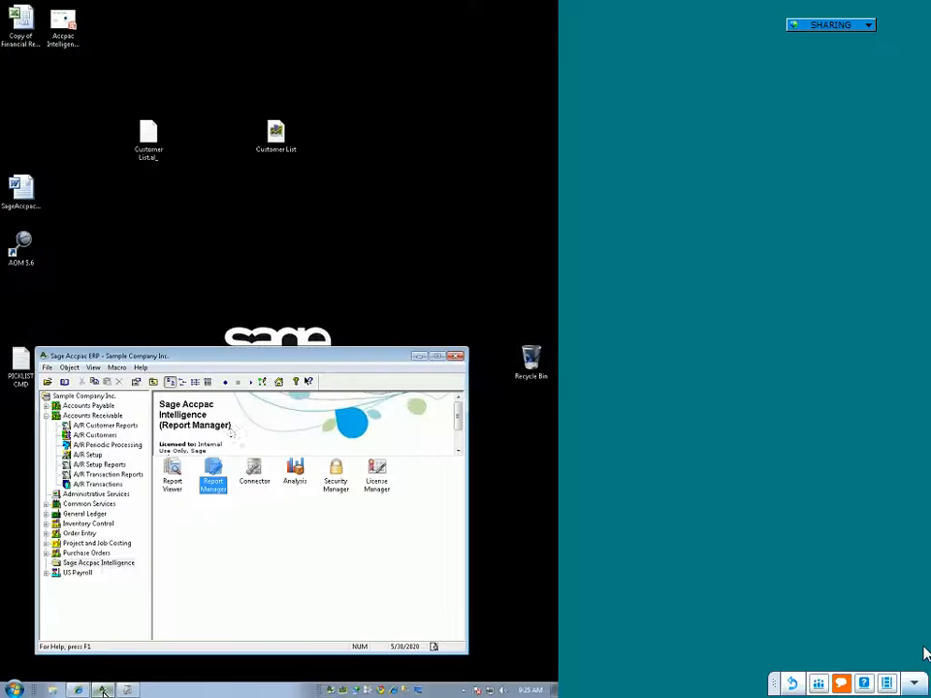
click(70, 563)
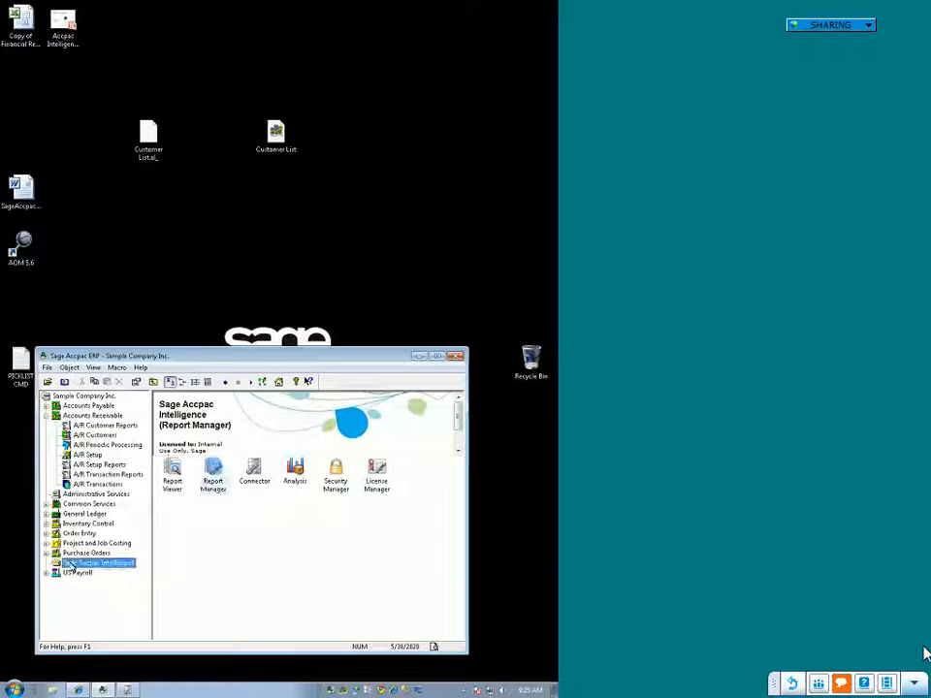
click(126, 690)
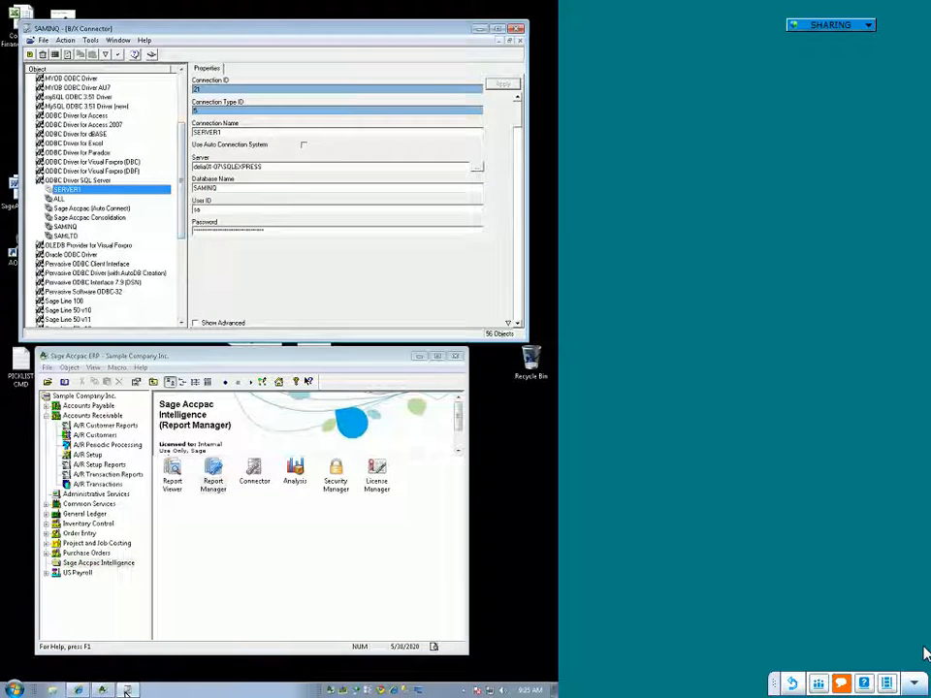
Step: Open the Report Viewer, look through its list of available reports, and close it
double_click(172, 475)
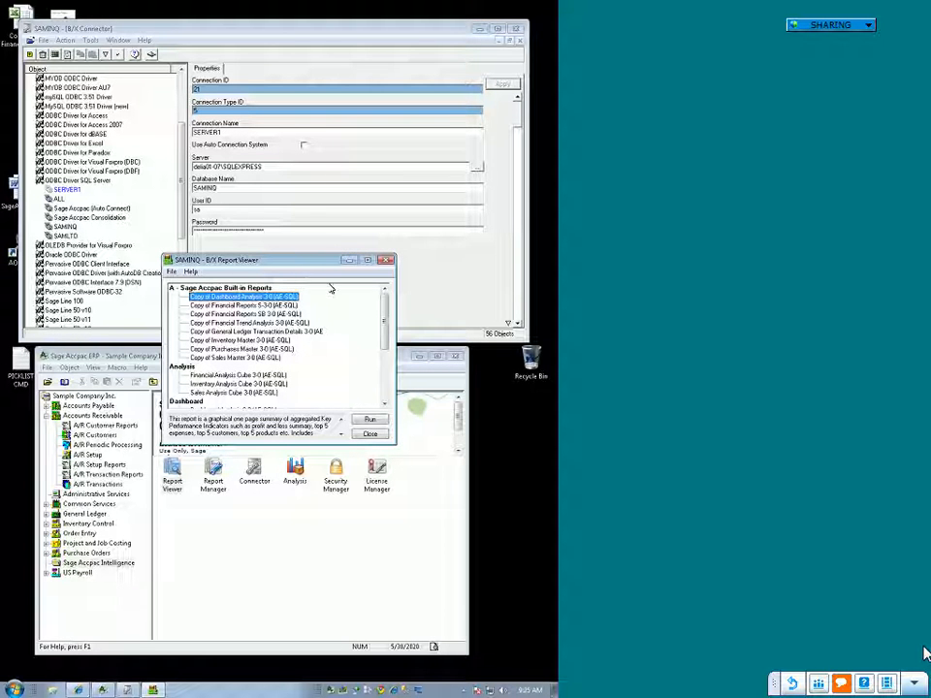
drag(385, 323, 385, 361)
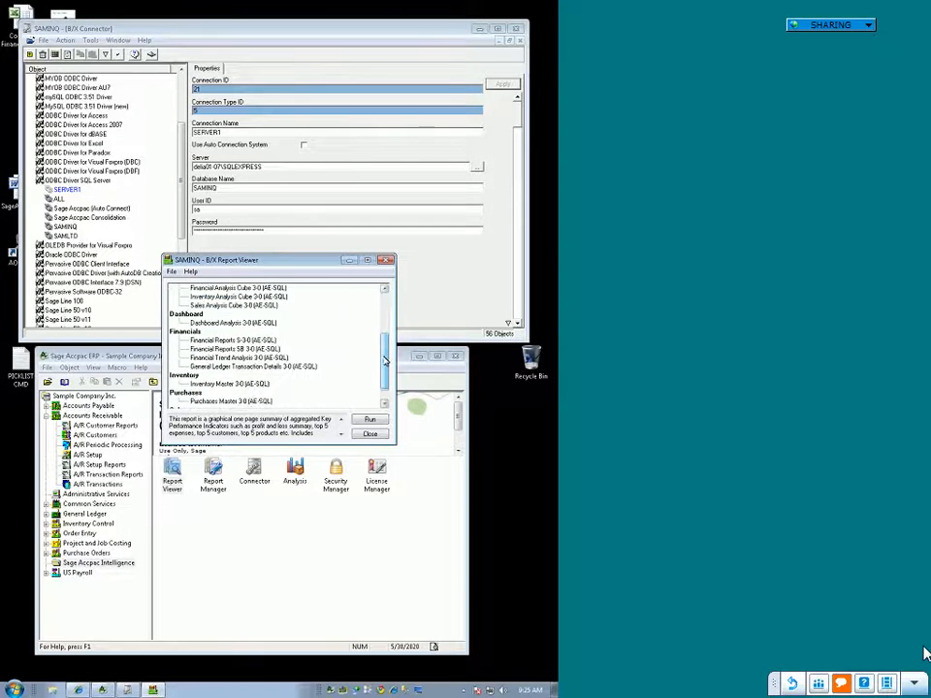
scroll(291, 372, down, 1)
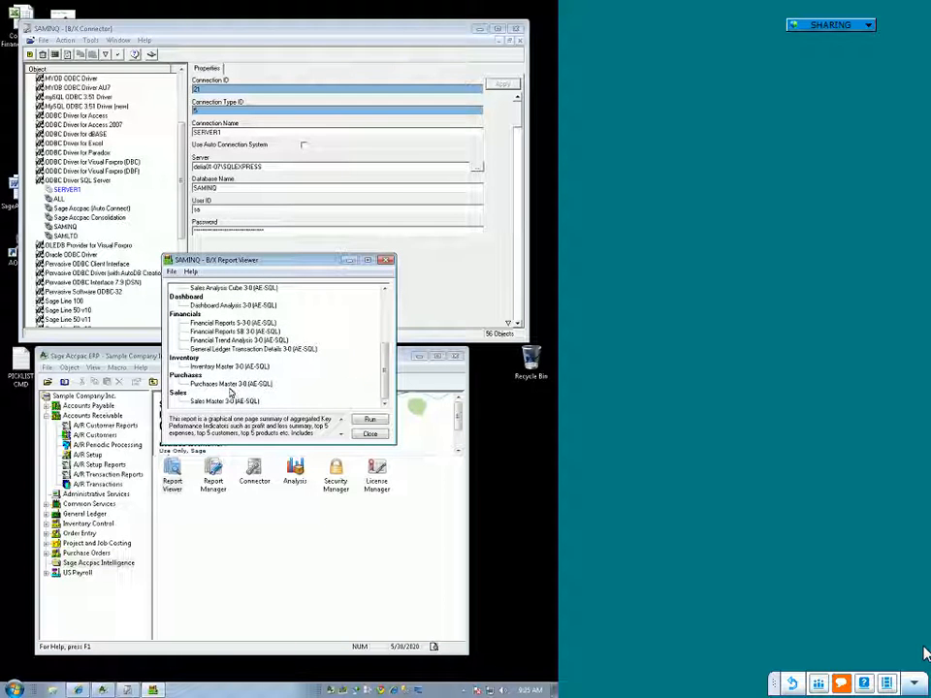
scroll(319, 393, up, 3)
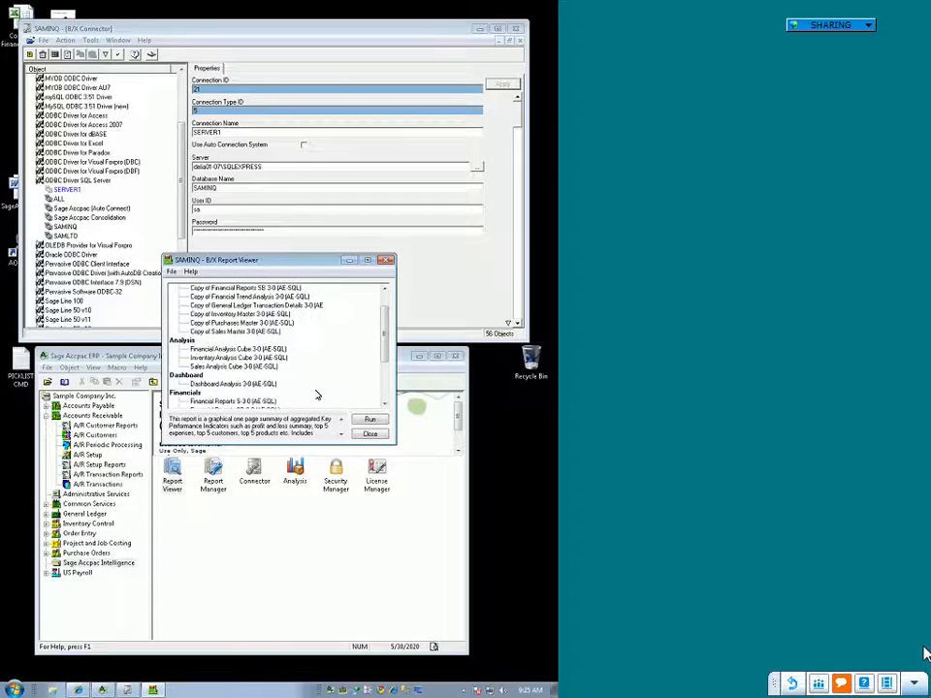
scroll(296, 392, up, 1)
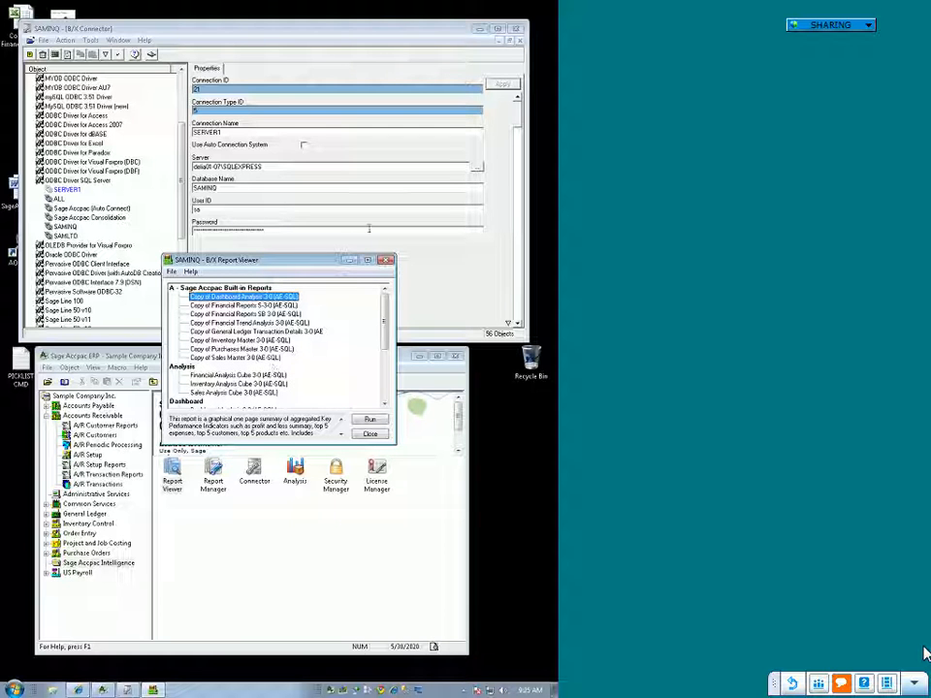
click(386, 260)
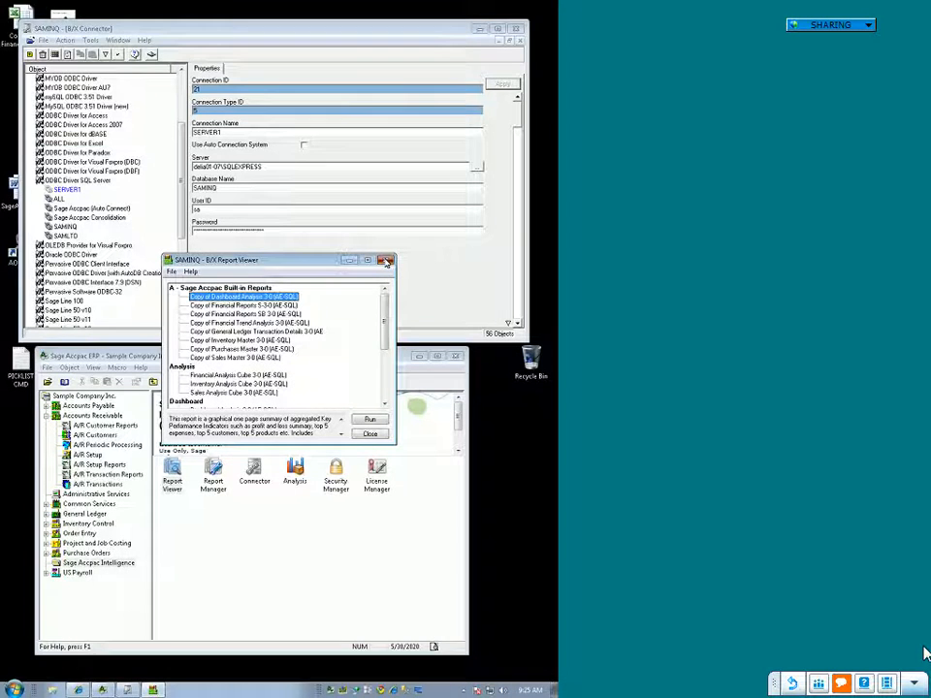
Step: Open the Report Manager, expand the Multi Company Consolidation folder, and view the properties of Consolidated Financials S and SB 3-0
double_click(214, 472)
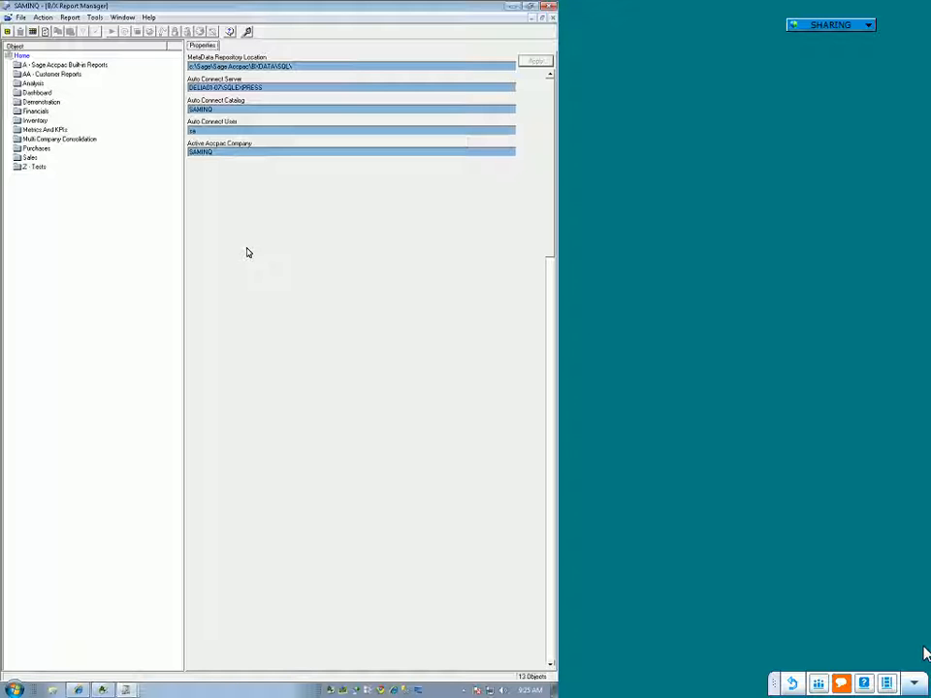
double_click(55, 140)
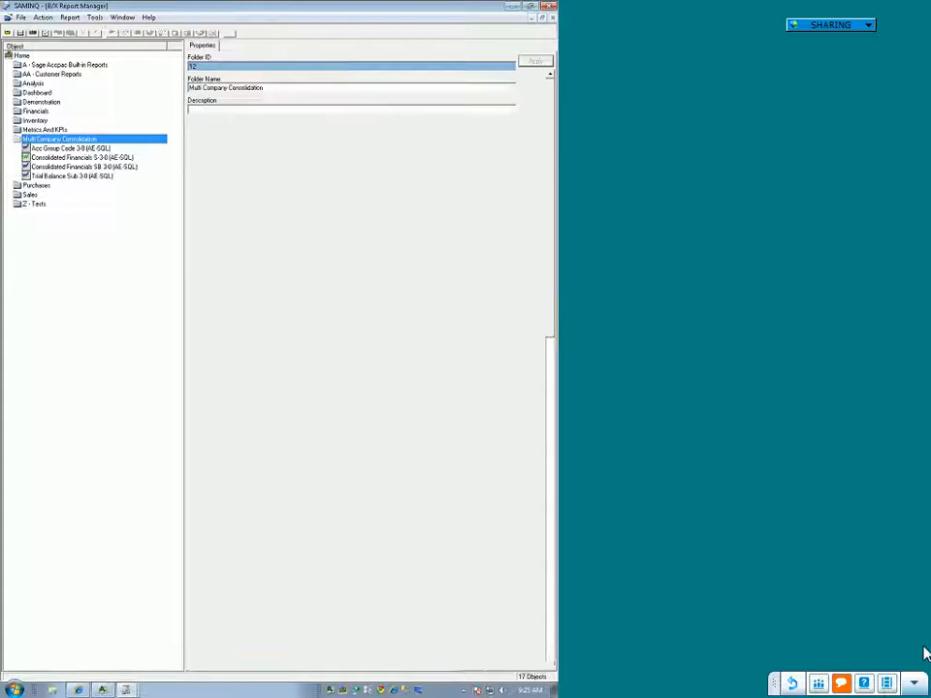
click(58, 158)
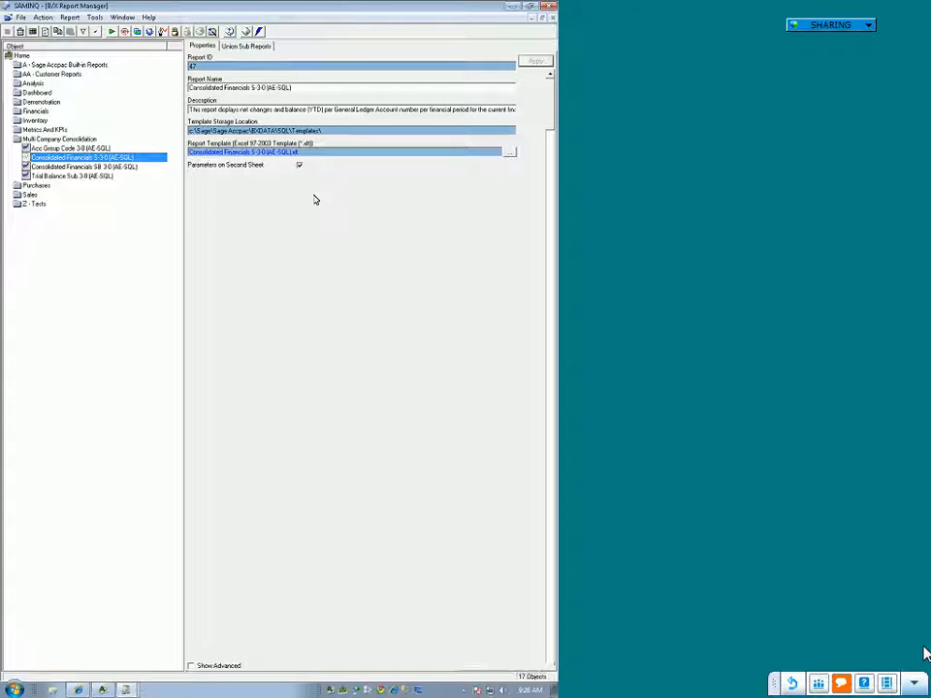
click(96, 167)
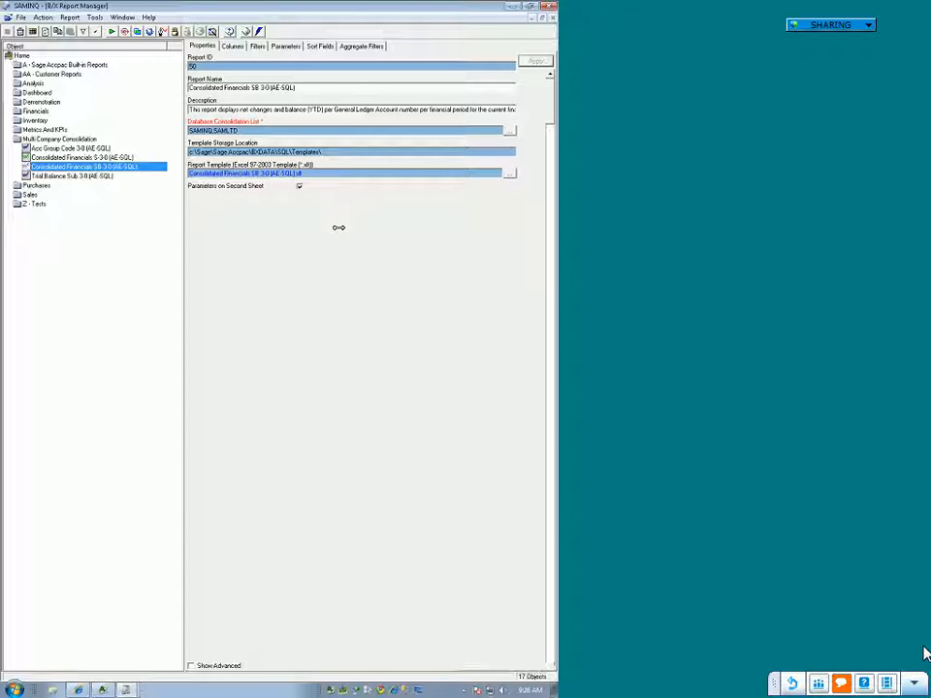
click(94, 159)
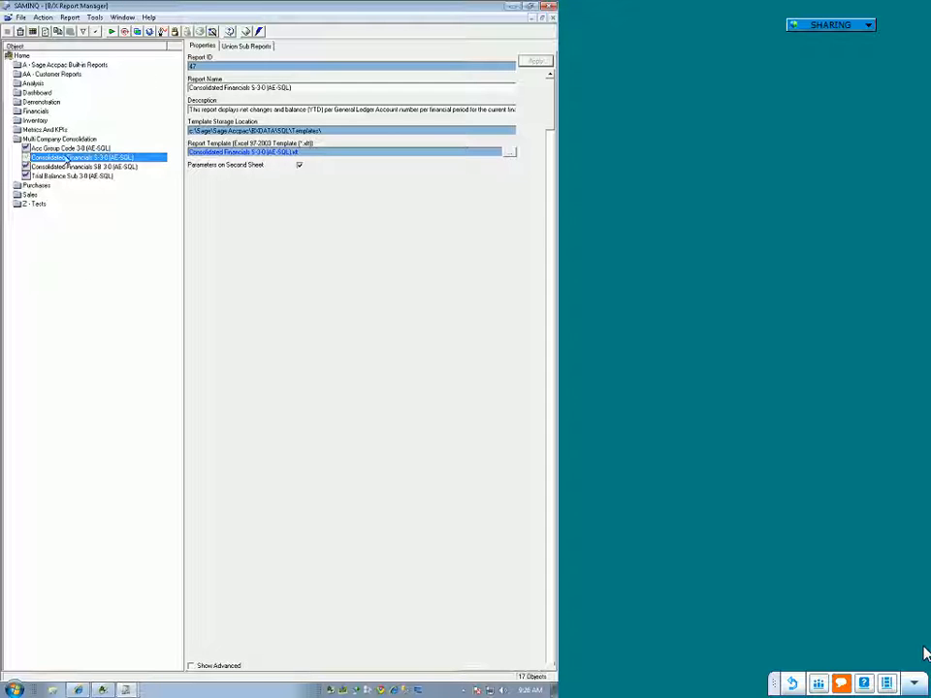
Step: Examine the Acc Group Code and Trial Balance Sub 3-0 sub reports, read the Trial Balance Sub description, and reselect Consolidated Financials S 3-0
click(67, 149)
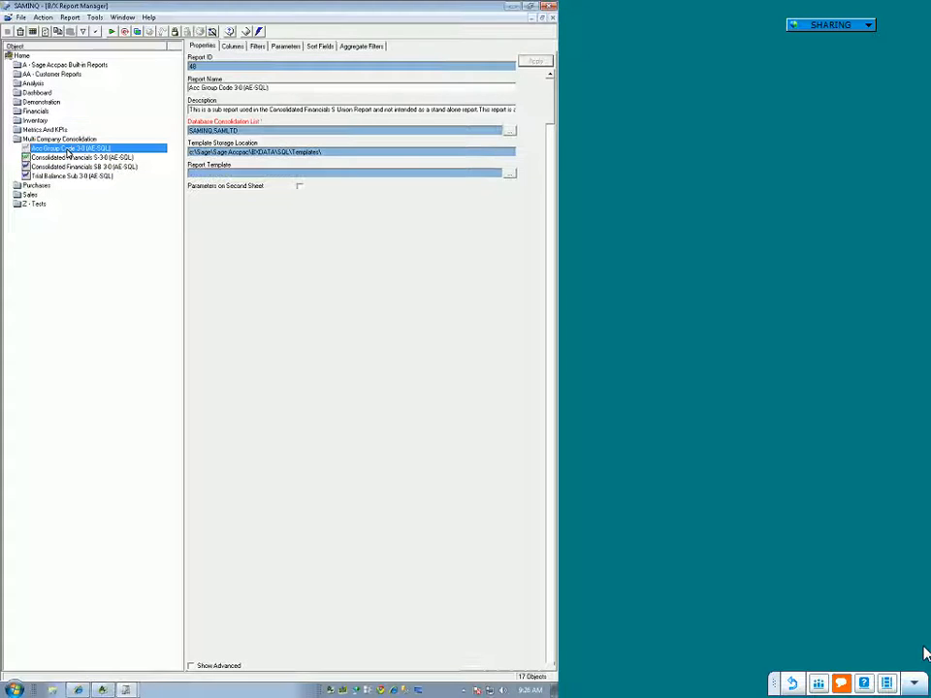
click(68, 178)
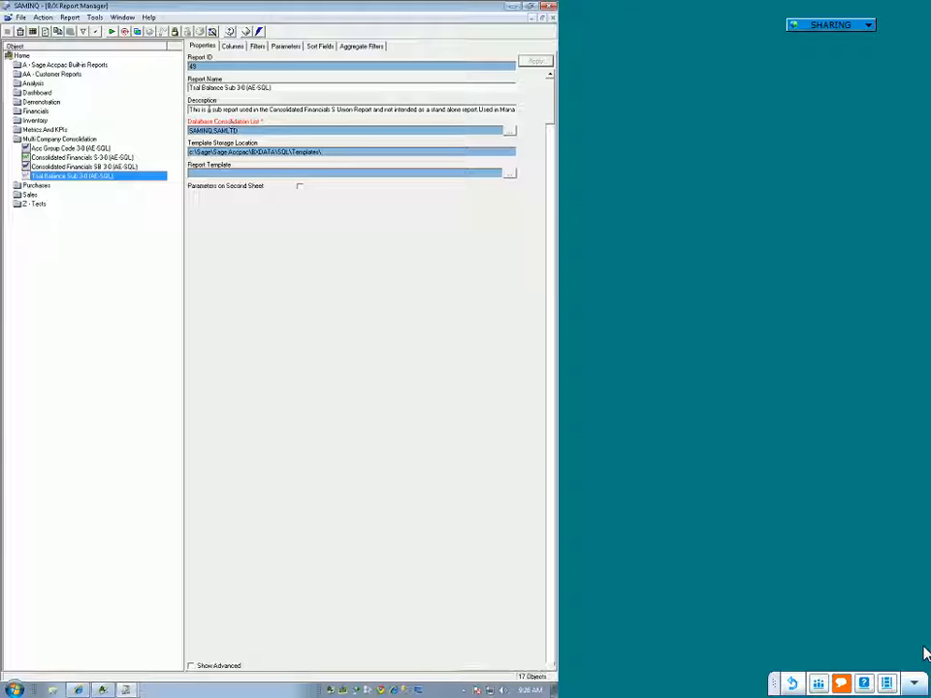
click(258, 109)
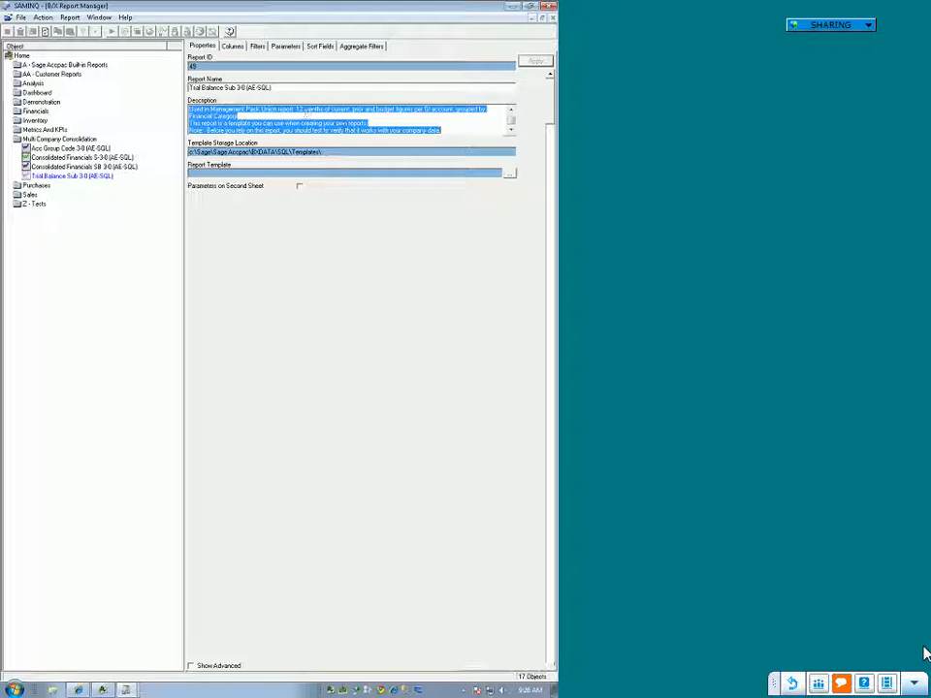
click(342, 126)
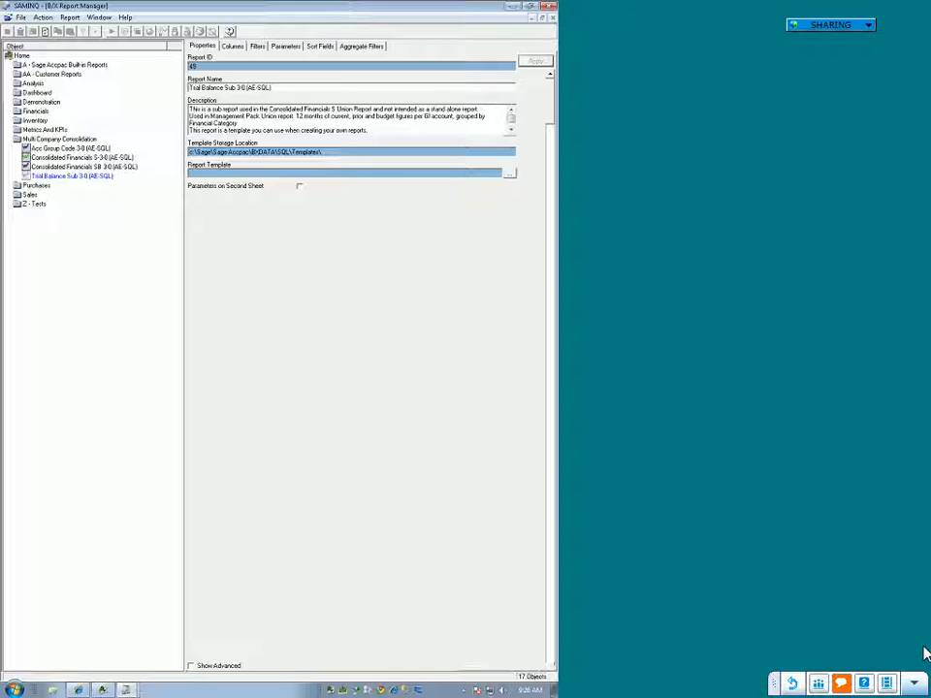
click(62, 159)
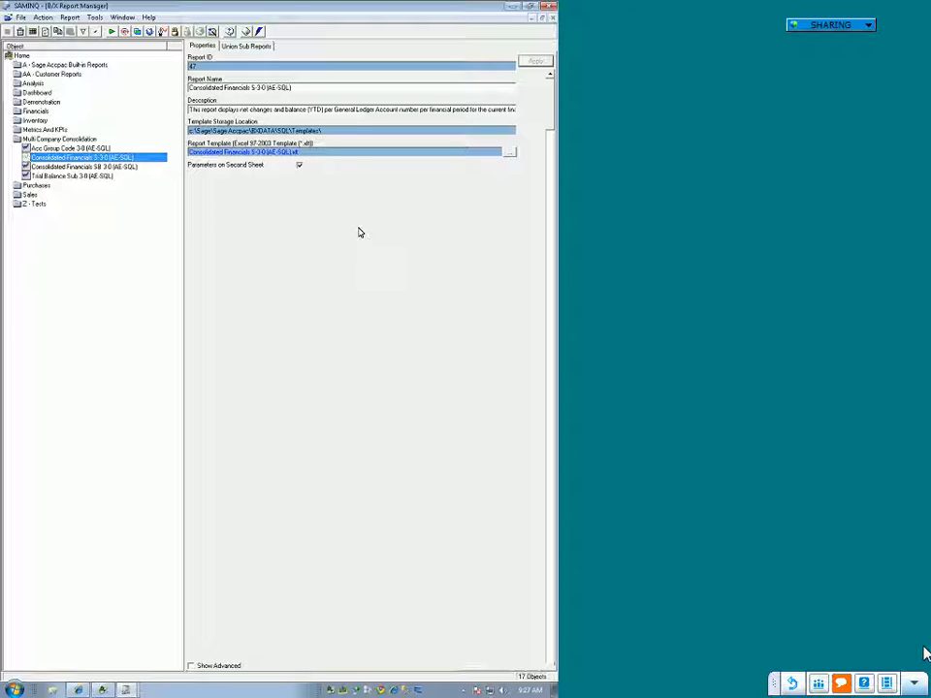
Step: Examine the databases available for consolidation in the Acc Group Code and Trial Balance Sub 3-0 reports, cancelling each selection
click(60, 149)
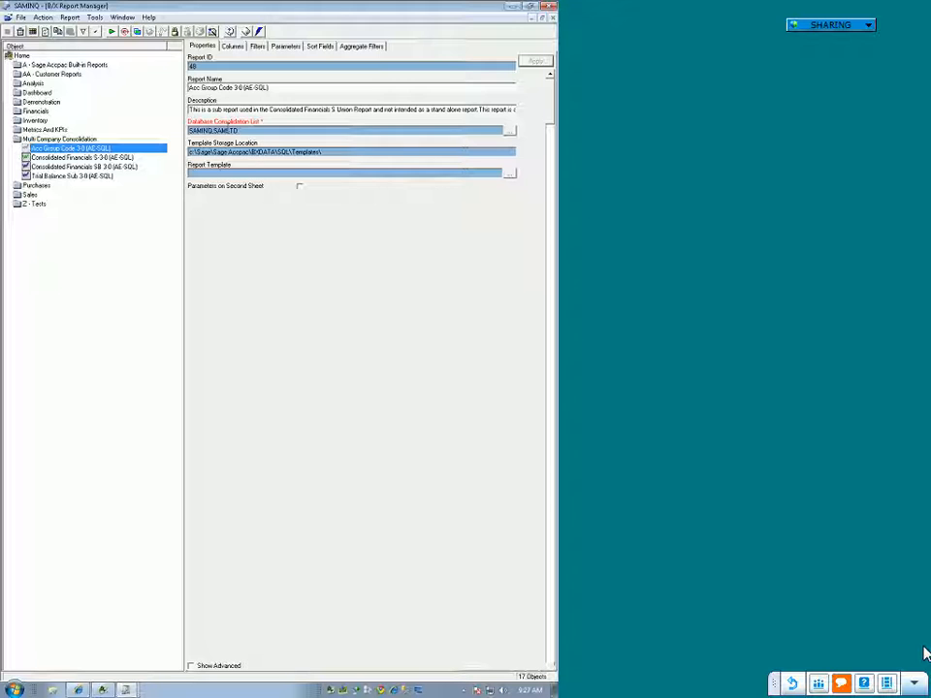
click(235, 130)
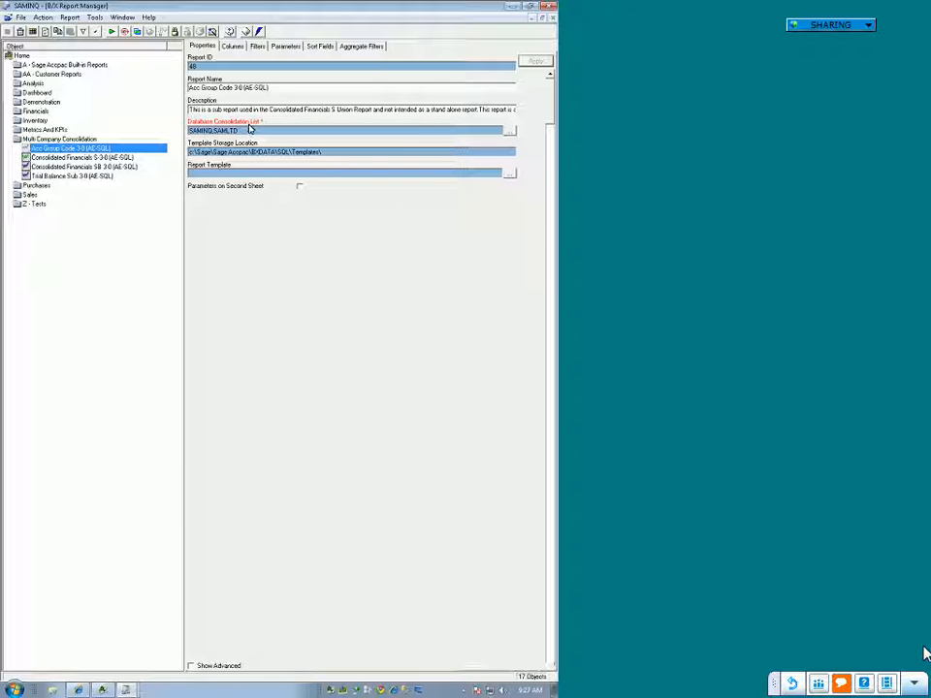
click(509, 132)
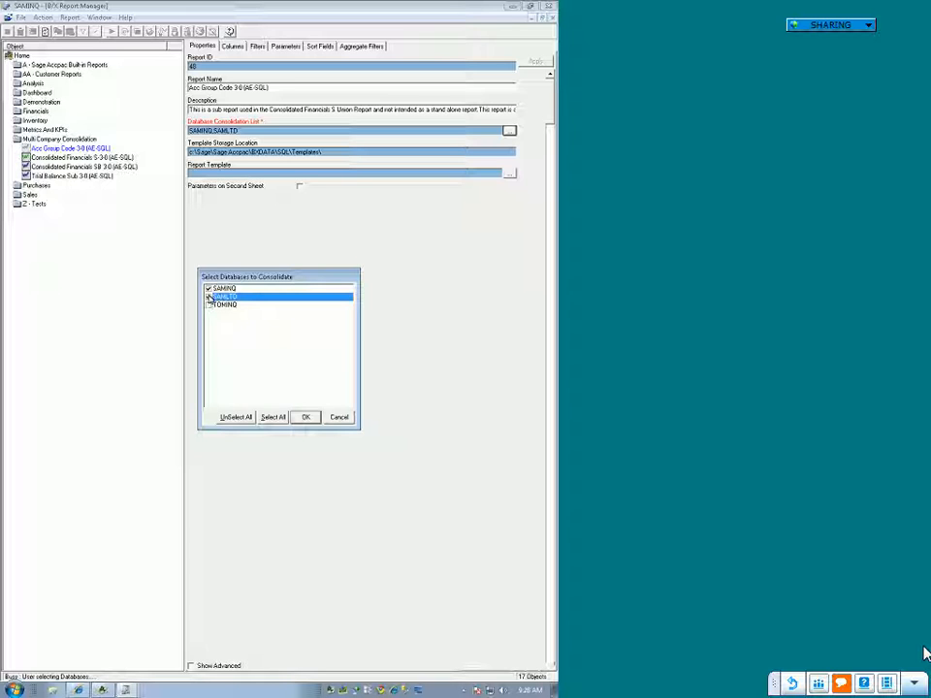
click(337, 417)
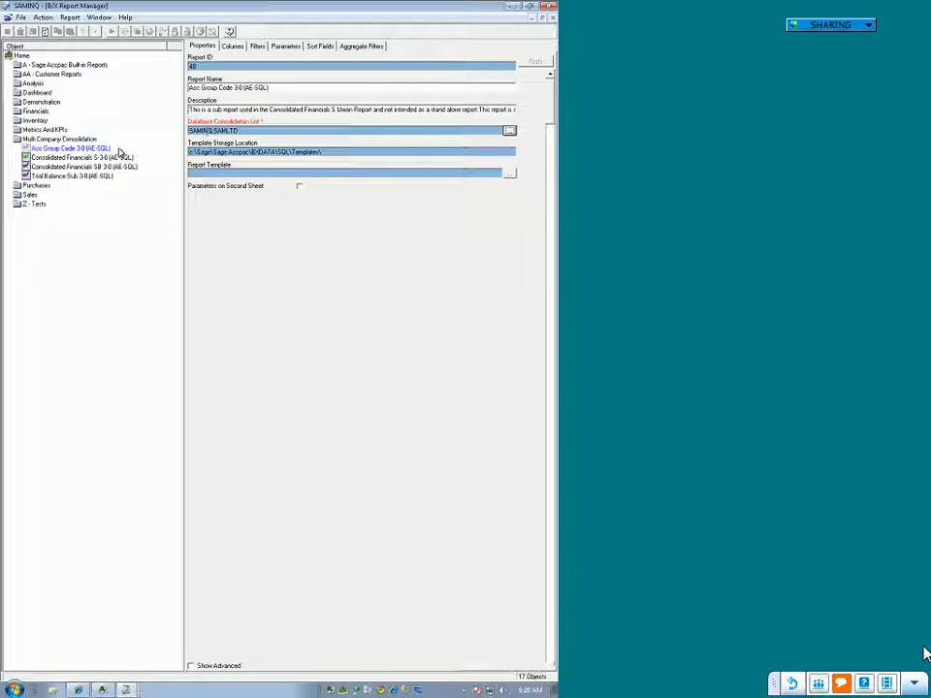
click(74, 174)
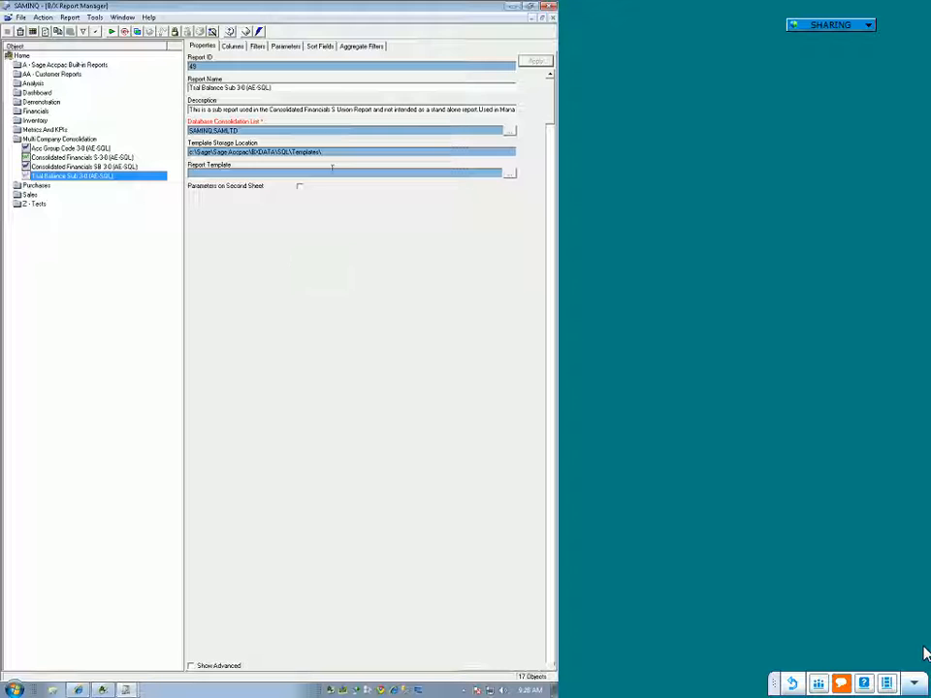
click(509, 131)
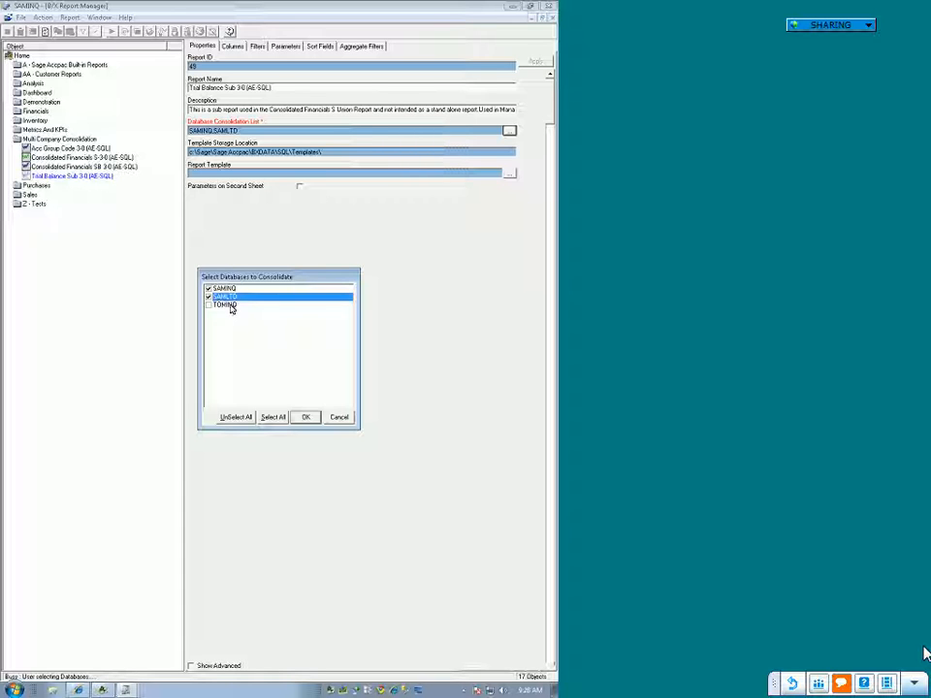
click(351, 420)
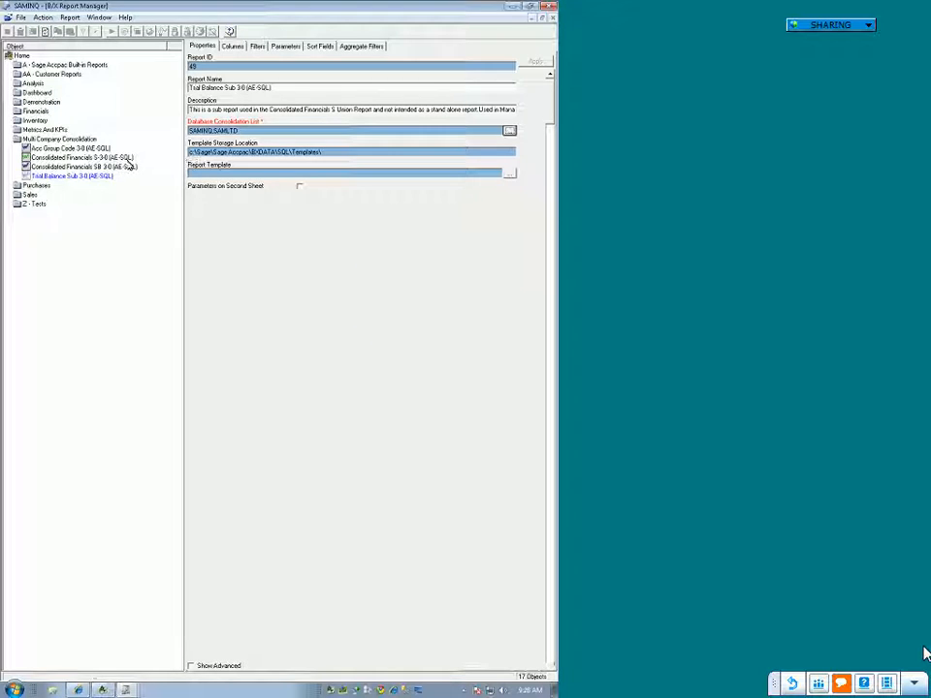
Step: Run the Consolidated Financials S 3-0 (AE-SQL) report for financial year 2020
click(82, 158)
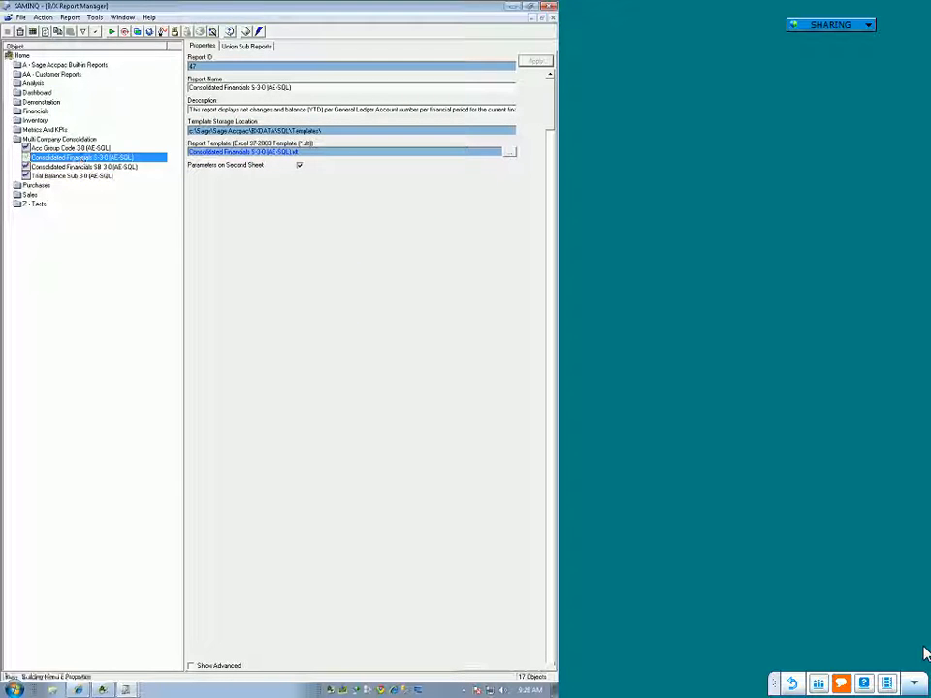
right_click(81, 161)
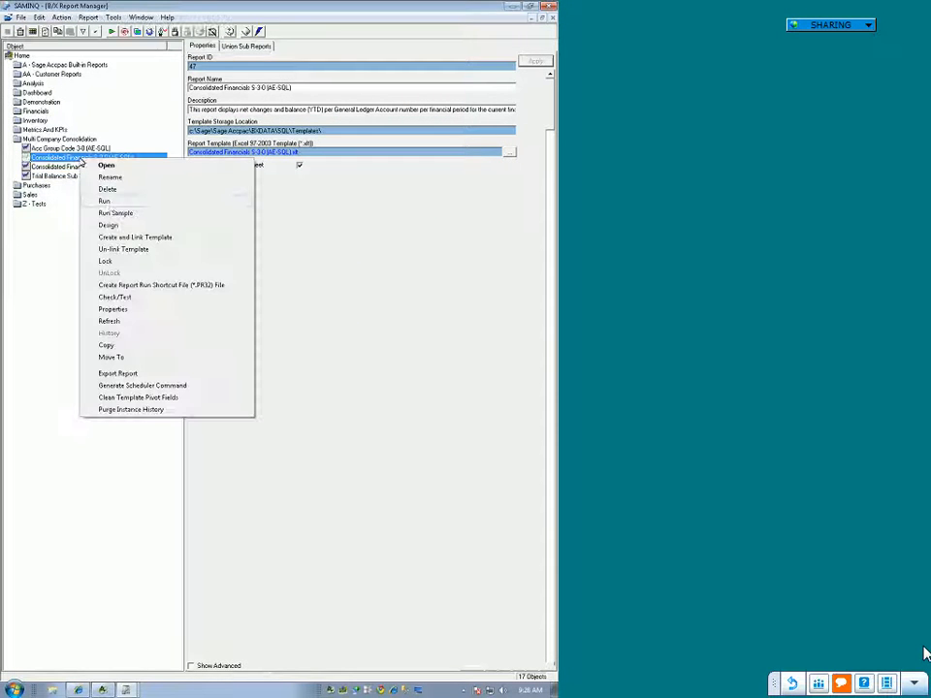
click(106, 201)
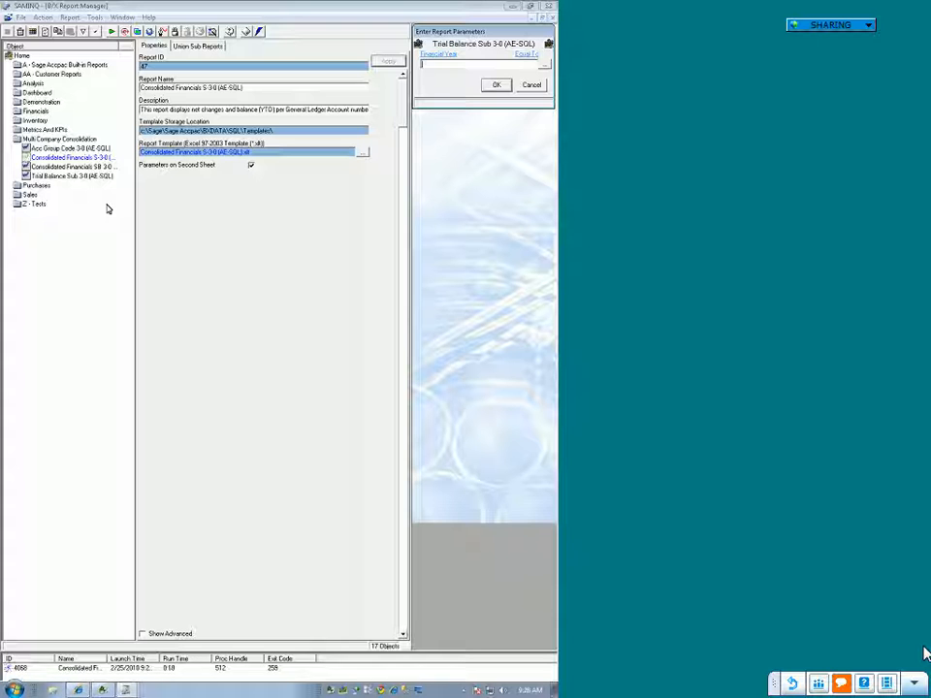
text(2020)
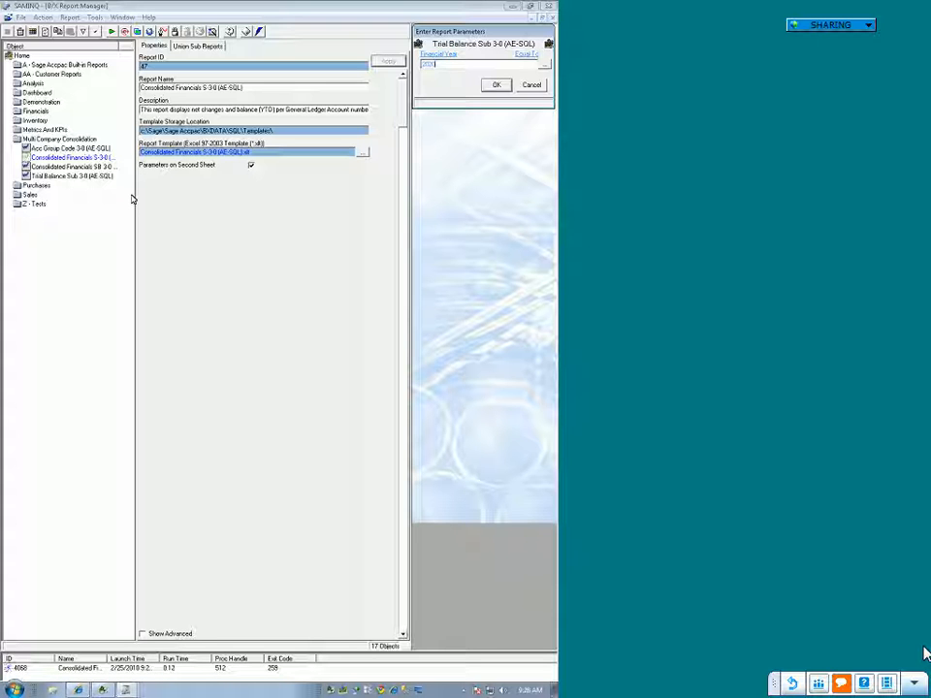
click(496, 84)
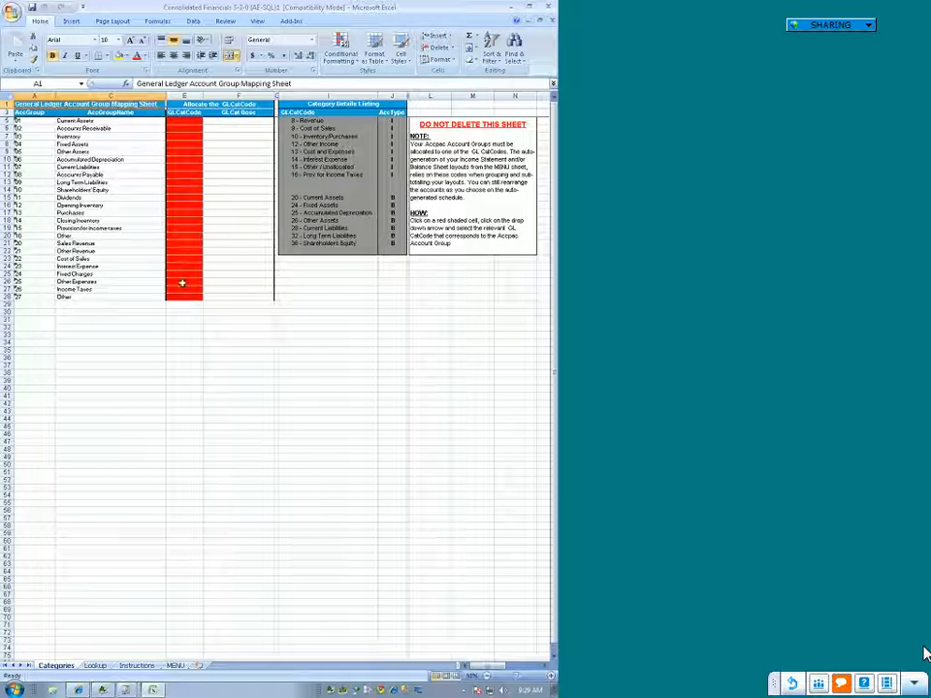
Step: View the consolidated report's MENU sheet, decline allocating the account groups, dismiss the warning, and close the workbook without saving
click(180, 666)
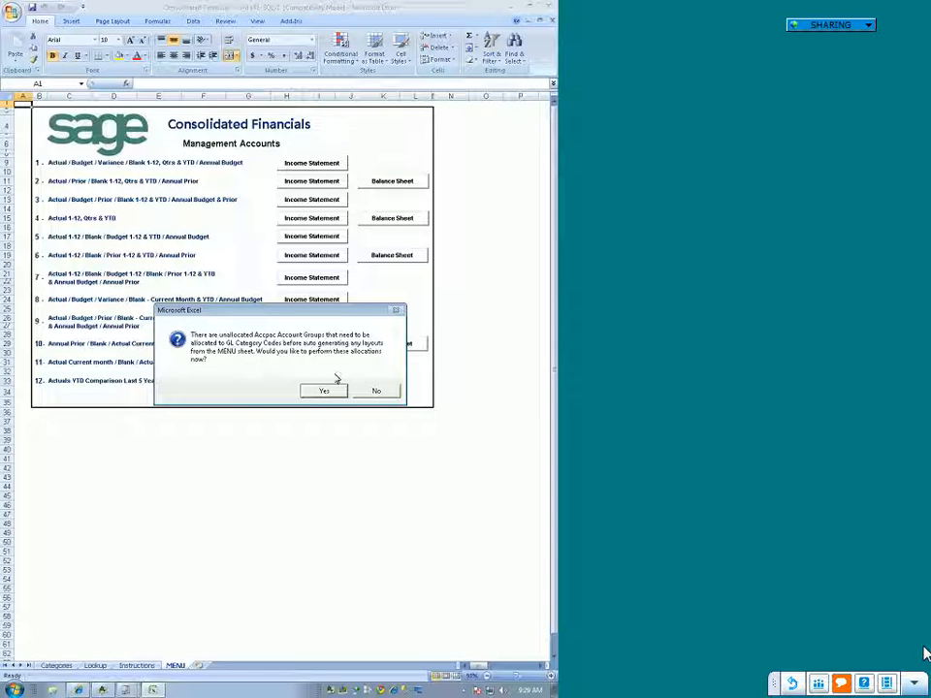
click(372, 391)
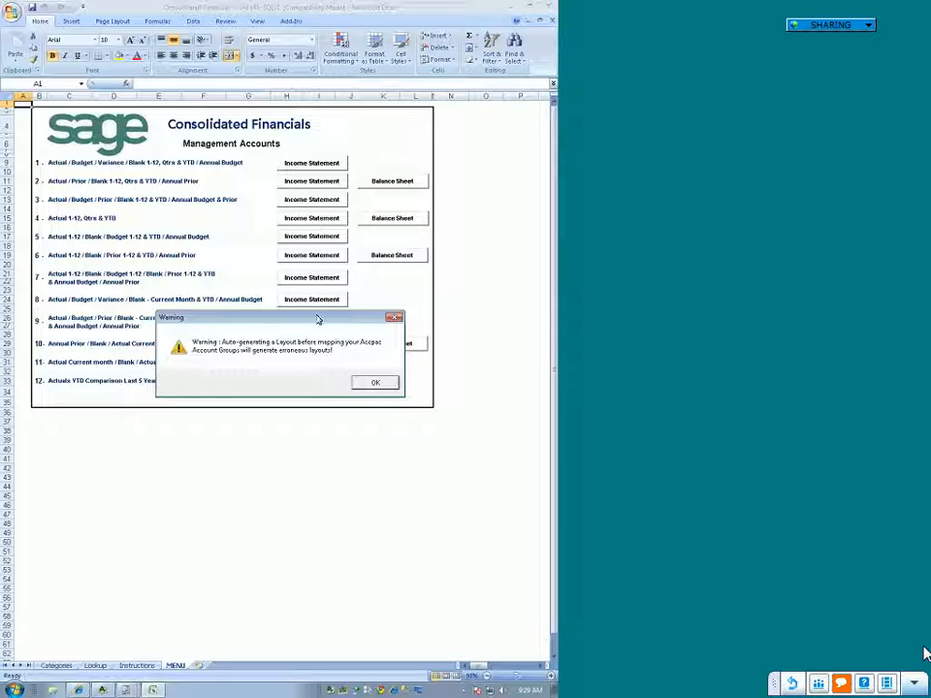
click(394, 319)
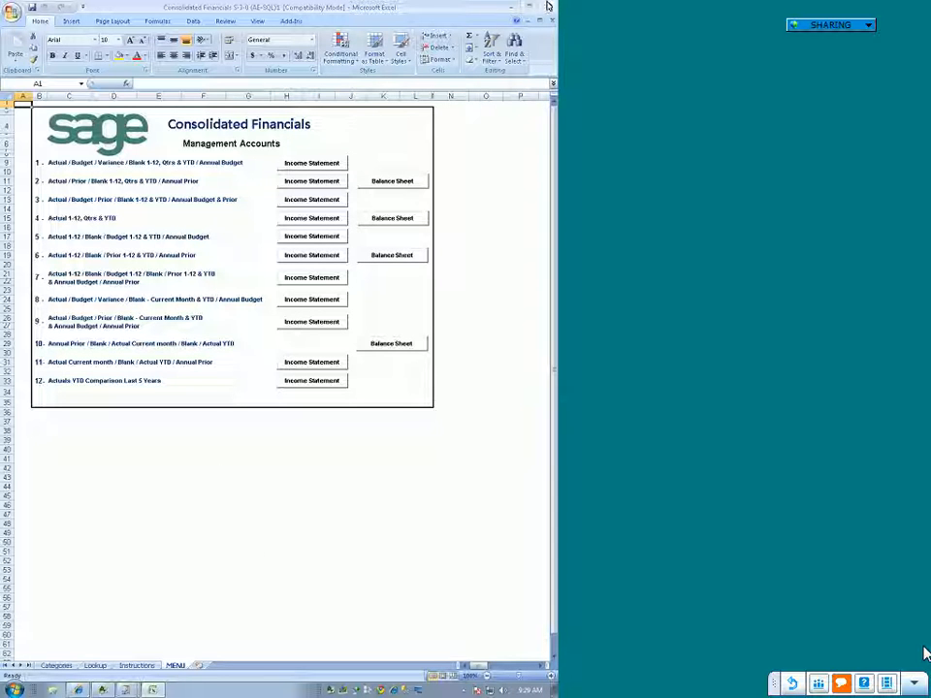
click(545, 9)
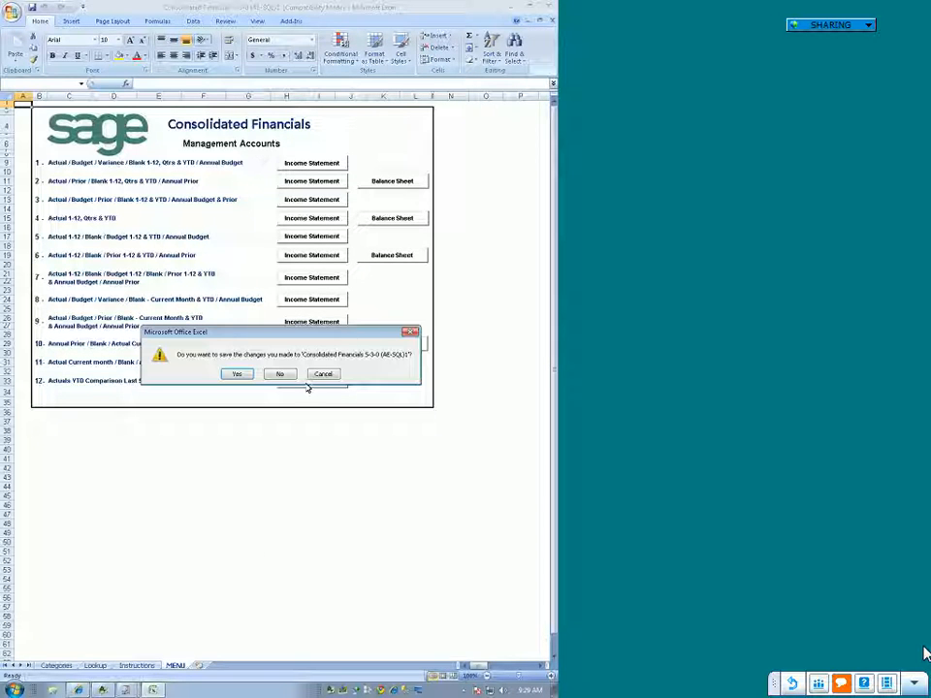
click(280, 374)
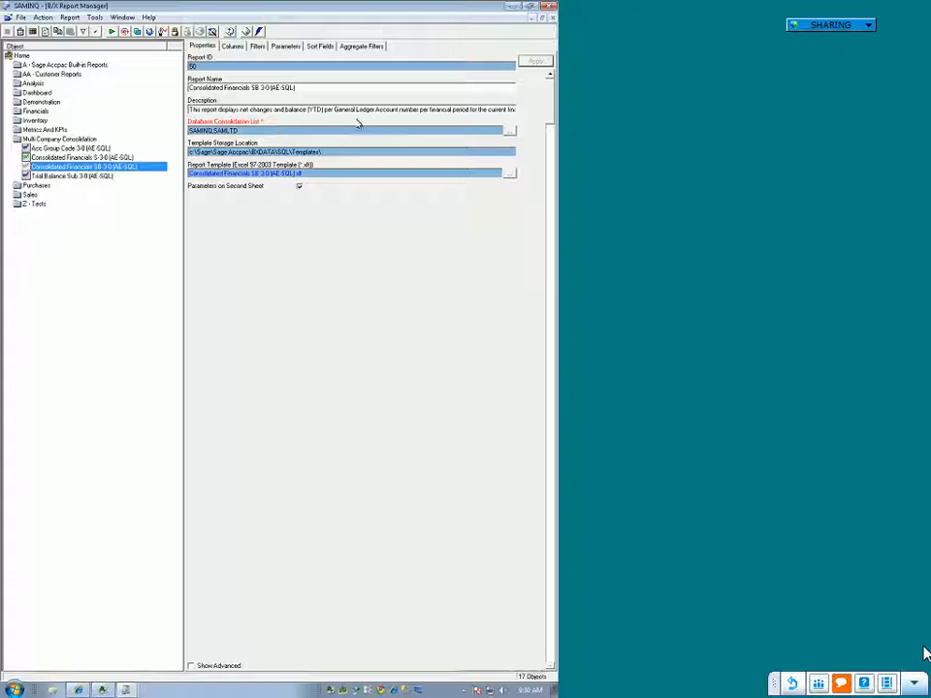
Step: Keep SAMINQ and SAMLTD as the databases to consolidate and run Consolidated Financials SB 3-0 (AE-SQL) for financial year 2020
click(509, 132)
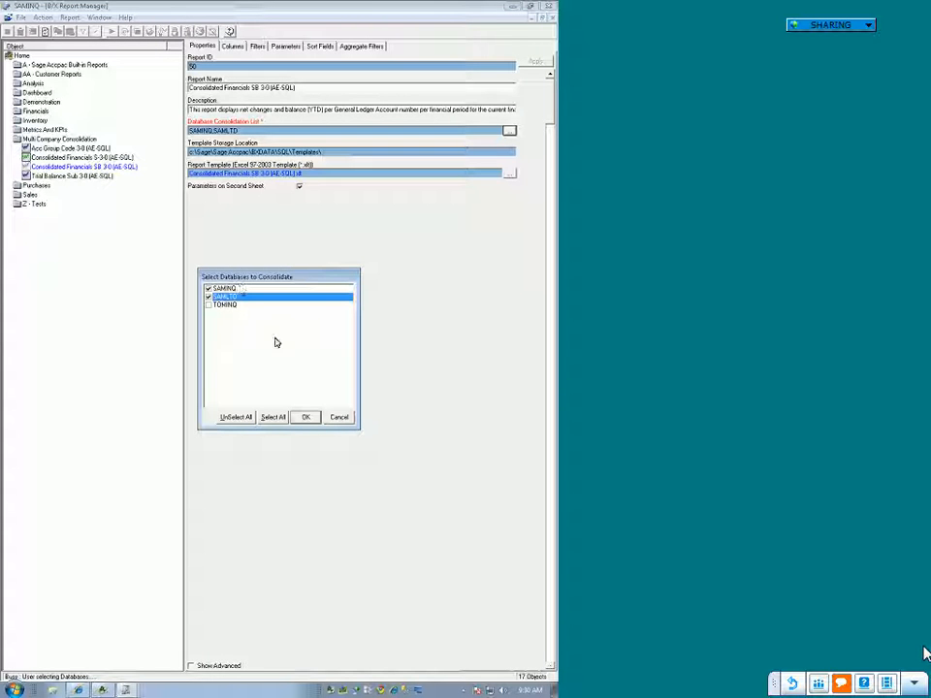
click(308, 419)
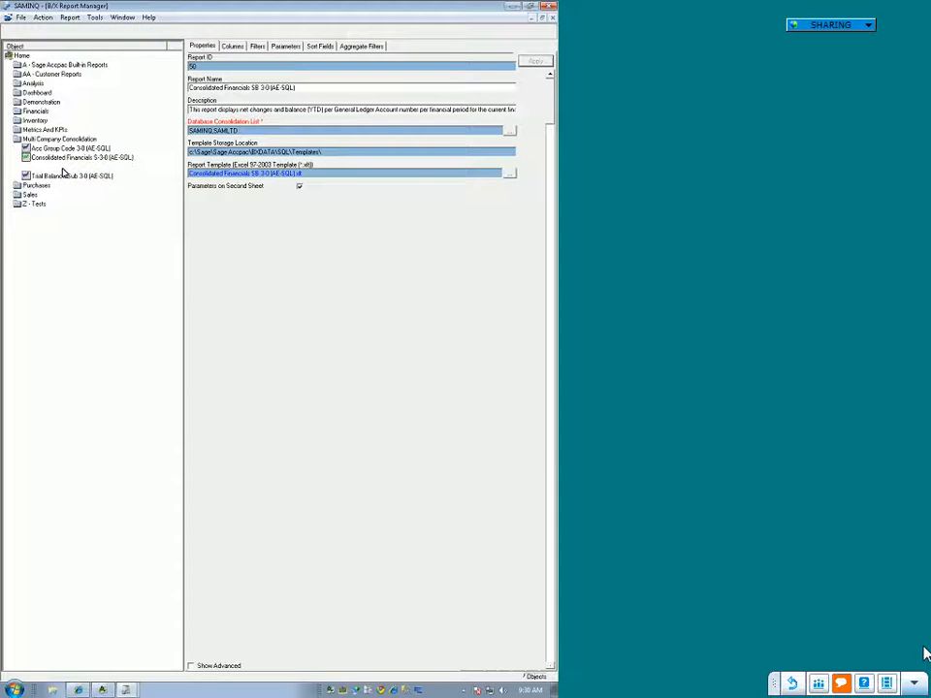
right_click(64, 169)
click(86, 211)
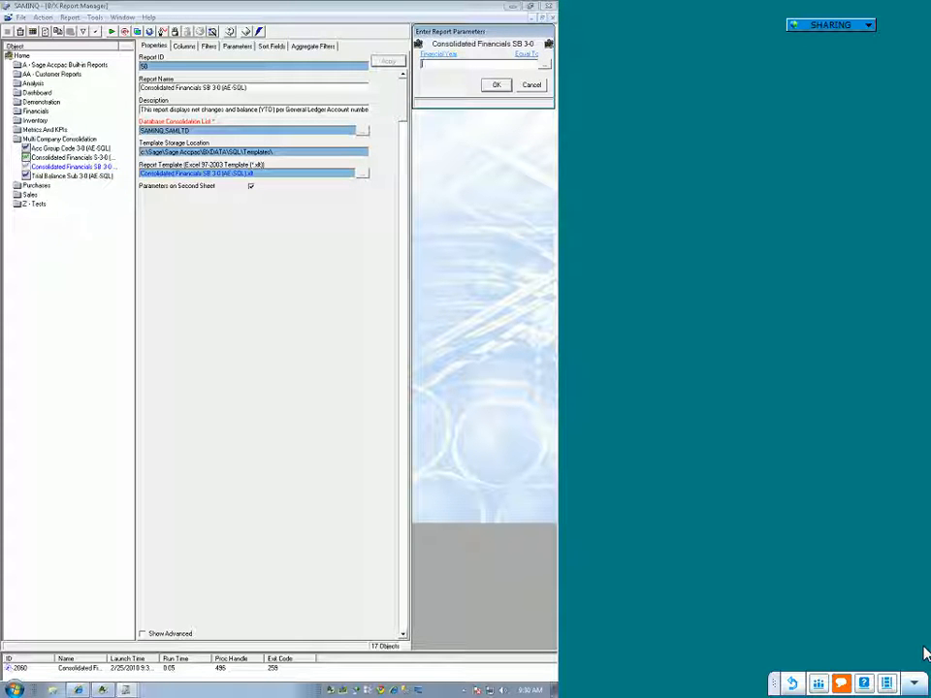
key(Return)
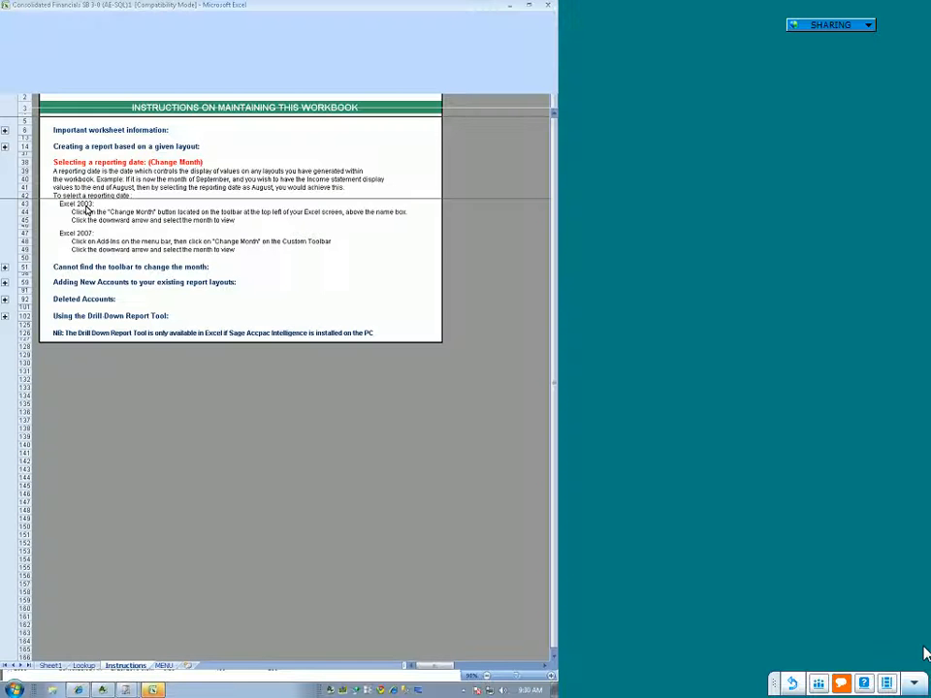
Step: Generate the Actual 1-12 / Blank / Budget 1-12 & YTD / Annual Budget income statement on a sheet named Income Statement
click(164, 666)
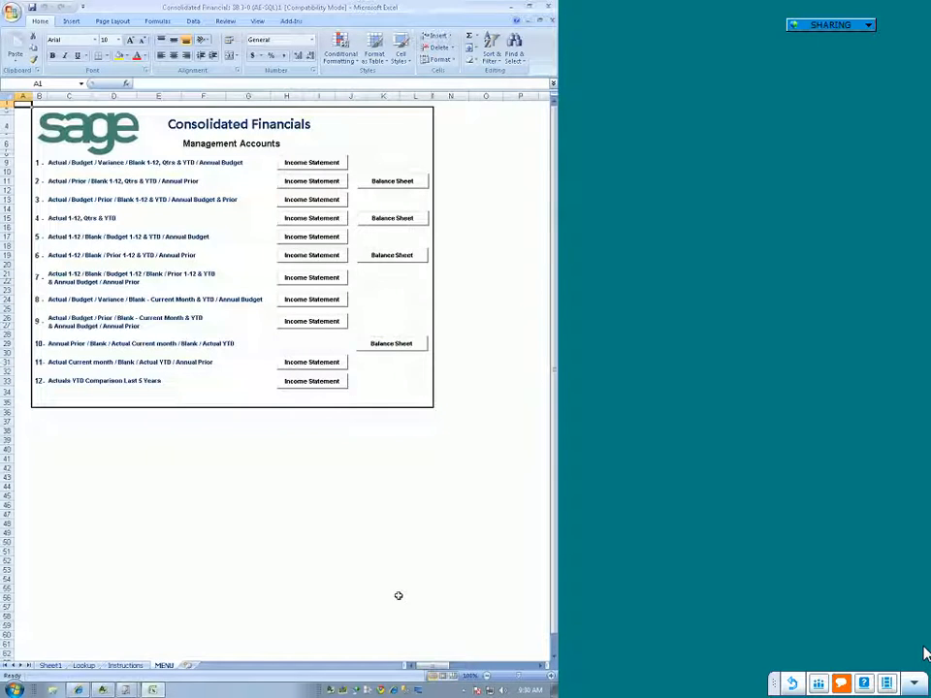
click(332, 239)
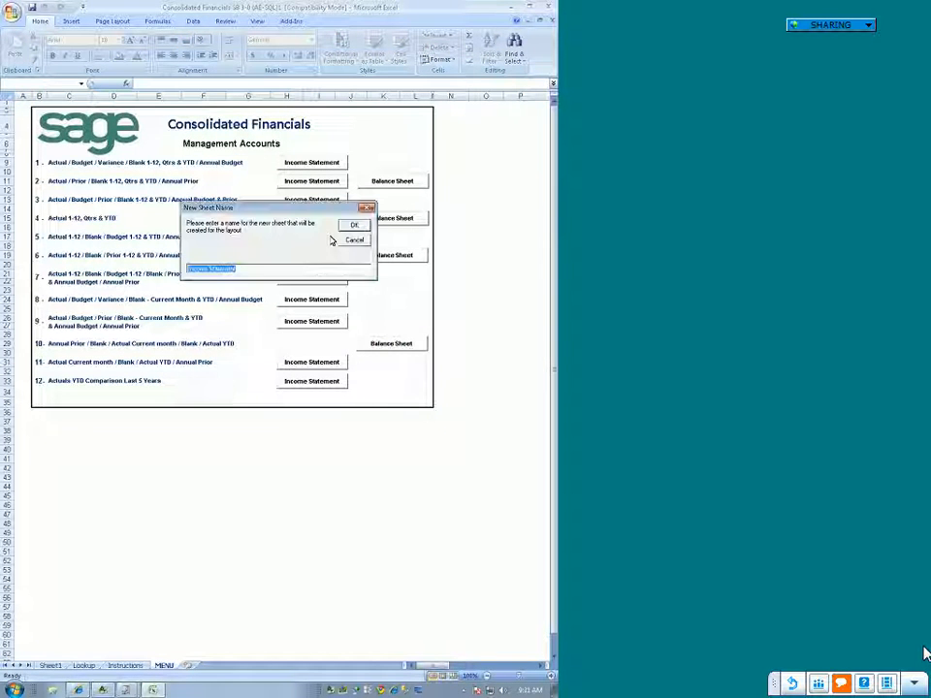
click(346, 225)
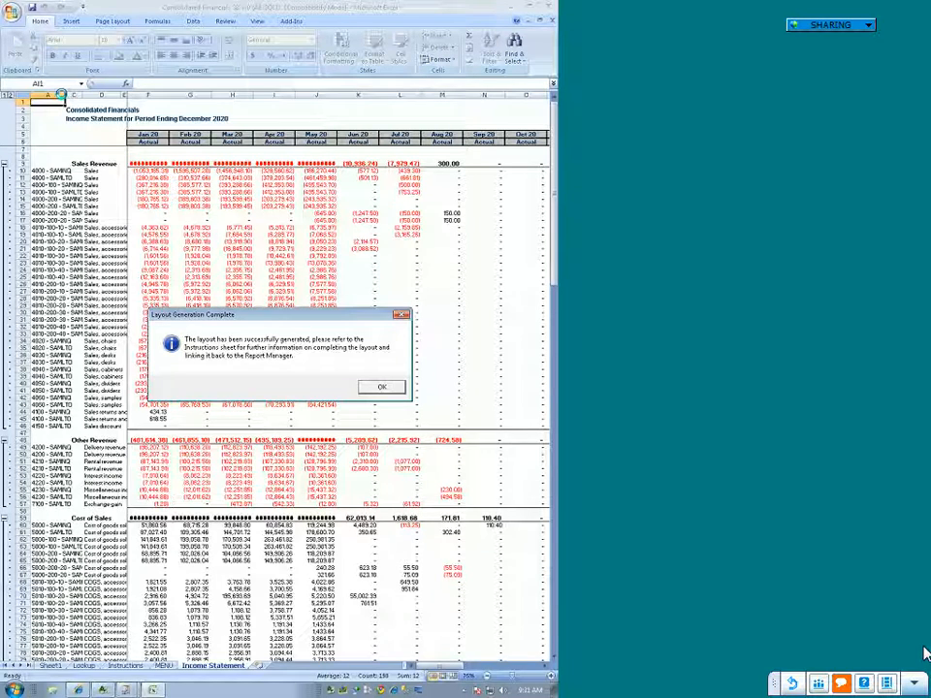
click(377, 388)
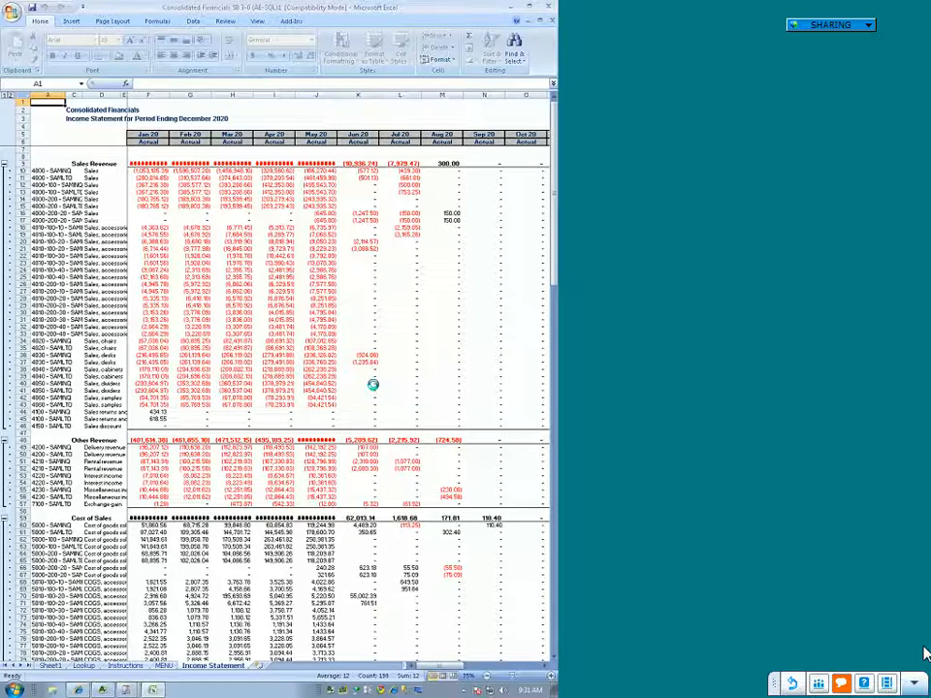
click(476, 6)
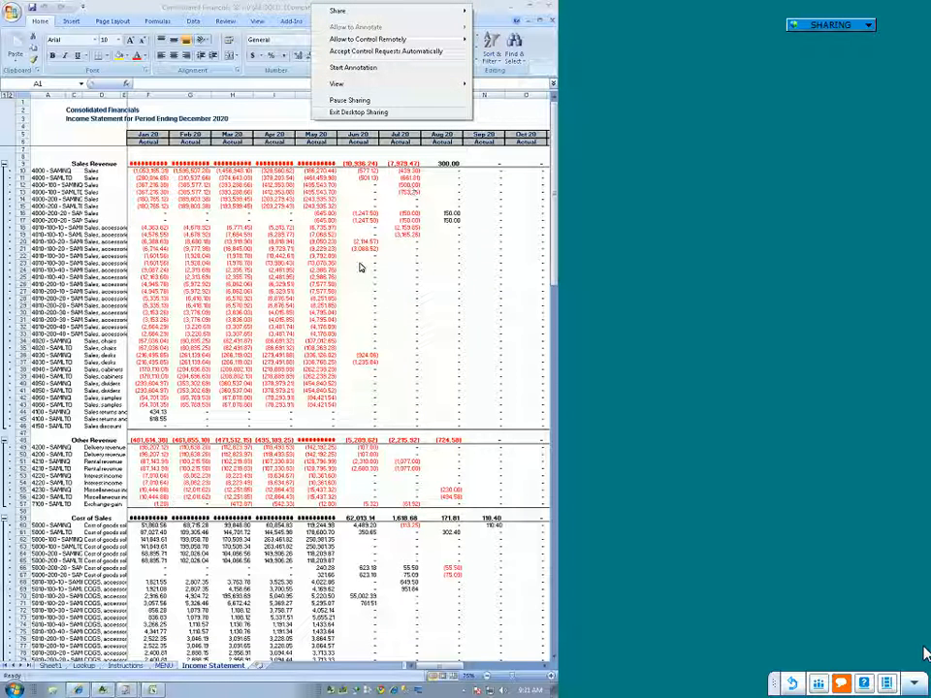
click(463, 204)
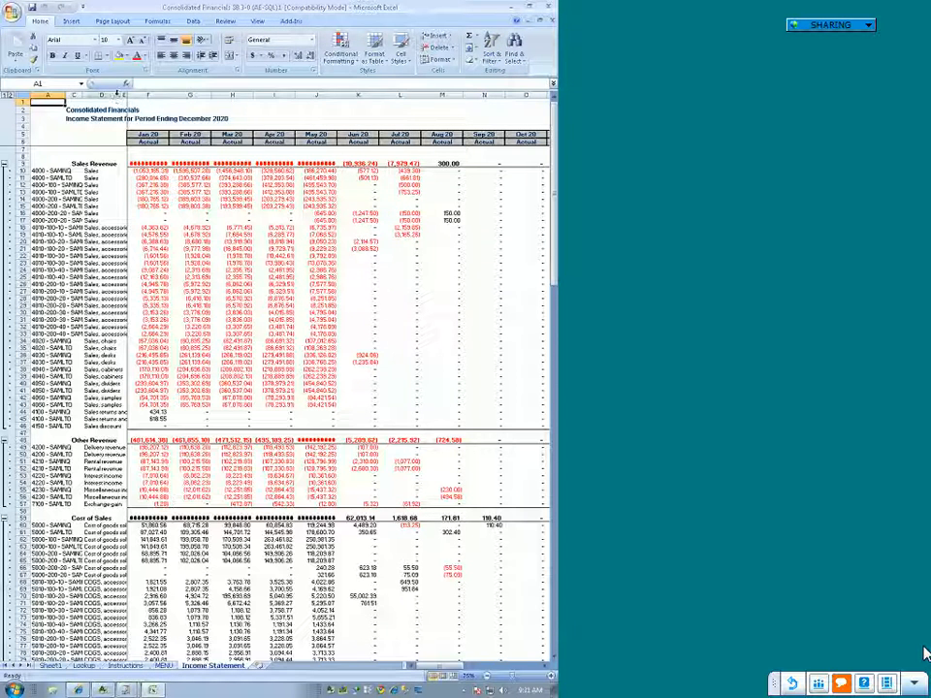
Step: Widen the account columns of the income statement and examine the sales accounts listed per company, SAMINQ and SAMLTD
drag(117, 95, 202, 104)
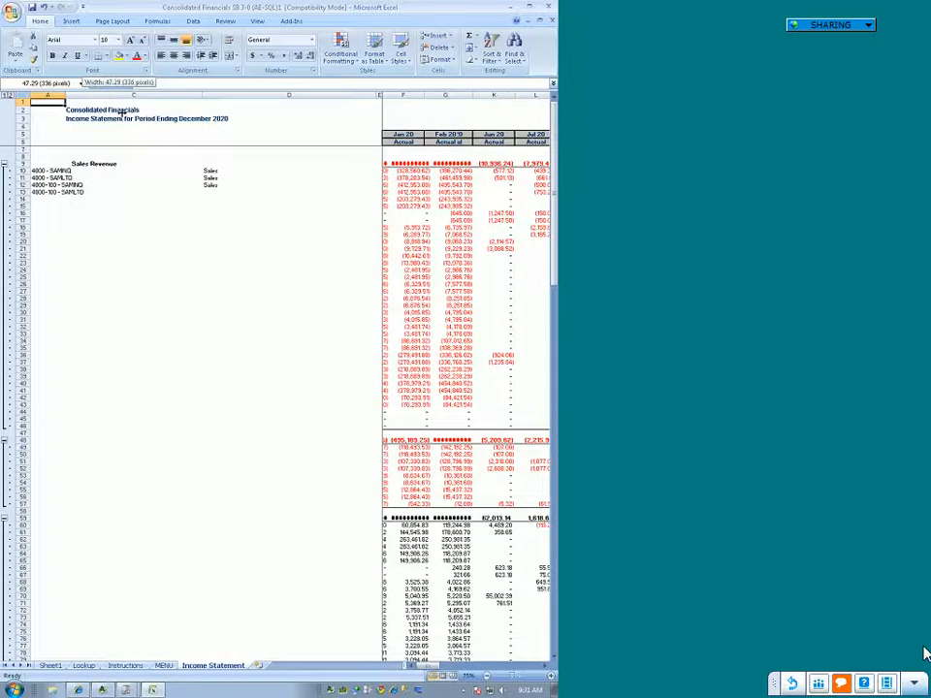
click(41, 172)
click(41, 179)
click(42, 192)
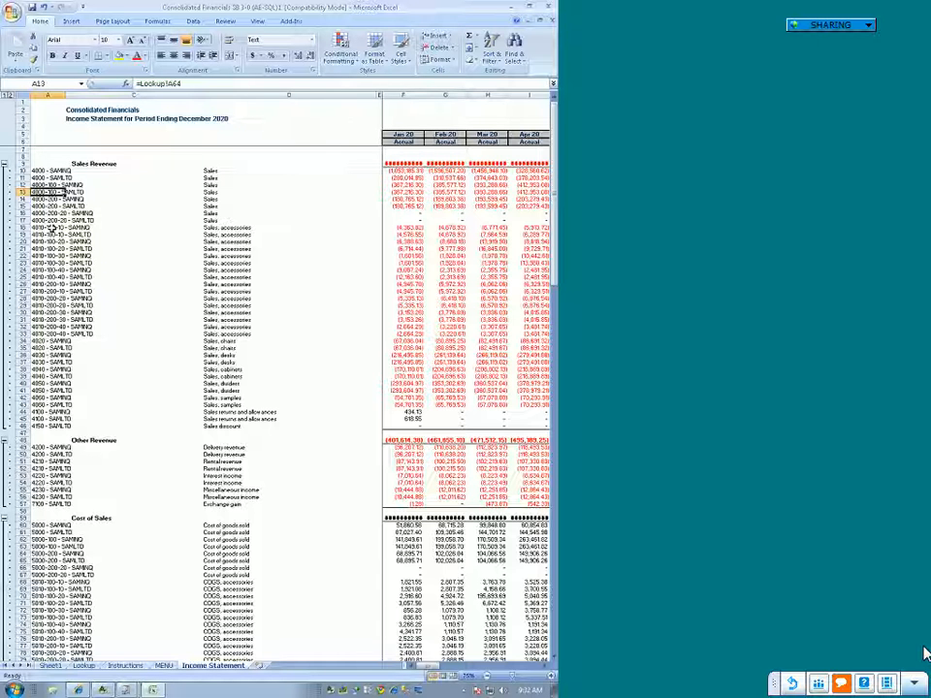
click(68, 191)
click(73, 234)
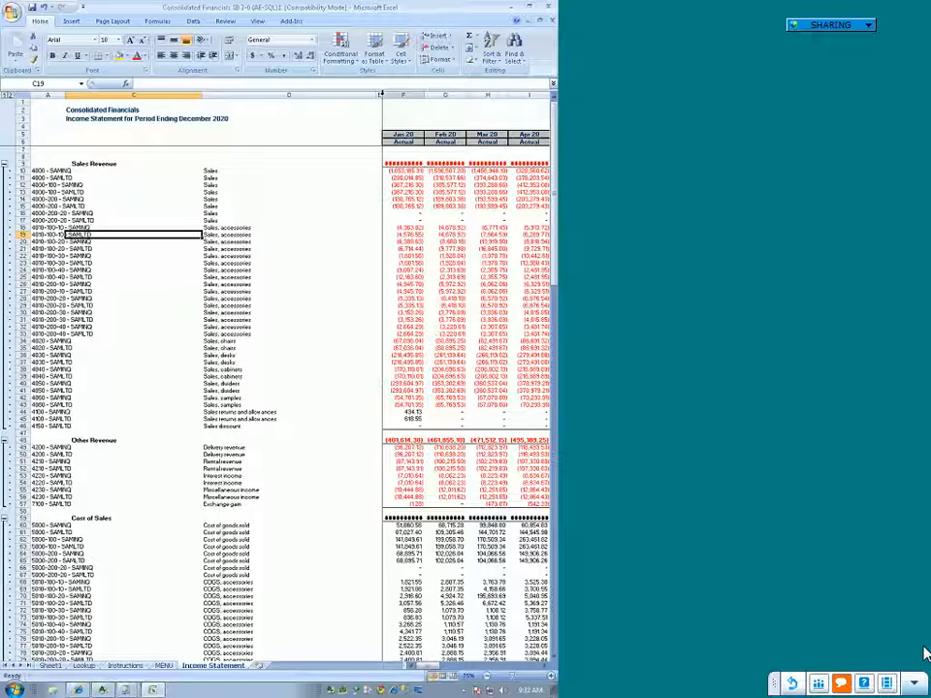
Step: Narrow the account columns, review the YTD and annual budget columns, and close the workbook without saving
drag(386, 95, 161, 103)
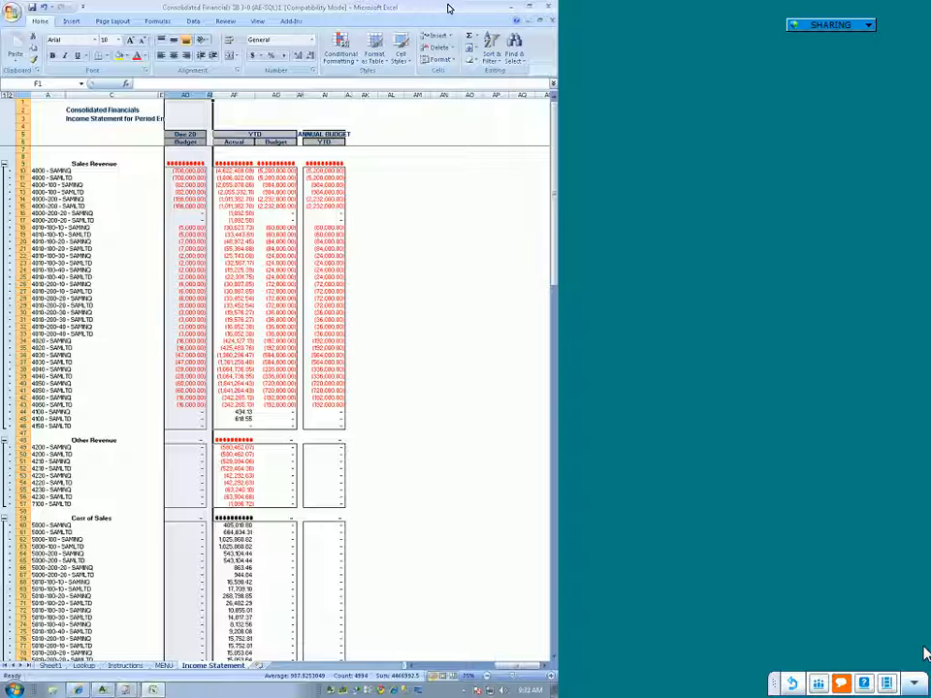
click(551, 8)
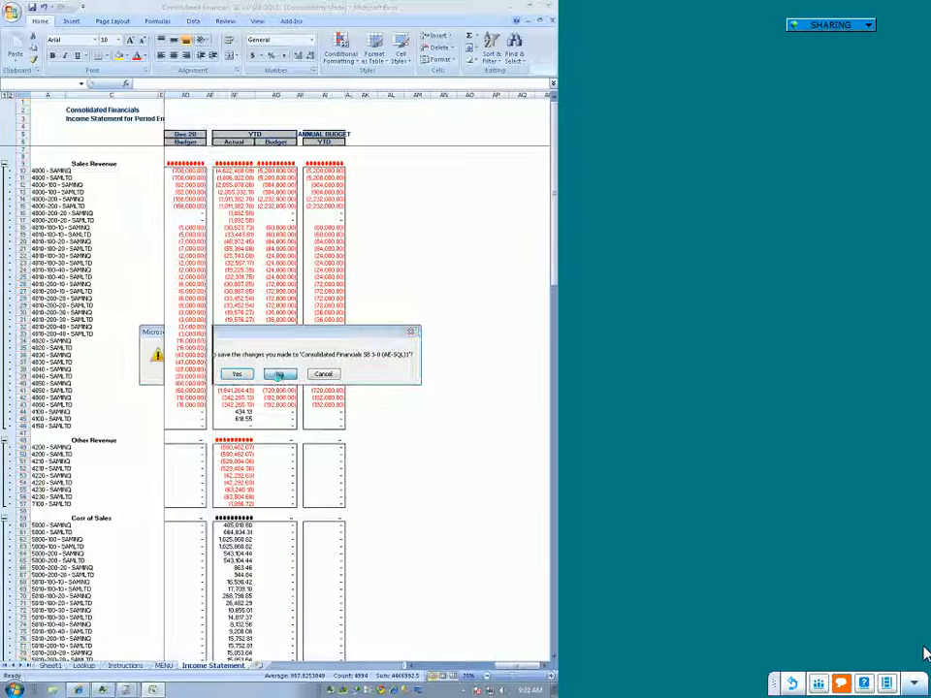
click(280, 375)
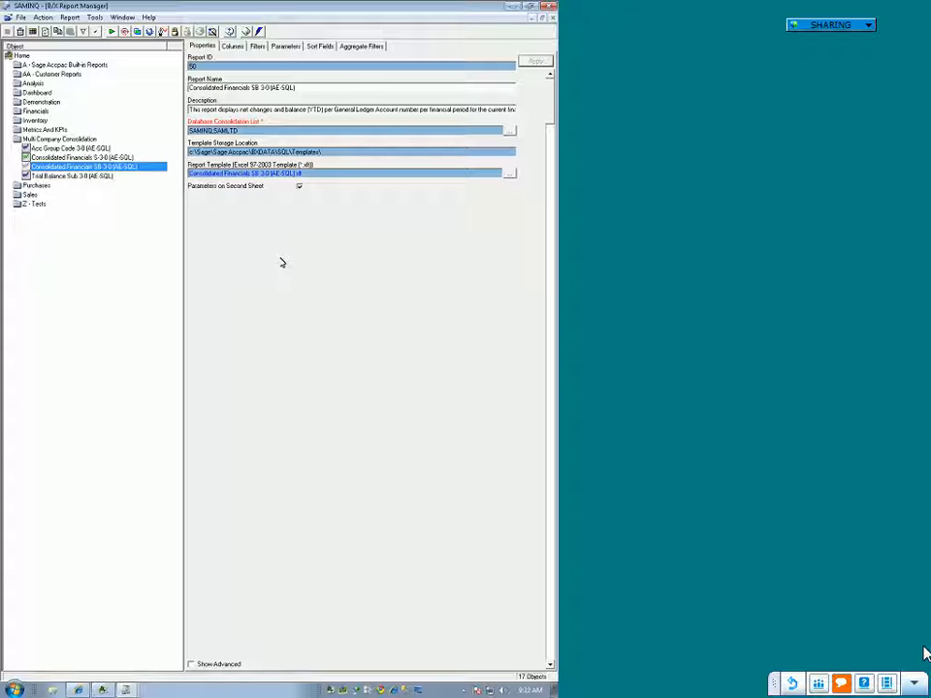
Step: Review the Database Consolidation List of Consolidated Financials SB 3-0 and the databases available to it, cancelling the selection
click(357, 130)
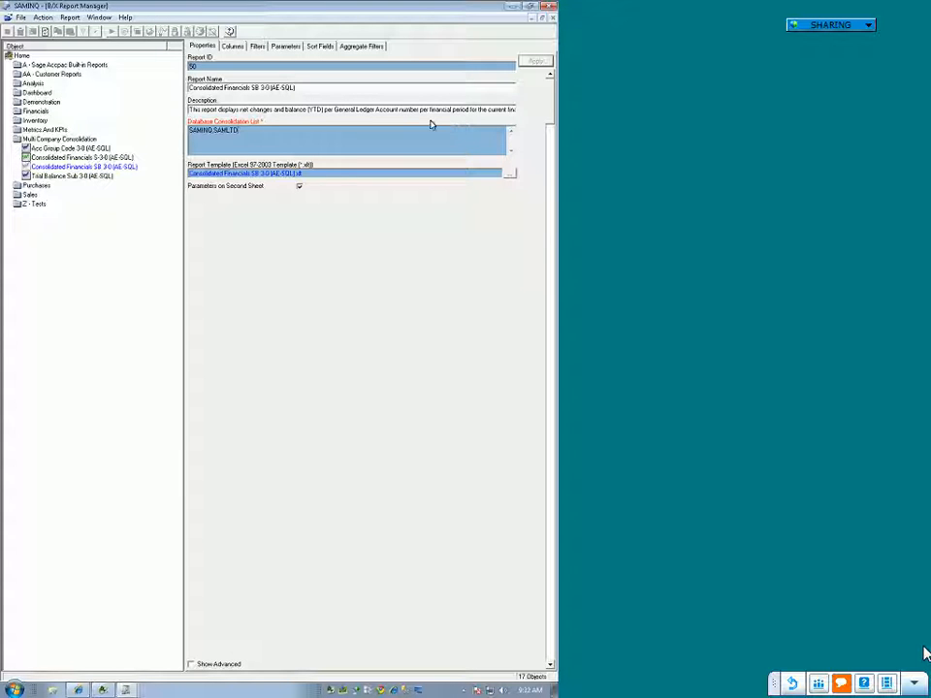
click(263, 87)
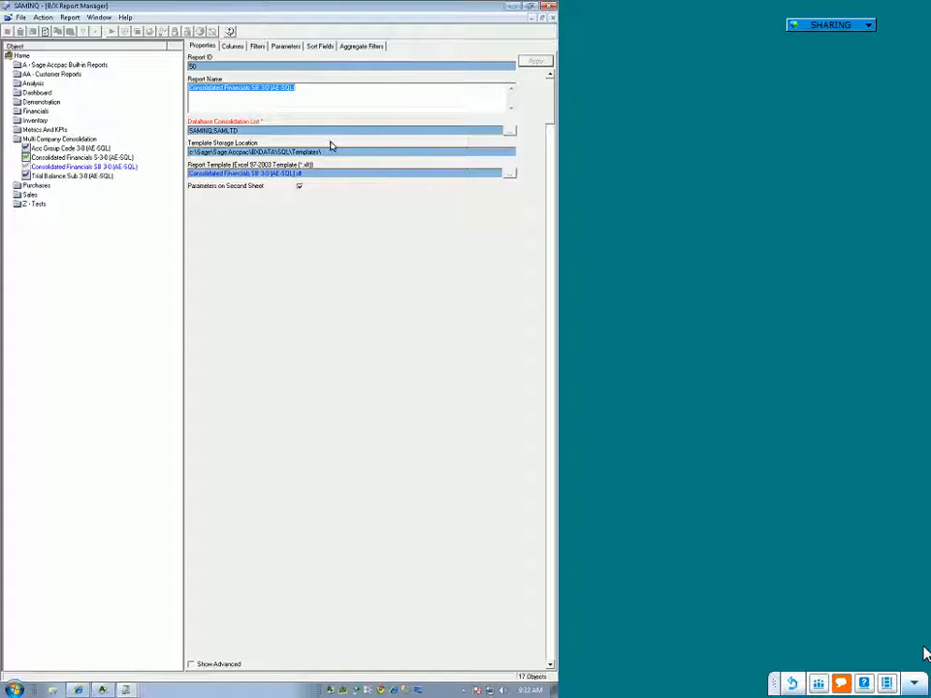
click(514, 133)
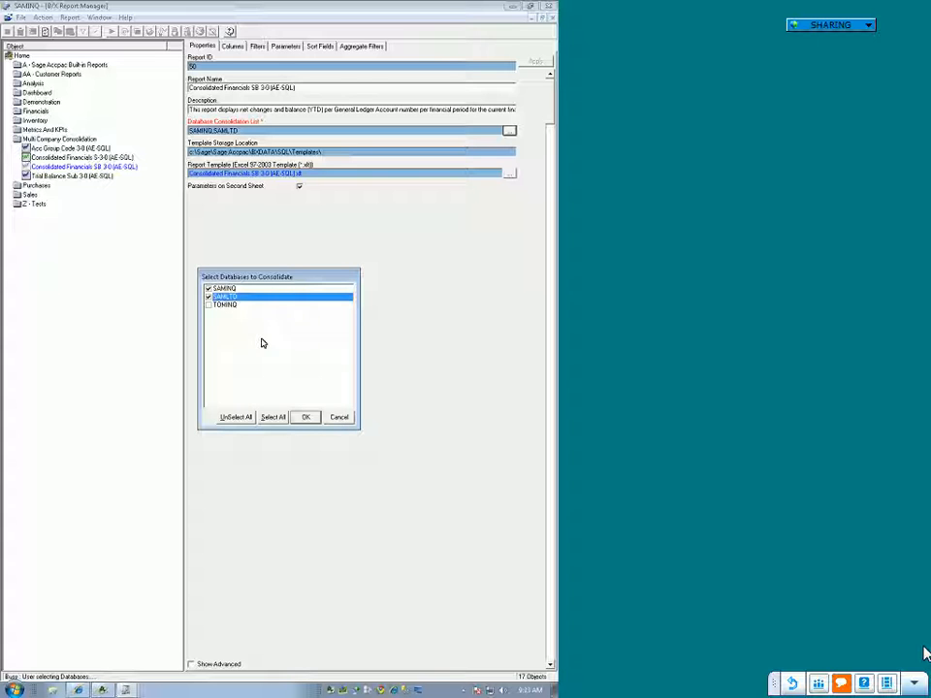
click(347, 417)
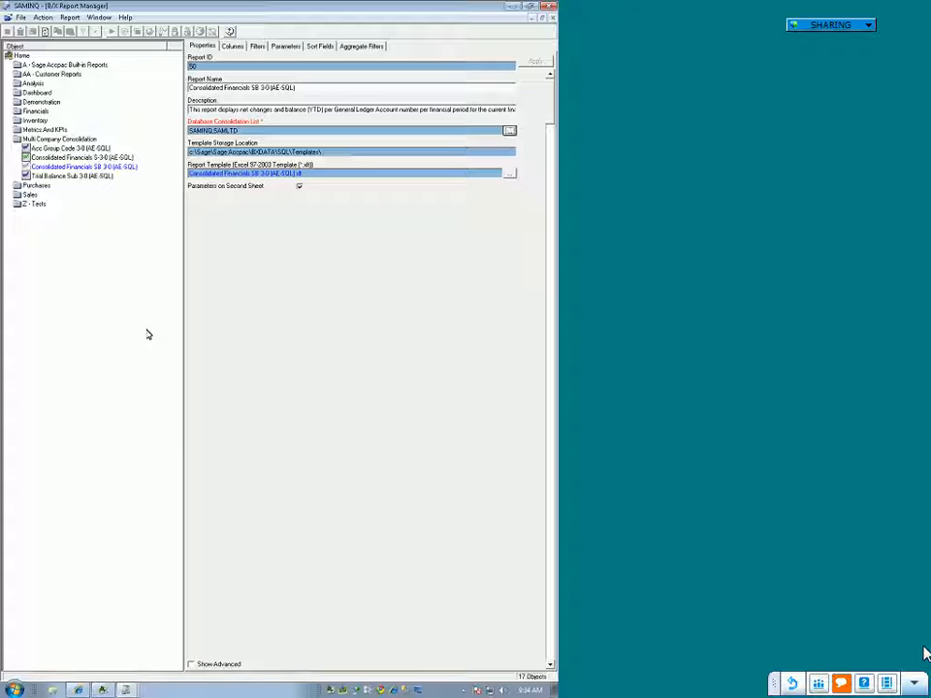
click(259, 130)
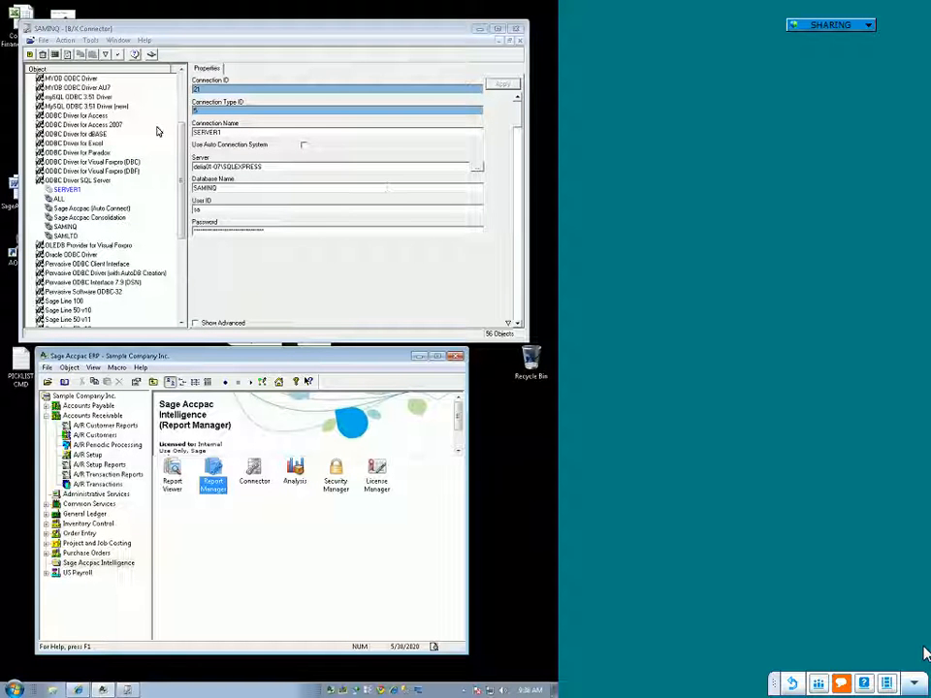
Step: Maximize the Connector window and try to delete the SERVER1 connection under ODBC Driver SQL Server
drag(182, 191, 183, 139)
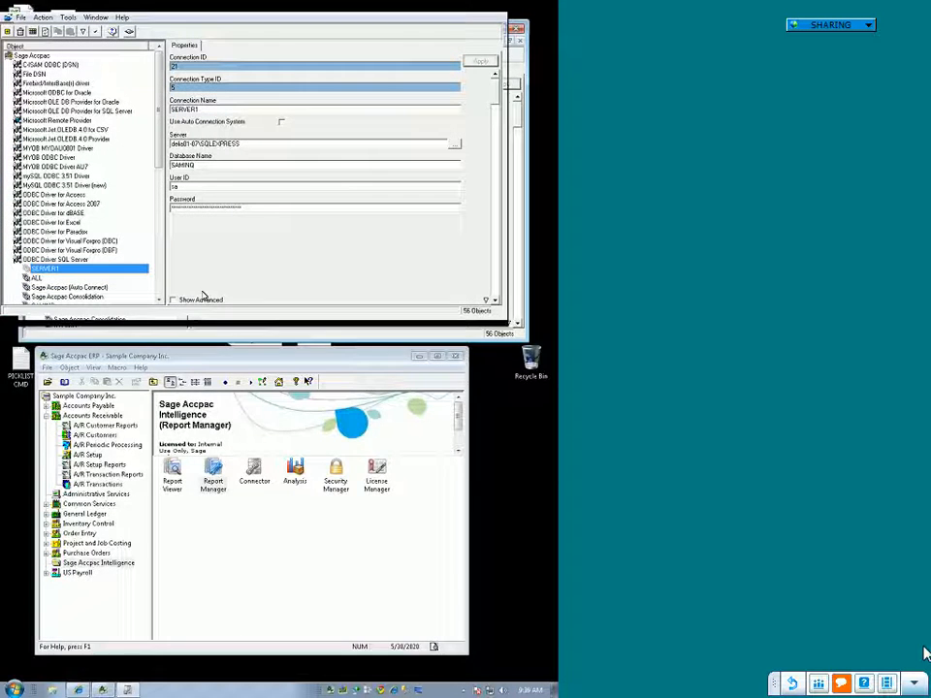
click(499, 29)
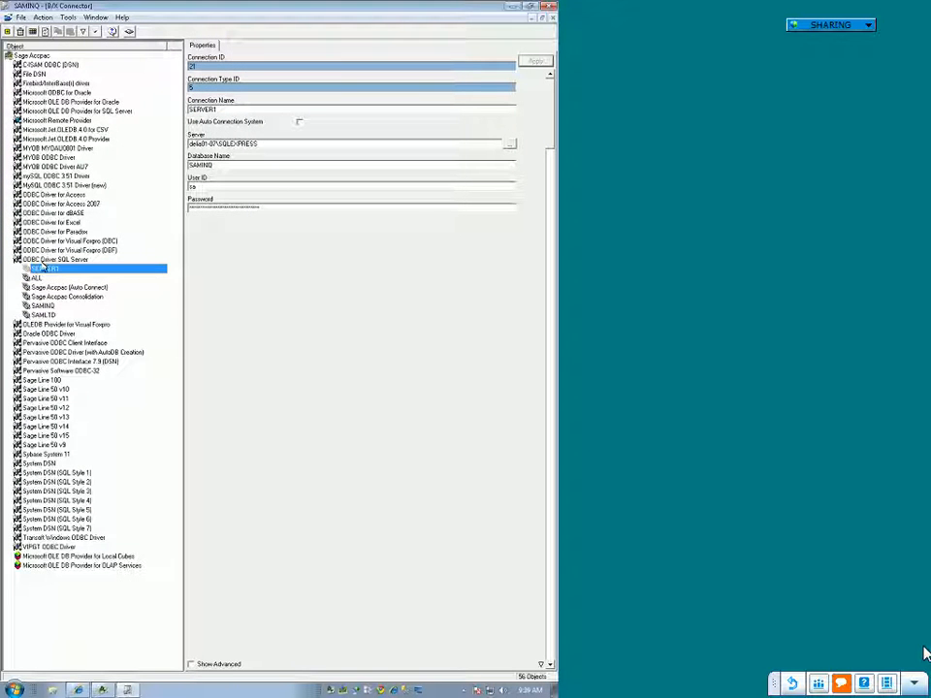
right_click(44, 271)
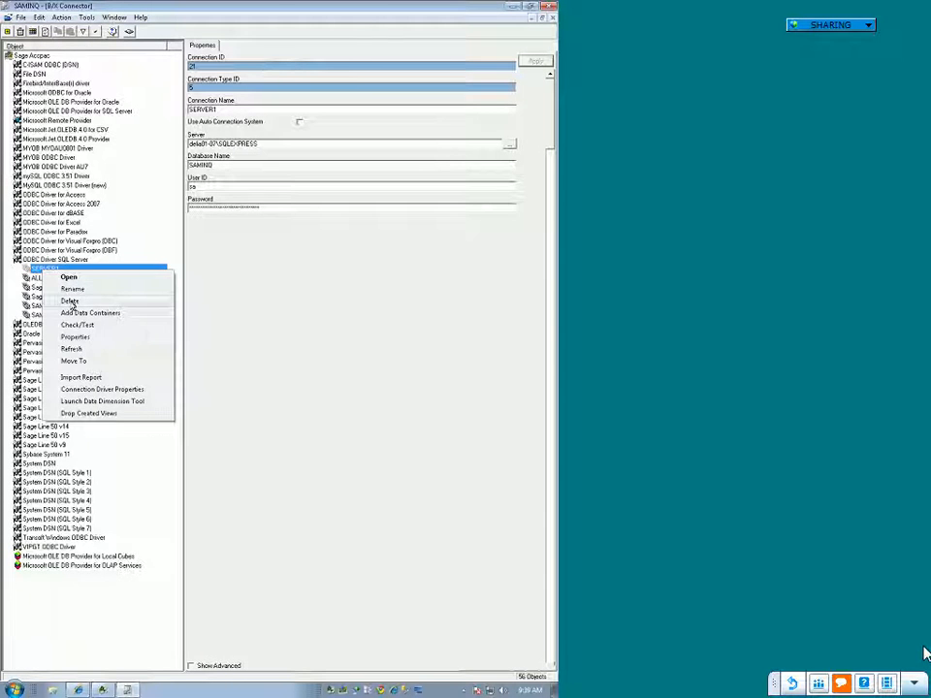
click(68, 302)
click(313, 383)
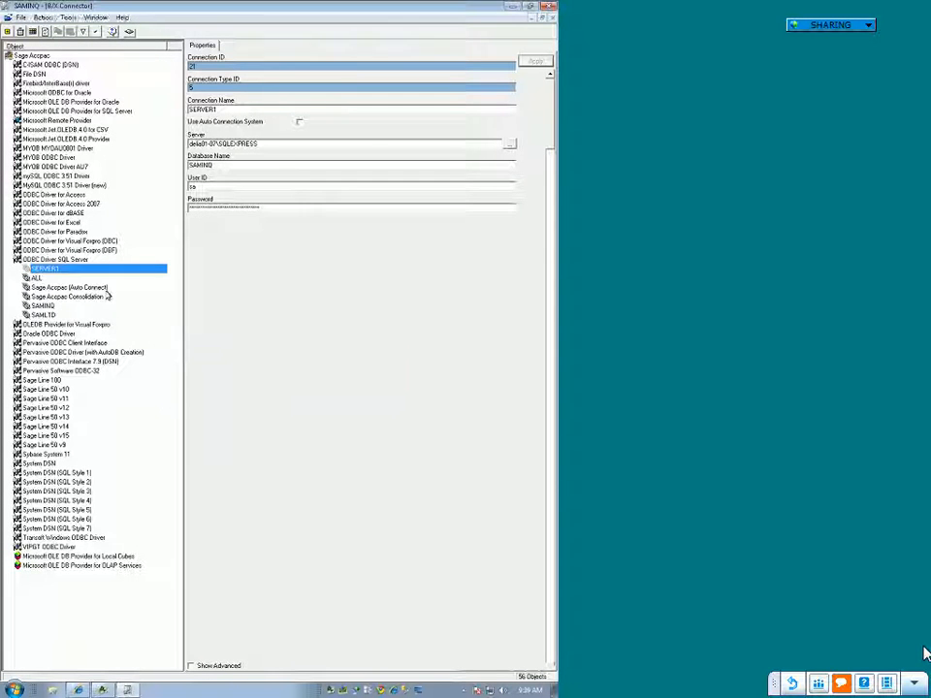
Step: Try to delete the ALL connection under ODBC Driver SQL Server and reselect the SERVER1 connection
right_click(43, 280)
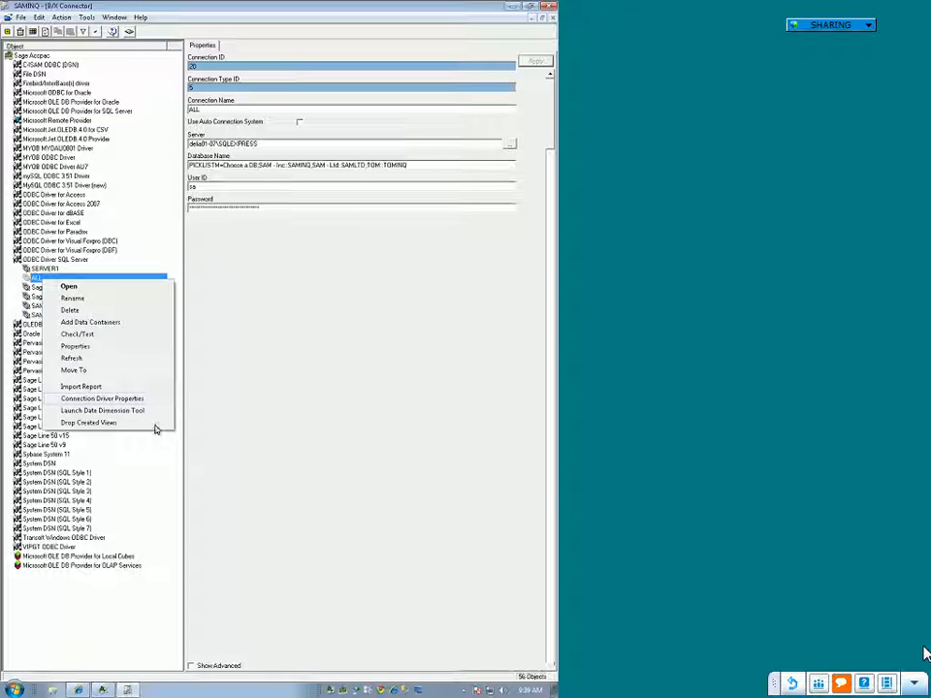
click(99, 311)
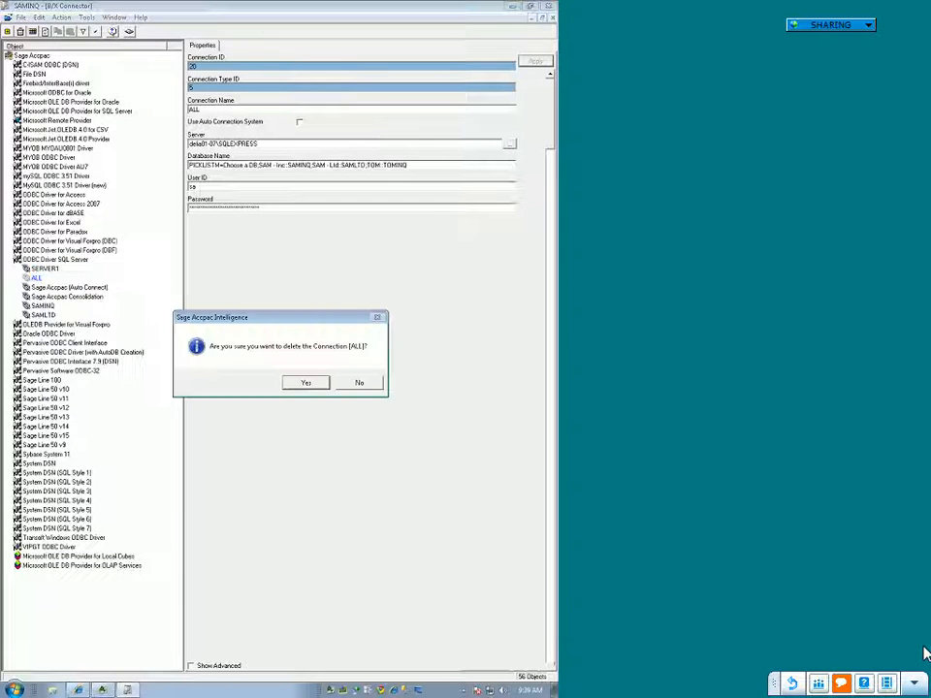
click(294, 381)
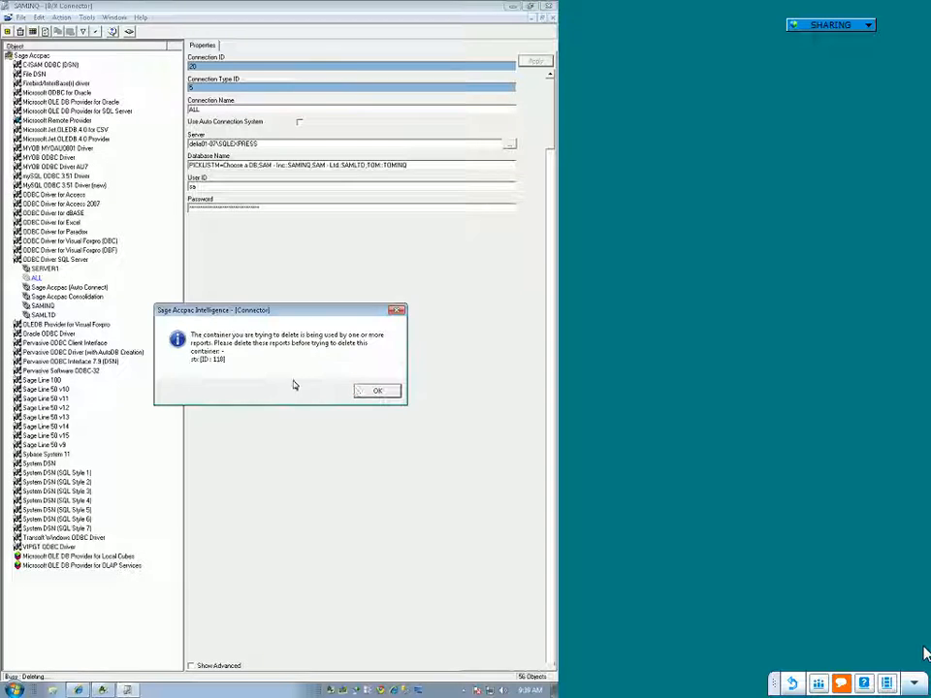
click(378, 392)
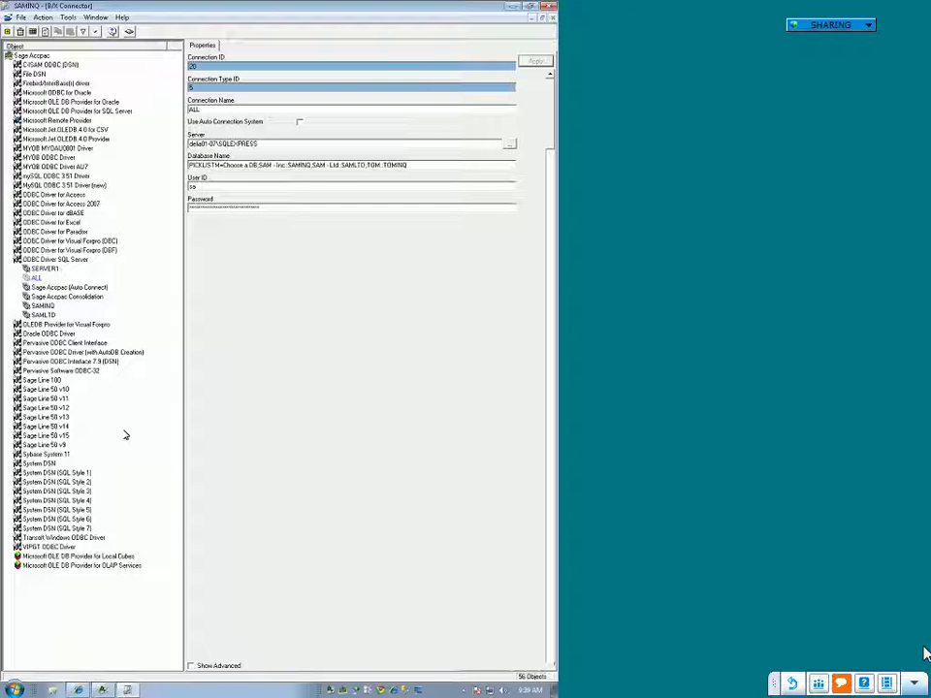
click(54, 274)
click(46, 269)
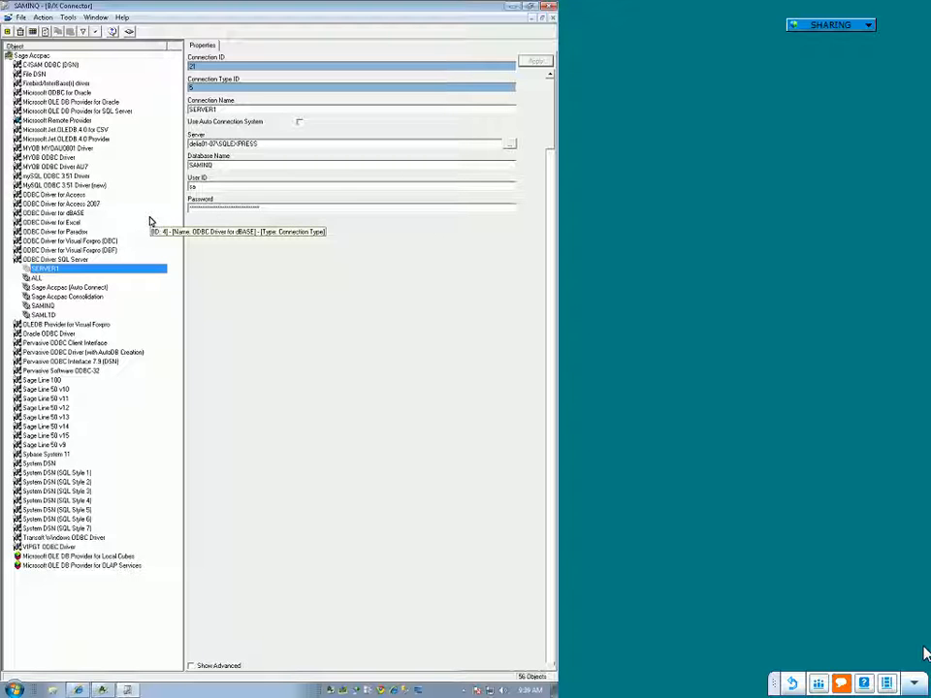
Step: Start a new connection under ODBC Driver SQL Server named SERVER2, with delia01-07 as its server
right_click(60, 260)
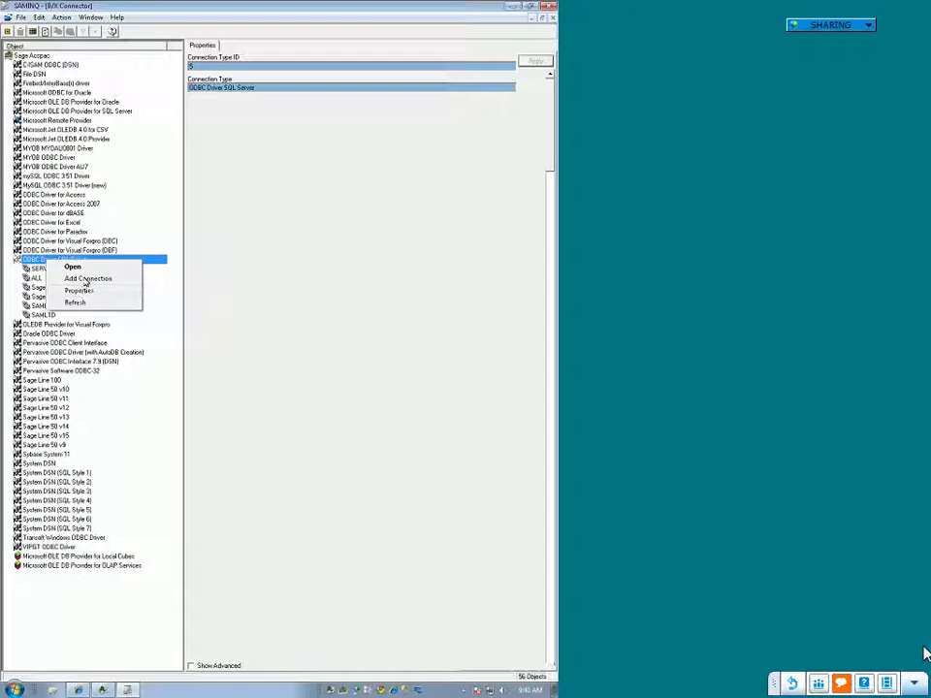
click(85, 279)
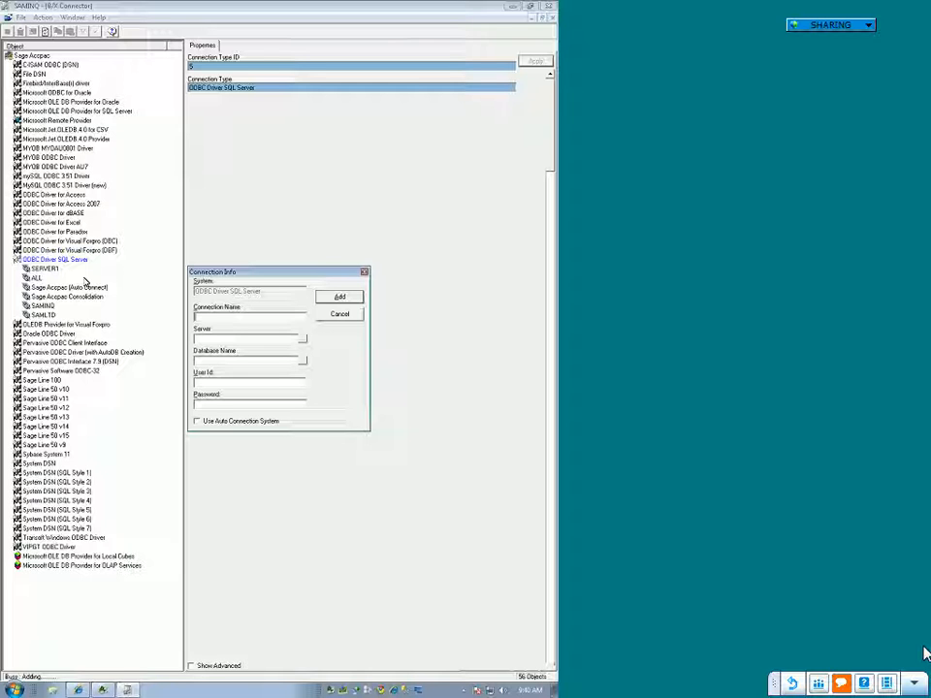
text(SERVER2)
key(Tab)
text(default01-w2k)
key(BackSpace)
key(BackSpace)
key(BackSpace)
text(07-07)
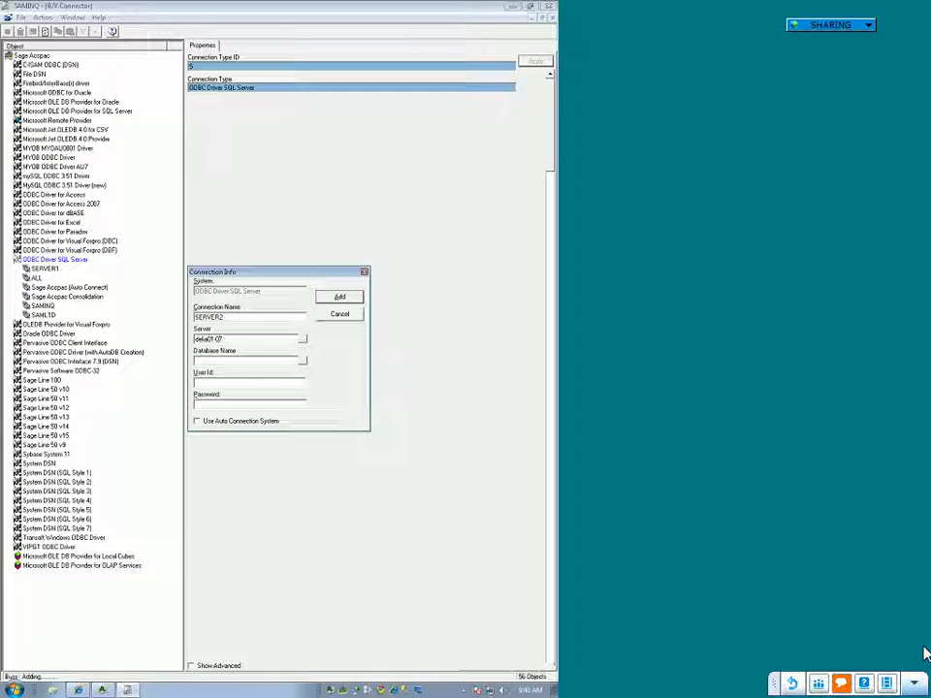
key(BackSpace)
key(BackSpace)
text(0)
text(7)
text(SAM)
text(LTD)
Step: Set the new connection's database to SAMLTD and user ID to sa, enter the account password, and add the connection
key(Tab)
text(sa)
key(Tab)
text(******)
click(340, 297)
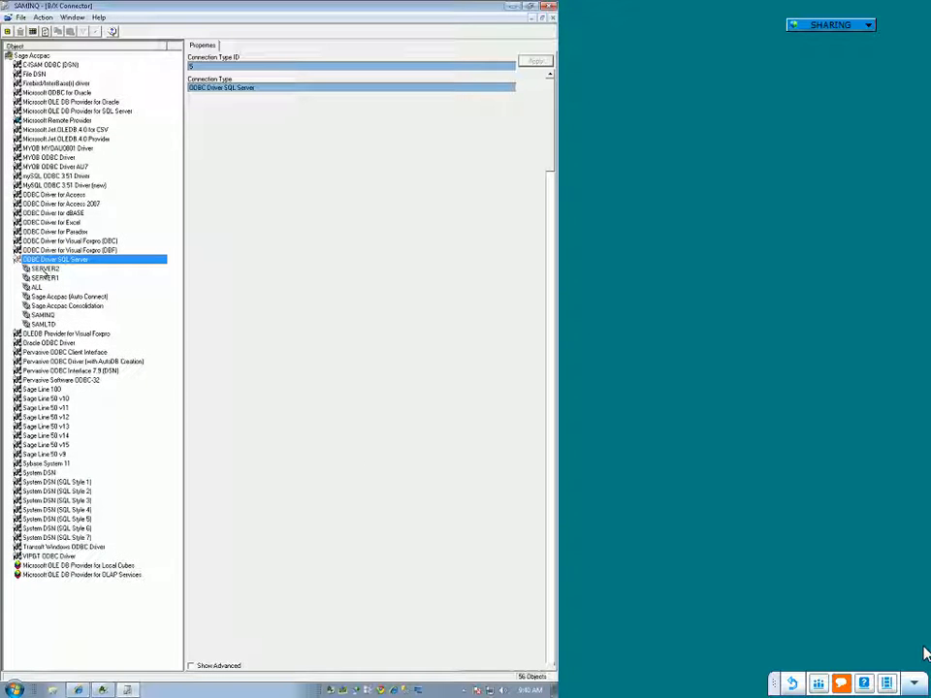
Step: Run the check/test on the SERVER2 connection under ODBC Driver SQL Server
right_click(55, 269)
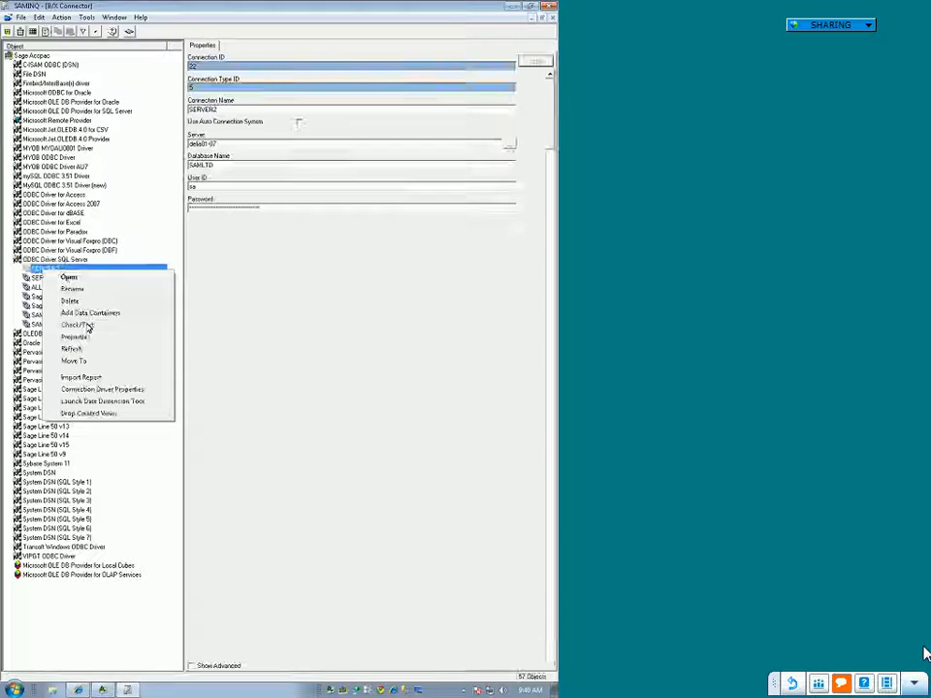
click(86, 325)
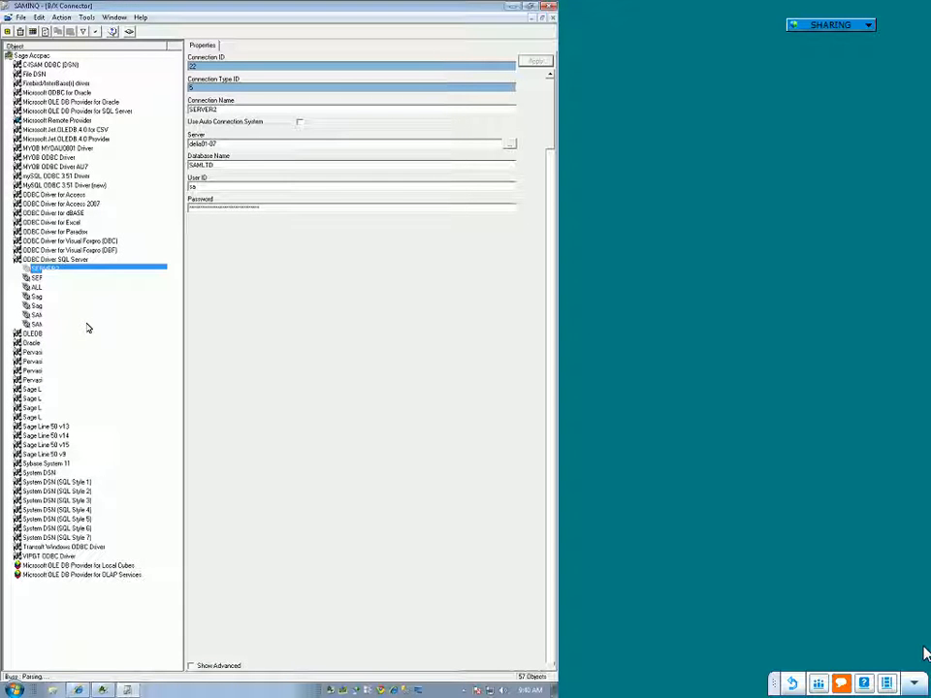